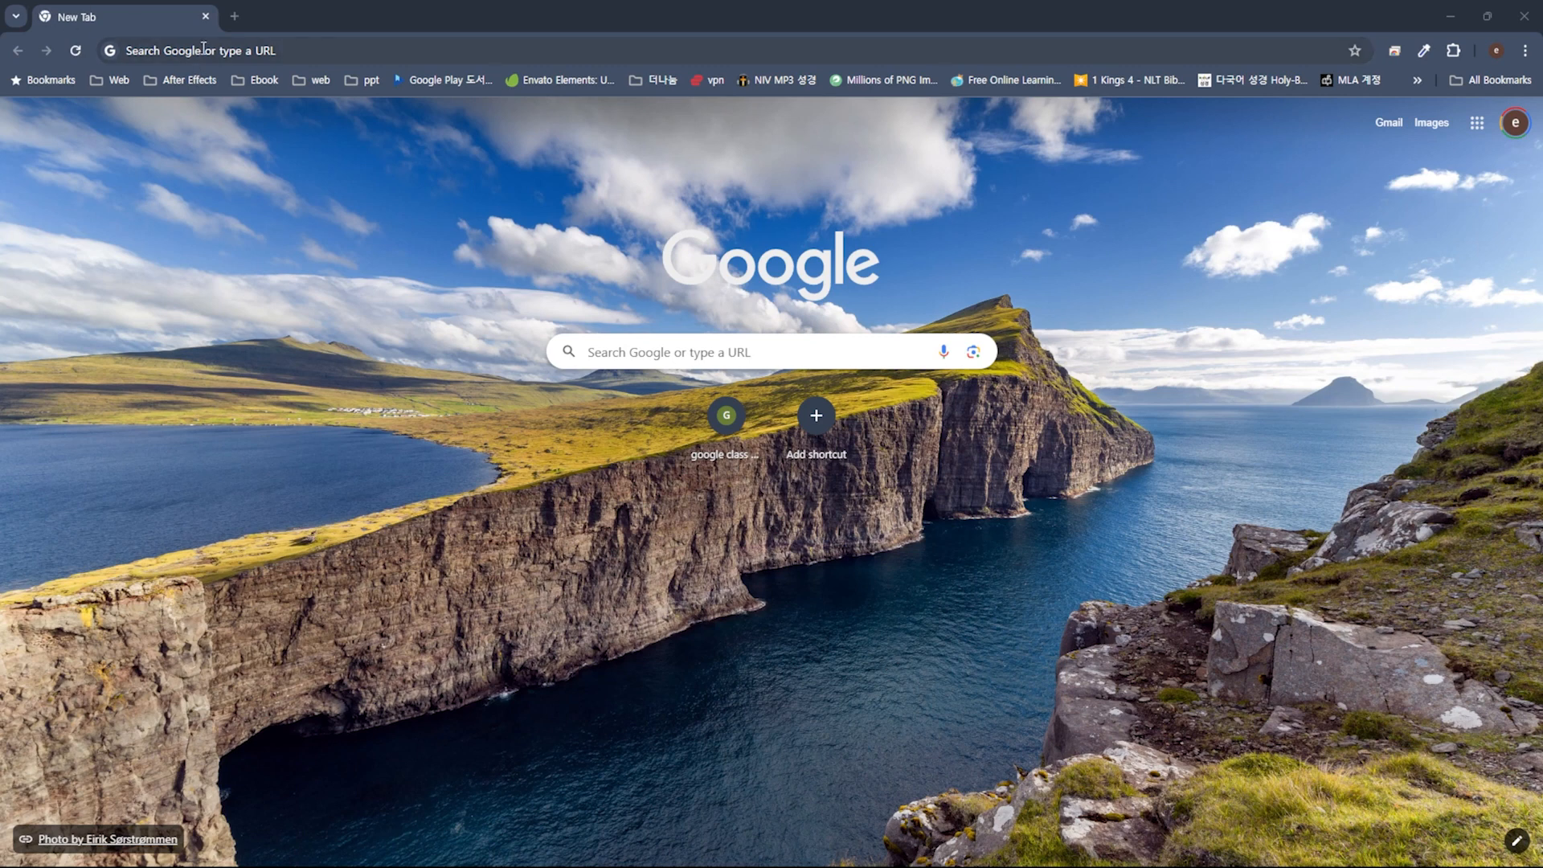
Search Google for "canva" to reach the Canva website.
click(716, 339)
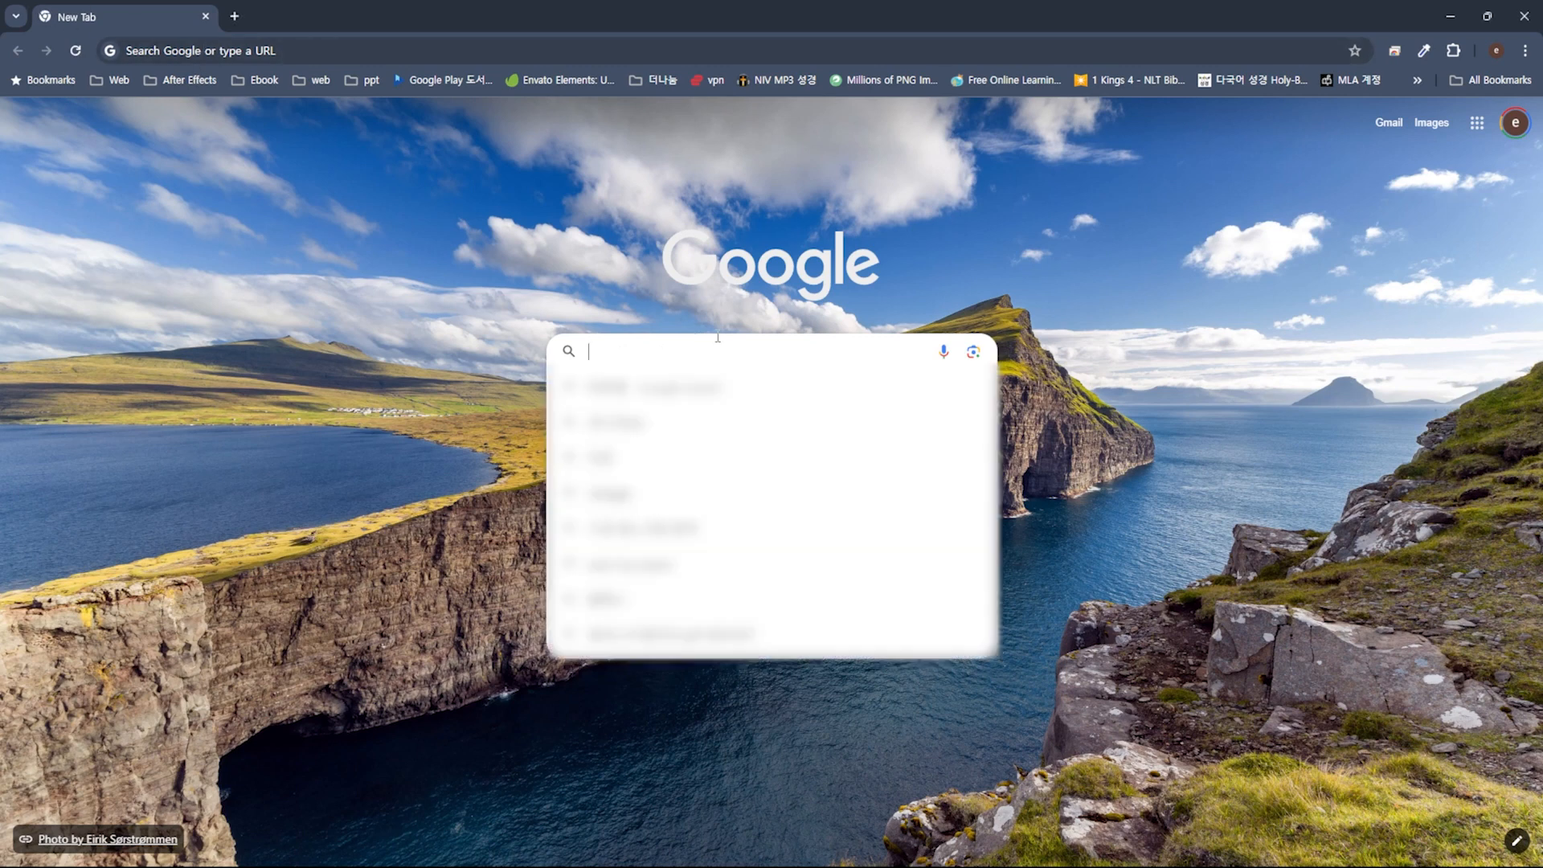
text(canva)
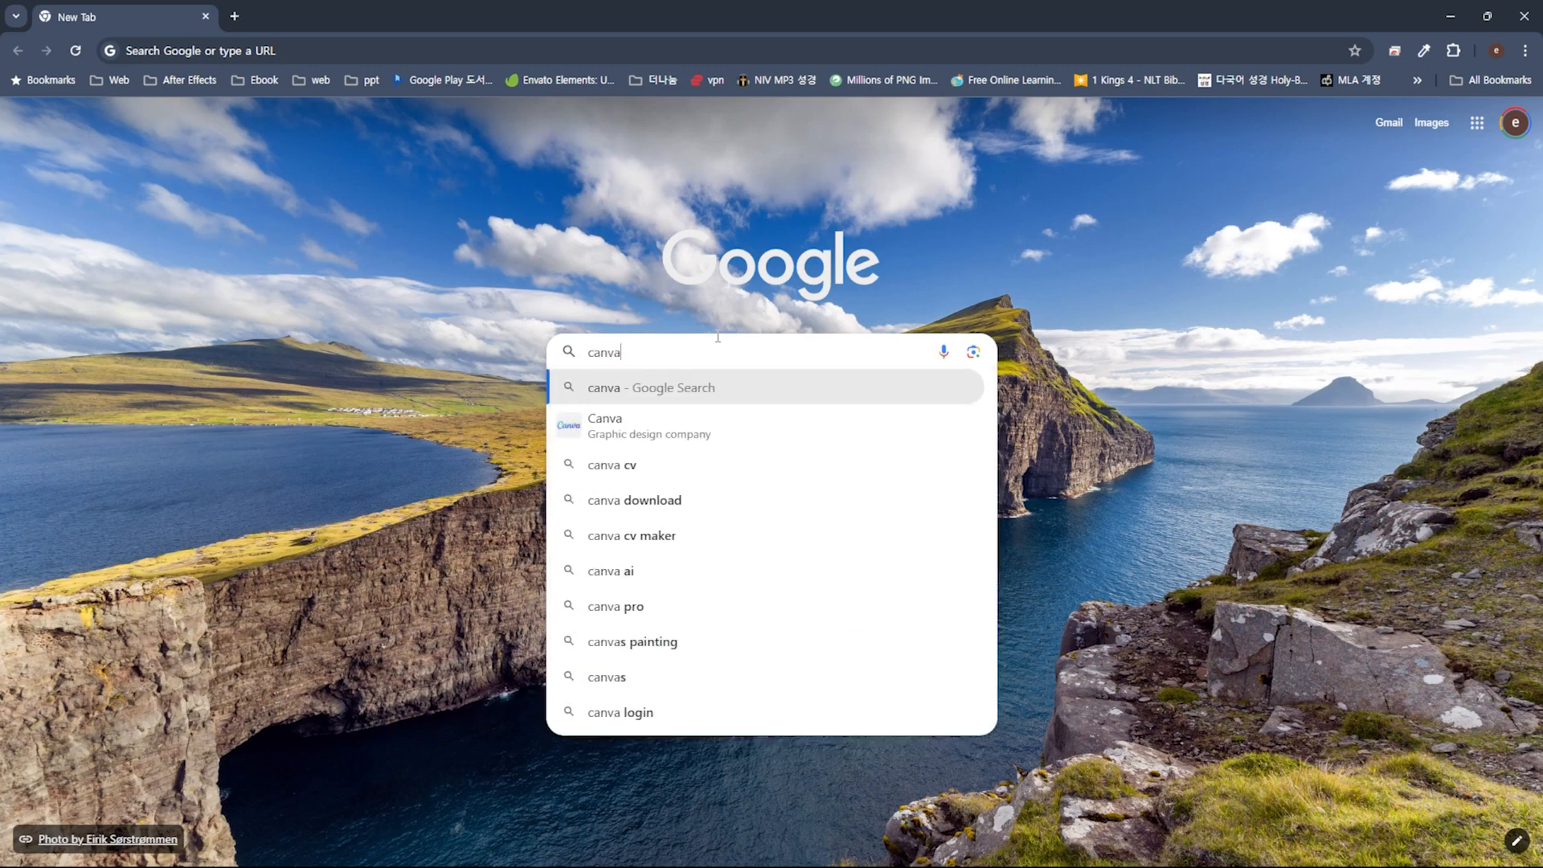
key(Return)
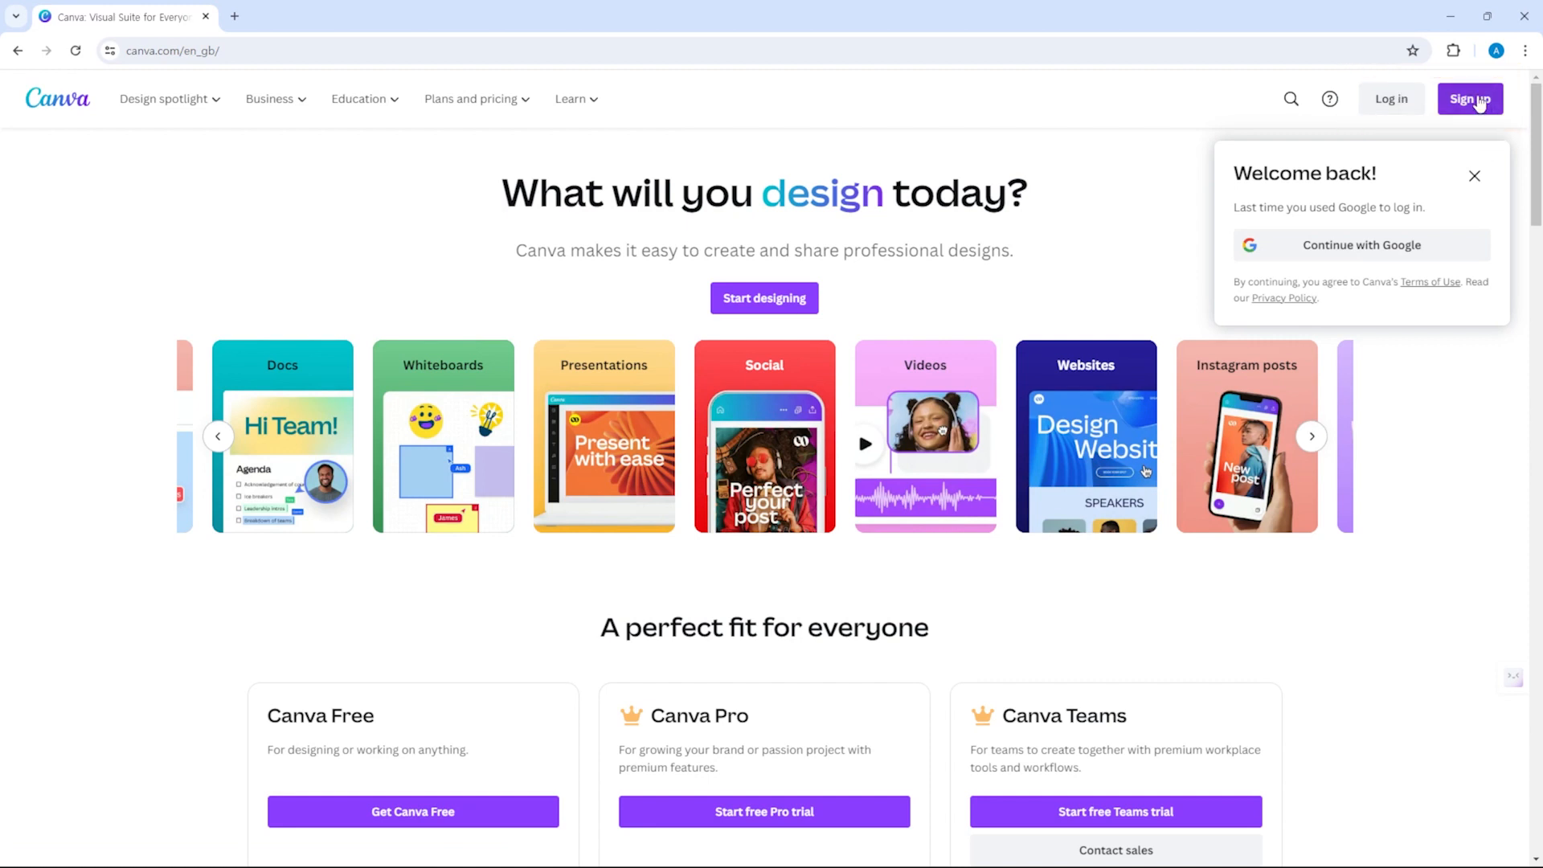
Sign in to Canva with the existing Google account.
click(1478, 102)
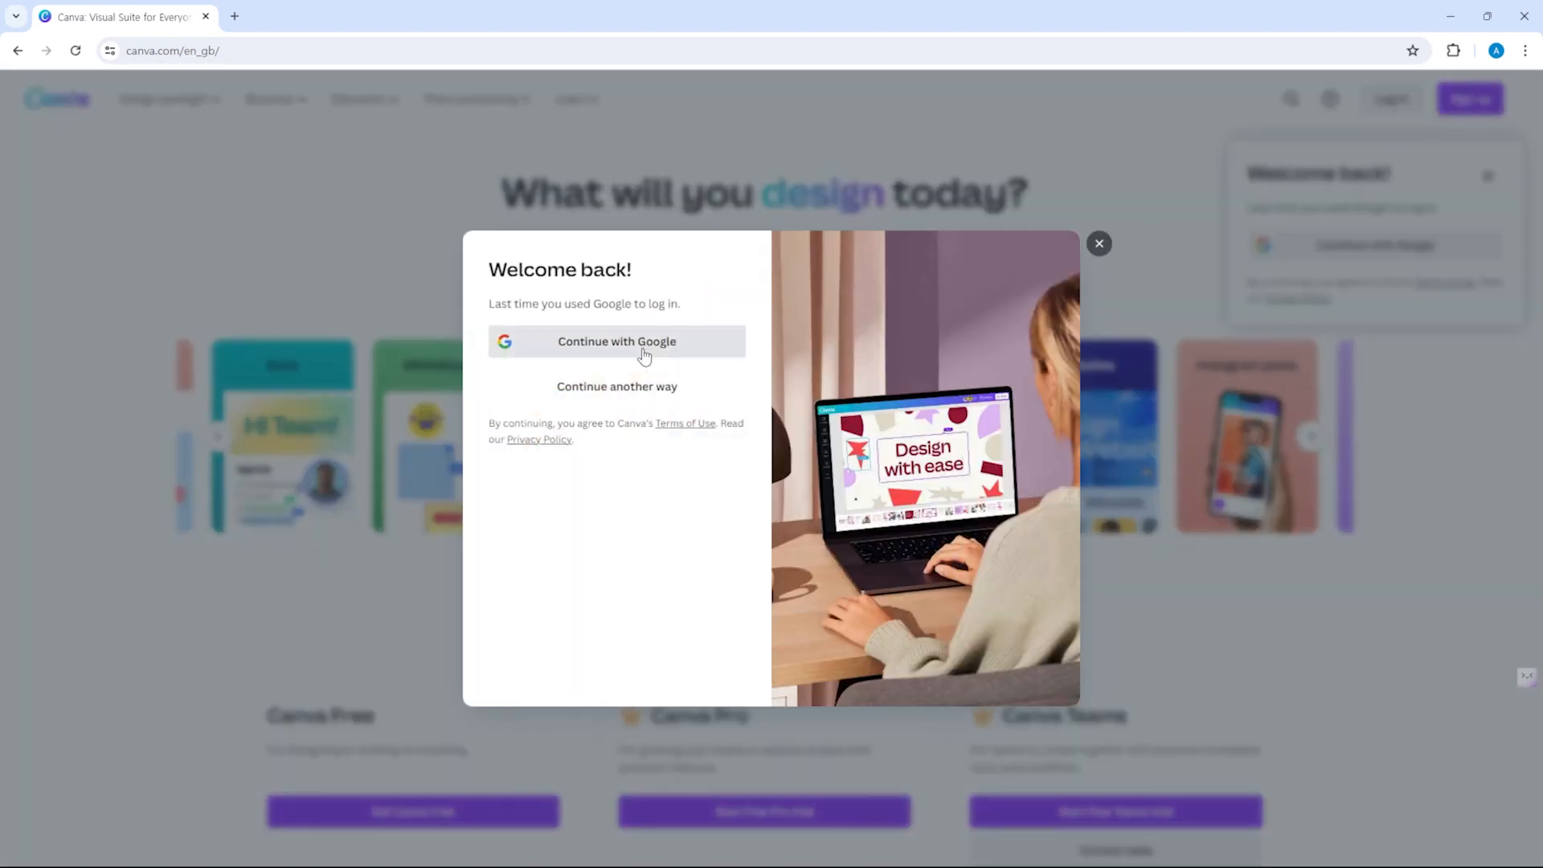
click(642, 347)
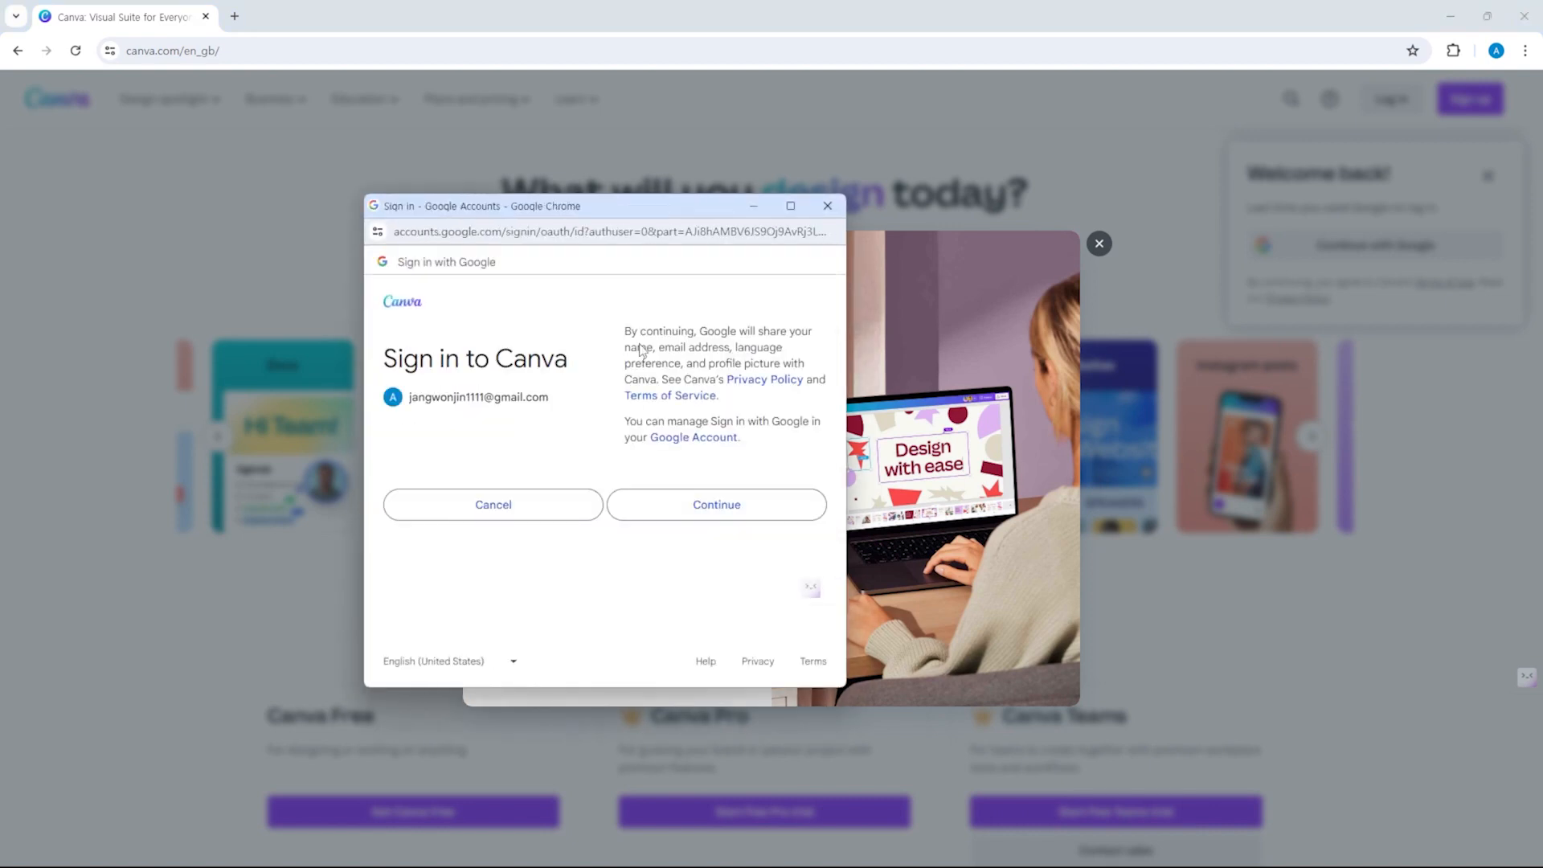
click(706, 507)
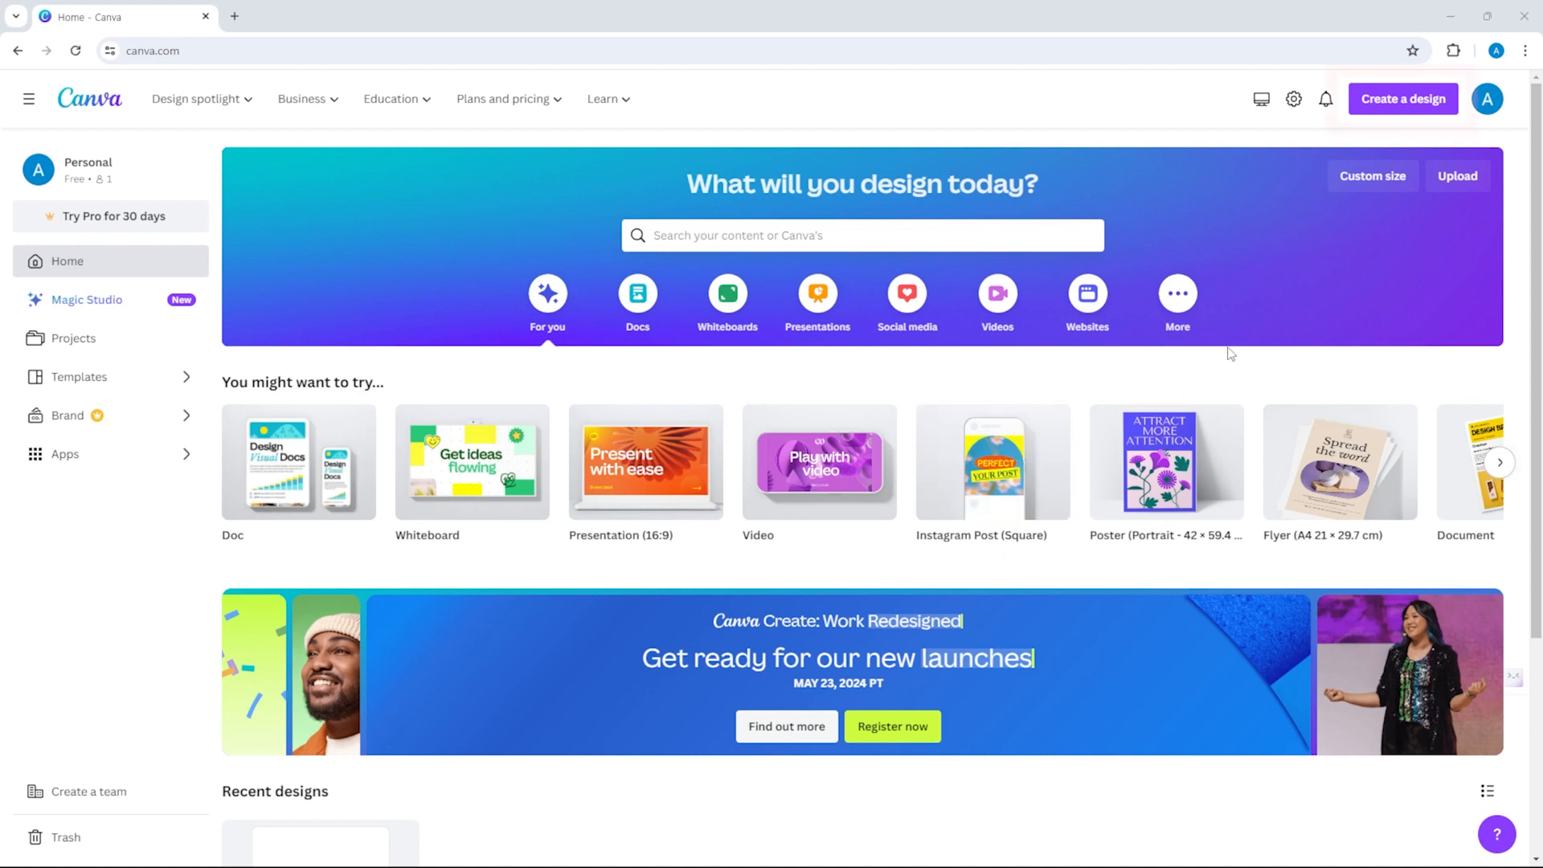
Review the suggested design types and create a new Whiteboard design.
click(1402, 109)
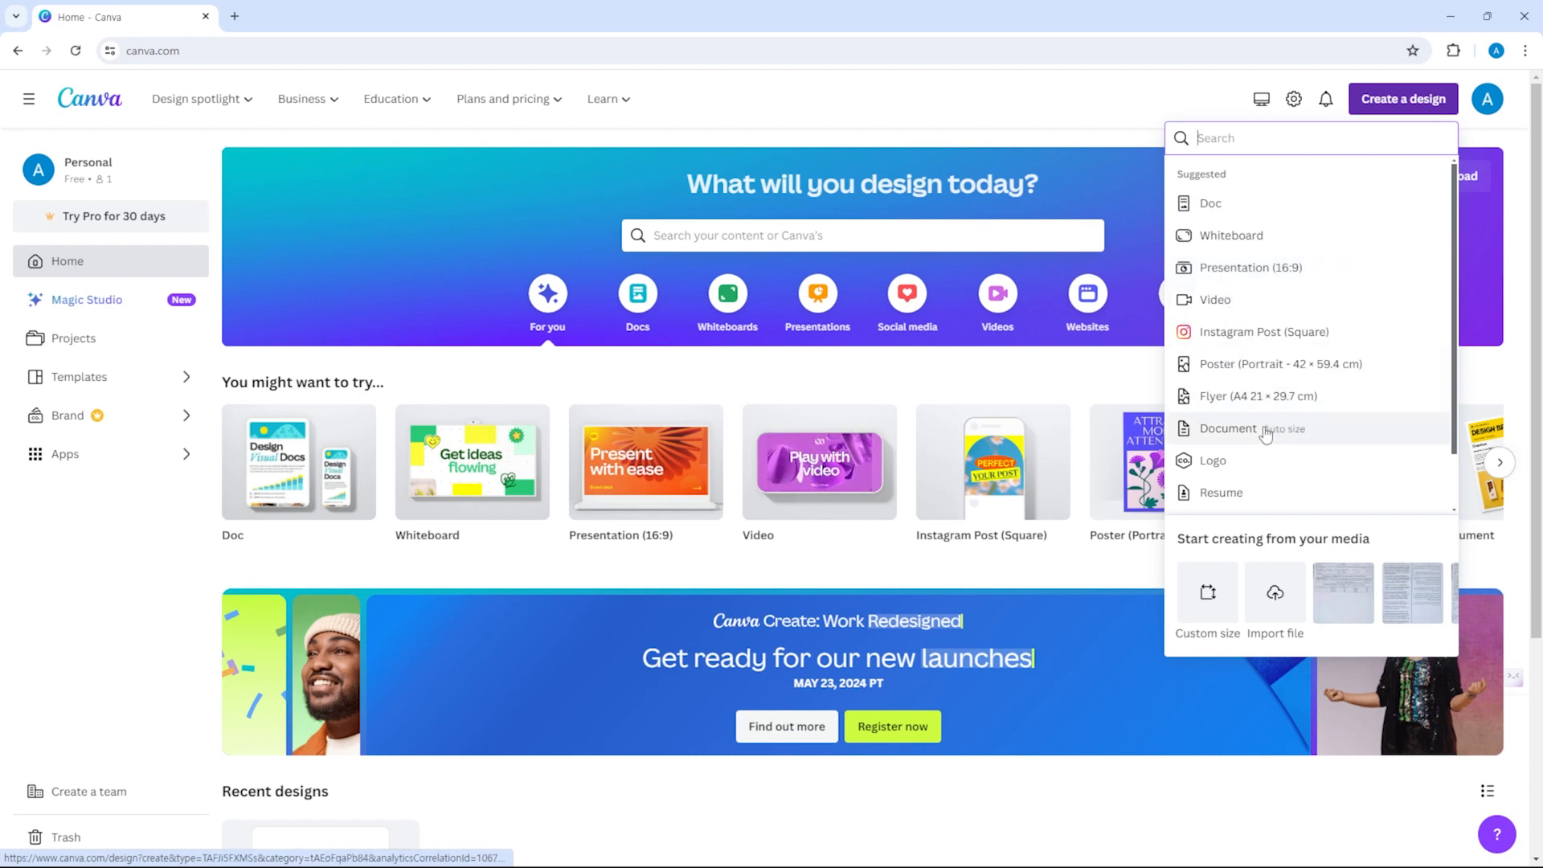
scroll(1283, 475, down, 1)
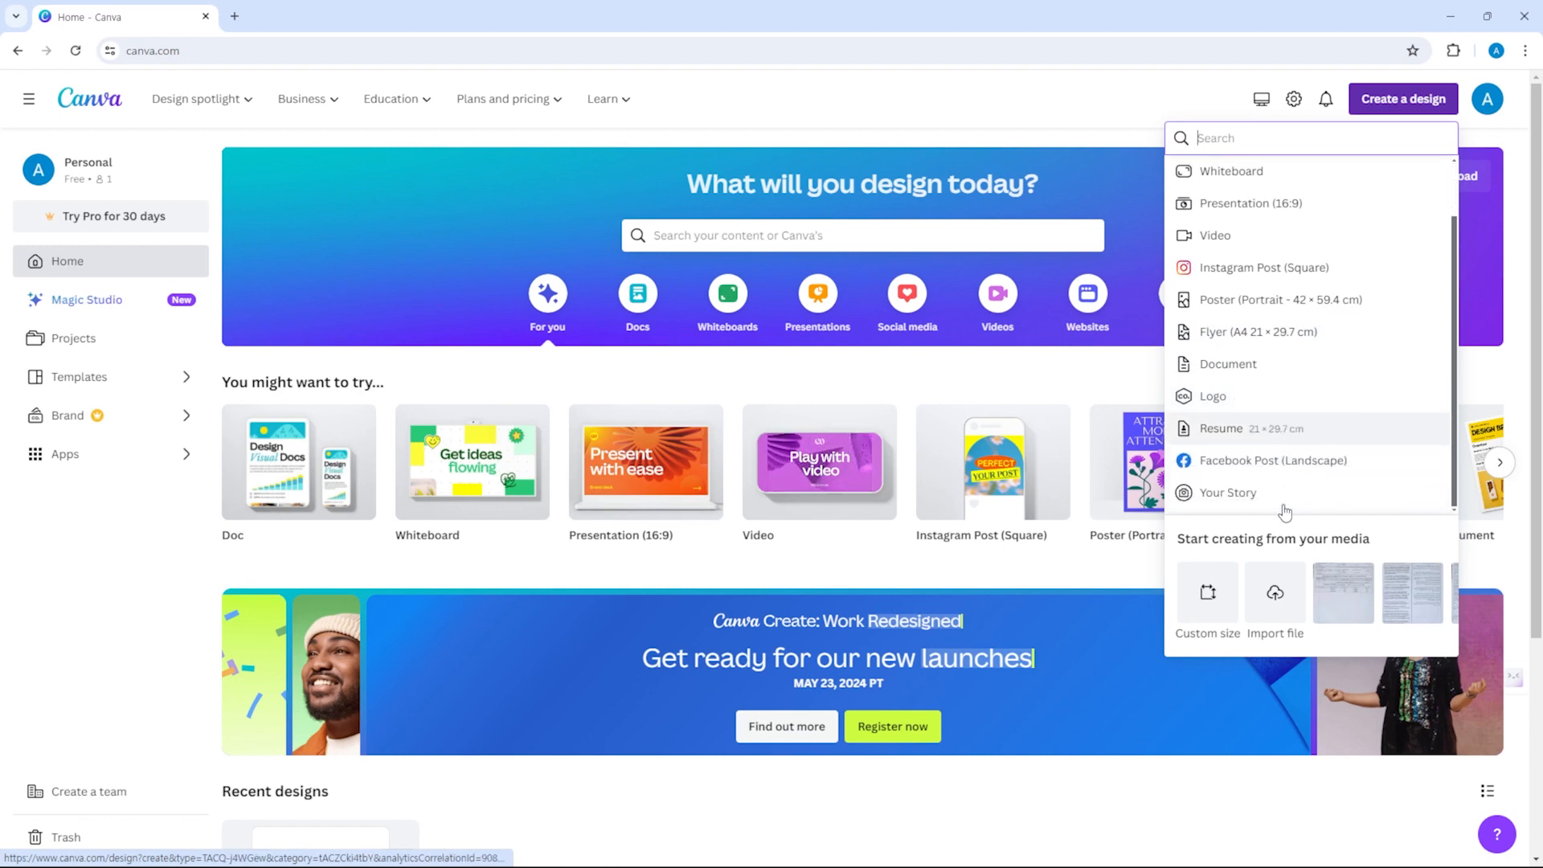
scroll(1308, 476, down, 1)
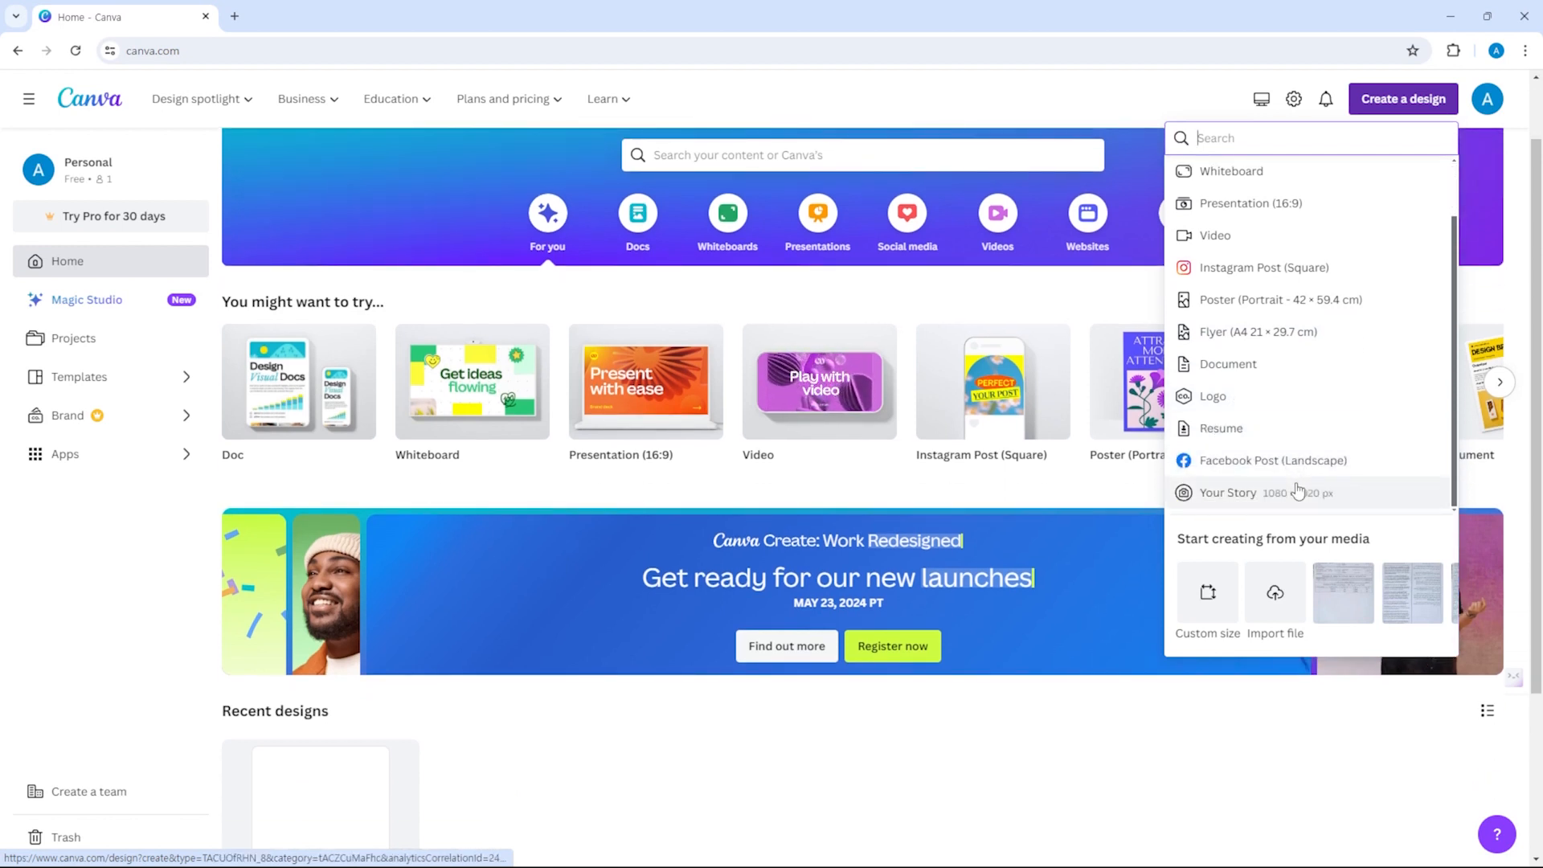
scroll(1057, 434, up, 1)
scroll(1294, 489, down, 1)
scroll(1046, 432, up, 1)
scroll(1275, 334, up, 1)
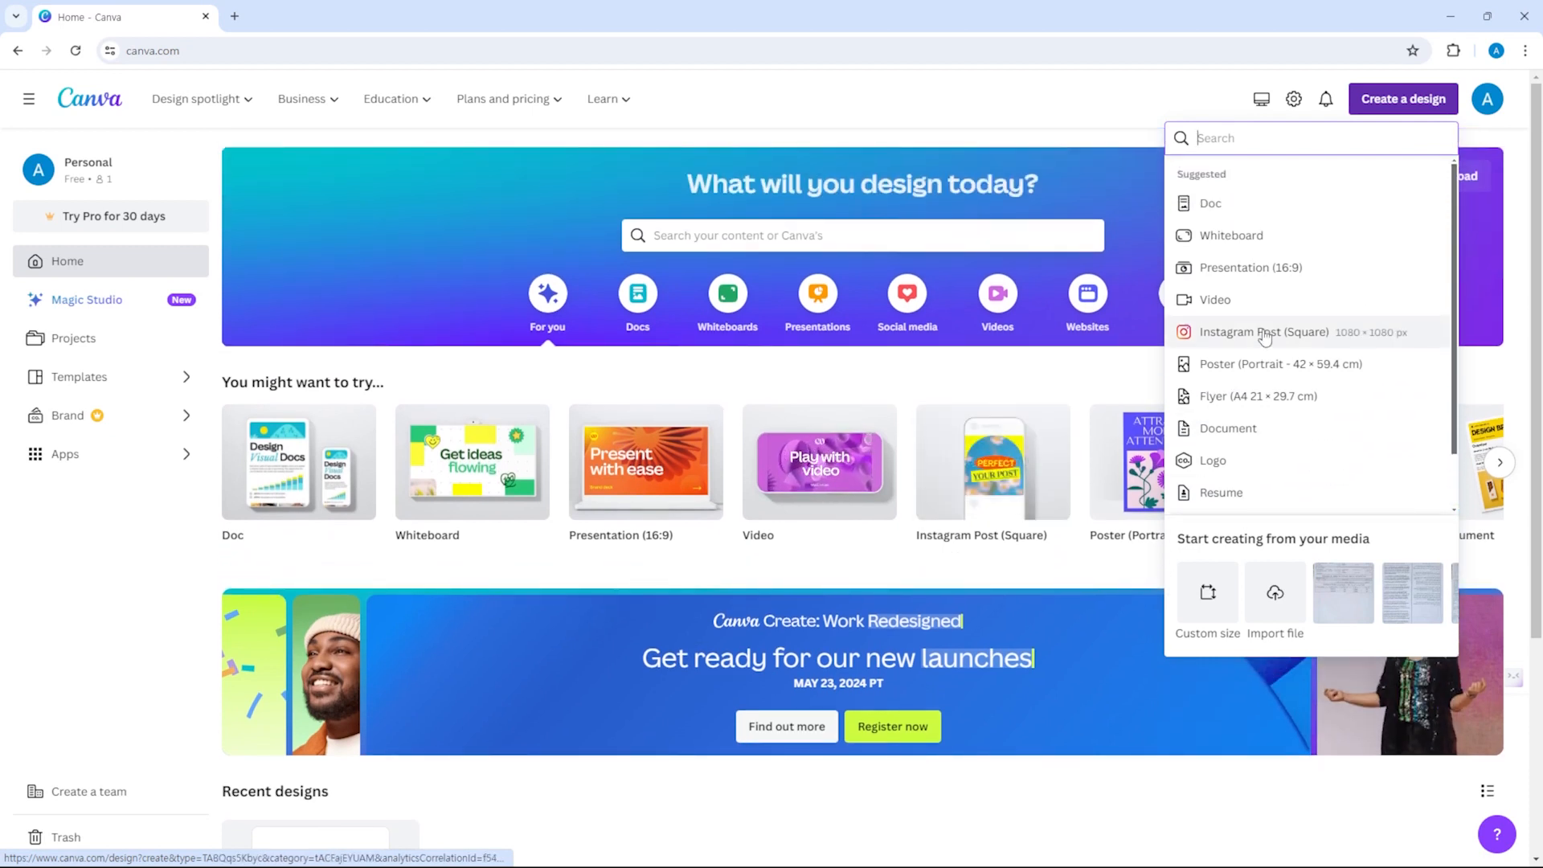
click(1328, 240)
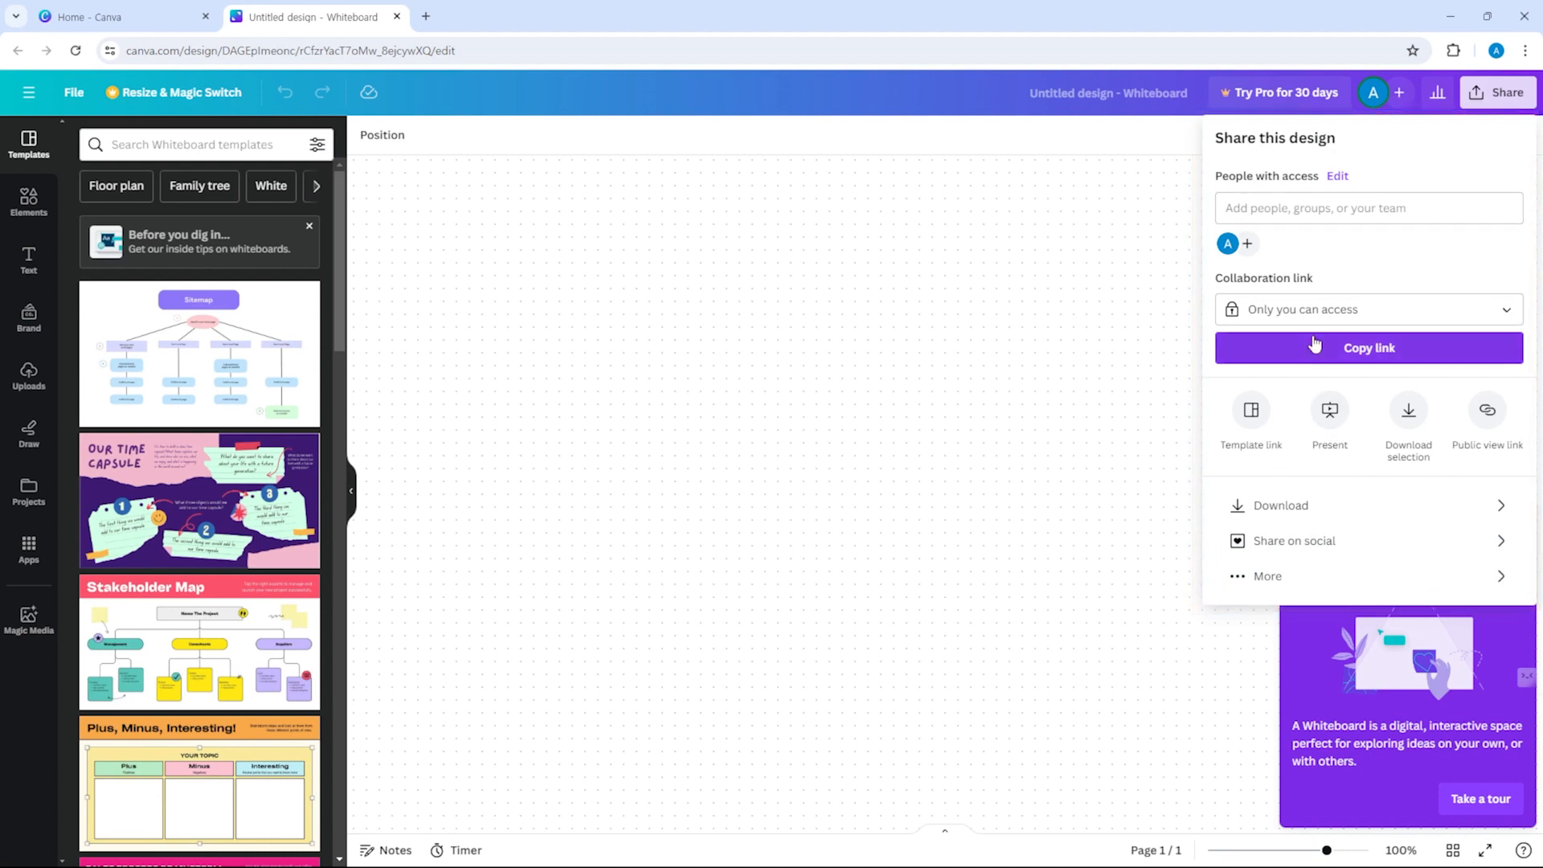
Dismiss the design's sharing options and start the introductory whiteboard tour.
click(1016, 372)
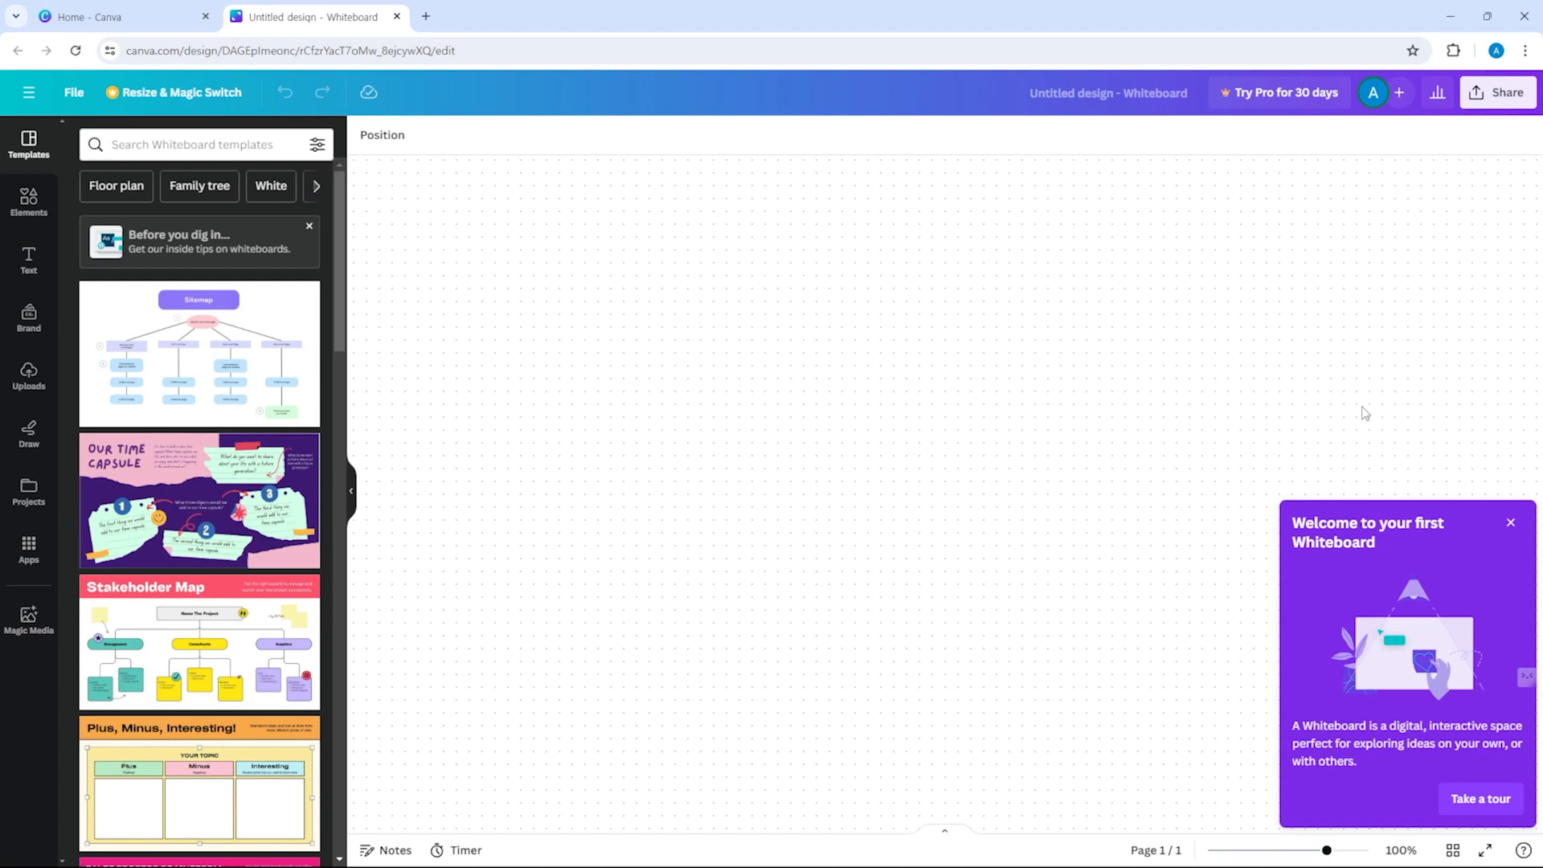
click(1502, 815)
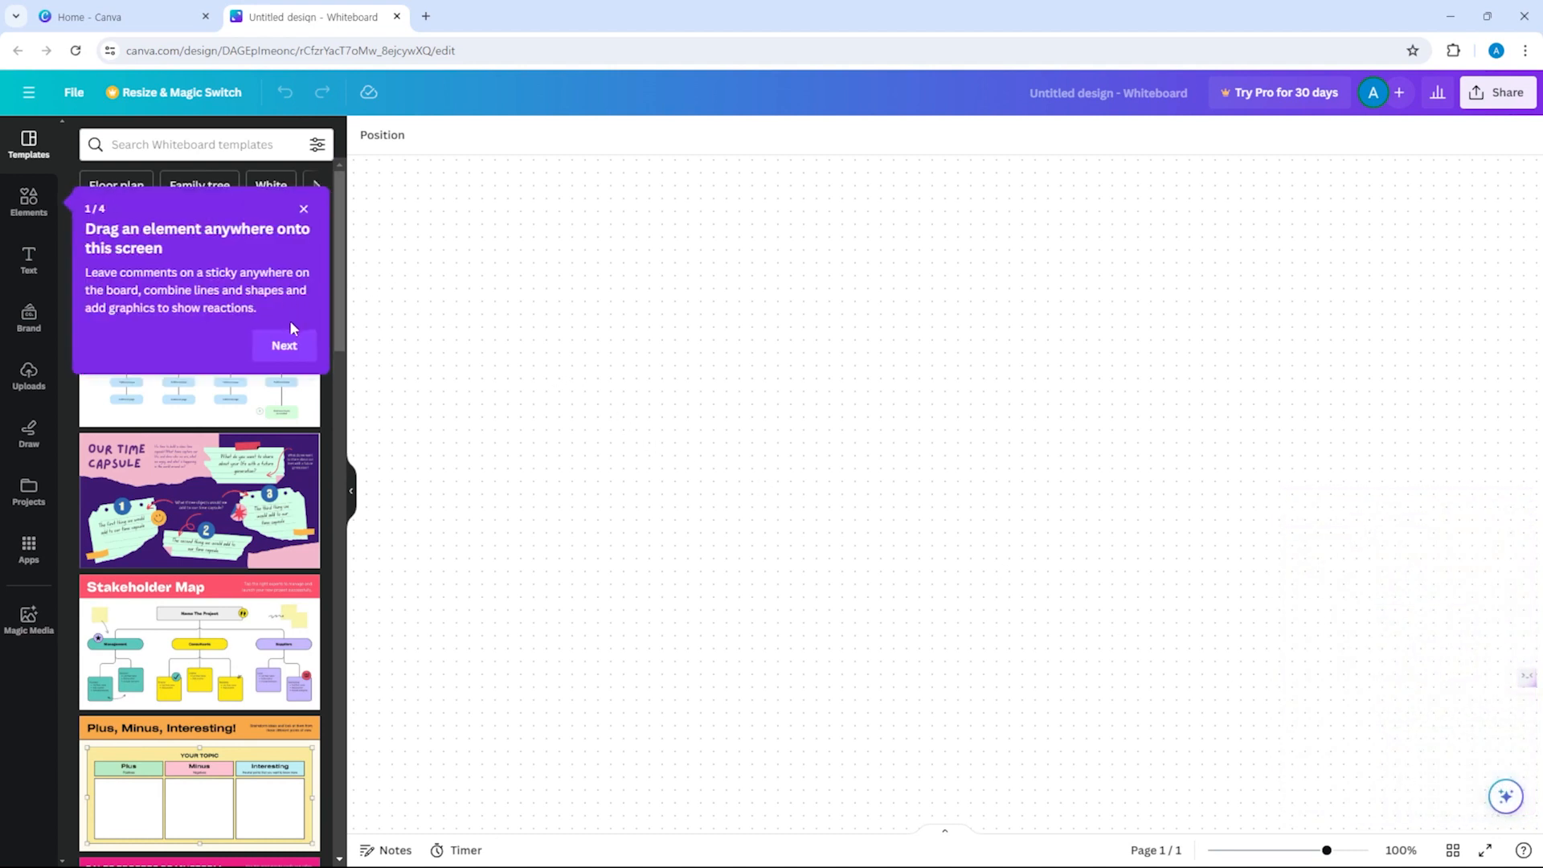
Place a yellow sticky note on the whiteboard and give it the text "Add text here".
click(29, 201)
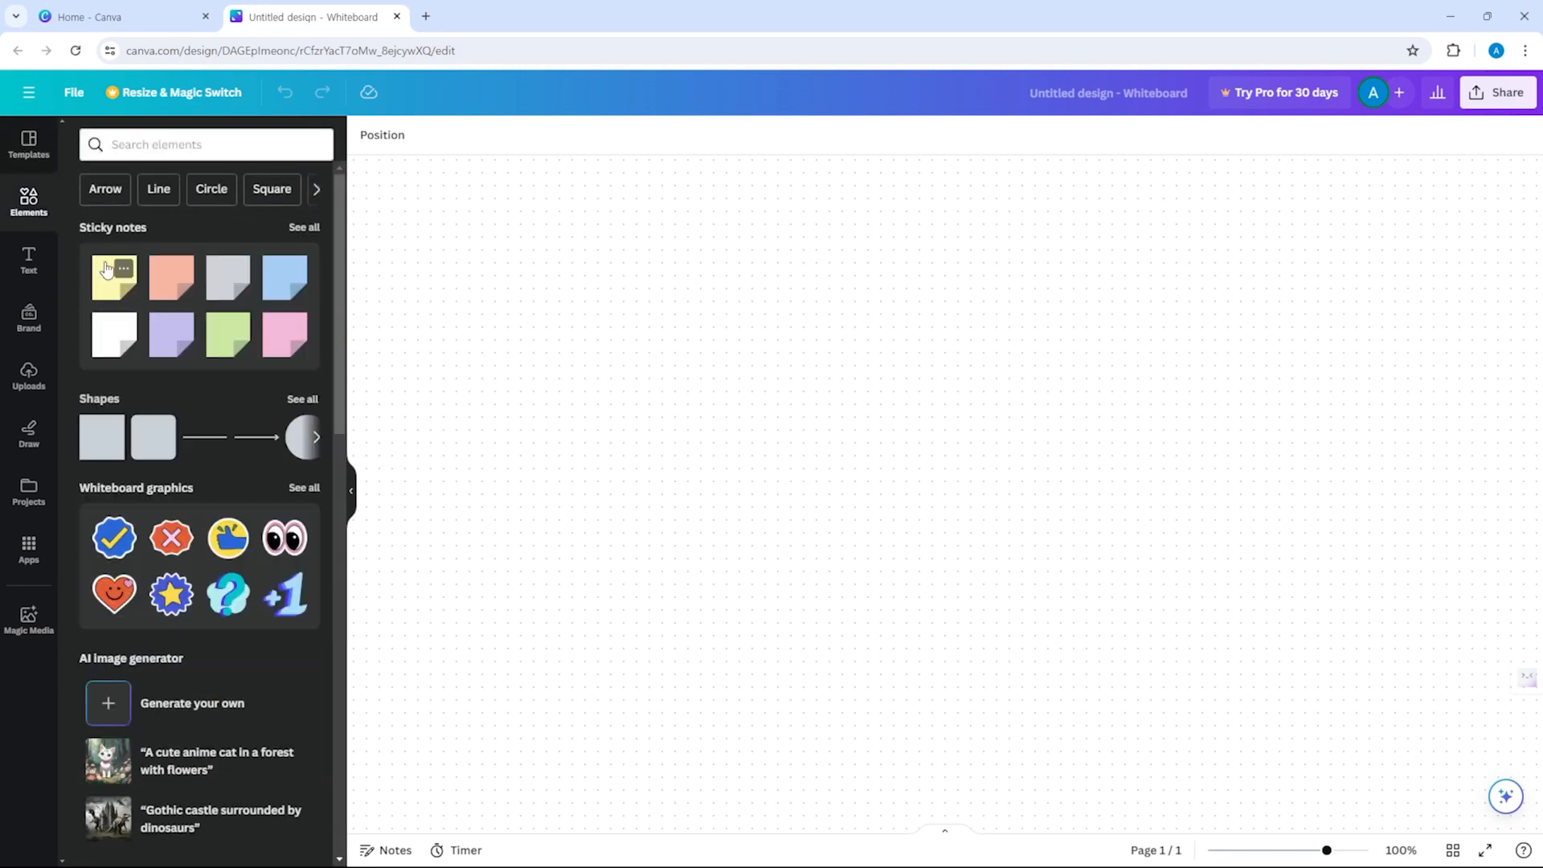
drag(116, 295, 565, 282)
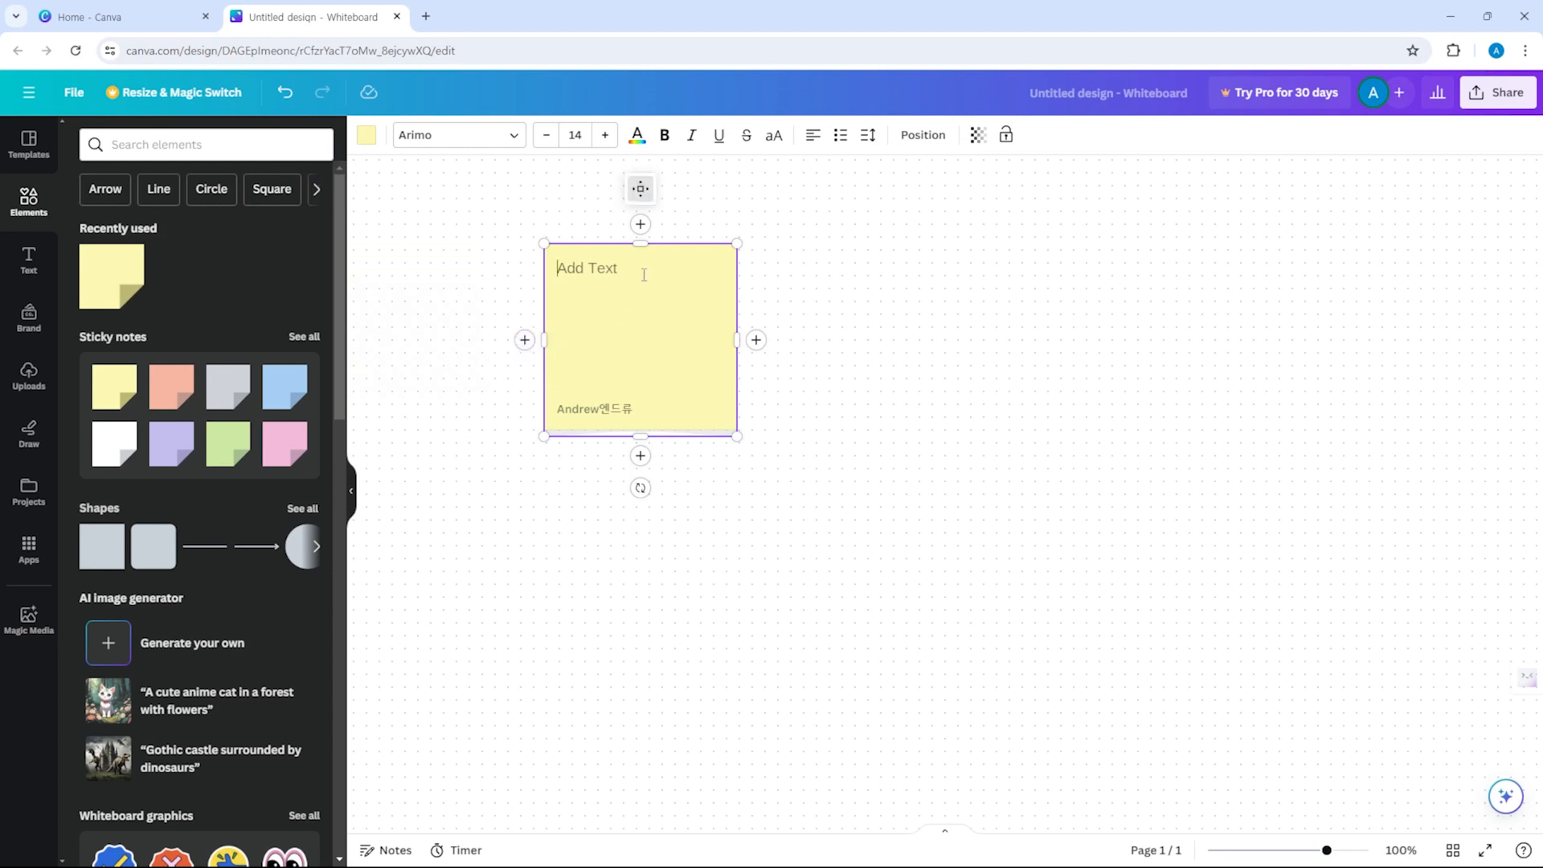
text(Add text here)
Add the "NEWLY ADDED!" font combination to the whiteboard, beside the yellow sticky note.
click(28, 259)
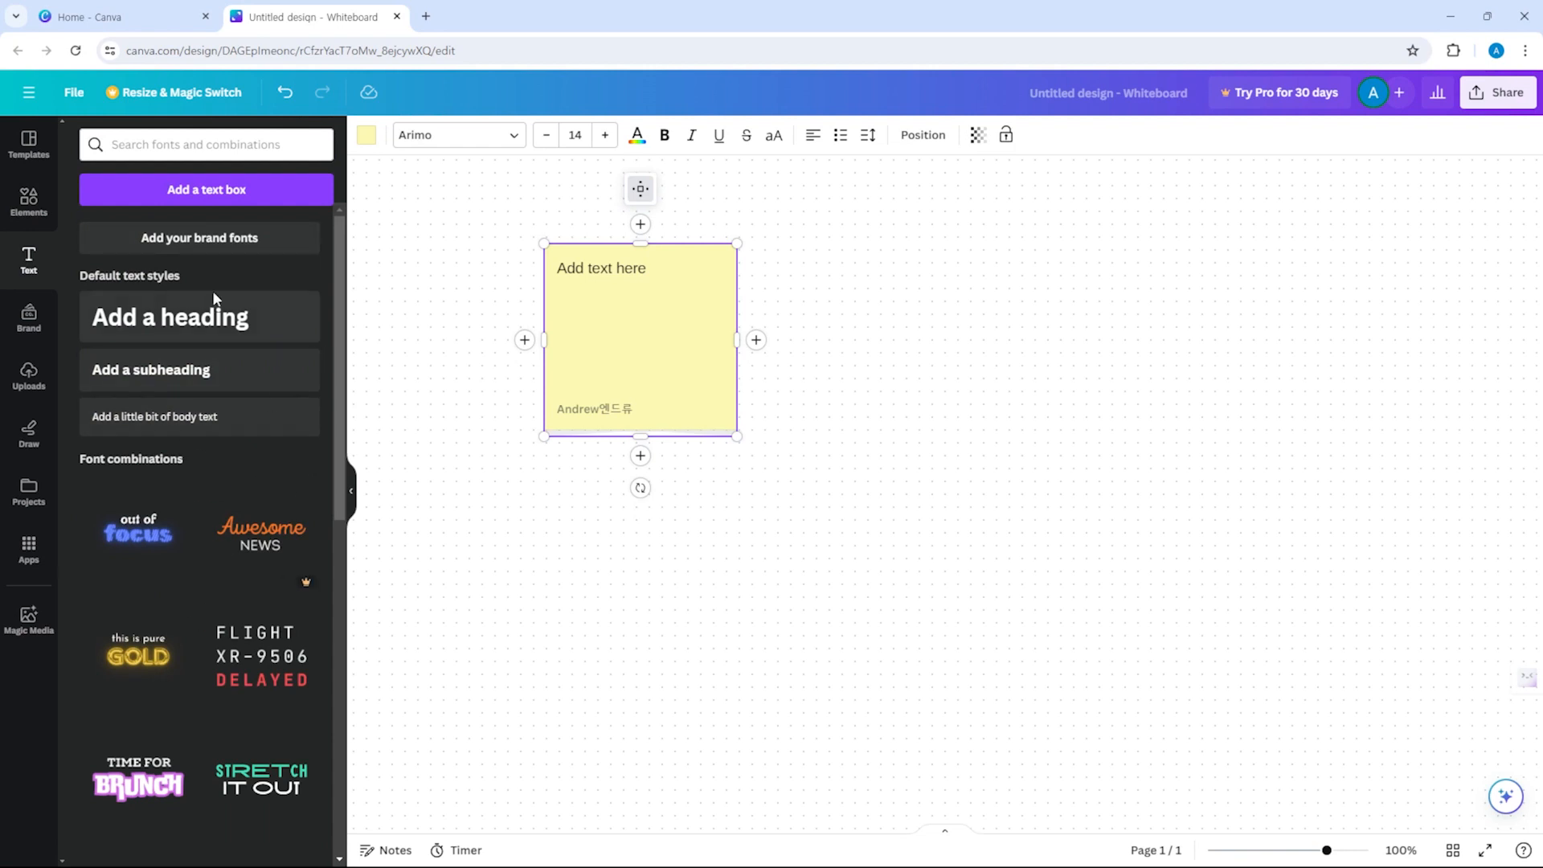
drag(212, 298, 245, 461)
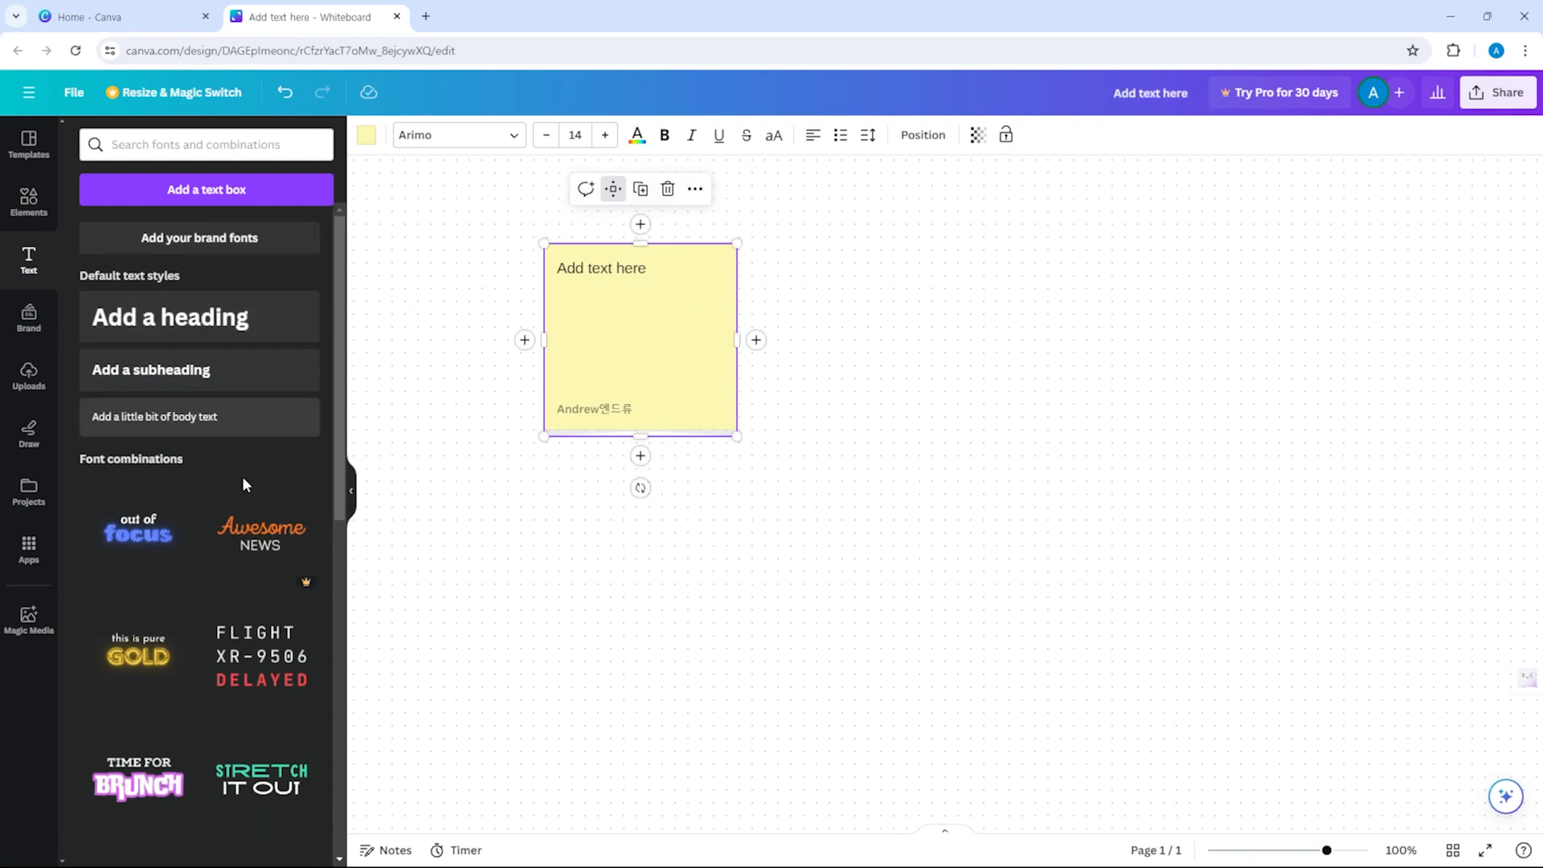
scroll(225, 474, down, 7)
drag(990, 370, 1043, 372)
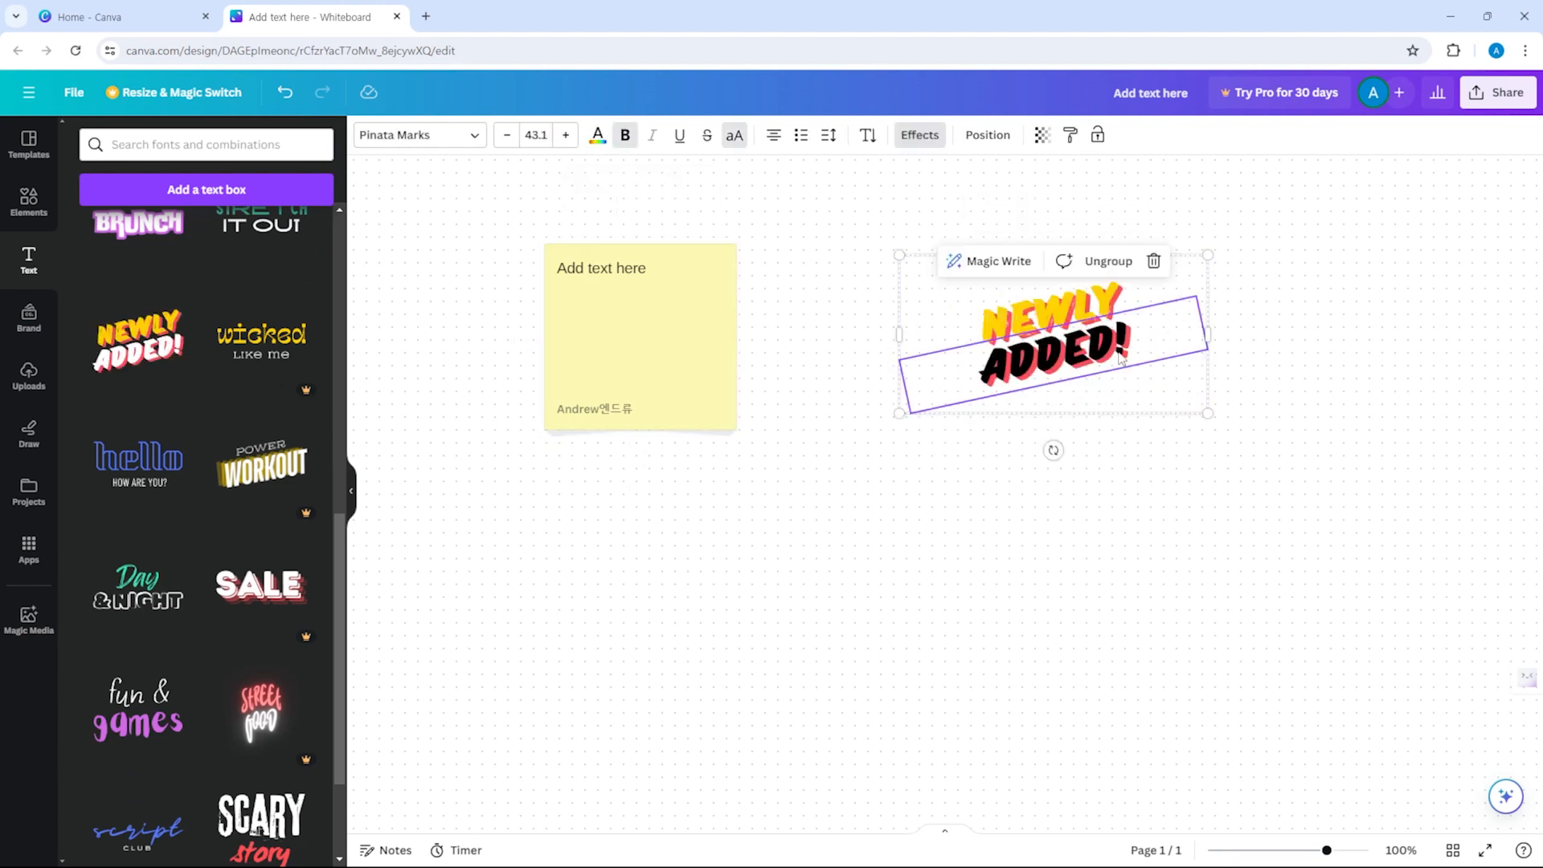
click(1118, 353)
click(1038, 307)
Examine the Brand Kit options, the uploaded images and videos, and the file upload dialog without choosing a file.
click(29, 317)
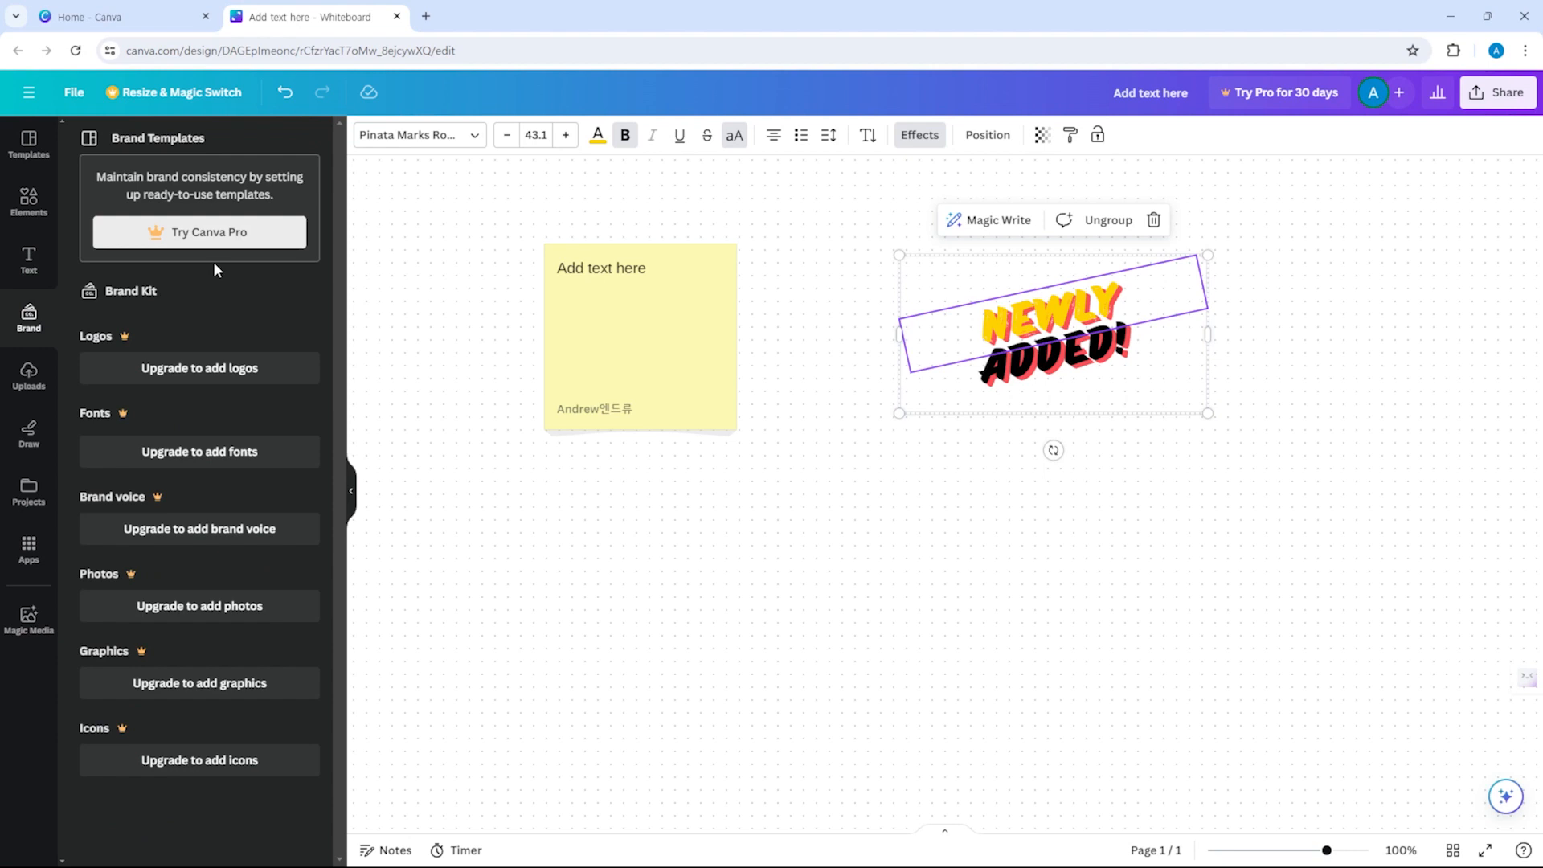
click(29, 376)
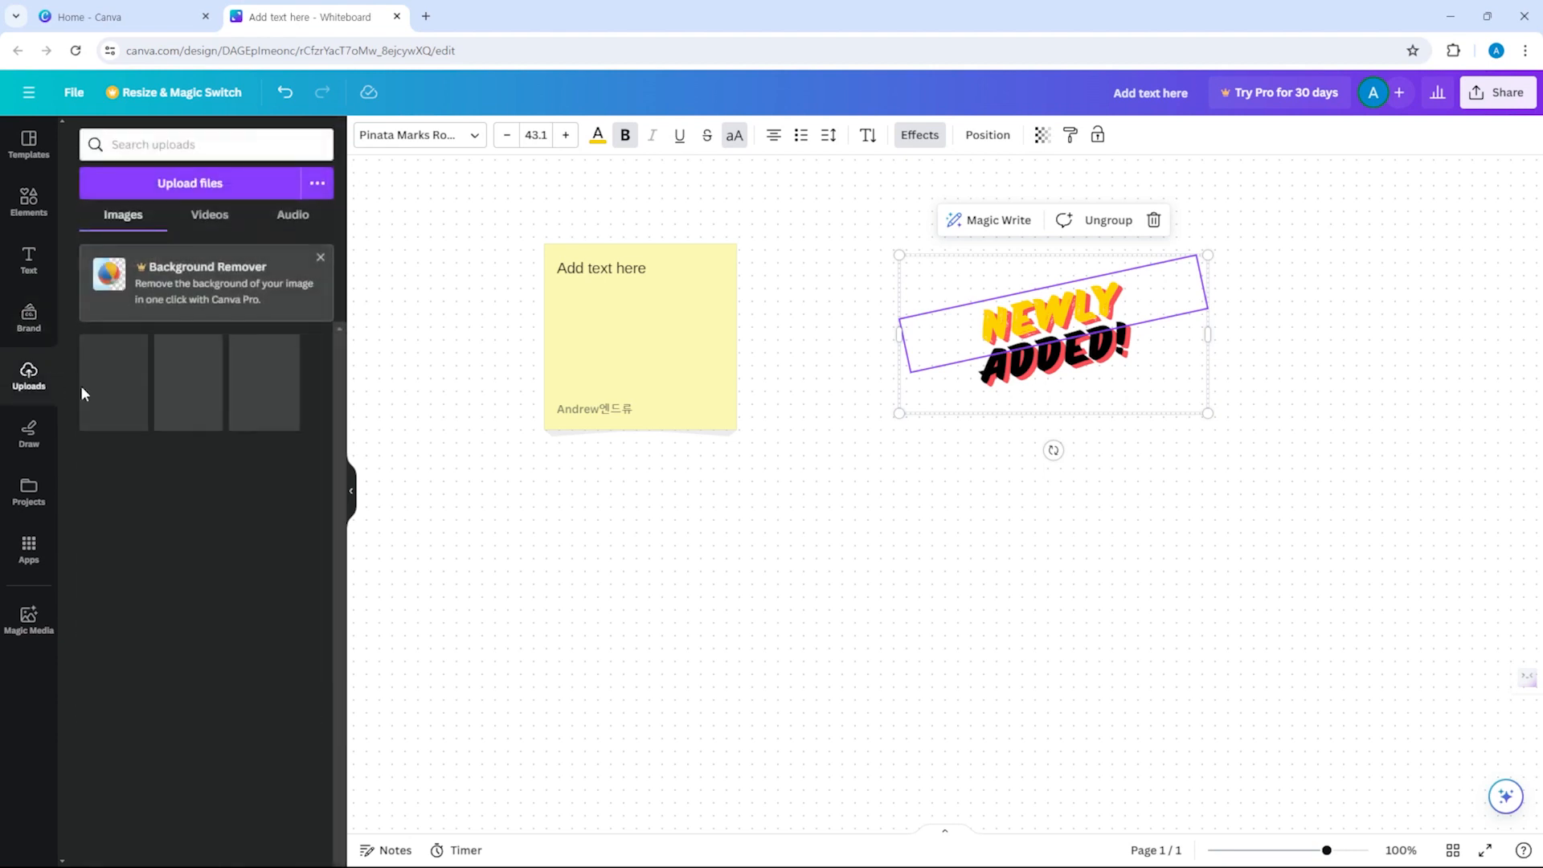
click(321, 257)
click(211, 223)
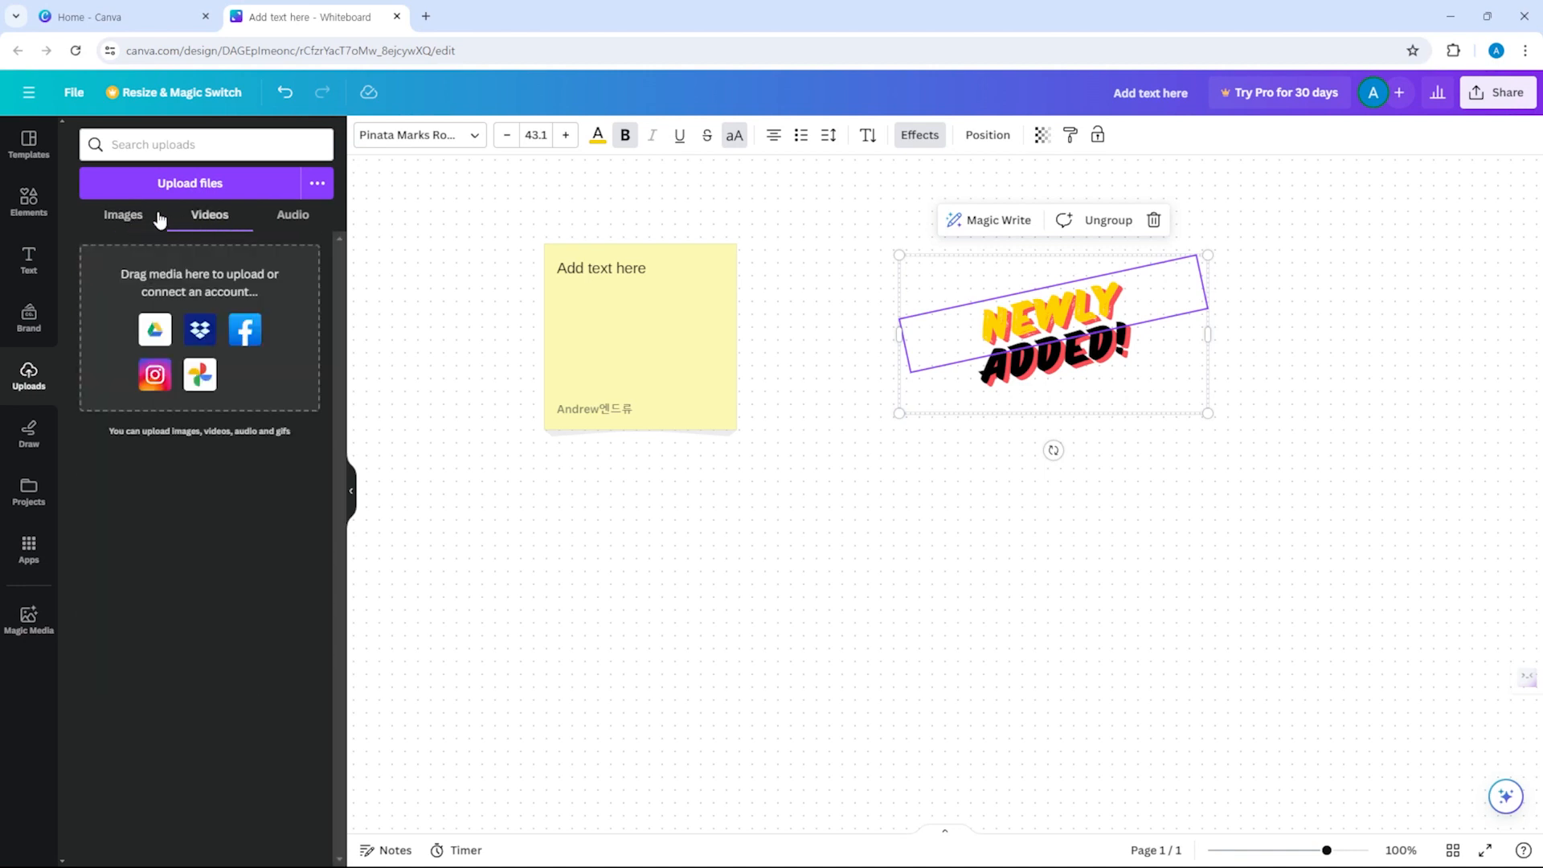
click(133, 214)
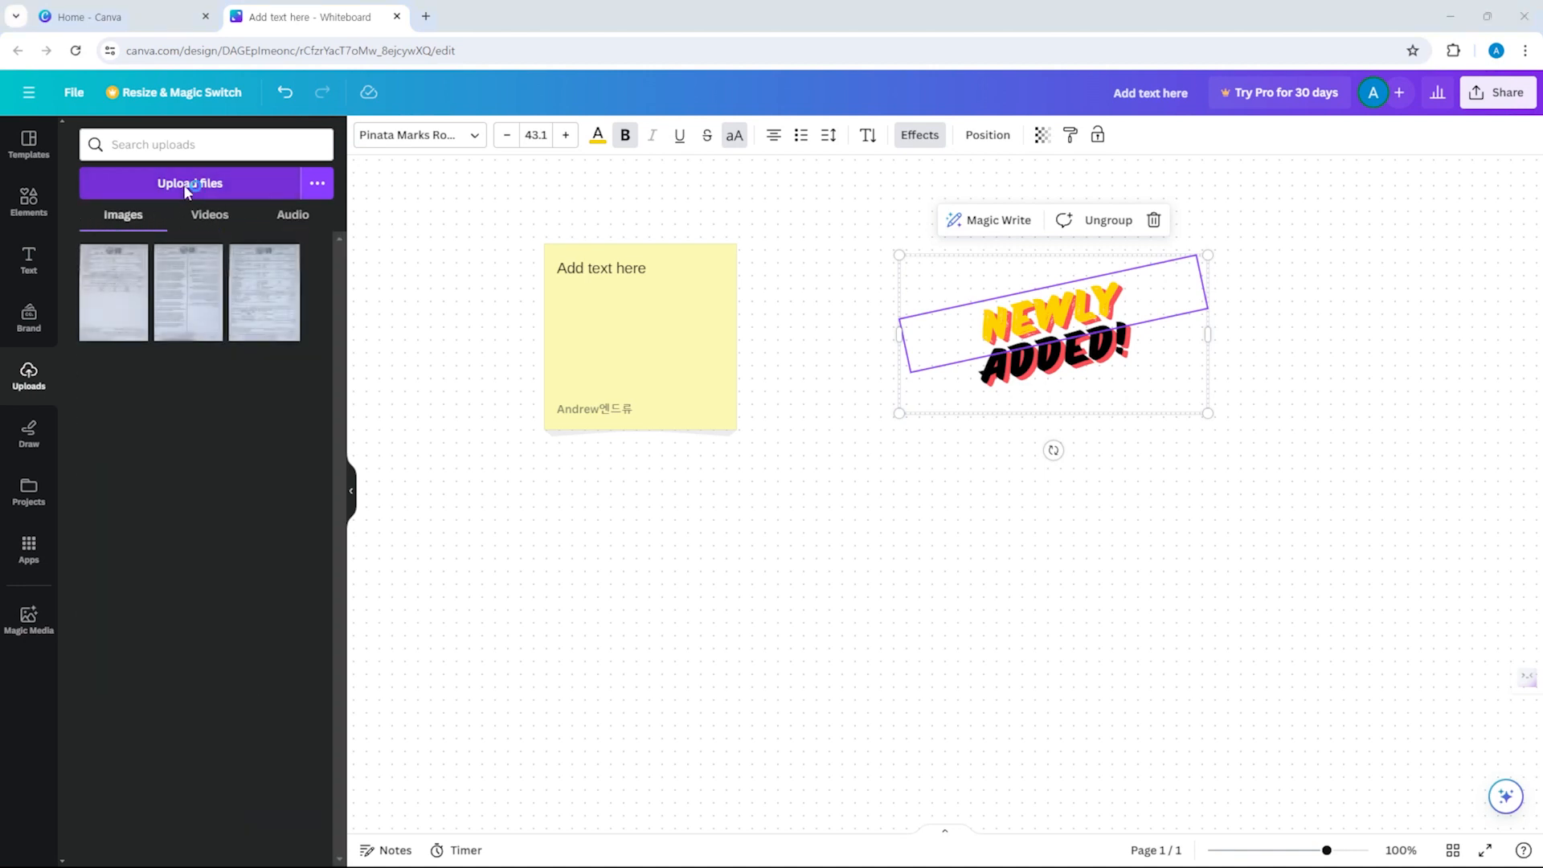
click(189, 183)
click(717, 410)
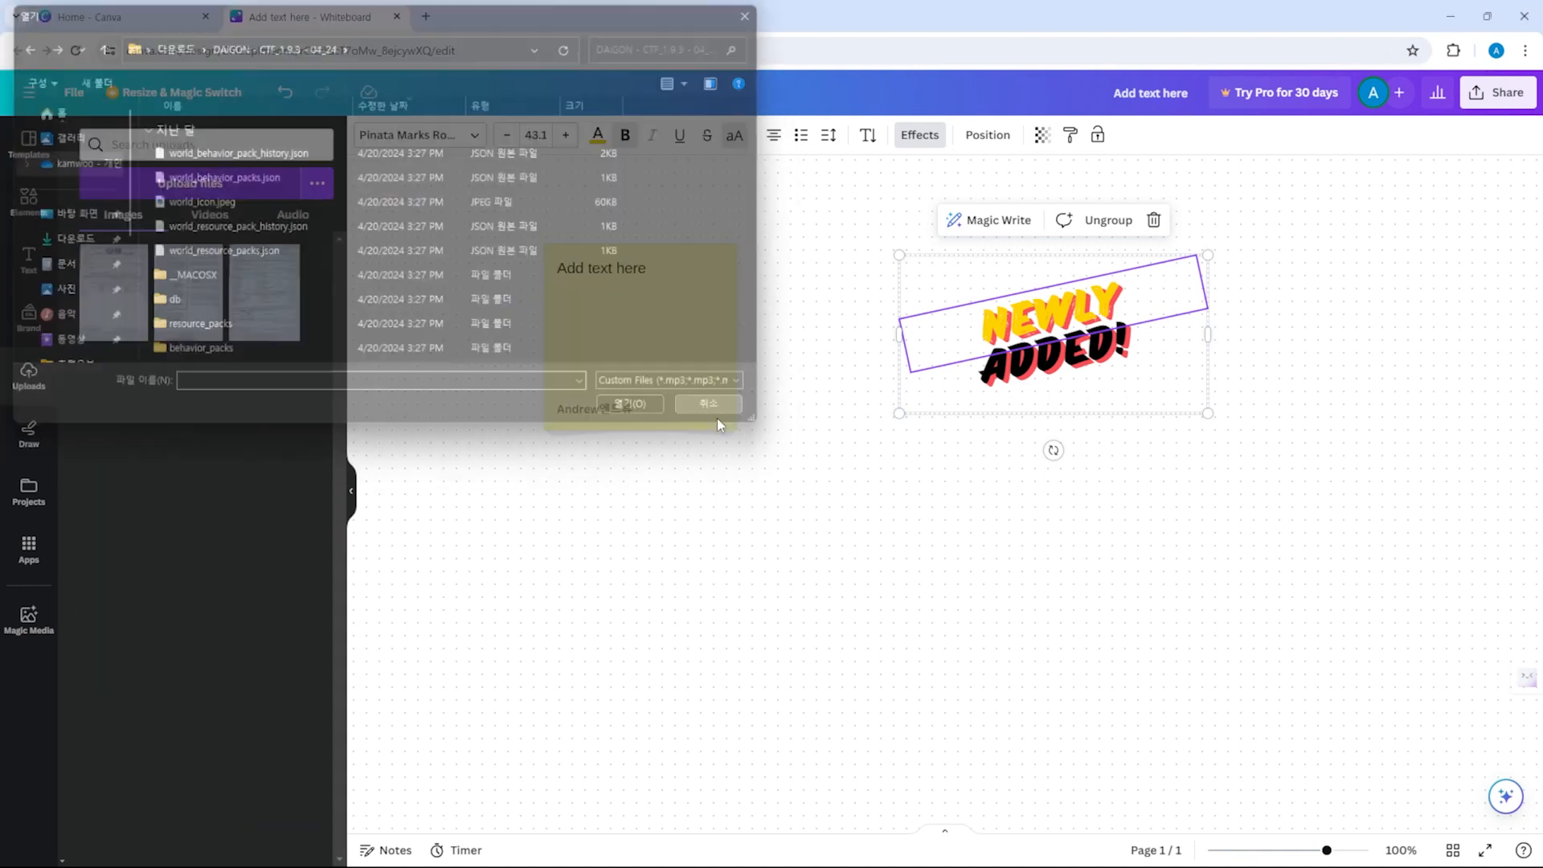
Draw a winding blue pen line and a red marker arc between the sticky note and "NEWLY ADDED!", and highlight the arc in yellow.
click(28, 443)
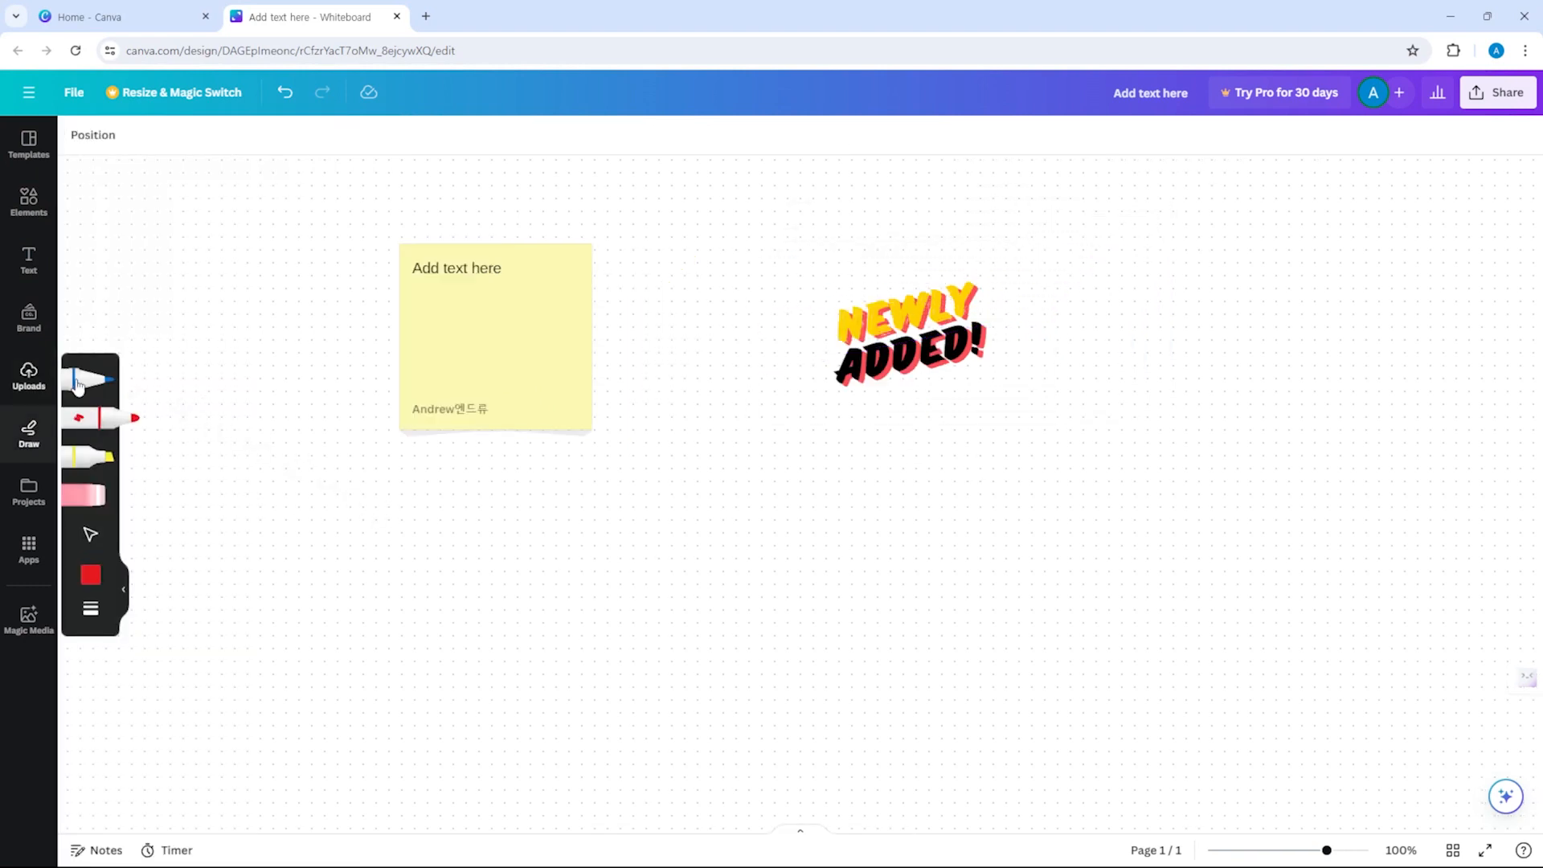
click(92, 378)
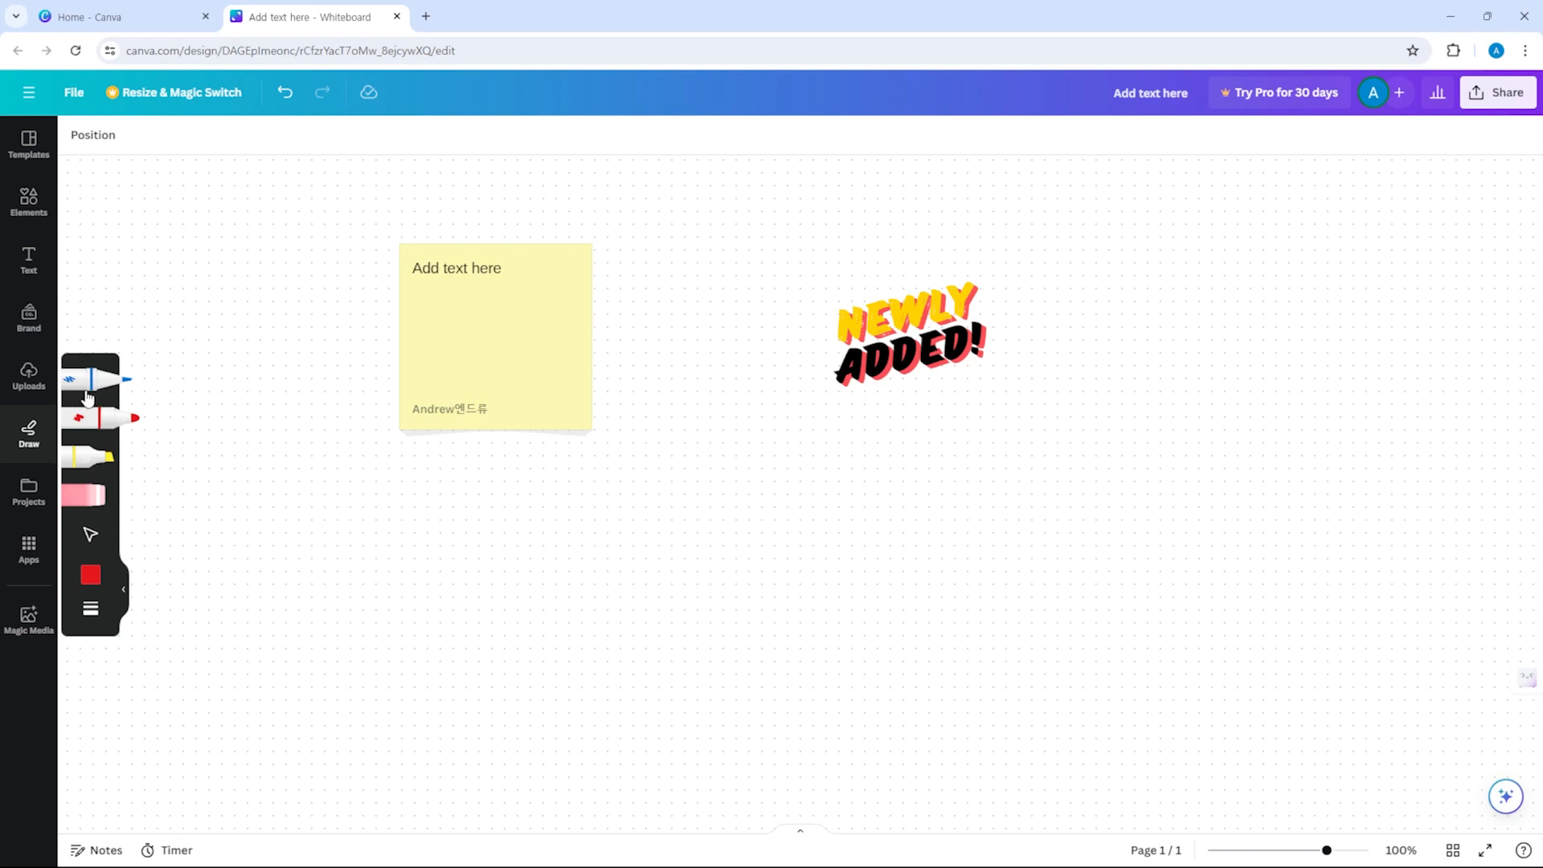
mouse_move(375, 243)
mouse_down()
mouse_move(386, 468)
mouse_move(314, 594)
mouse_move(374, 669)
mouse_move(576, 649)
mouse_move(815, 540)
mouse_move(1018, 573)
mouse_move(1102, 351)
mouse_move(1006, 328)
mouse_up()
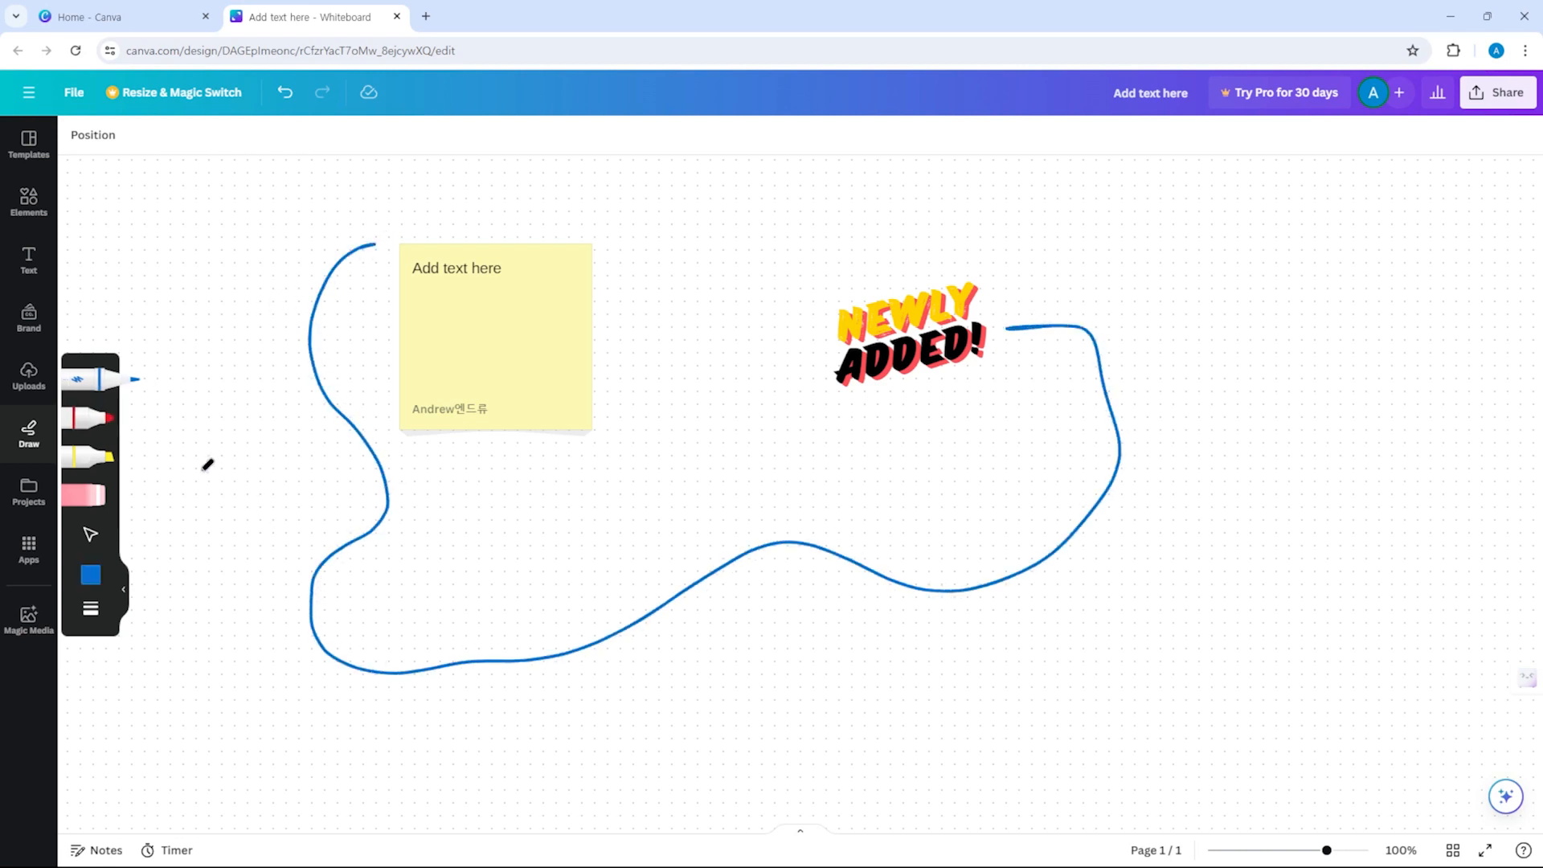
click(95, 419)
mouse_move(594, 326)
mouse_down()
mouse_move(652, 297)
mouse_move(780, 297)
mouse_move(834, 315)
mouse_up()
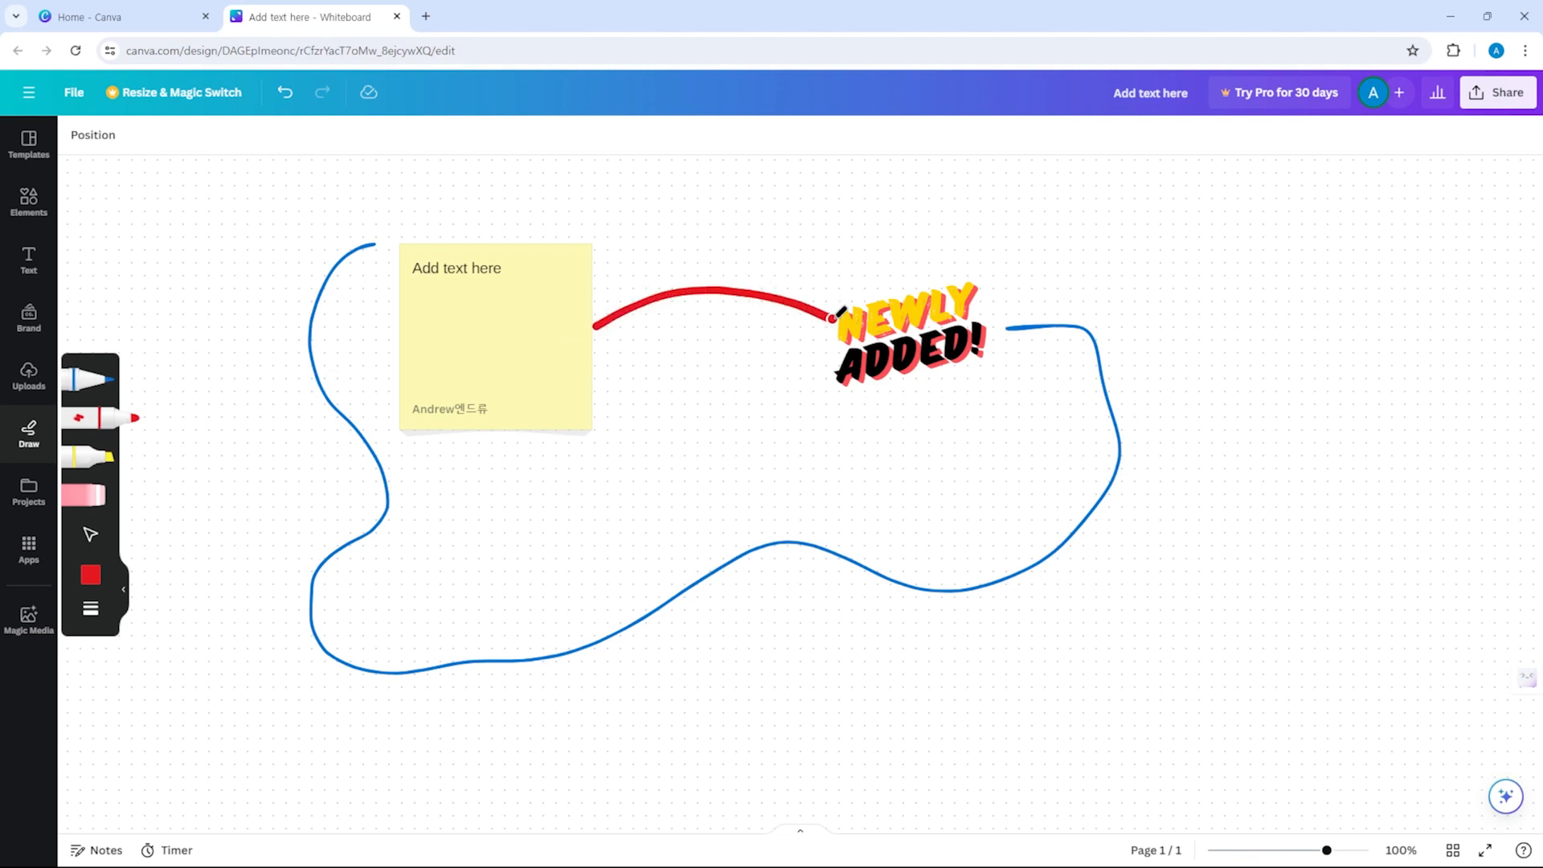
click(92, 456)
mouse_move(608, 318)
mouse_down()
mouse_move(728, 283)
mouse_move(836, 291)
mouse_up()
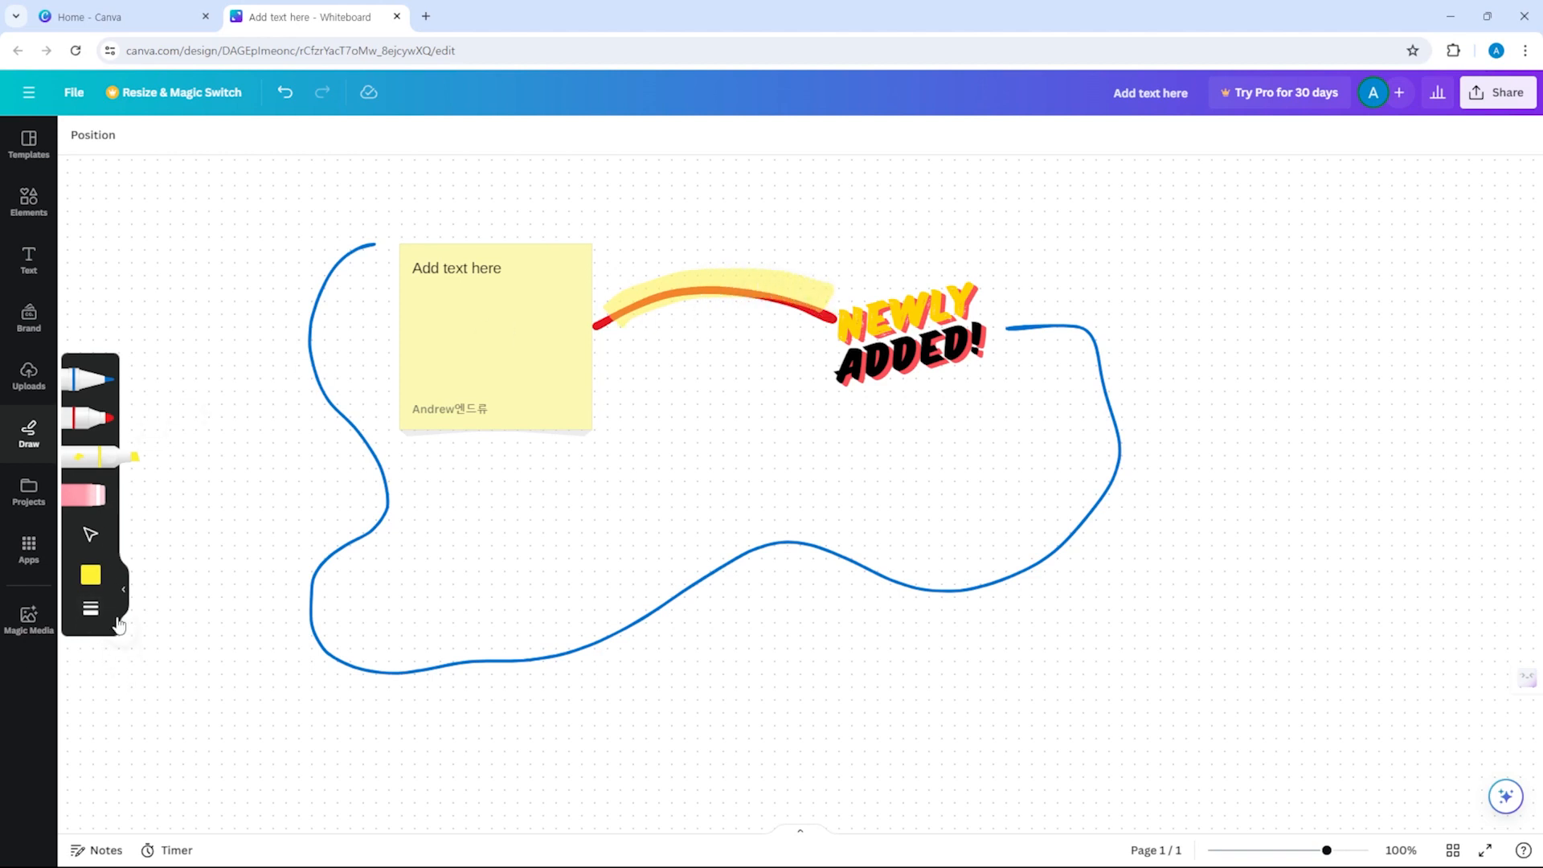
Erase the yellow highlight, the red arc and the blue line from the whiteboard.
click(90, 494)
drag(622, 313, 732, 271)
drag(1043, 293, 951, 448)
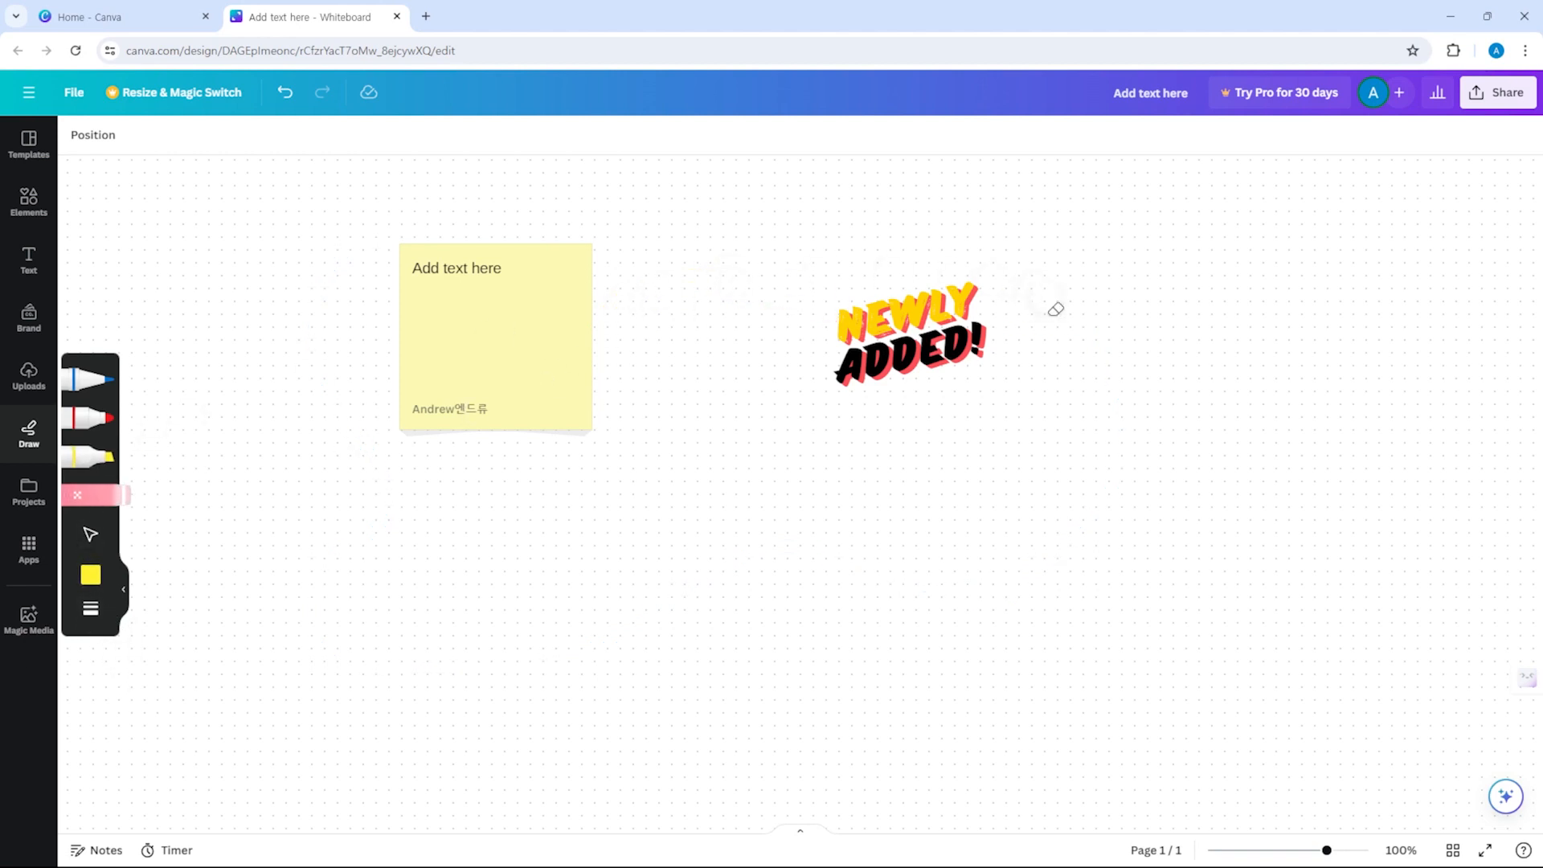
Examine the saved projects, the catalogue of available apps and the Magic Media image generation options.
click(35, 518)
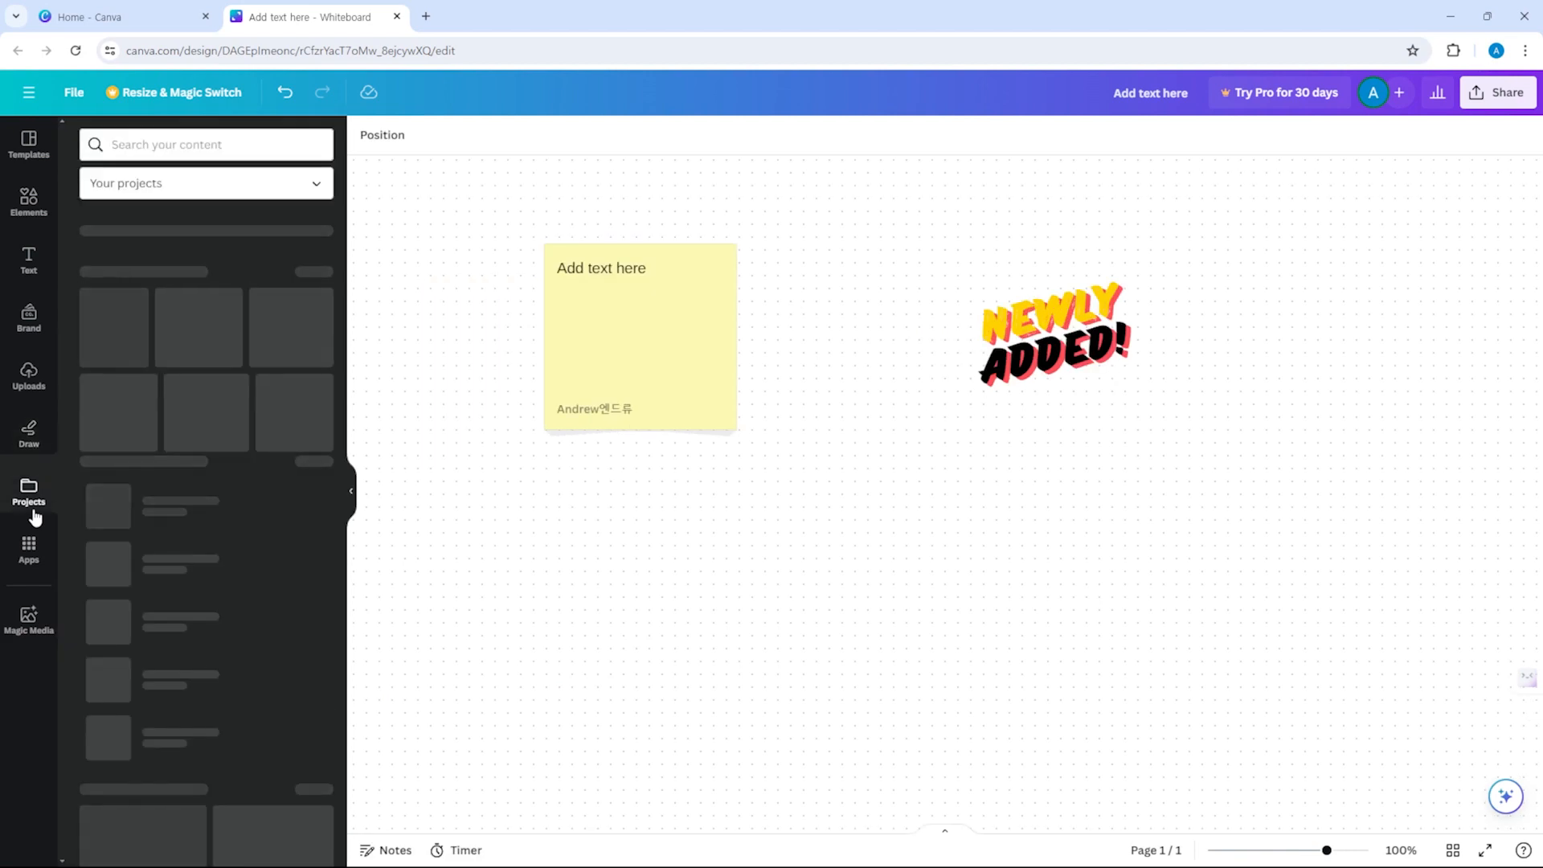
drag(243, 346, 276, 346)
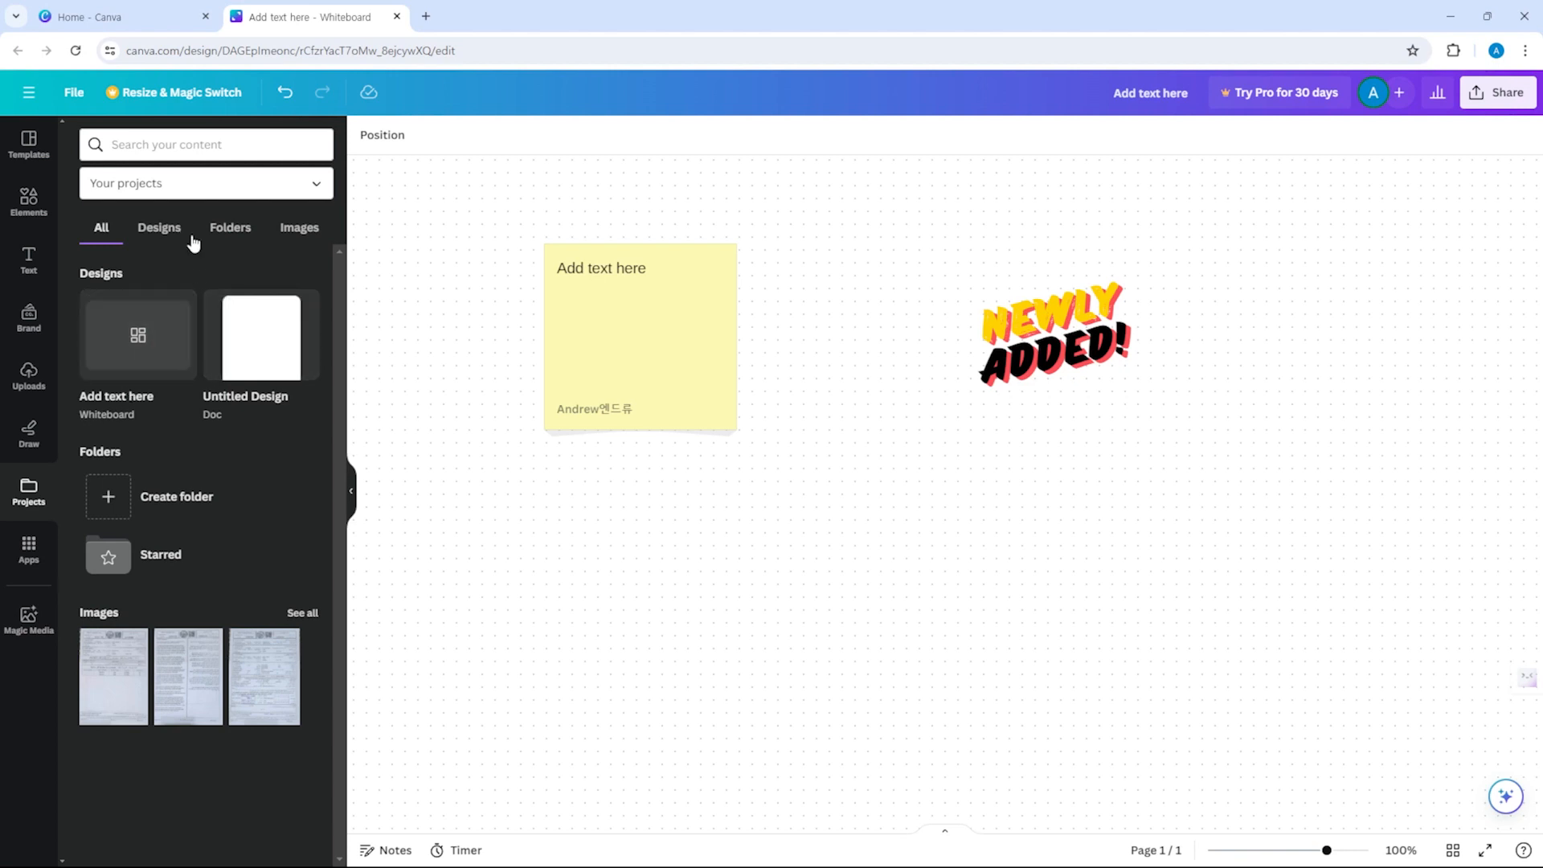
click(32, 555)
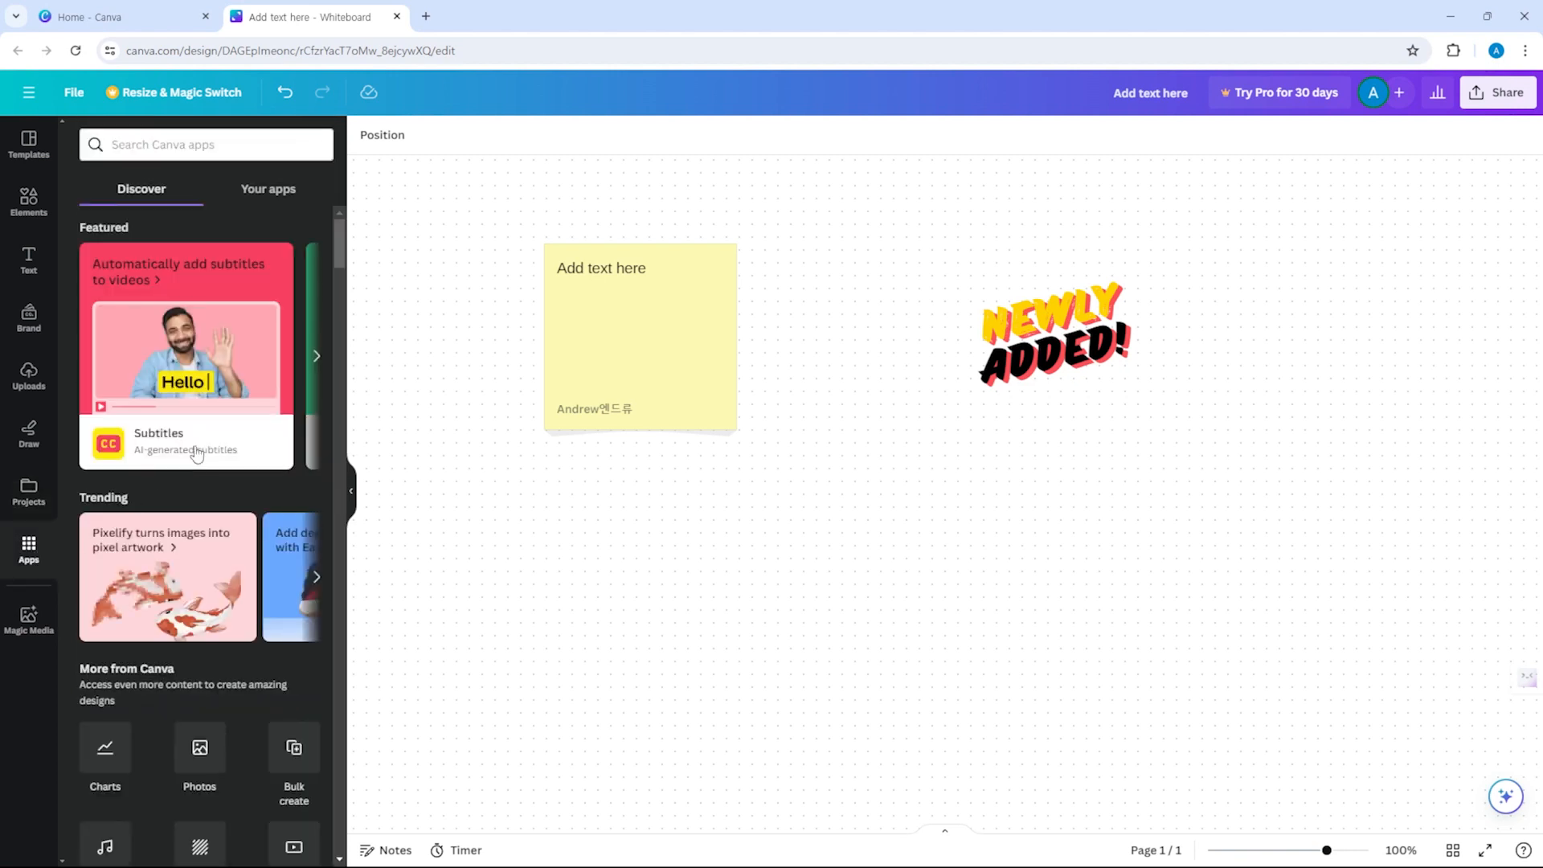
scroll(233, 442, down, 6)
scroll(254, 454, down, 5)
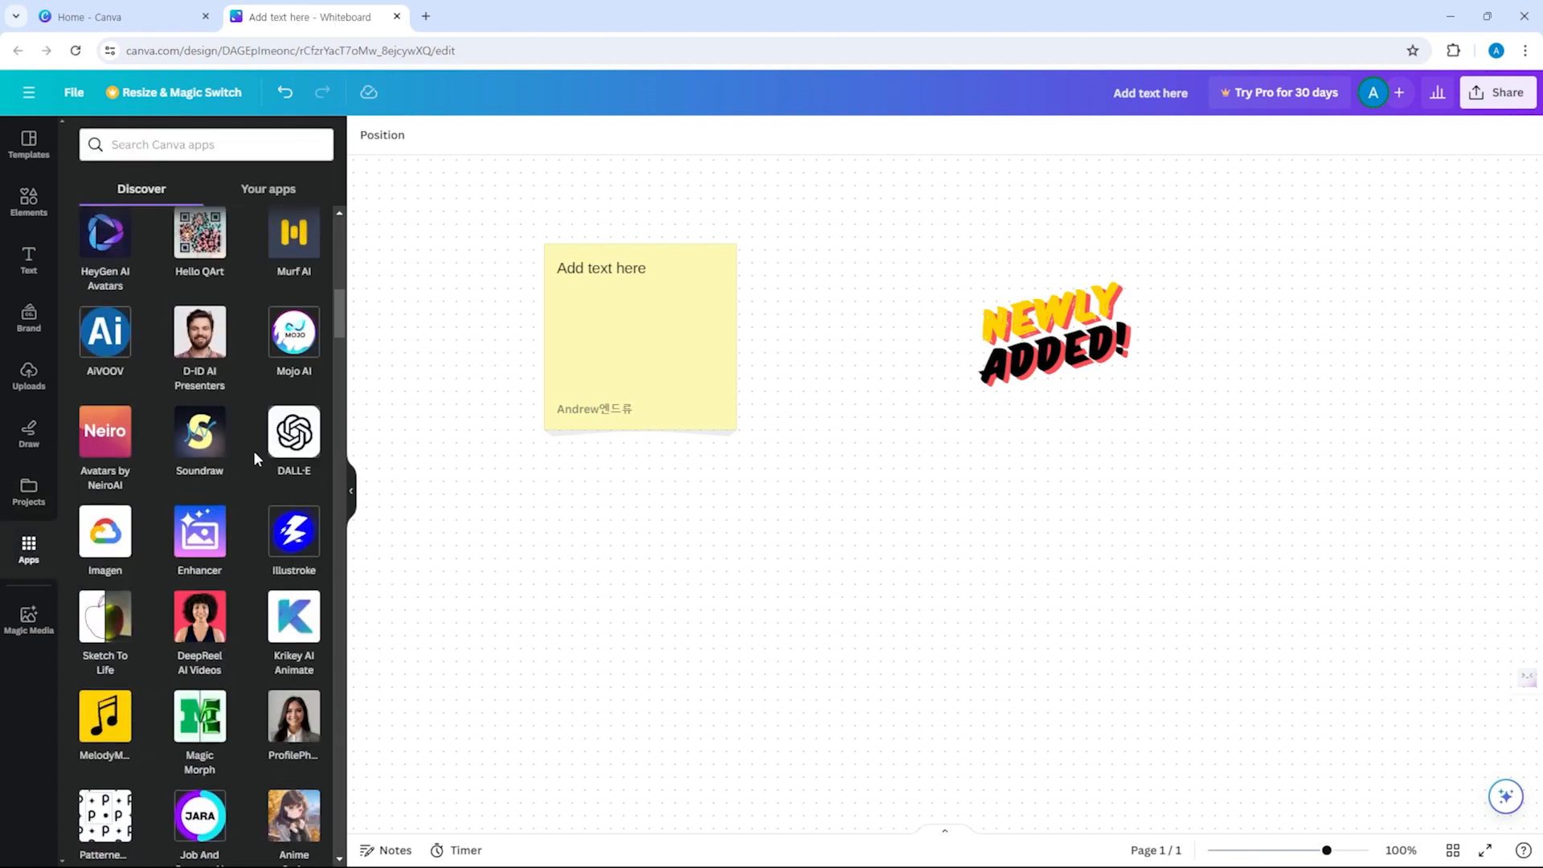
scroll(294, 490, down, 3)
scroll(294, 490, down, 7)
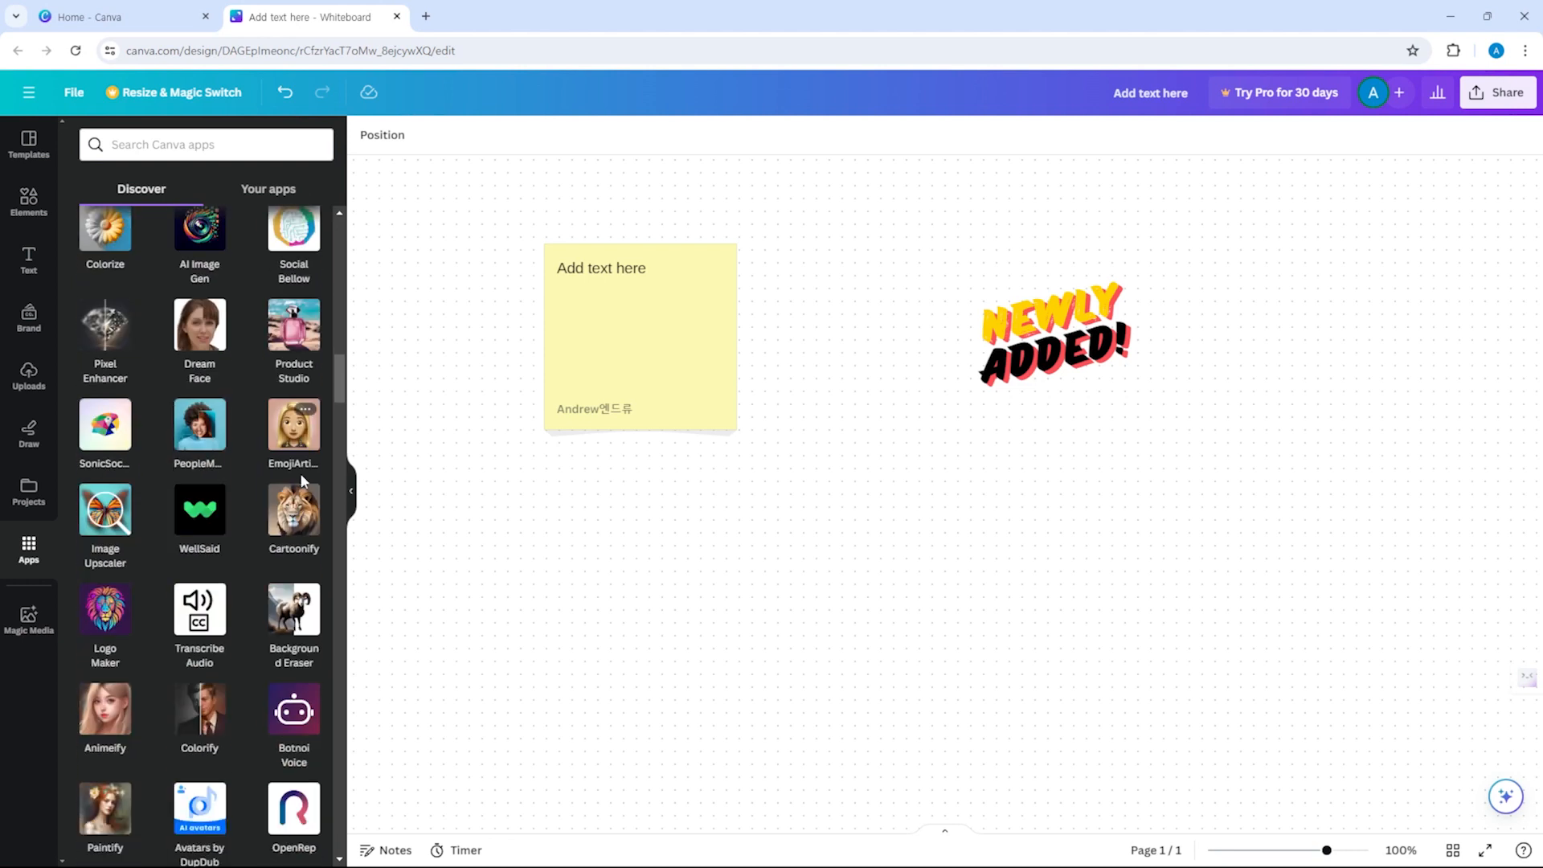
click(33, 612)
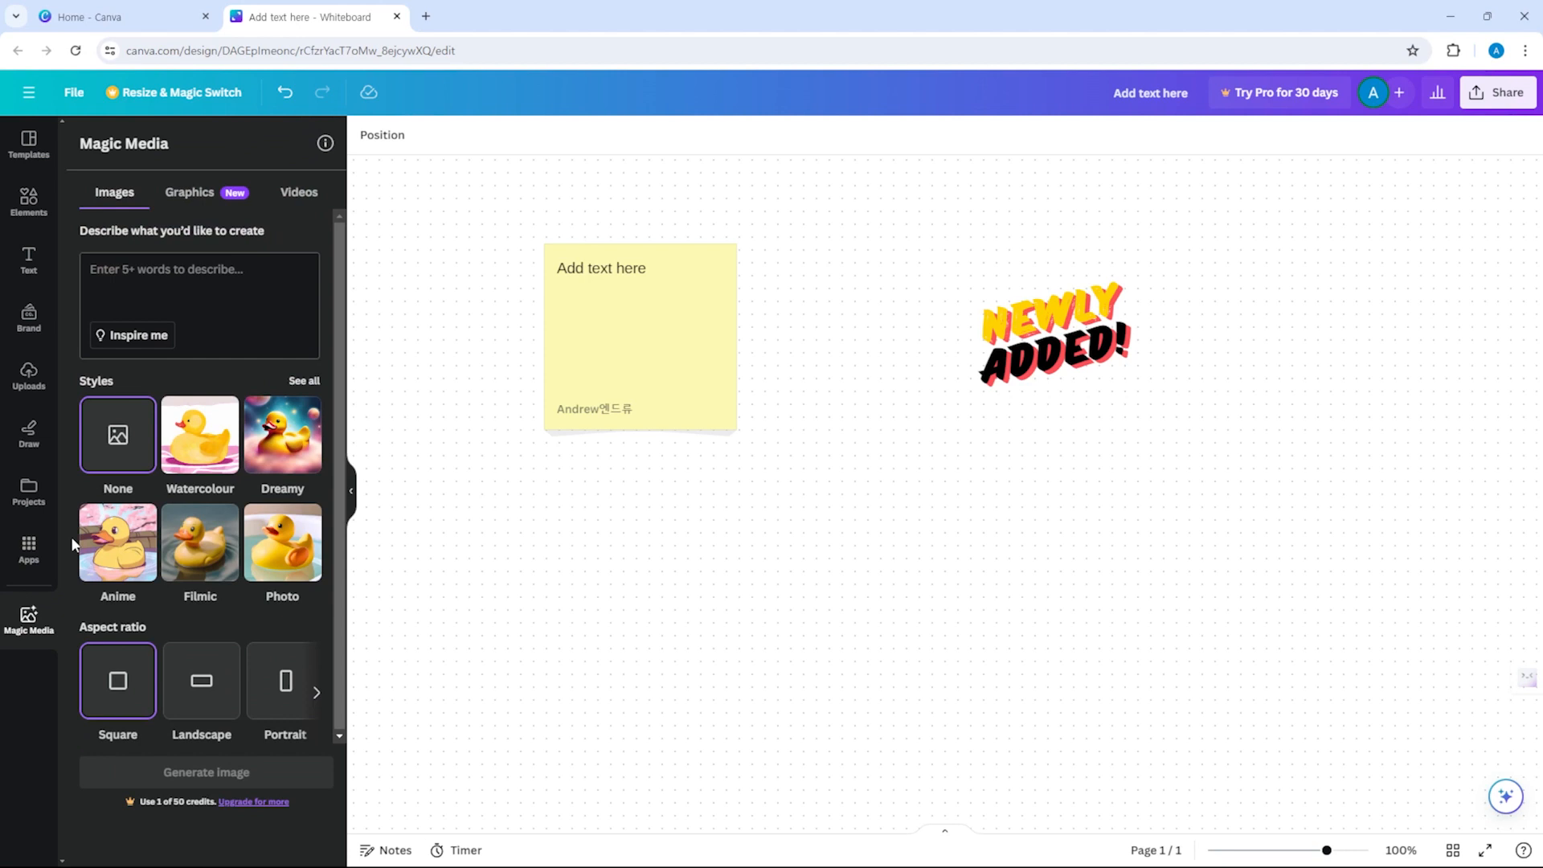
Examine the whiteboard templates, the main navigation with recent designs, and the file options for this design.
click(28, 161)
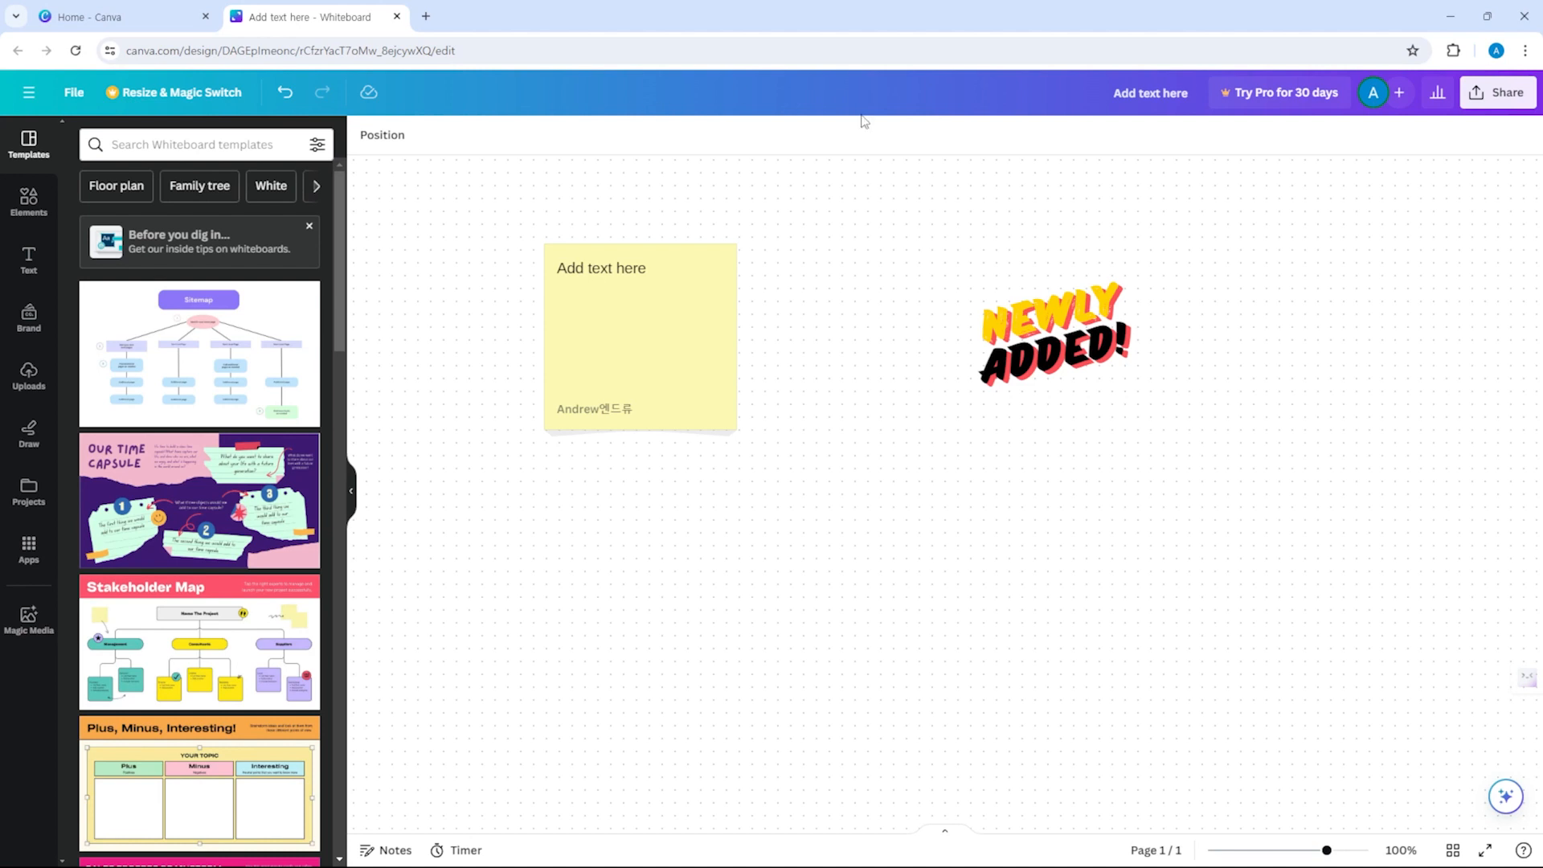
click(32, 92)
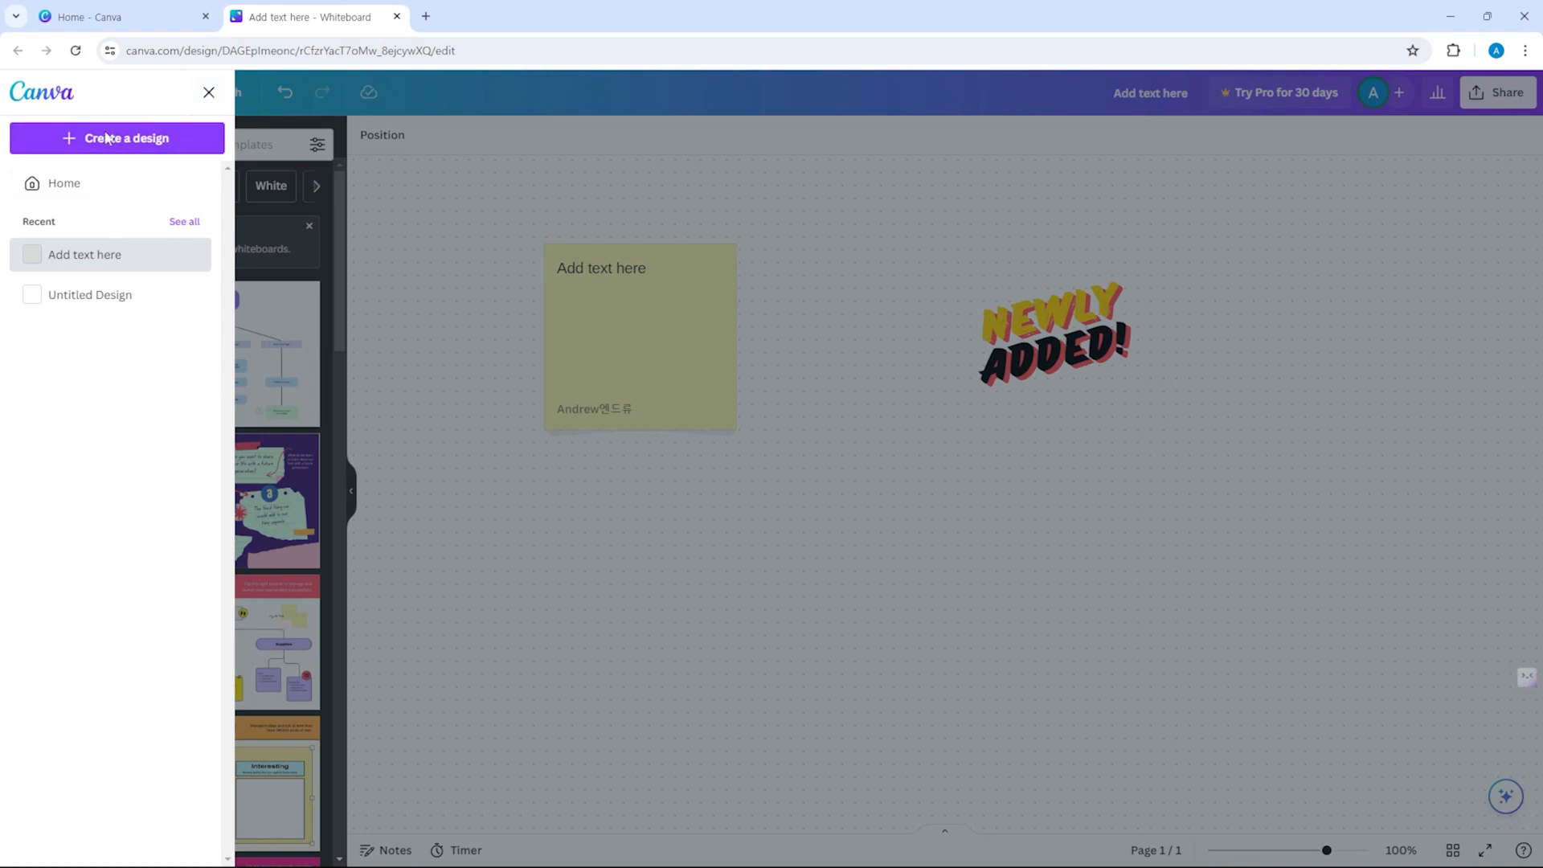
click(210, 94)
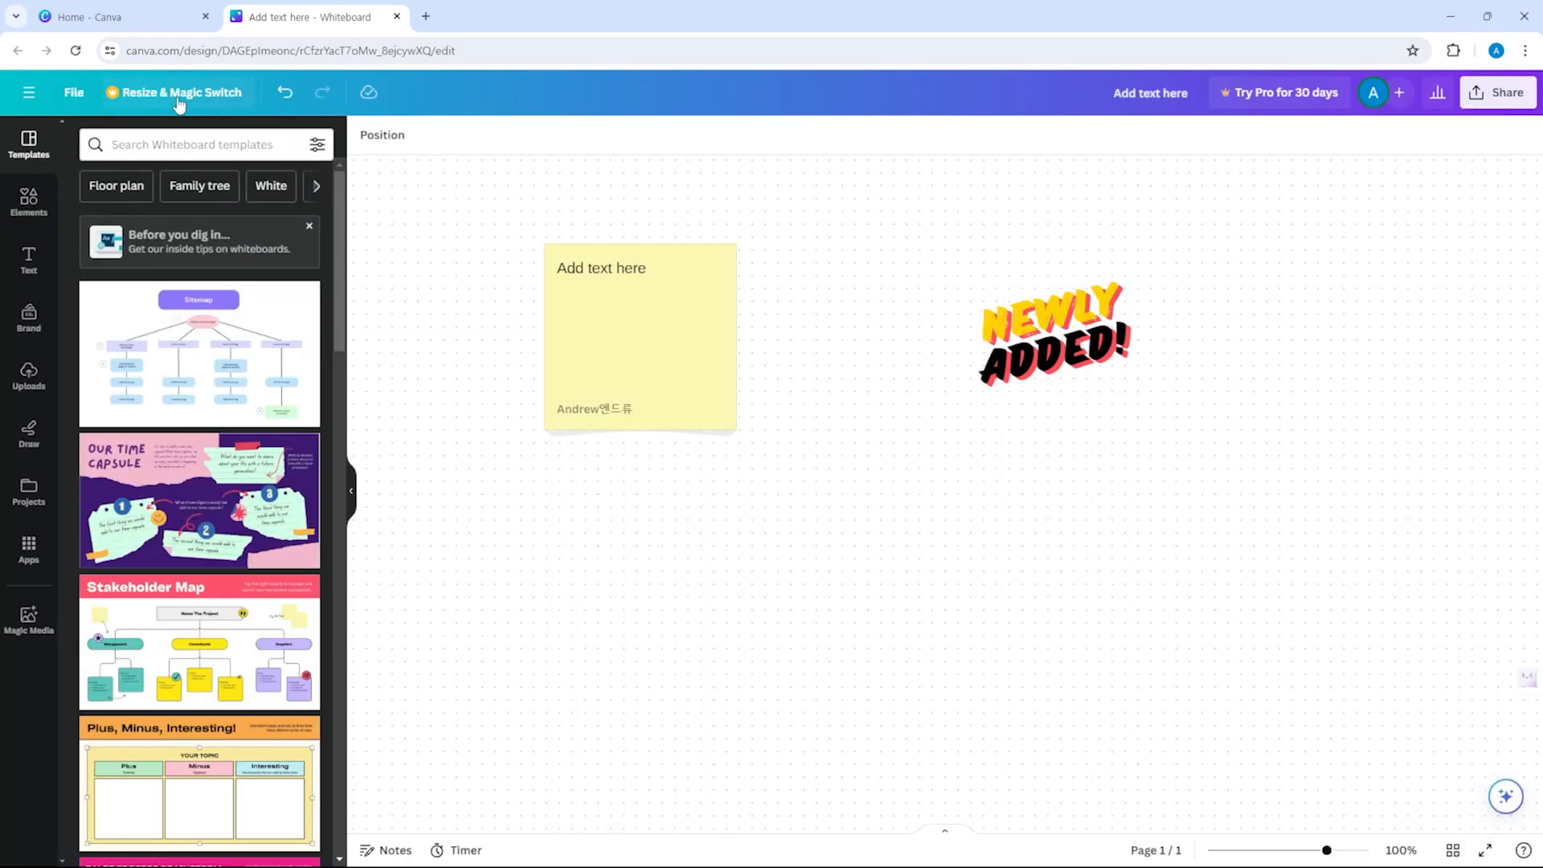
click(74, 93)
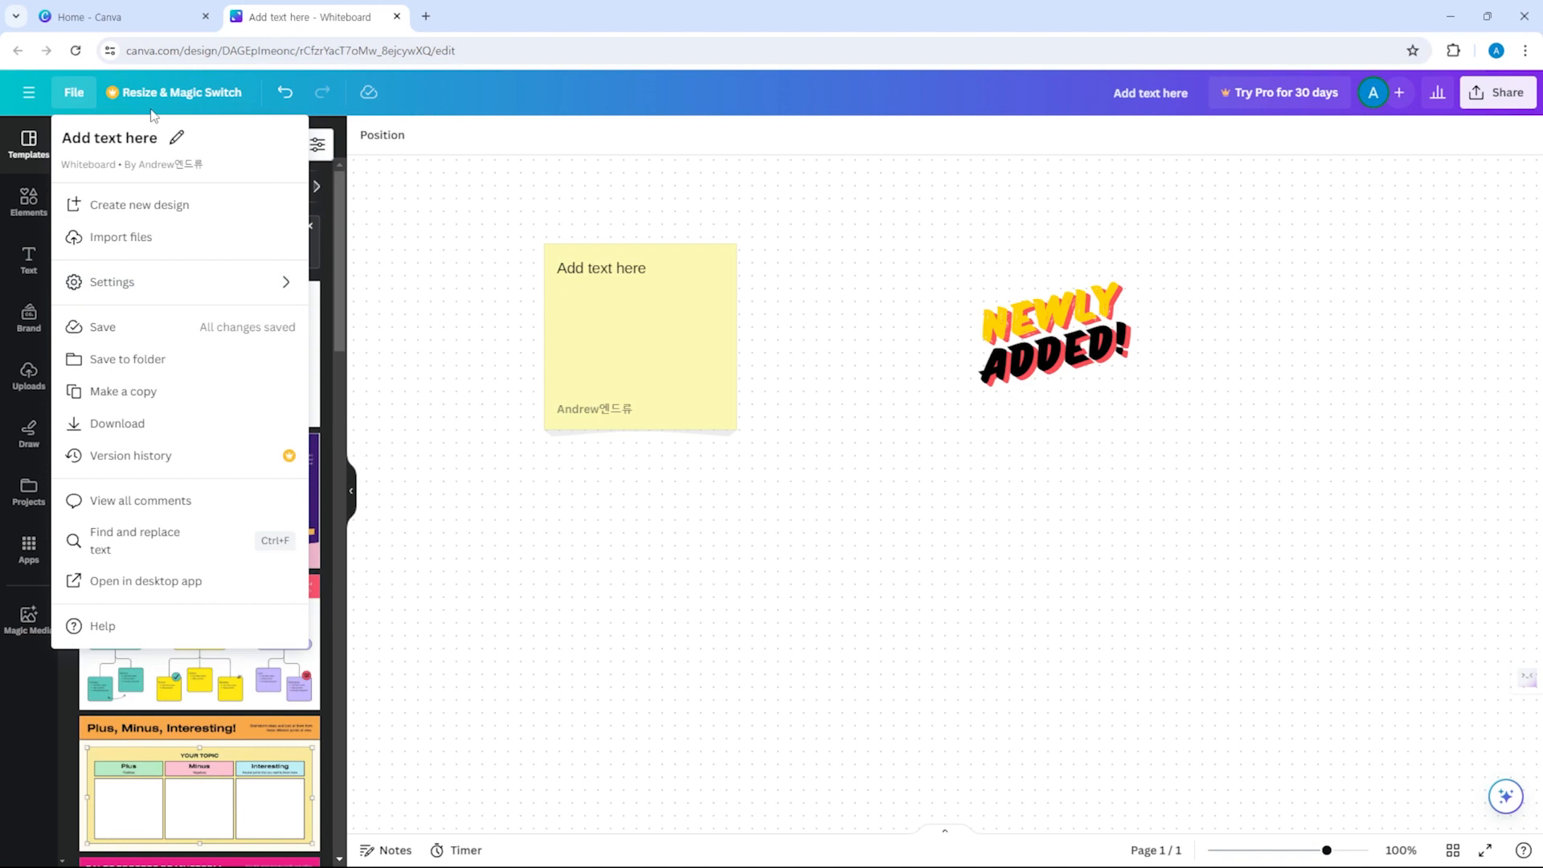
click(469, 97)
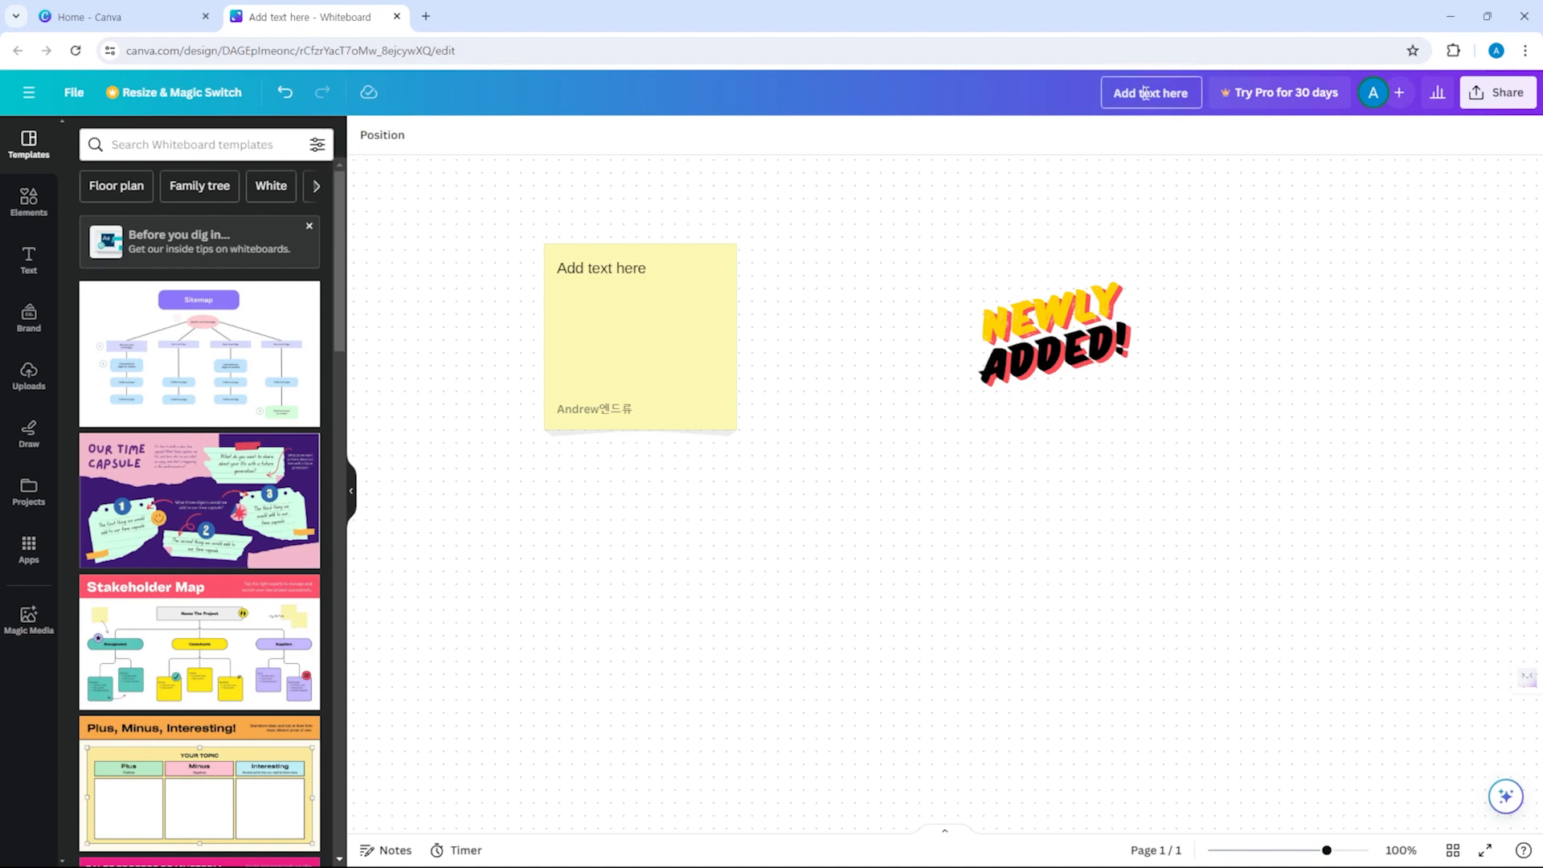
Rename the whiteboard design as "123".
click(1178, 92)
text(123)
key(Return)
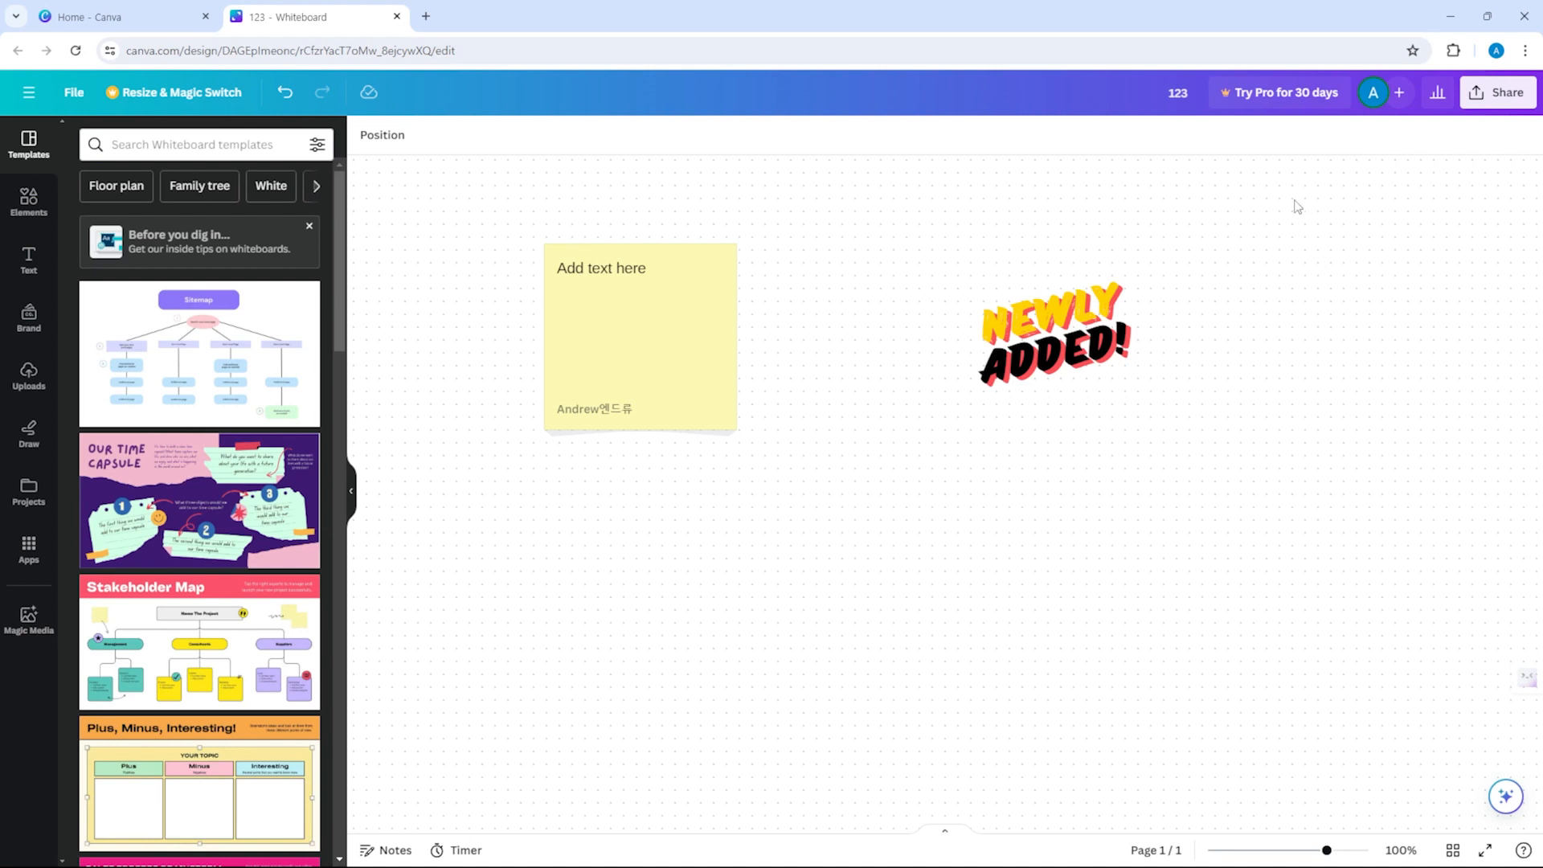
Examine who has access to the design, its view insights, and the sharing and download options.
click(1399, 93)
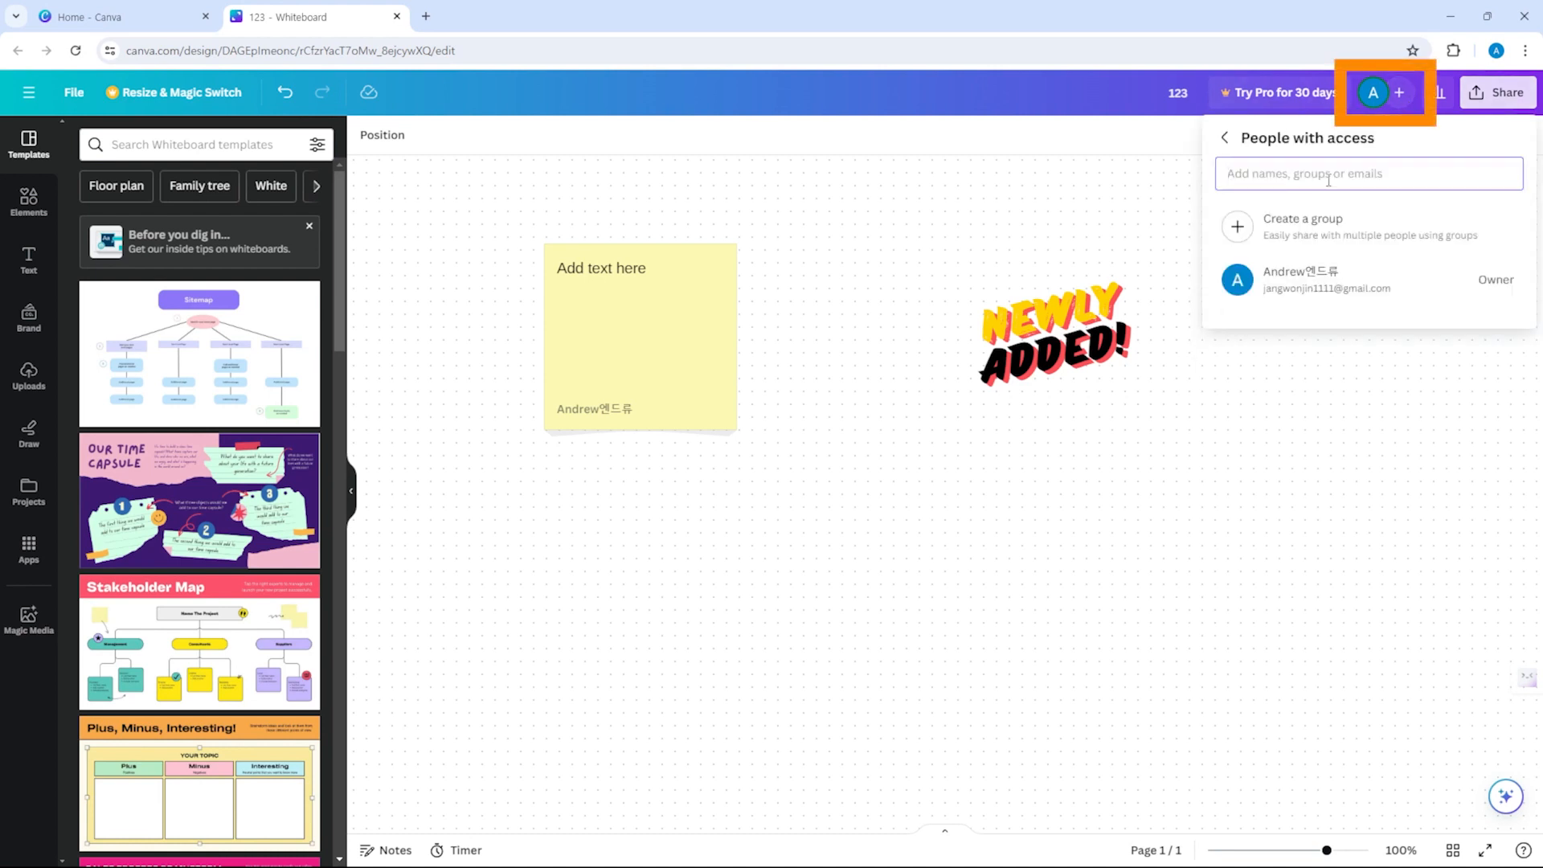
click(1438, 94)
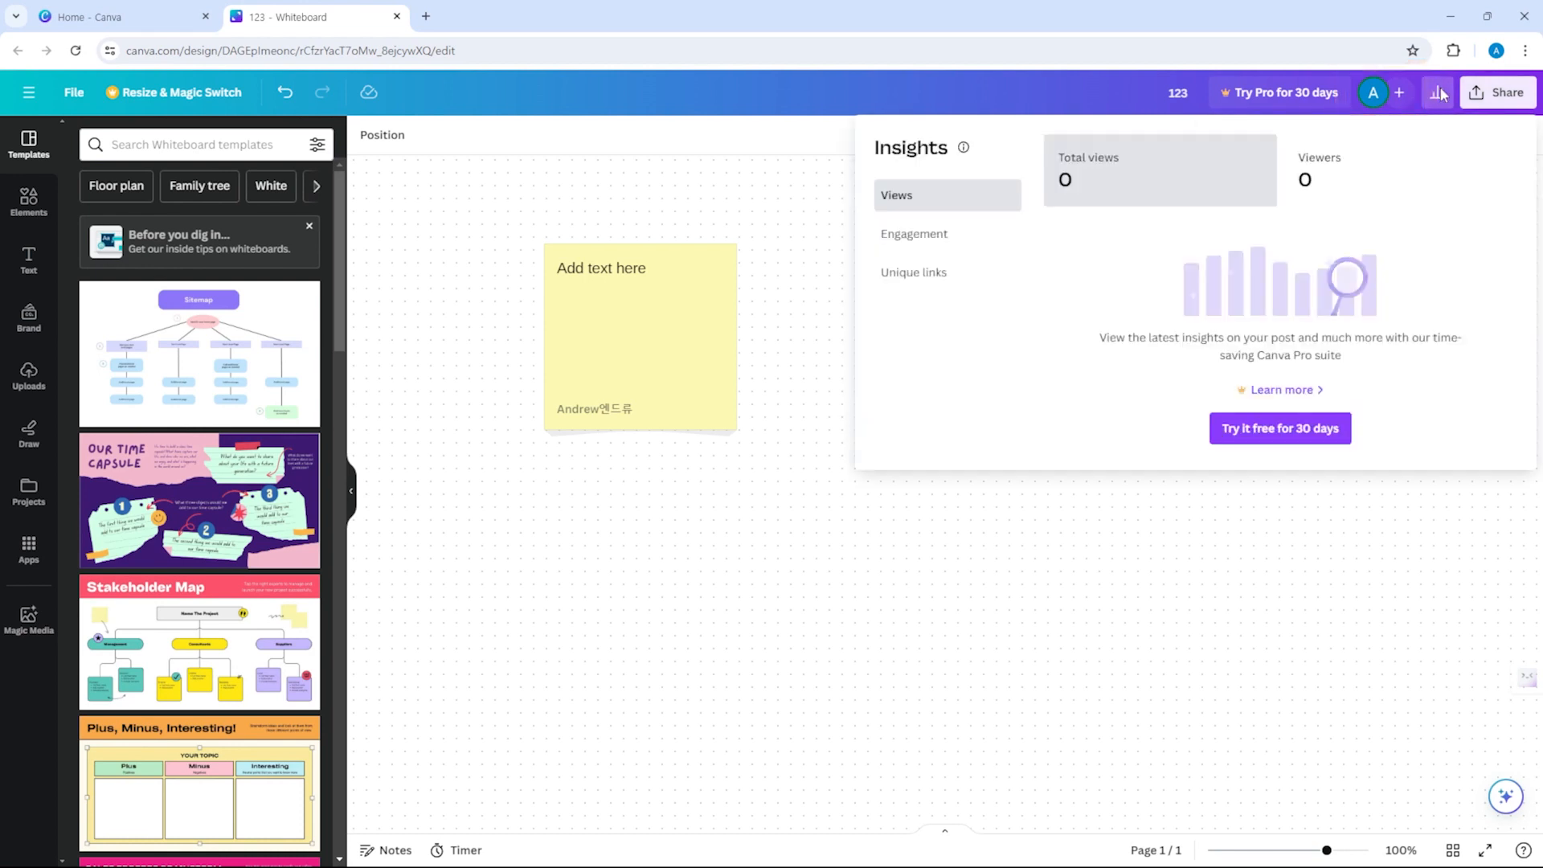
click(1468, 95)
click(1490, 93)
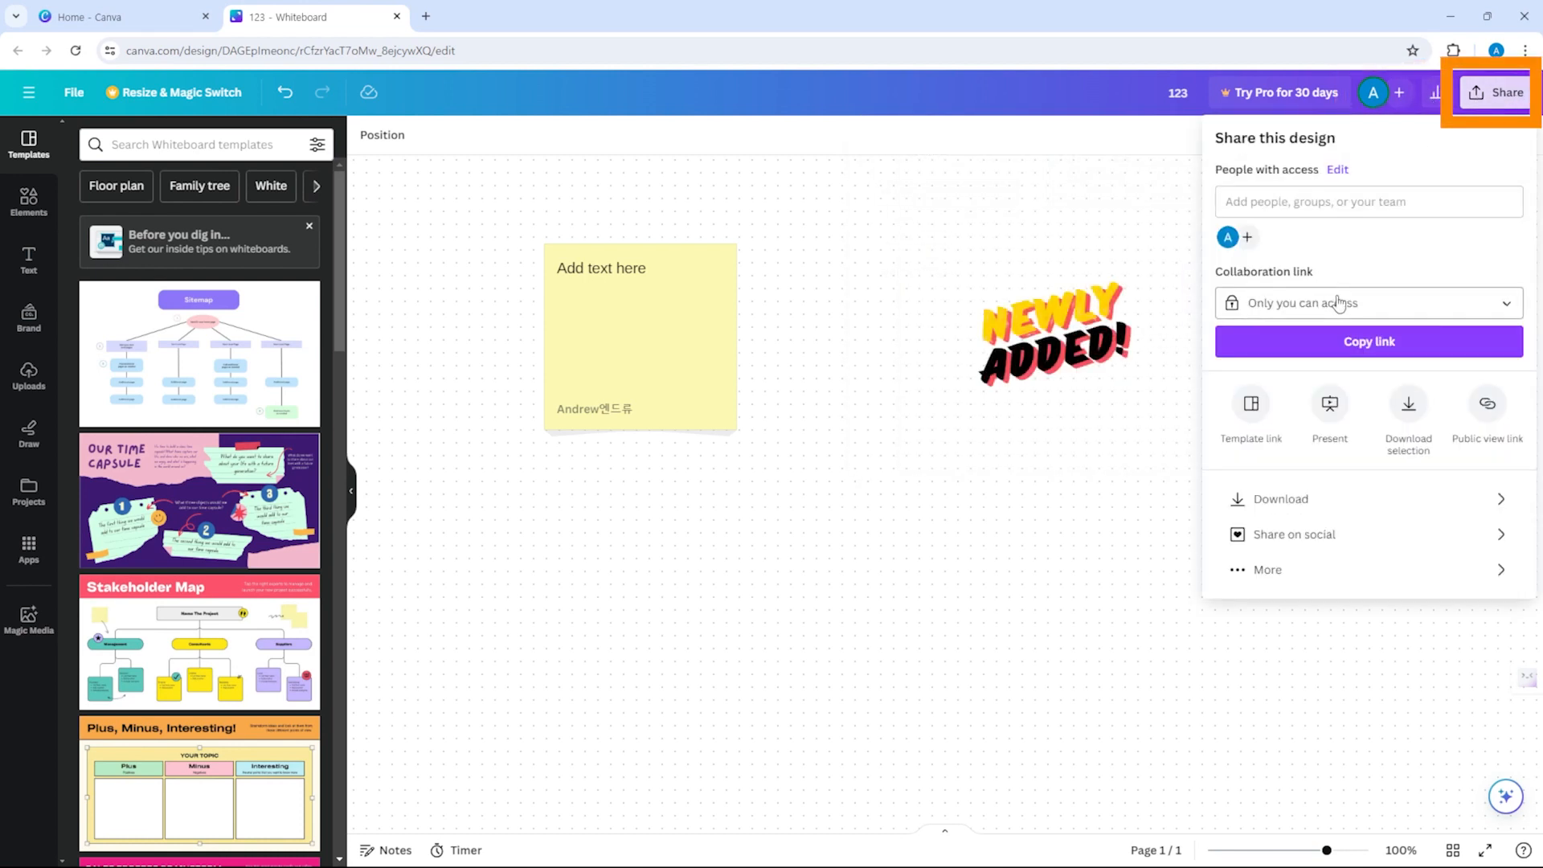
click(1242, 704)
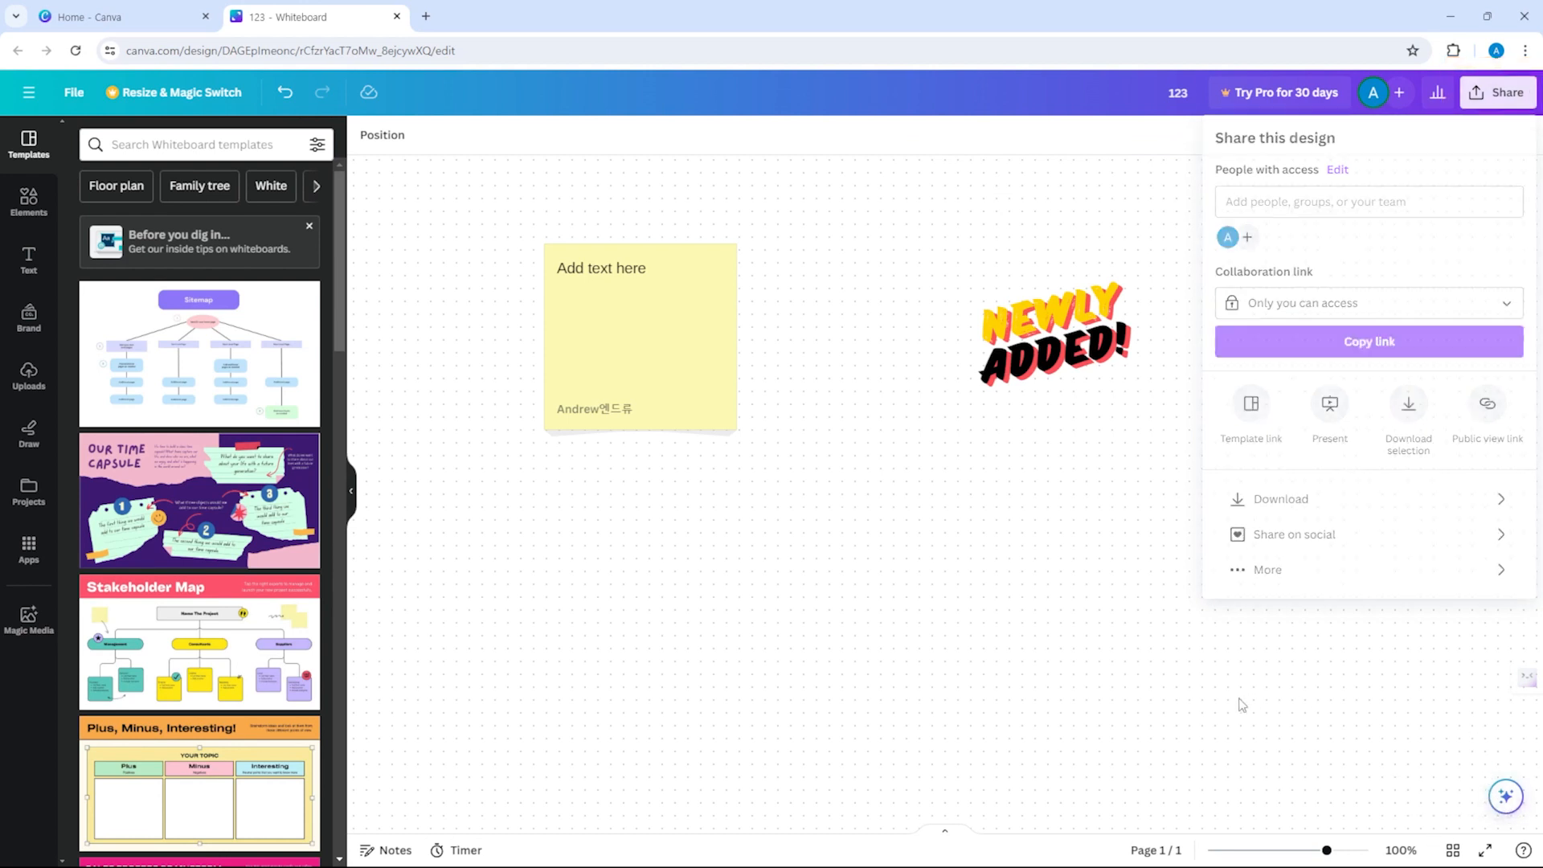
Examine the quick actions with their recommended actions and the graphics and photos suggested for the design.
click(1507, 798)
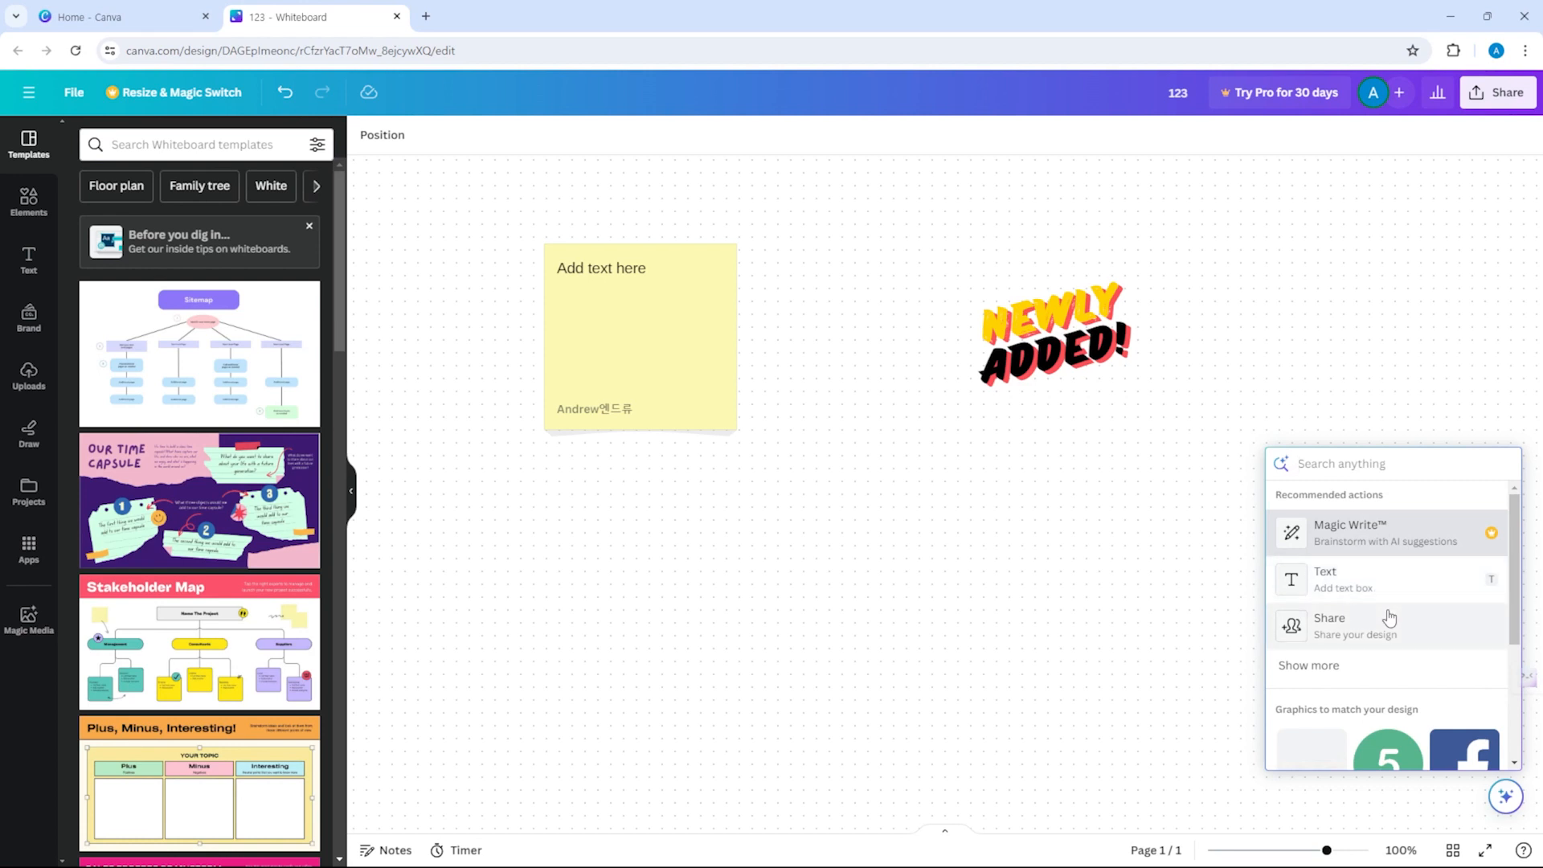
scroll(1373, 662, down, 2)
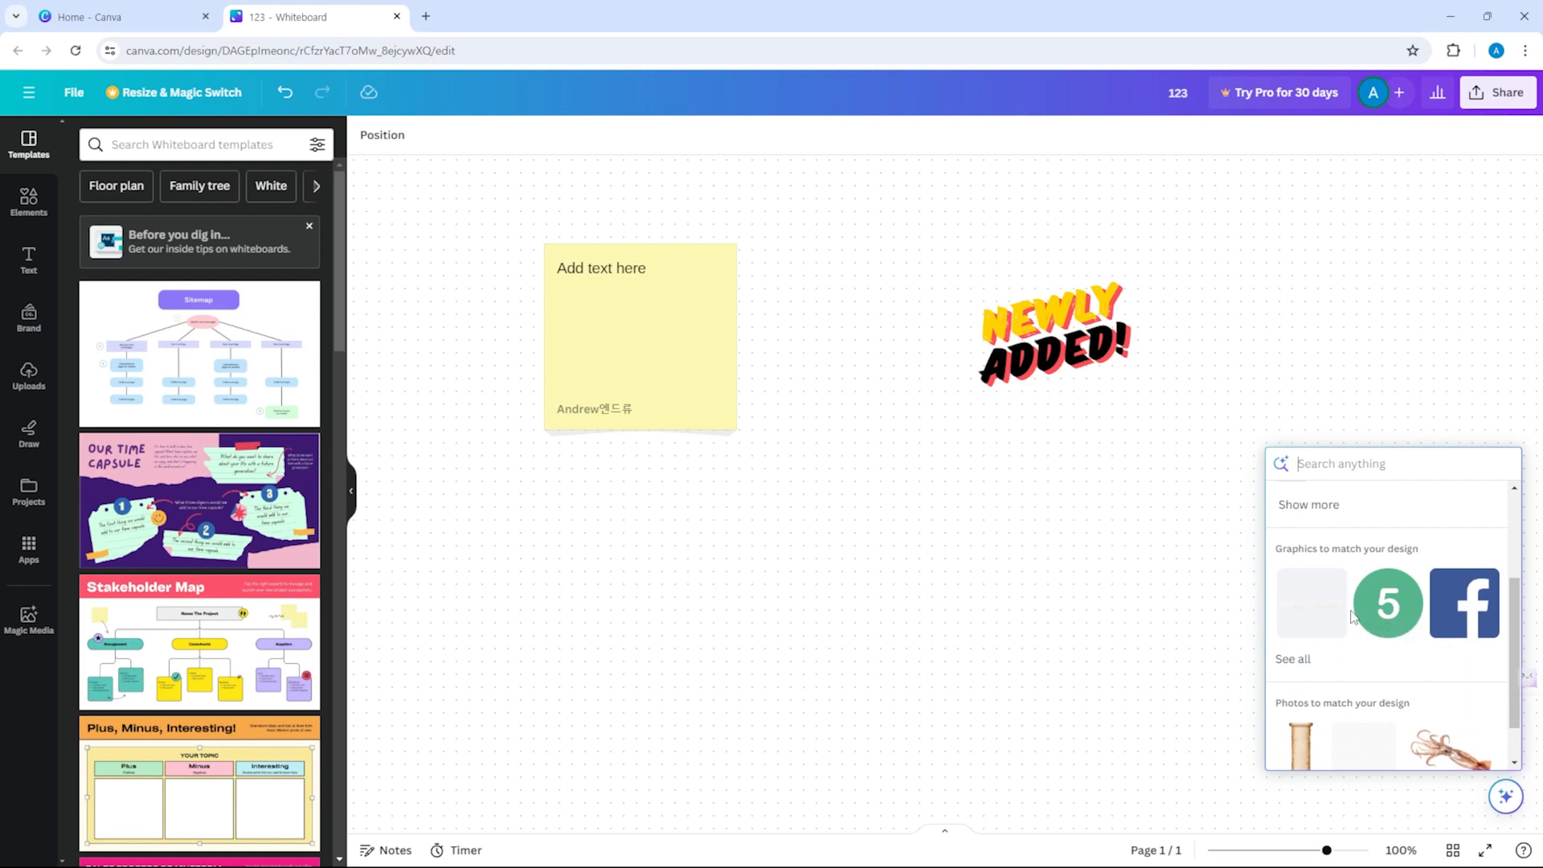
scroll(1350, 616, down, 1)
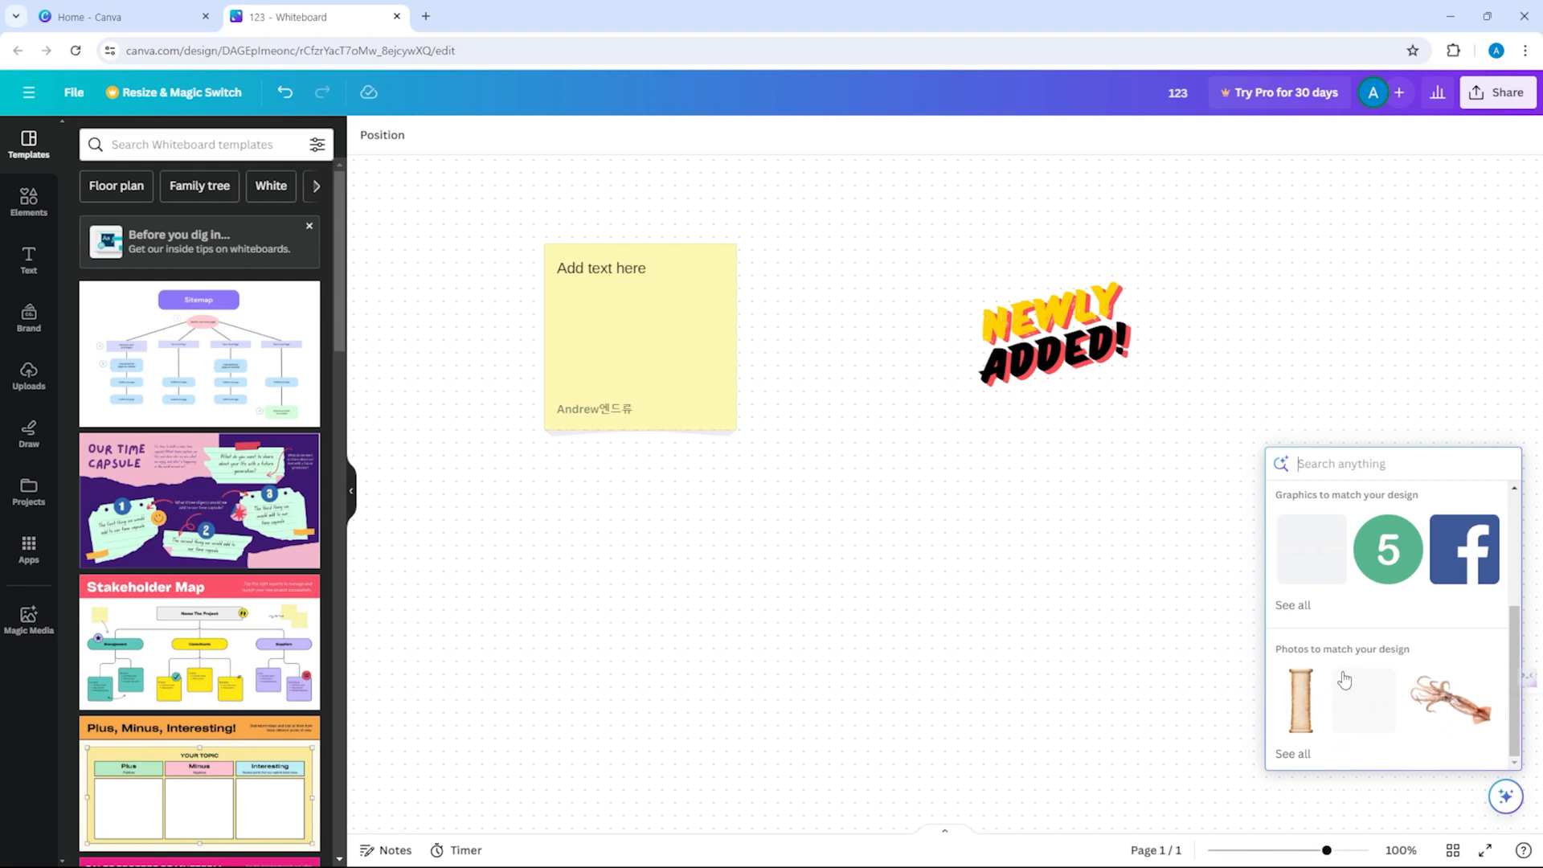
scroll(1358, 679, up, 1)
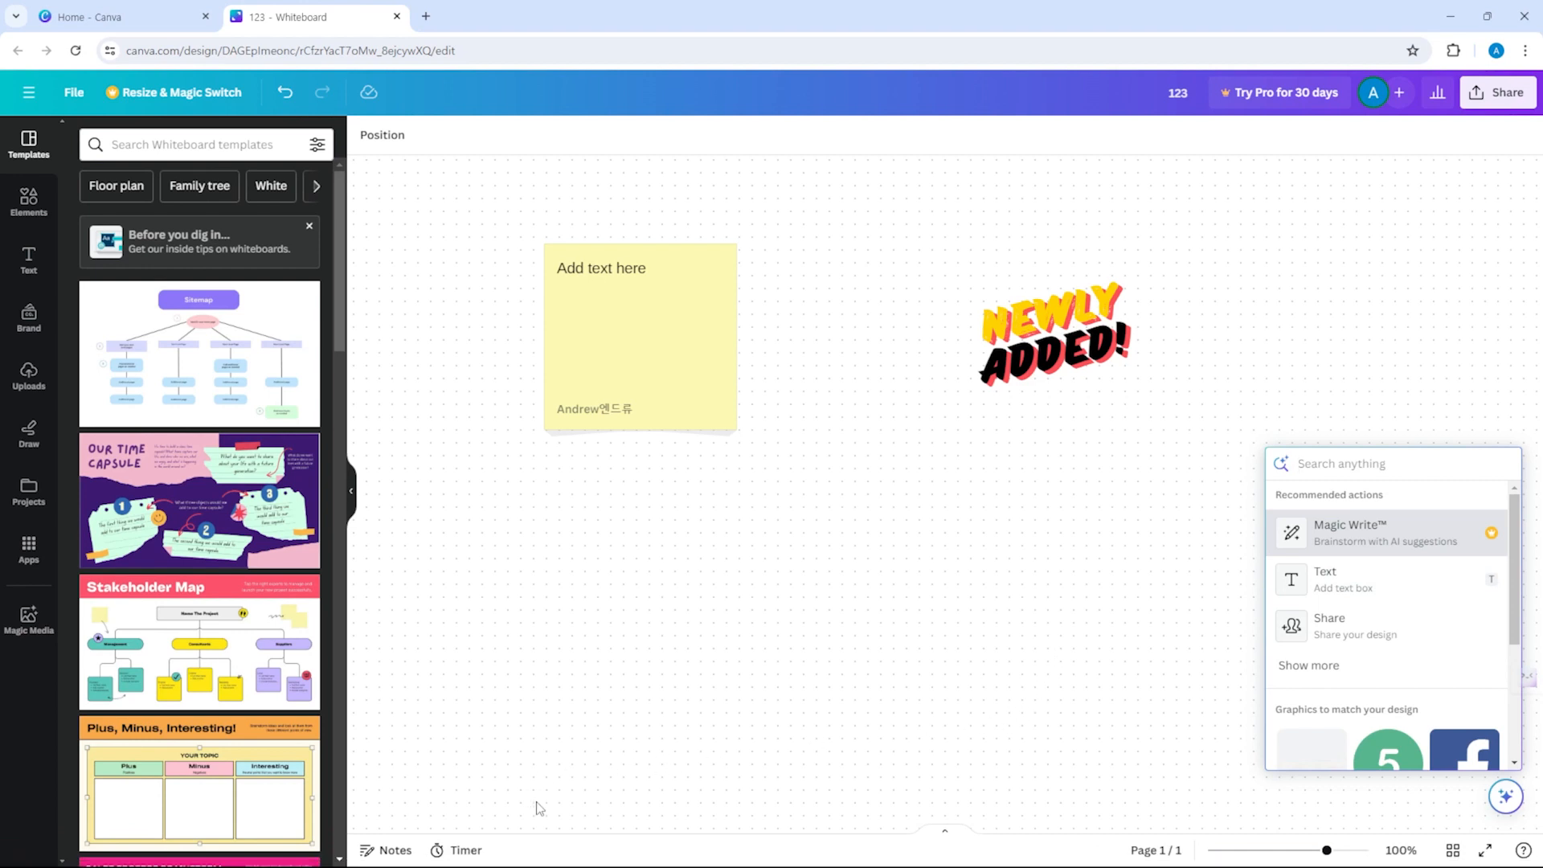
click(589, 845)
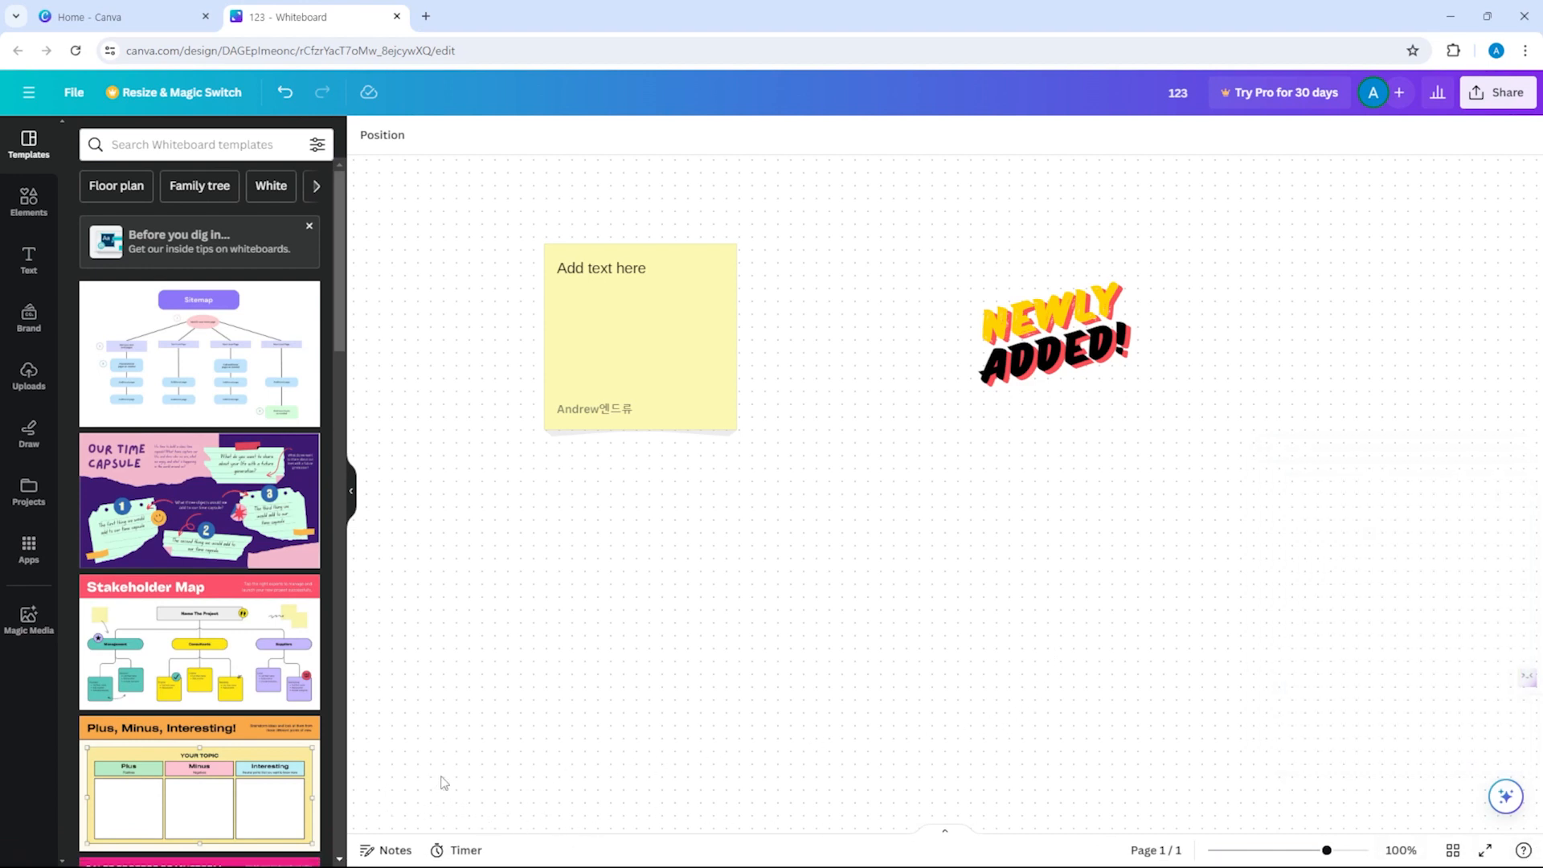
Show the page's presenter notes and the countdown timer alongside the whiteboard.
click(378, 850)
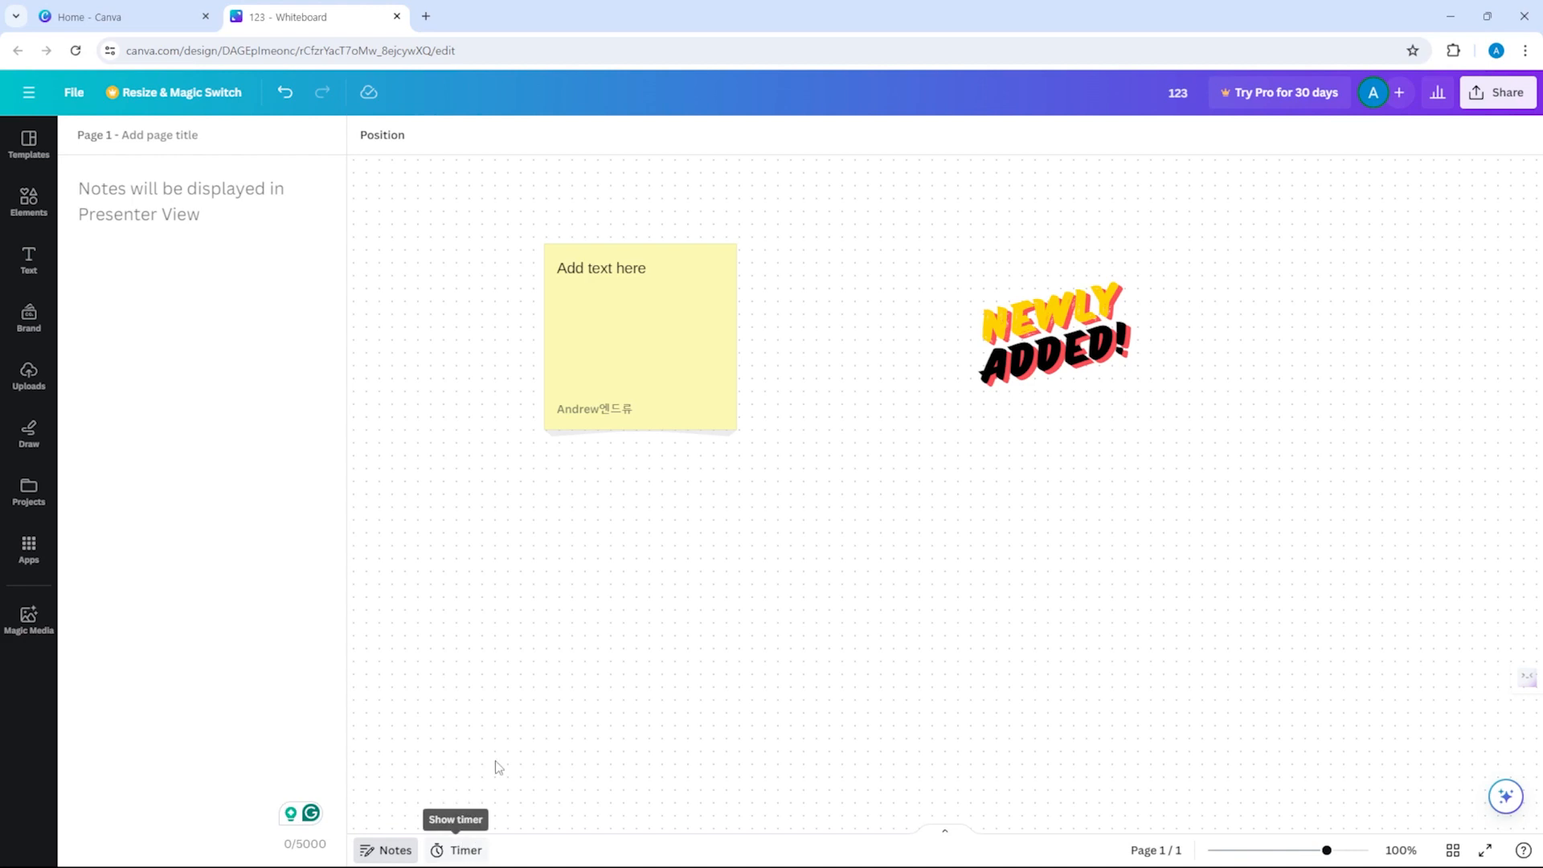
click(466, 848)
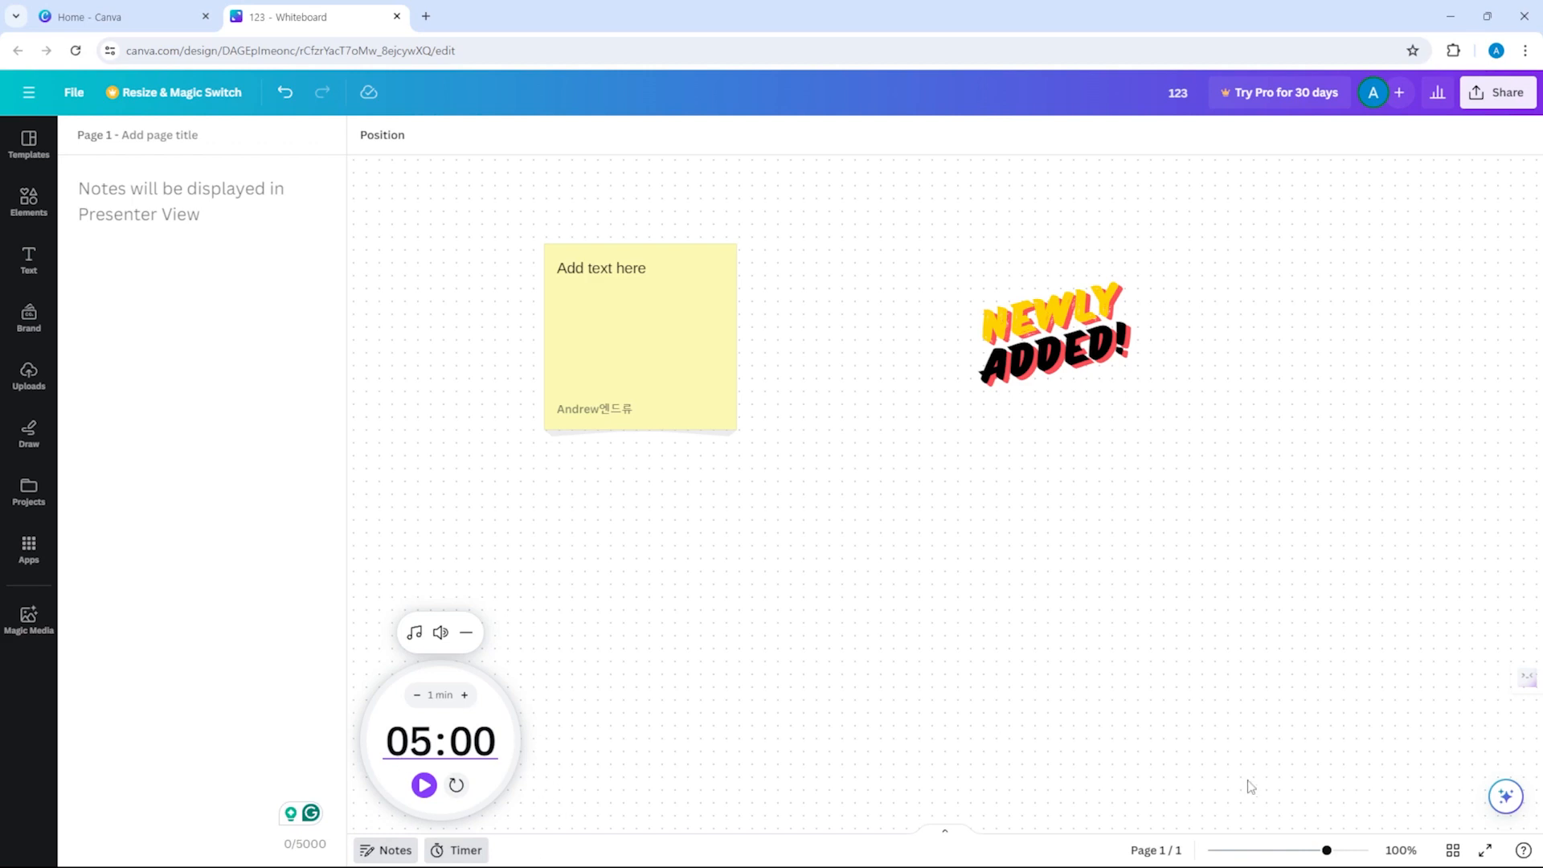
drag(1264, 851, 1328, 852)
scroll(982, 530, down, 4)
scroll(982, 530, up, 3)
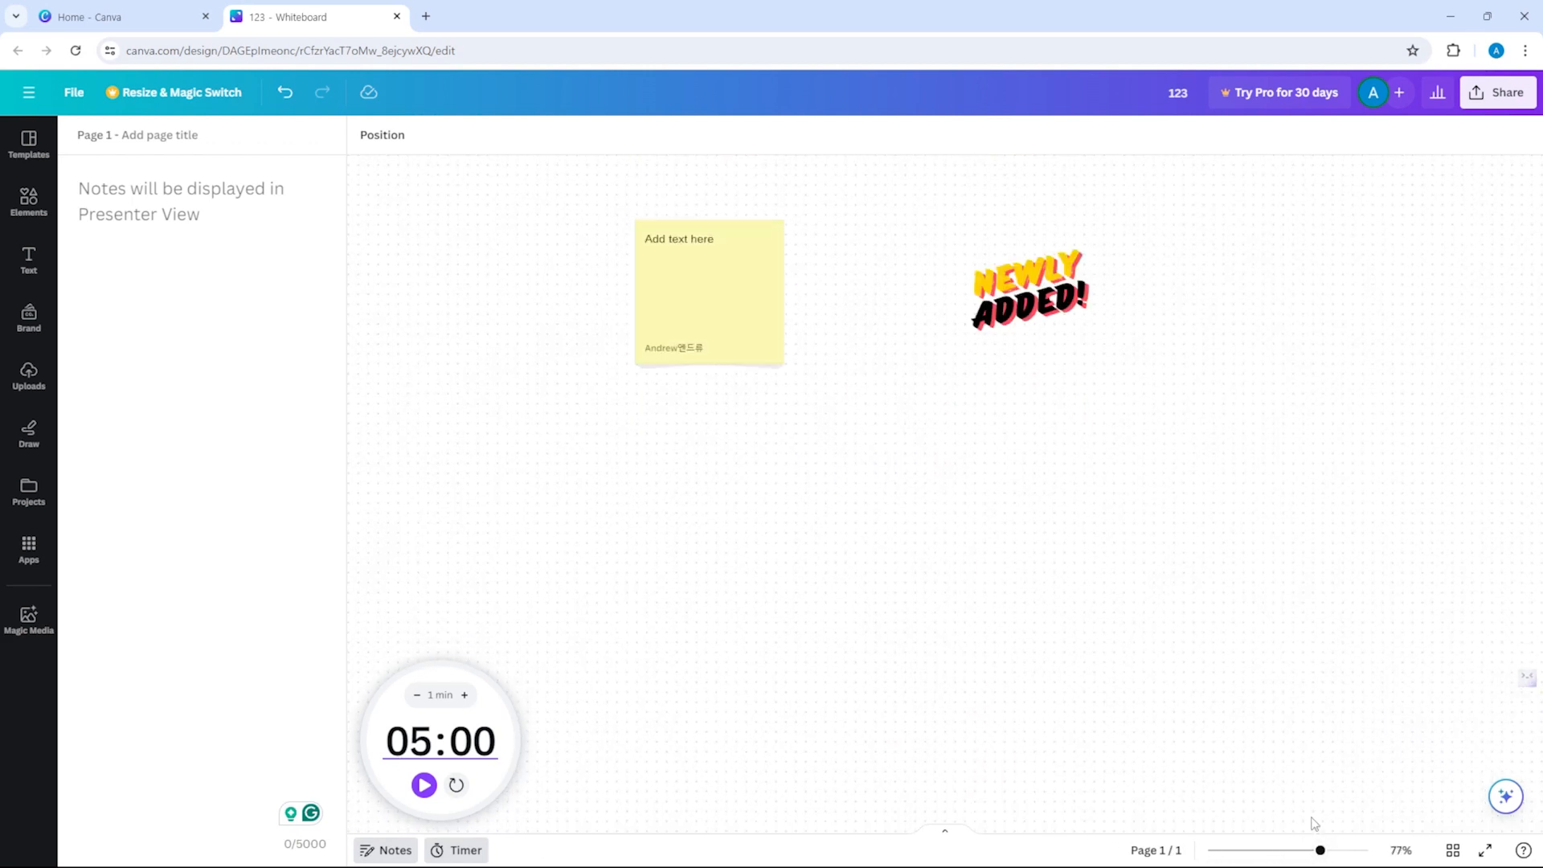
Examine the page grid view, the full-screen presentation option and the AI-powered help assistant.
click(1453, 851)
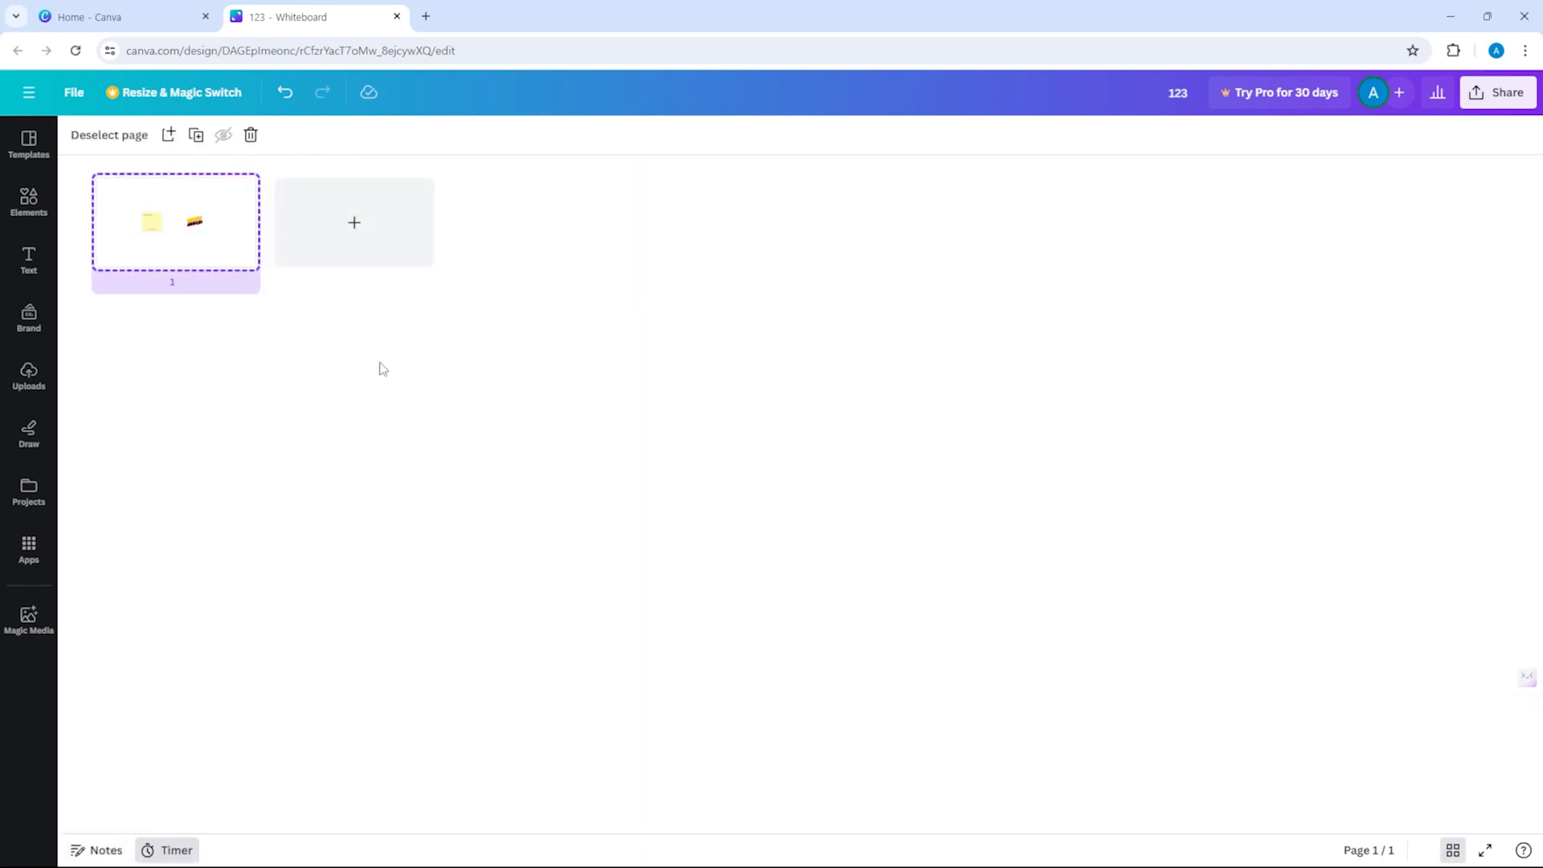
click(1453, 850)
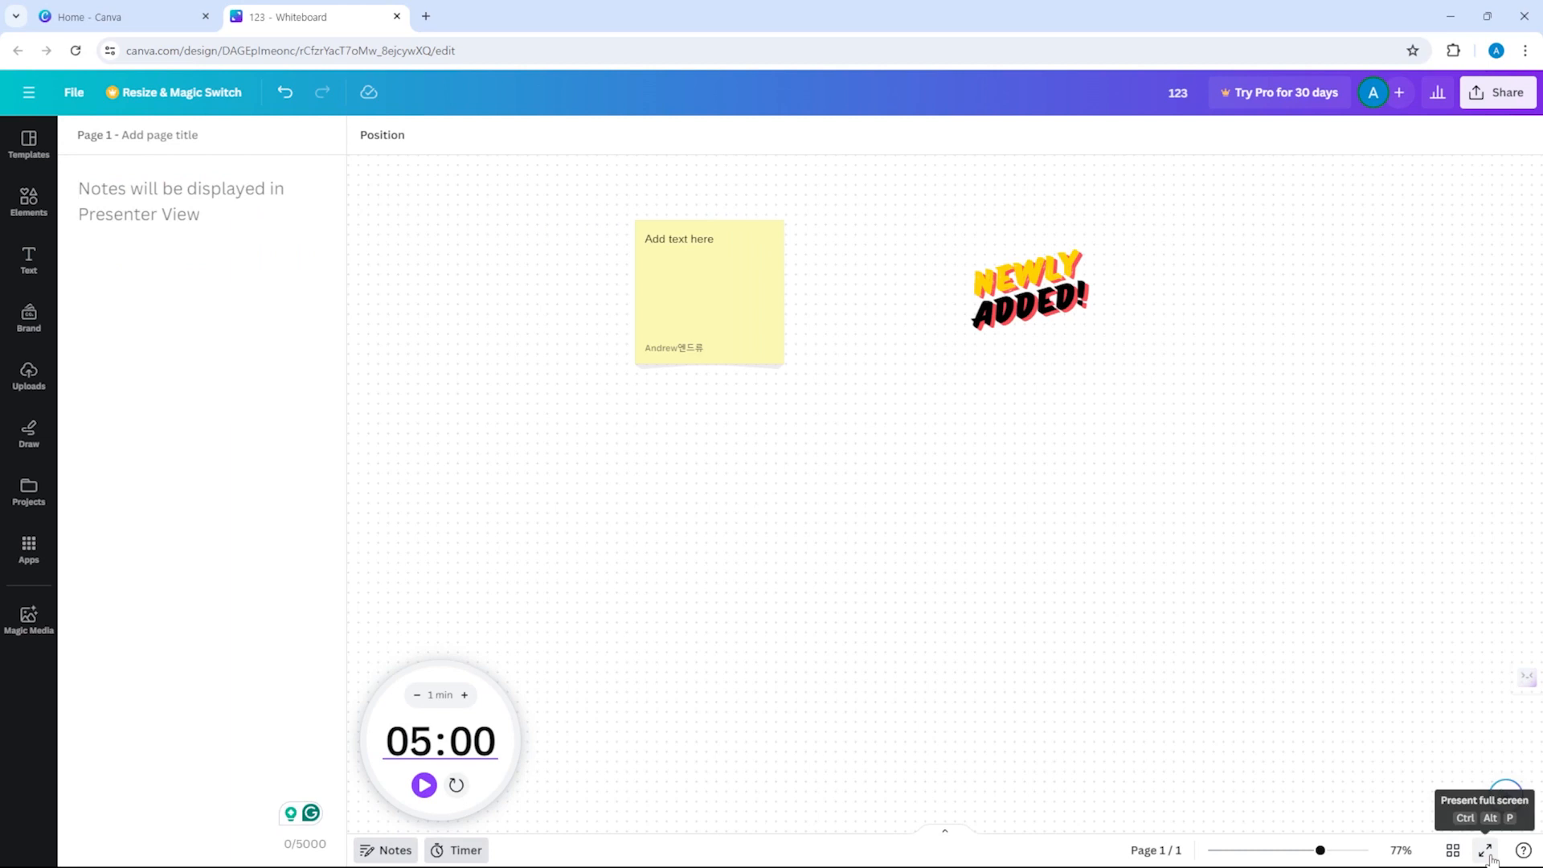
click(1485, 850)
click(1504, 843)
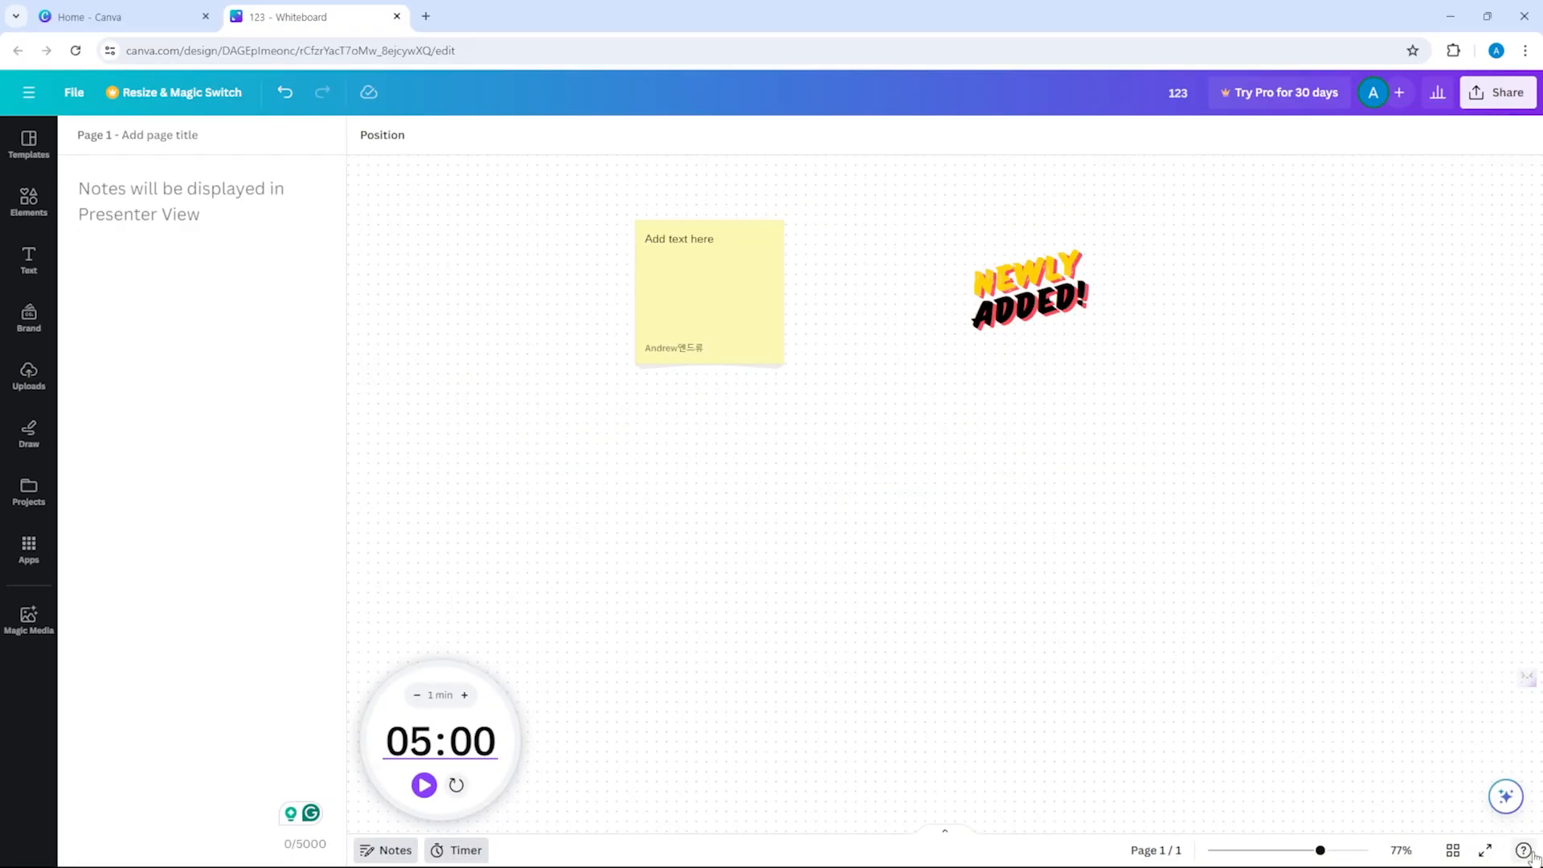
click(1505, 795)
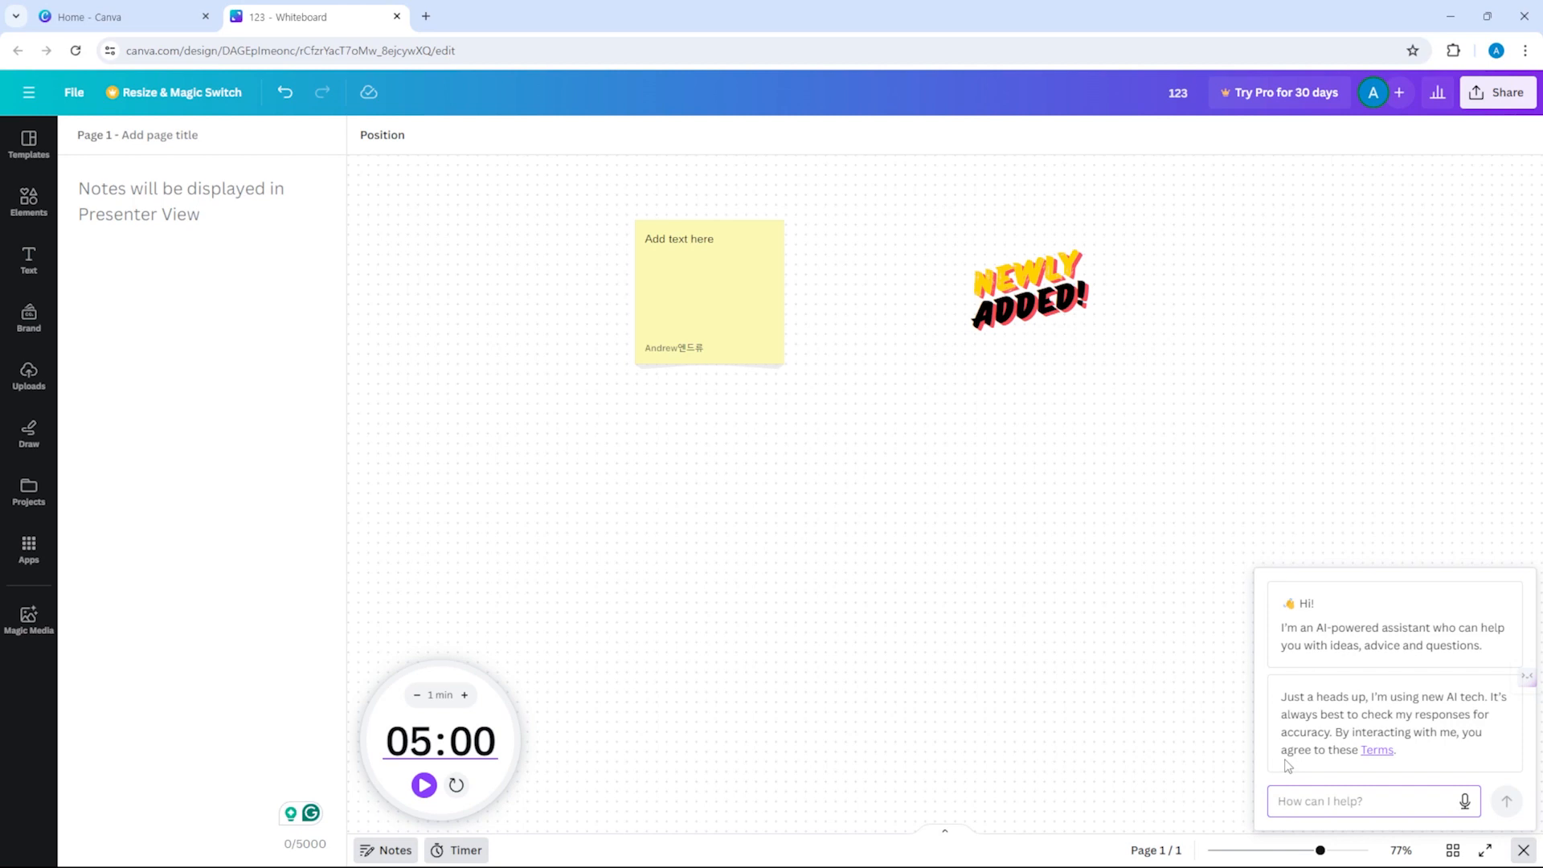
click(975, 628)
click(1524, 850)
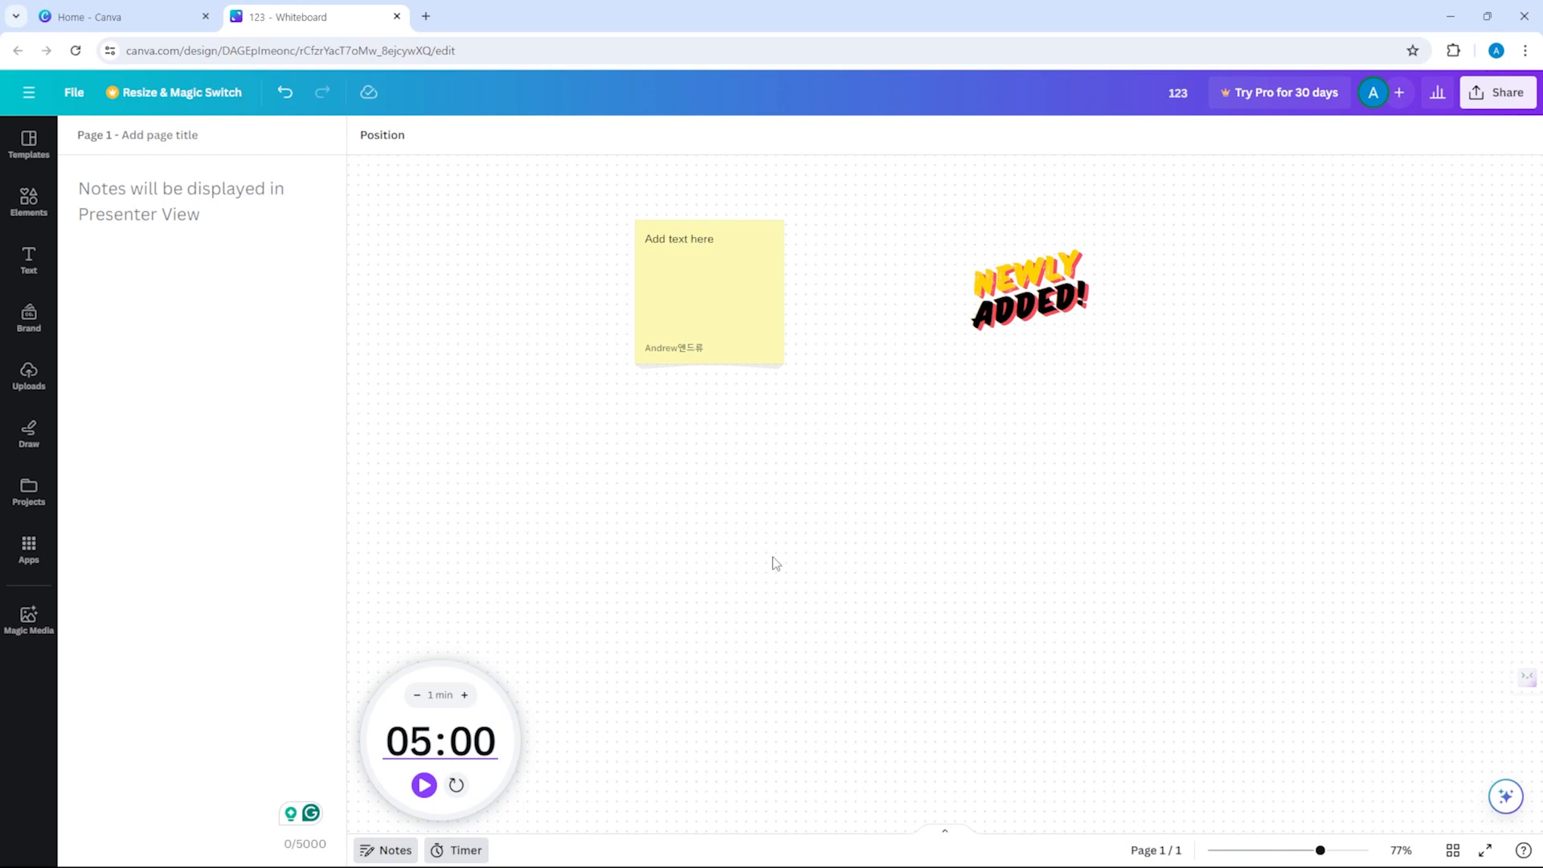
Examine the whiteboard canvas around the sticky note and the "NEWLY ADDED!" graphic at different zoom levels.
scroll(790, 540, up, 8)
scroll(789, 539, down, 9)
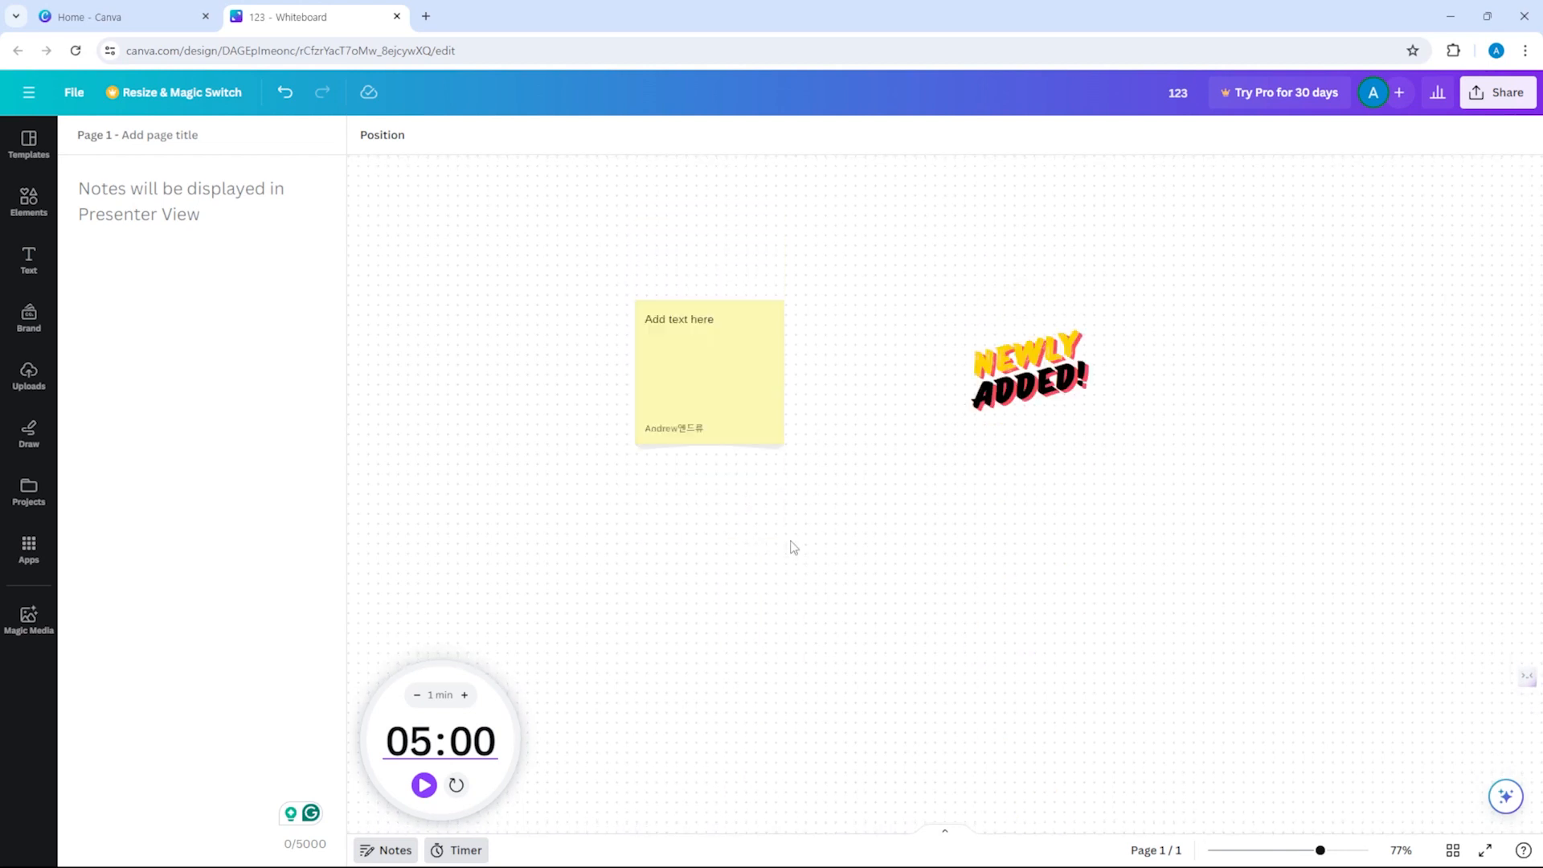
scroll(790, 540, up, 8)
scroll(791, 536, down, 9)
scroll(792, 528, up, 1)
scroll(792, 528, up, 2)
scroll(791, 540, up, 7)
scroll(791, 544, down, 8)
scroll(792, 544, up, 8)
scroll(791, 546, down, 7)
scroll(794, 551, up, 7)
scroll(793, 551, down, 9)
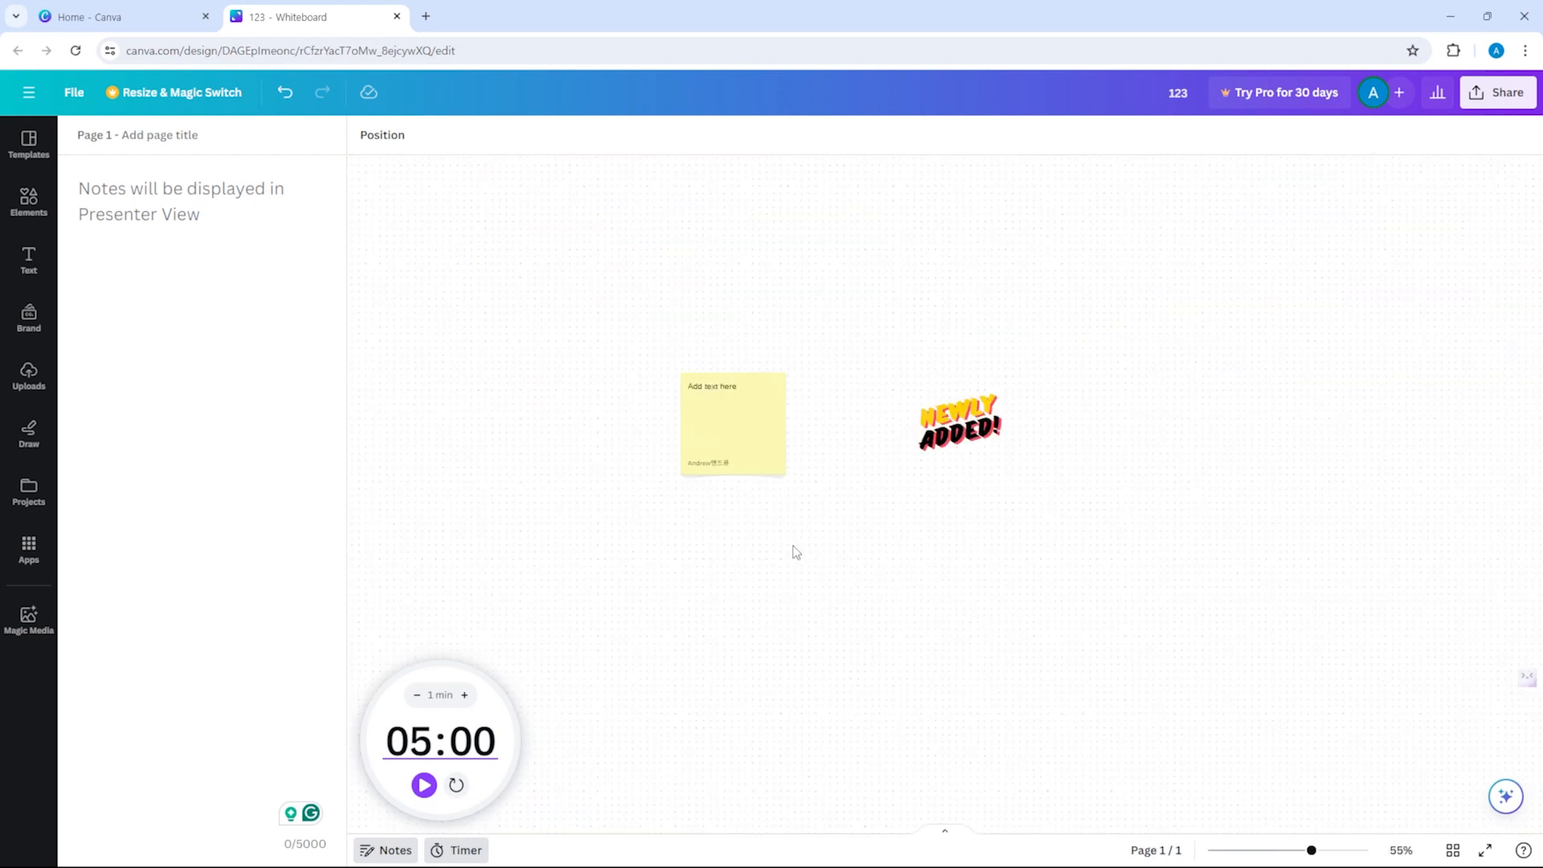
scroll(796, 546, down, 3)
scroll(794, 544, up, 8)
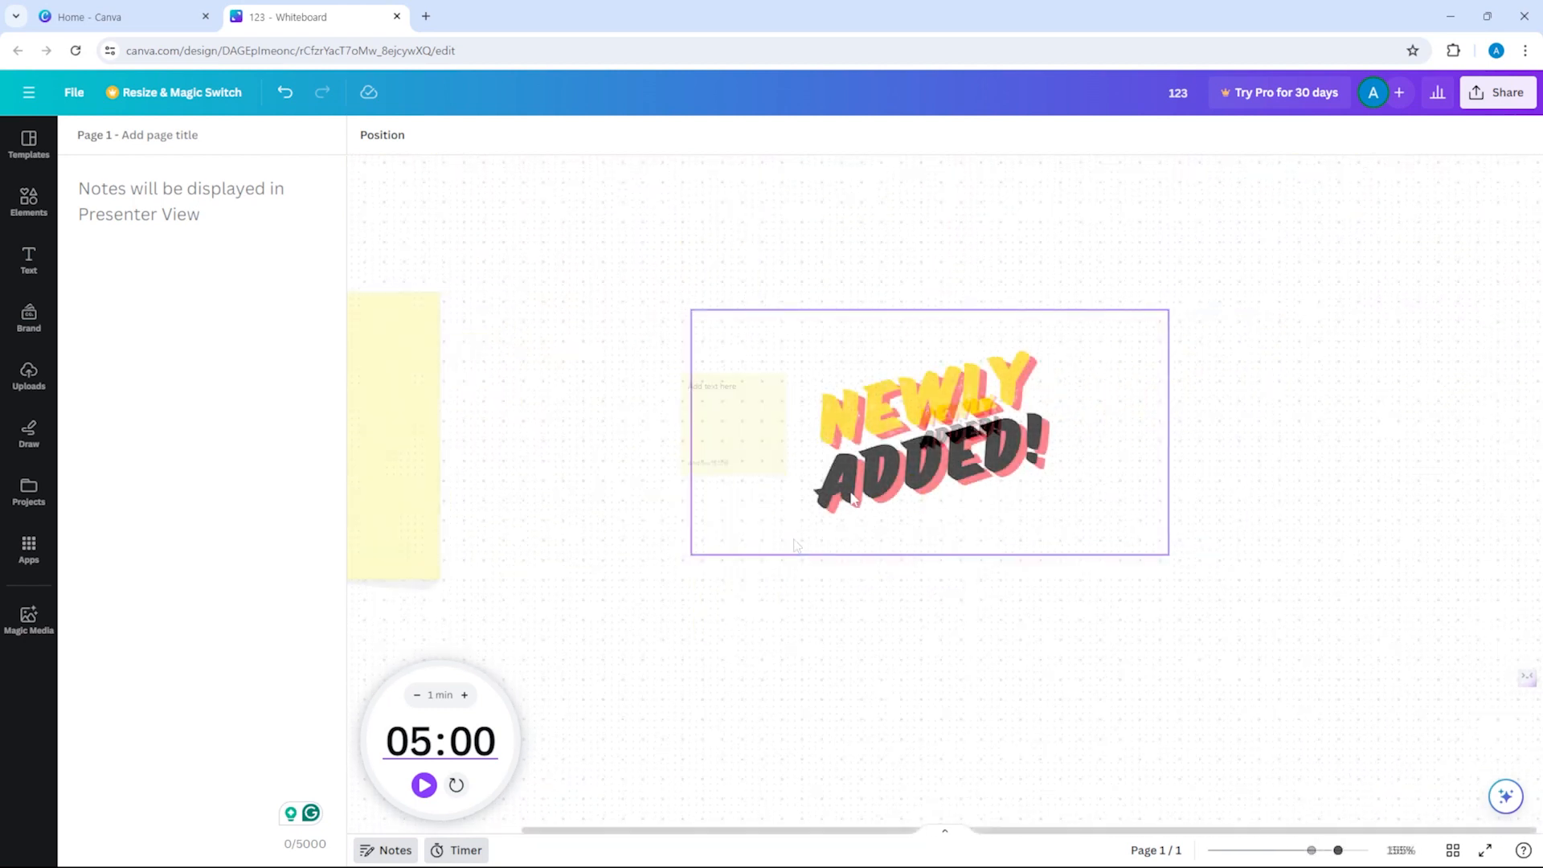
scroll(853, 499, left, 2)
scroll(851, 498, right, 7)
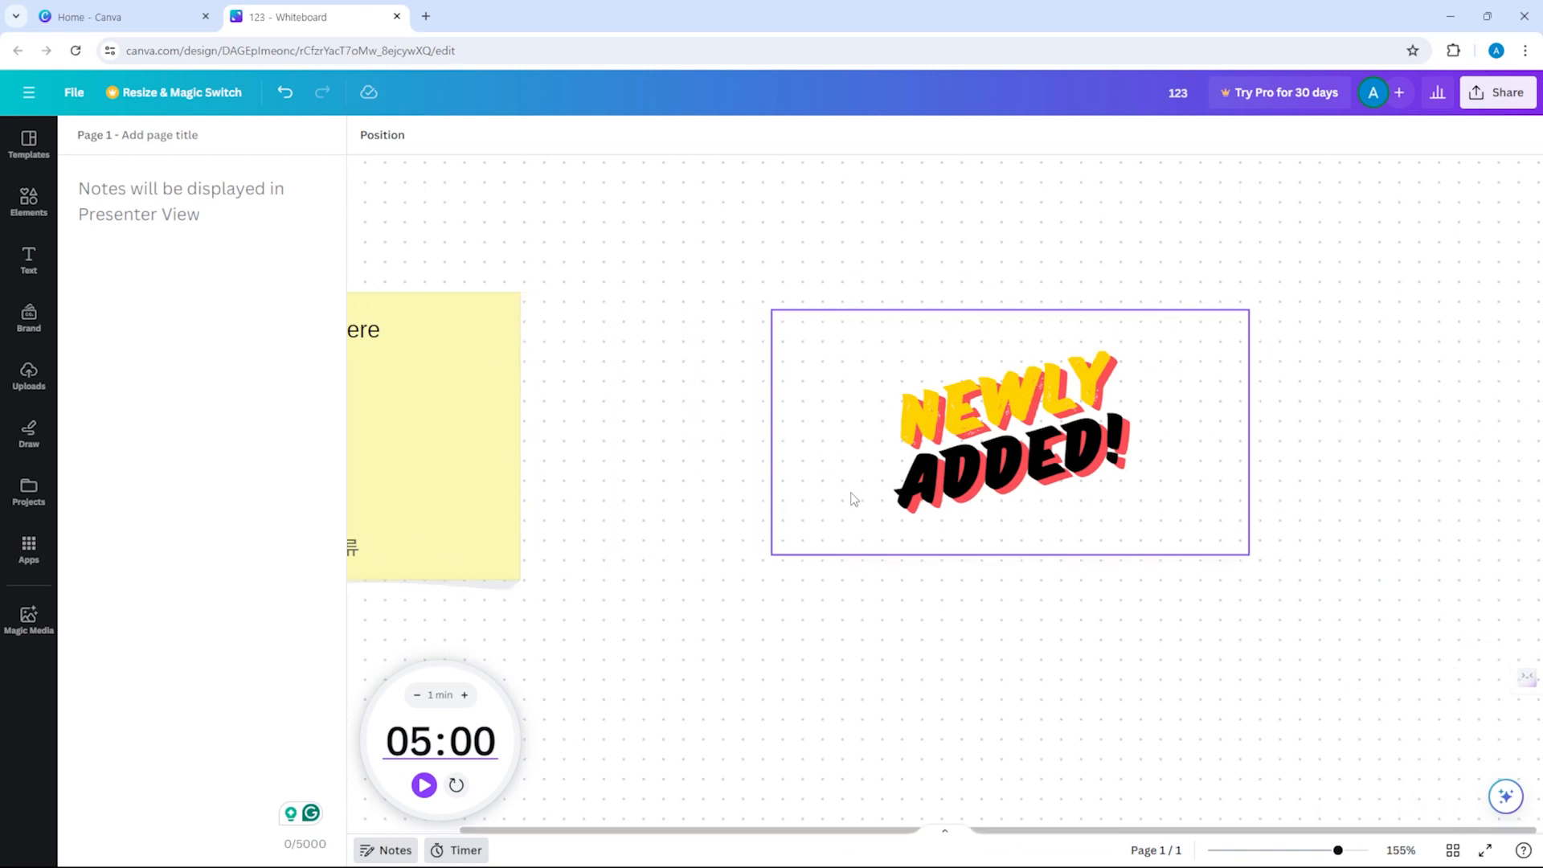
scroll(853, 514, left, 15)
scroll(851, 527, right, 10)
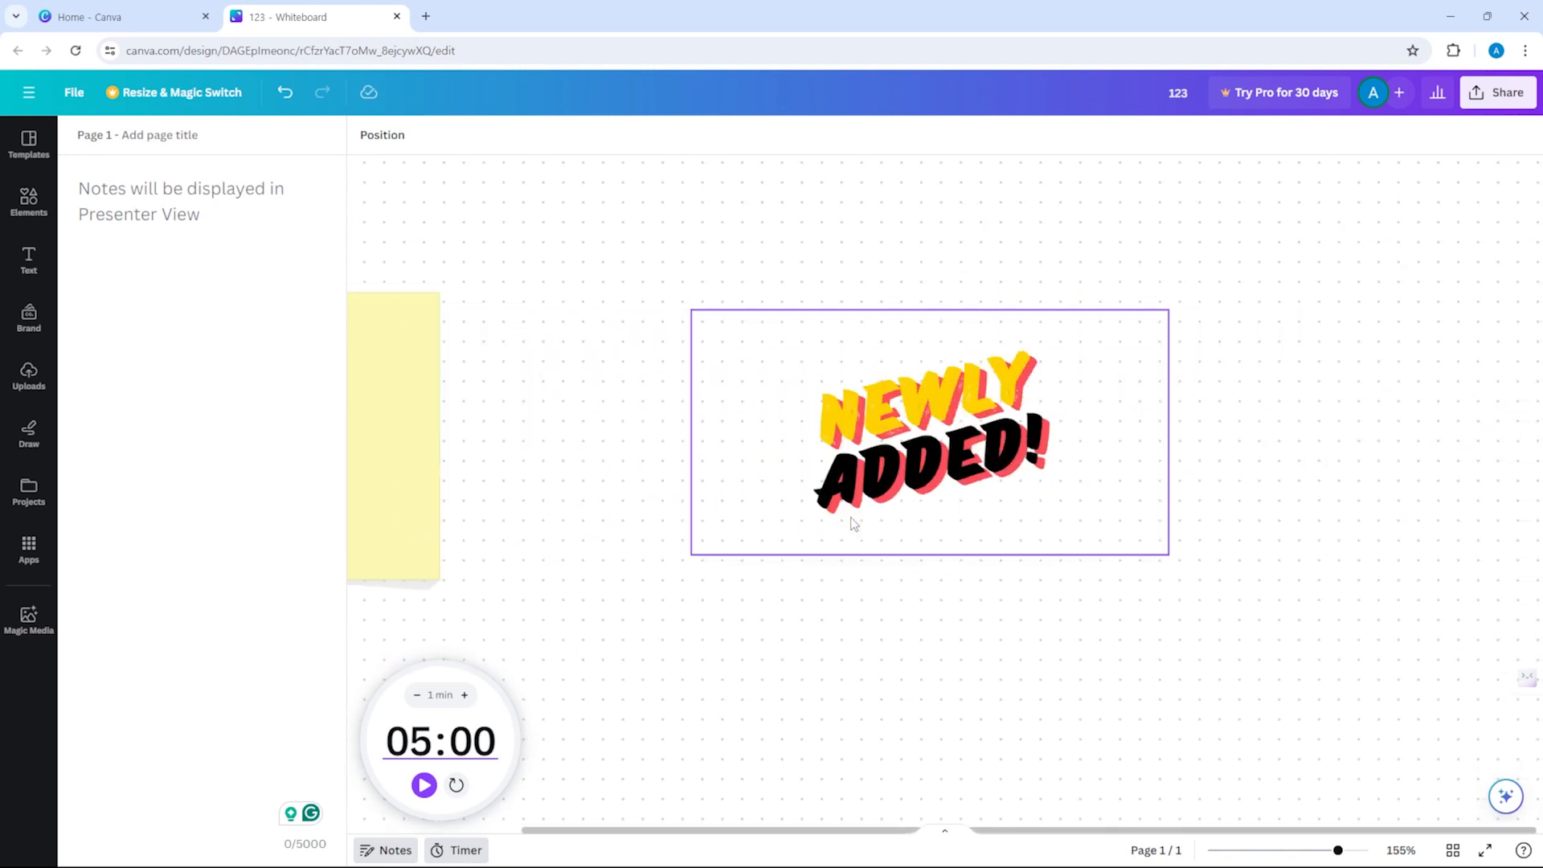
scroll(851, 530, left, 9)
scroll(856, 547, right, 9)
scroll(807, 532, down, 8)
scroll(771, 532, up, 12)
scroll(711, 546, down, 6)
scroll(668, 537, down, 8)
scroll(665, 511, up, 10)
scroll(620, 516, down, 4)
scroll(562, 527, left, 4)
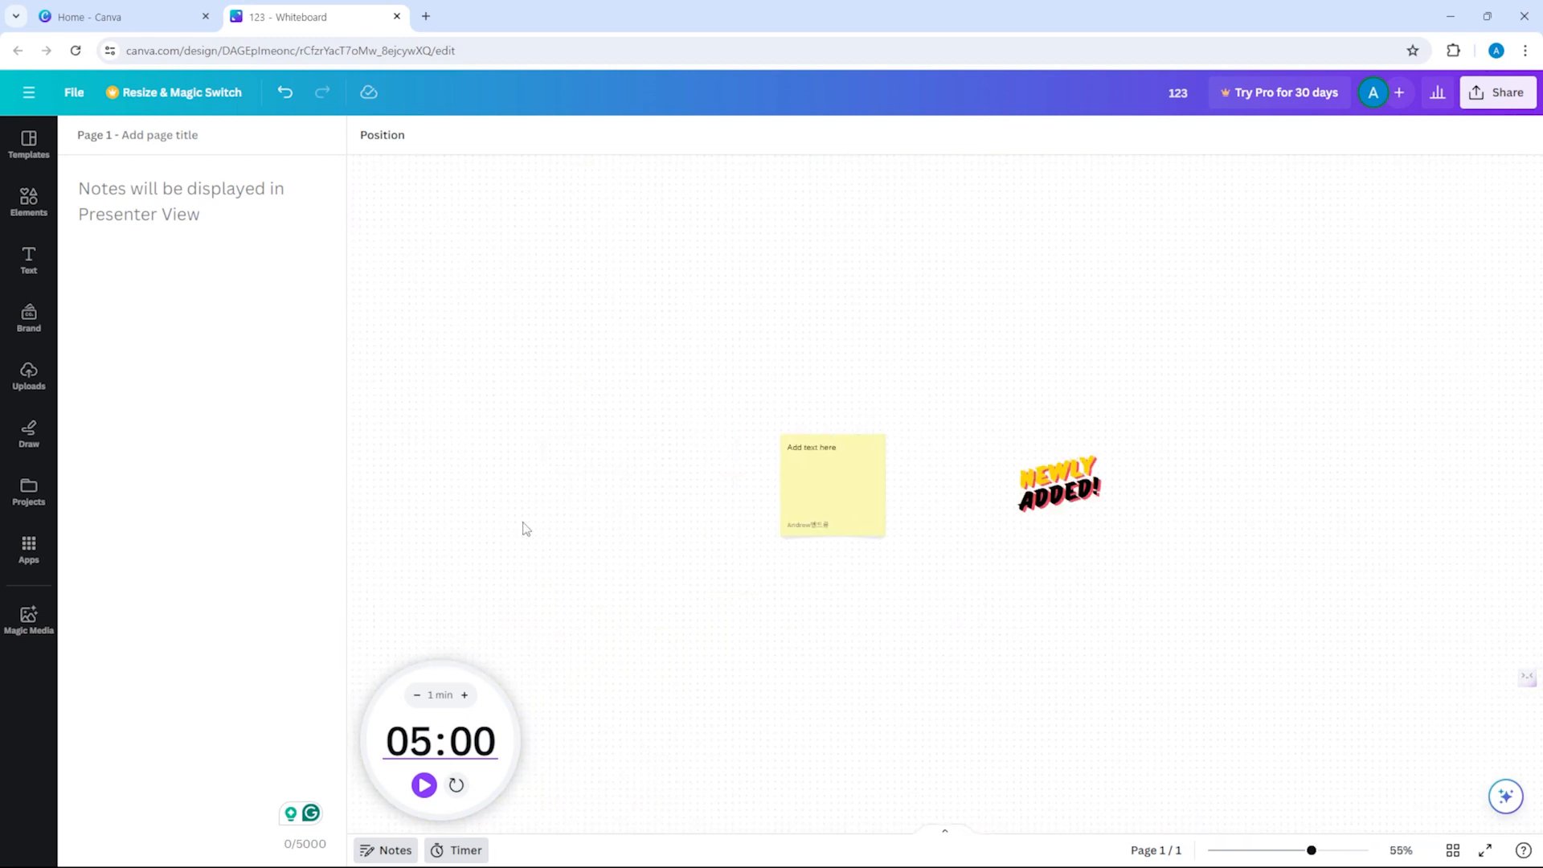
scroll(916, 499, right, 3)
scroll(836, 492, left, 1)
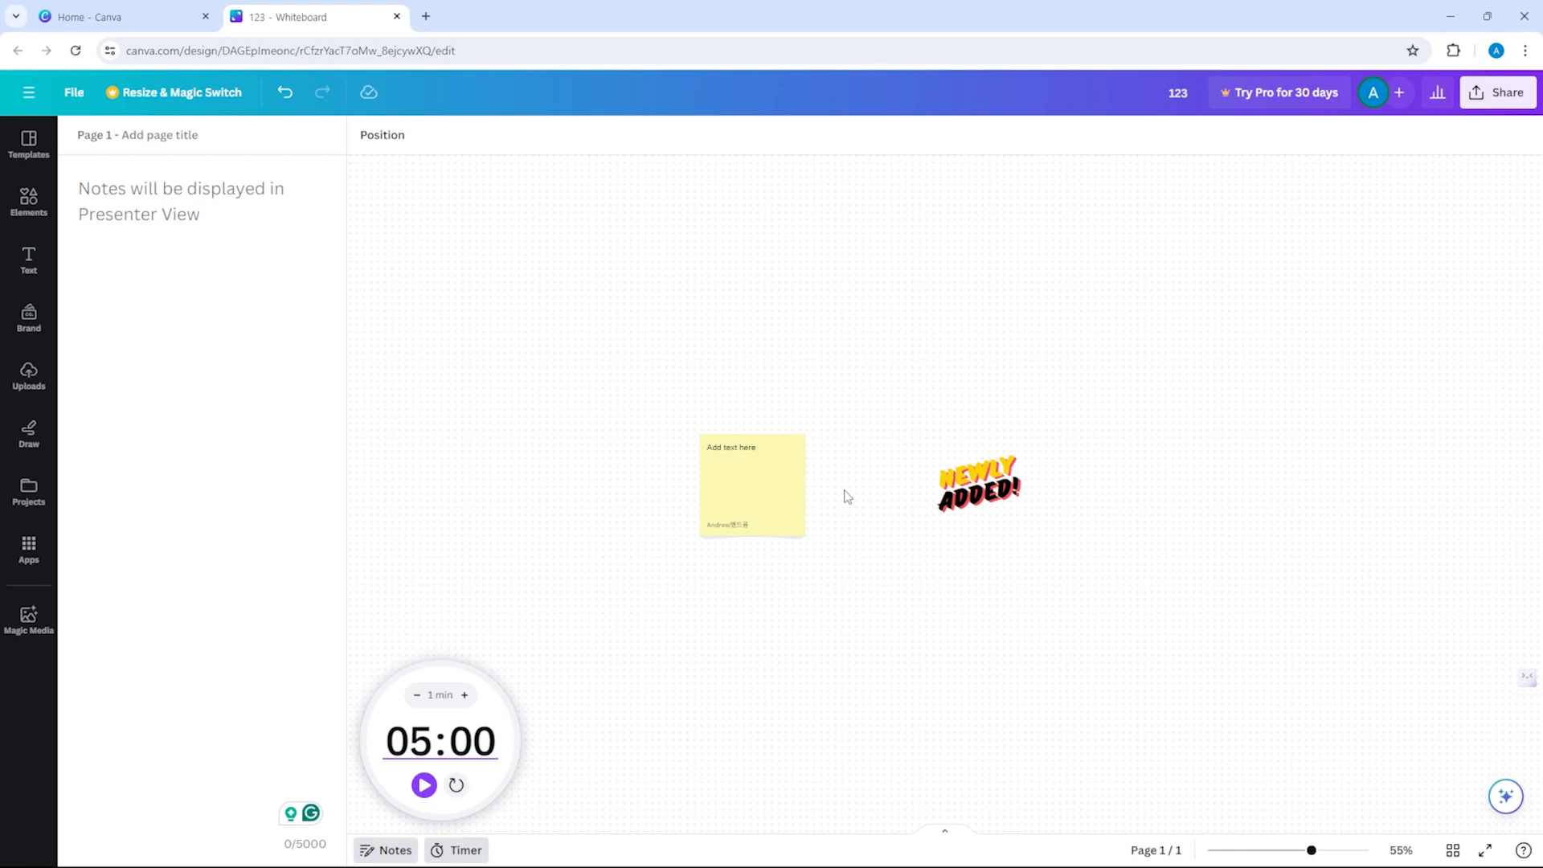
scroll(848, 498, up, 5)
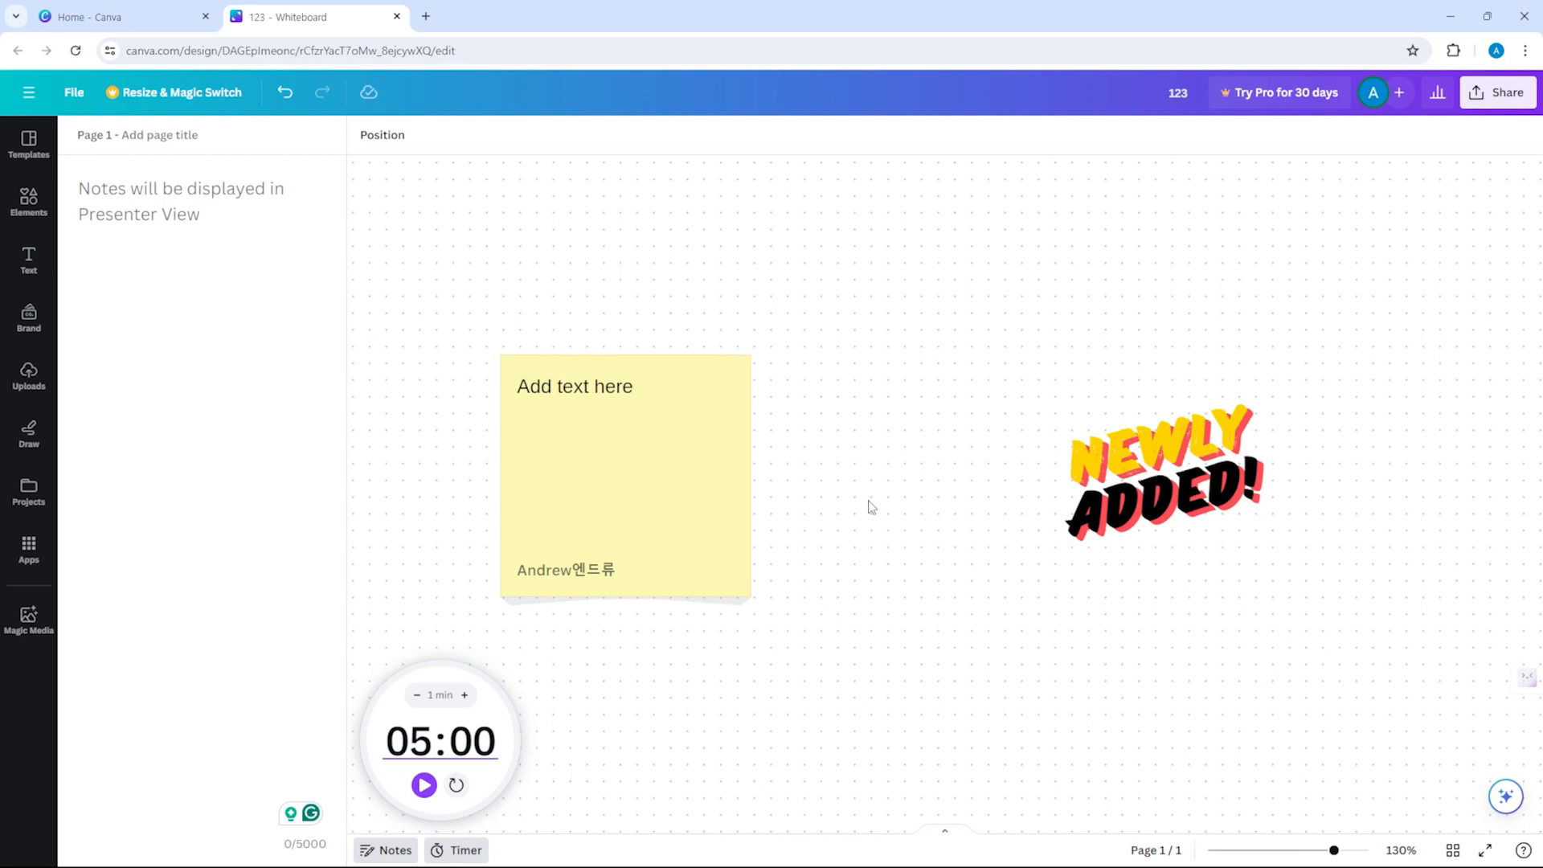
scroll(764, 410, down, 2)
scroll(905, 427, up, 2)
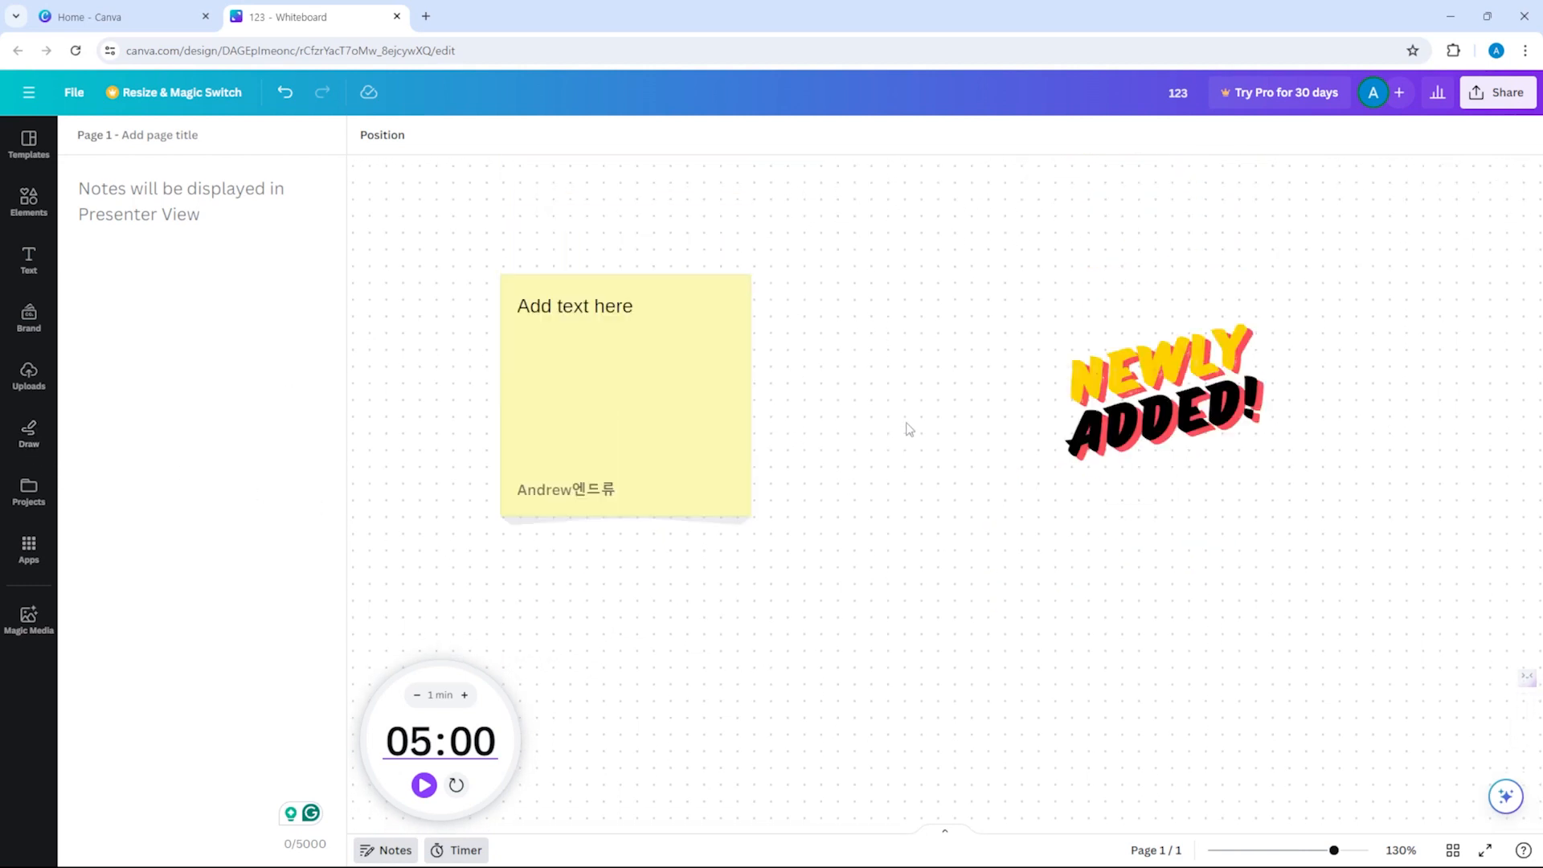
scroll(919, 427, right, 5)
scroll(906, 417, left, 4)
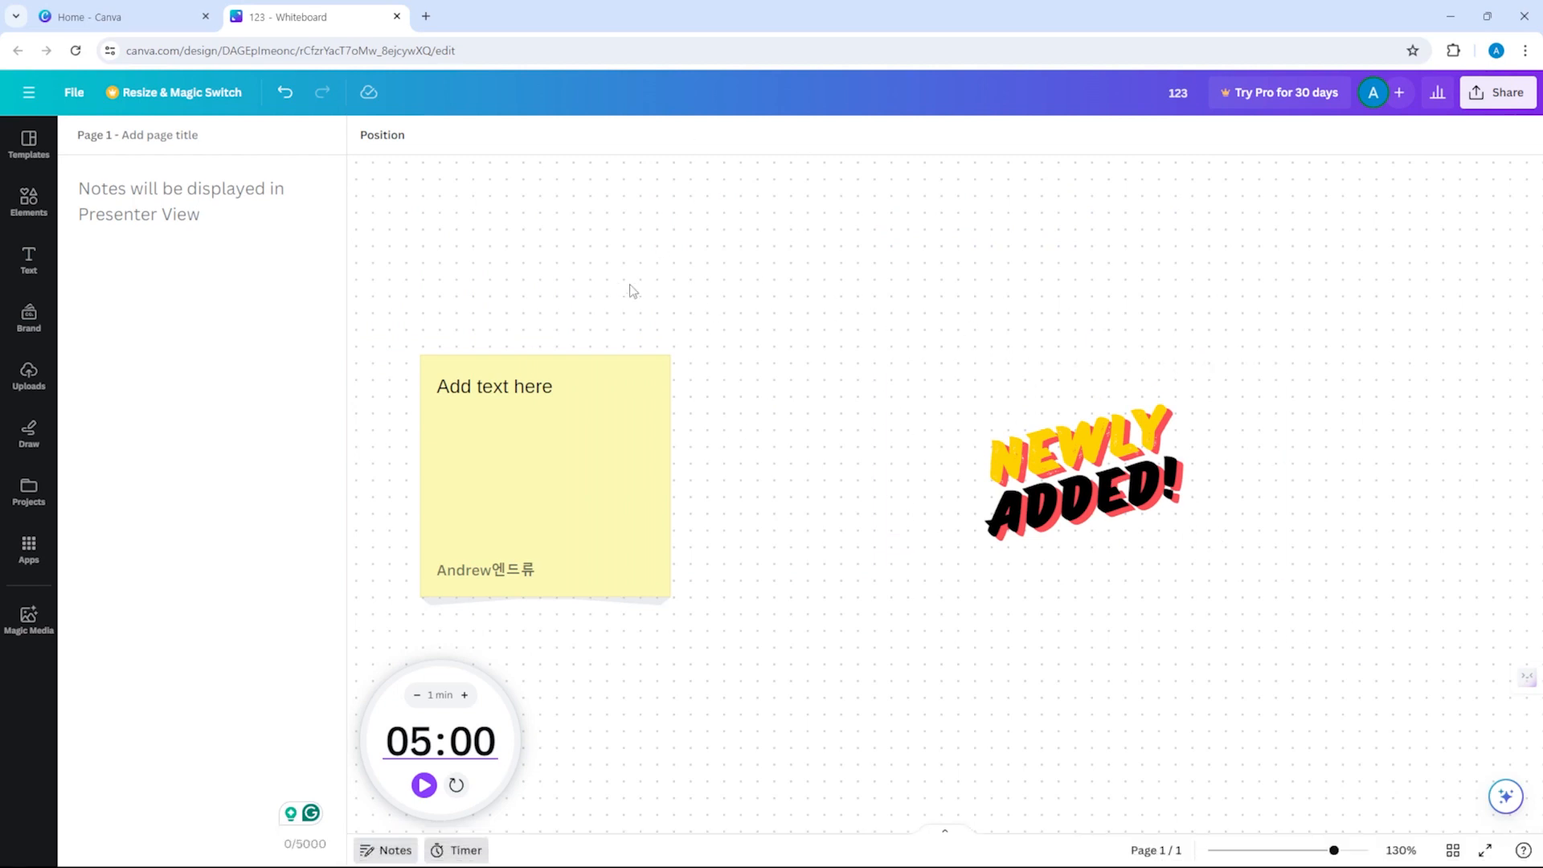
Create a new Doc design from the suggested design types.
click(46, 93)
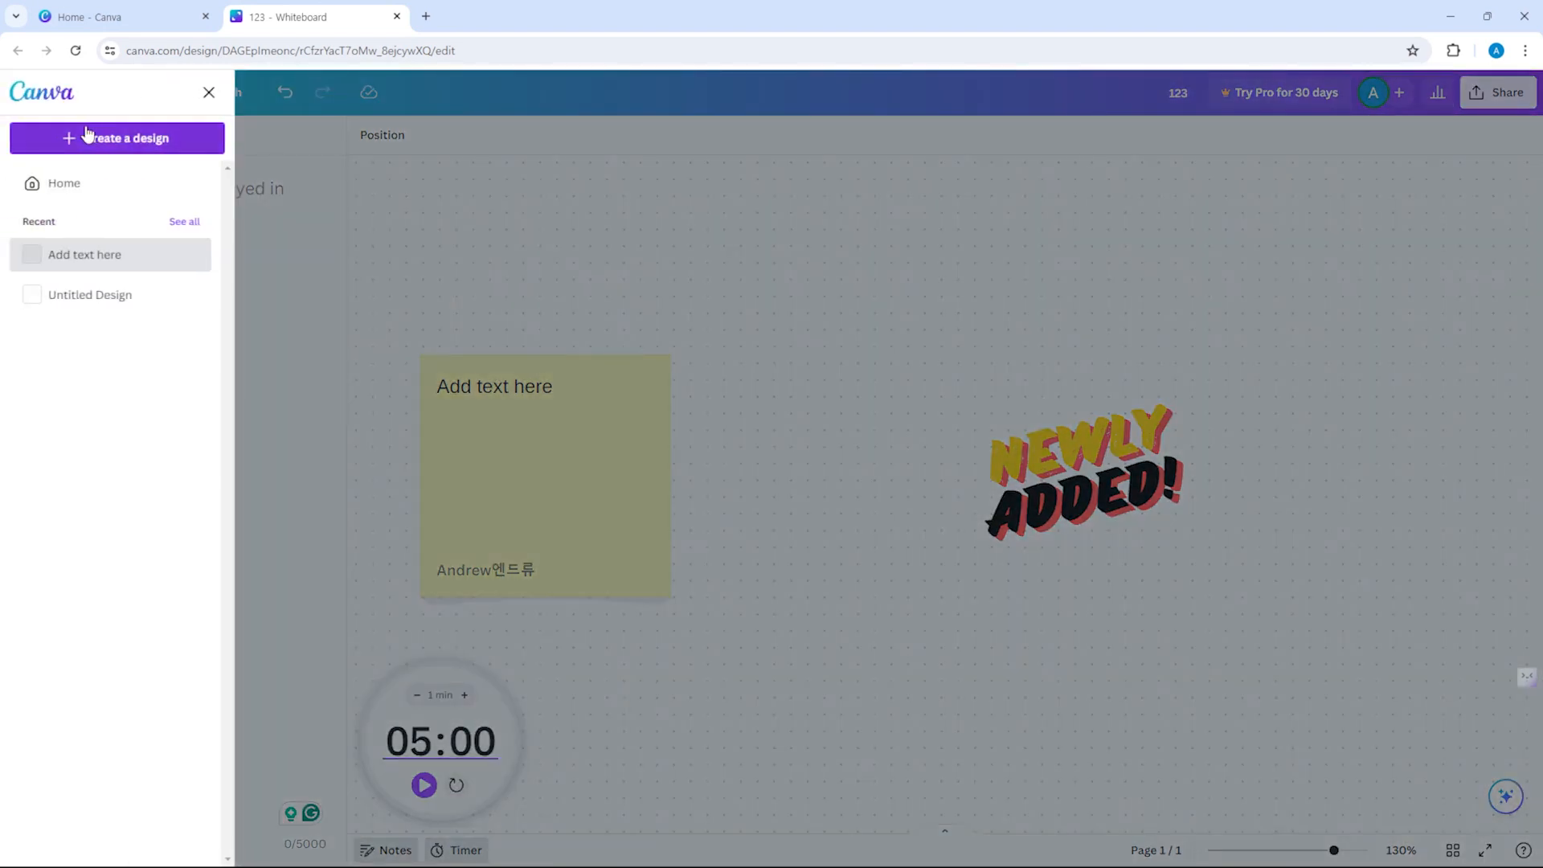
click(105, 145)
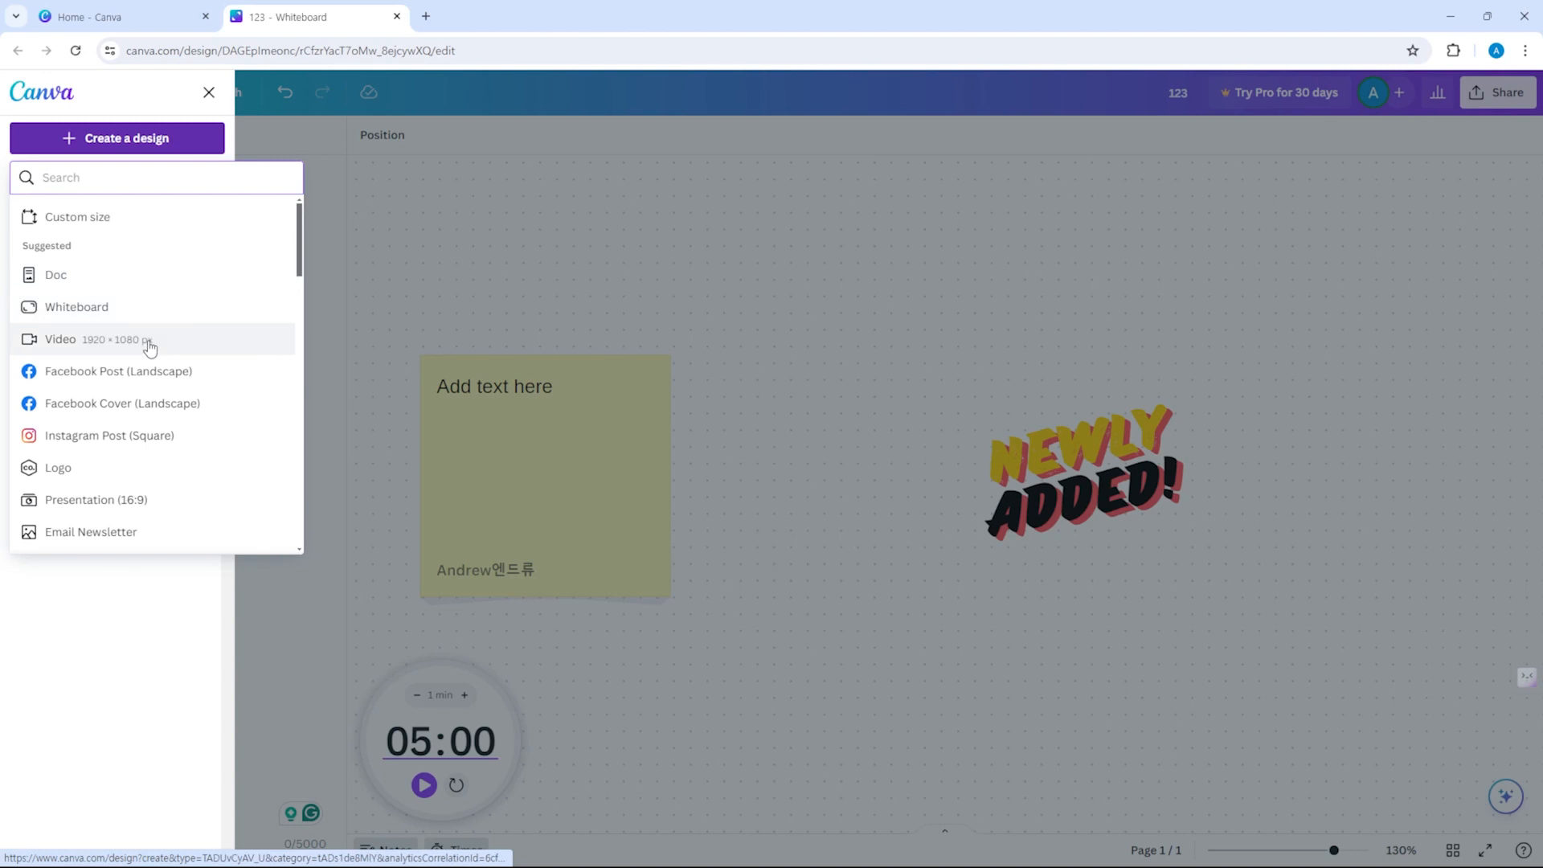
click(137, 293)
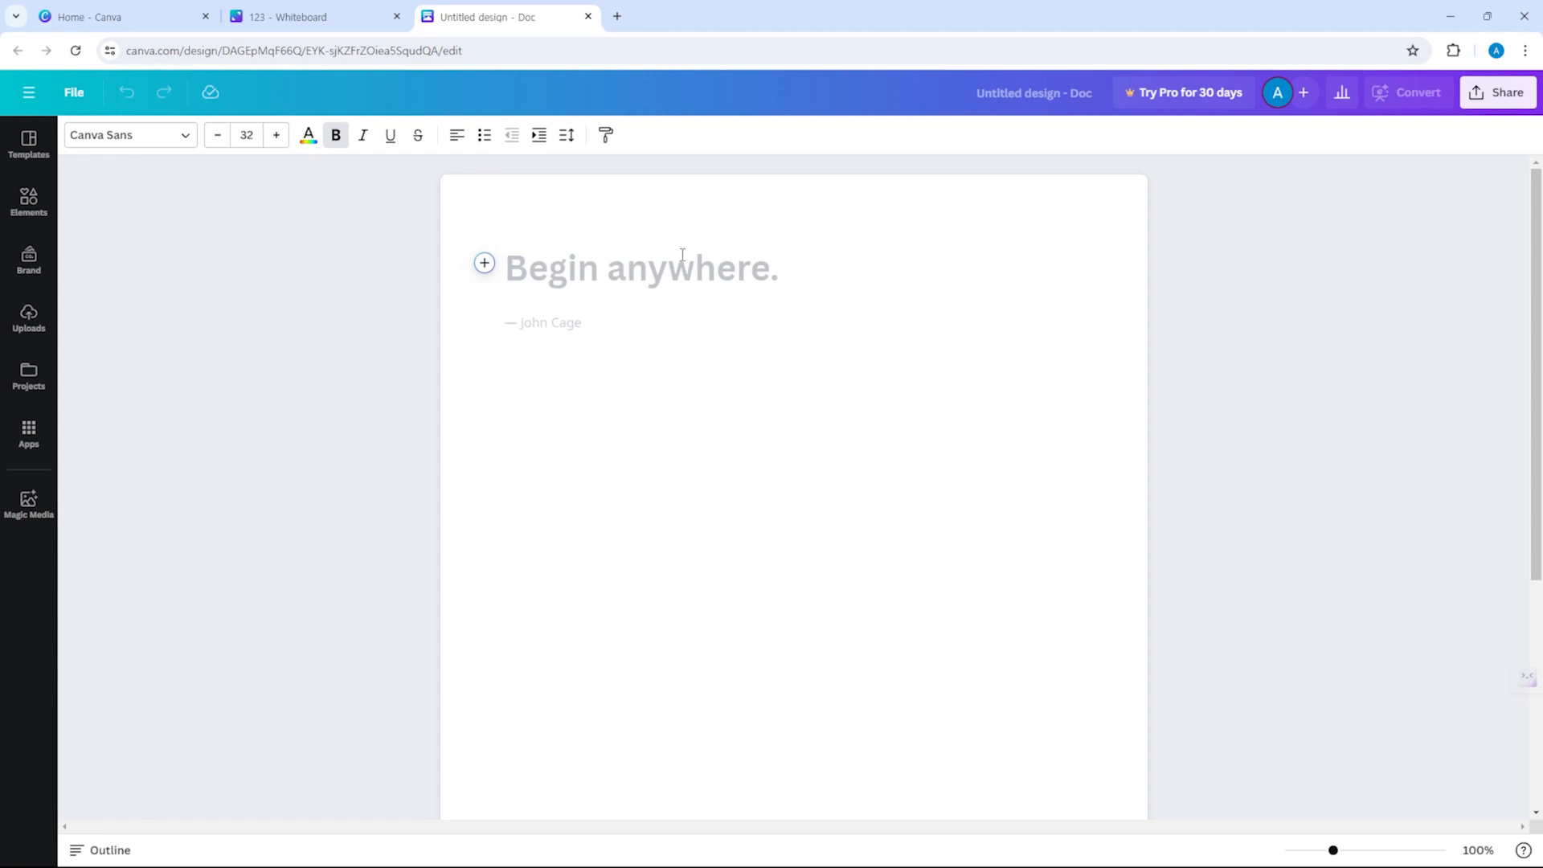
Enter "GLTC - Canva" as the document's heading and start a new line below it.
text(glt)
key(BackSpace)
key(BackSpace)
key(BackSpace)
text(GLTC=)
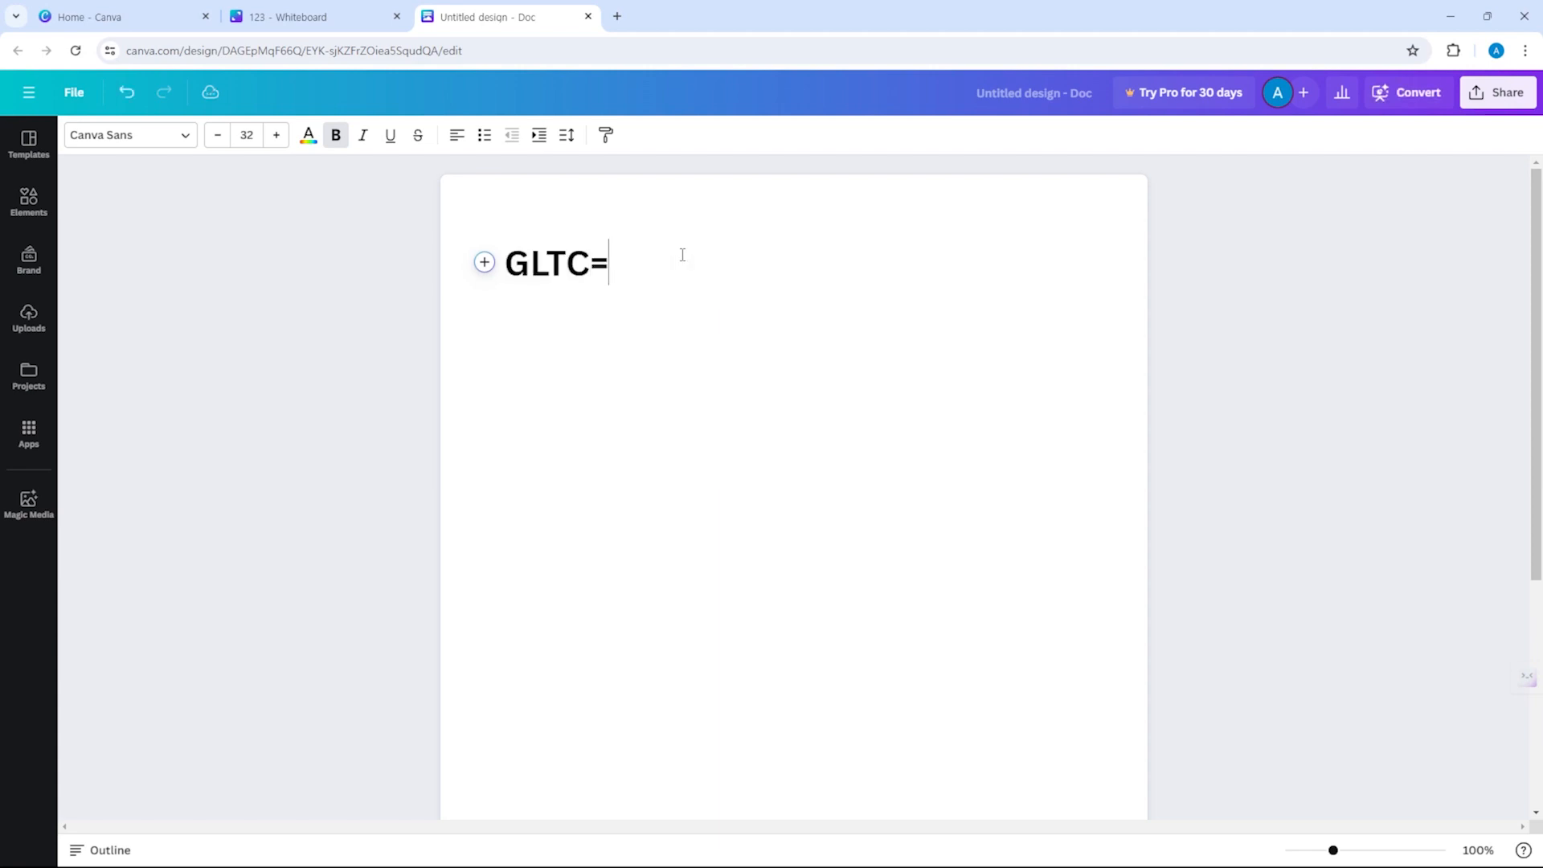
key(BackSpace)
text(- Canva)
key(Return)
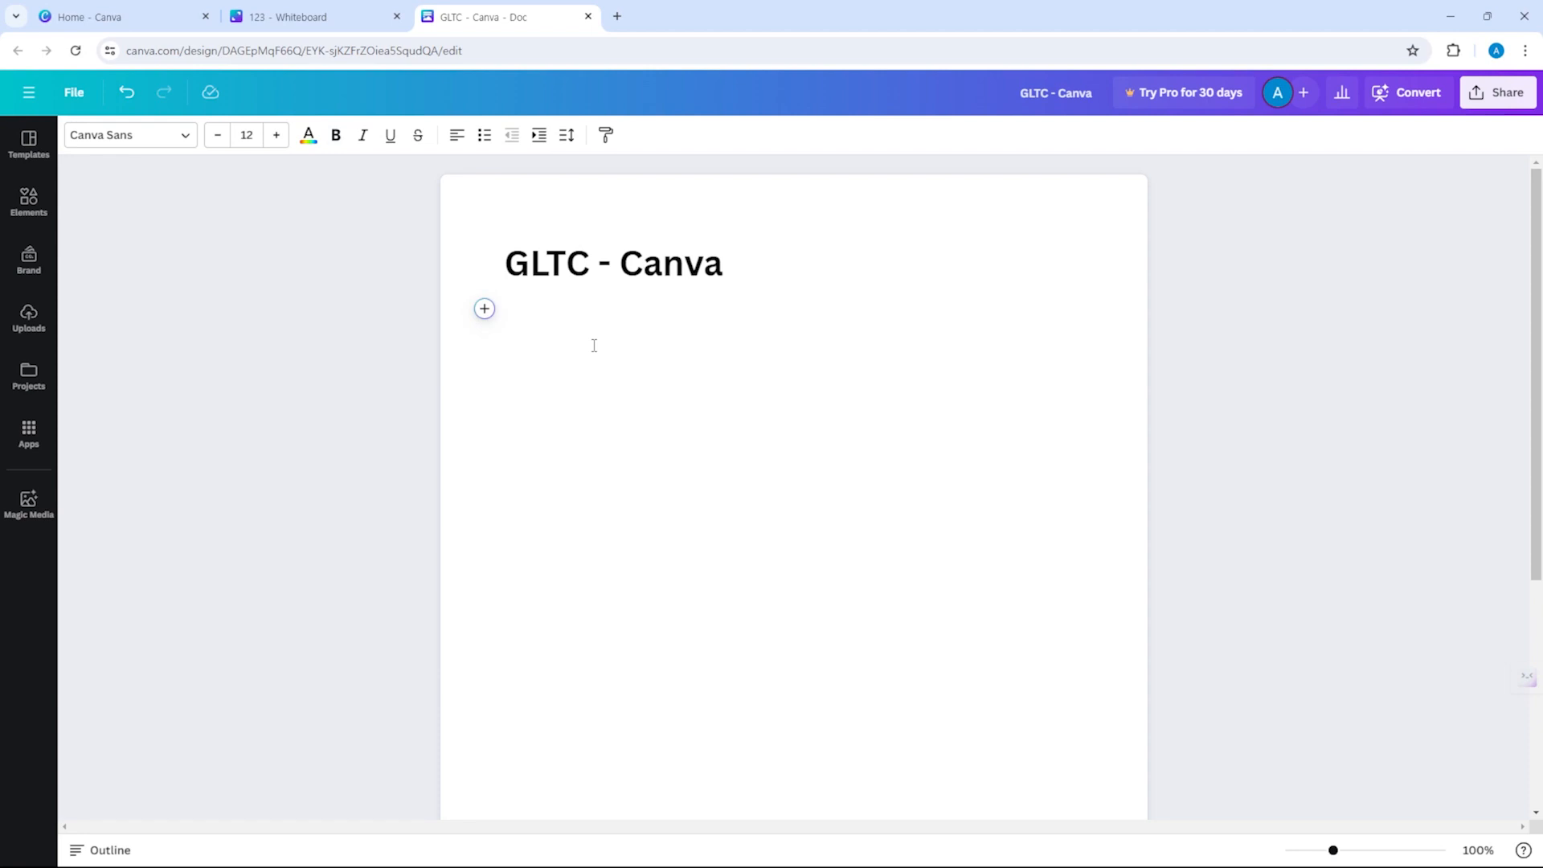
Write a numbered list below the heading with the items "Logging in", "Creating" and "Writing".
text(1. Cng)
key(Return)
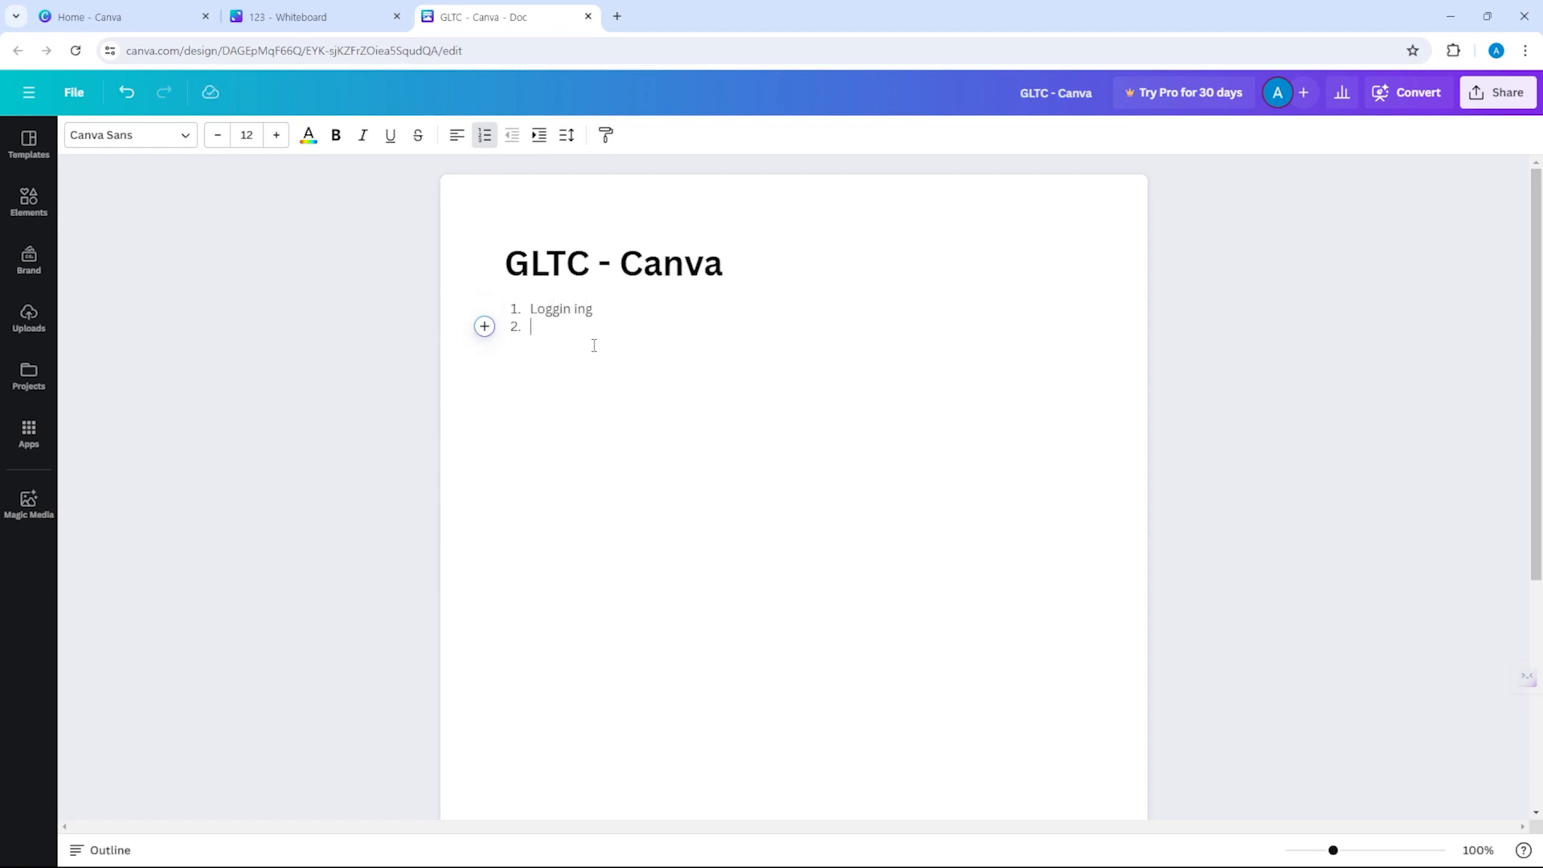
key(BackSpace)
key(Return)
text(Creating)
key(Return)
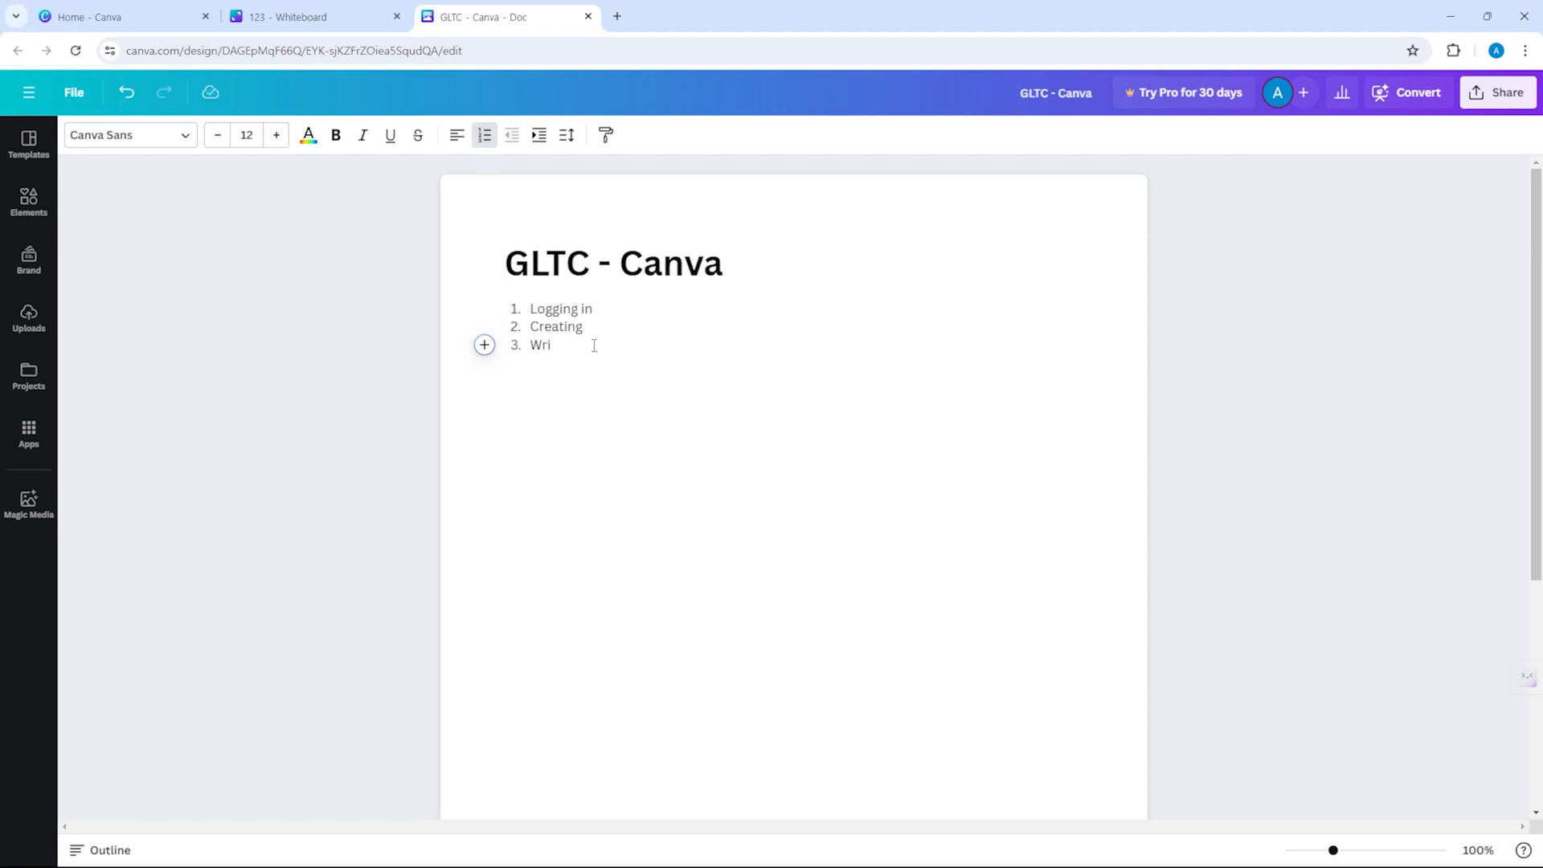
text(Writing)
Select "Logging in" and examine the available text styles and the option to add brand fonts.
drag(611, 310, 526, 309)
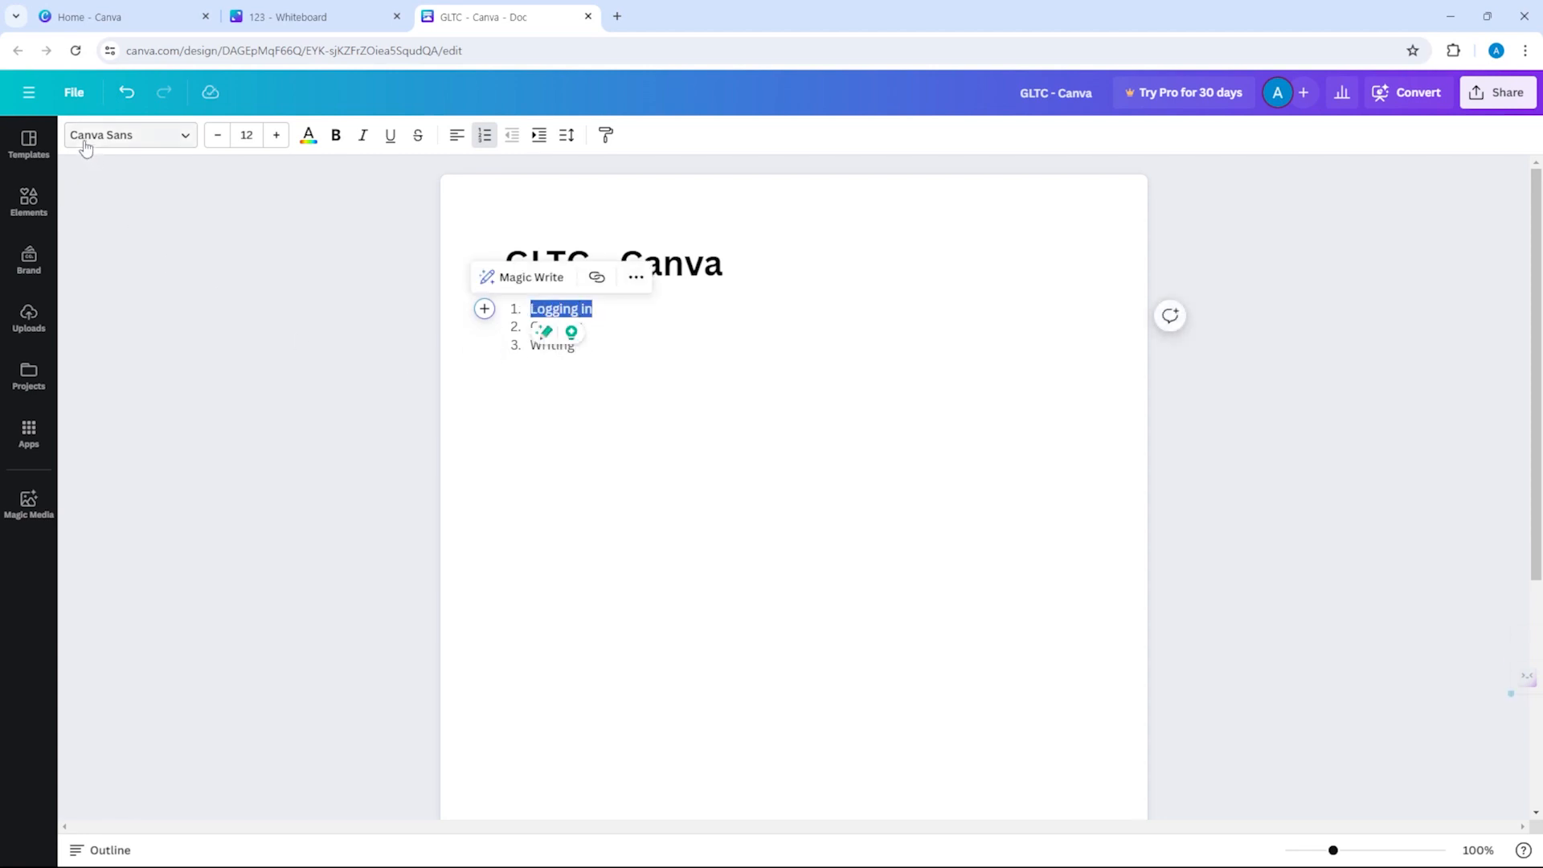
click(167, 146)
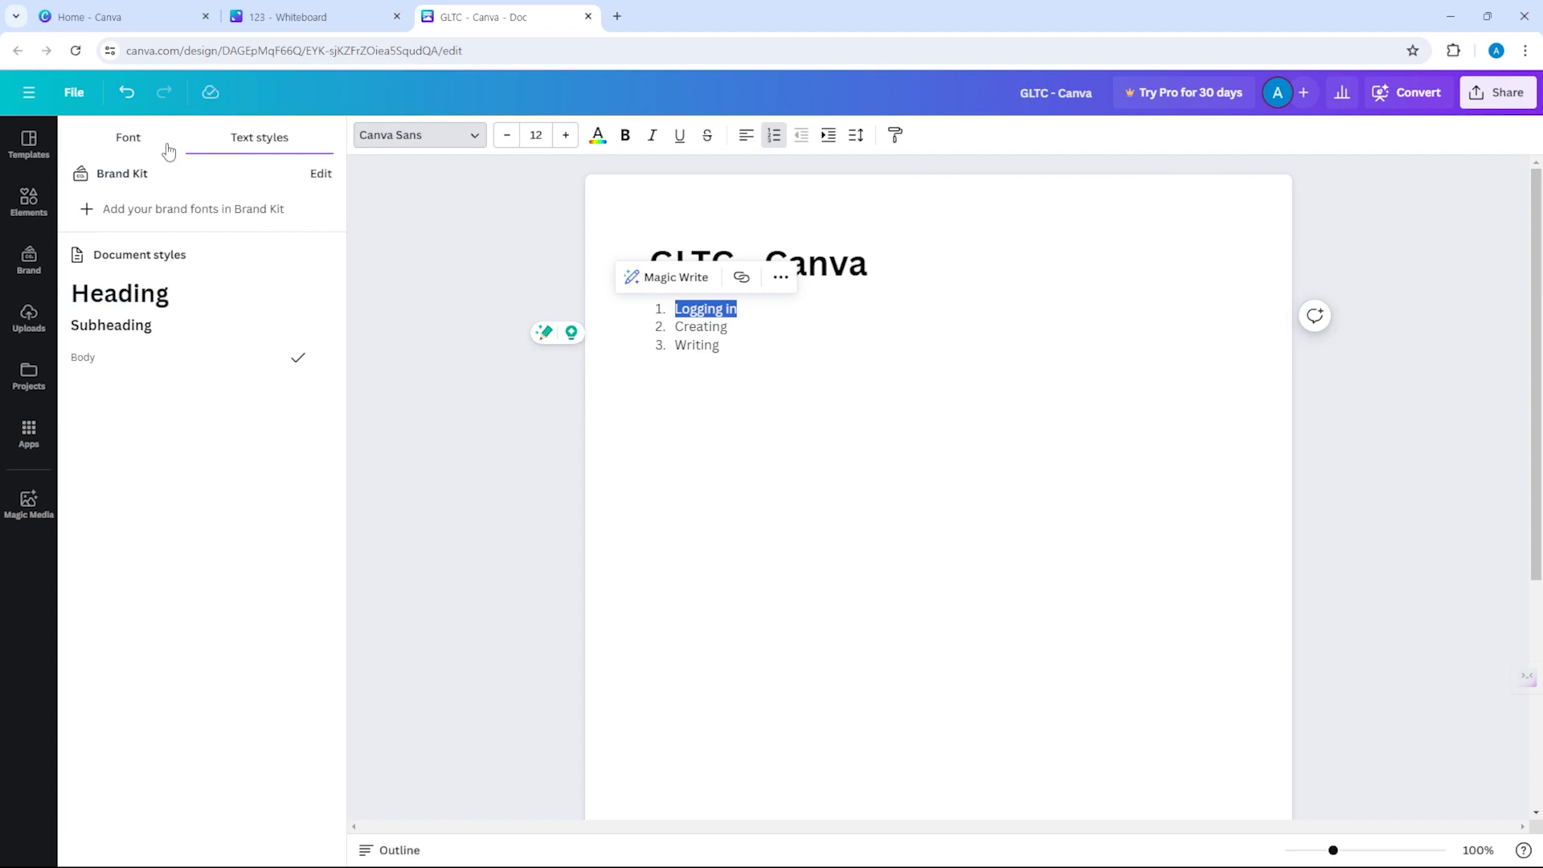
click(164, 217)
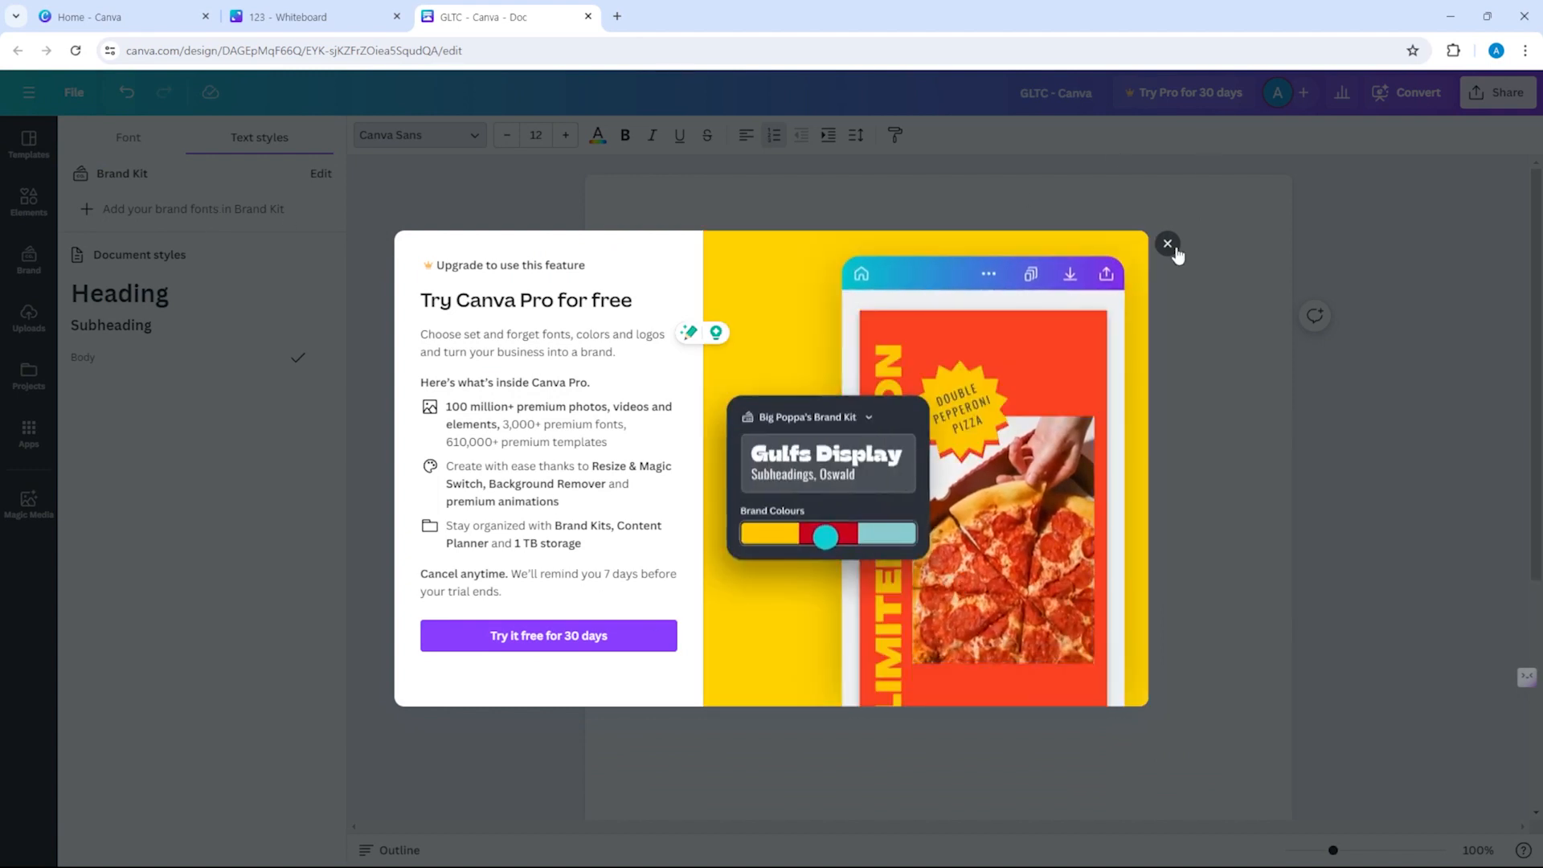
click(1176, 250)
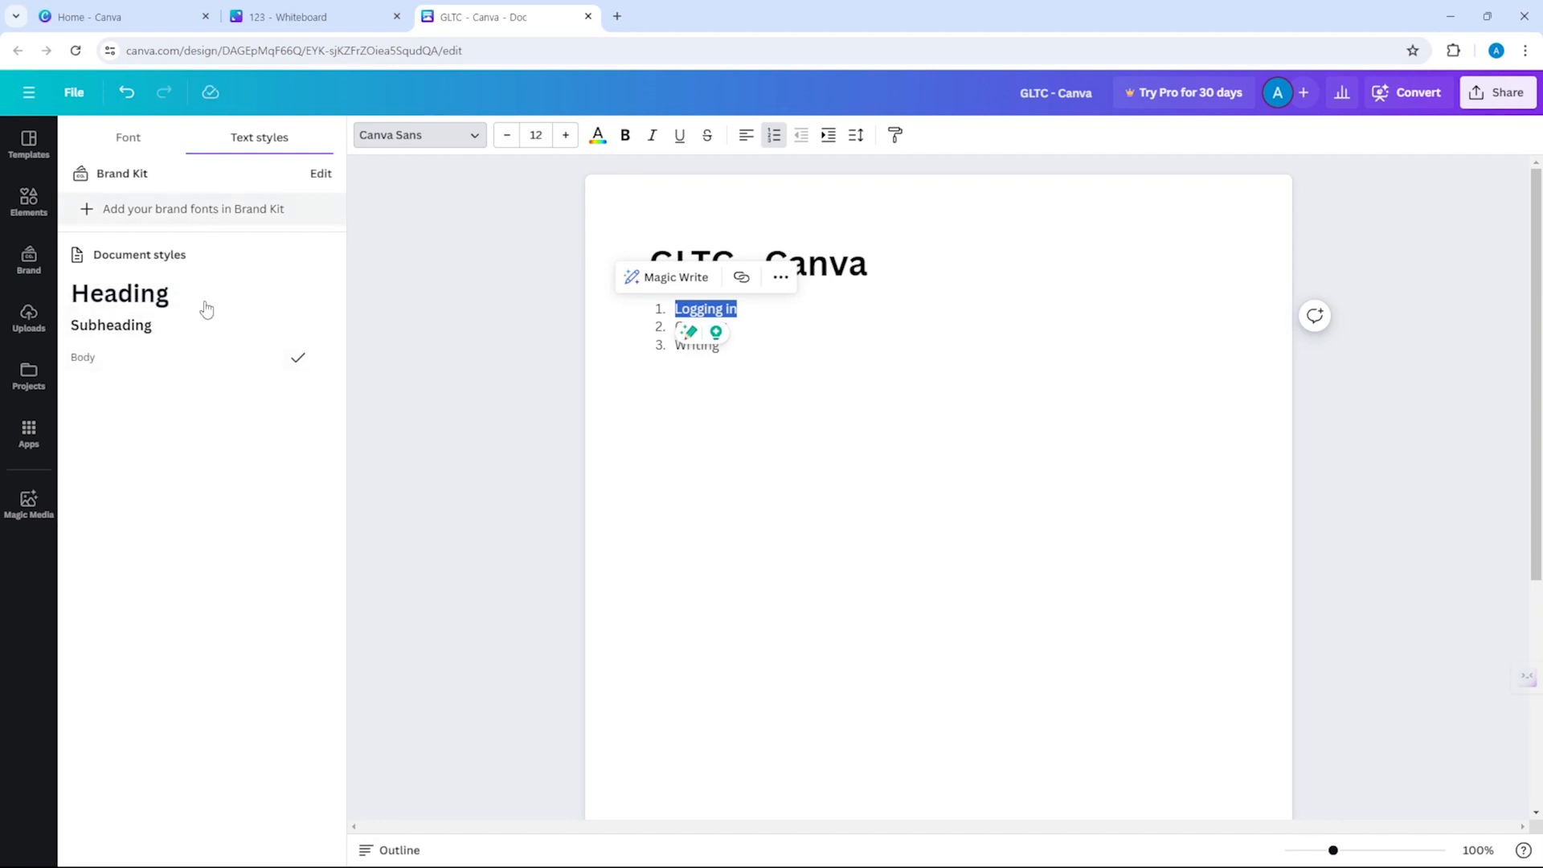
Browse the font list and set the font of "Logging in" to Horizon.
click(166, 140)
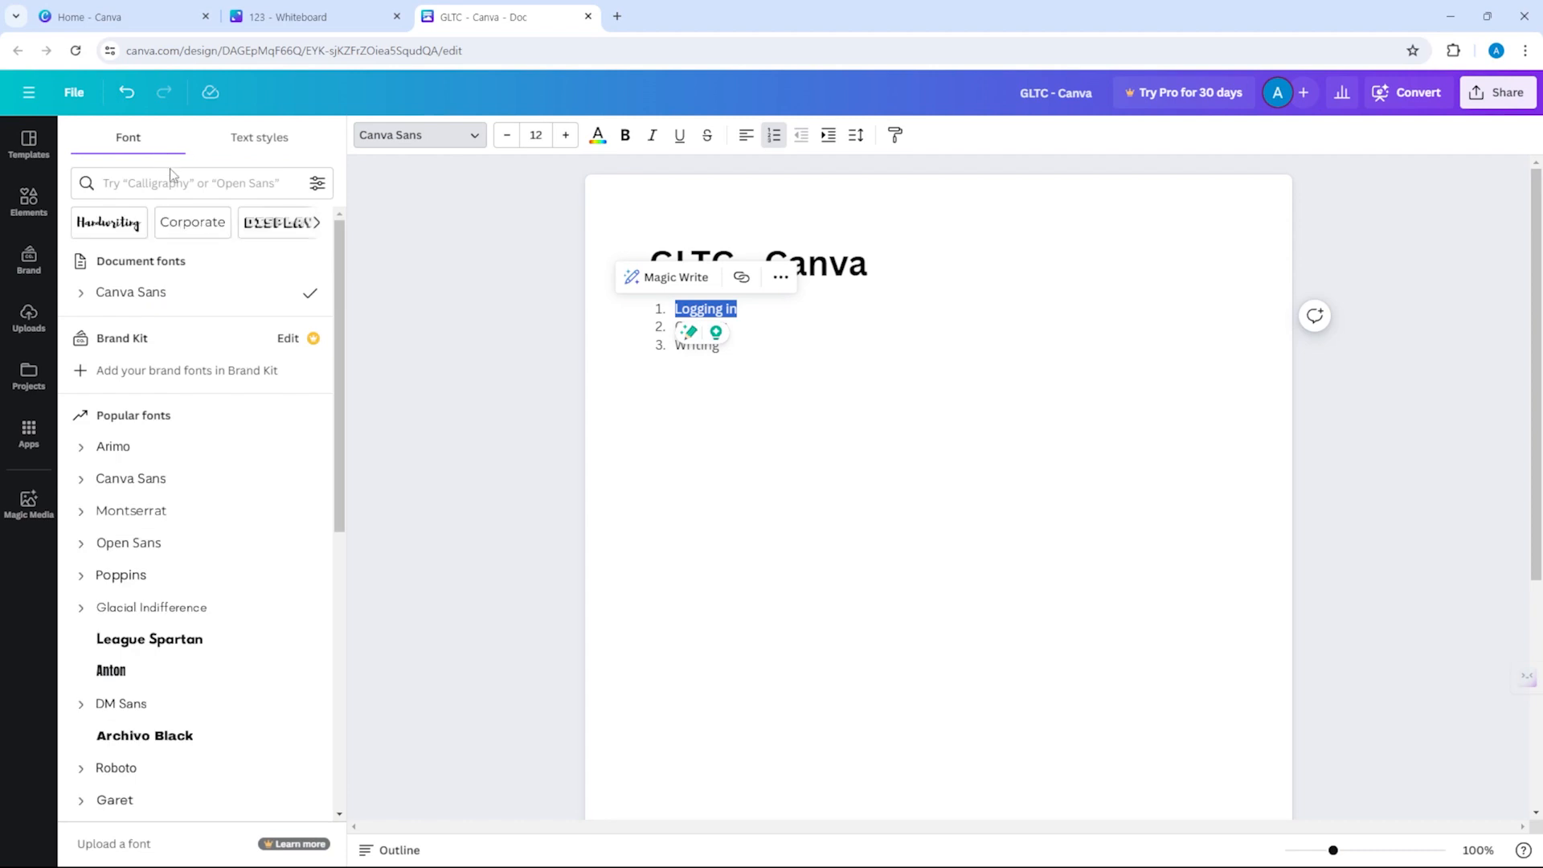
scroll(187, 336, down, 1)
scroll(186, 336, down, 15)
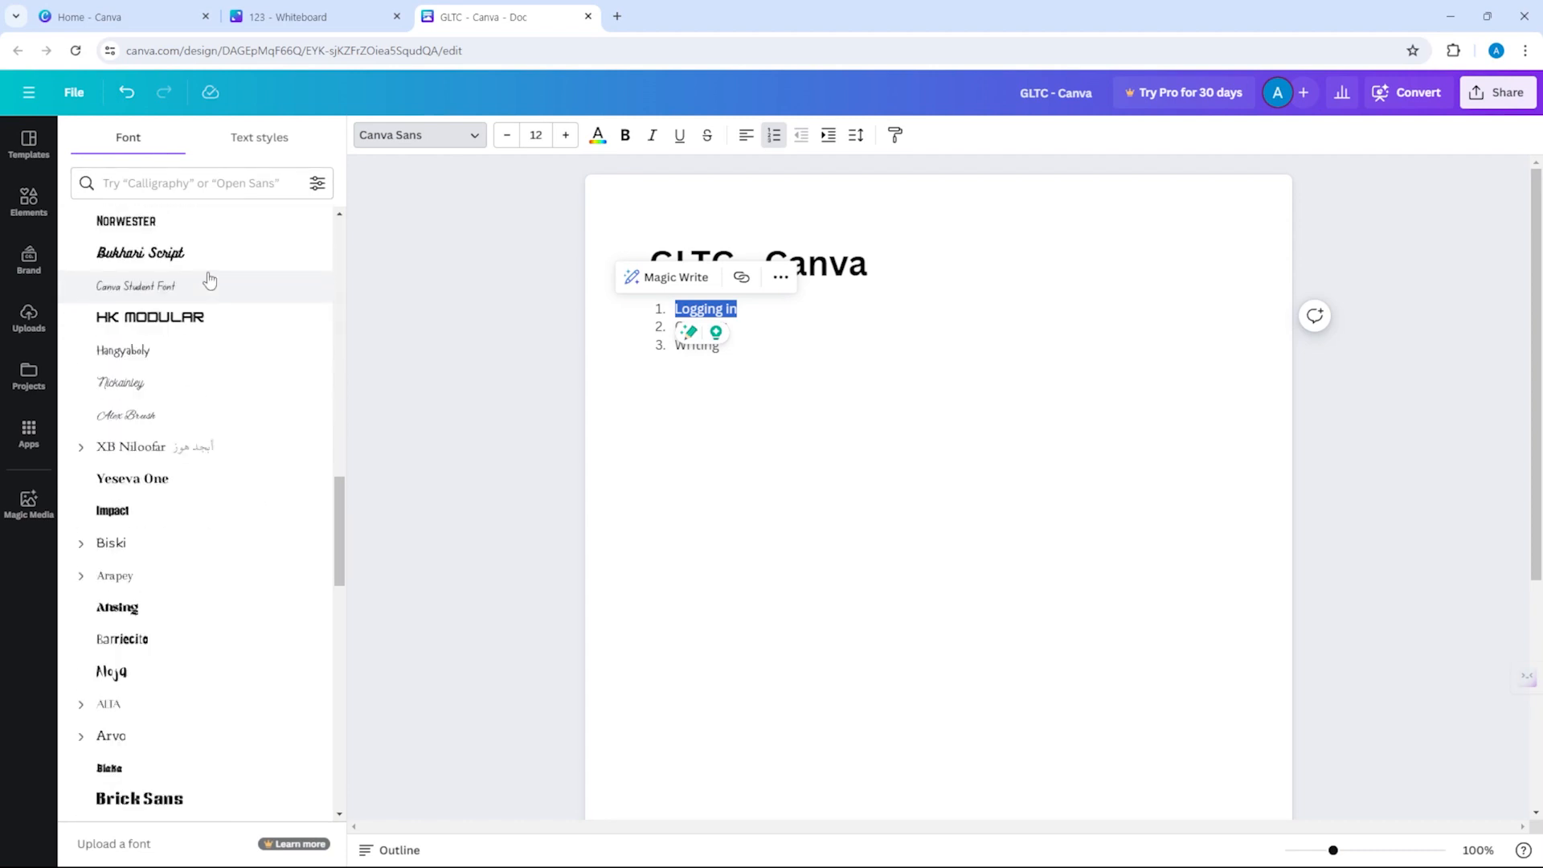
scroll(215, 286, down, 3)
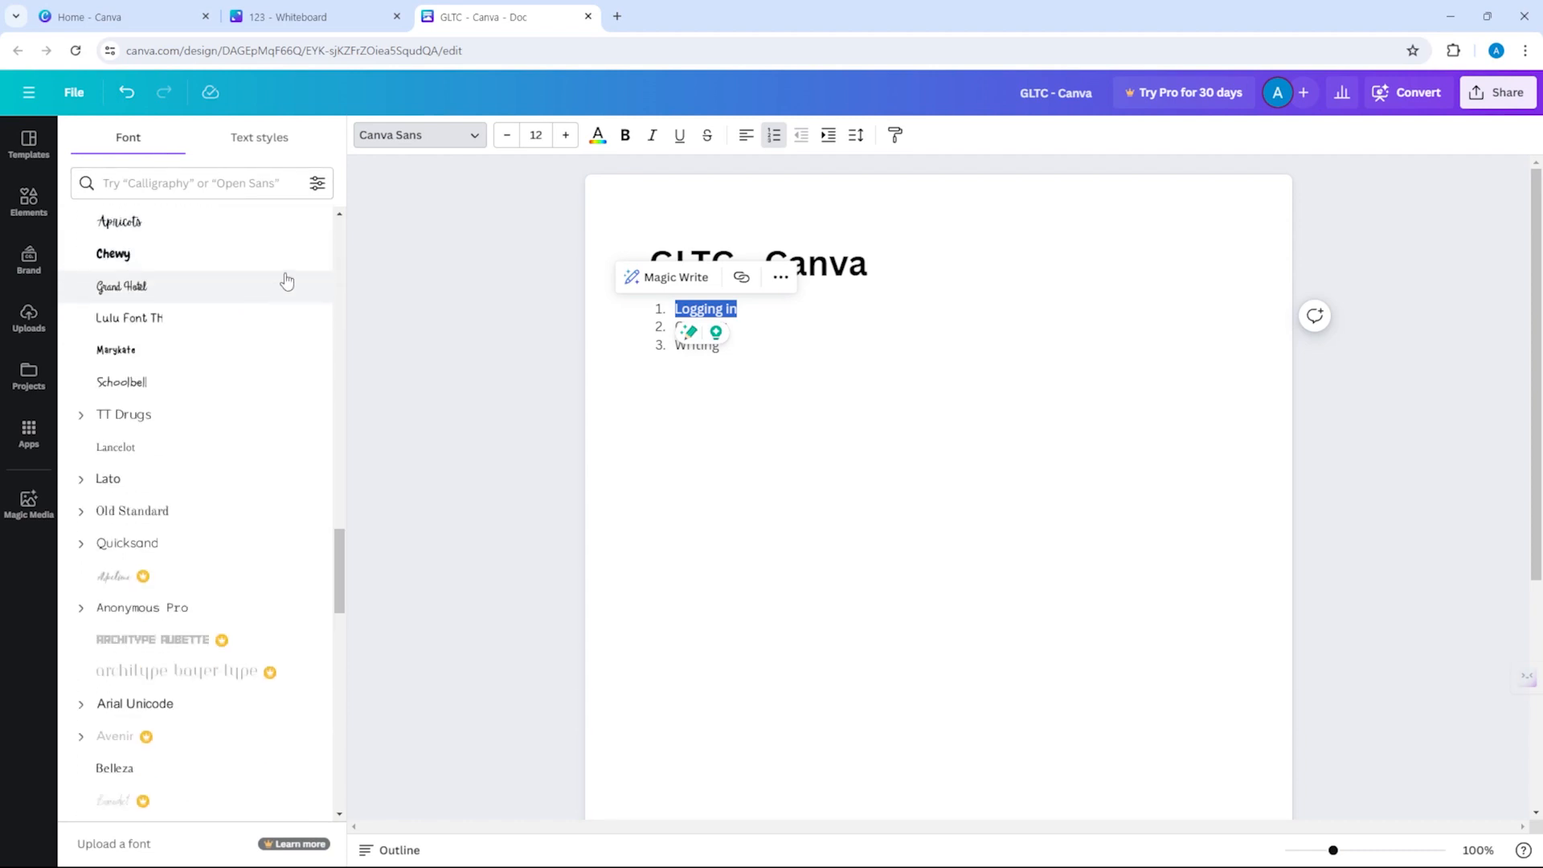
scroll(230, 372, down, 4)
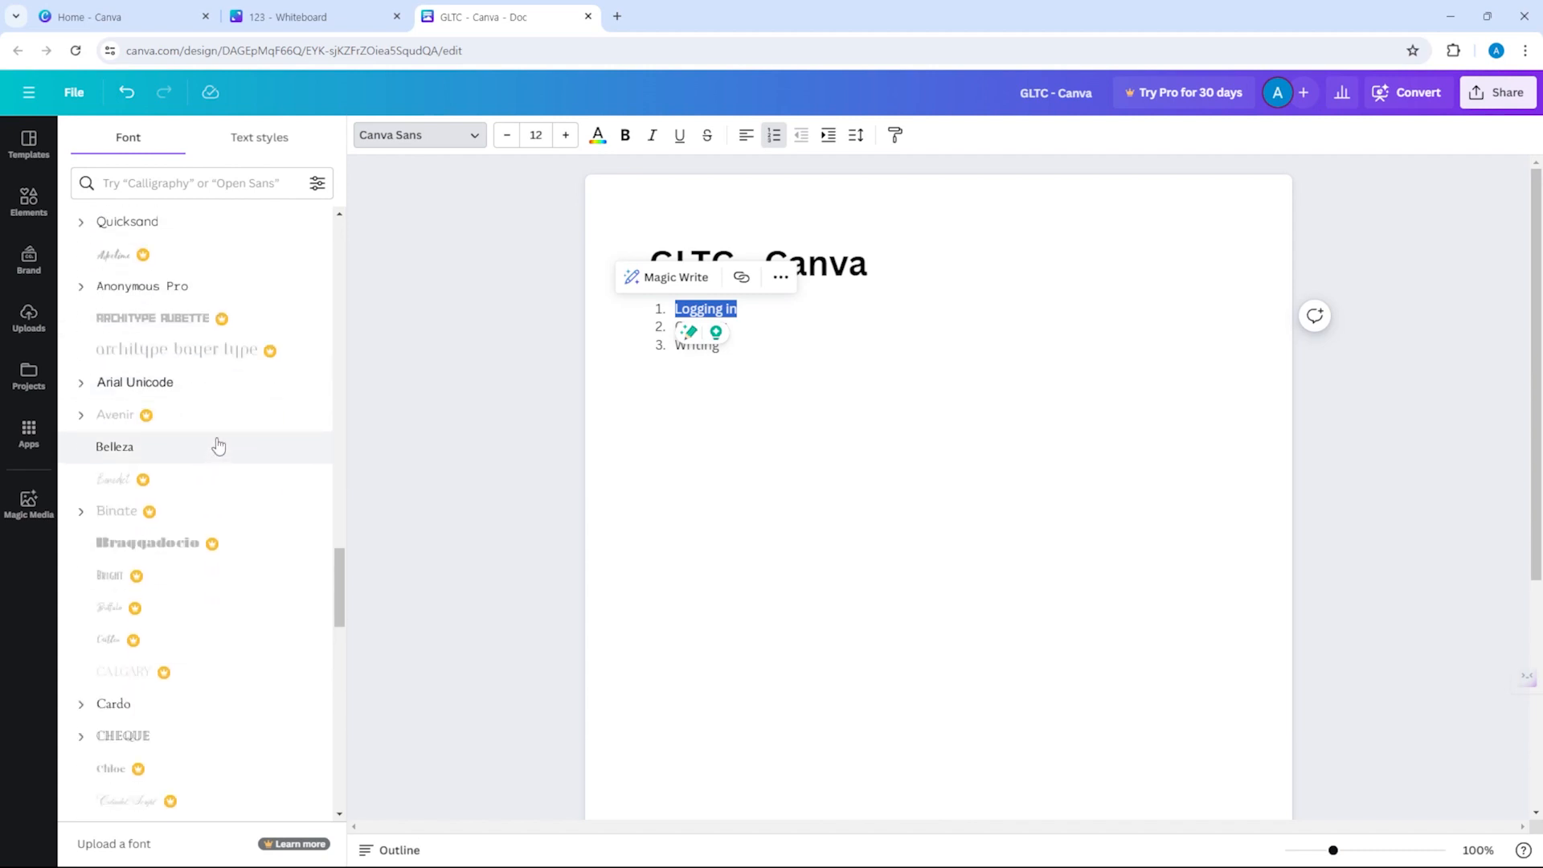
scroll(224, 434, up, 8)
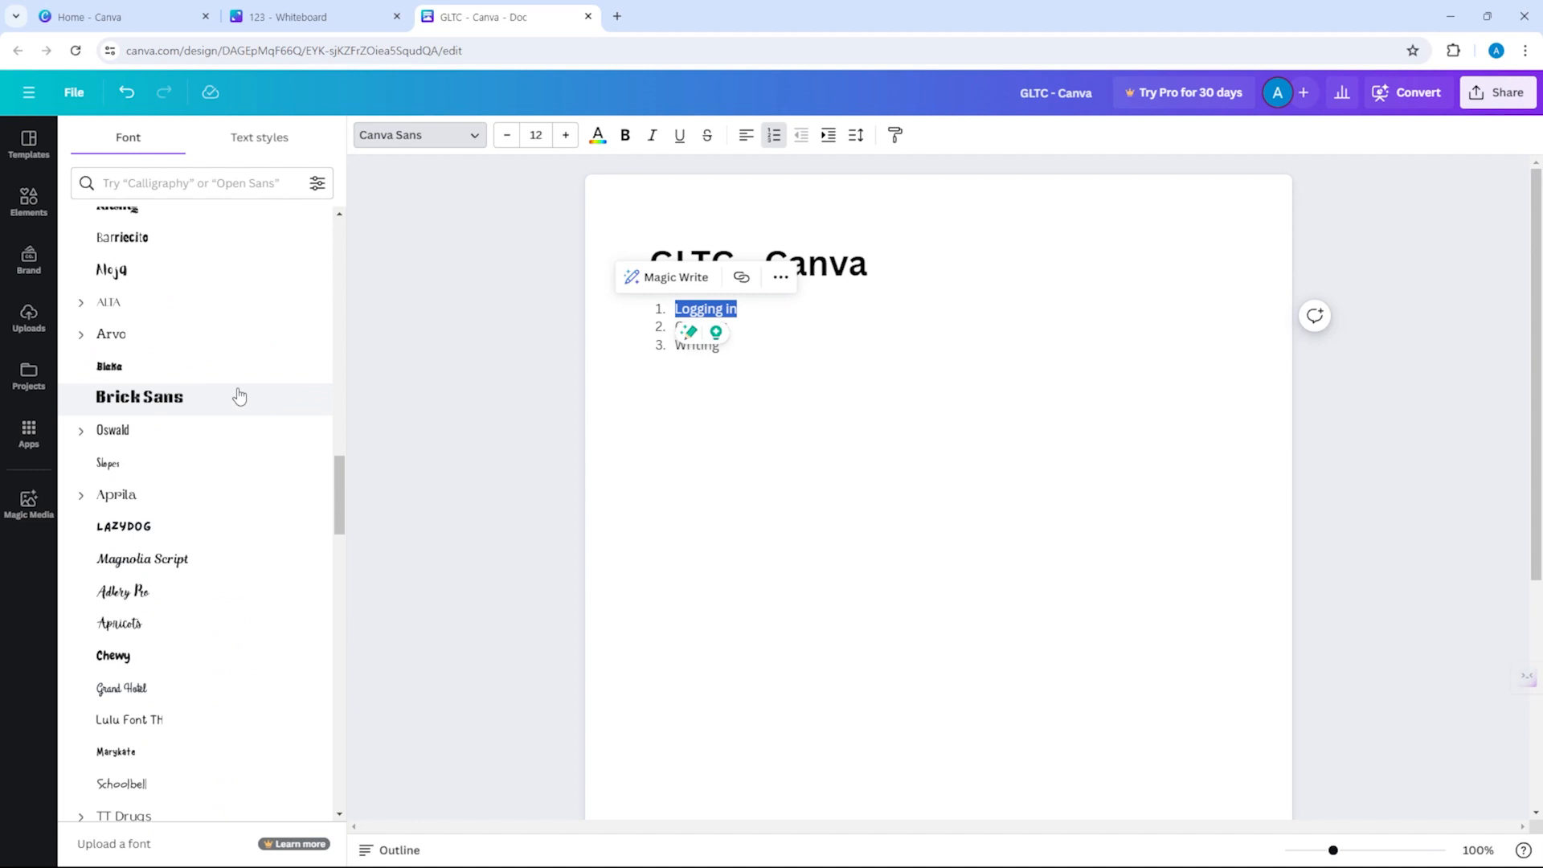
scroll(214, 382, down, 6)
scroll(214, 345, up, 7)
scroll(211, 323, up, 10)
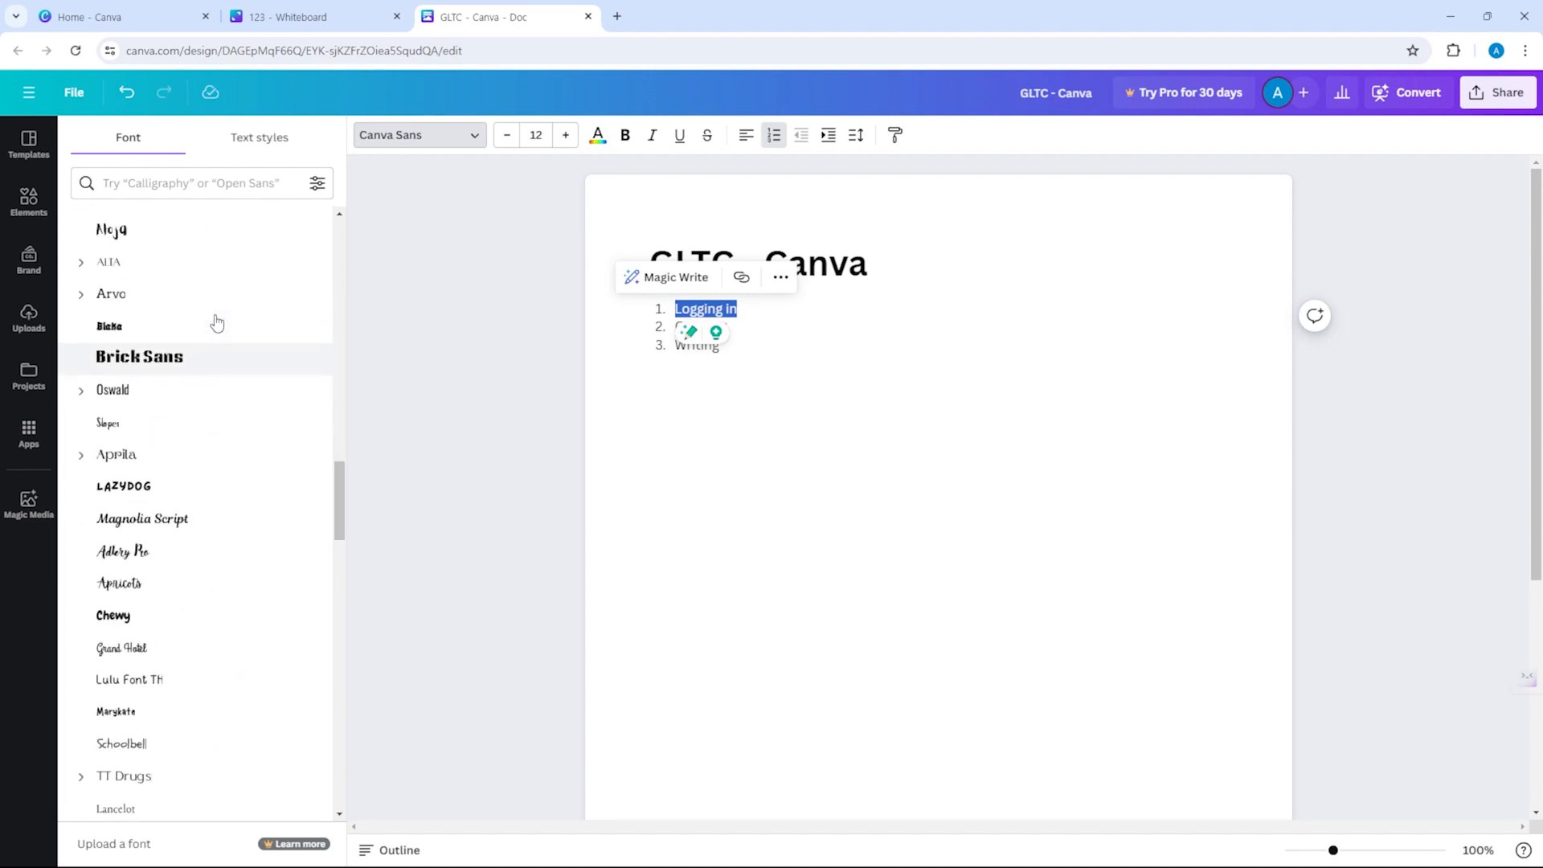
scroll(233, 301, up, 4)
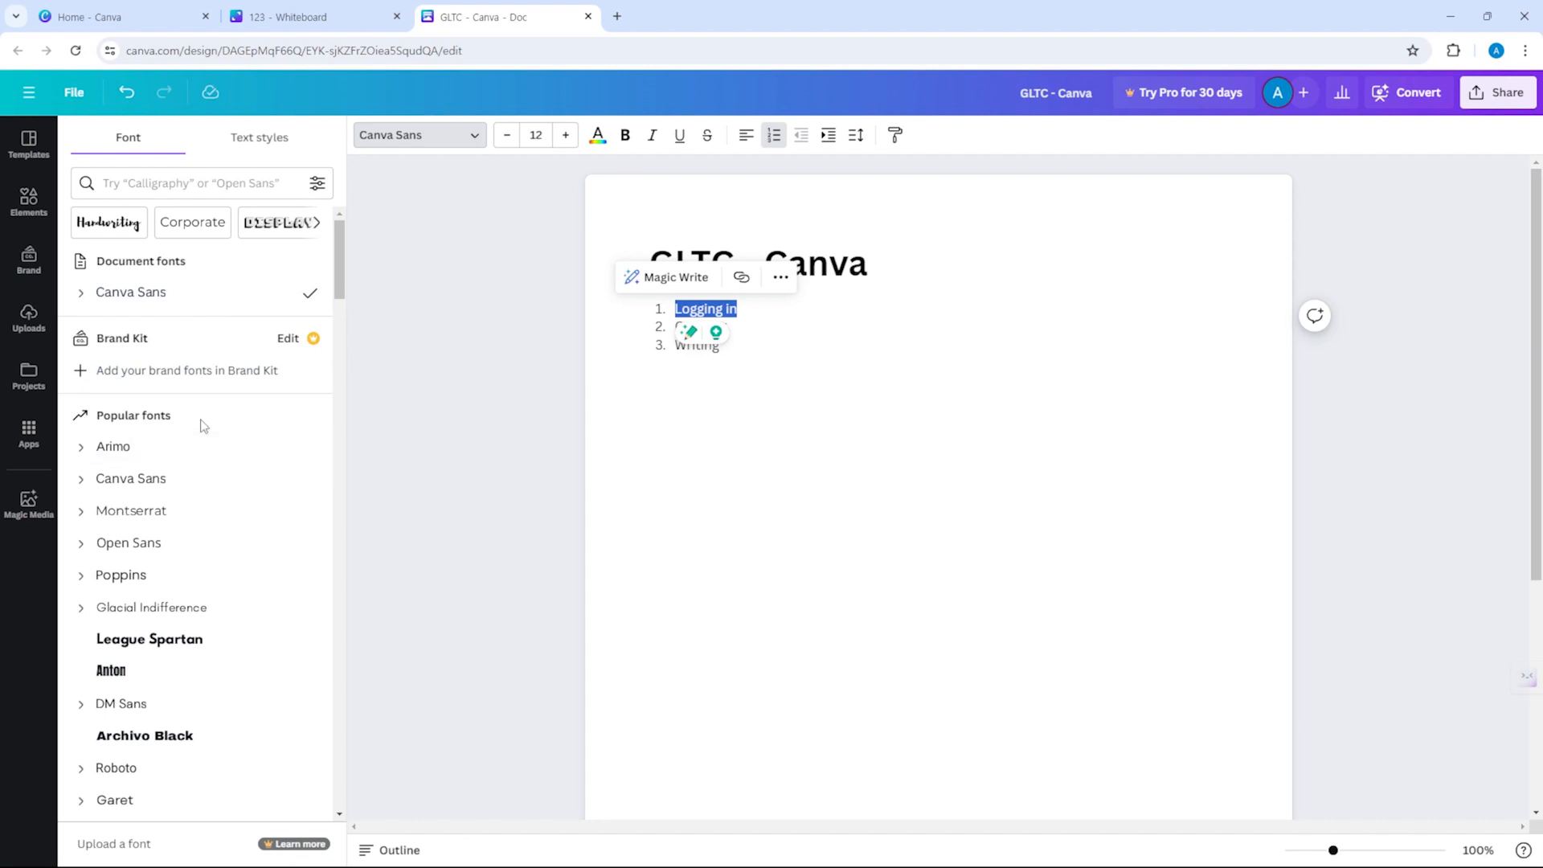
scroll(192, 450, down, 3)
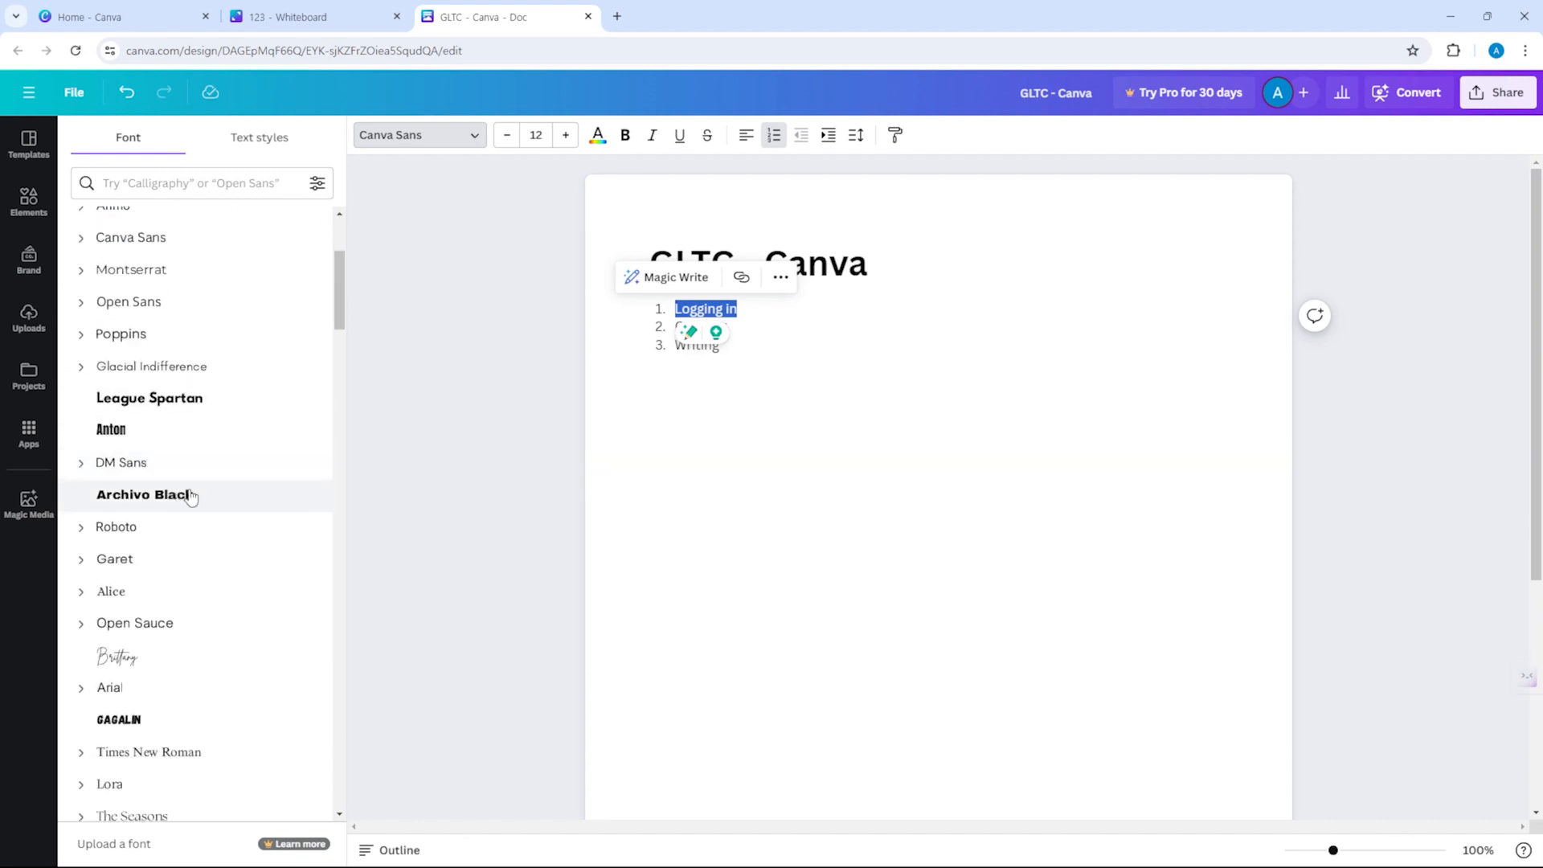
scroll(197, 450, down, 6)
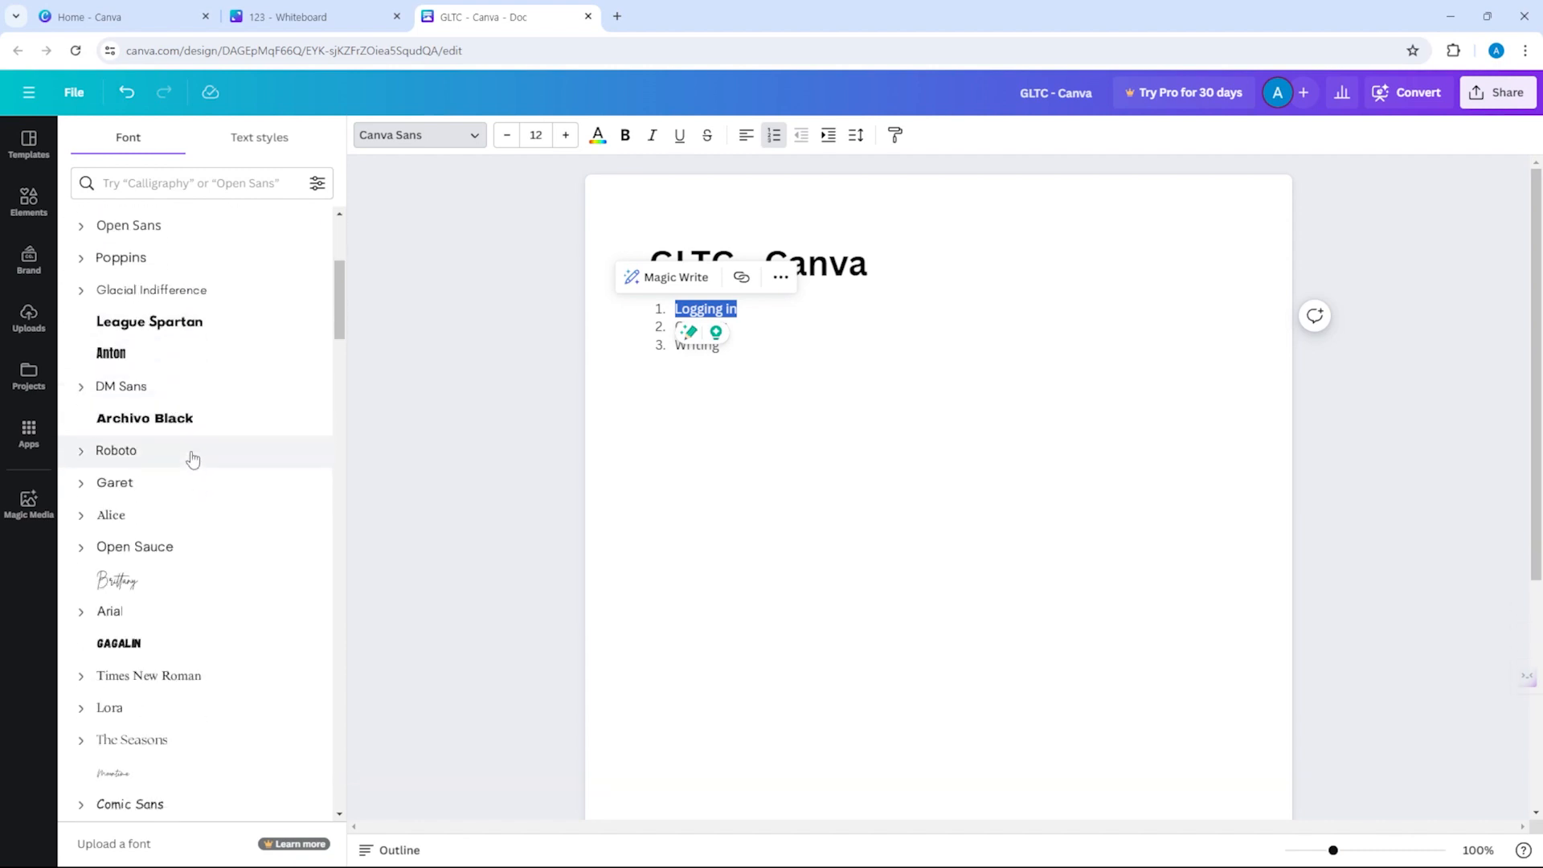
click(216, 534)
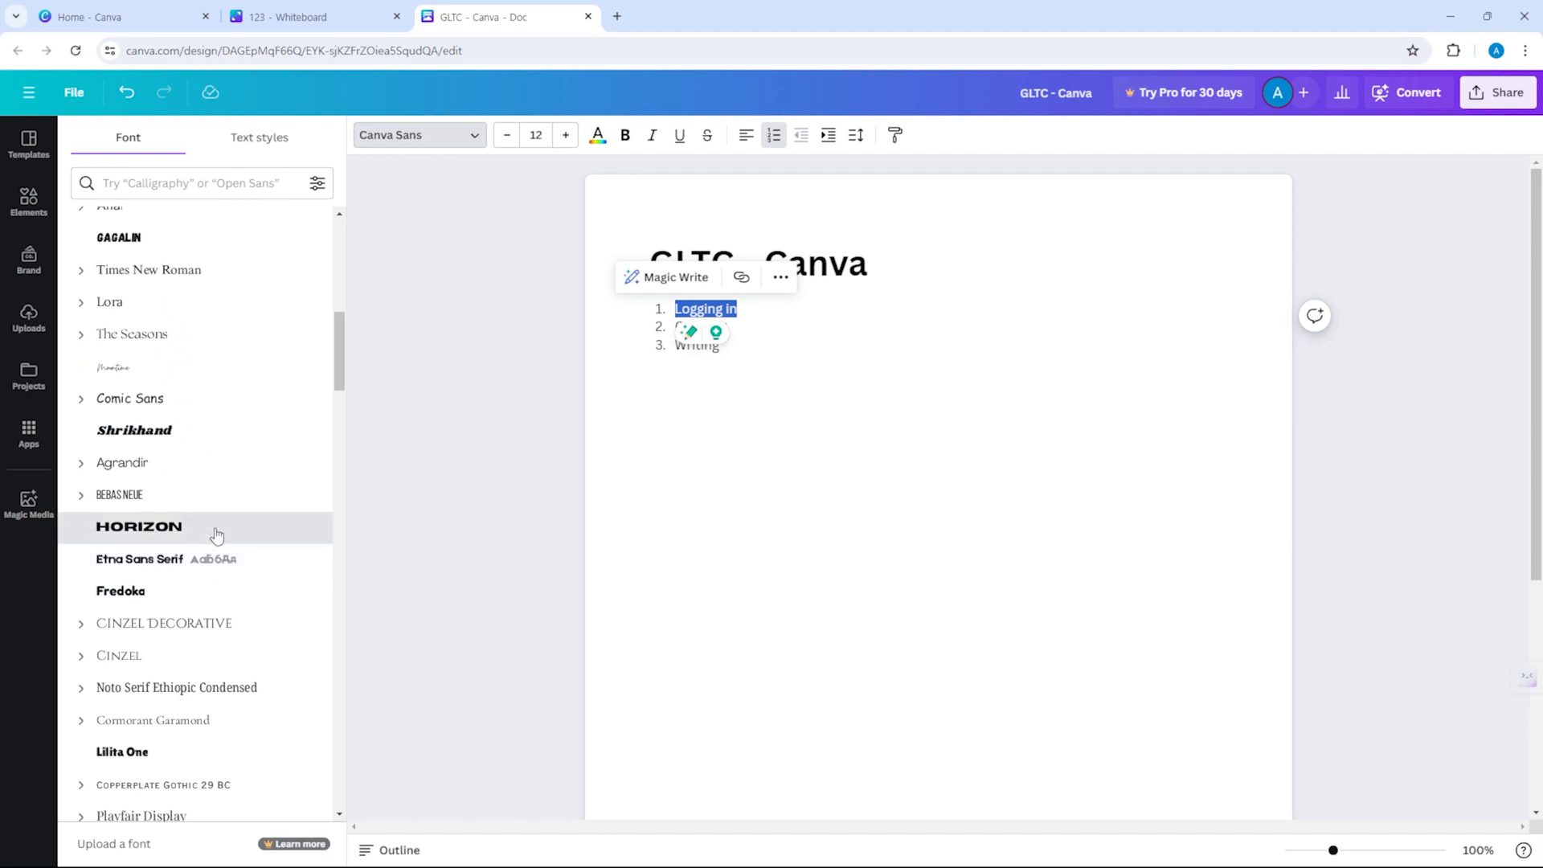
click(728, 310)
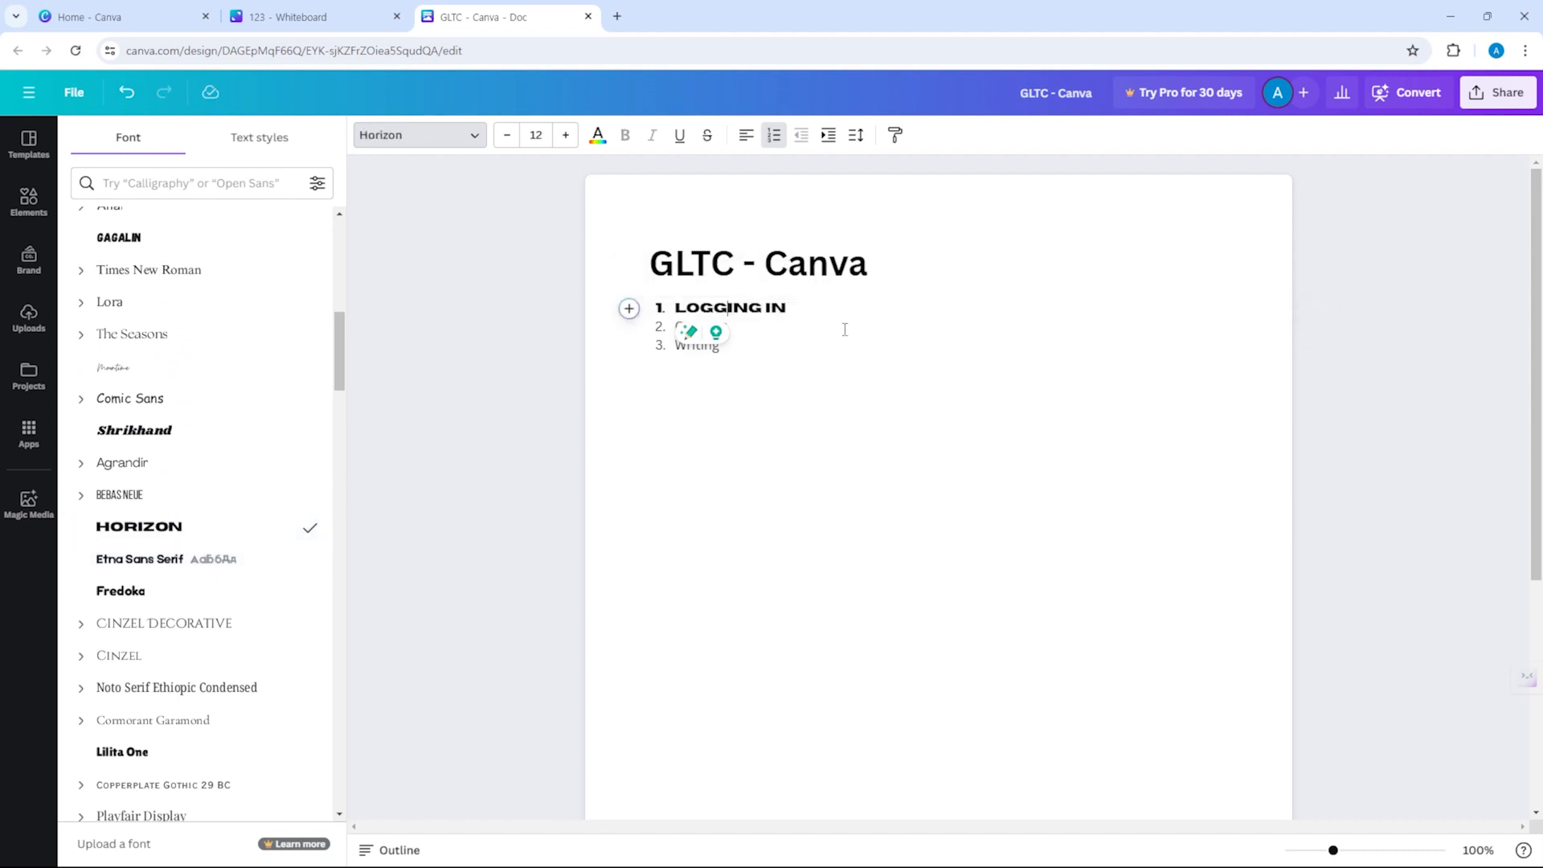
Increase the font size of the word "Logging" in the first list item to 20.
scroll(241, 287, up, 9)
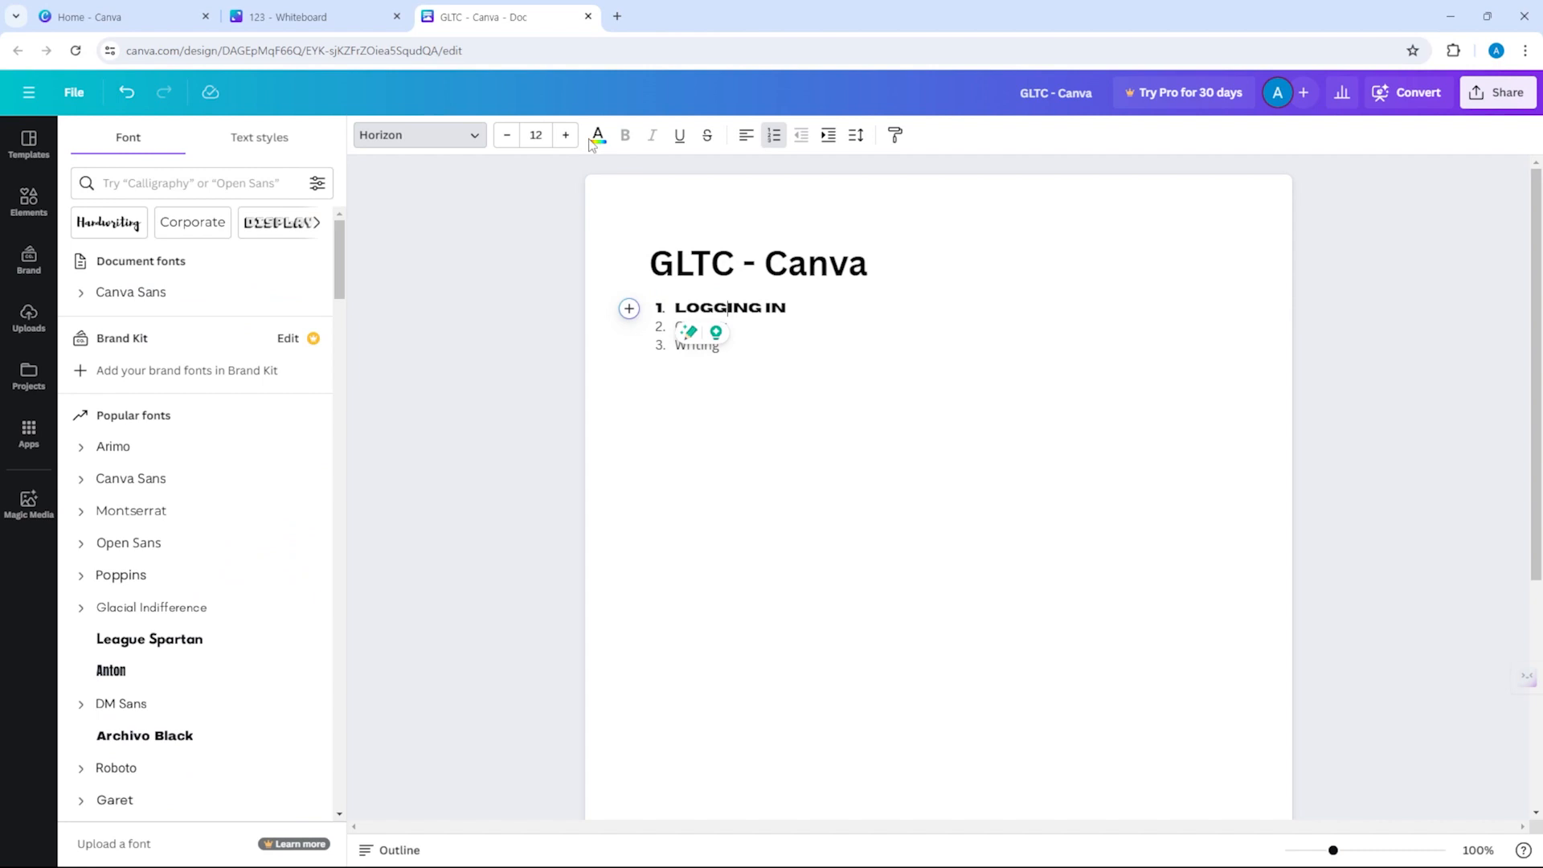
click(711, 314)
double_click(711, 313)
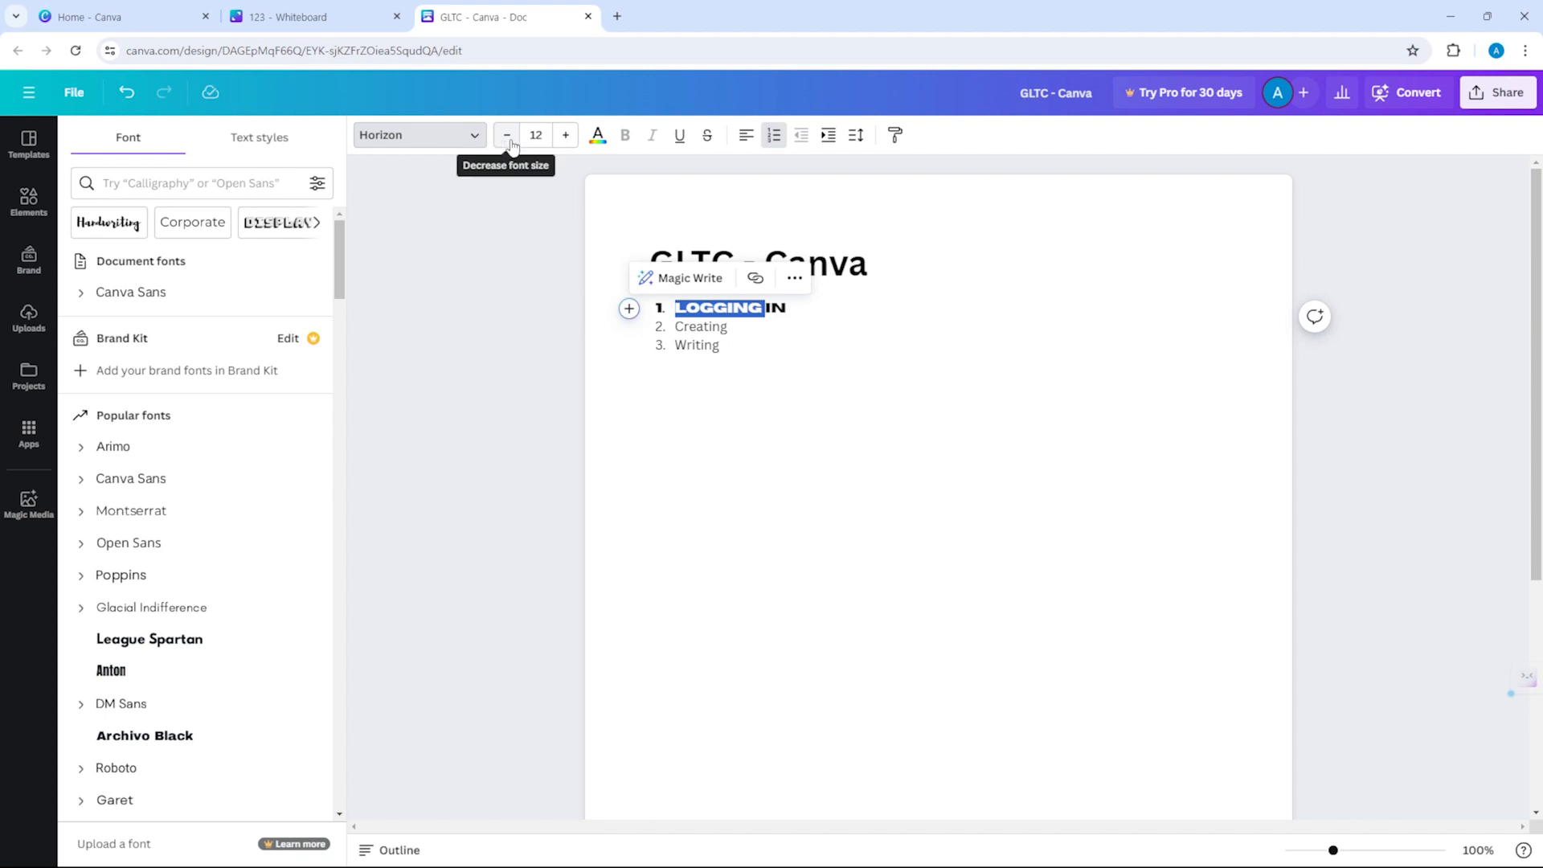
click(566, 137)
click(567, 137)
click(567, 136)
click(567, 137)
click(567, 137)
click(567, 136)
click(567, 137)
click(566, 137)
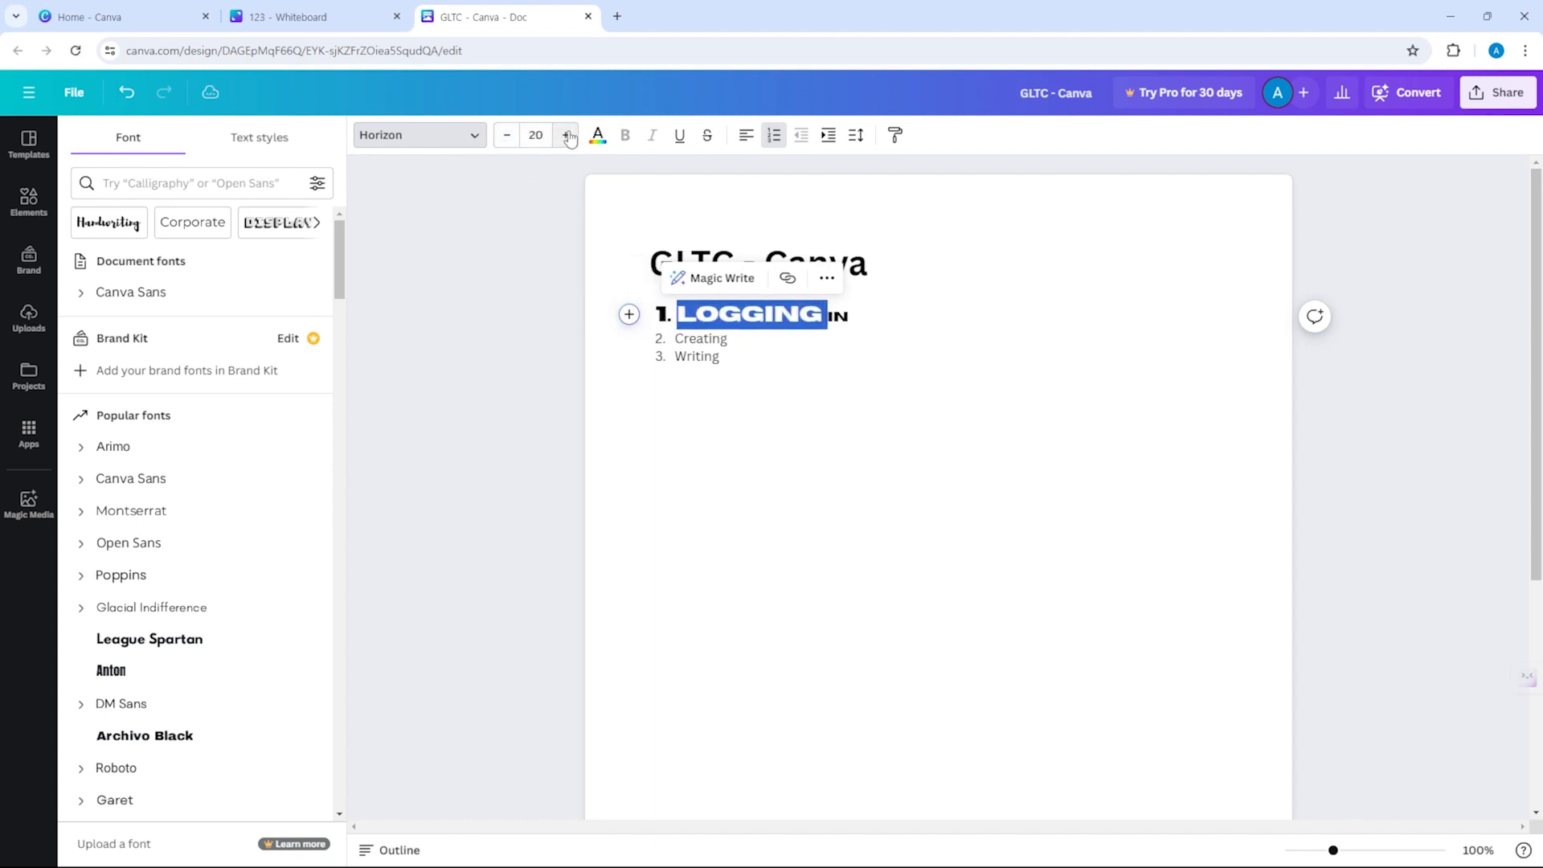
Color the word "Logging" in the first list item red.
click(597, 147)
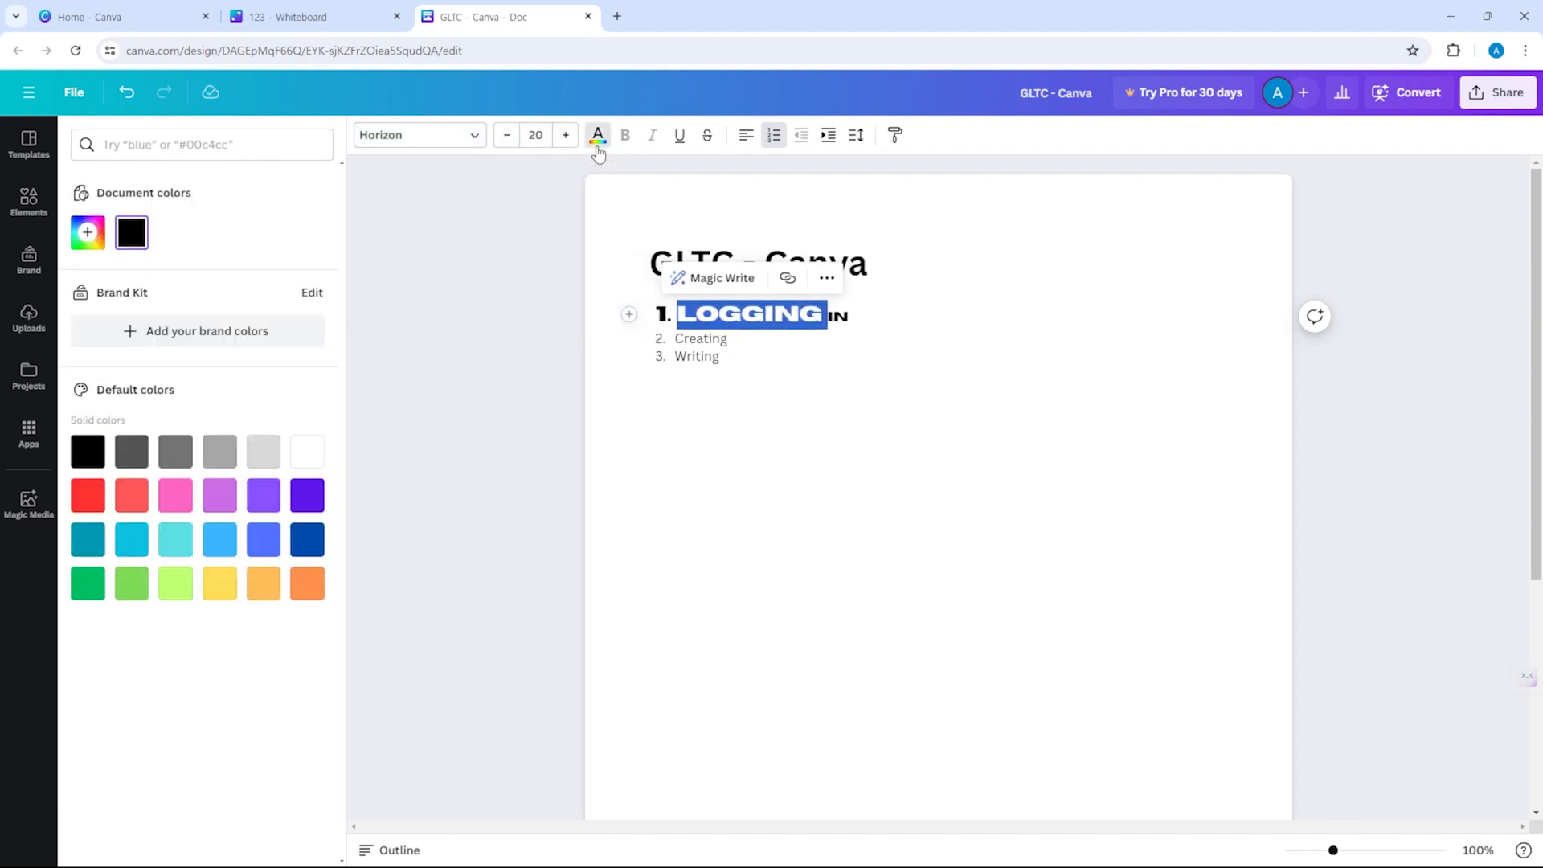
click(90, 505)
click(696, 319)
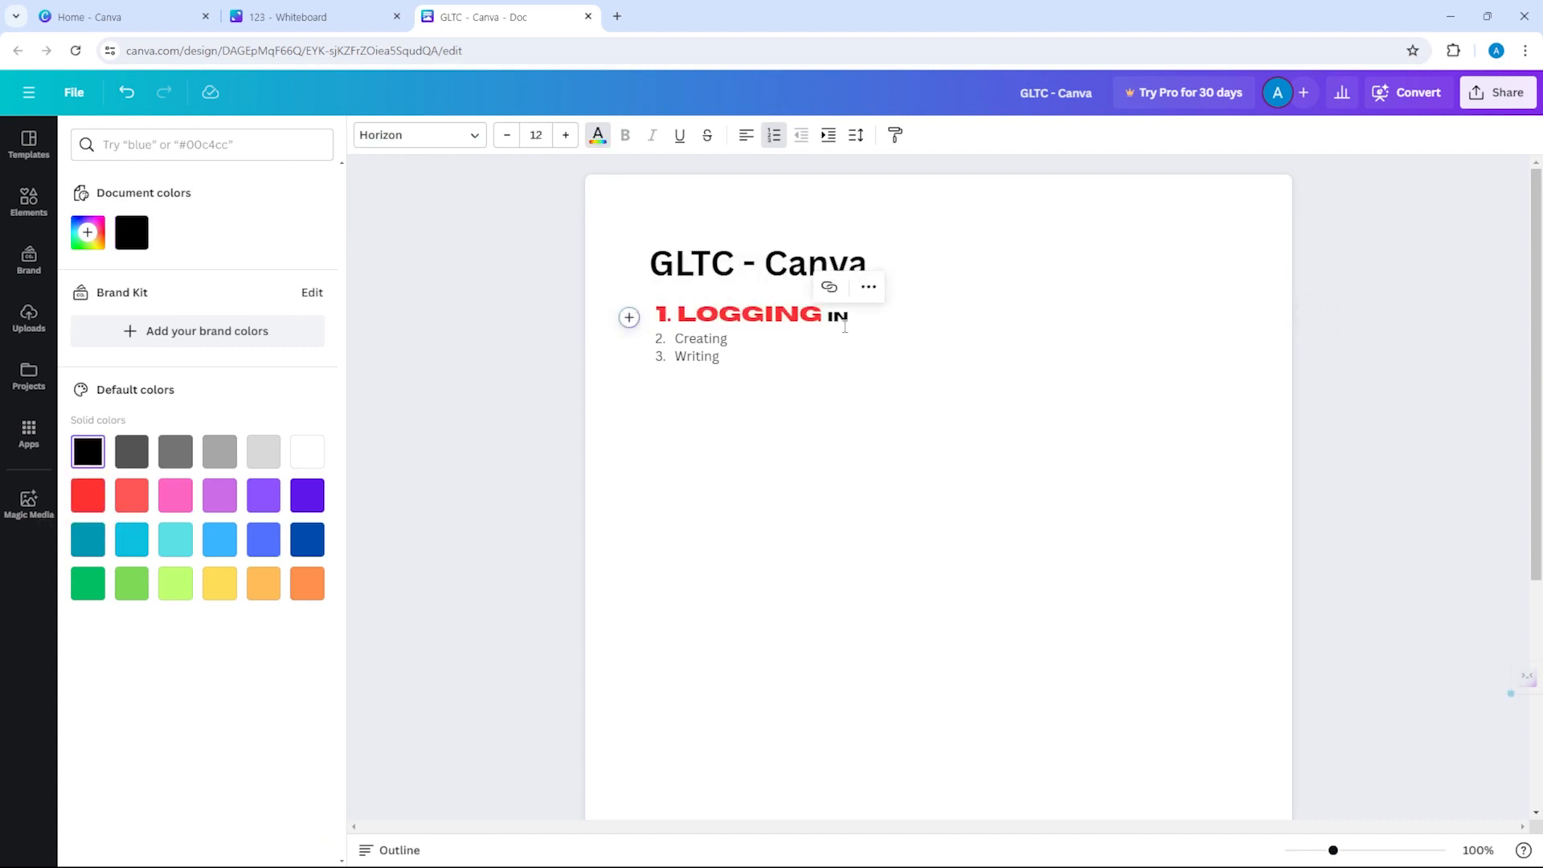
Format the list item "Writing" as bold, italic, underlined and struck through.
double_click(724, 348)
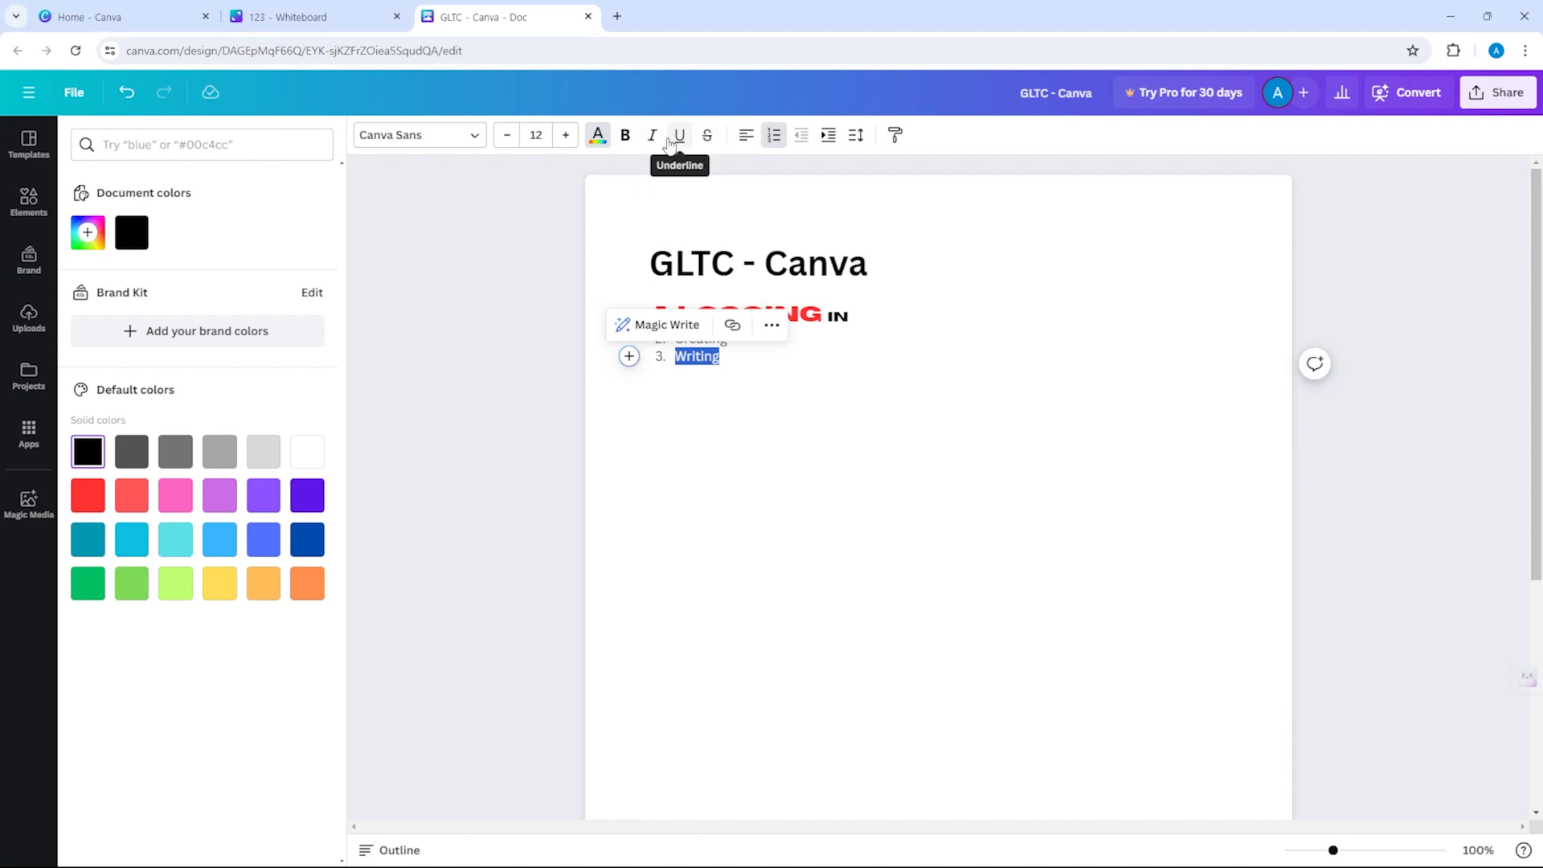
click(625, 135)
click(655, 135)
click(679, 135)
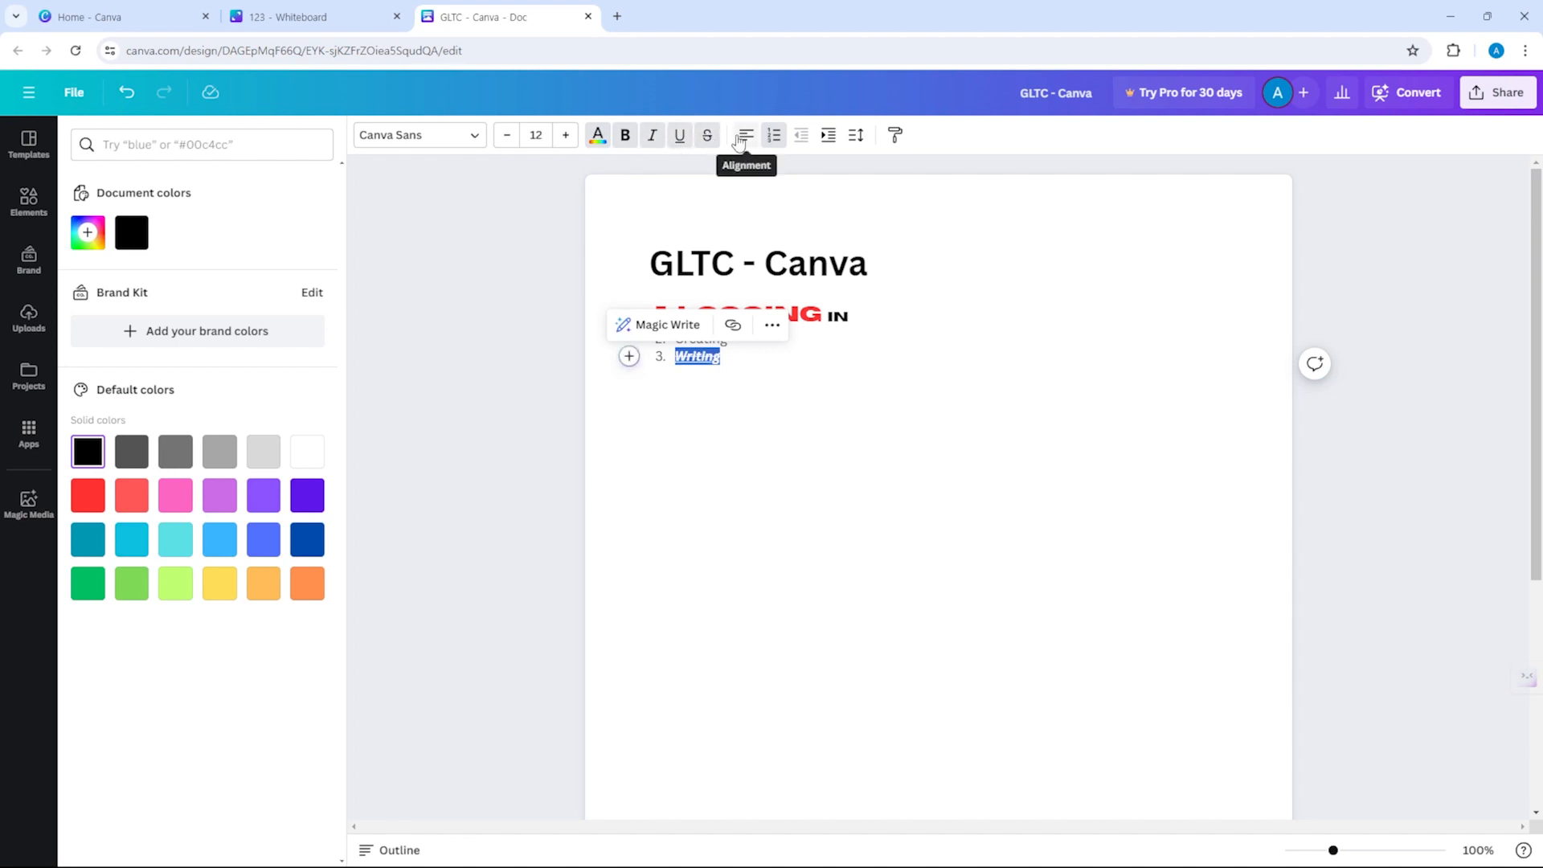
Cycle the alignment of the "Writing" item through the available options to justified.
click(740, 140)
click(740, 140)
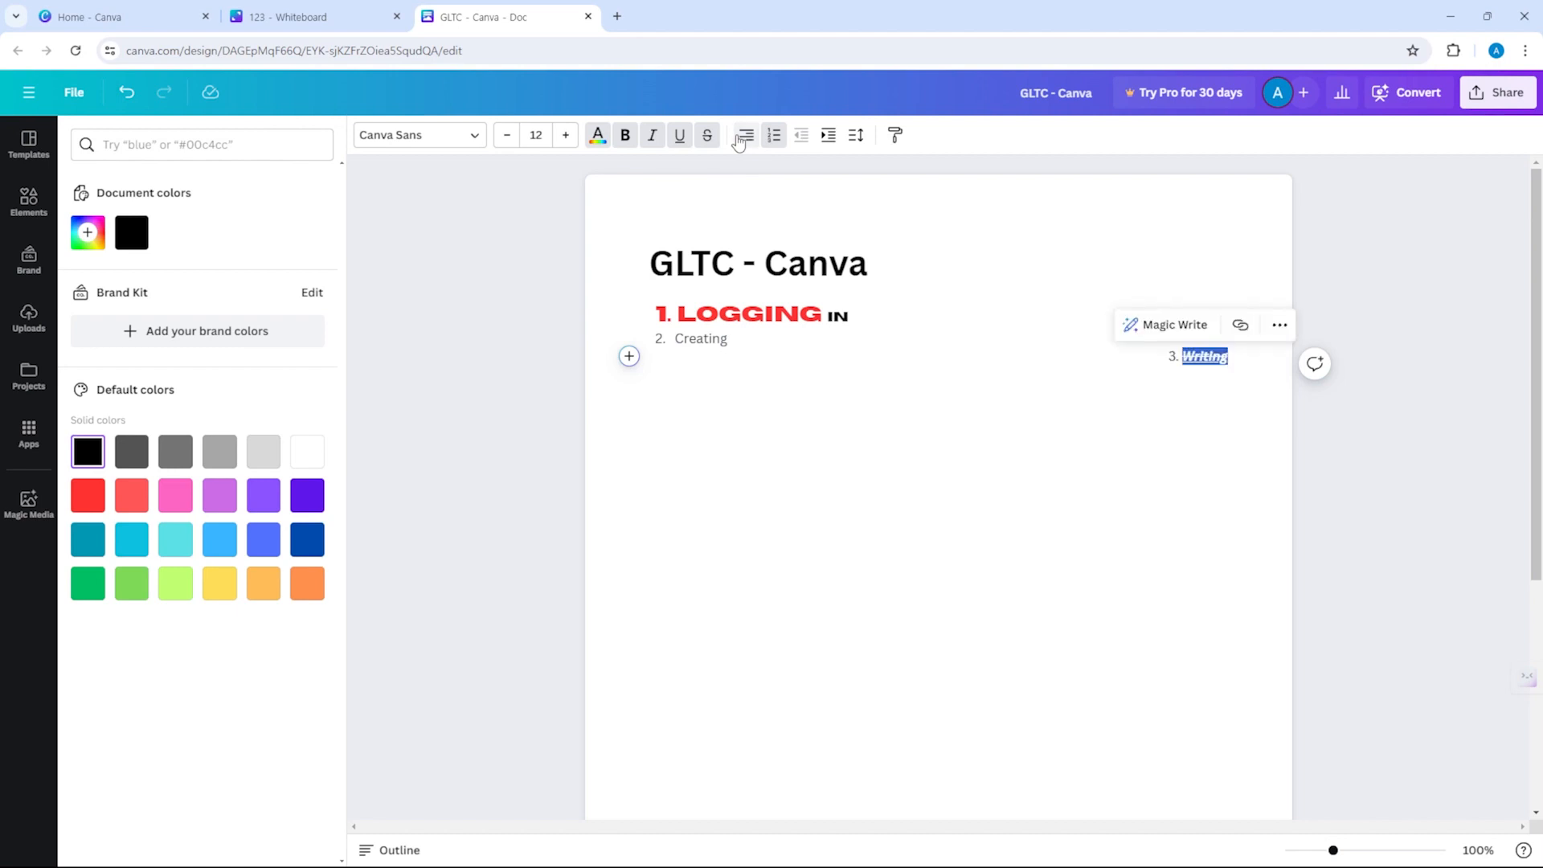
click(740, 139)
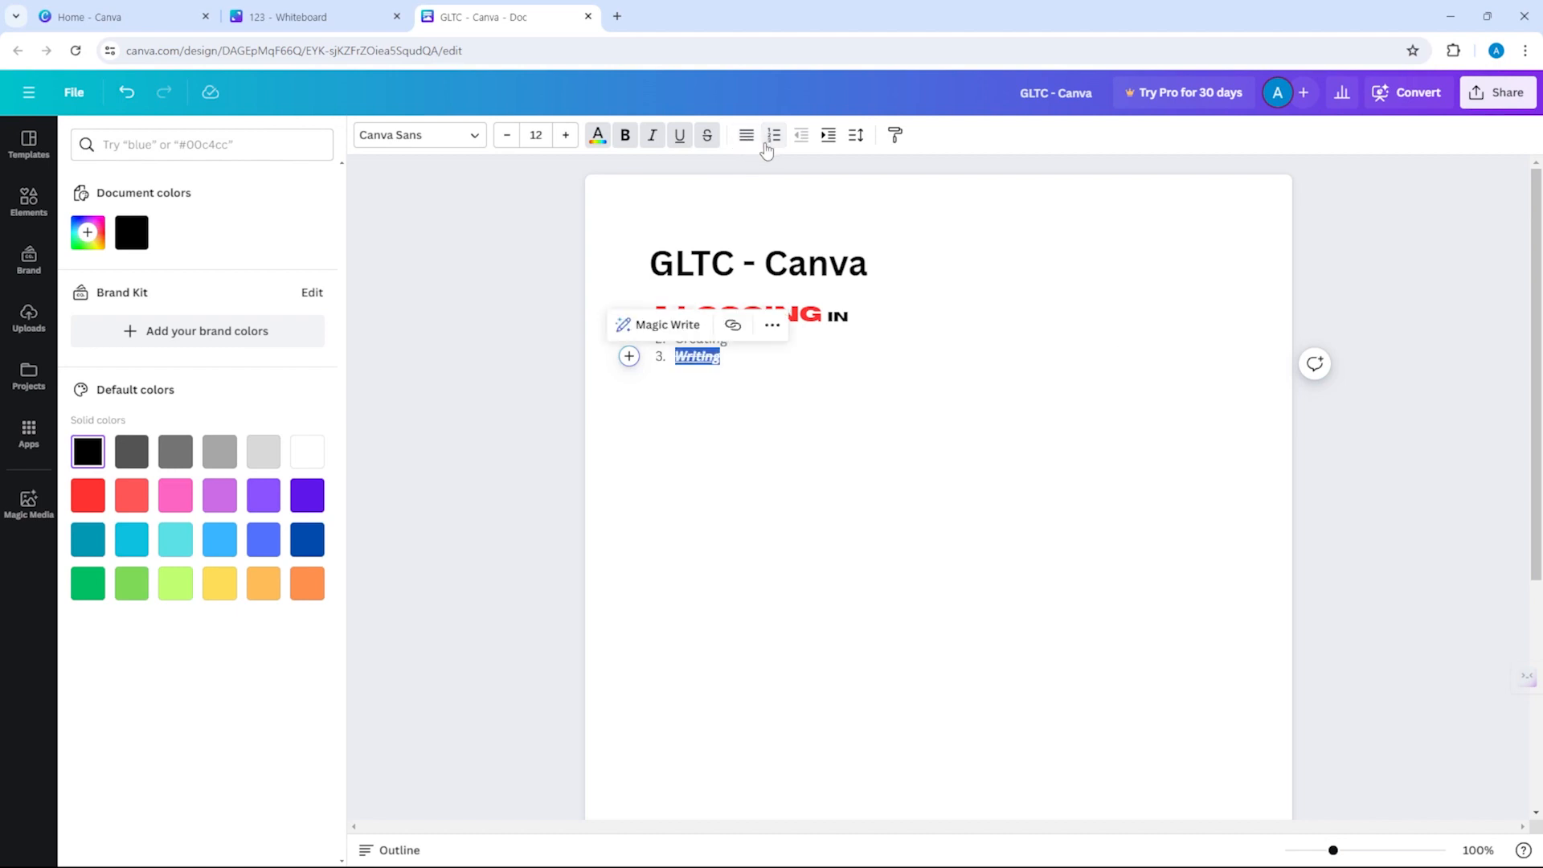
Try the list formats on "Writing", switching it between plain text, bulleted and numbered, ending on numbered.
click(774, 147)
click(774, 138)
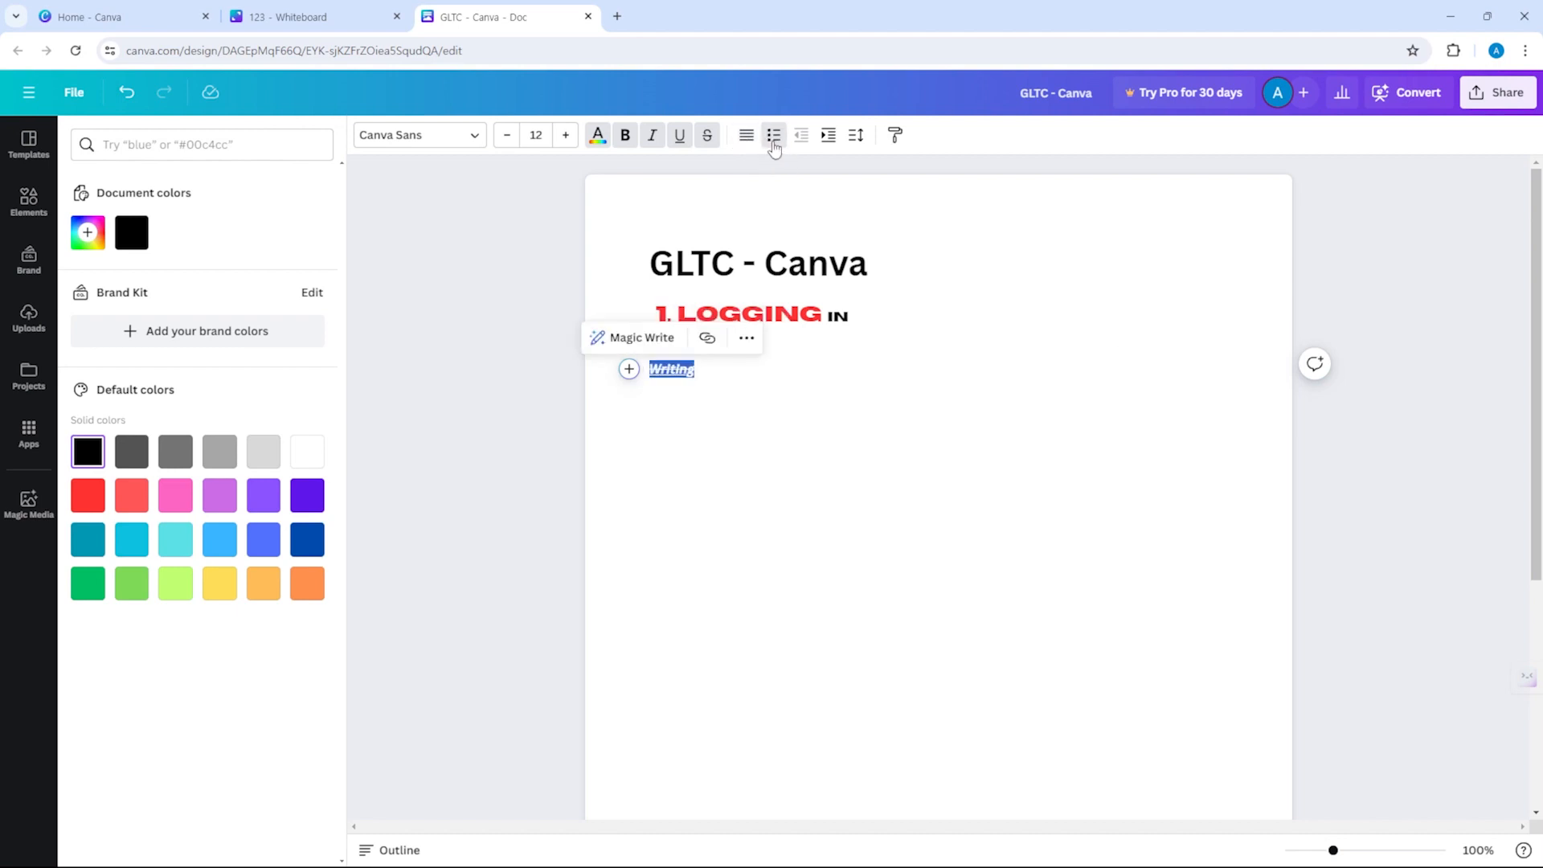
click(774, 138)
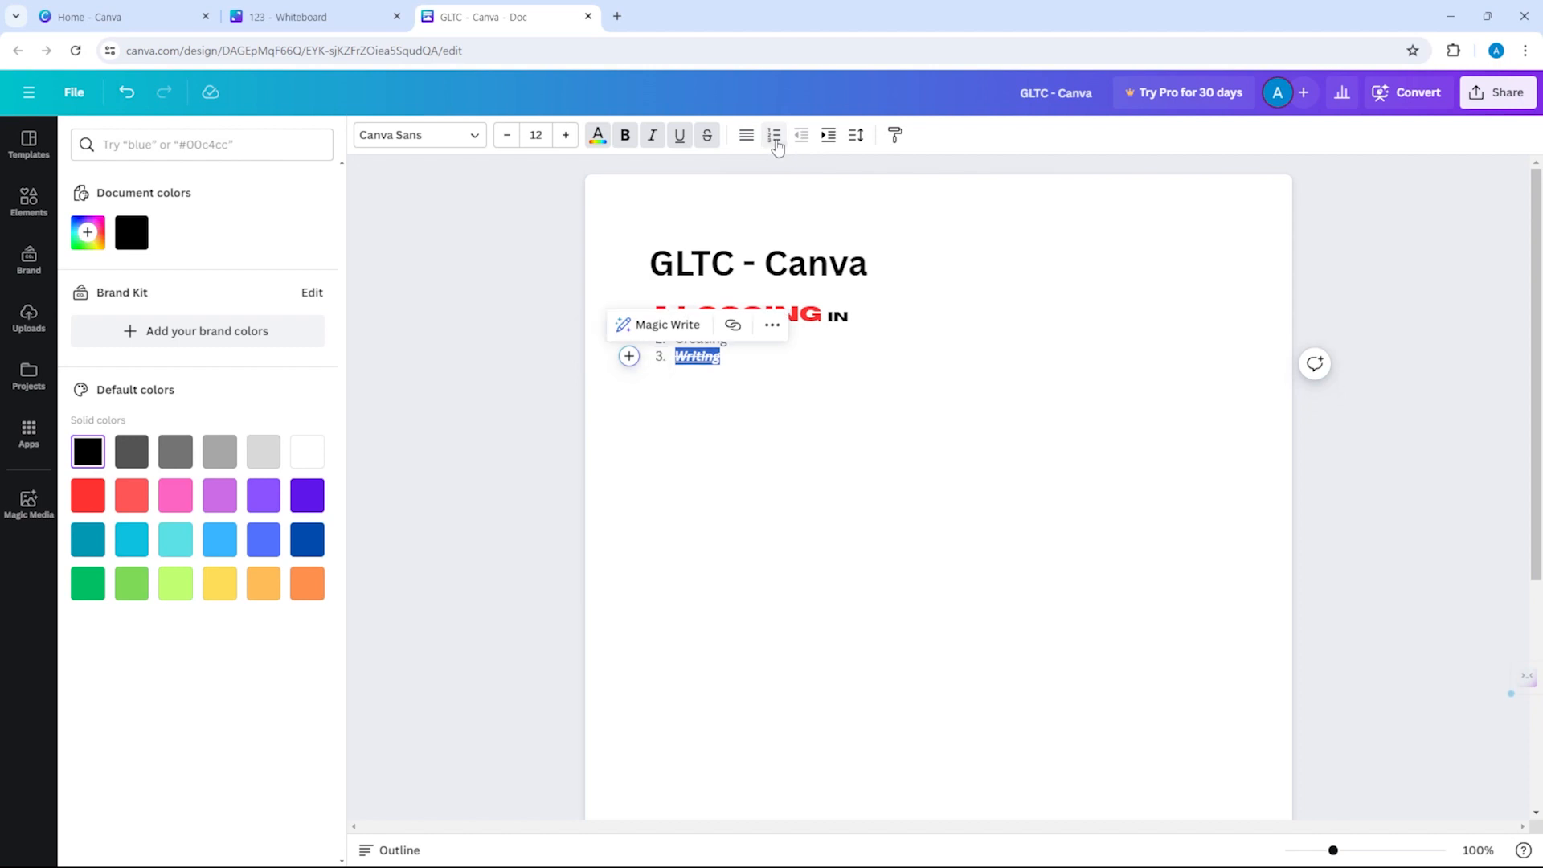
click(775, 141)
click(776, 142)
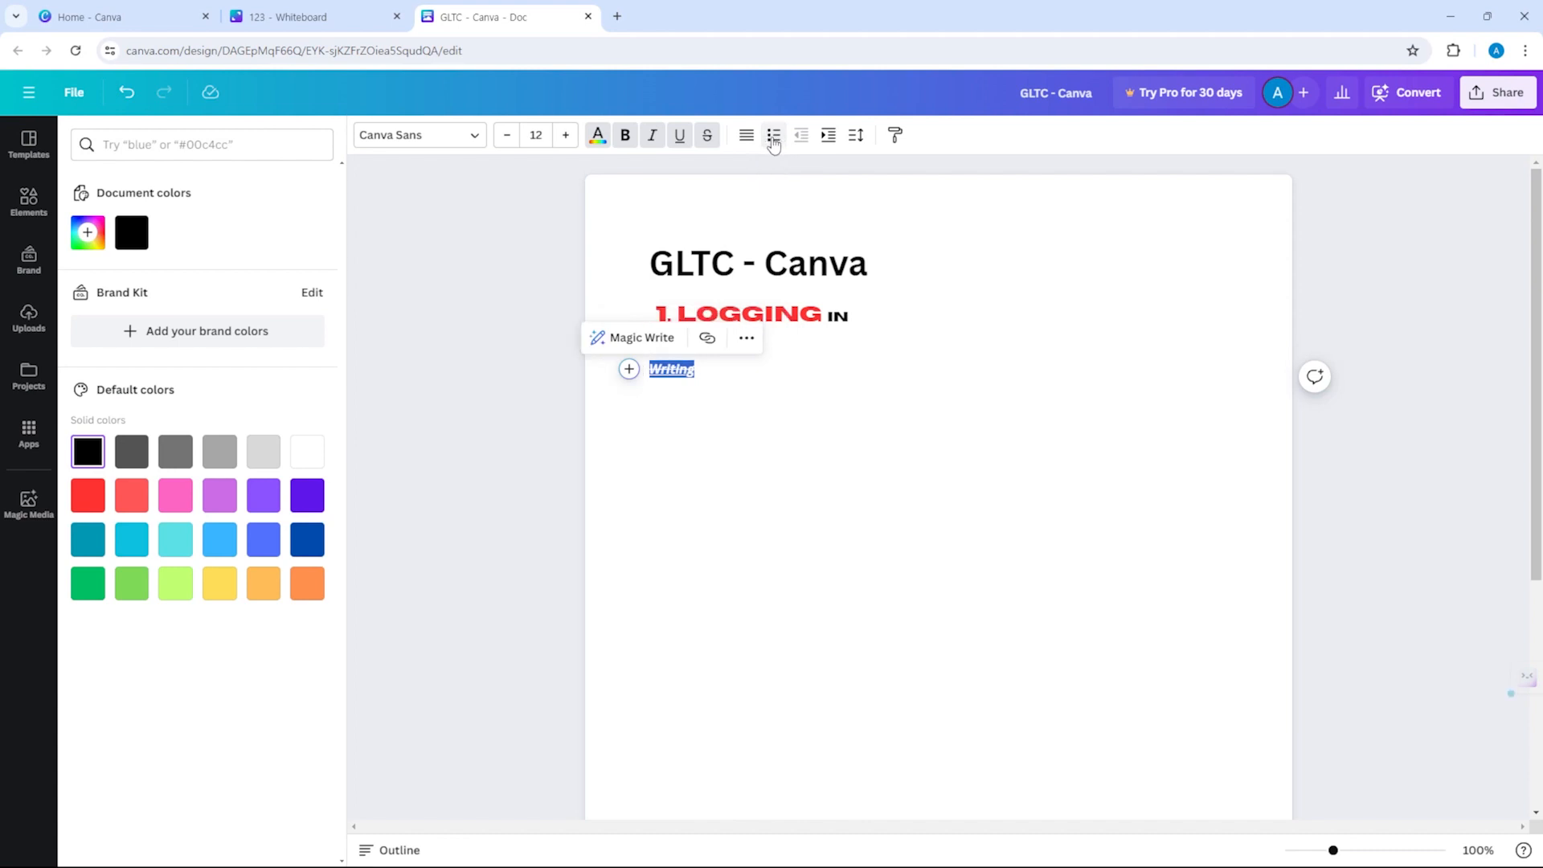
click(773, 141)
click(774, 142)
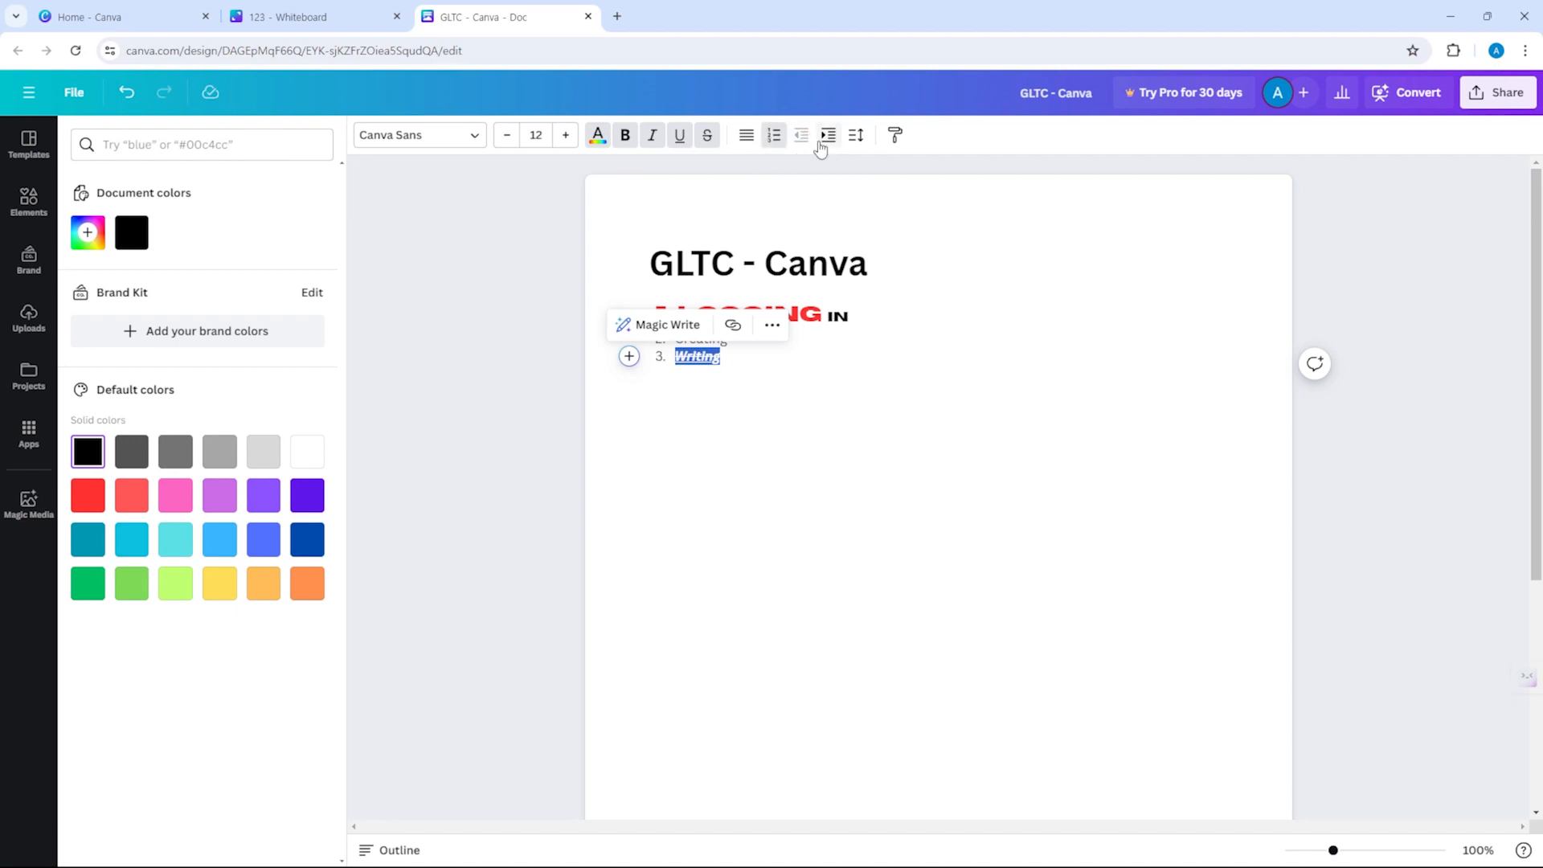
Try increasing and decreasing the indent of the "Writing" item and open its letter and line spacing settings.
click(828, 135)
click(795, 137)
click(850, 143)
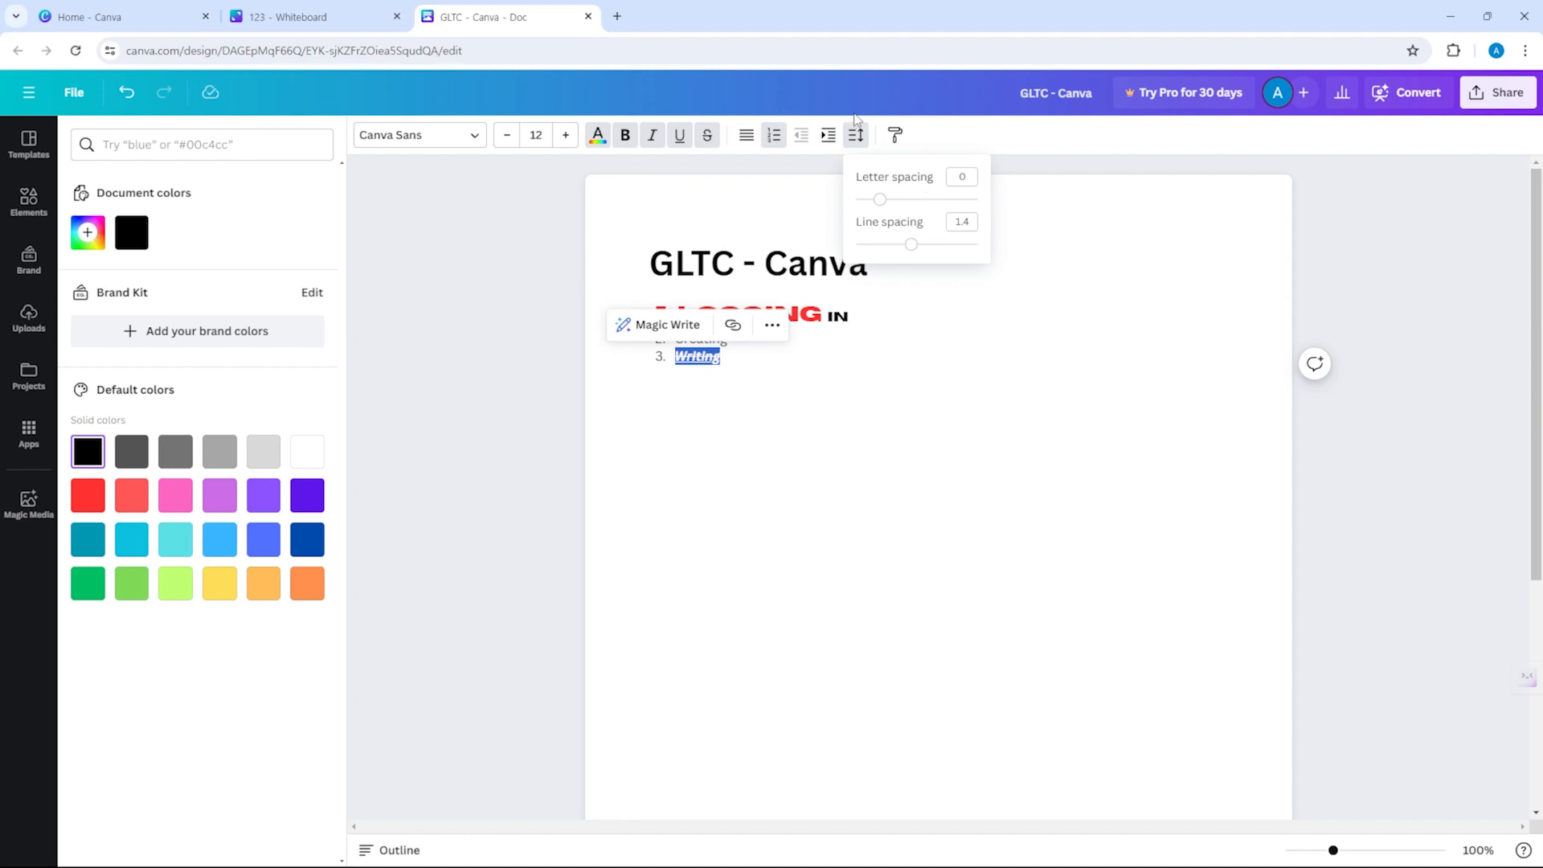
Try copying the style of "Writing" onto the word "Logging" in the first list item and undo it.
click(893, 135)
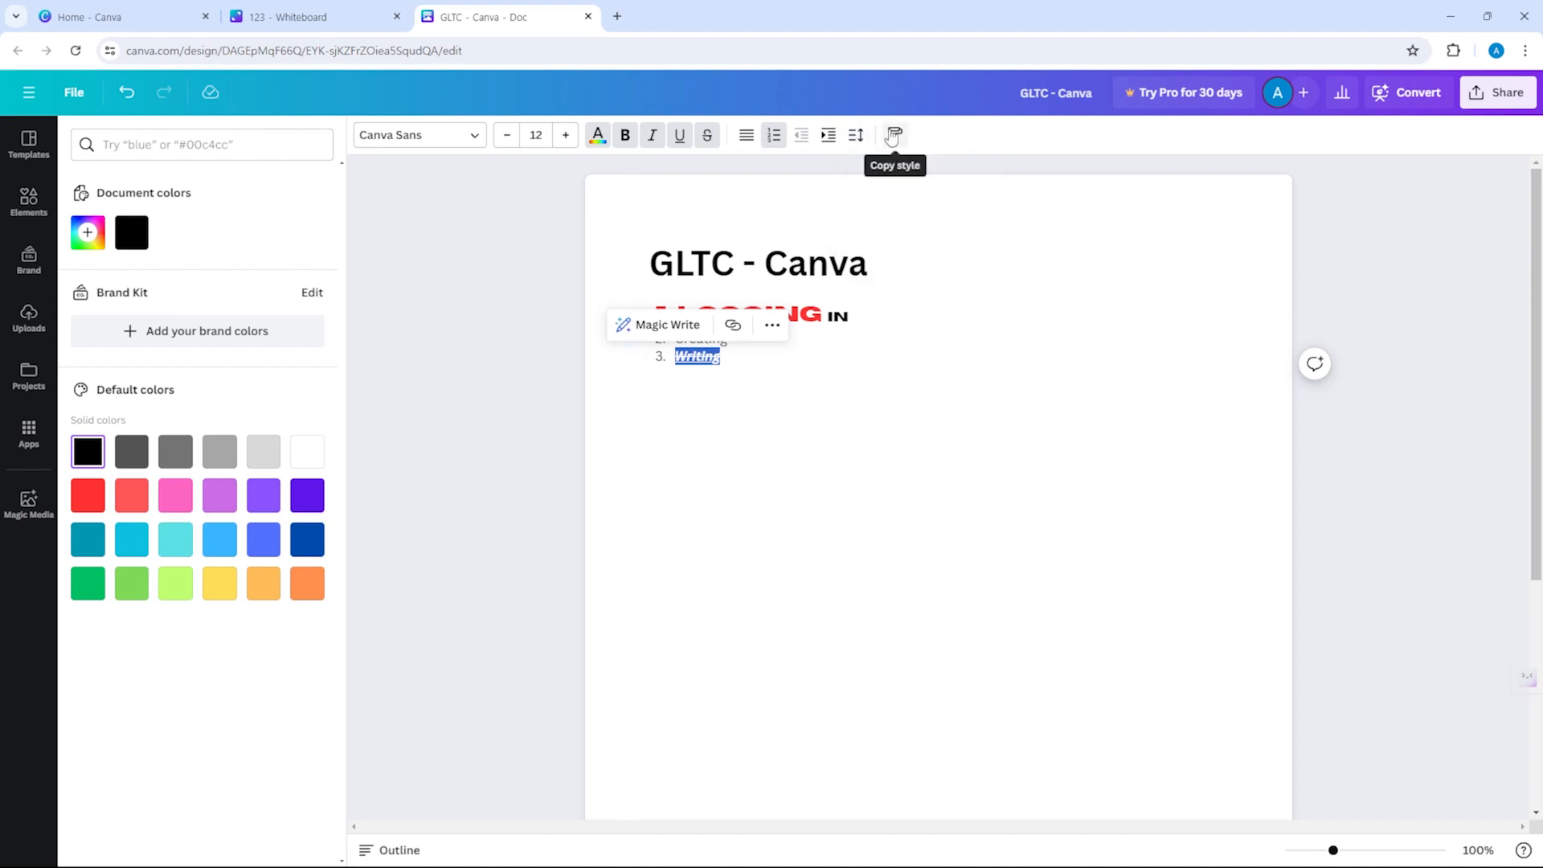
click(769, 313)
drag(679, 313, 818, 306)
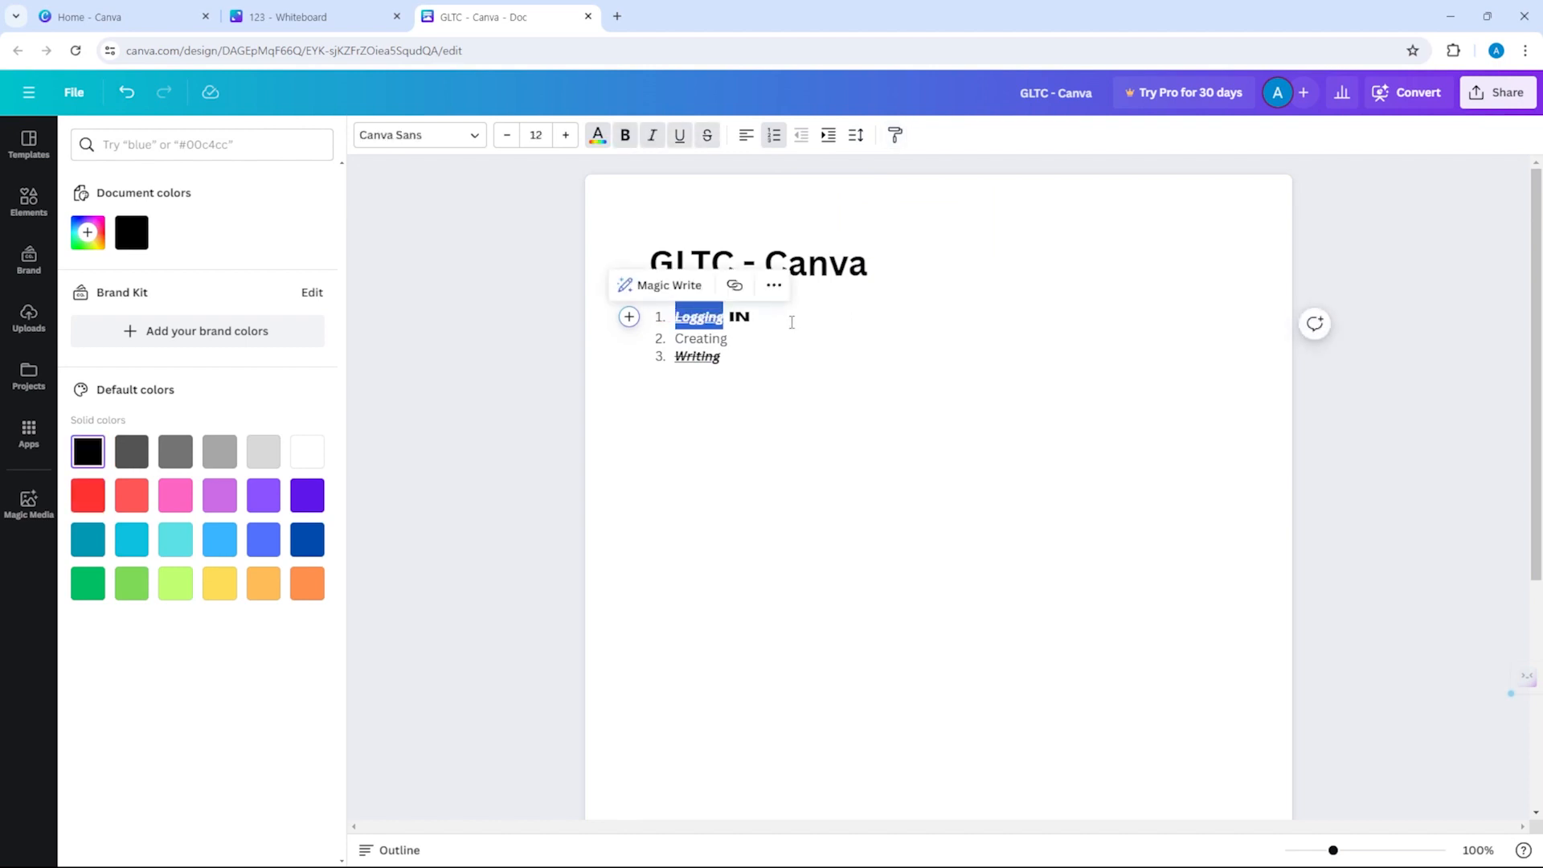
key(ctrl+z)
Copy the style of "Logging" and apply it to the "Writing" list item.
click(894, 135)
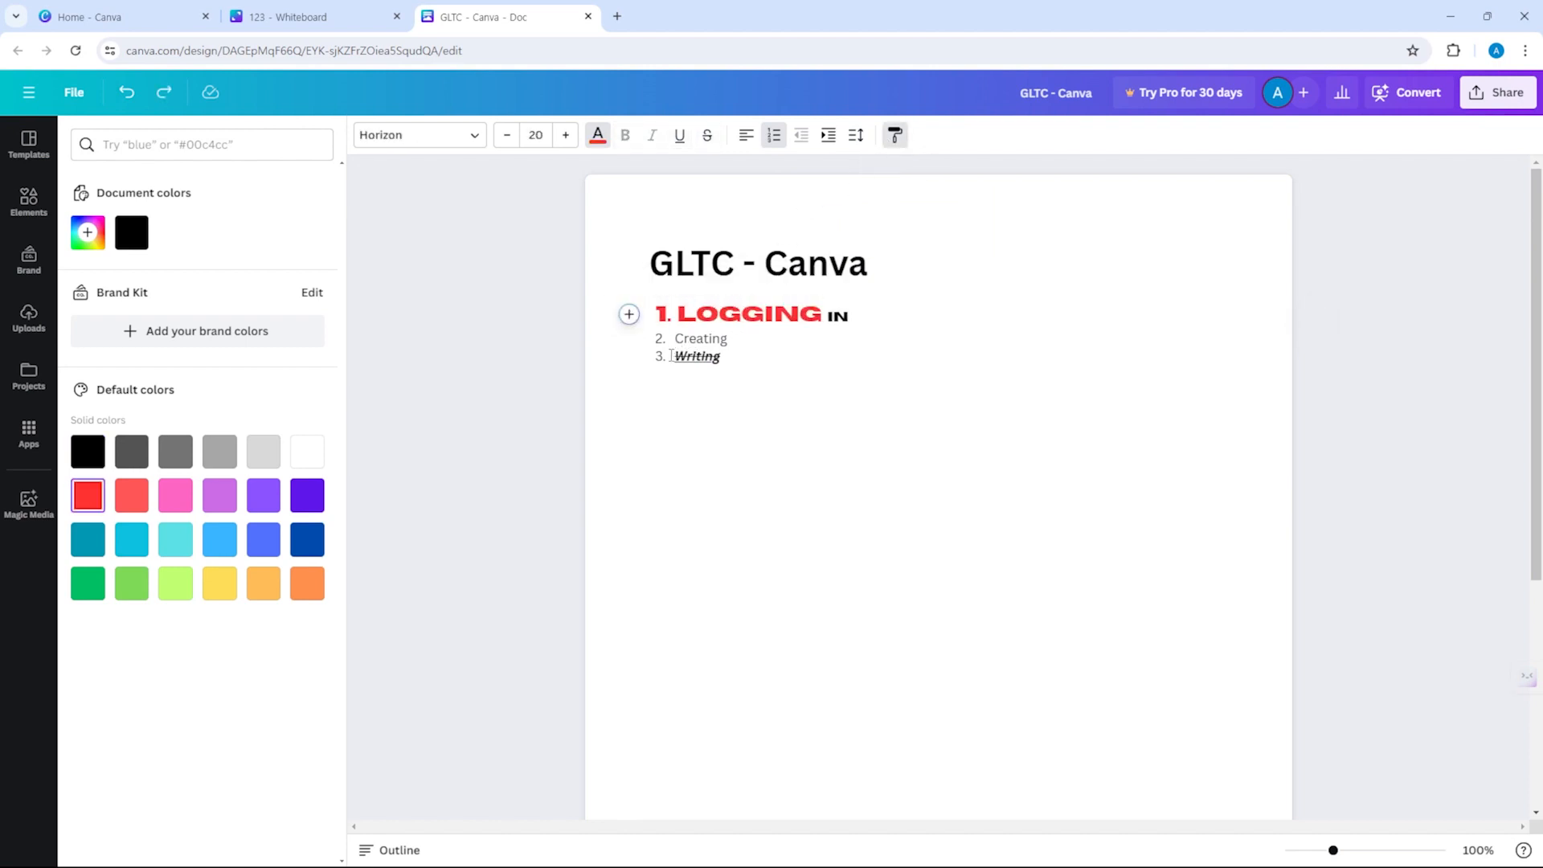
drag(676, 356, 792, 362)
click(763, 341)
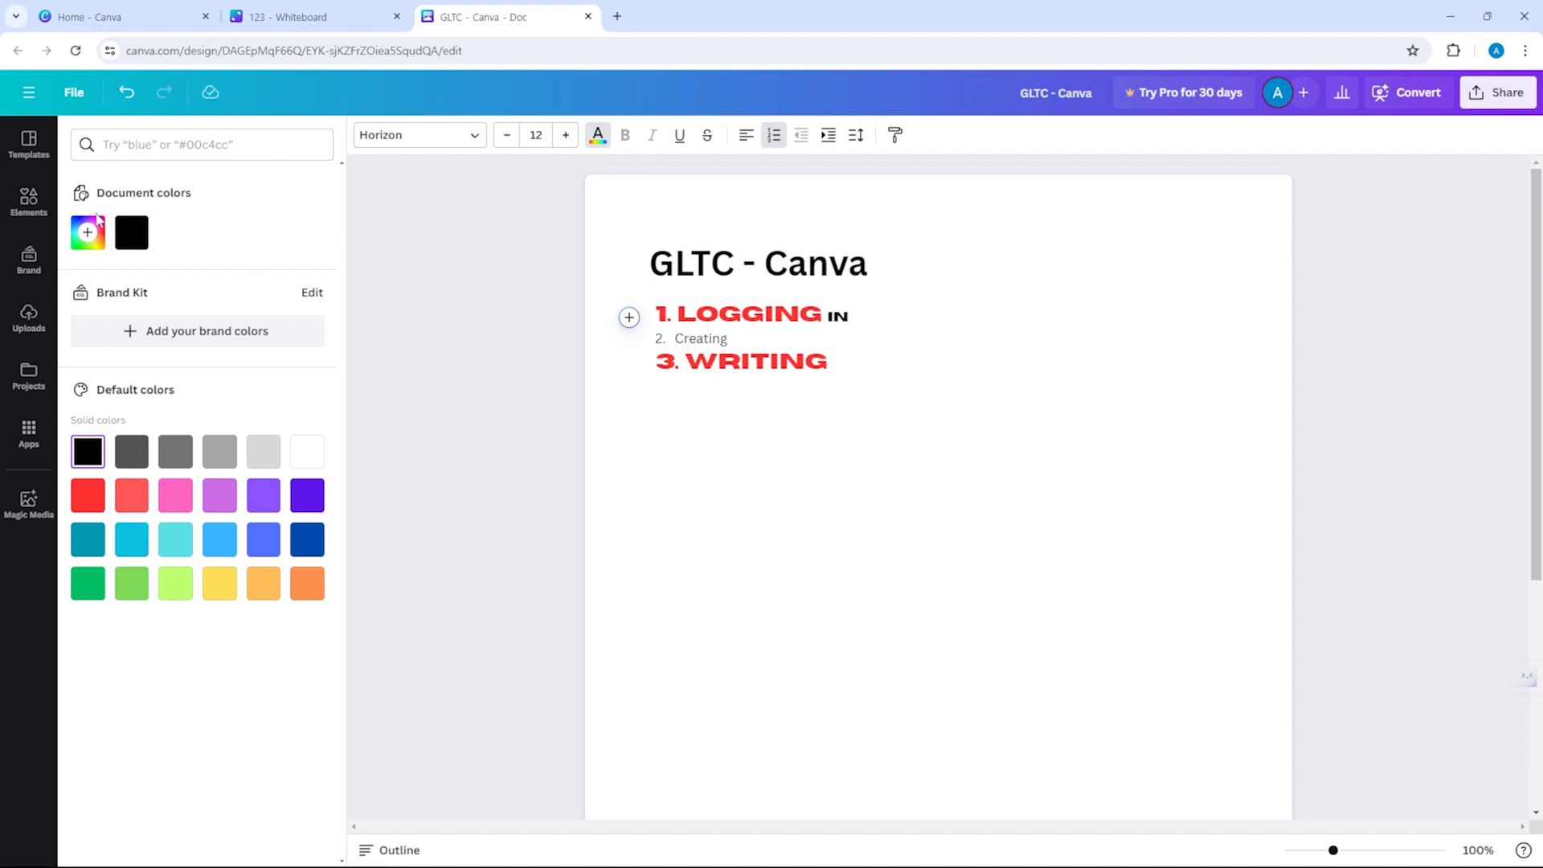
Replace the document with the yellow and black Design Brief doc template and return to its beginning.
click(50, 159)
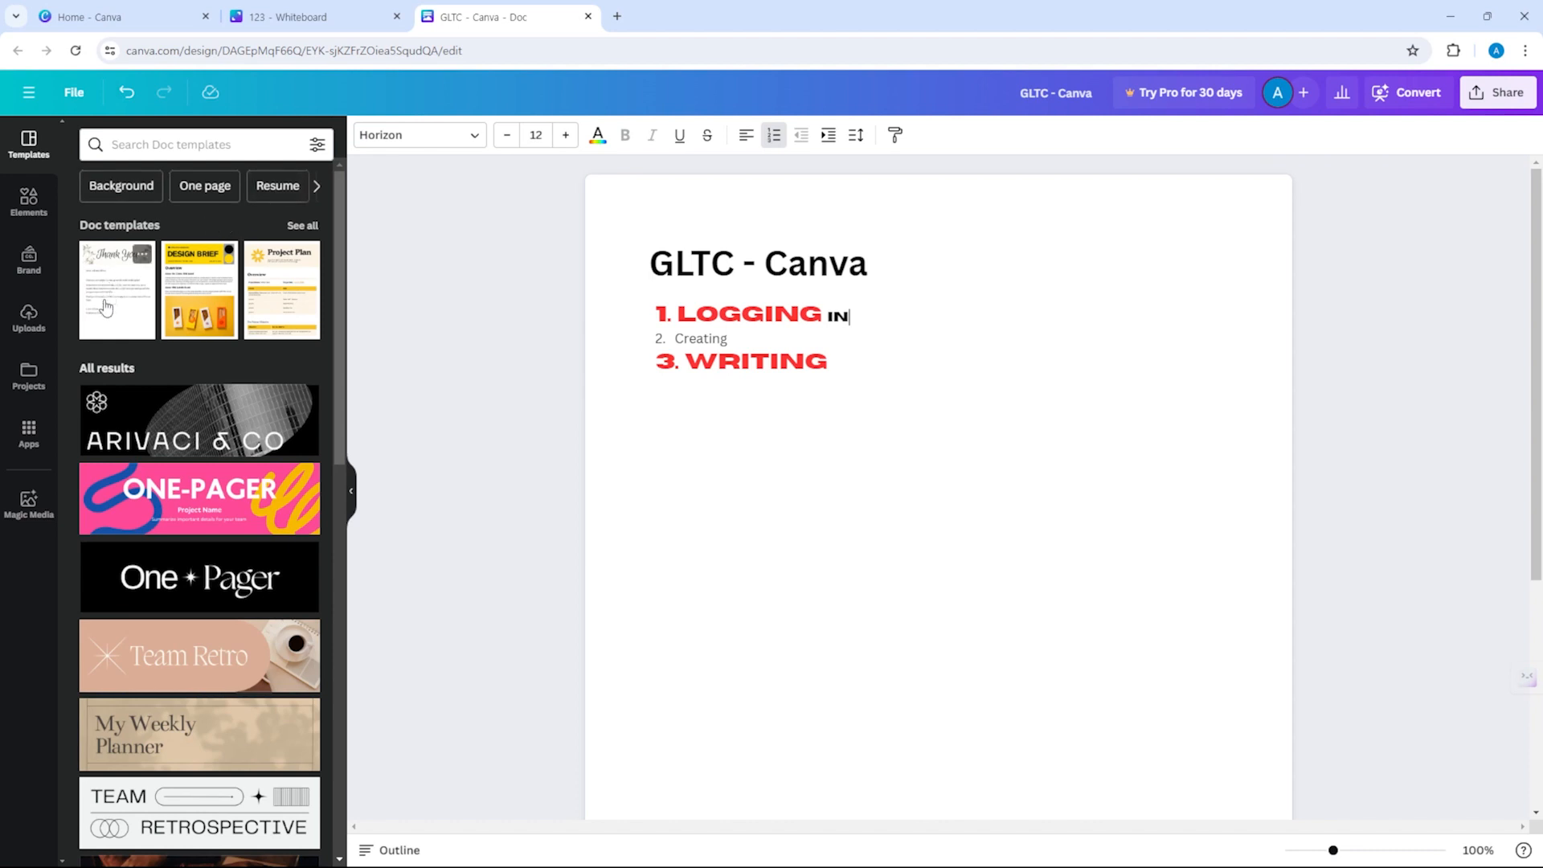
click(169, 287)
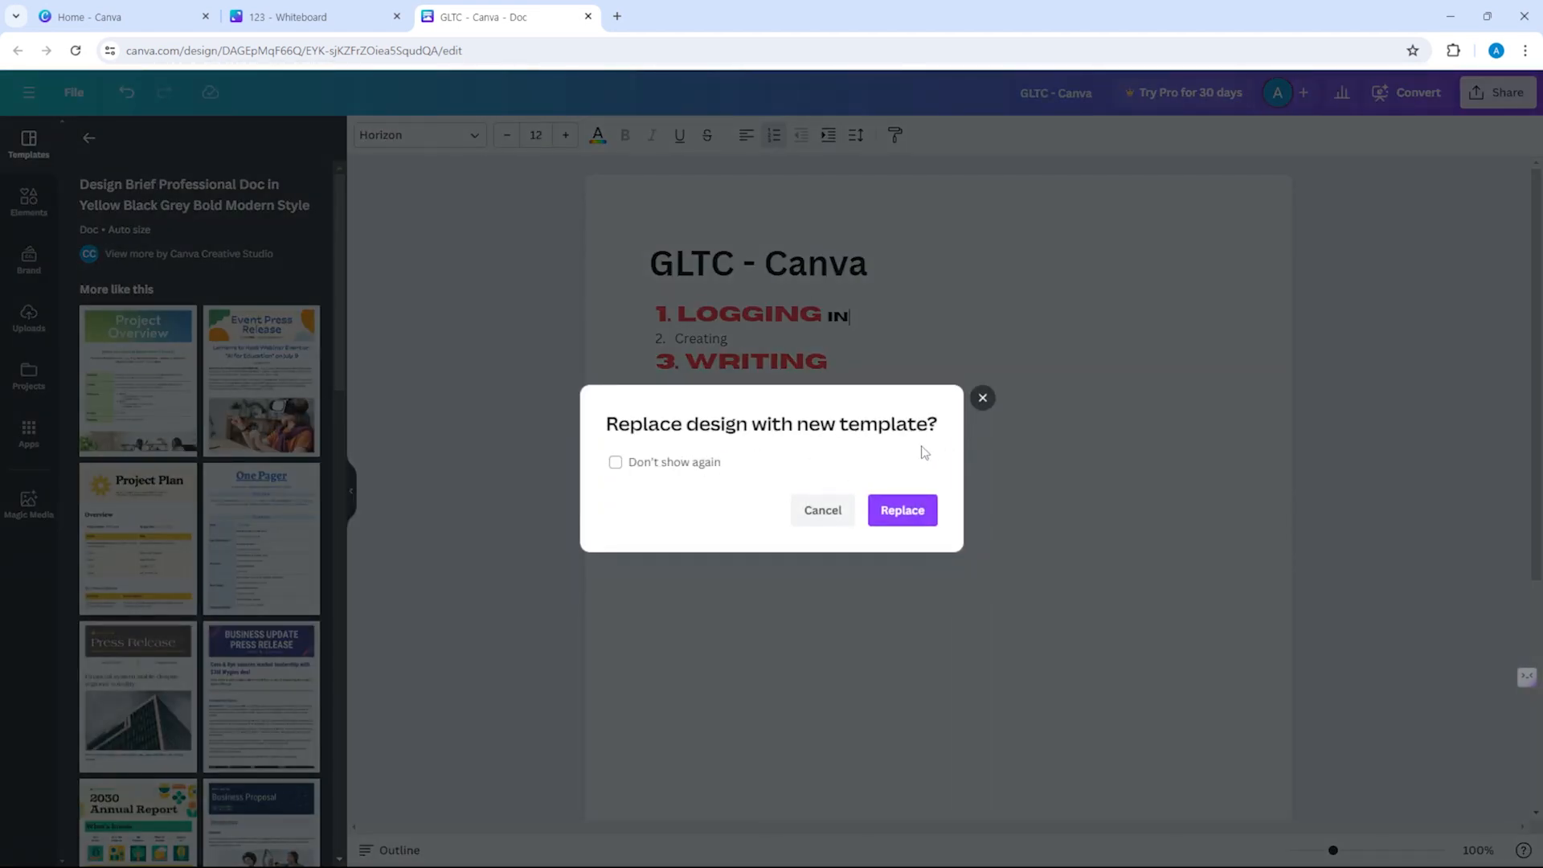
click(902, 509)
scroll(714, 331, up, 20)
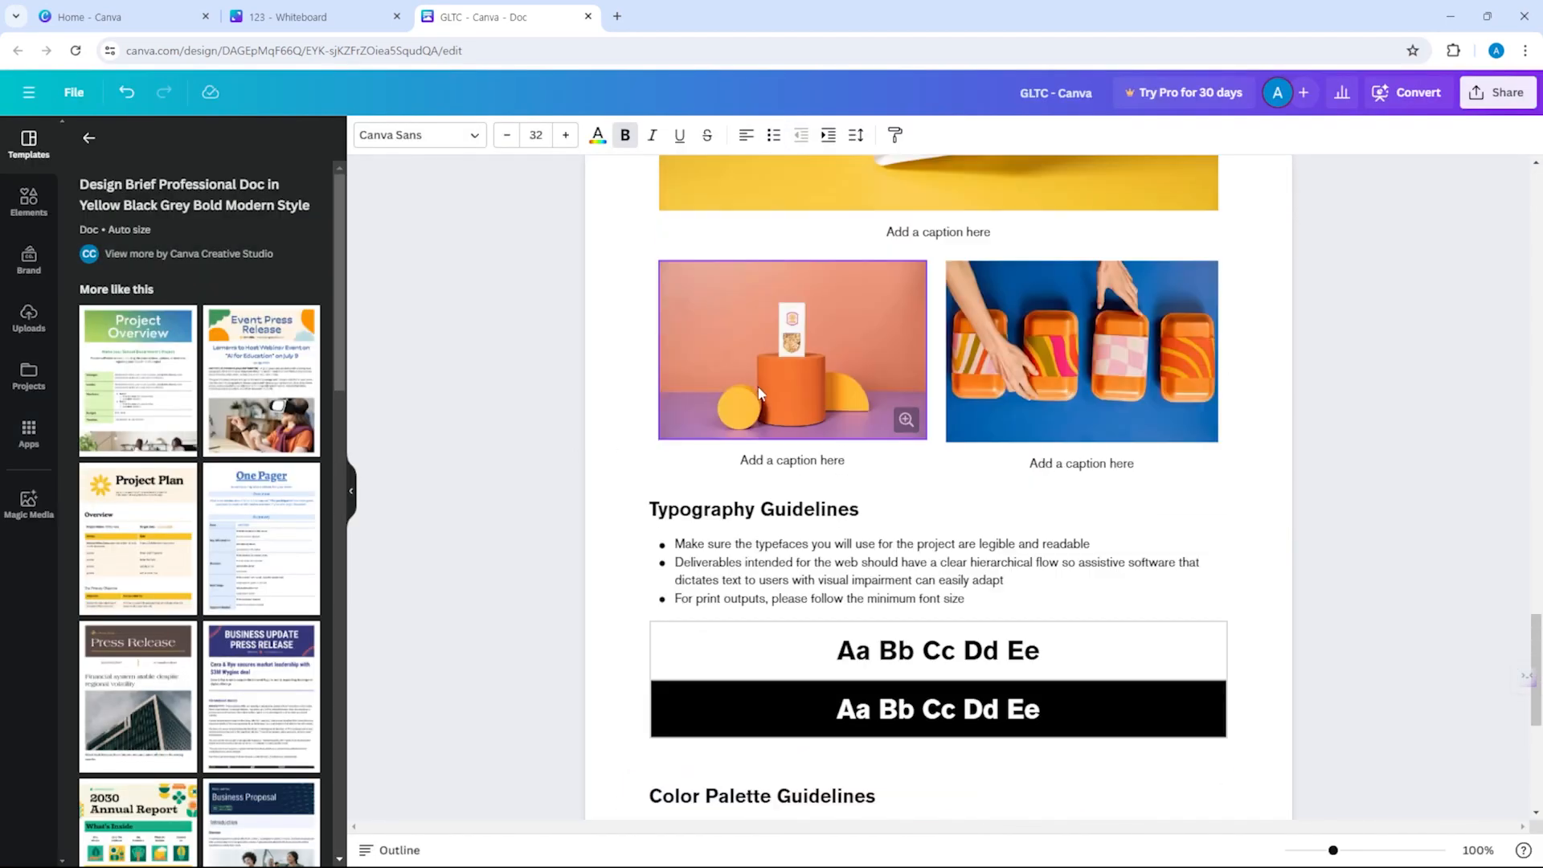
scroll(713, 331, up, 10)
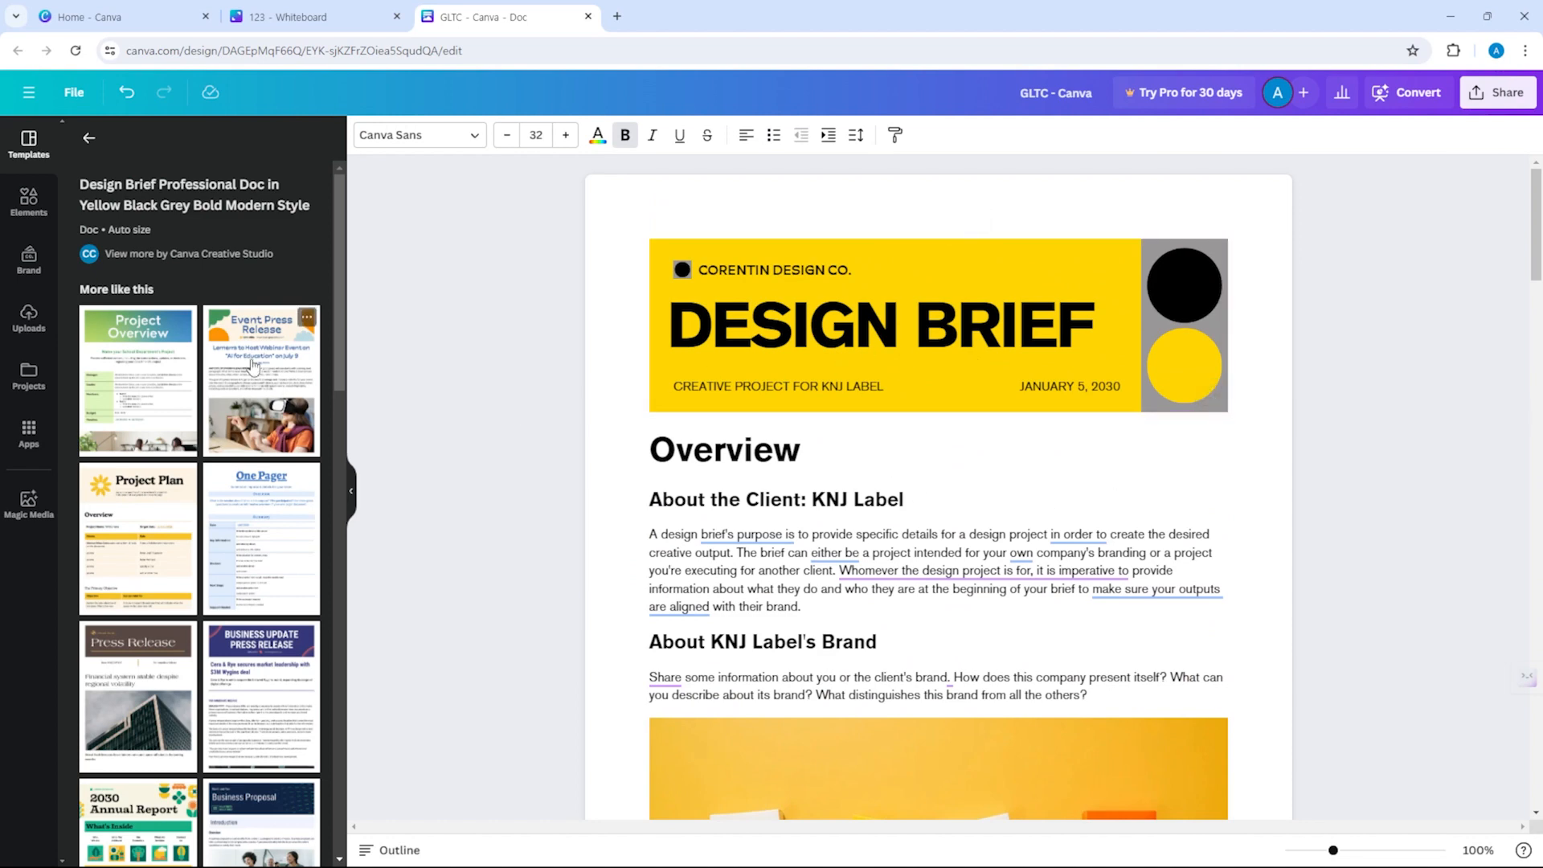
Browse the doc templates and add the black "One Pager" banner to the end of the Design Brief document.
scroll(224, 566, down, 6)
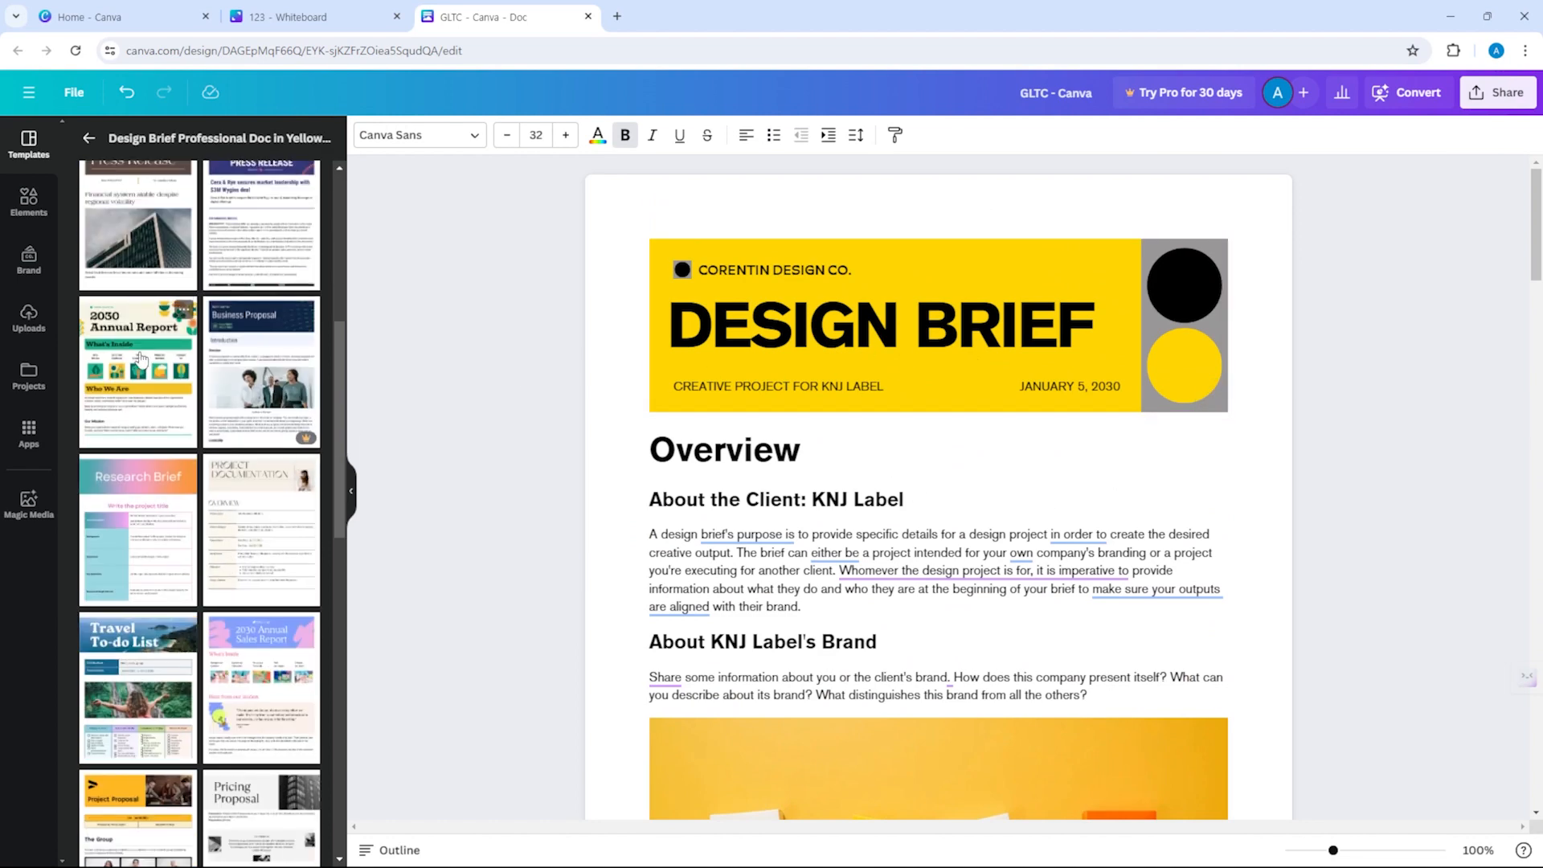
scroll(201, 402, up, 6)
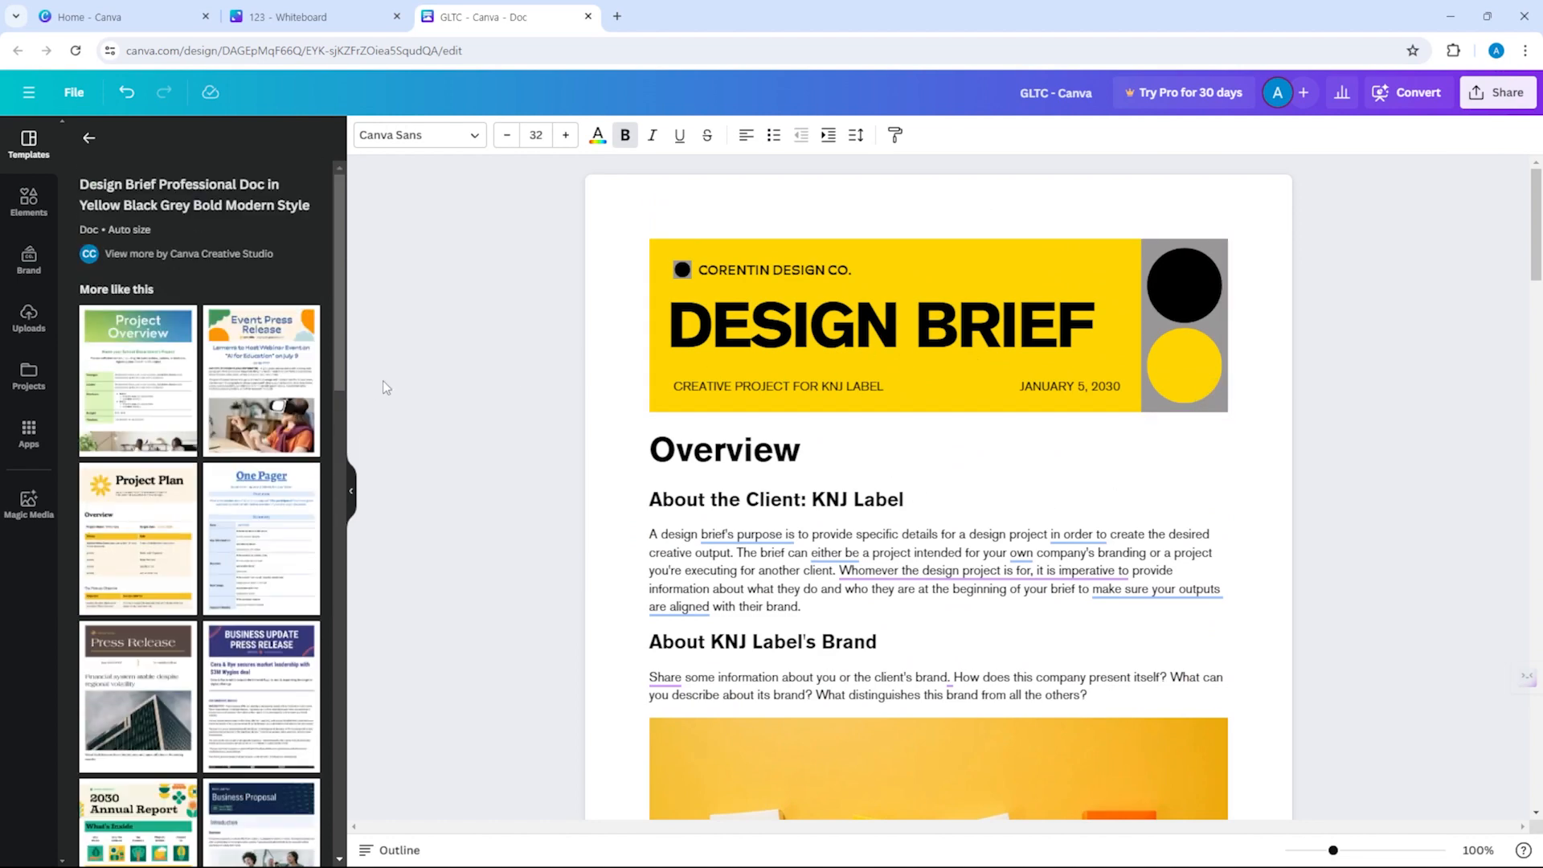
click(77, 138)
scroll(141, 363, down, 5)
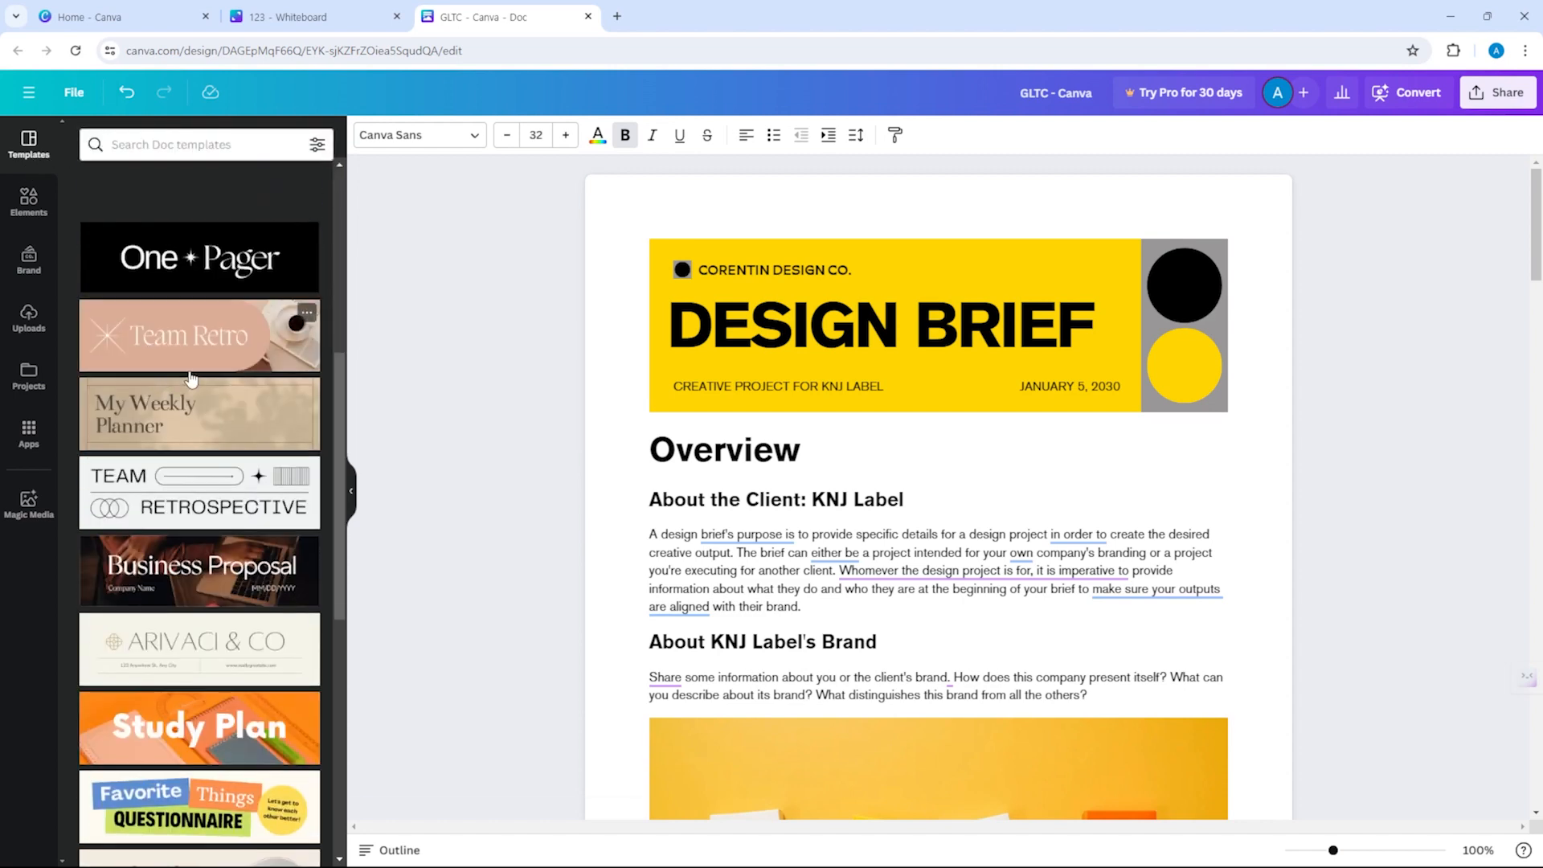
scroll(193, 379, down, 3)
scroll(196, 382, up, 7)
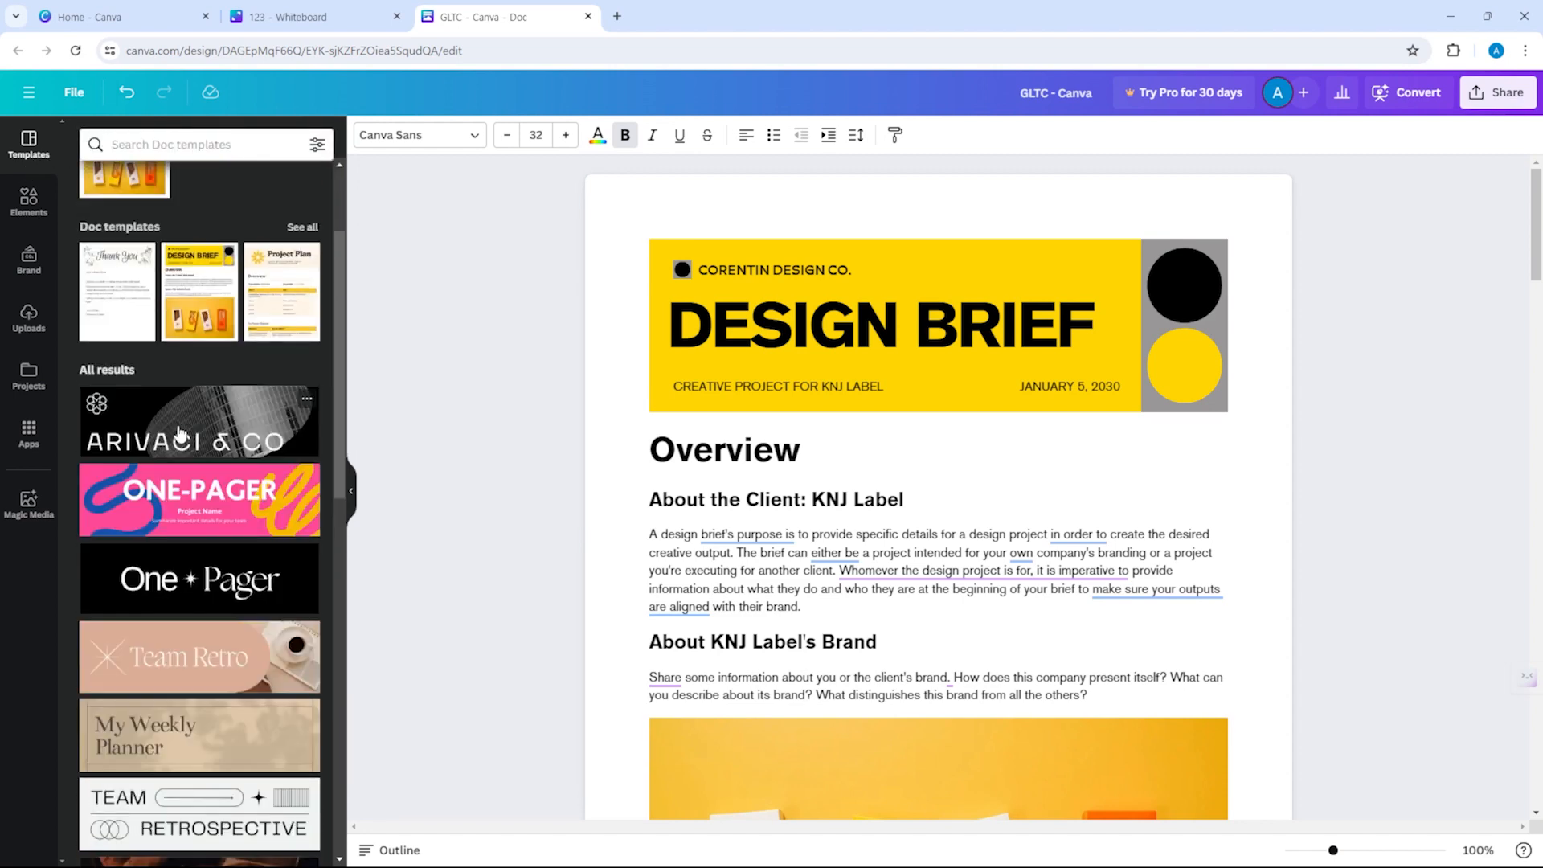
scroll(193, 430, down, 2)
click(206, 430)
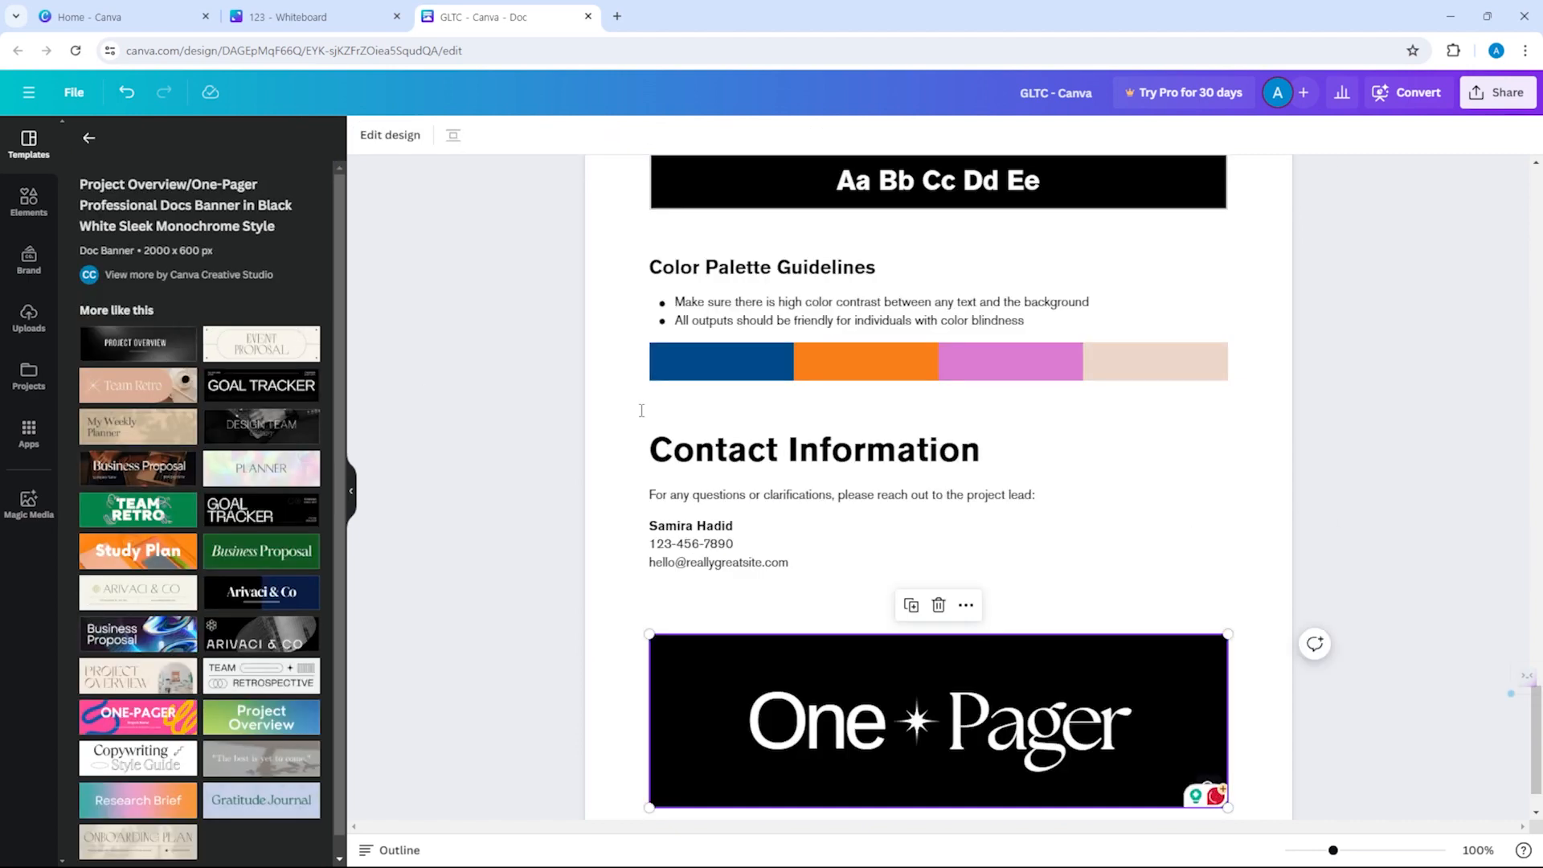
scroll(902, 474, up, 10)
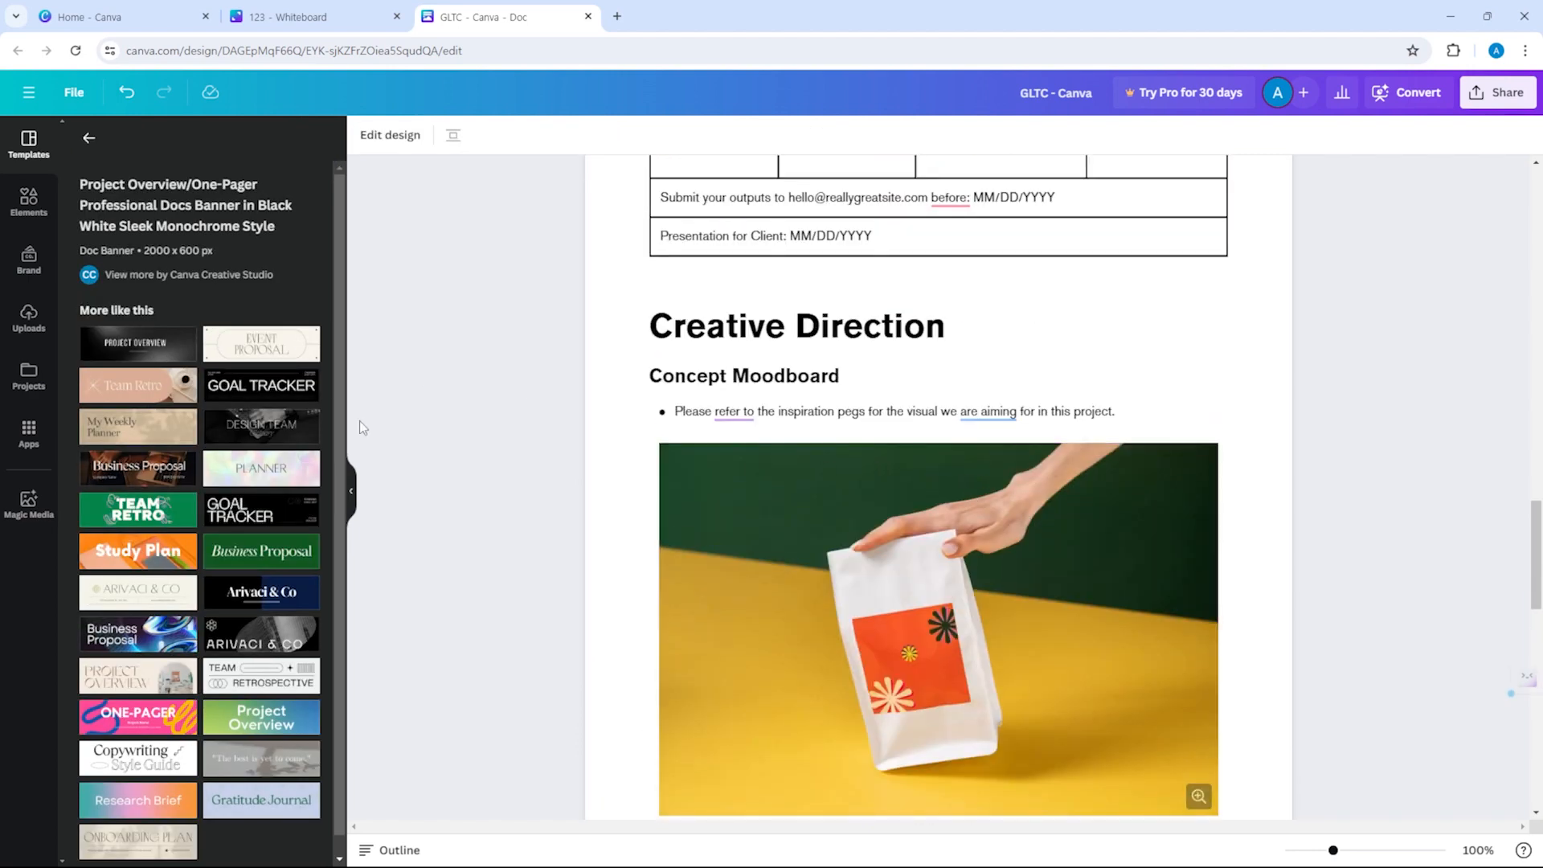
Browse the full set of doc templates and replace the document with the Travel To-do List template.
click(91, 138)
scroll(225, 384, up, 3)
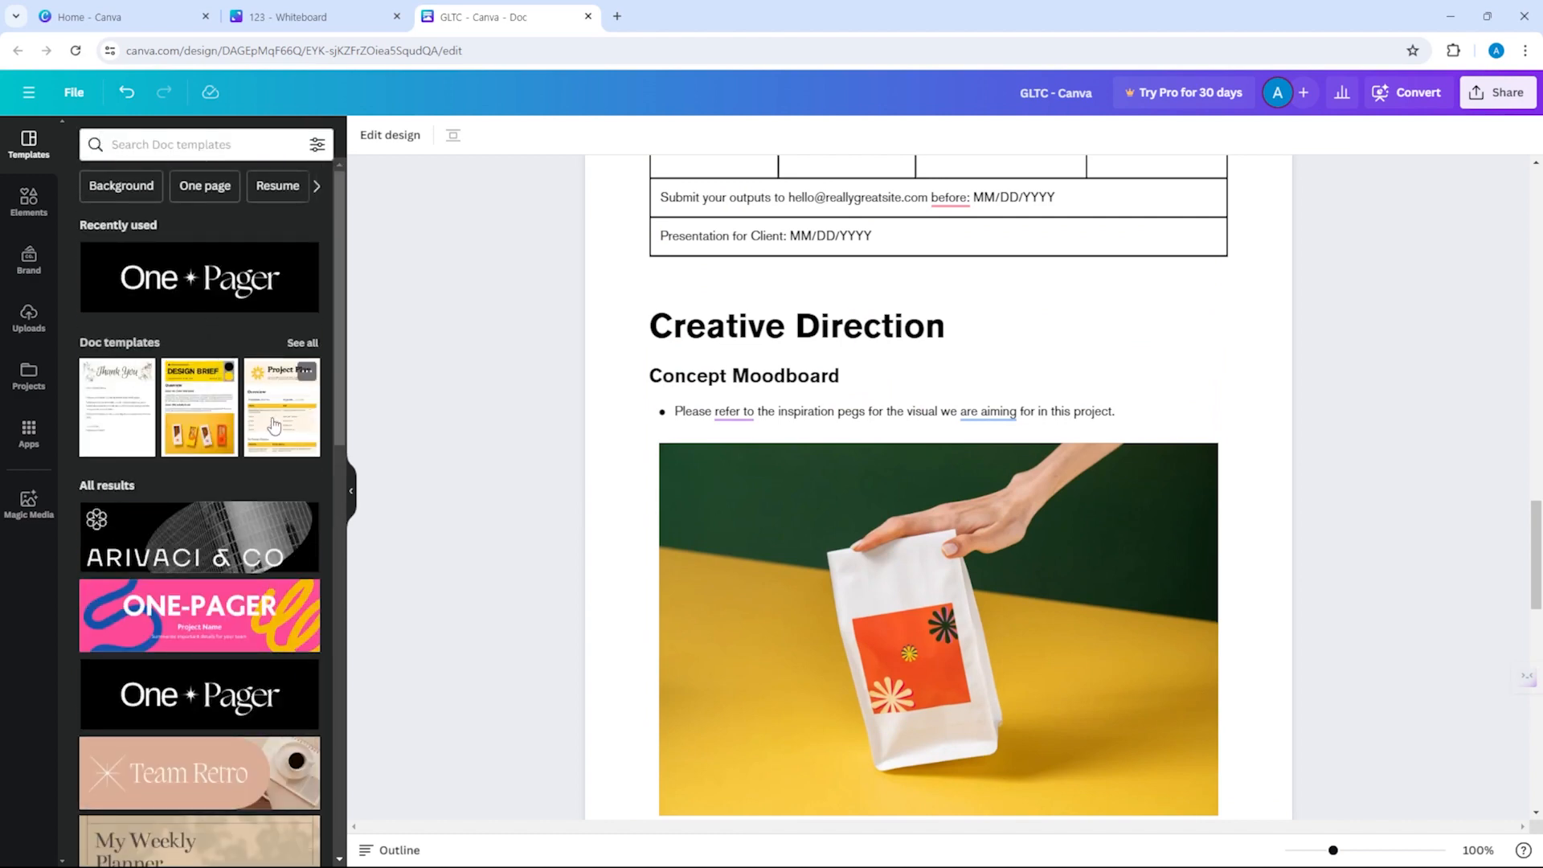
click(312, 342)
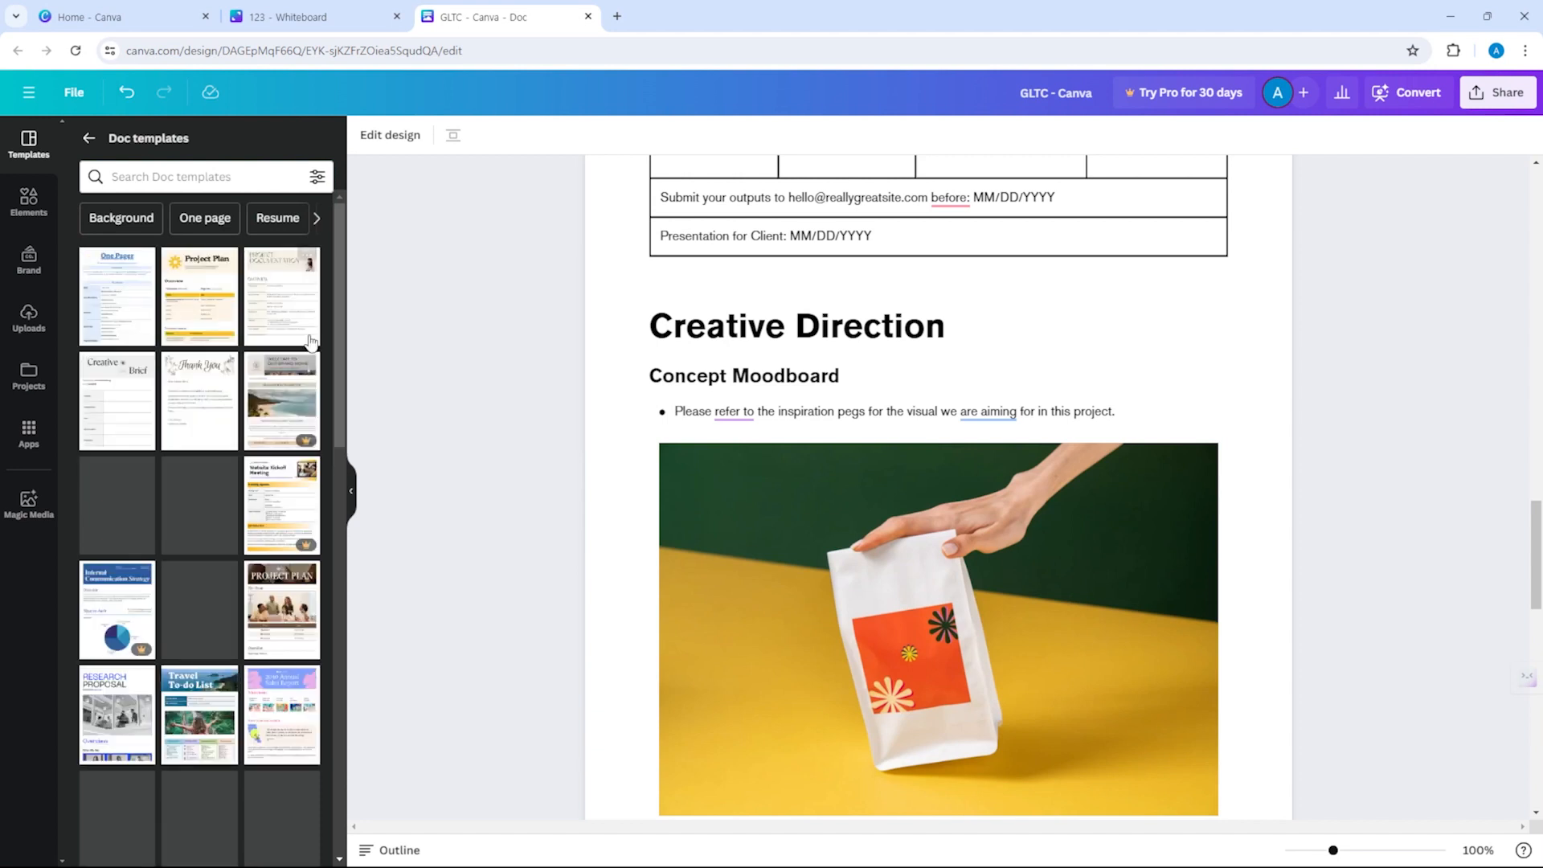
scroll(312, 343, down, 2)
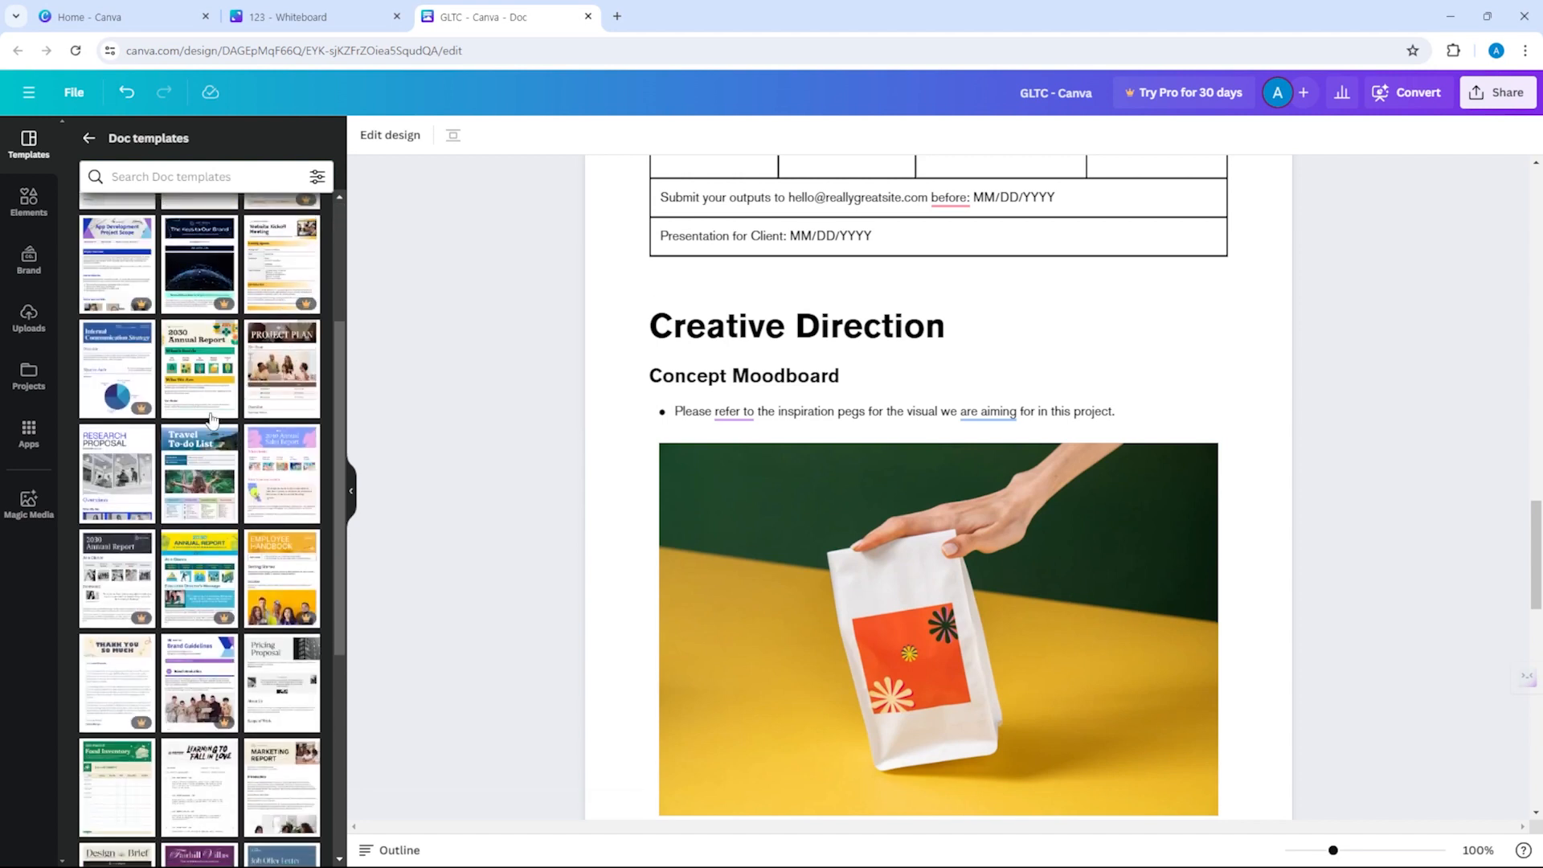
click(222, 455)
click(136, 400)
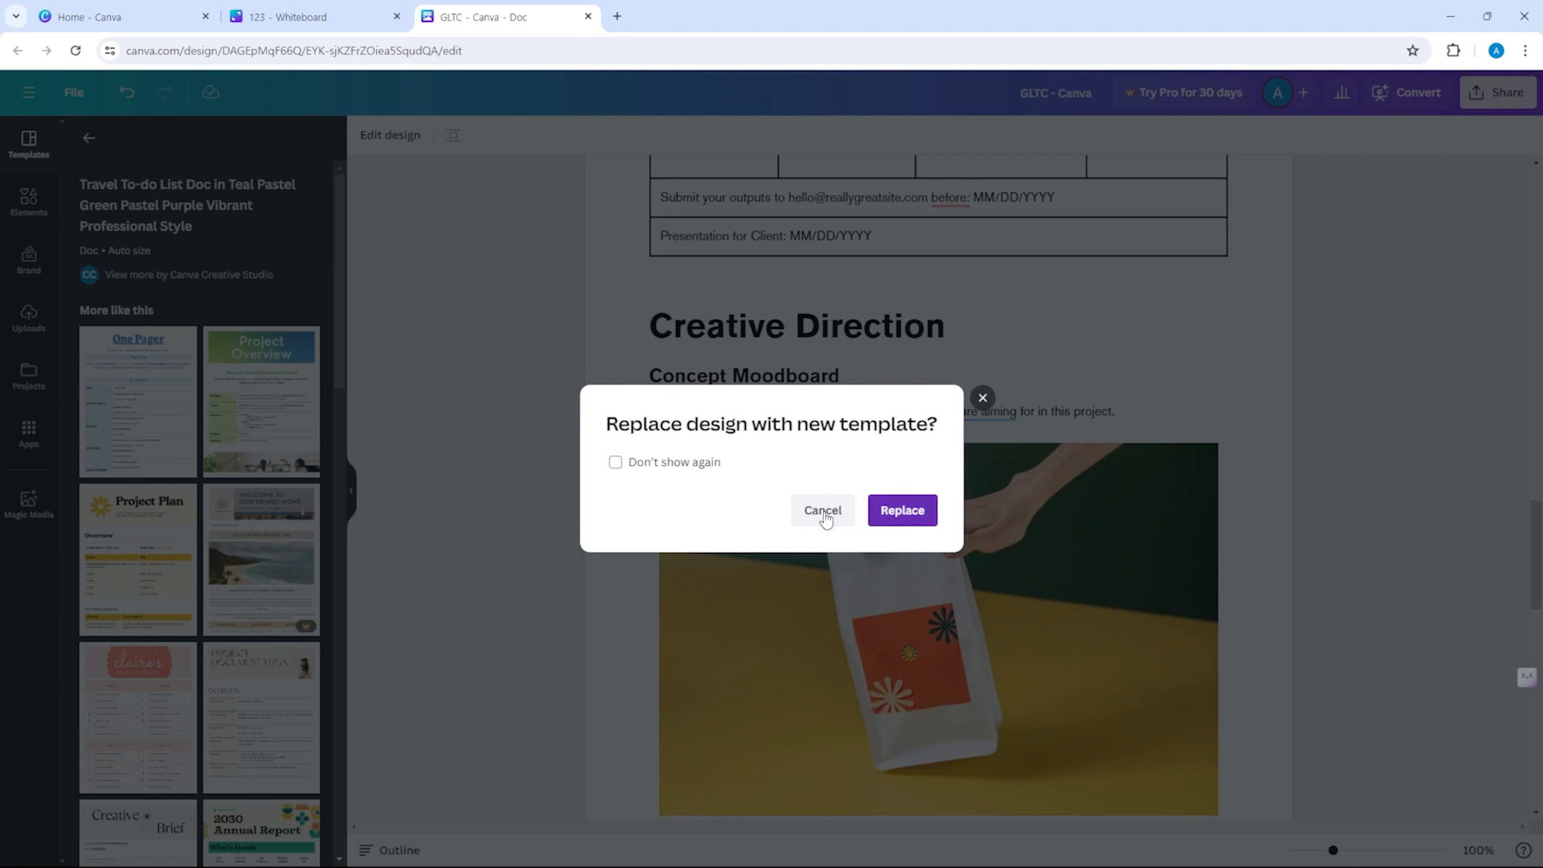
click(905, 512)
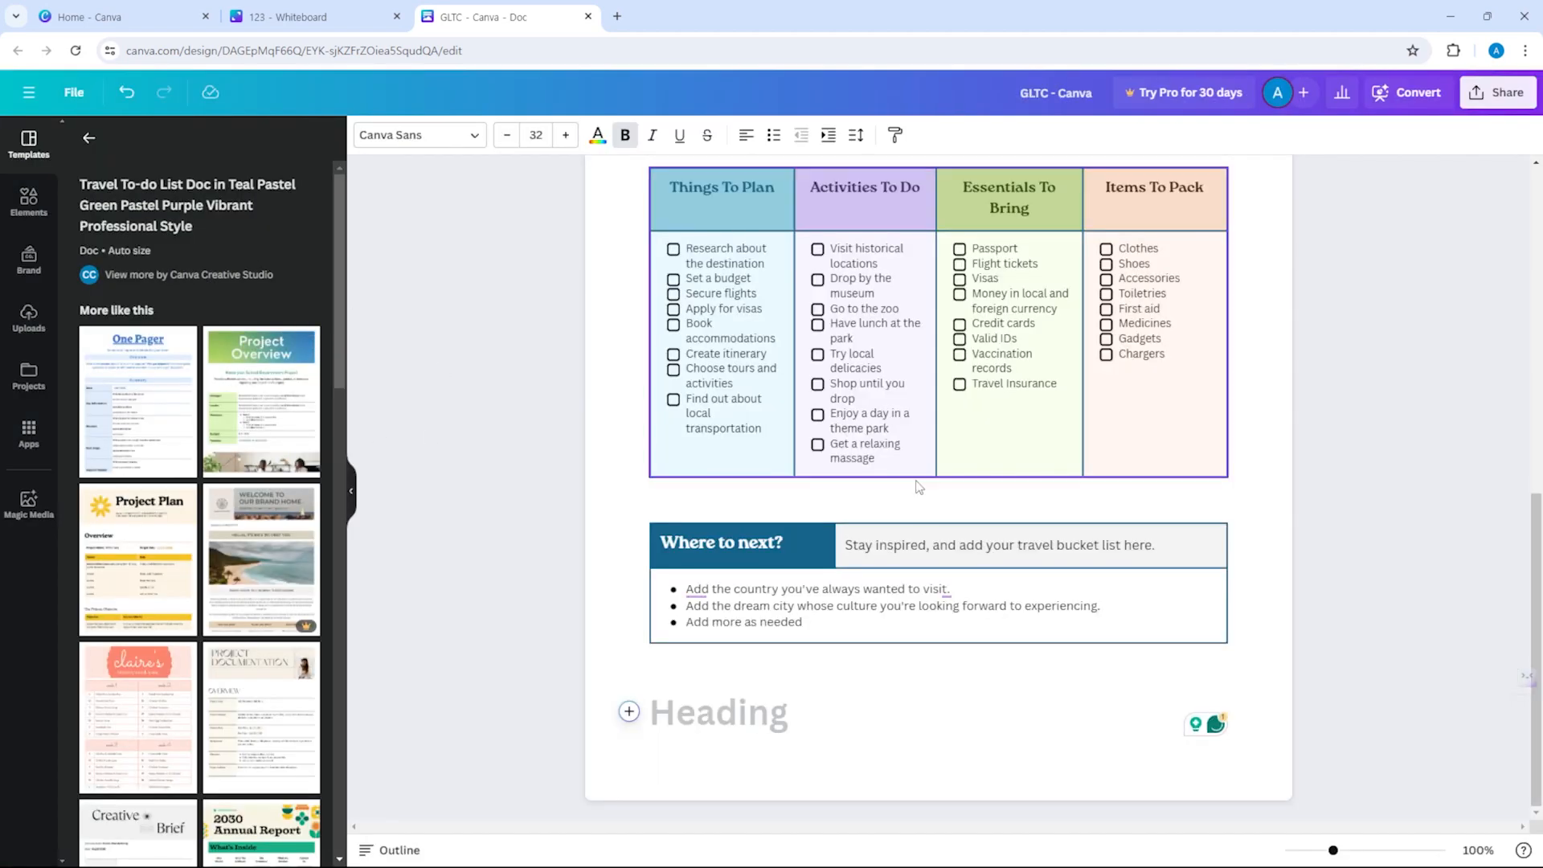
scroll(841, 488, up, 9)
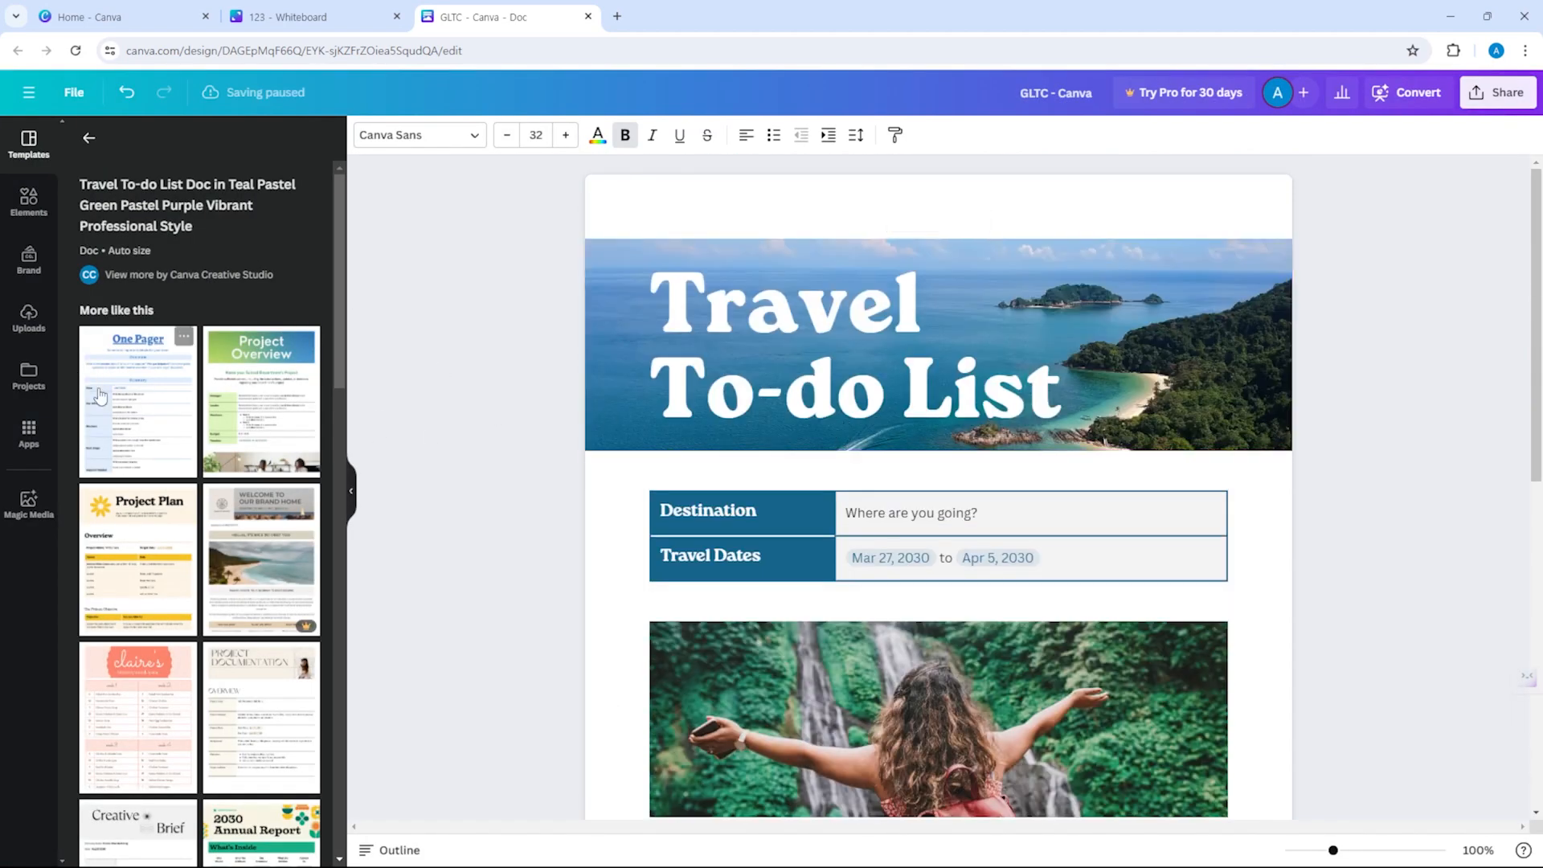
Replace the document with the One Pager Doc template and change its title to "GLTC".
click(124, 402)
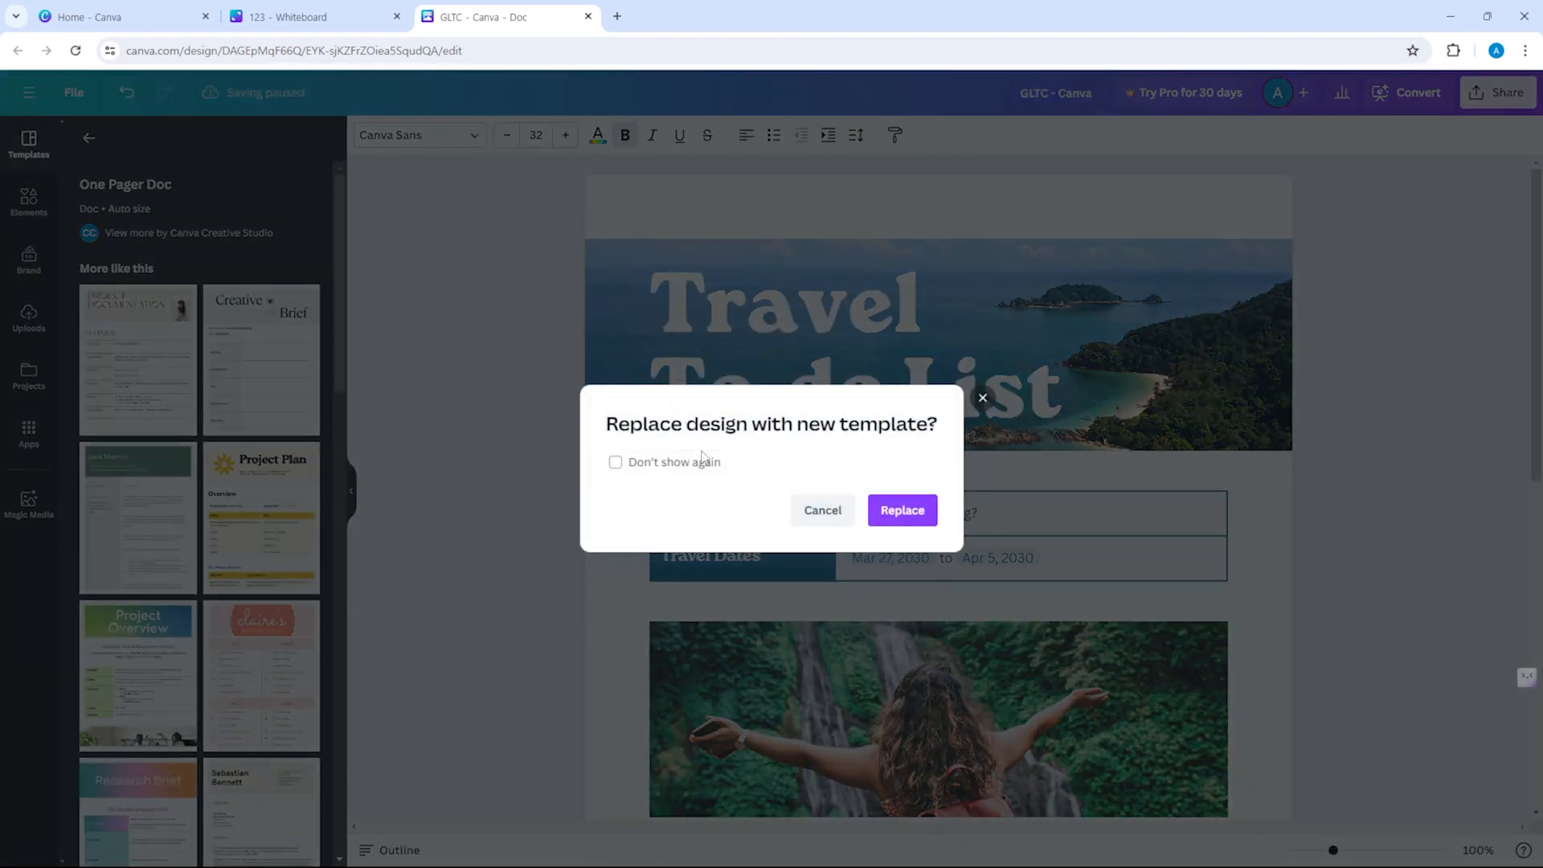
click(901, 509)
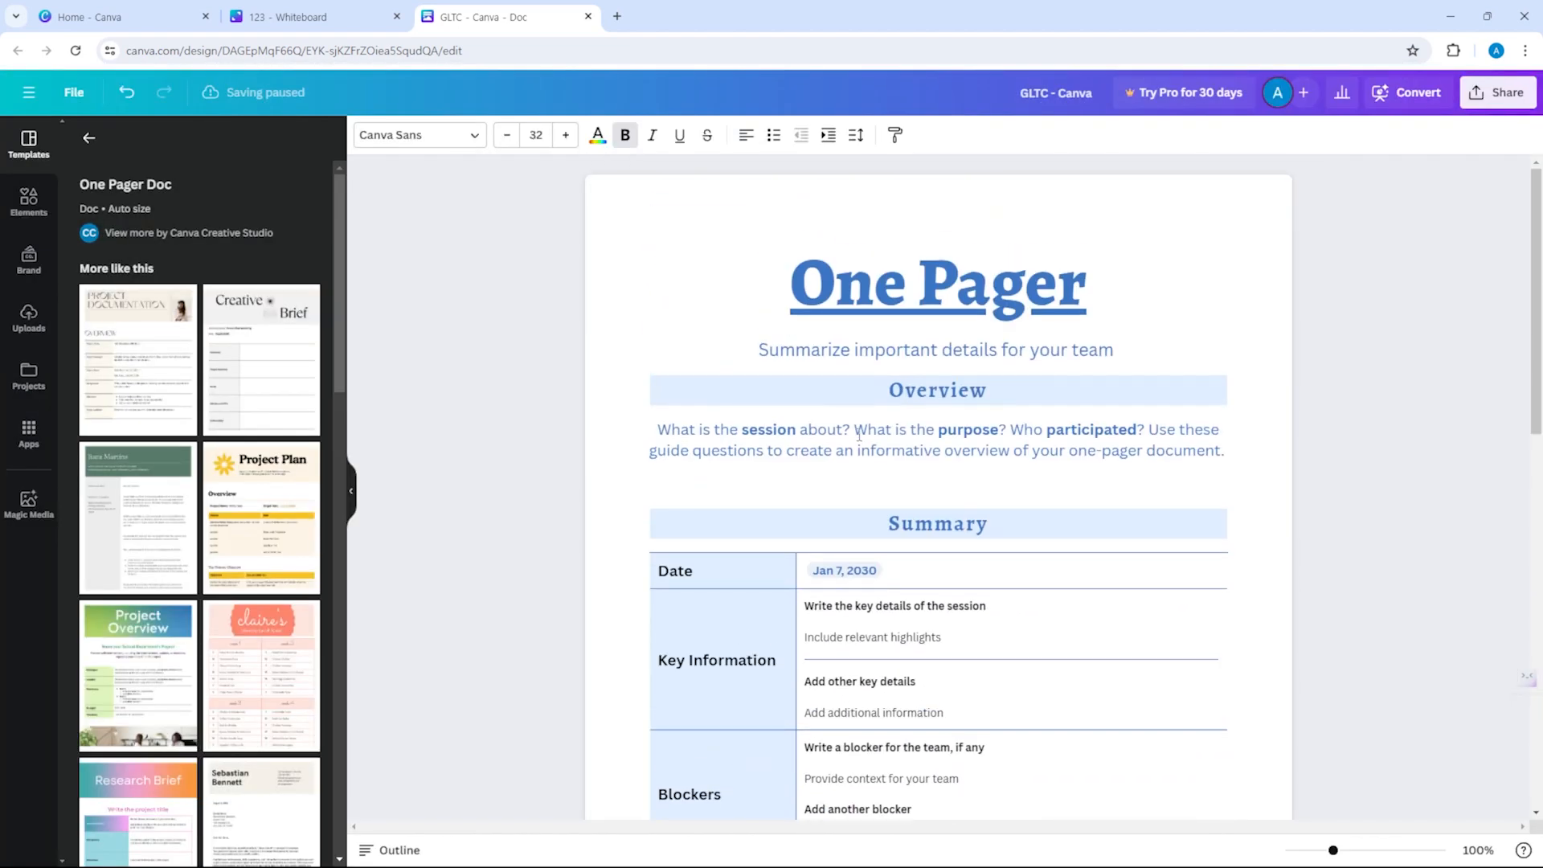
double_click(940, 291)
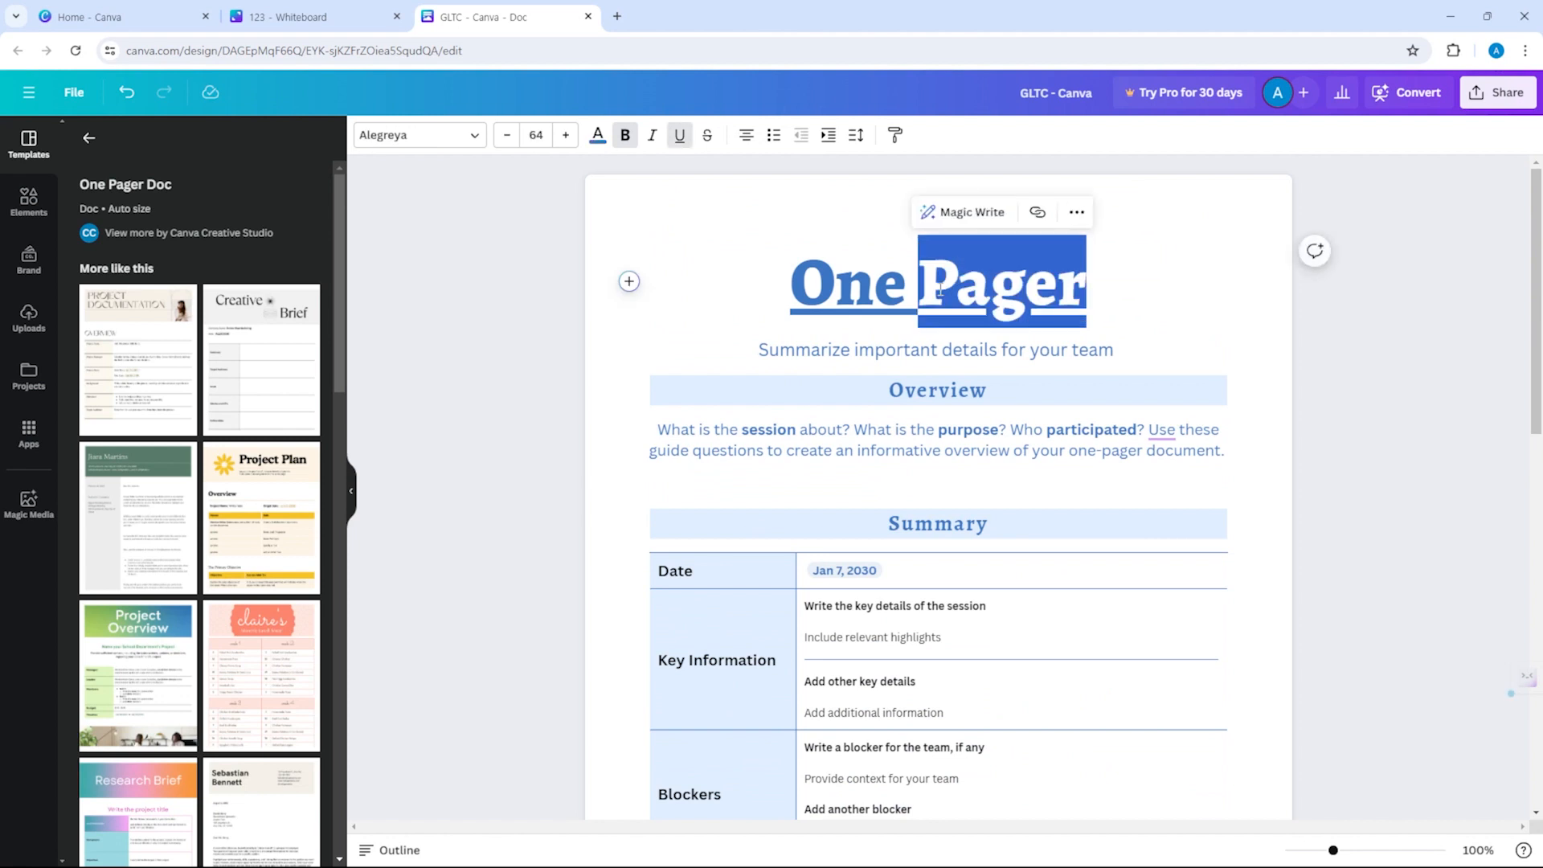
triple_click(940, 290)
text(GLTC)
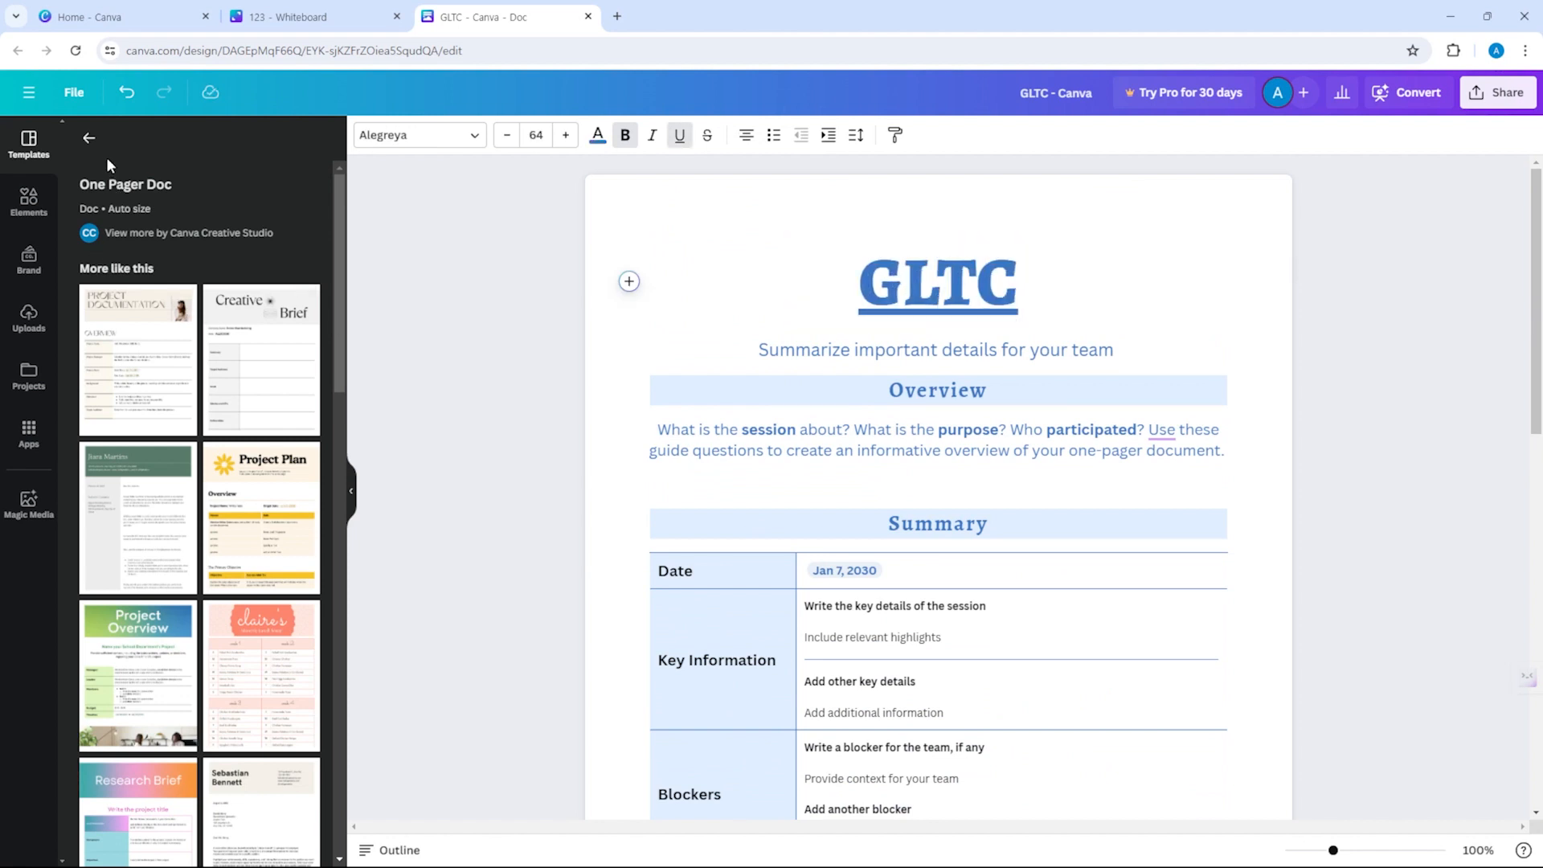
Place the black "One Pager" banner template below the For Approval table at the end of the document.
click(90, 139)
scroll(890, 659, down, 15)
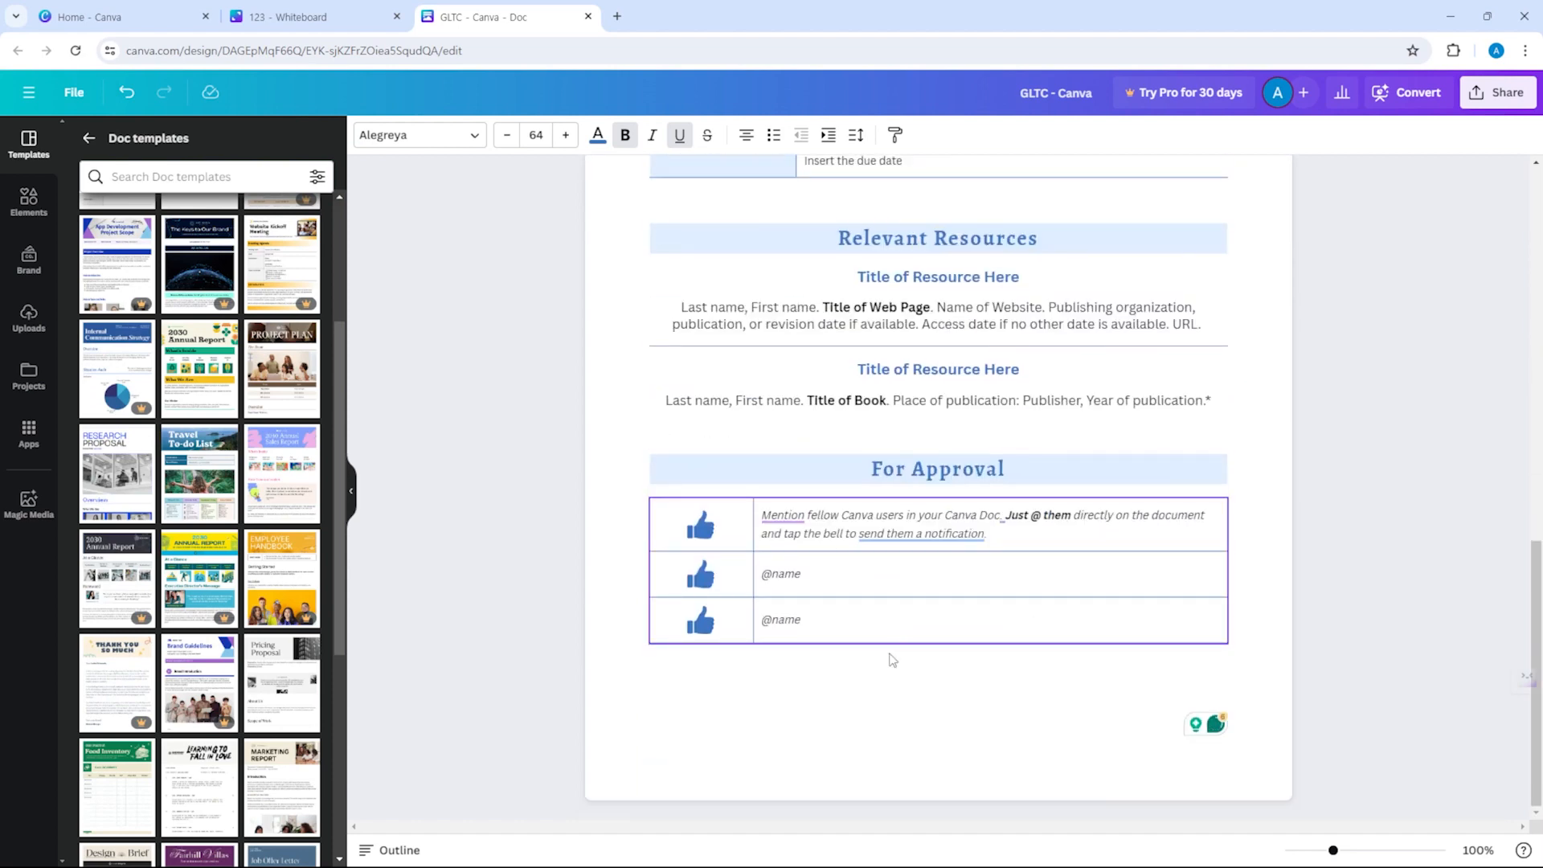
click(890, 659)
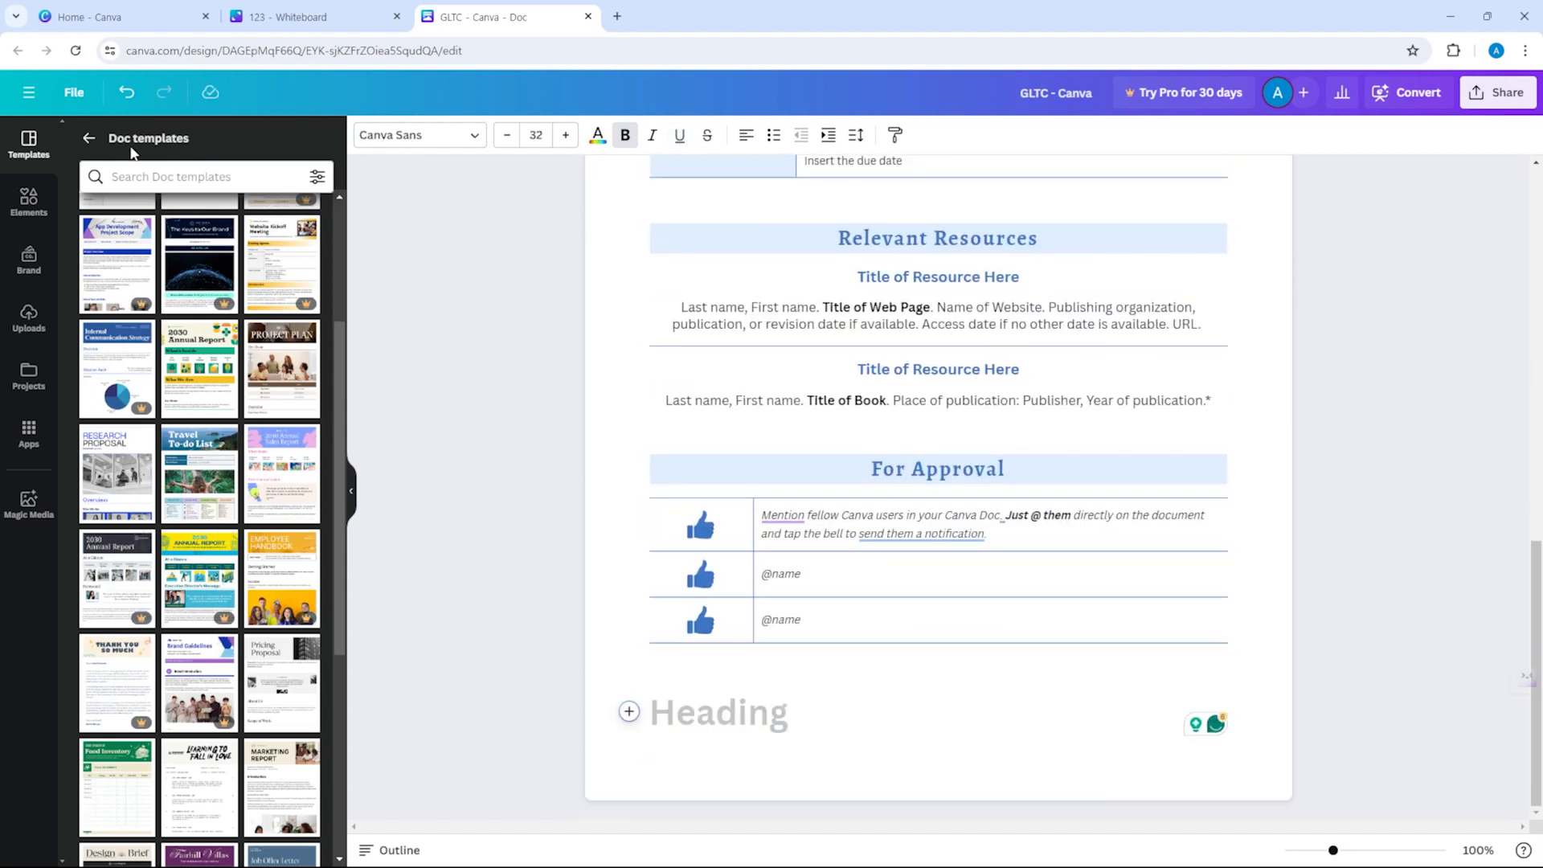
click(90, 143)
scroll(184, 586, down, 3)
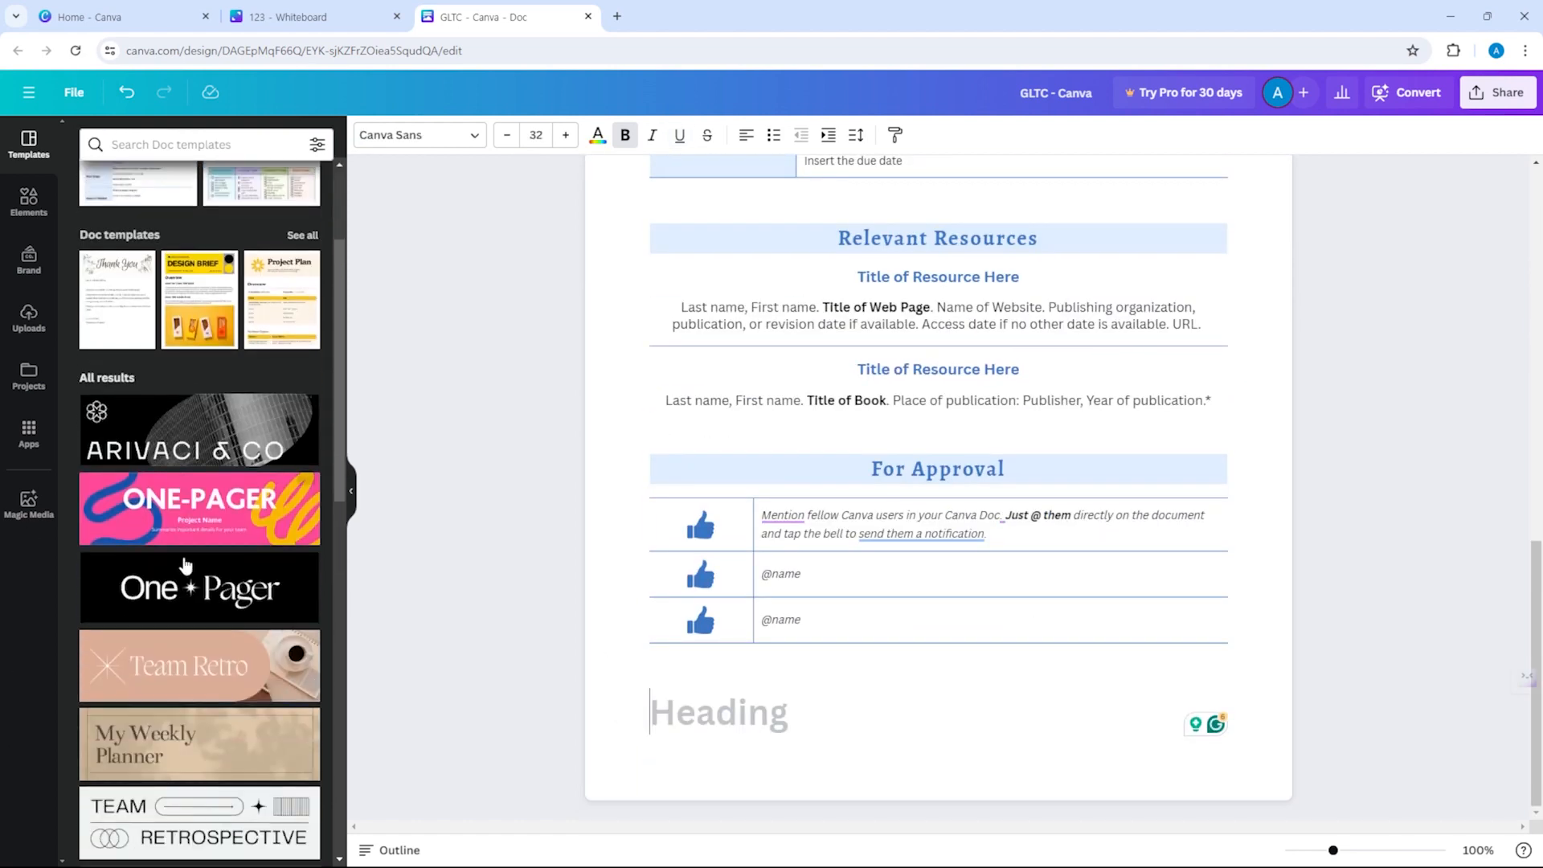
click(204, 543)
drag(926, 703, 912, 696)
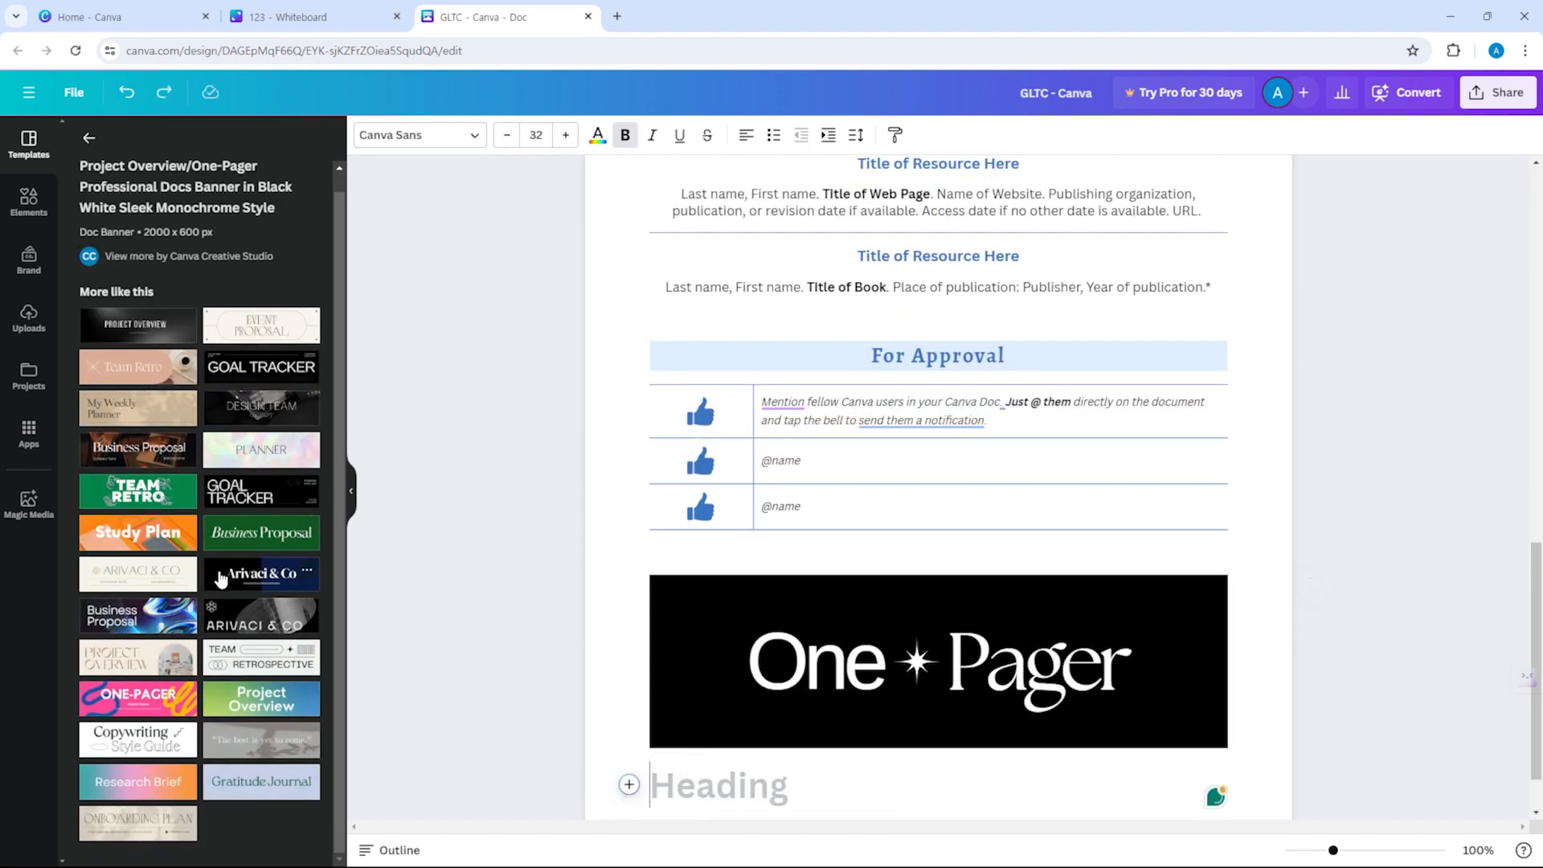
Open the inserted "One Pager" banner for editing and replace the word "One" with "GLTC".
scroll(940, 665, up, 13)
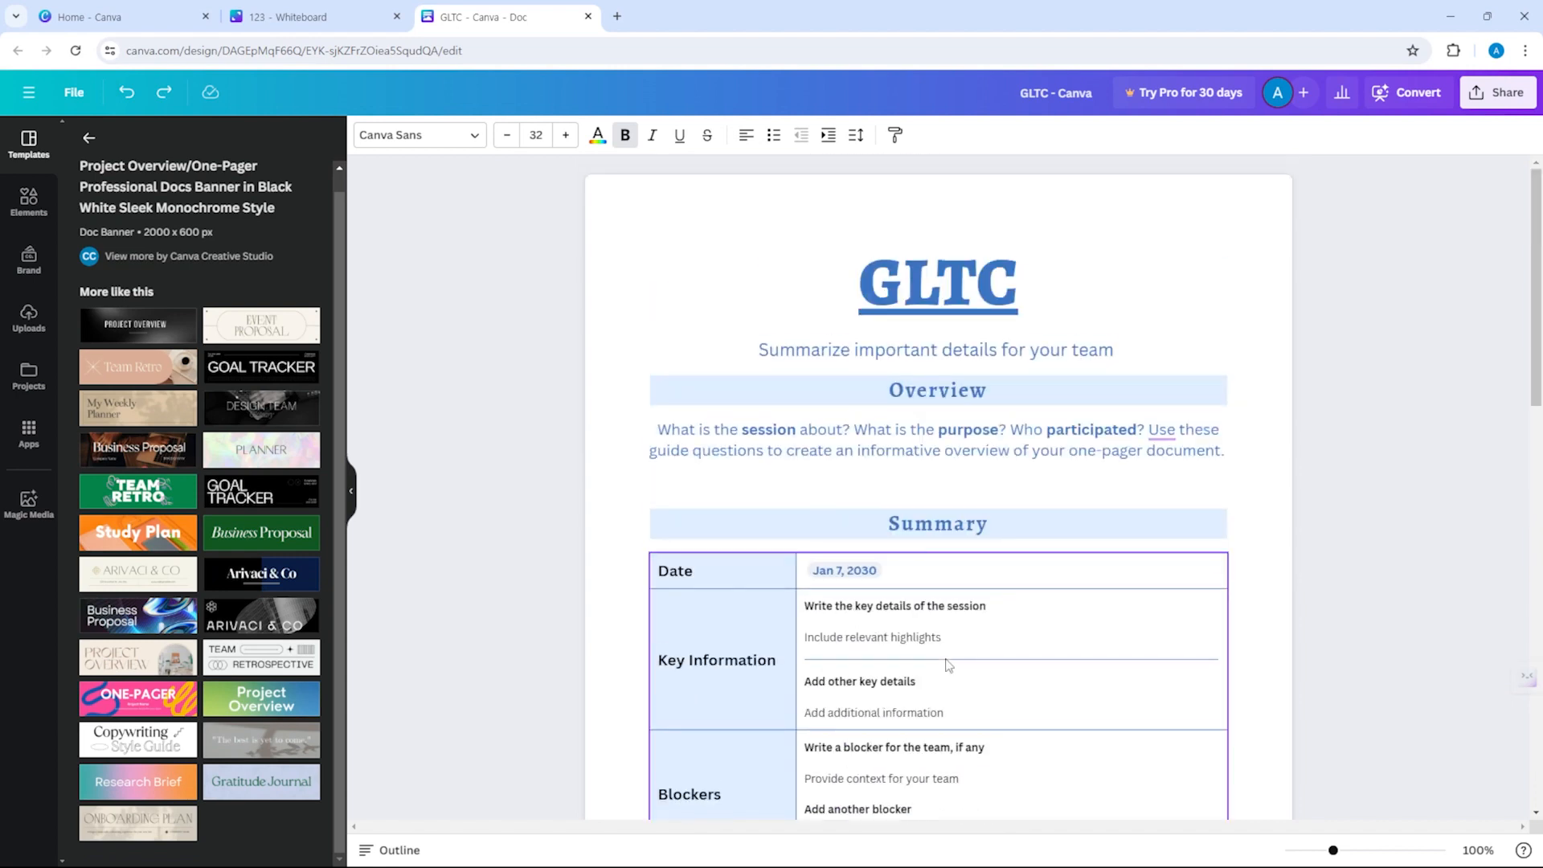
scroll(948, 666, down, 9)
scroll(940, 665, down, 5)
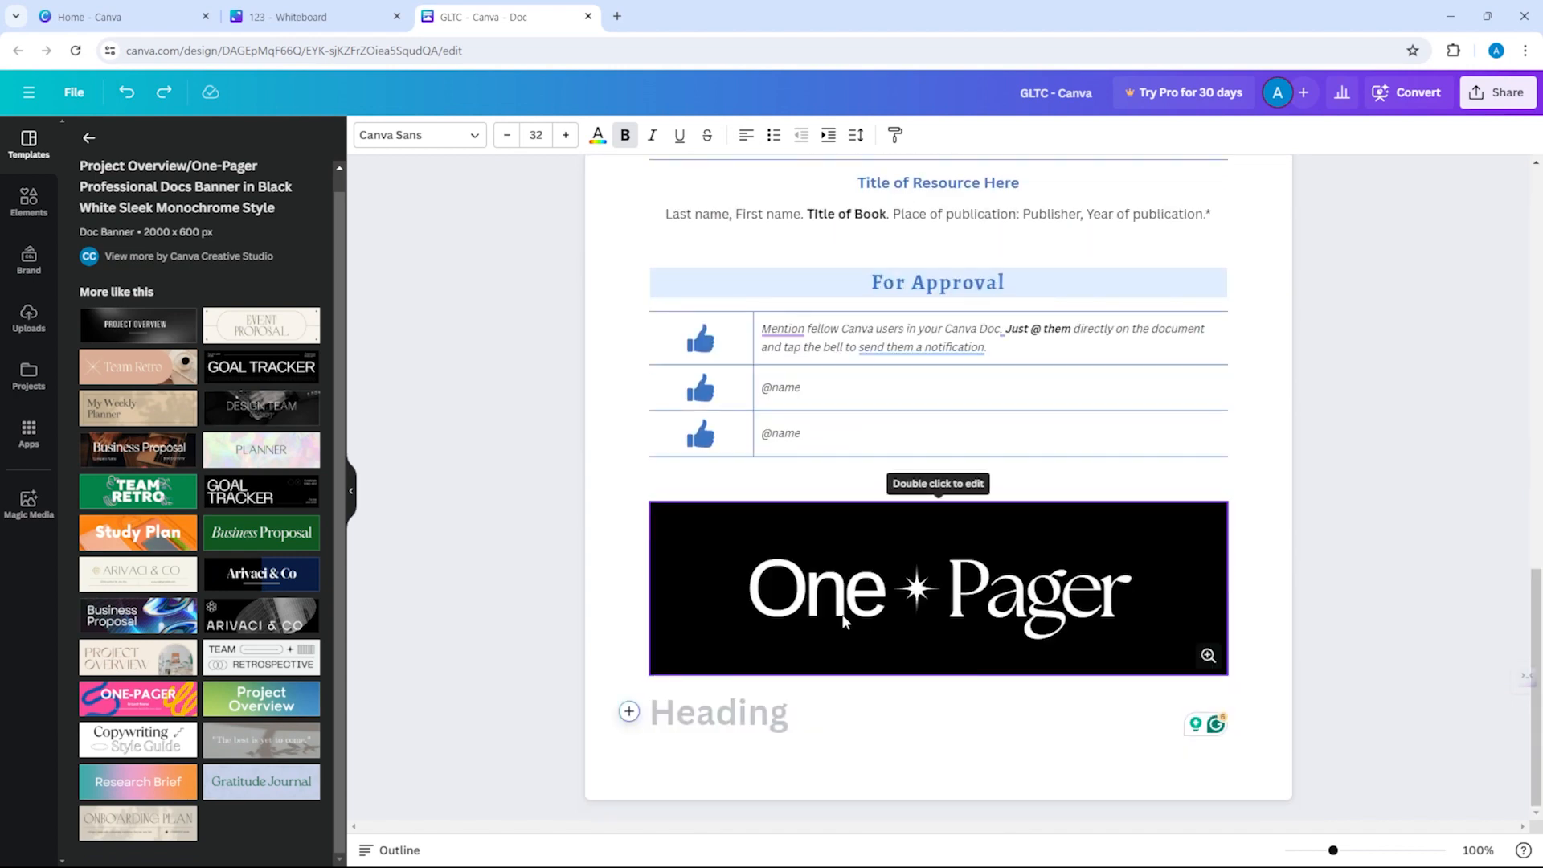
click(884, 616)
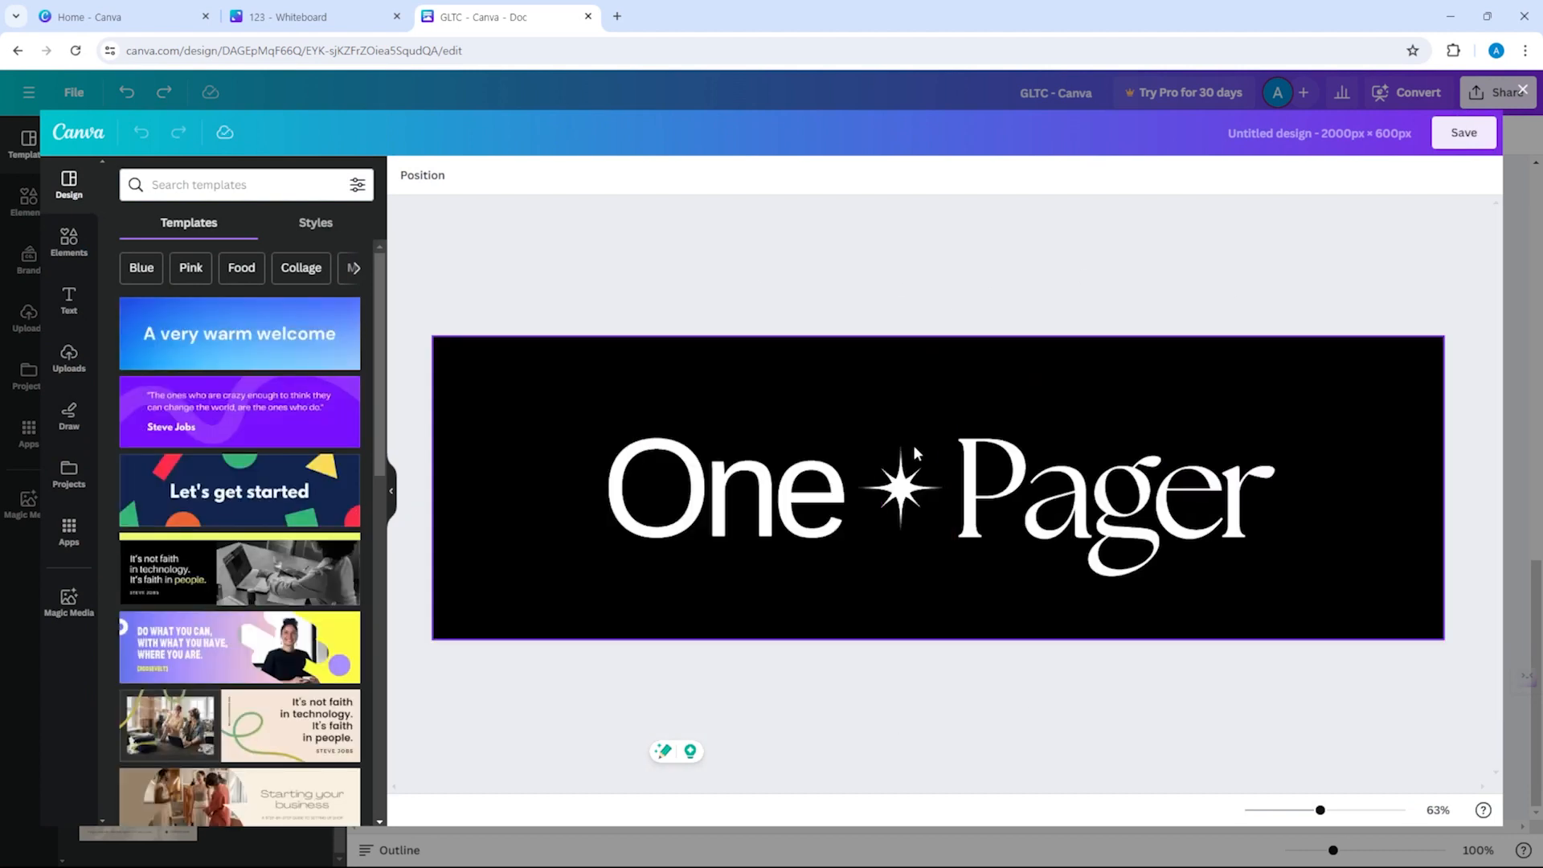
click(795, 486)
click(795, 486)
double_click(809, 487)
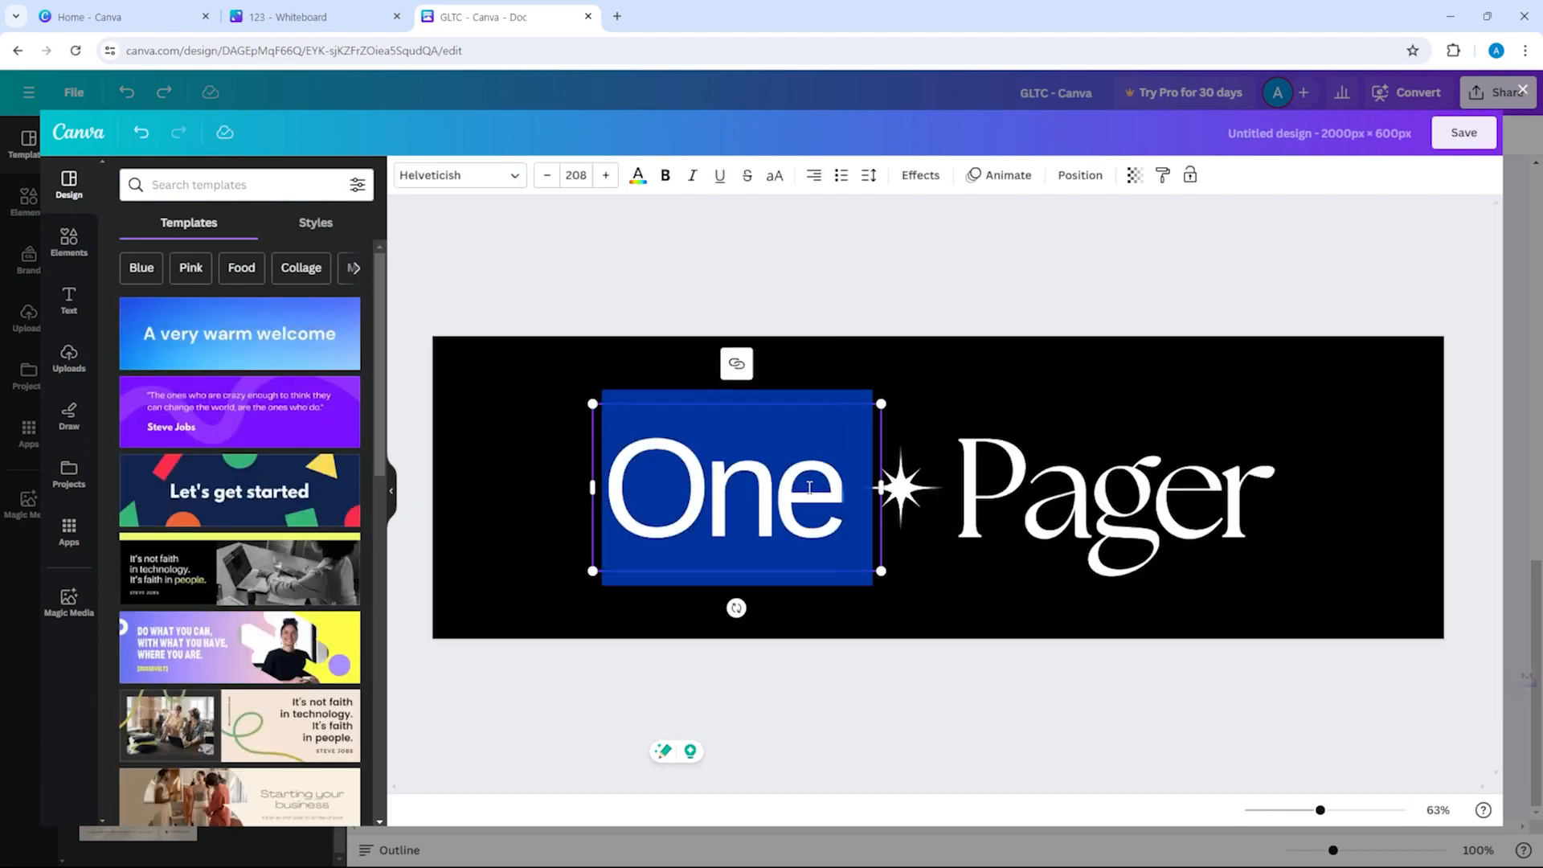
text(GLTC)
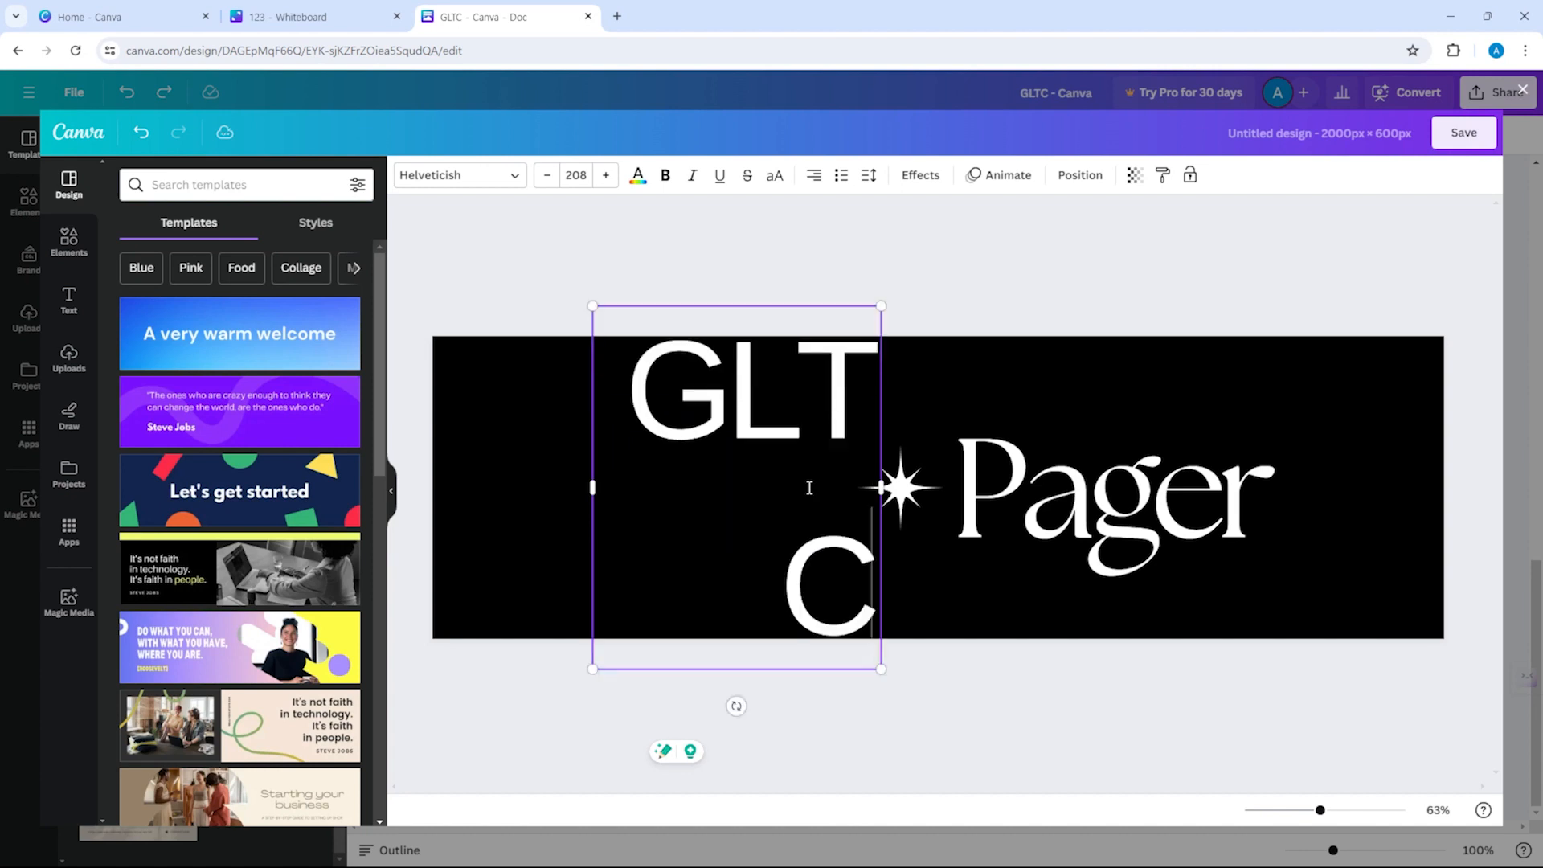
Widen the "GLTC" text box to fit one line, and replace "Pager" with "Cadets" in a box widened to one line.
drag(592, 487, 467, 495)
click(1173, 481)
key(ctrl+a)
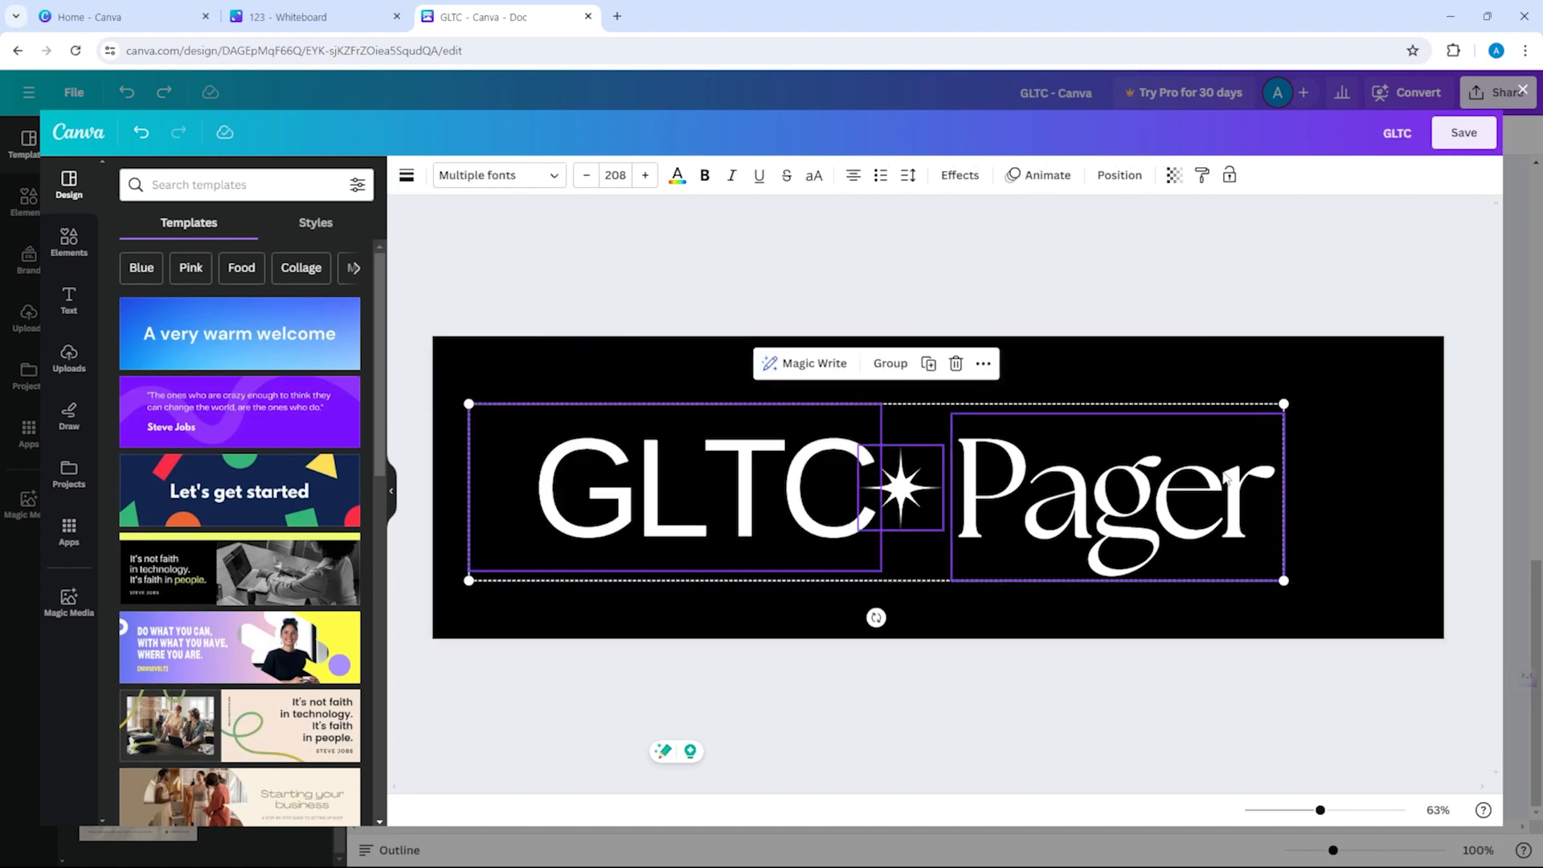
click(1157, 514)
double_click(1157, 514)
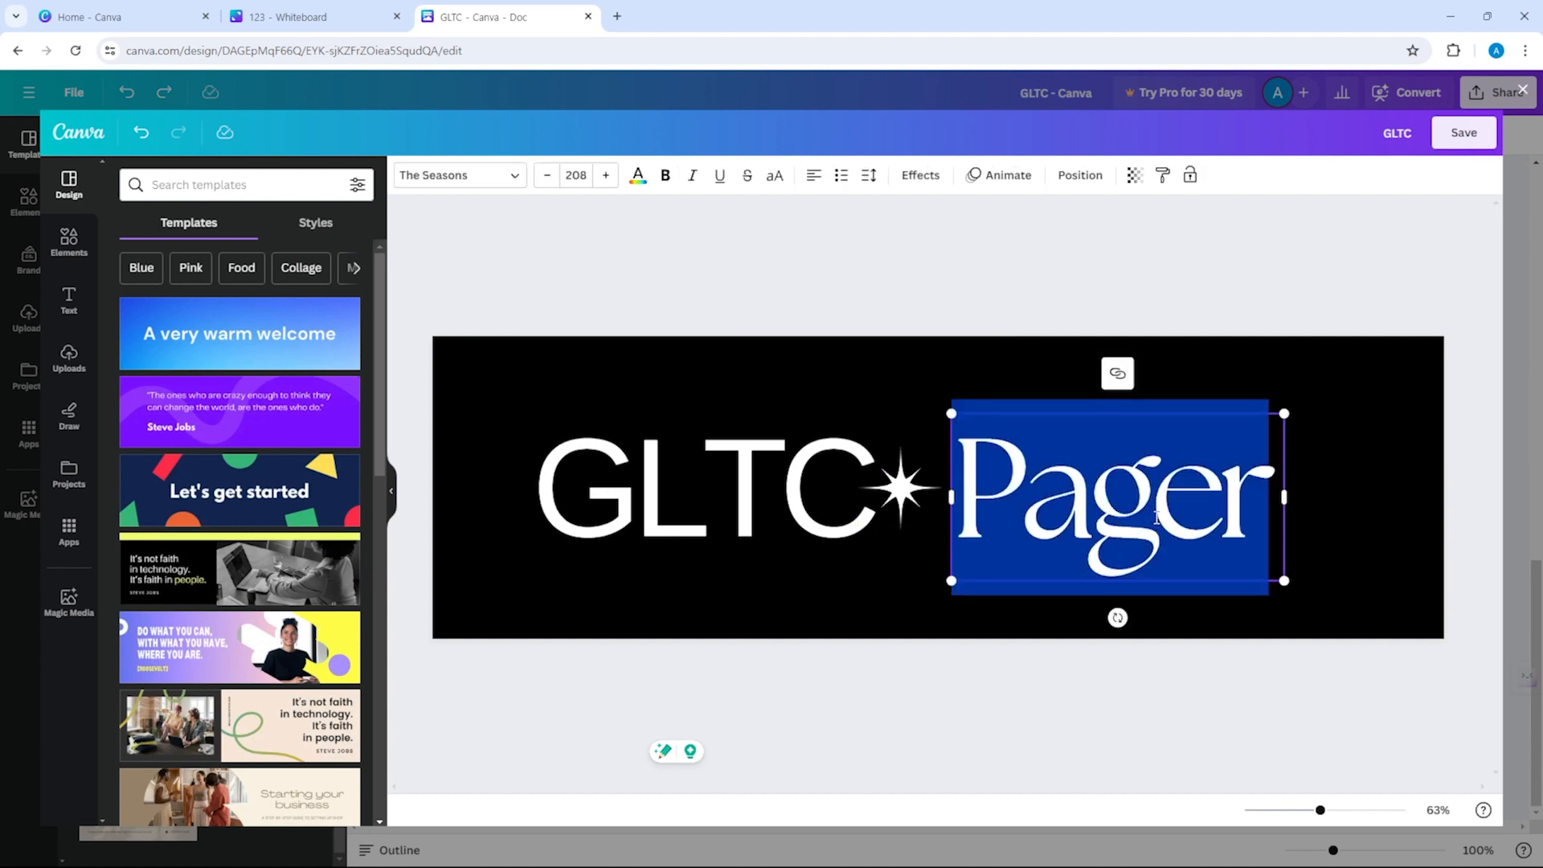
text(Cadets)
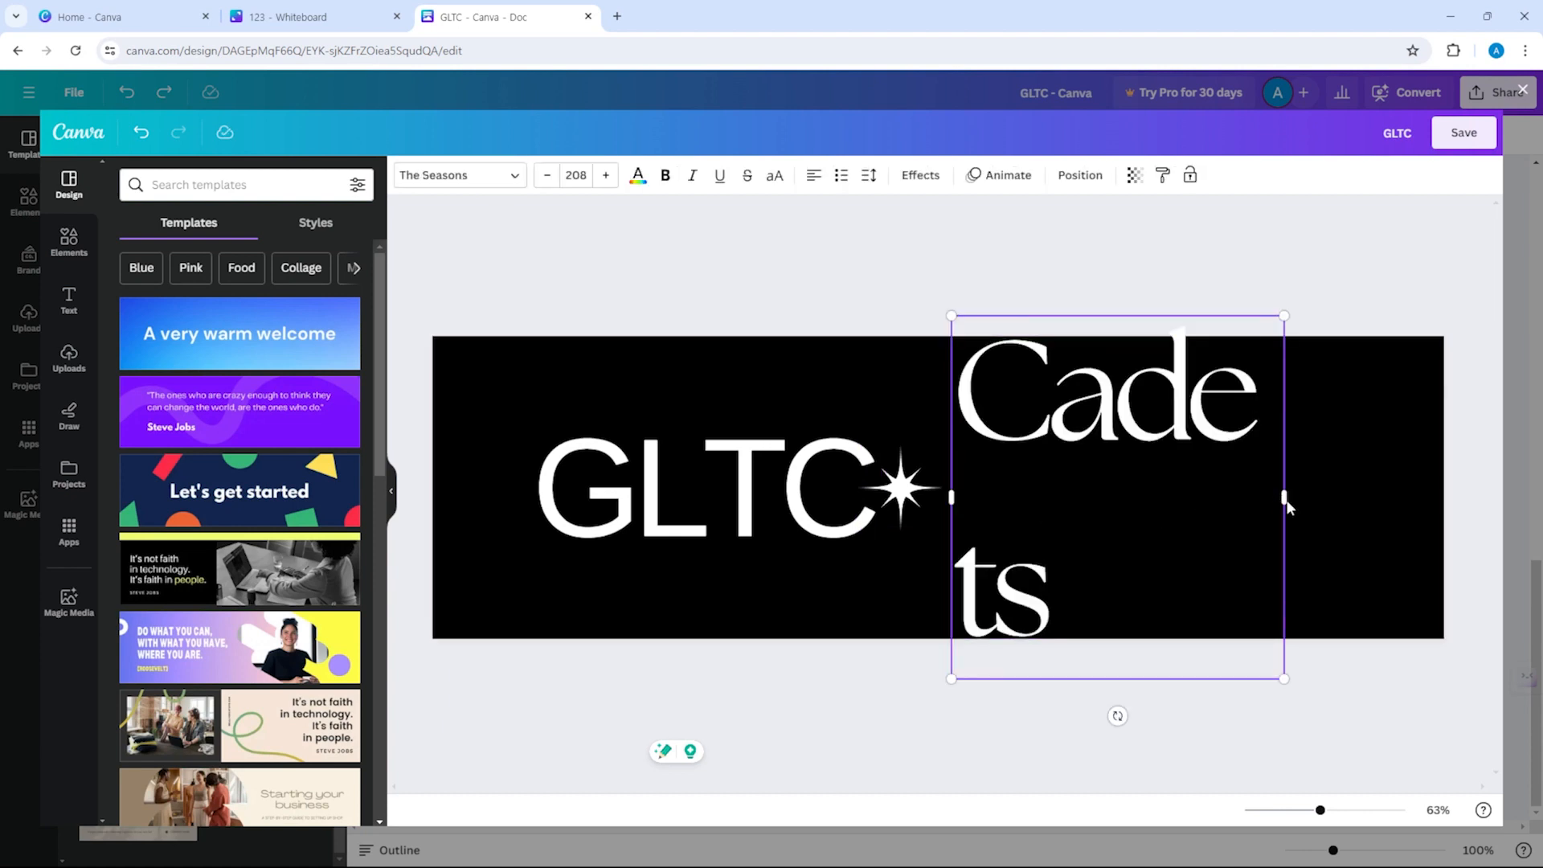
drag(1285, 505, 1391, 496)
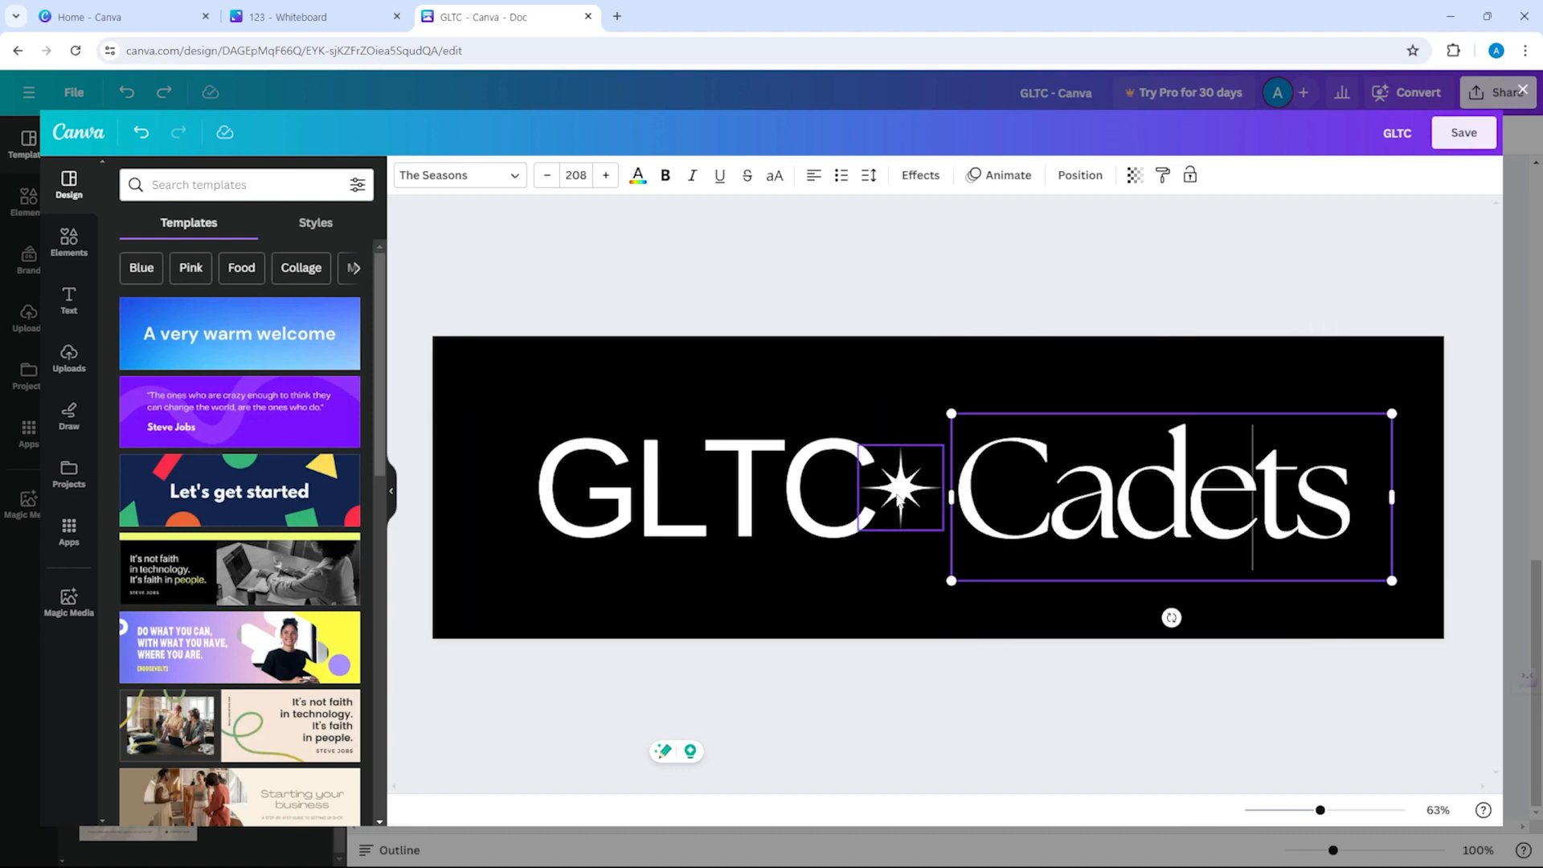
Shrink the star and reposition it in the gap between "GLTC" and "Cadets", and save the banner back to the document.
click(936, 458)
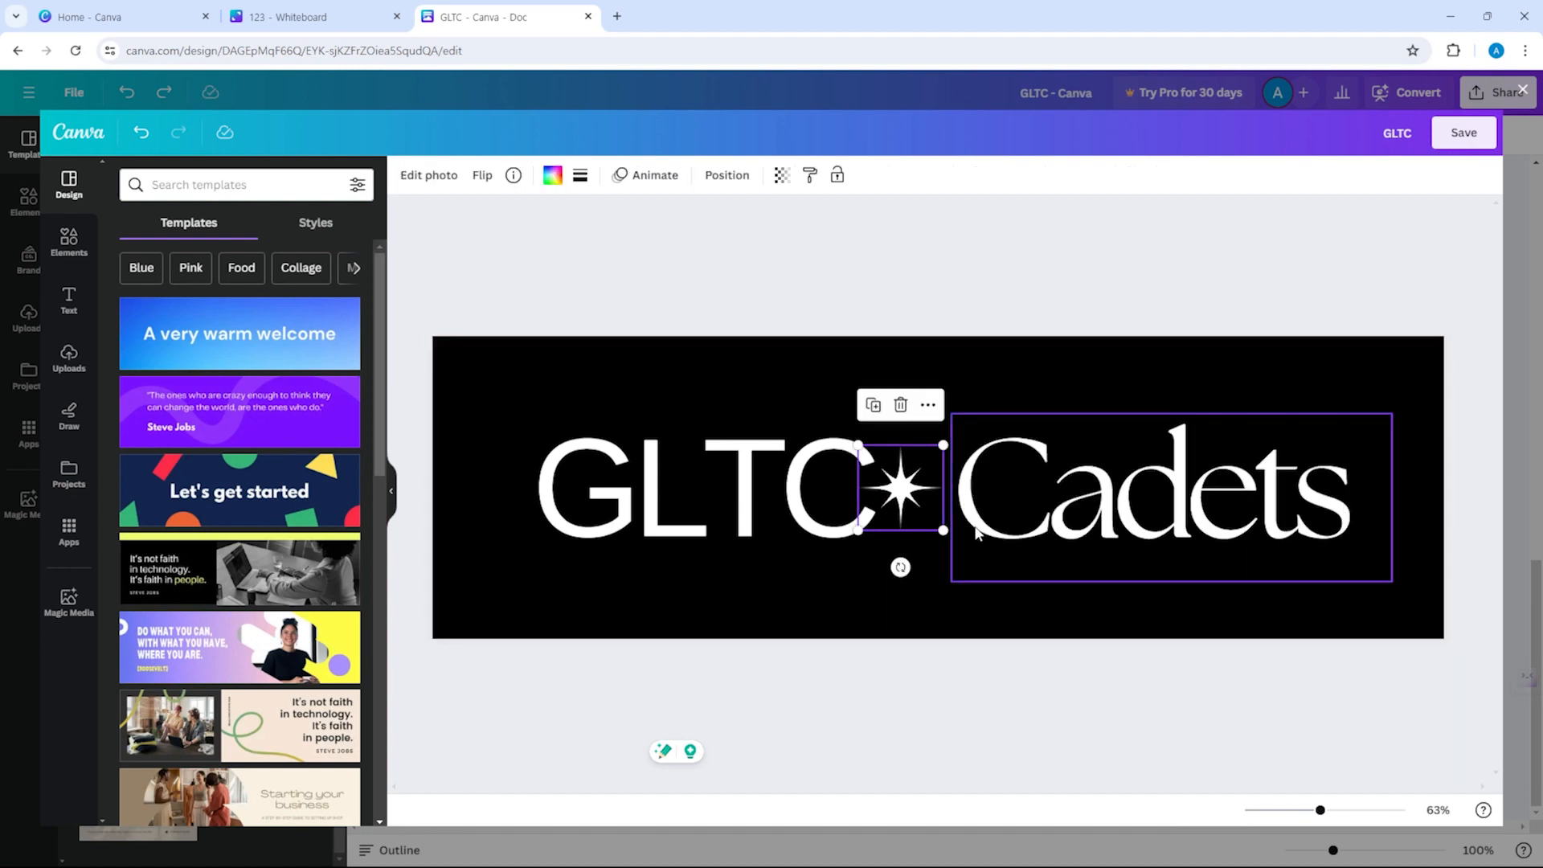
drag(943, 530, 926, 512)
drag(897, 483, 908, 491)
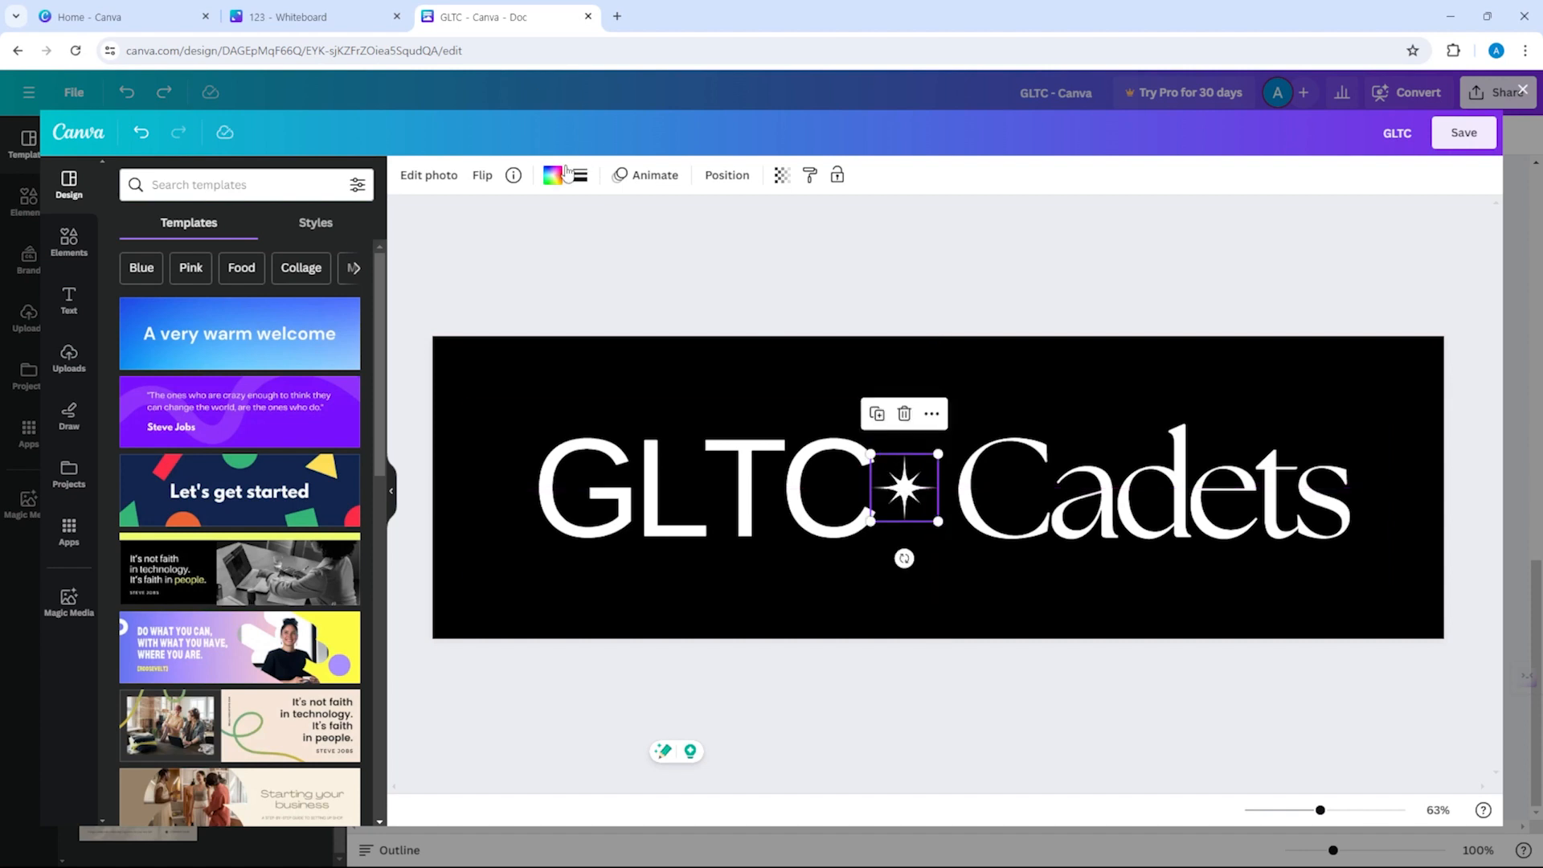
click(635, 175)
click(158, 473)
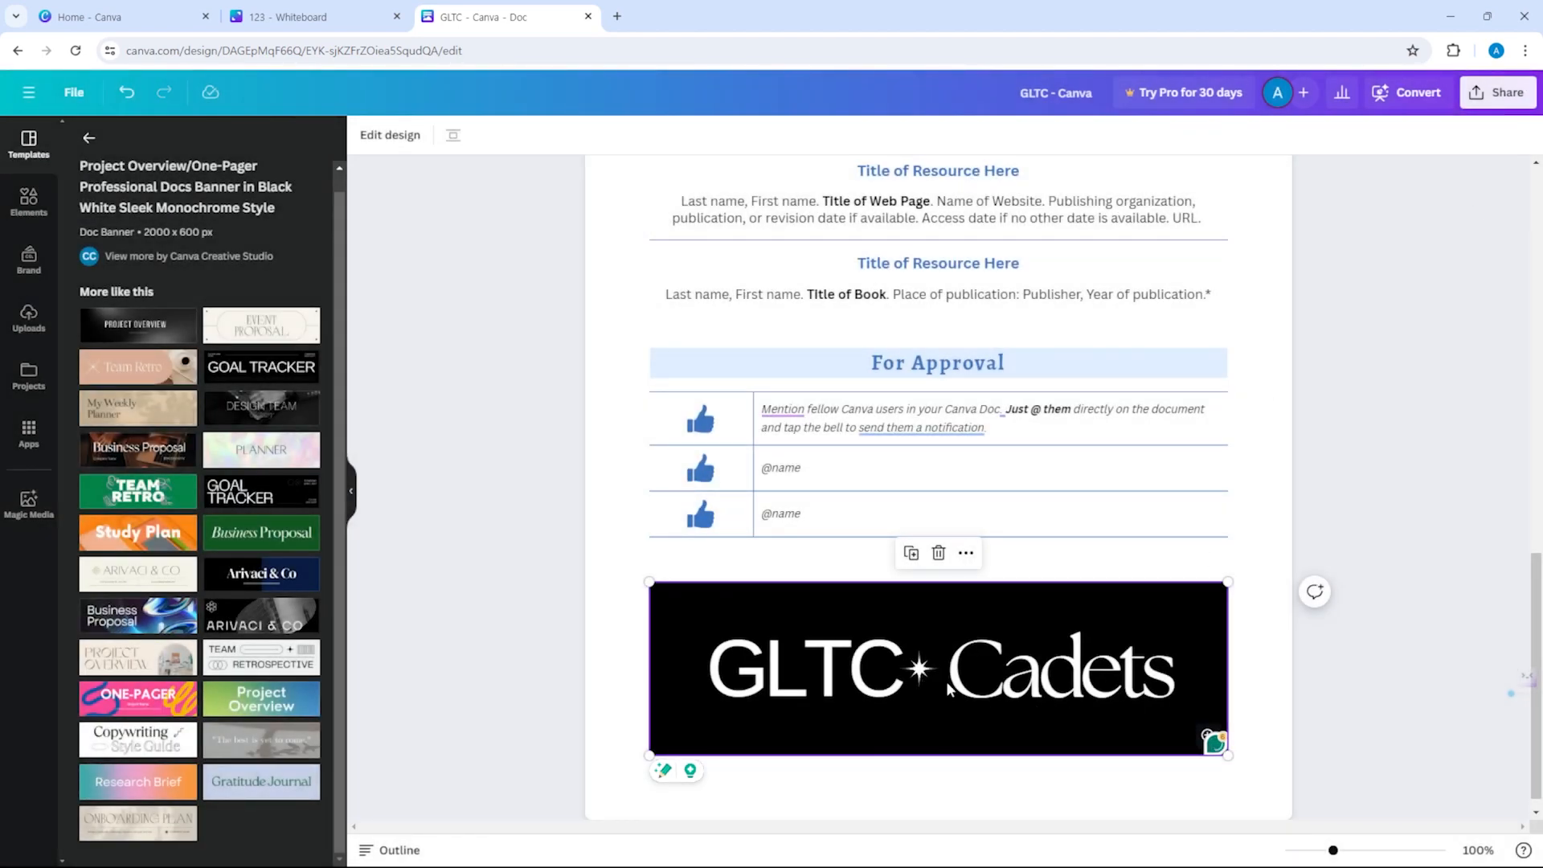
Examine the element categories available for the document: tables, charts, graphics, AI image generator, photos and videos.
scroll(1222, 717, up, 4)
scroll(1125, 718, down, 5)
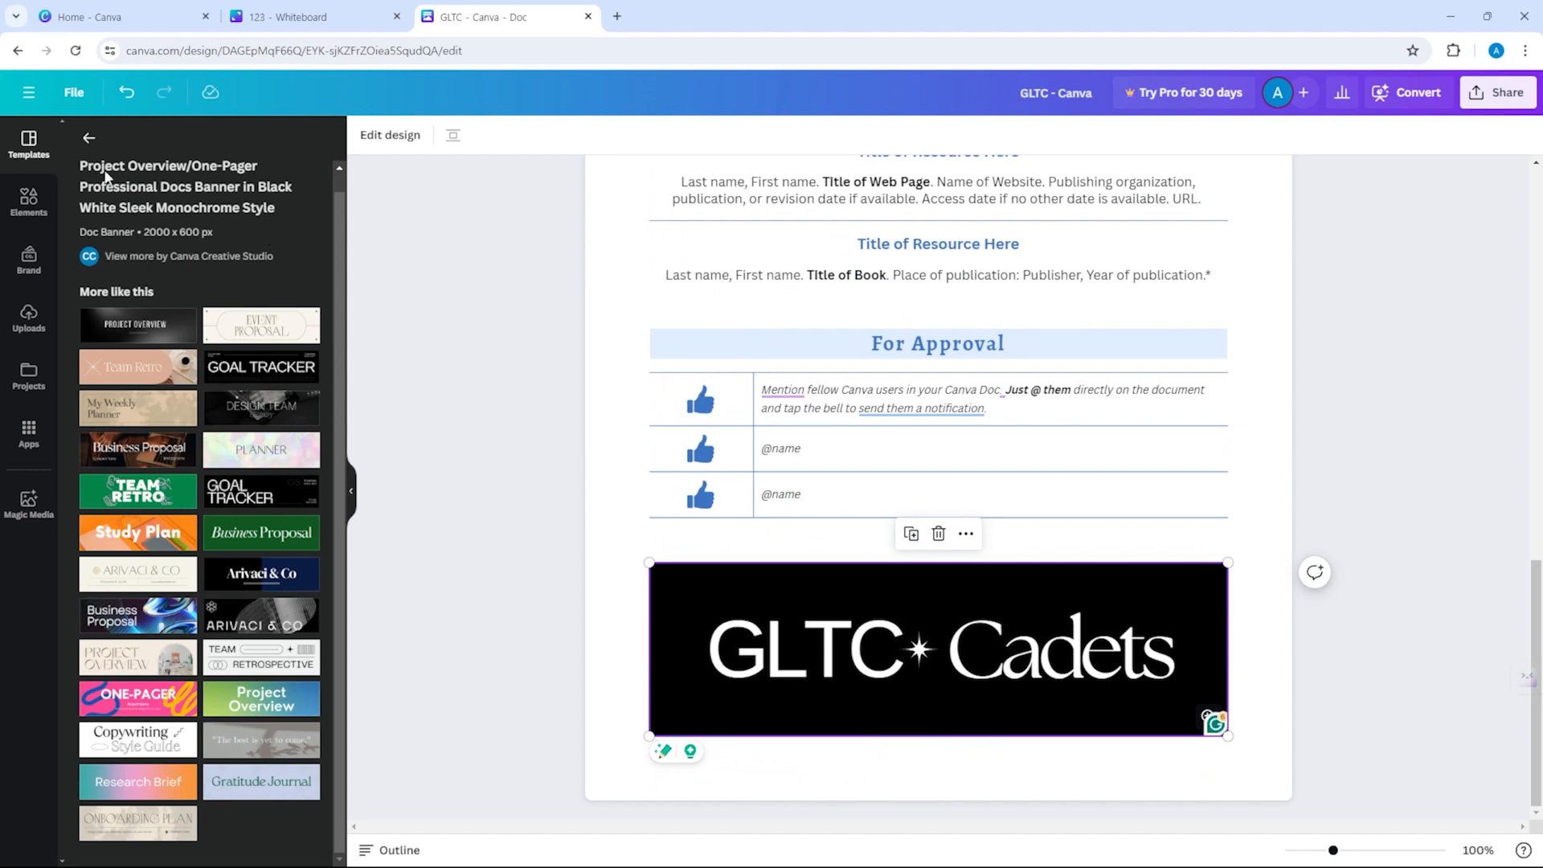
click(29, 199)
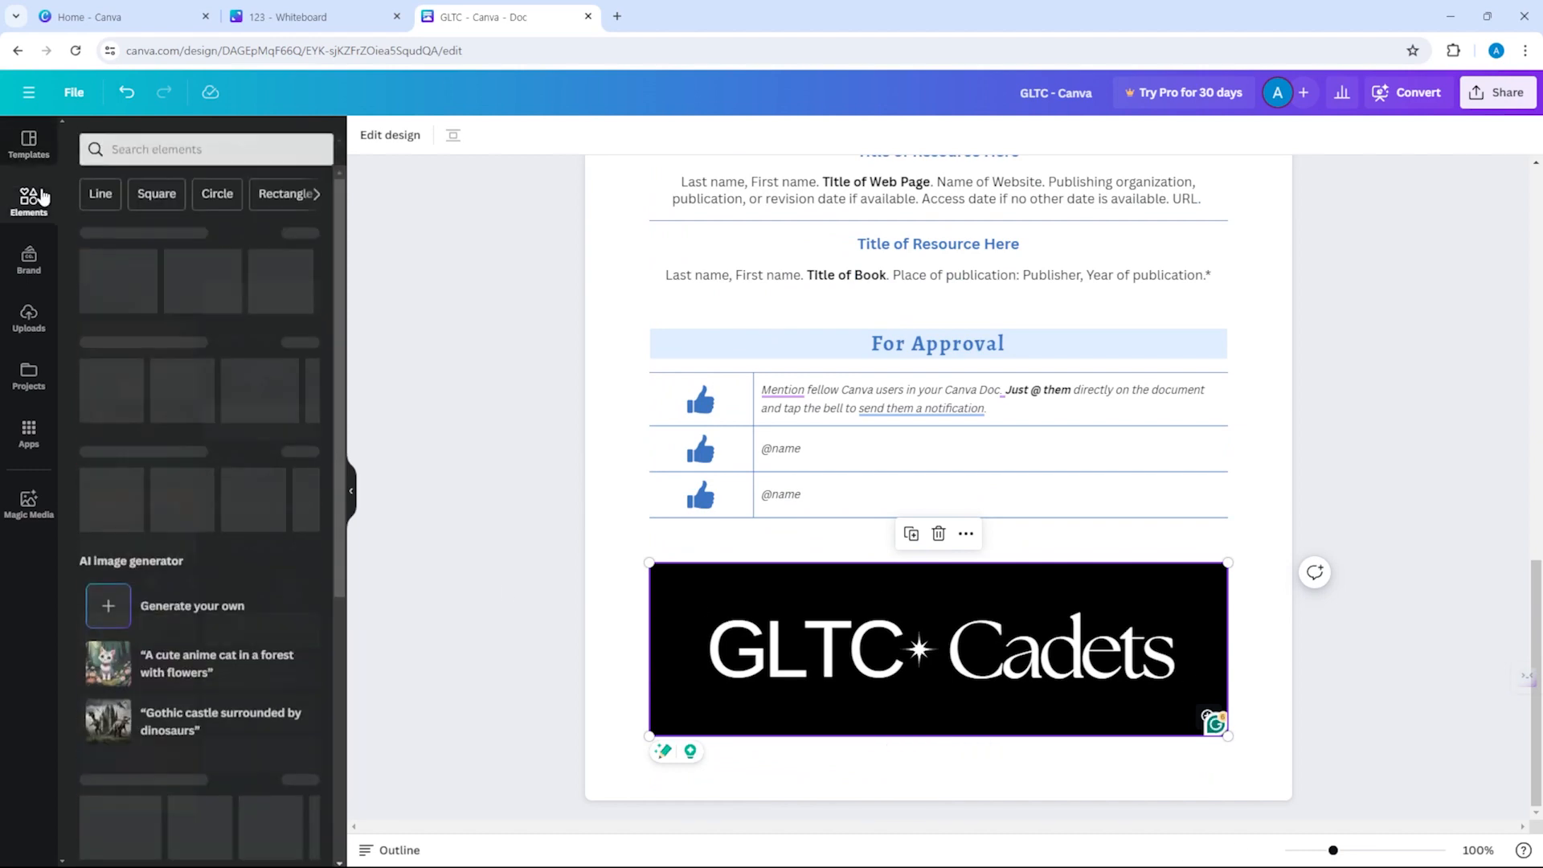
scroll(862, 574, up, 8)
scroll(862, 574, up, 4)
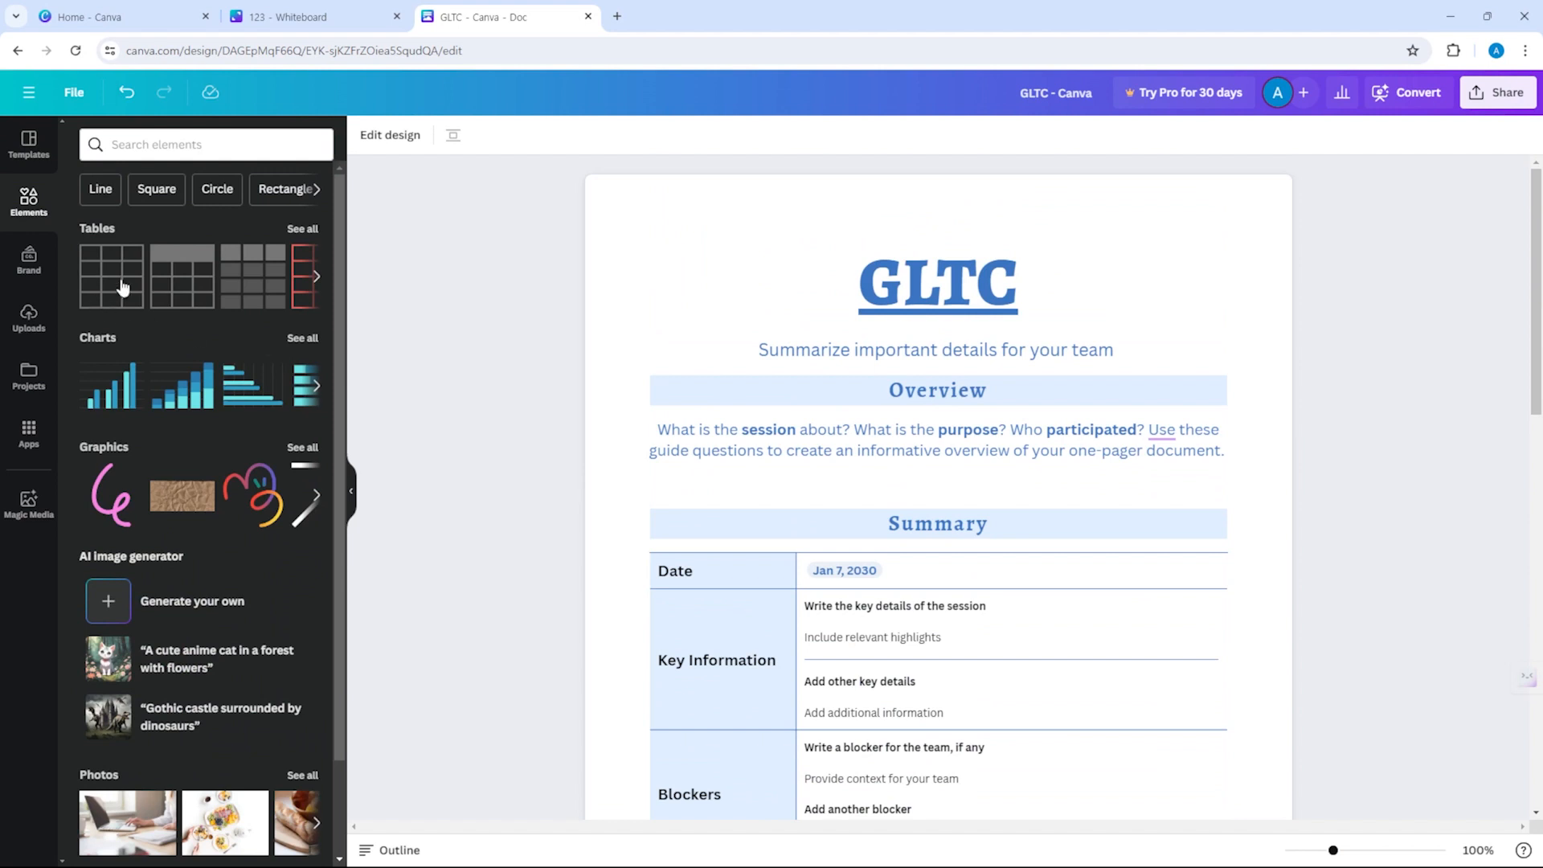
drag(123, 292, 145, 329)
mouse_move(123, 393)
mouse_down()
mouse_move(845, 435)
mouse_move(928, 504)
mouse_move(122, 417)
mouse_up()
drag(83, 508, 145, 433)
scroll(151, 570, down, 3)
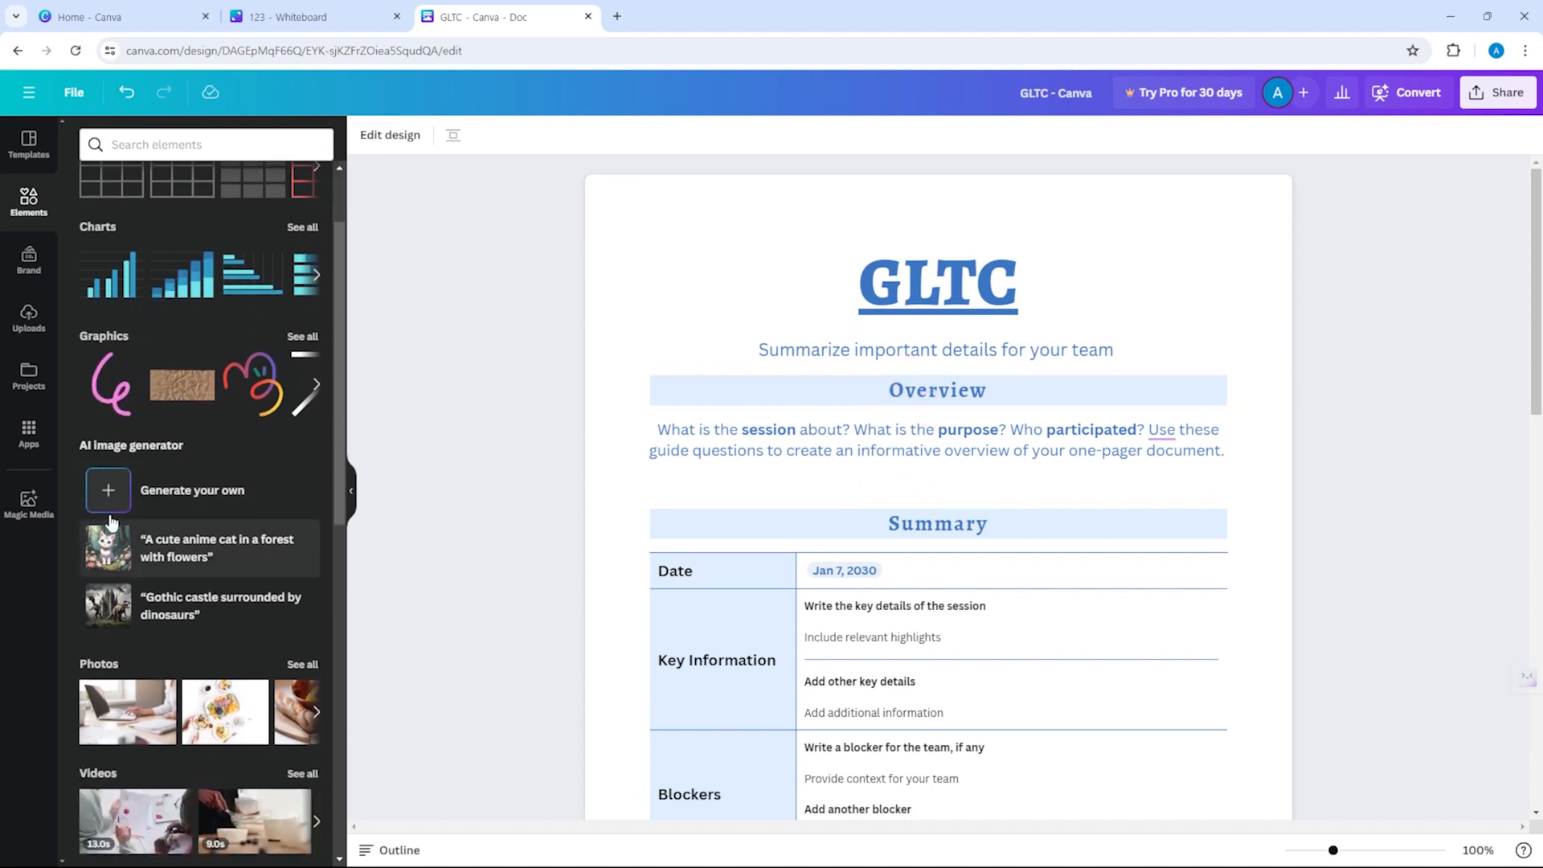
scroll(122, 456, up, 1)
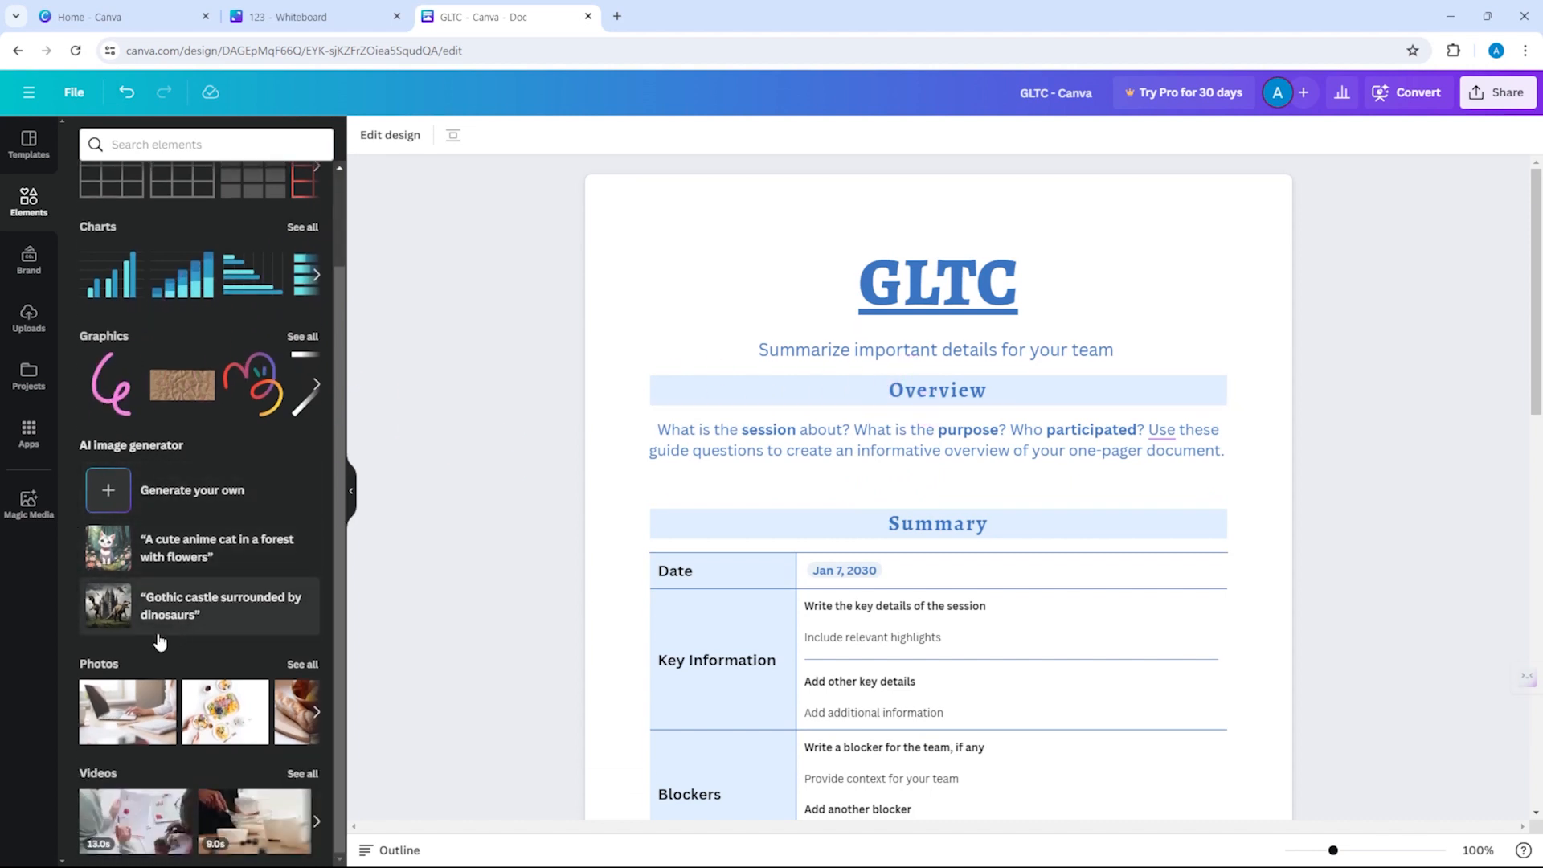
mouse_move(114, 713)
mouse_down()
mouse_move(764, 537)
mouse_move(120, 714)
mouse_up()
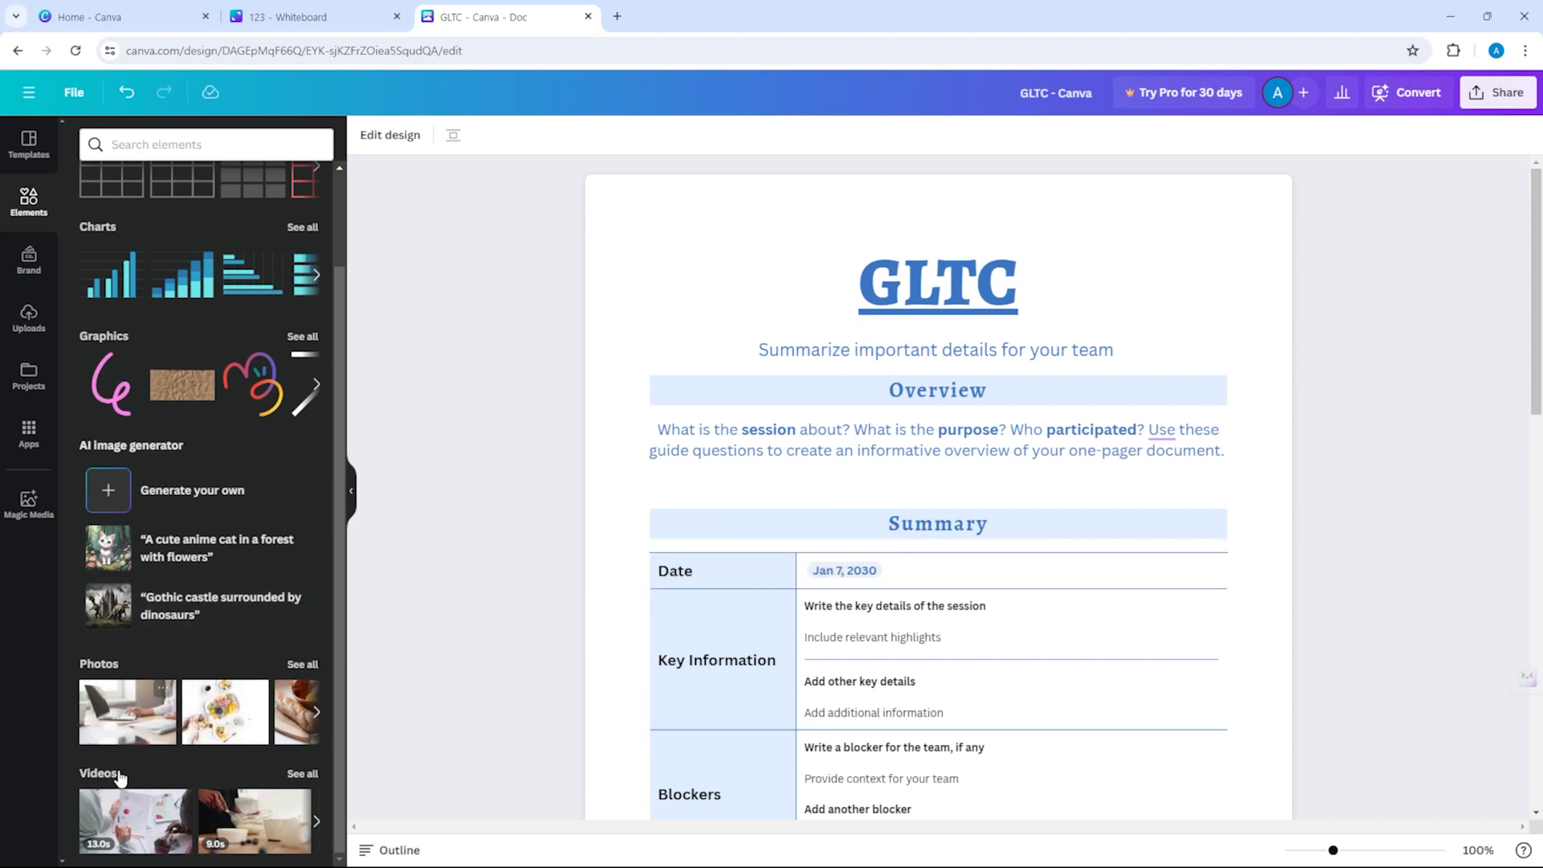
drag(104, 399, 203, 404)
Insert the green torn-edge strip from the Featured graphics between the Overview text and the Summary heading.
click(309, 342)
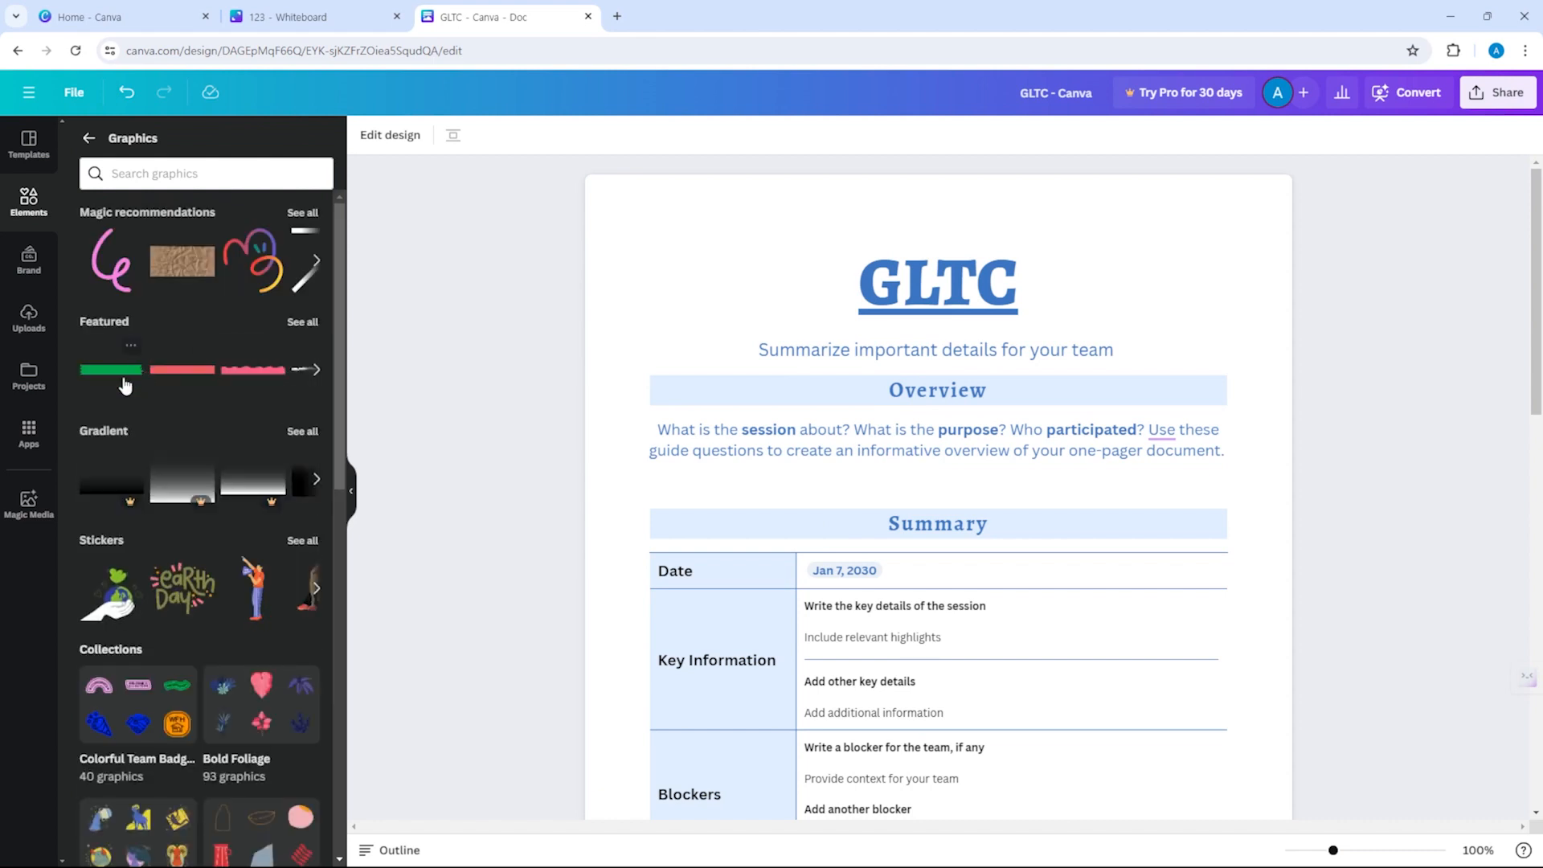
drag(111, 369, 936, 493)
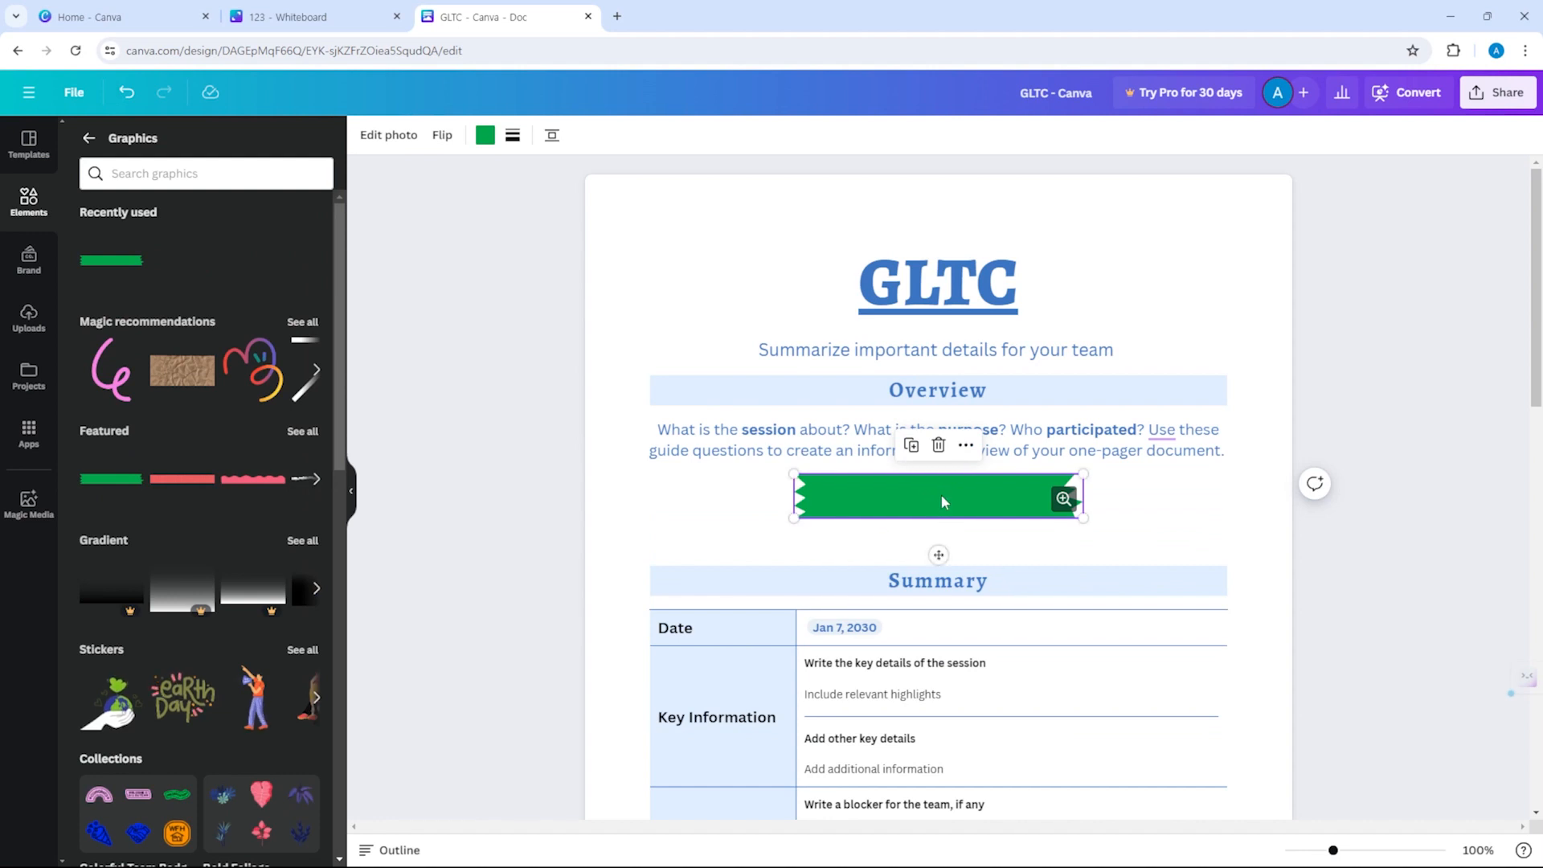
click(1021, 616)
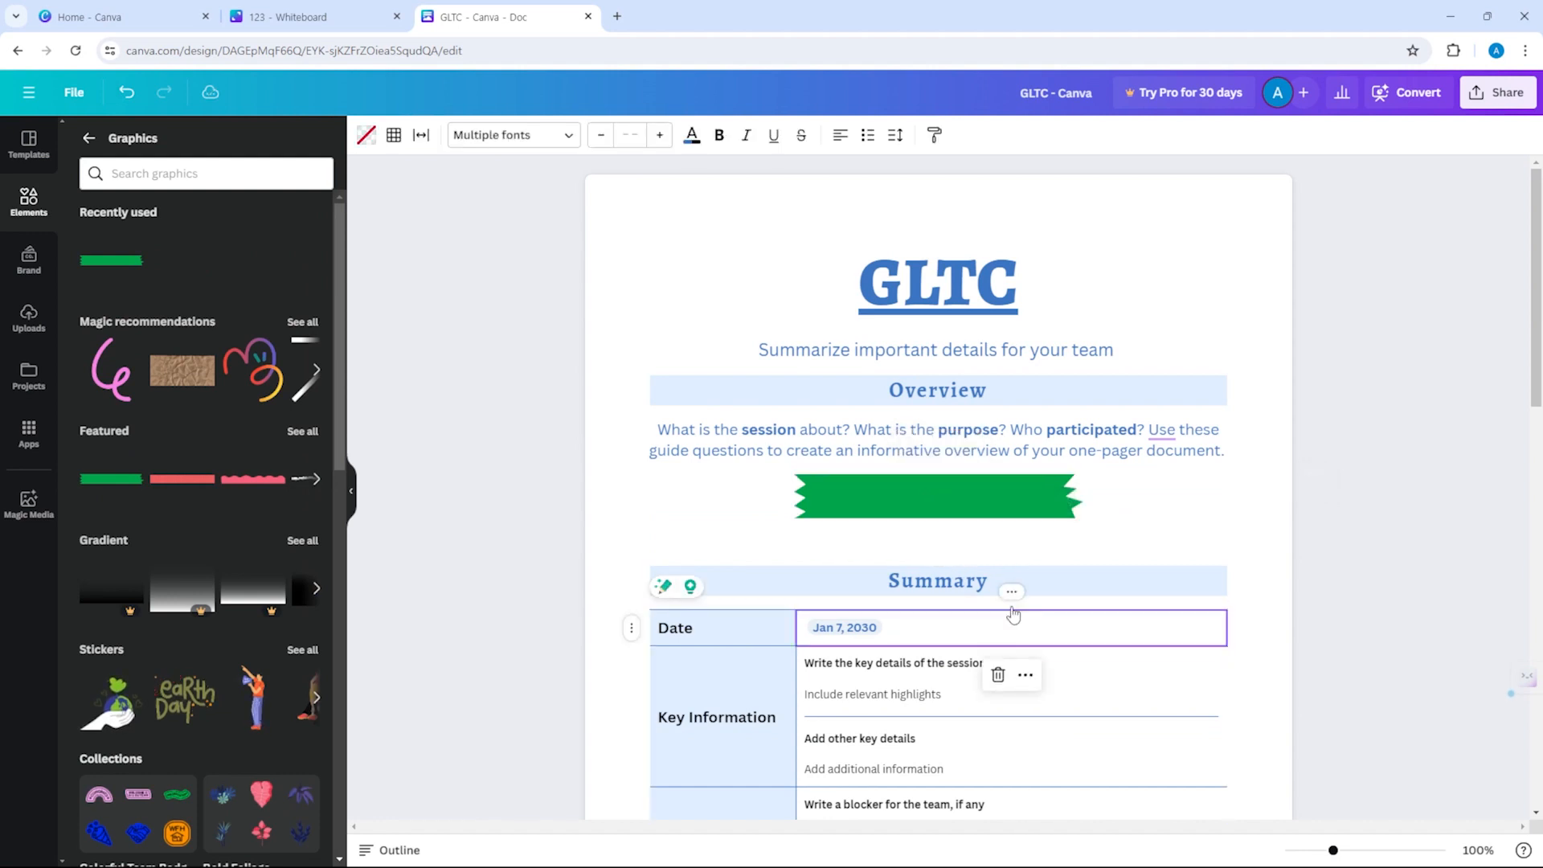
Insert the "Save Earth" megaphone person sticker into the Next Steps cell of the Summary table, below the first action item.
scroll(631, 473, down, 5)
scroll(218, 610, down, 2)
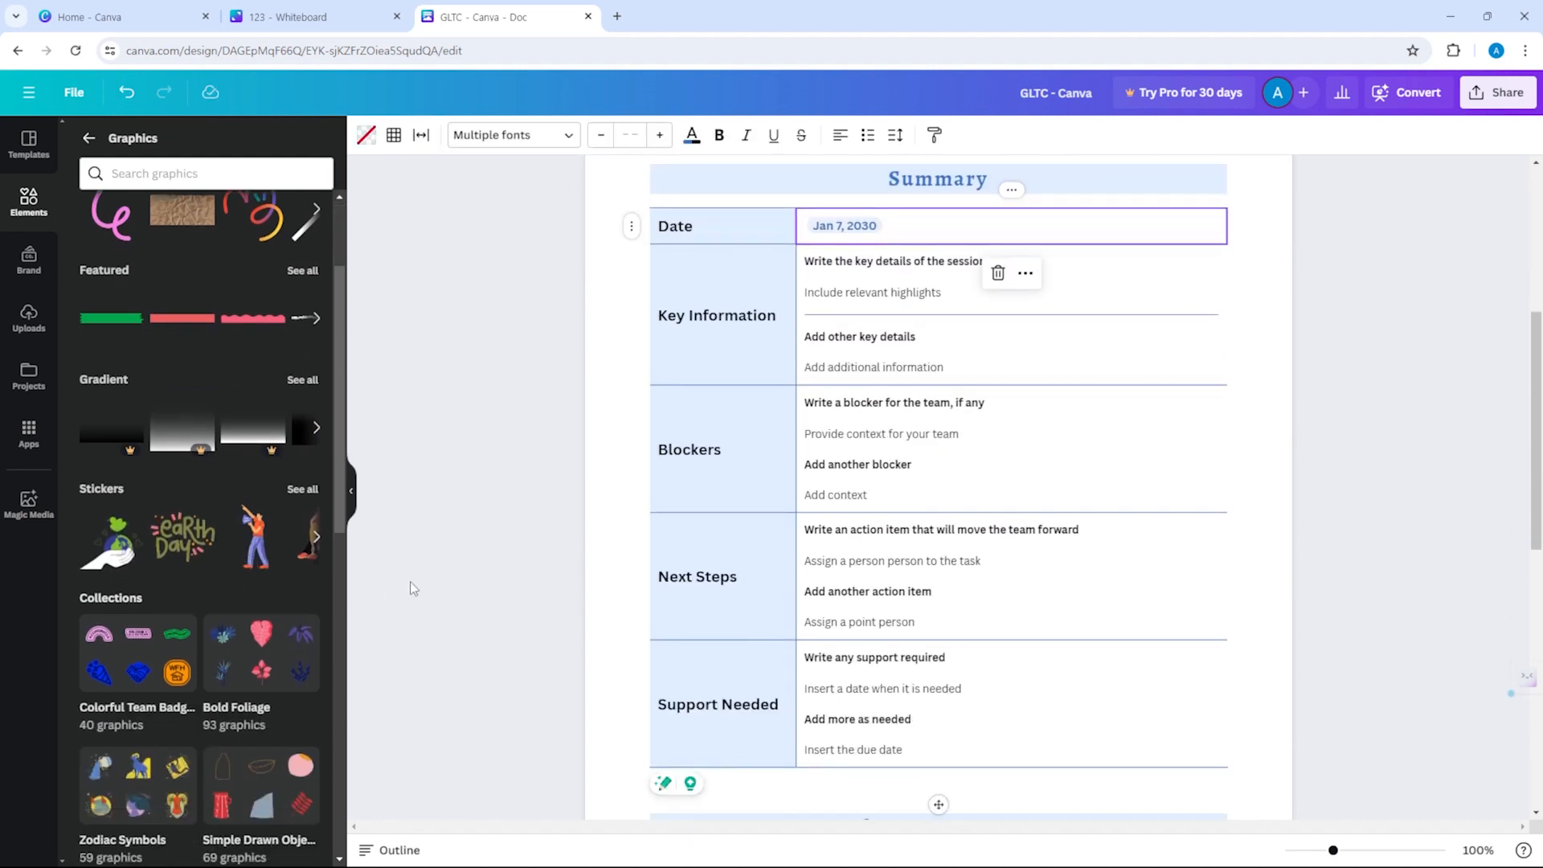
drag(270, 554, 1035, 377)
scroll(1085, 598, down, 3)
scroll(1098, 451, up, 6)
click(1191, 524)
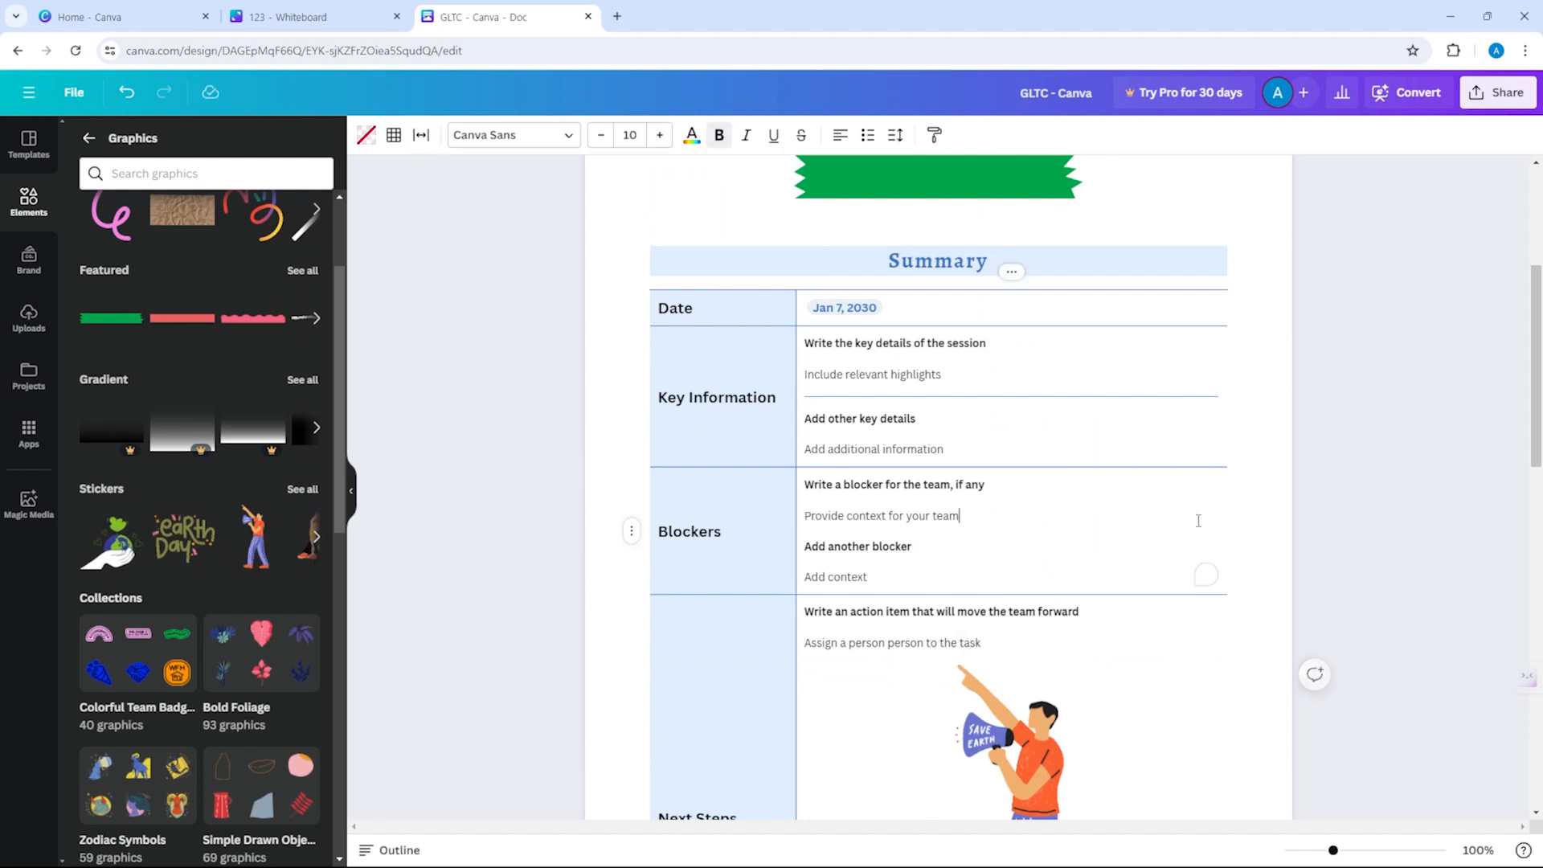
scroll(1187, 482, down, 5)
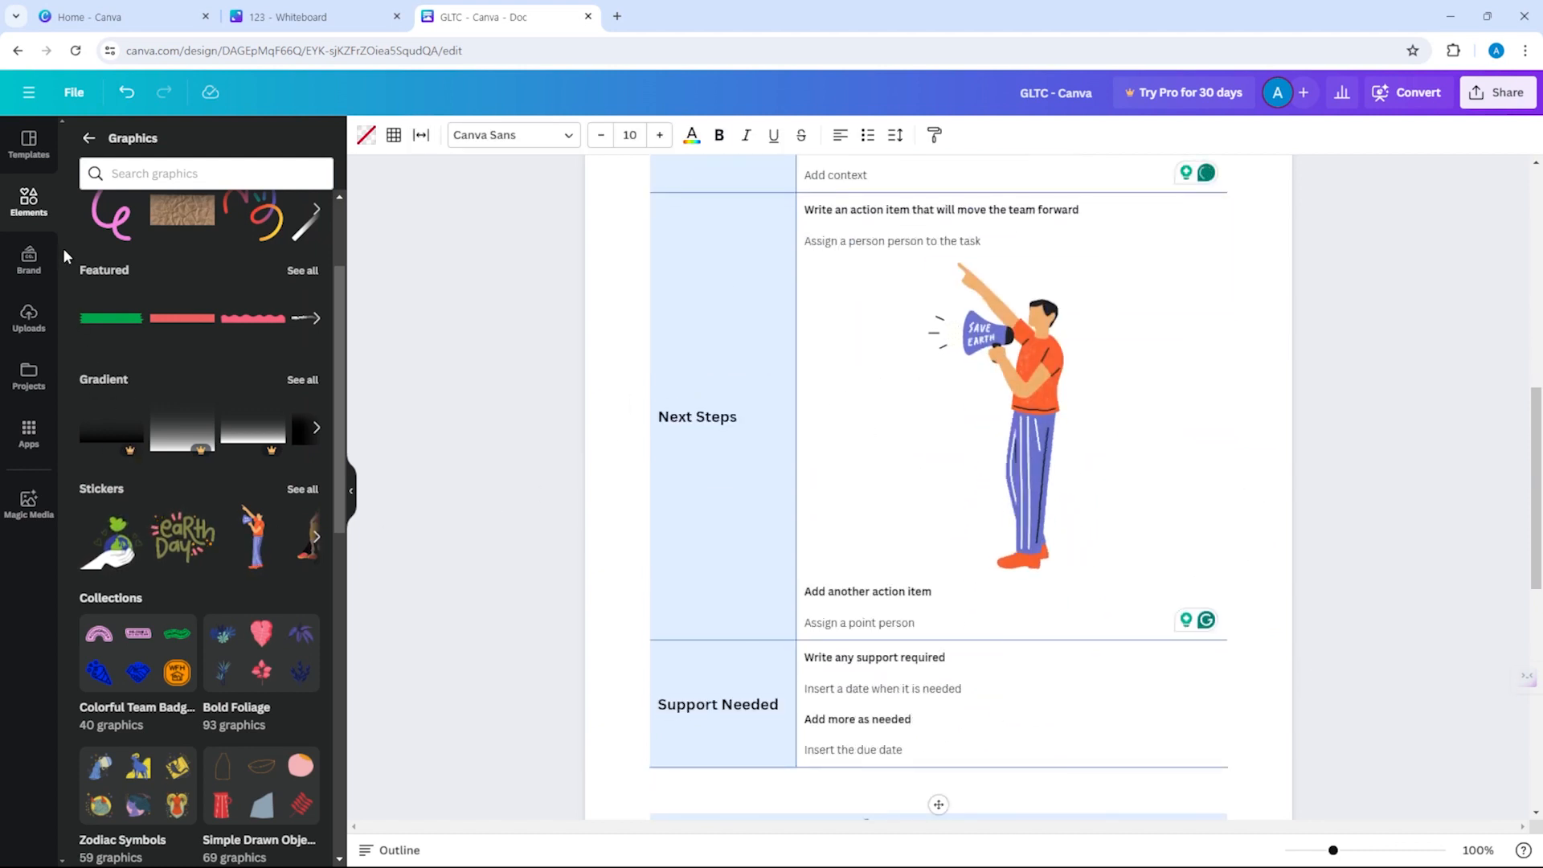
Look through the Brand, Uploads, Projects and Templates resources available for the document.
click(88, 138)
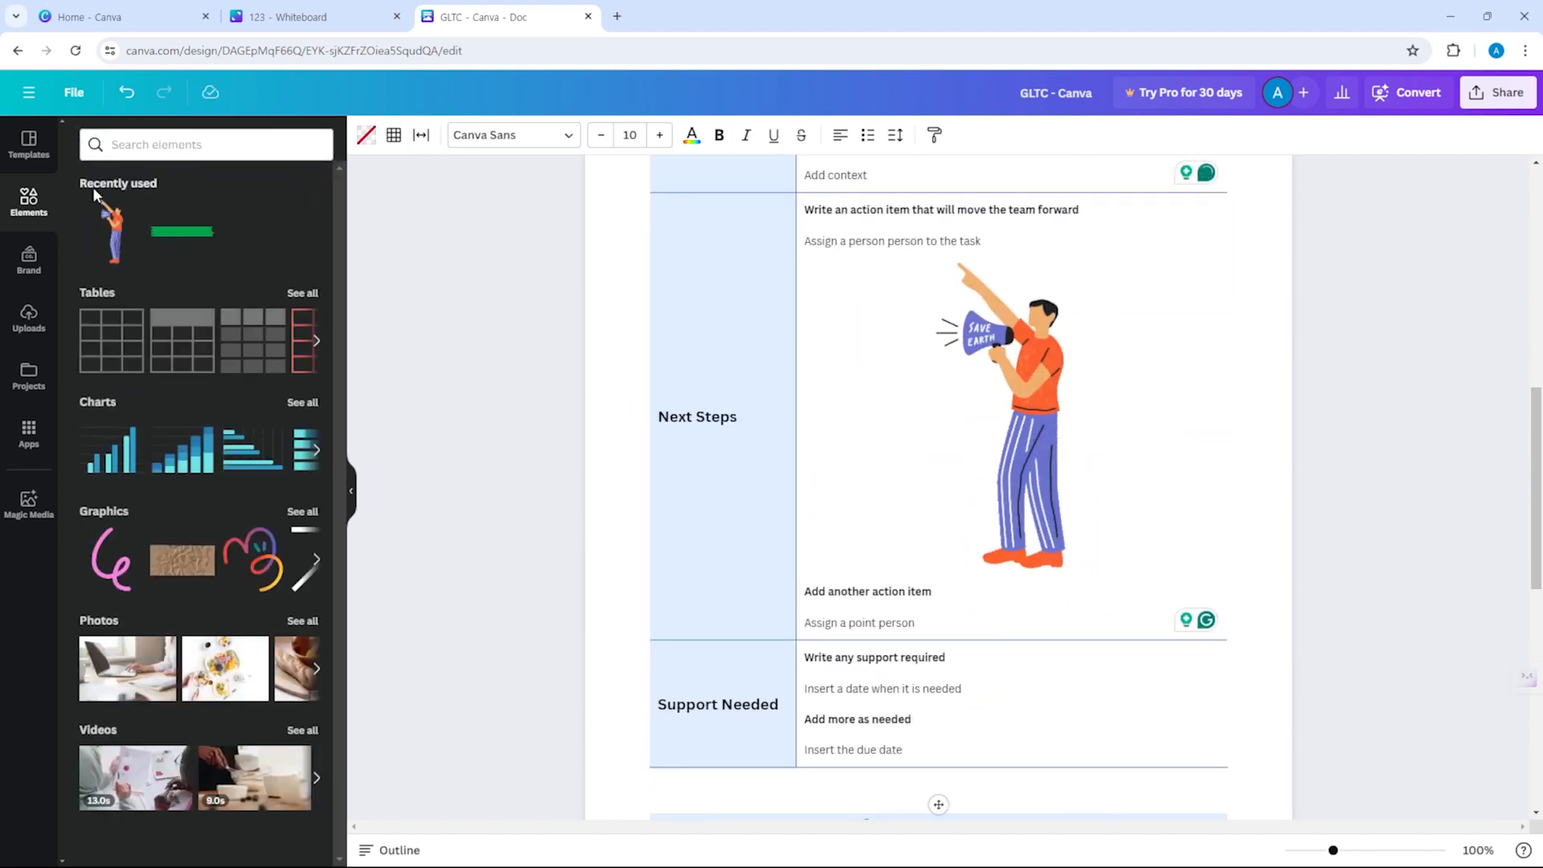
click(29, 255)
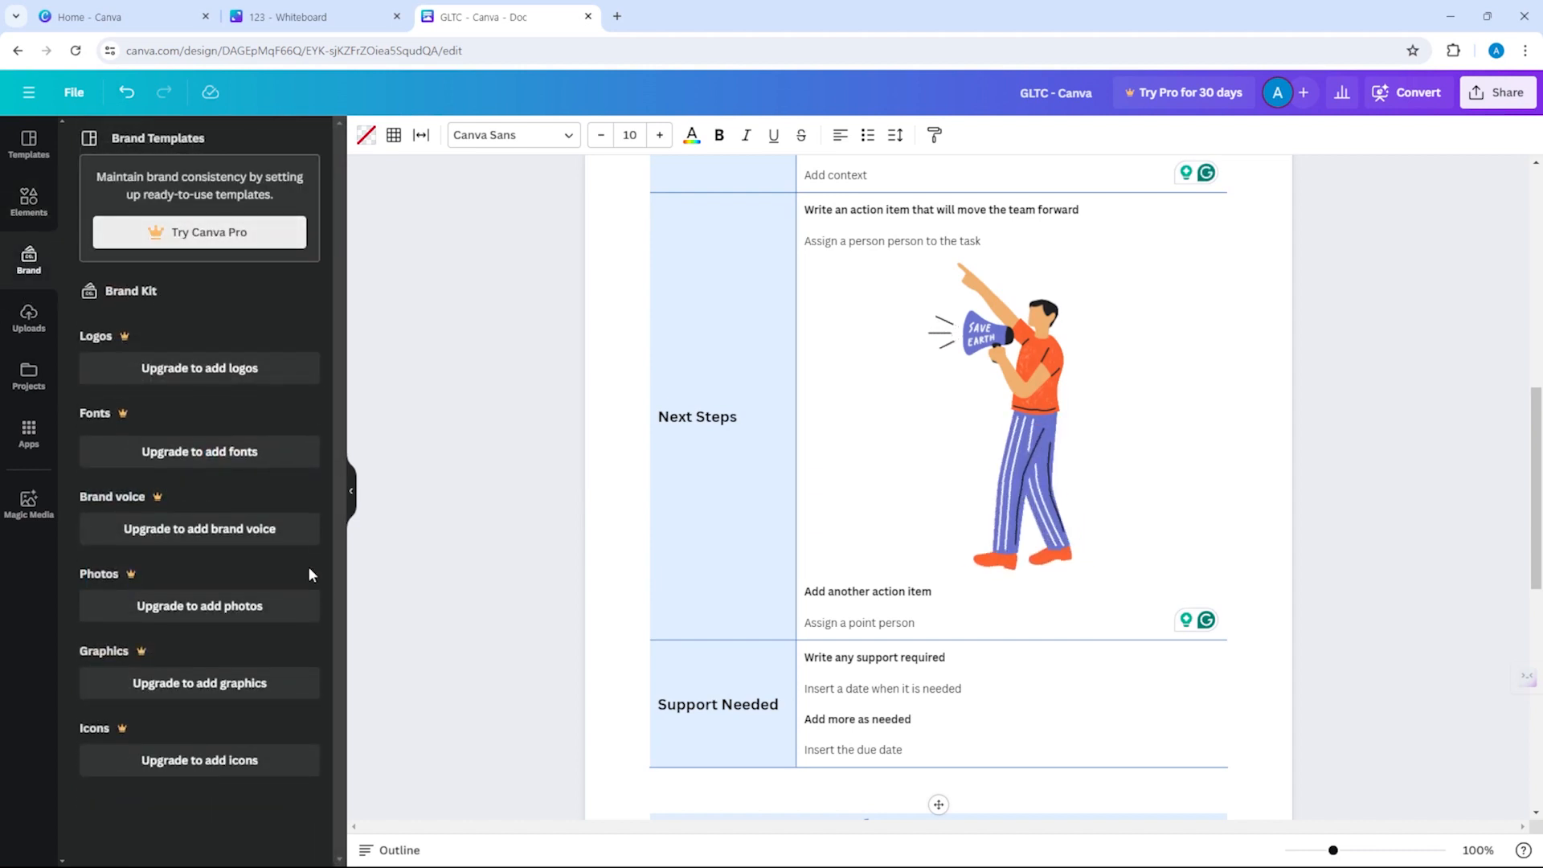
click(29, 318)
click(29, 394)
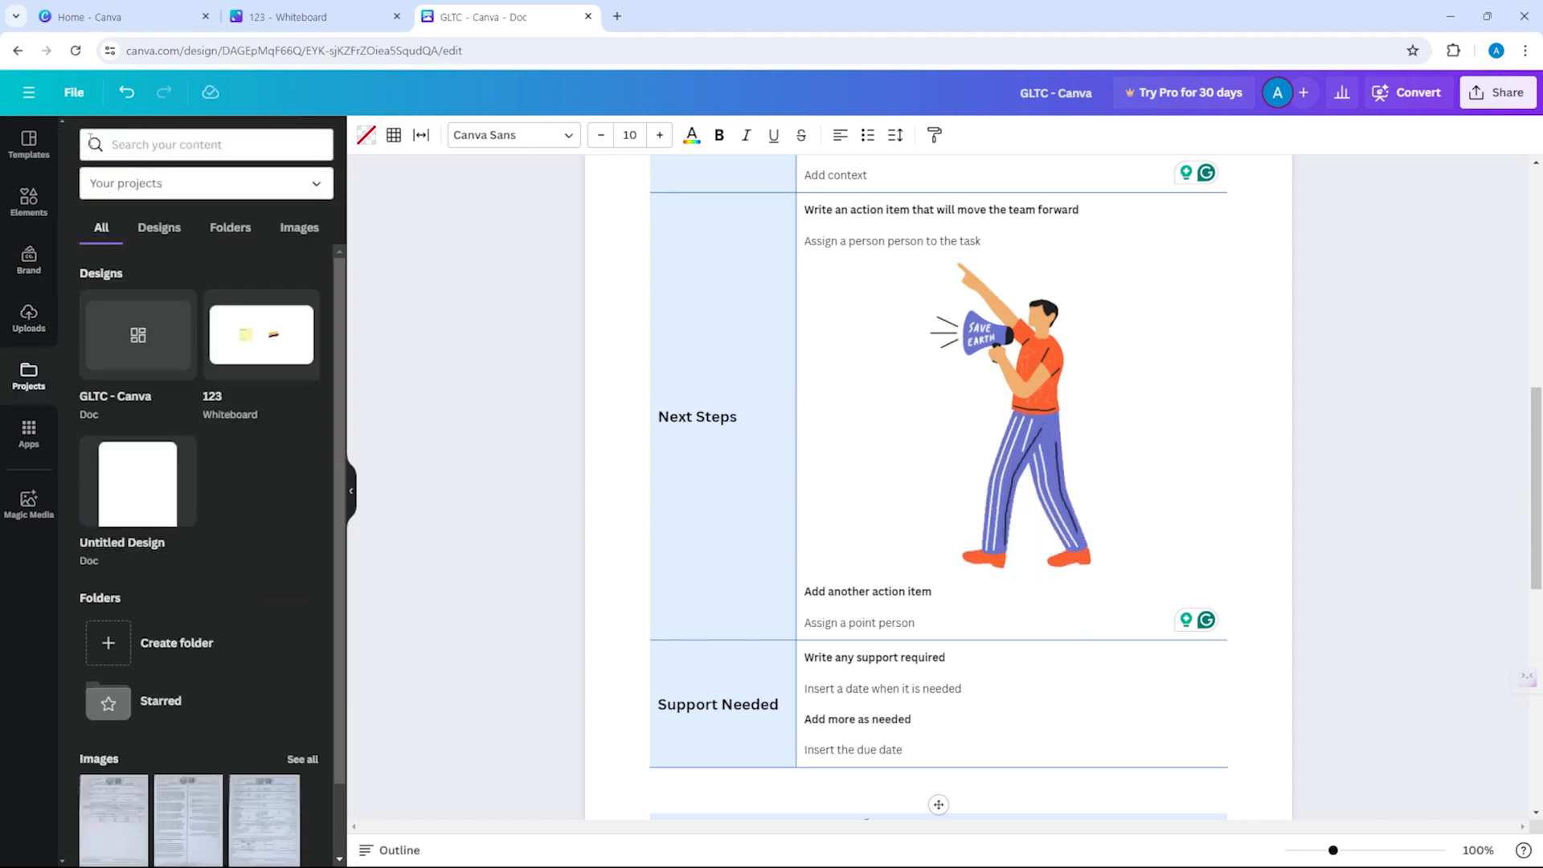
click(46, 144)
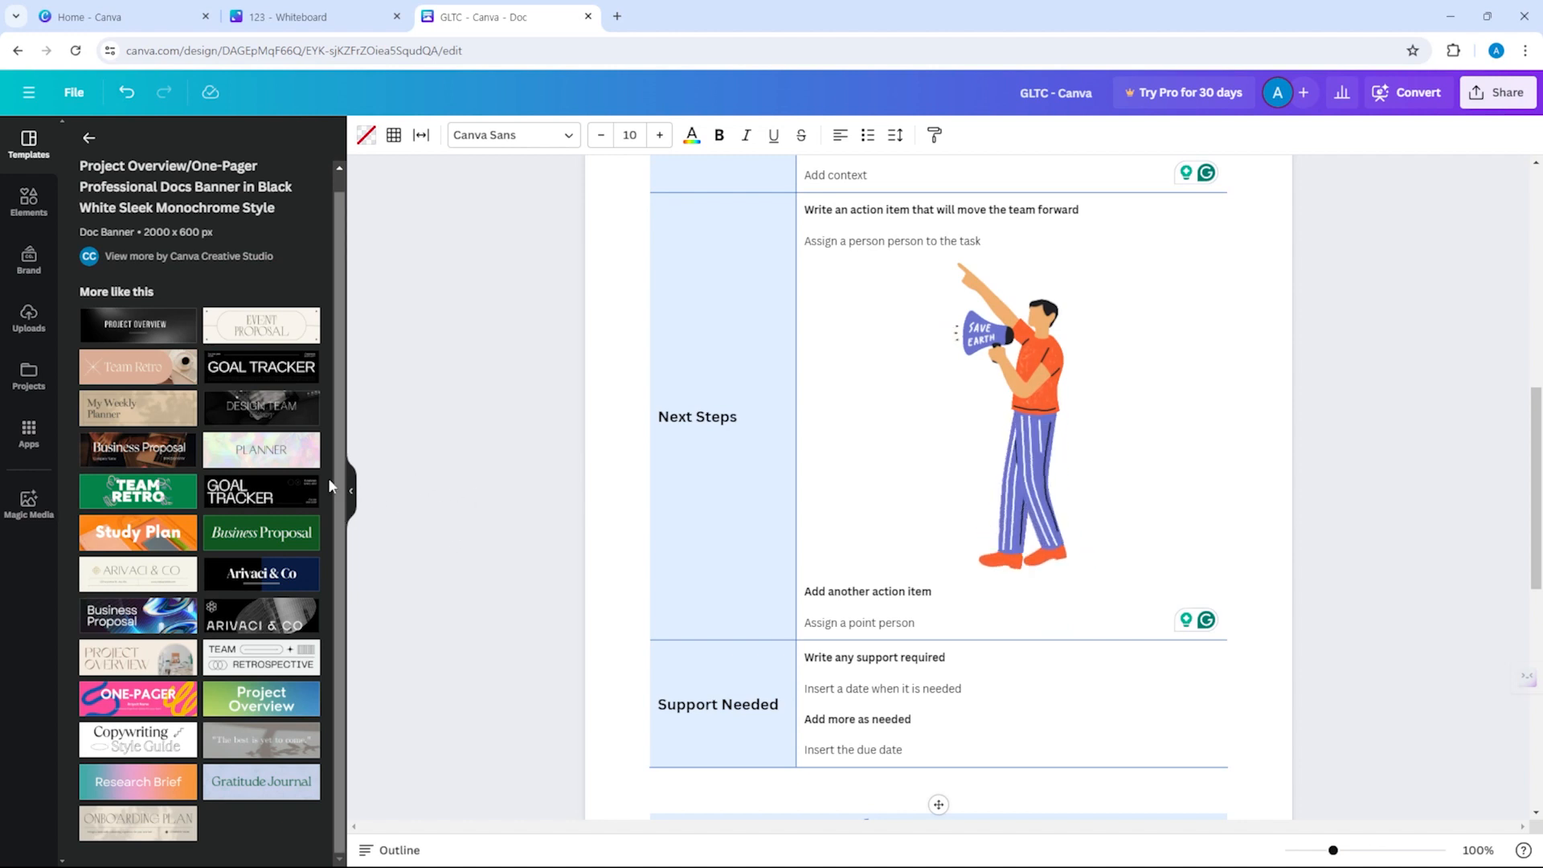
Create a new blank Video design from the suggested design types.
click(30, 93)
click(127, 138)
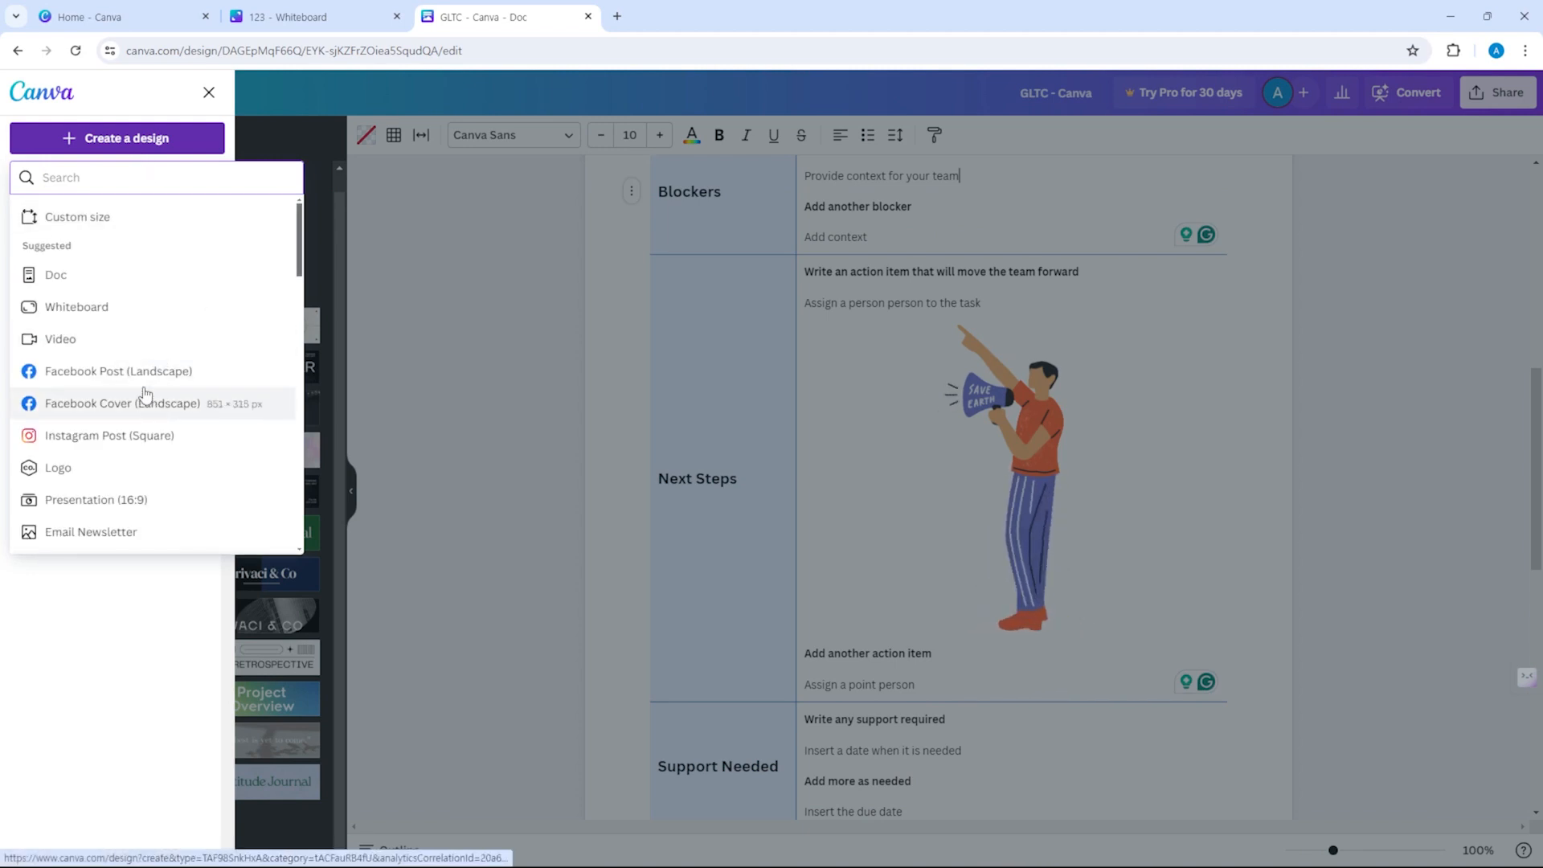
click(135, 339)
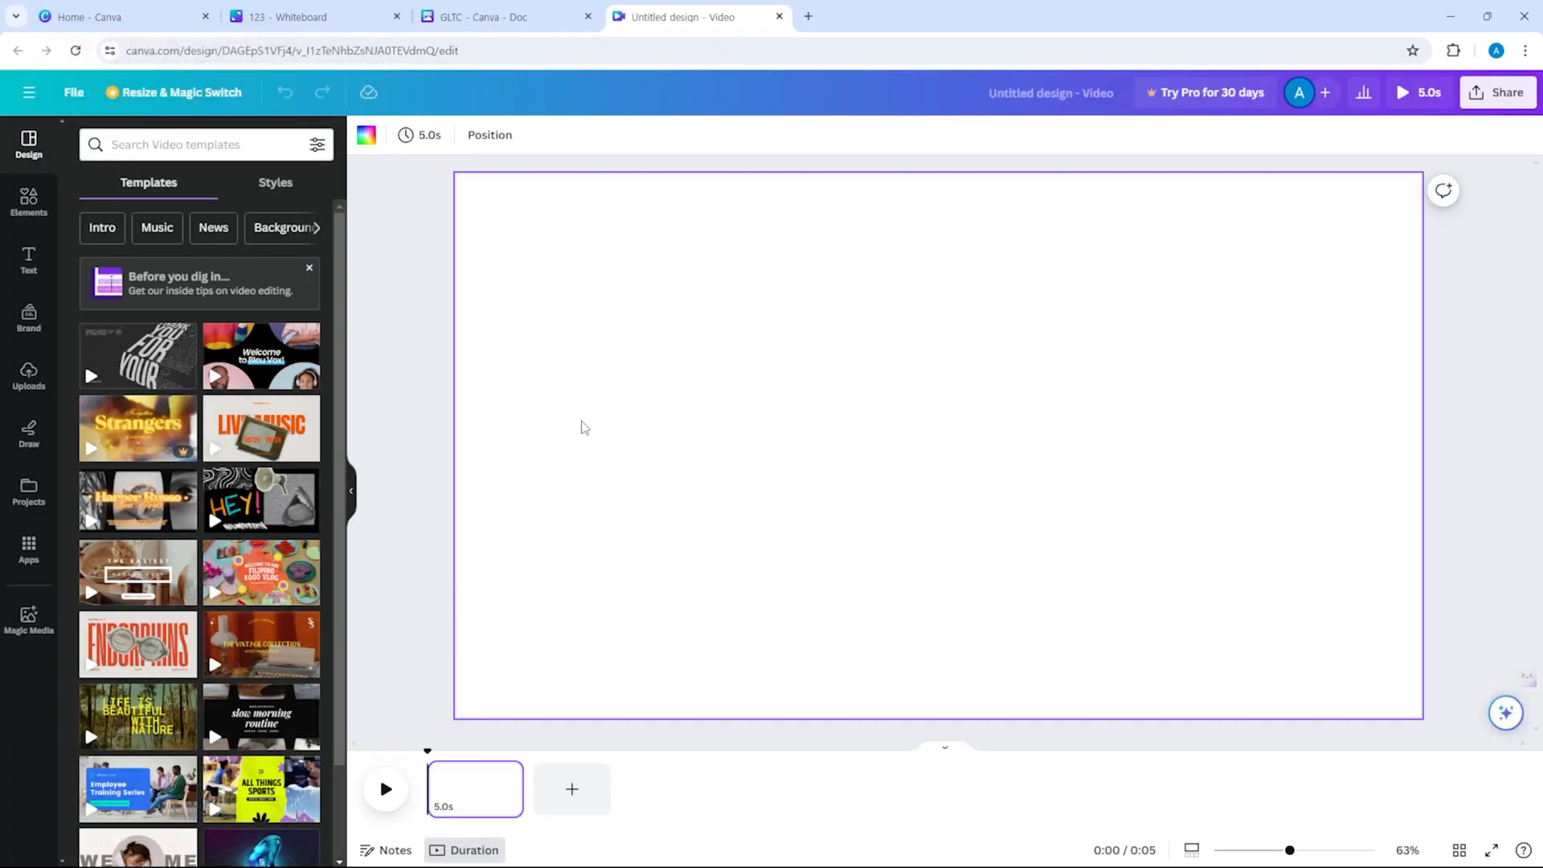
Apply the Yellow Black Vintage Collage Film Typography Title YouTube Intro Video template to the first page and play its preview.
mouse_move(128, 433)
mouse_move(139, 486)
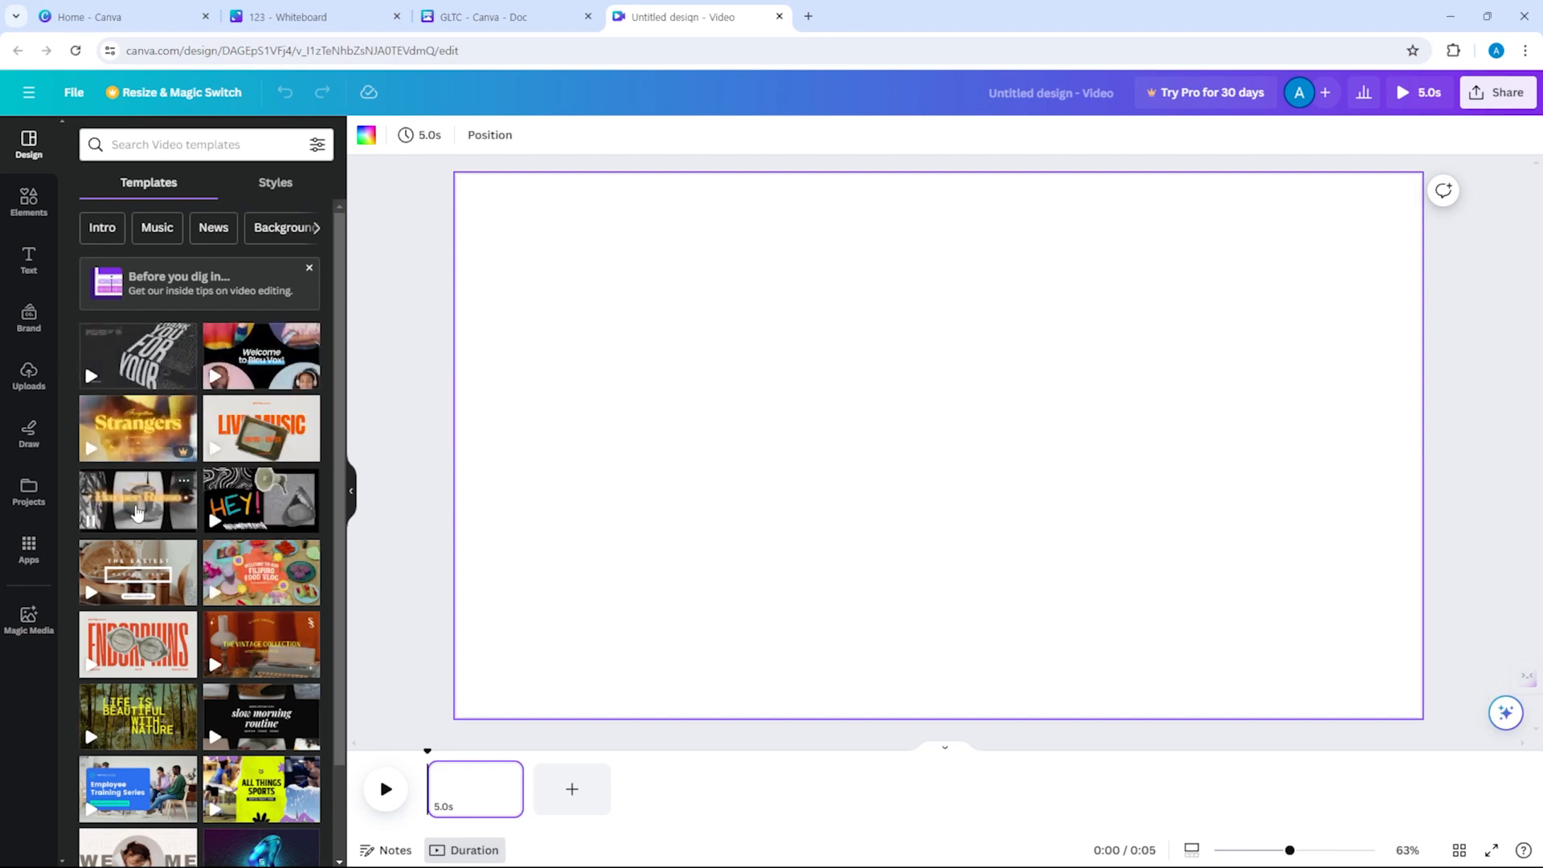
drag(137, 512, 475, 798)
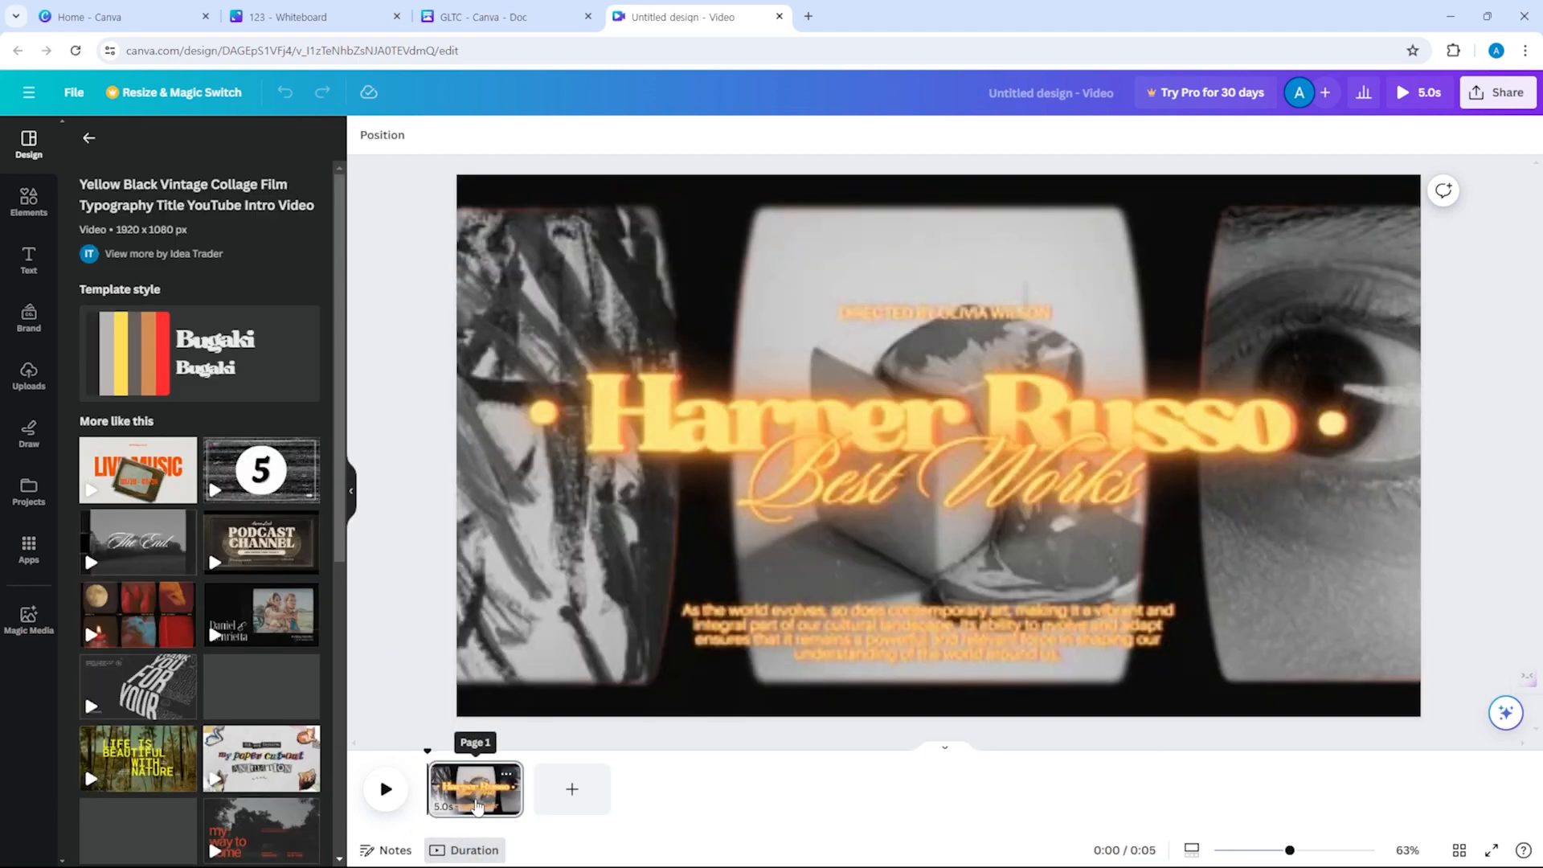
click(395, 806)
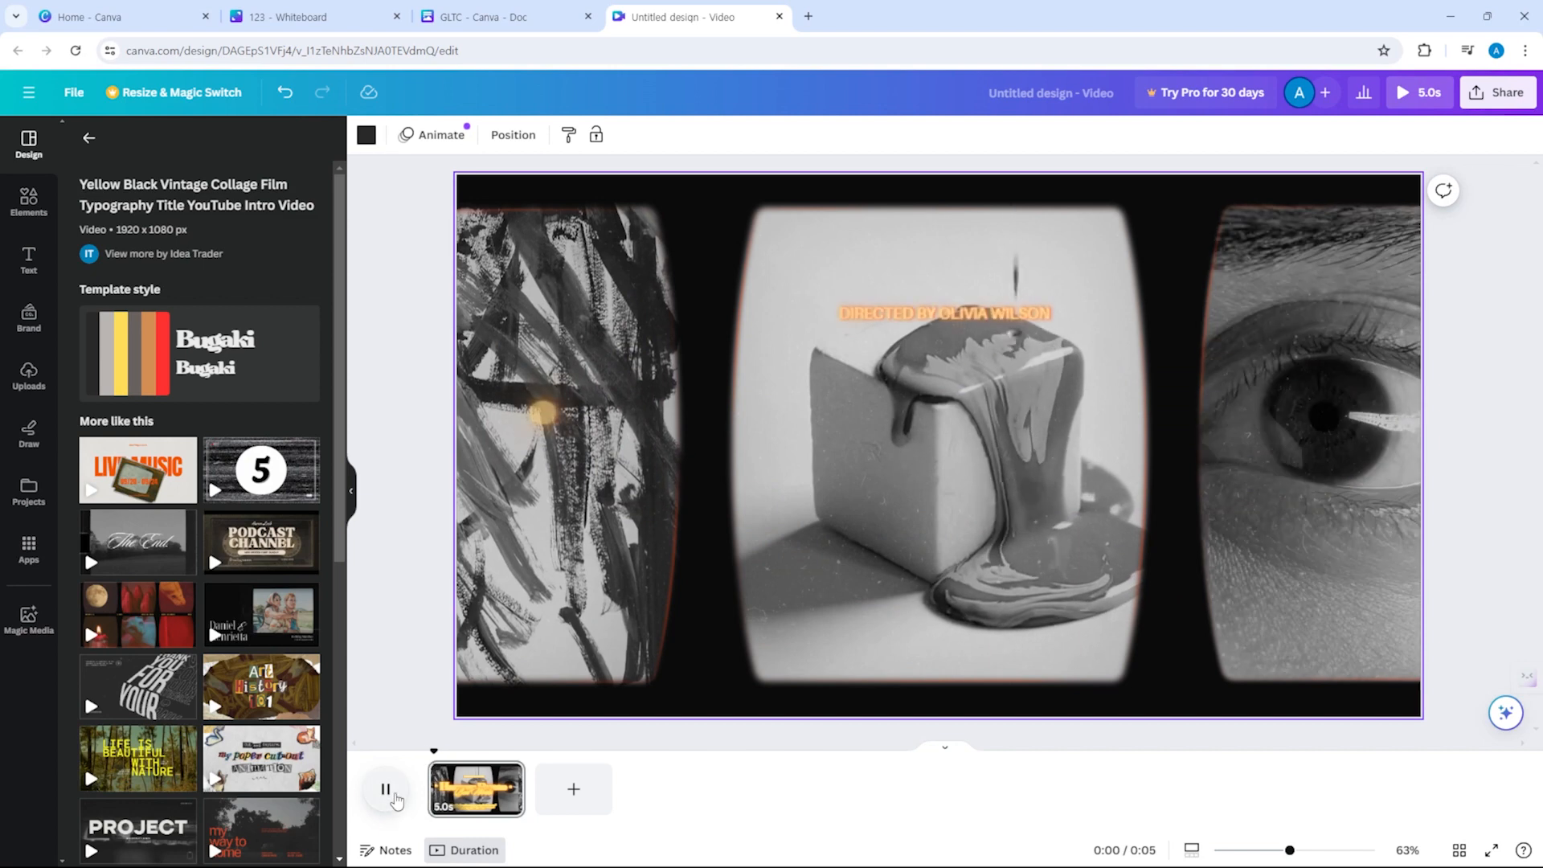
Replace the large yellow title above "Best Works" with "GLTC".
double_click(953, 425)
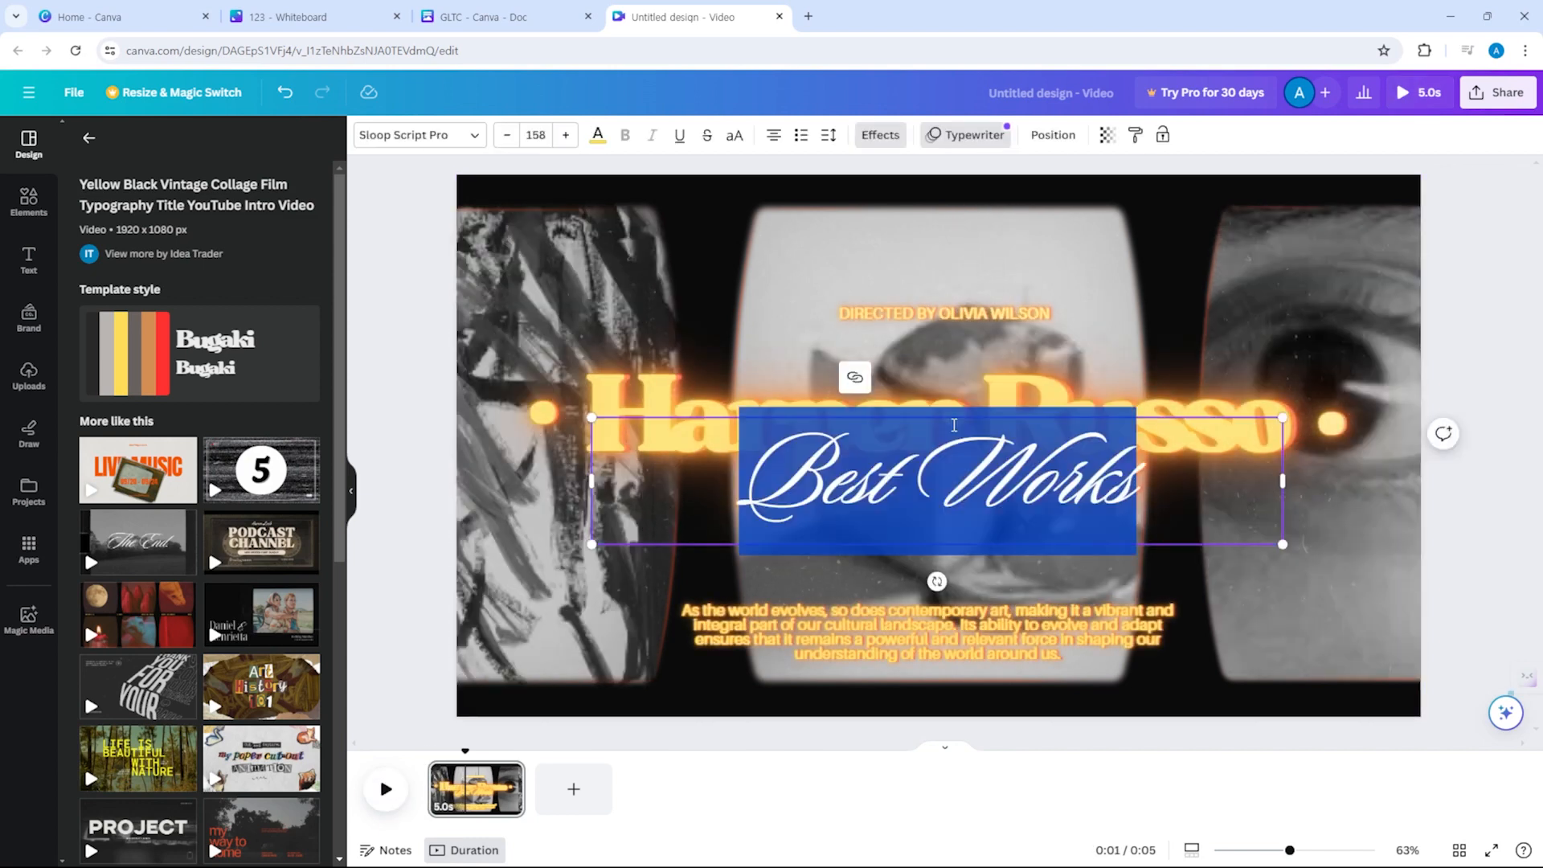
click(693, 392)
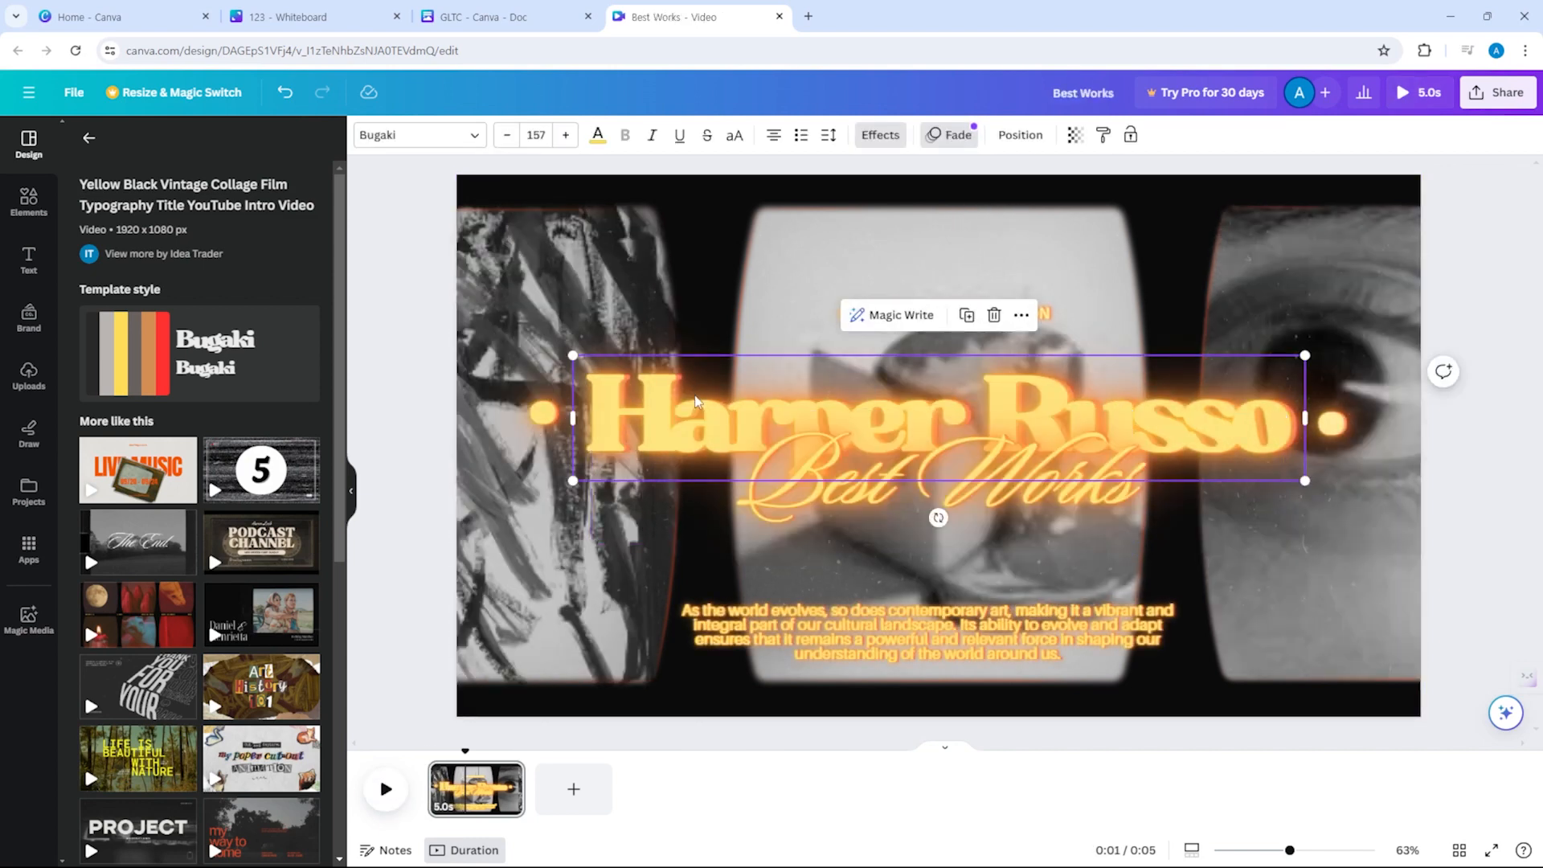
double_click(695, 400)
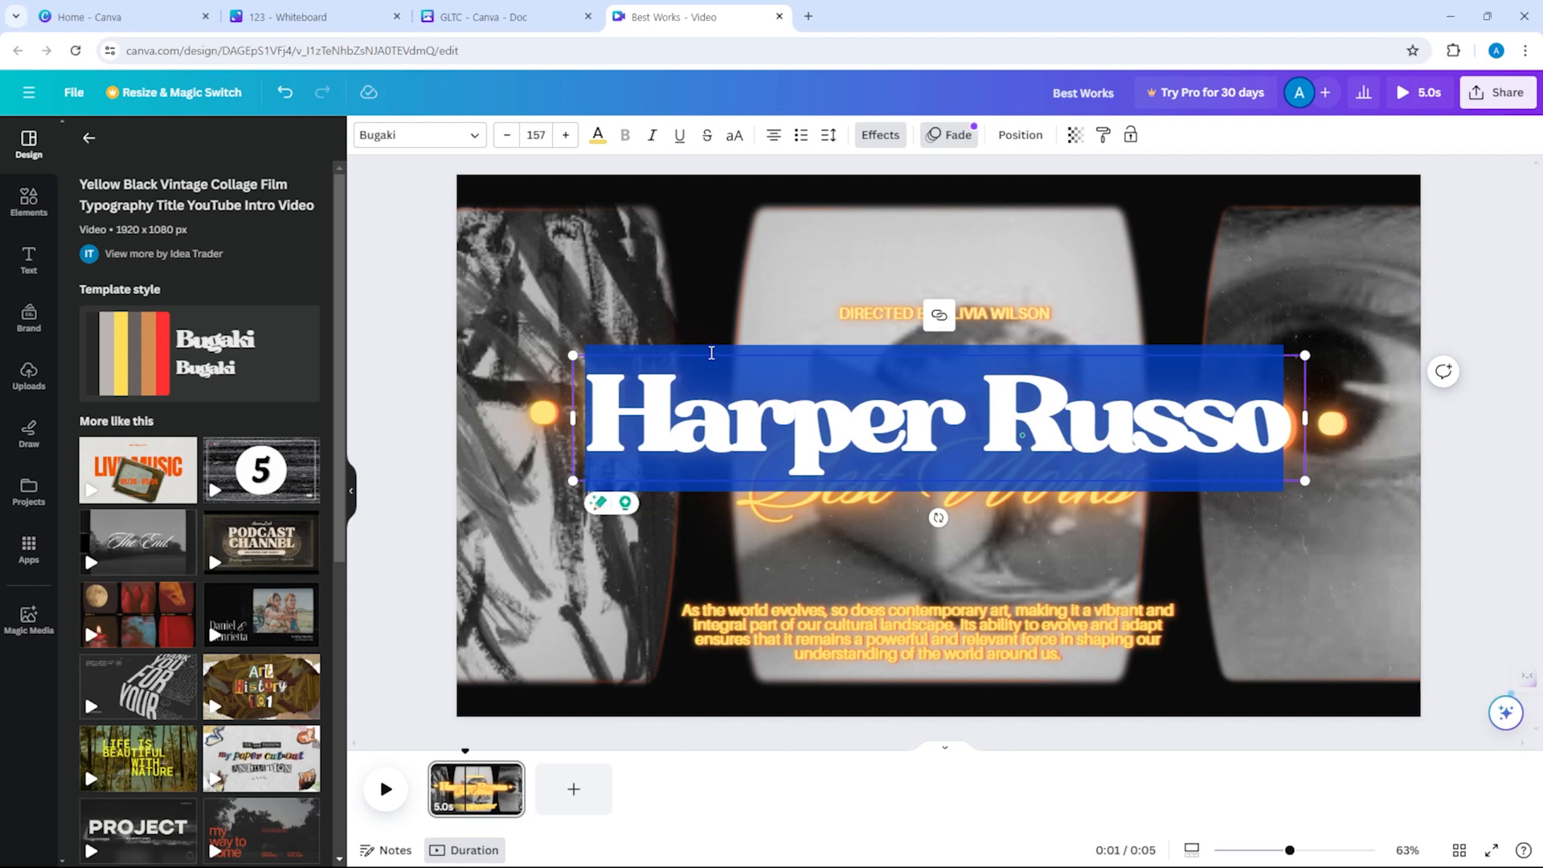
text(GLTC)
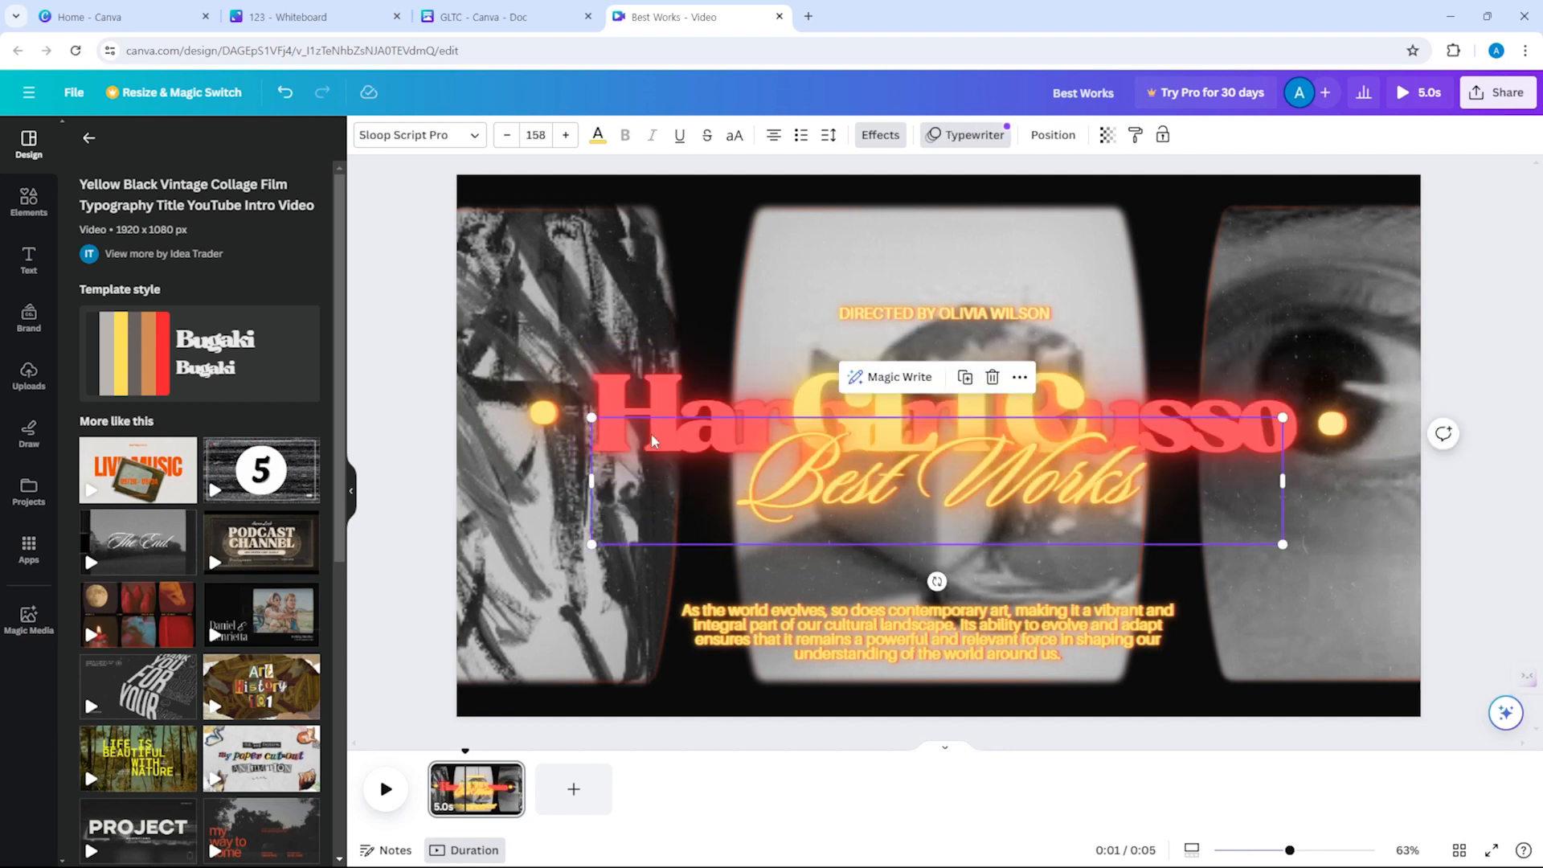
key(ctrl+a)
text(G)
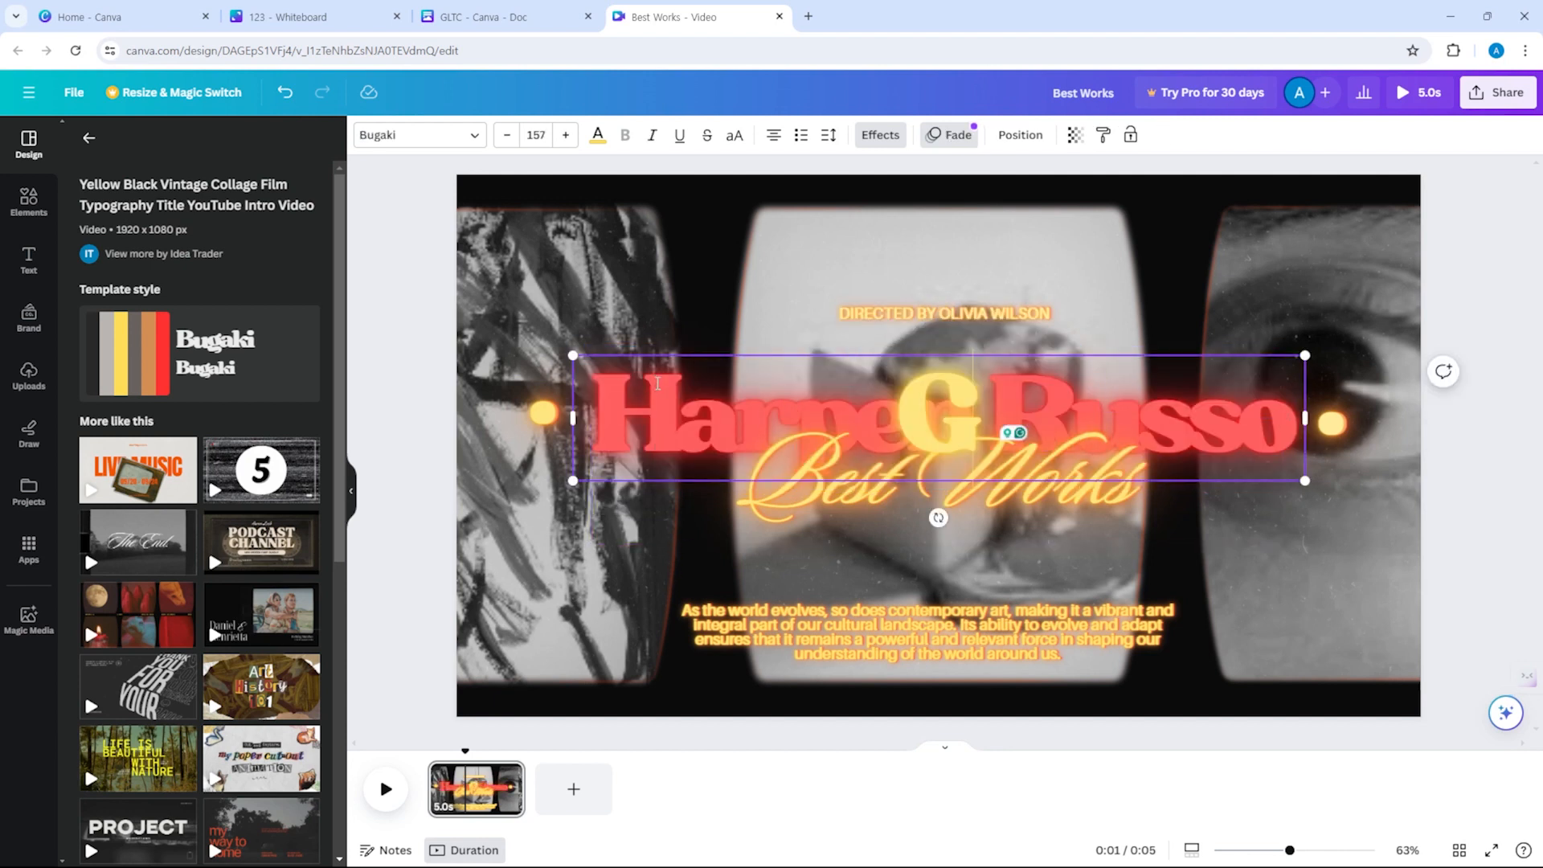
key(ctrl+z)
click(662, 400)
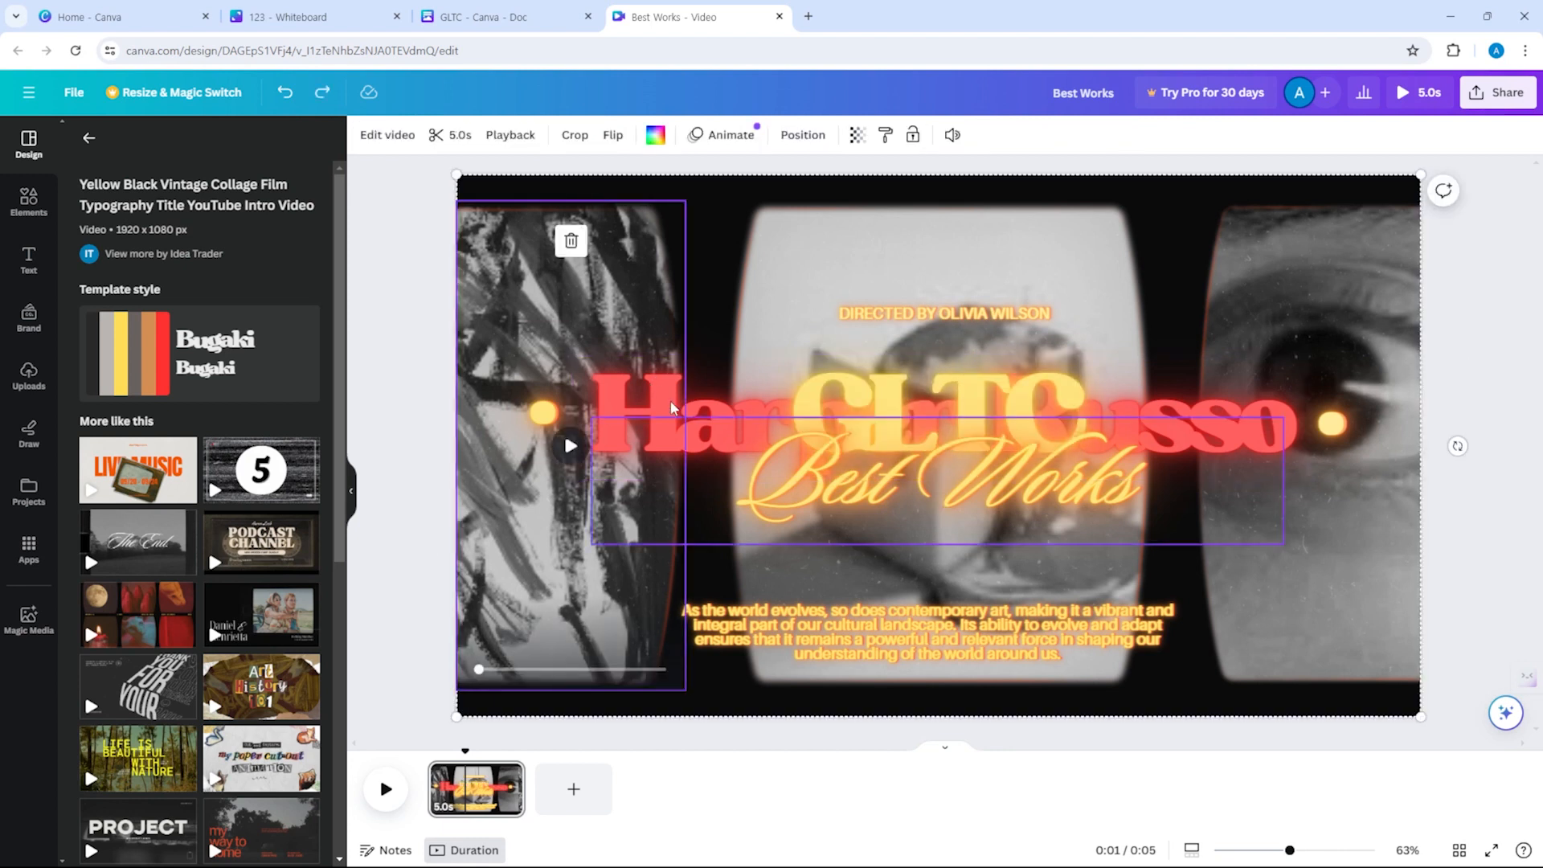
click(529, 414)
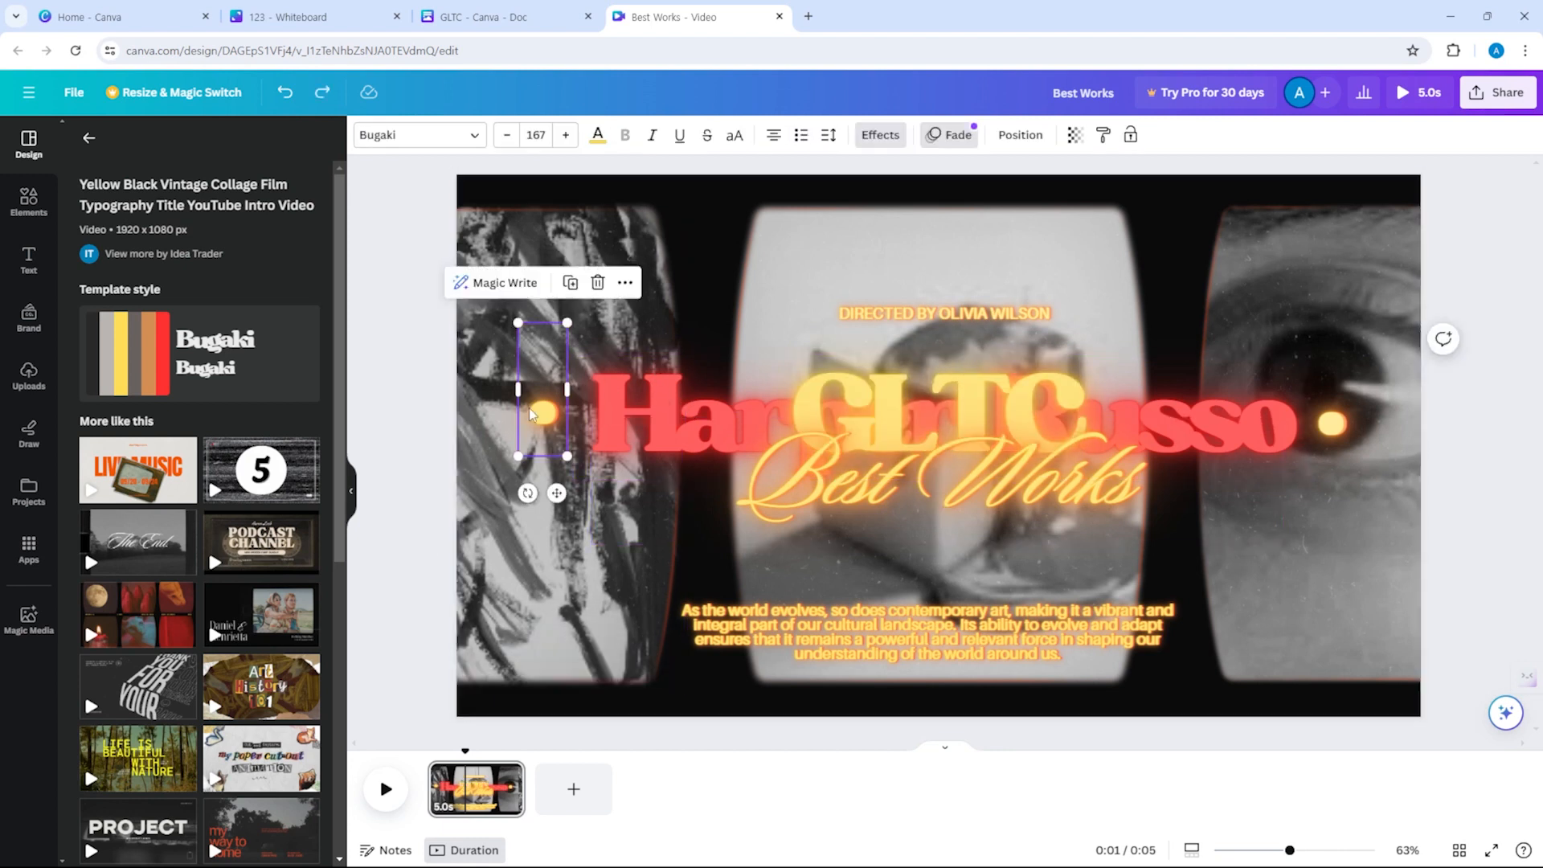
click(1294, 438)
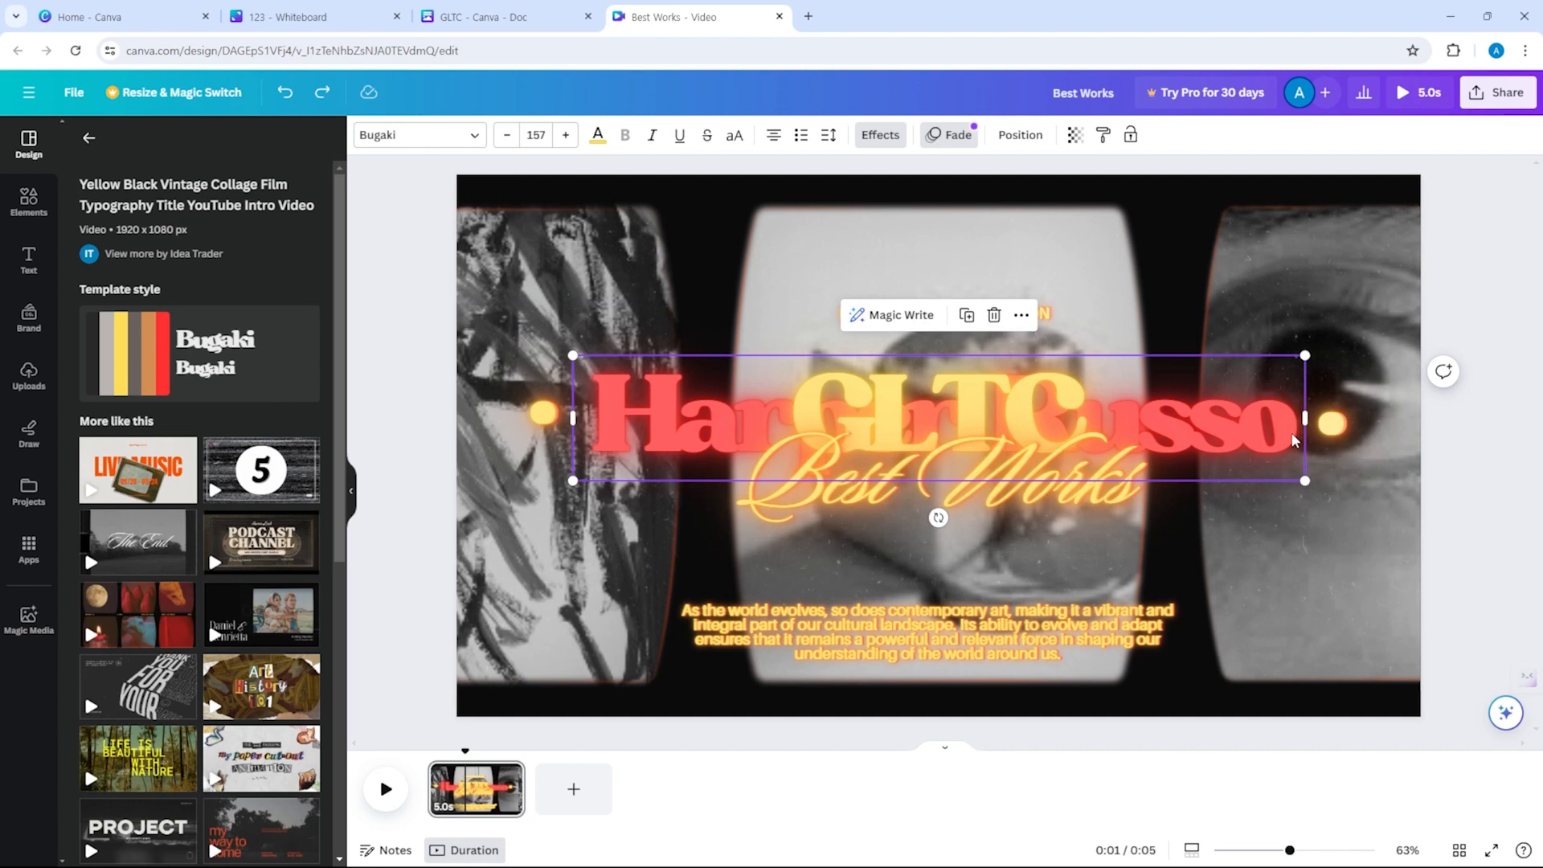
click(1294, 438)
Replace the yellow script subtitle "Best Works" with "Welcome" and reduce its font size to 153.
double_click(1078, 501)
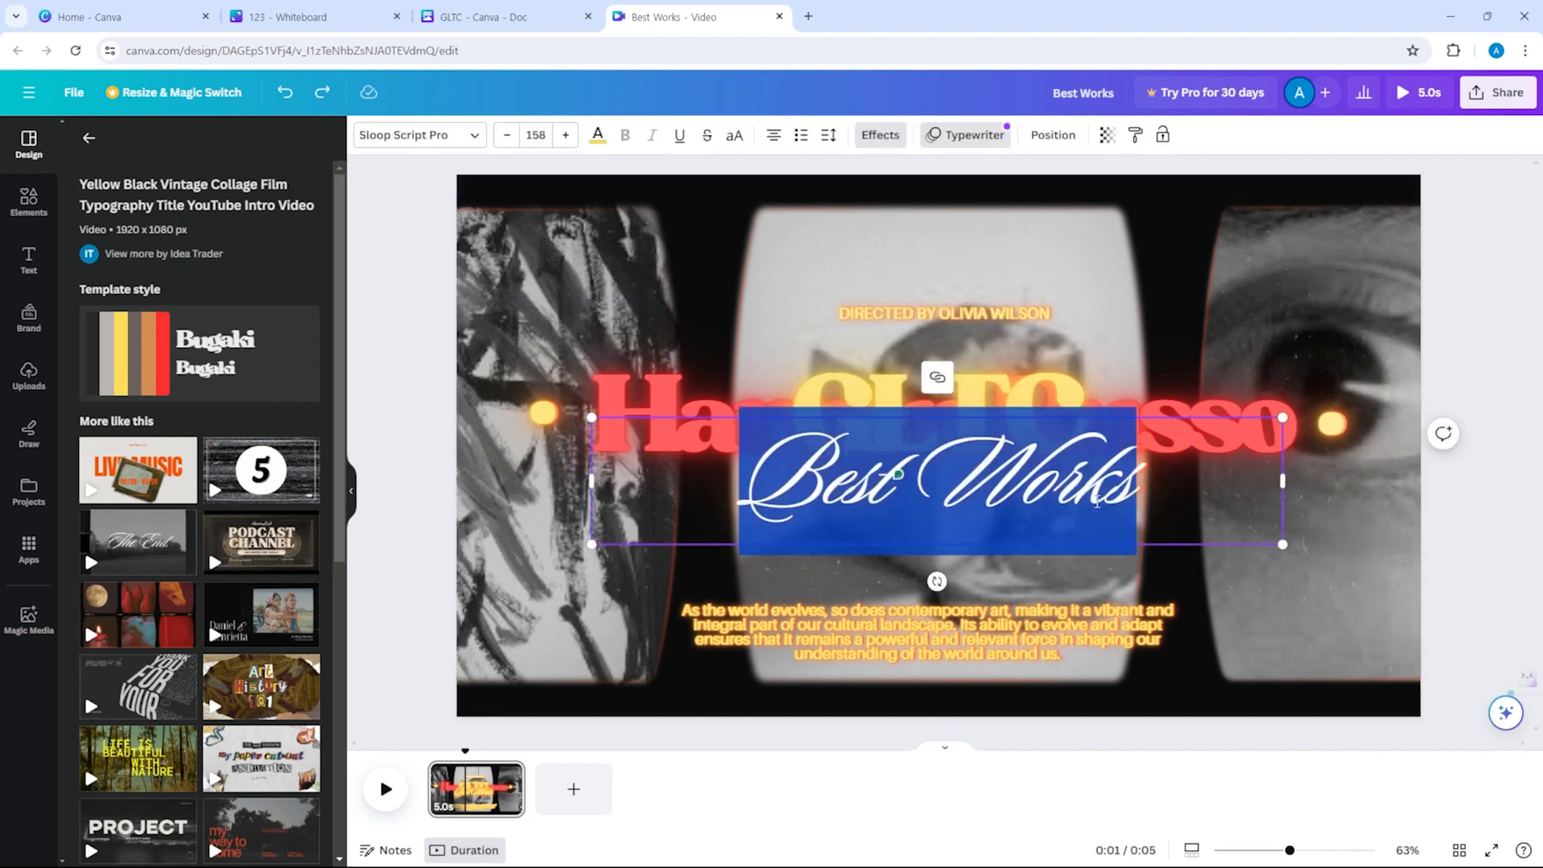
text(Welco)
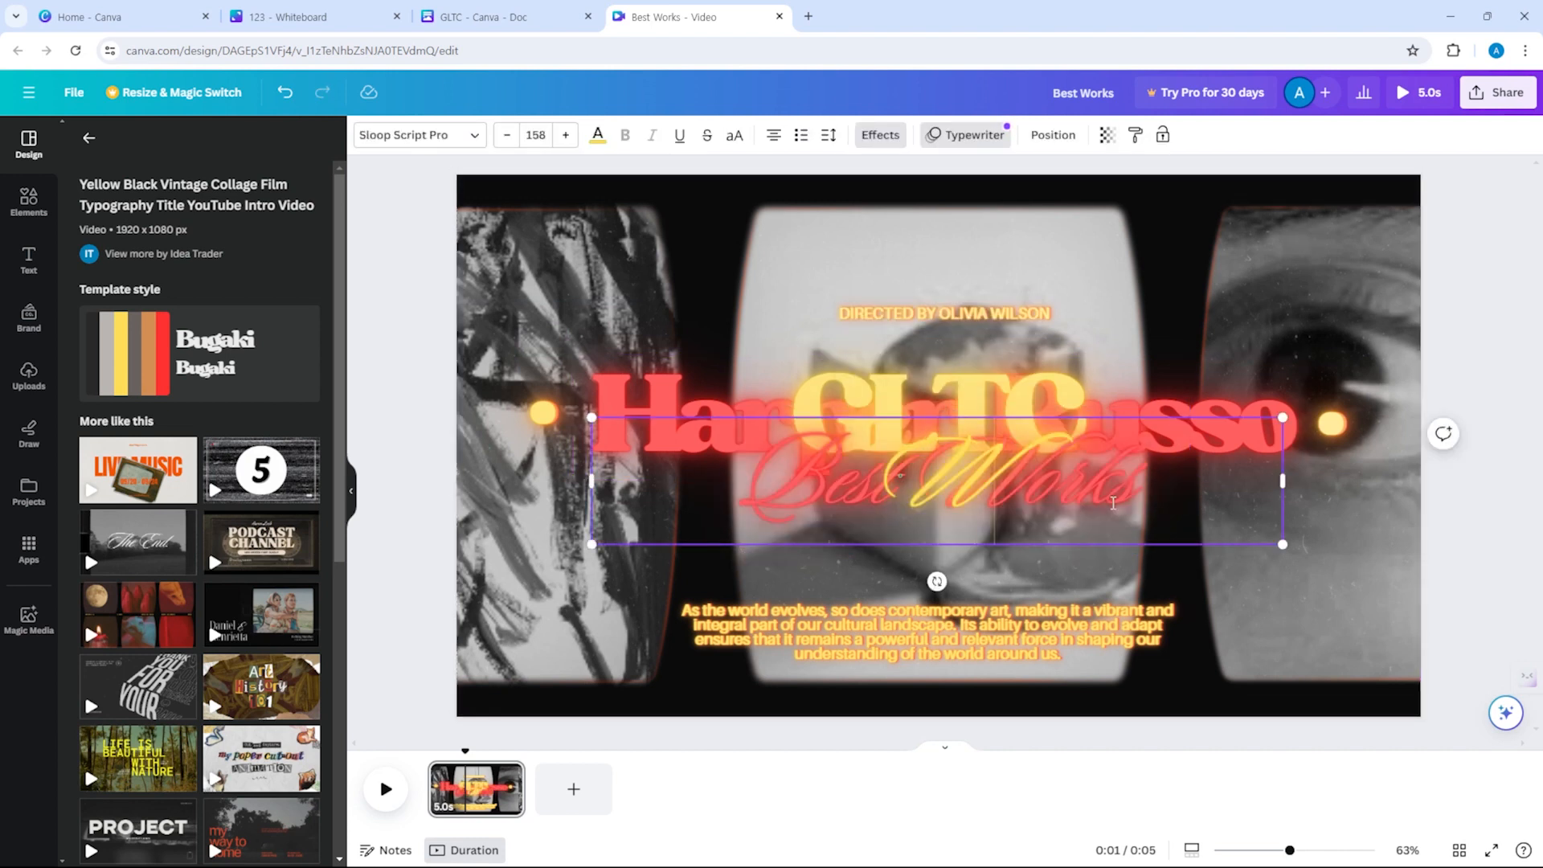
text(me)
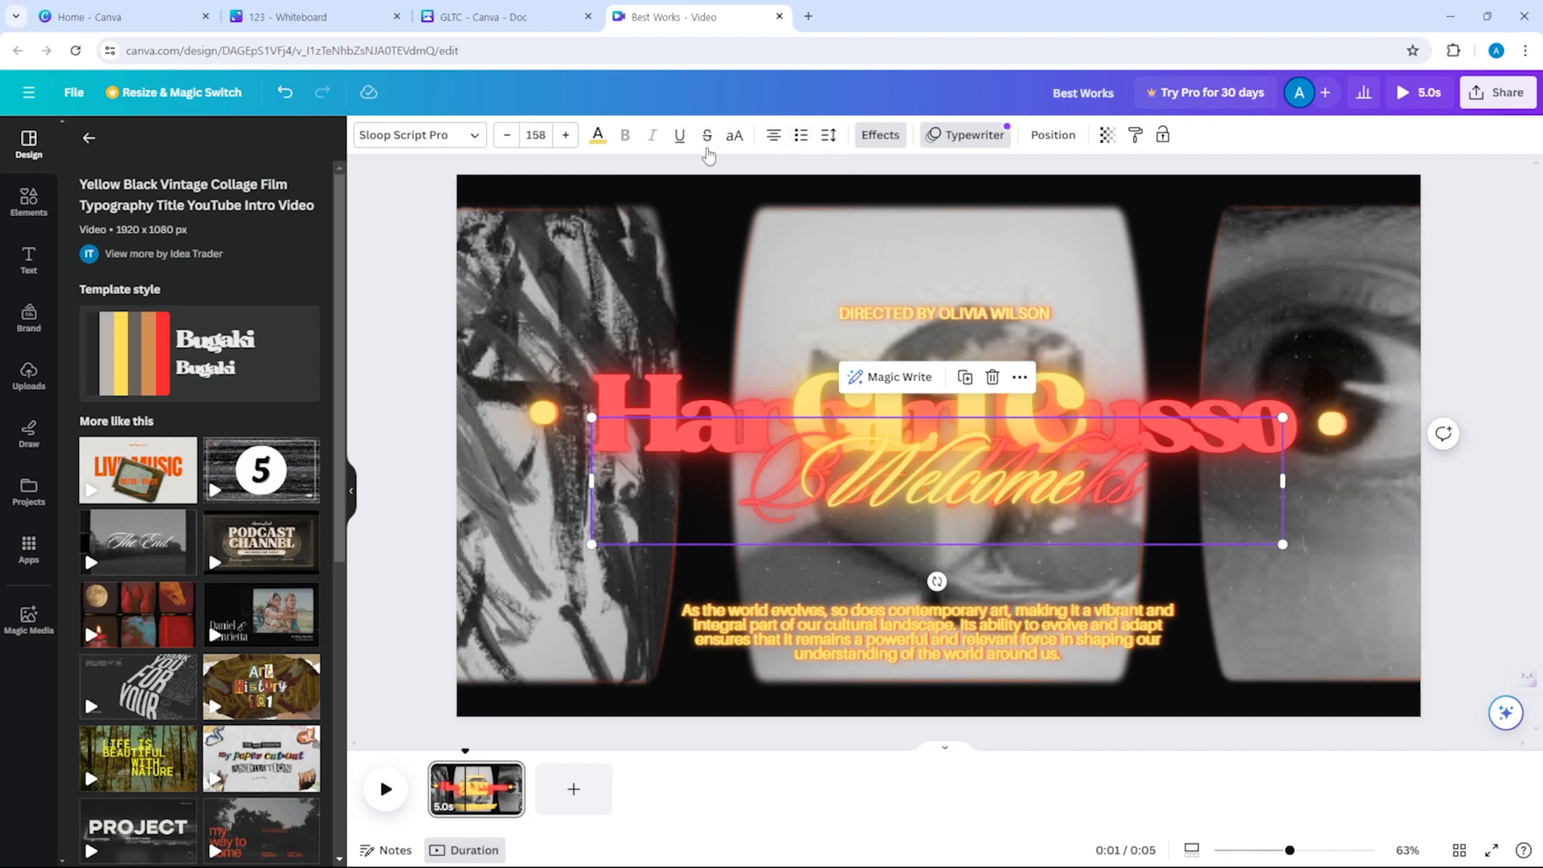
click(499, 140)
click(499, 140)
click(499, 139)
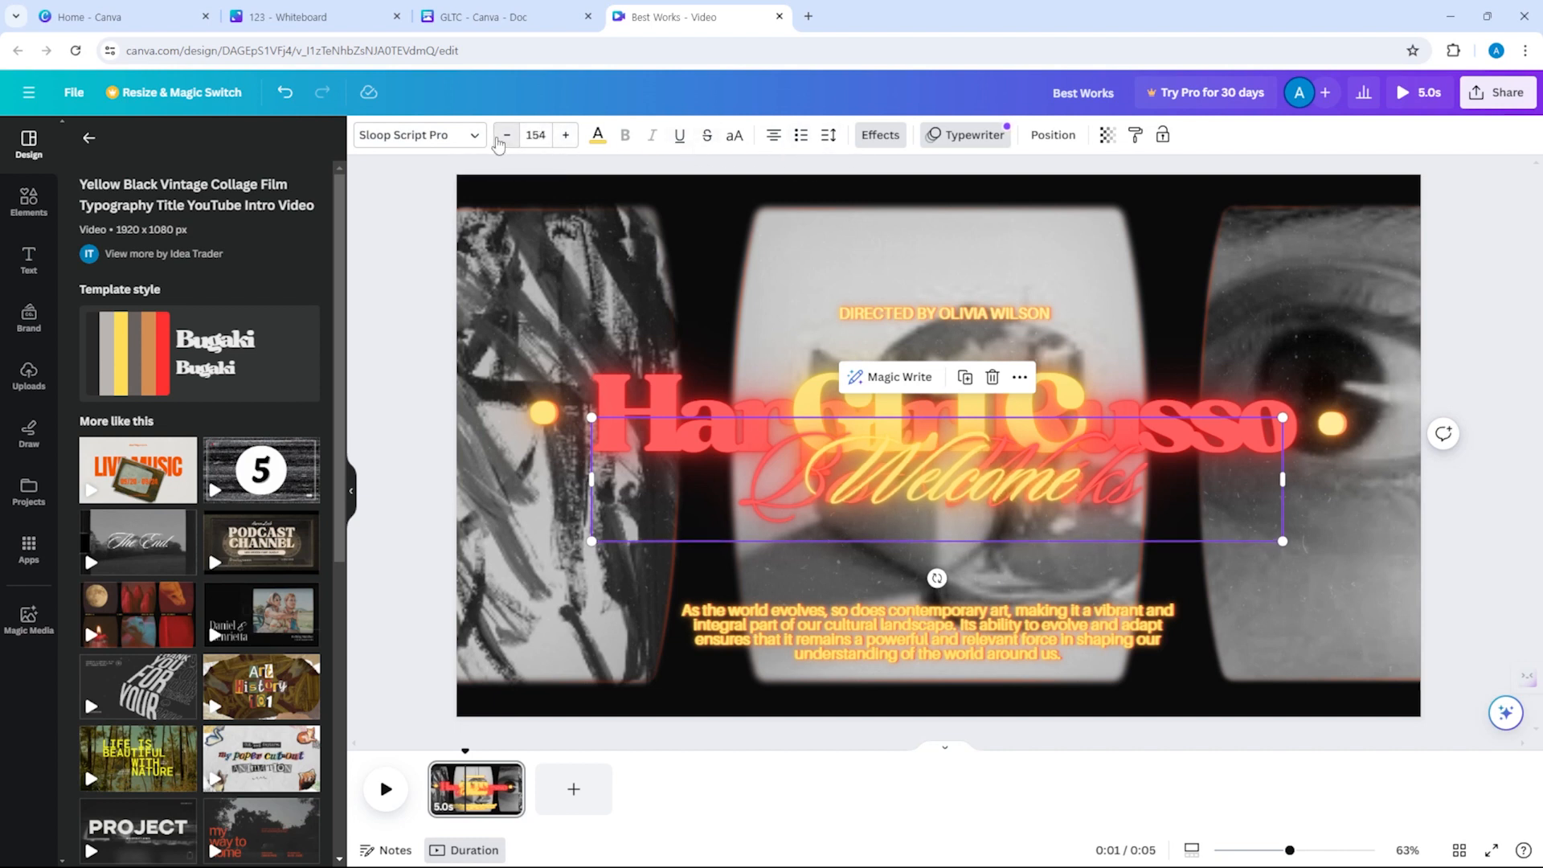
click(827, 537)
click(821, 543)
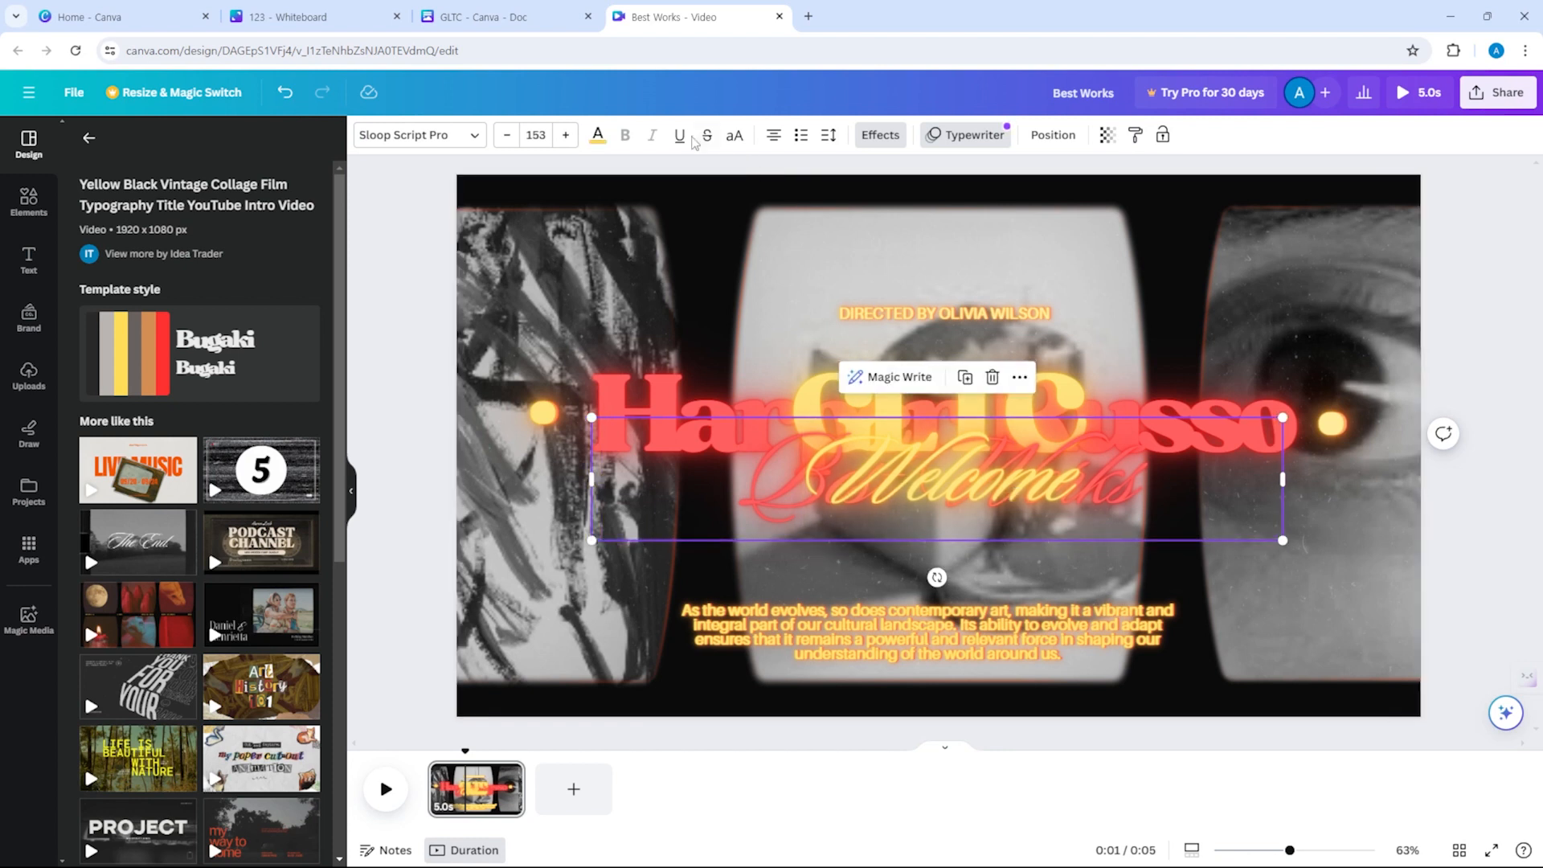
Replace the red shadow copy of "Best Works" behind the yellow subtitle with "Welcome".
click(597, 135)
double_click(786, 563)
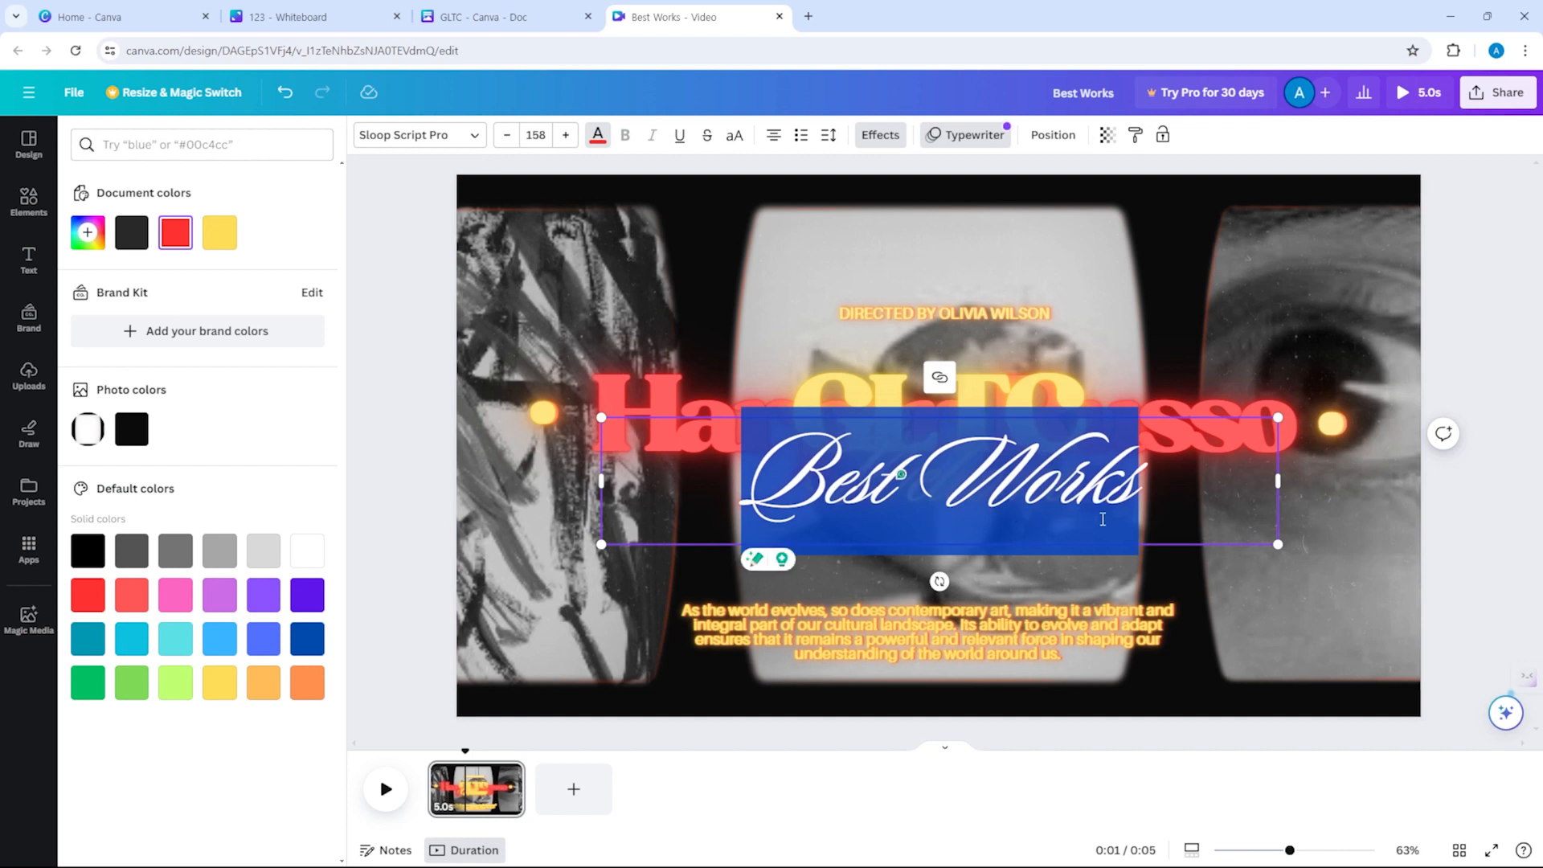
text(Welcome)
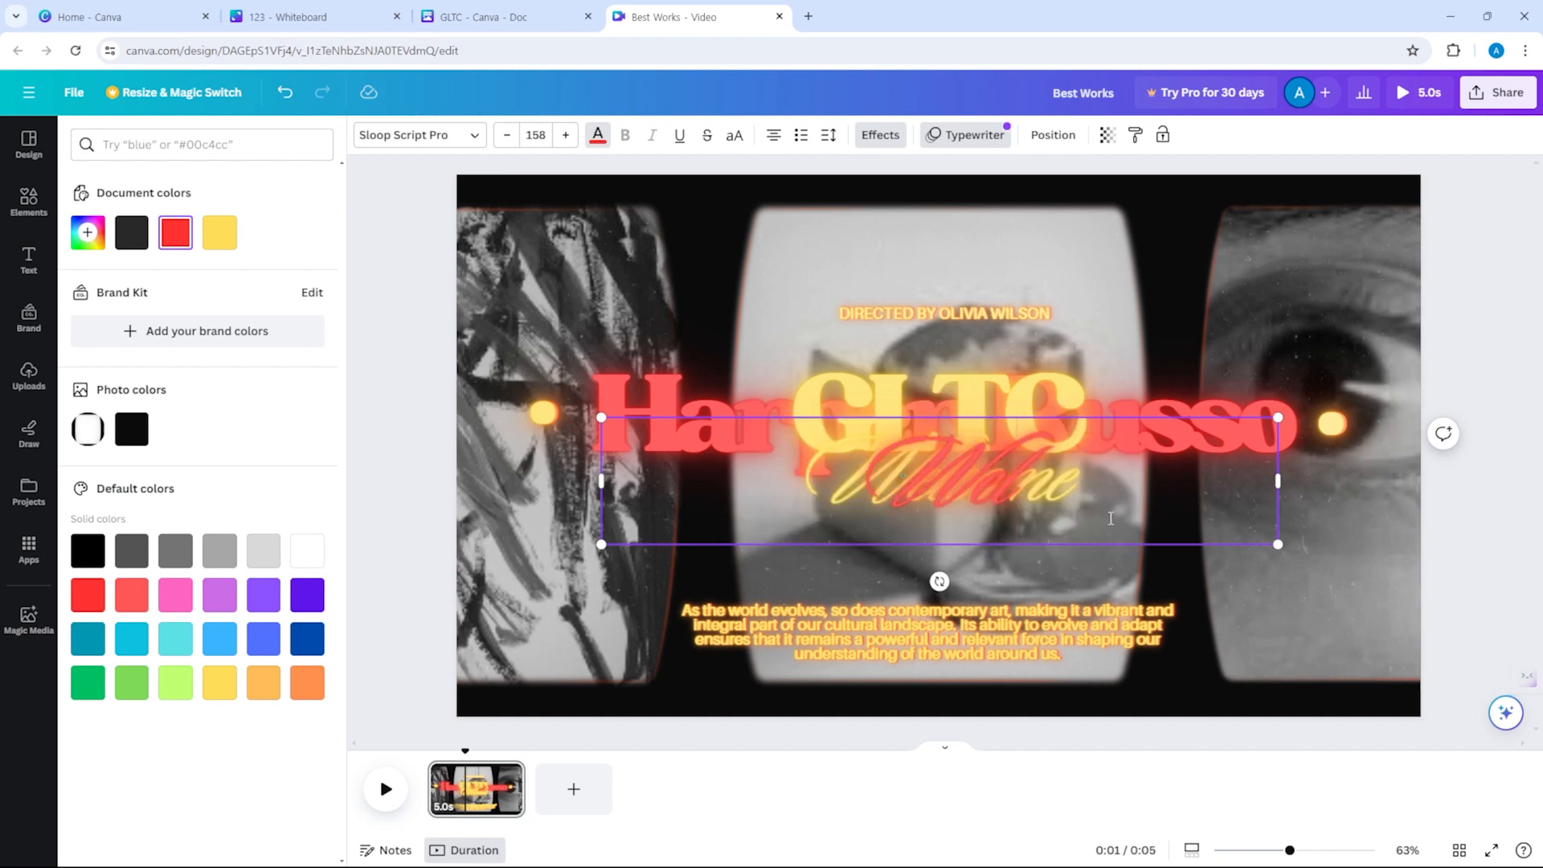
click(1010, 617)
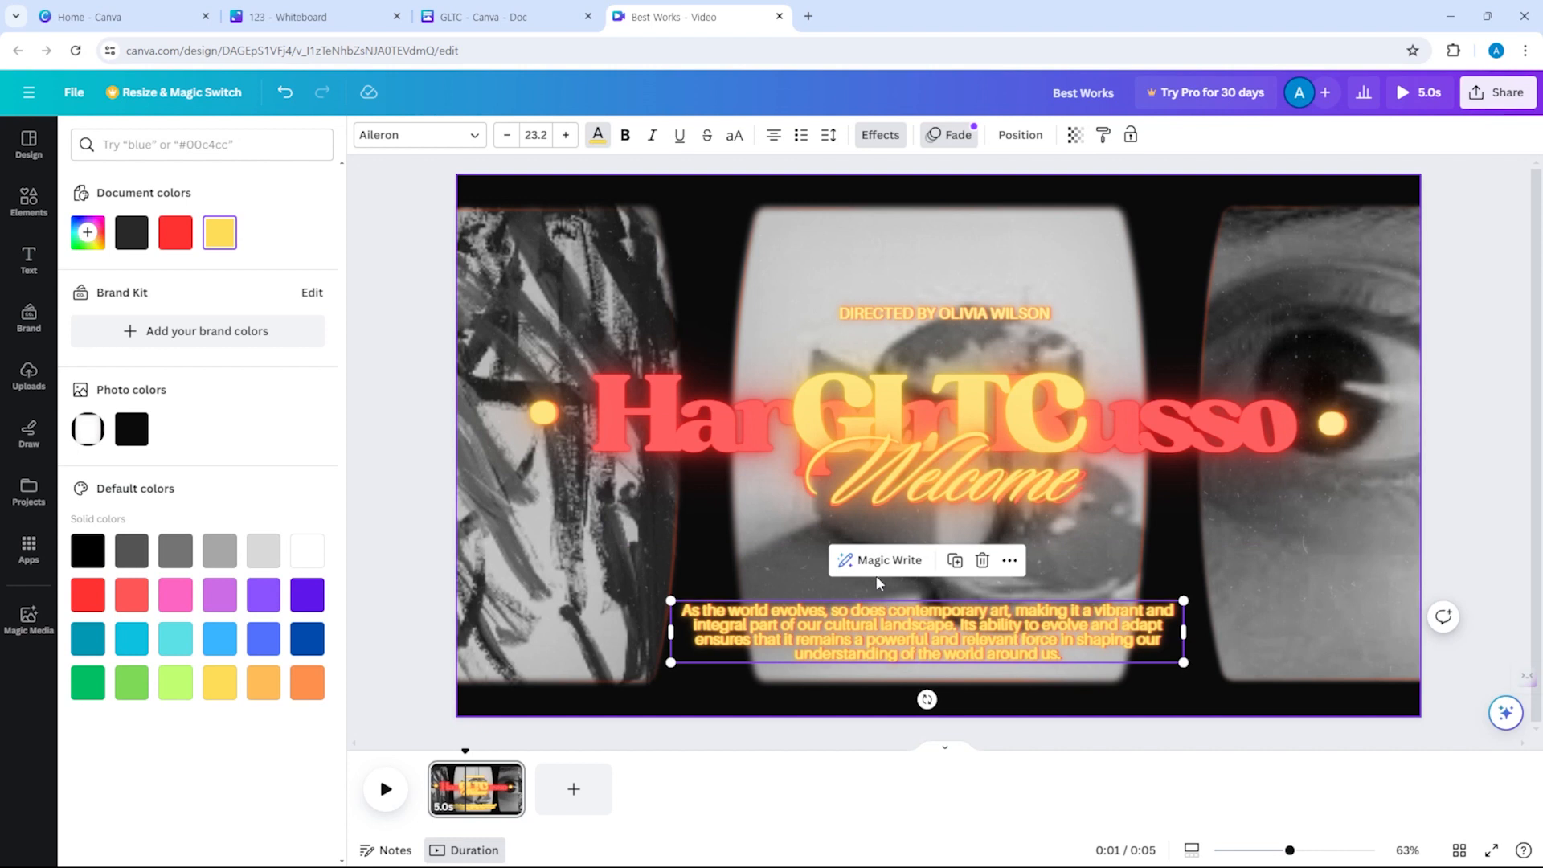
click(1295, 455)
drag(1305, 477, 1295, 478)
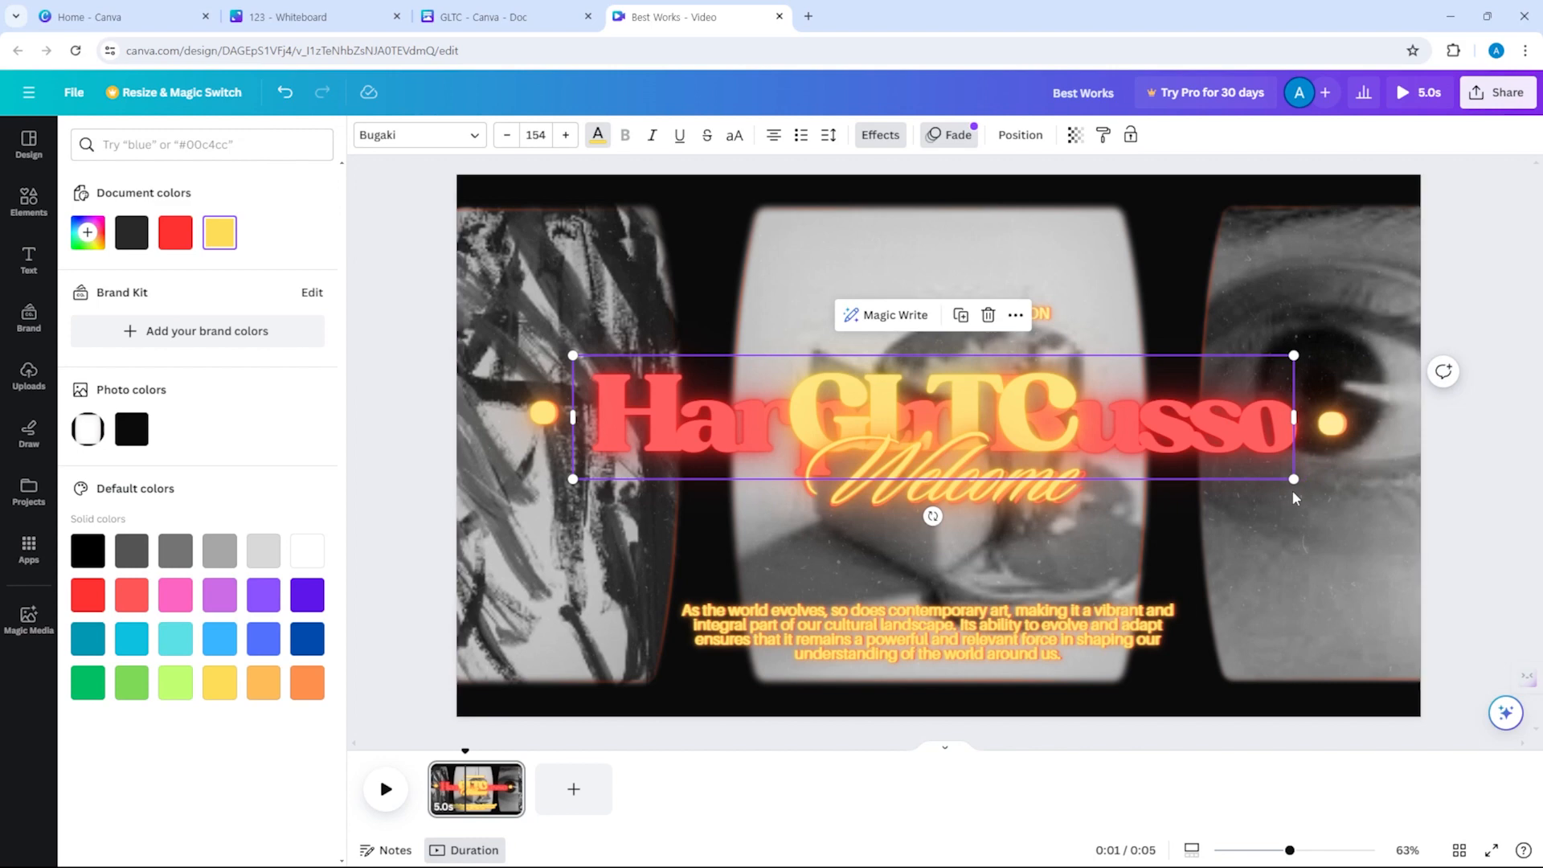
key(ctrl+z)
Replace the large red title text behind the yellow "GLTC" with "GLTC".
double_click(1300, 486)
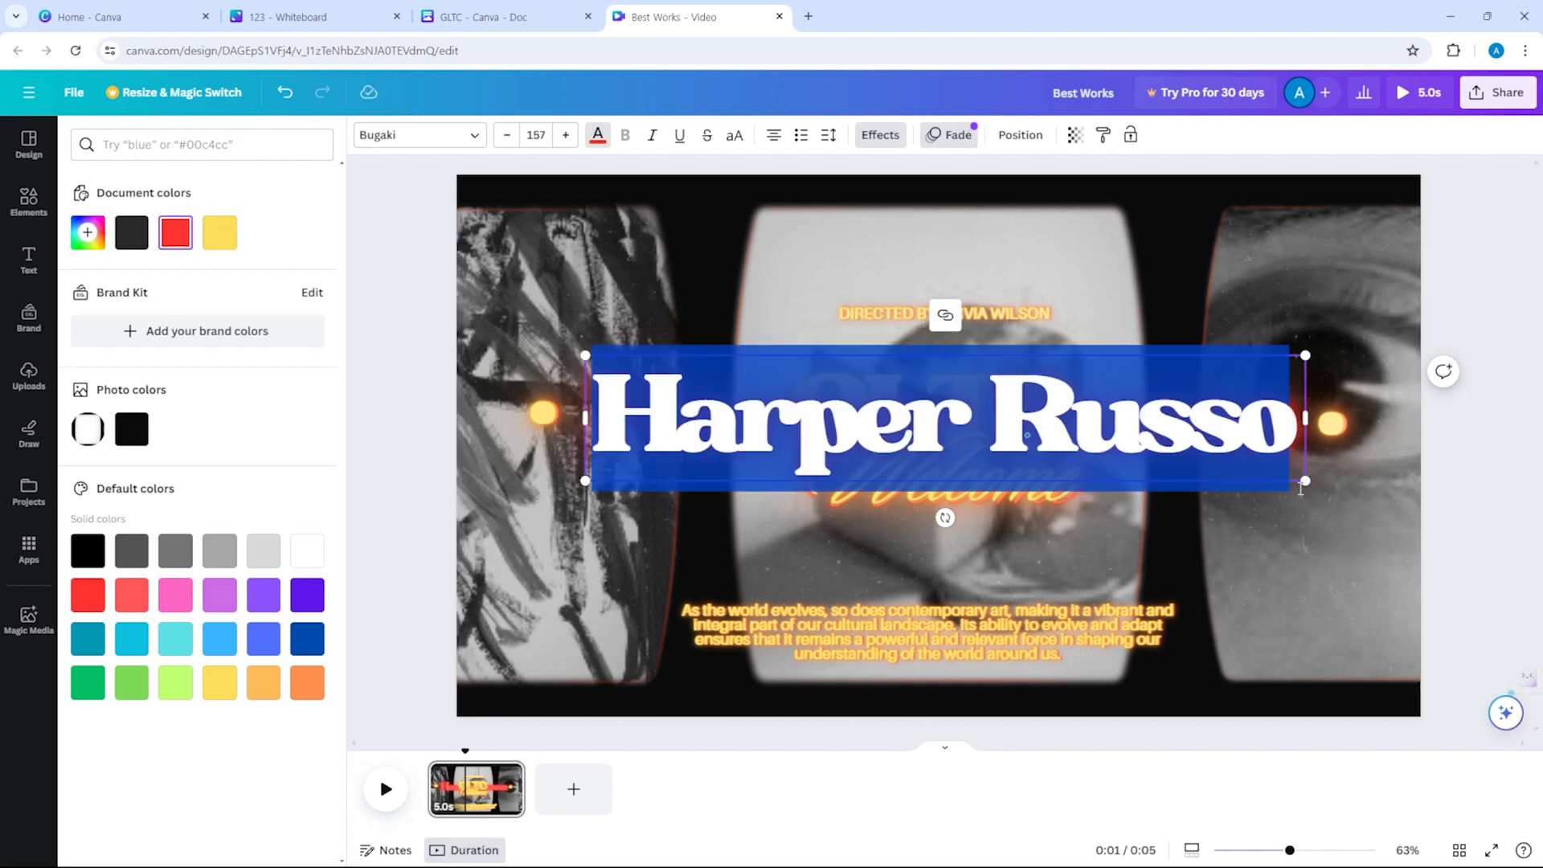
text(GLTC)
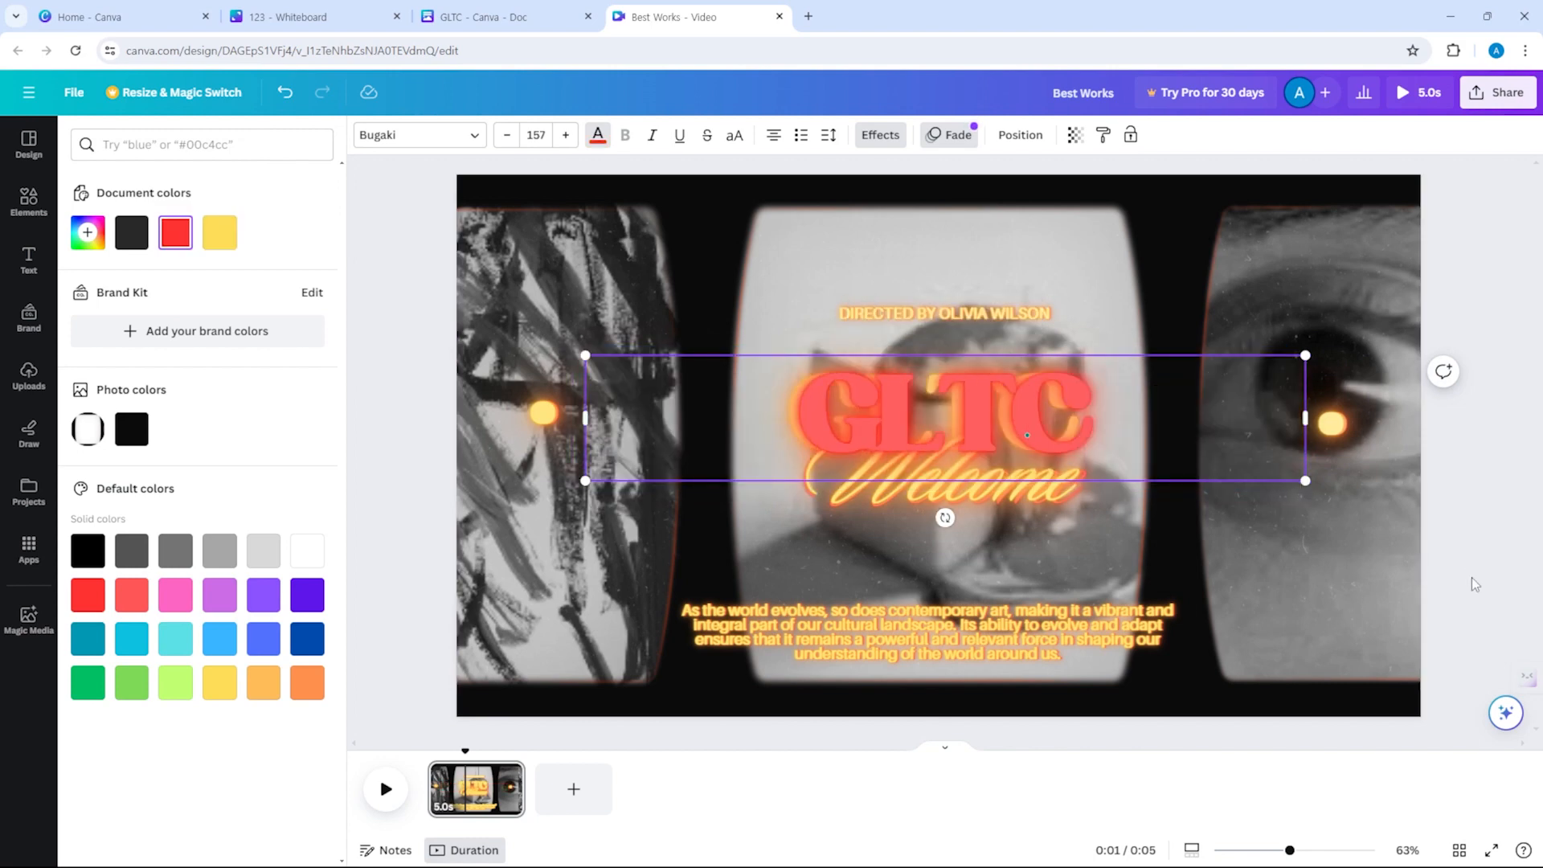
click(1360, 577)
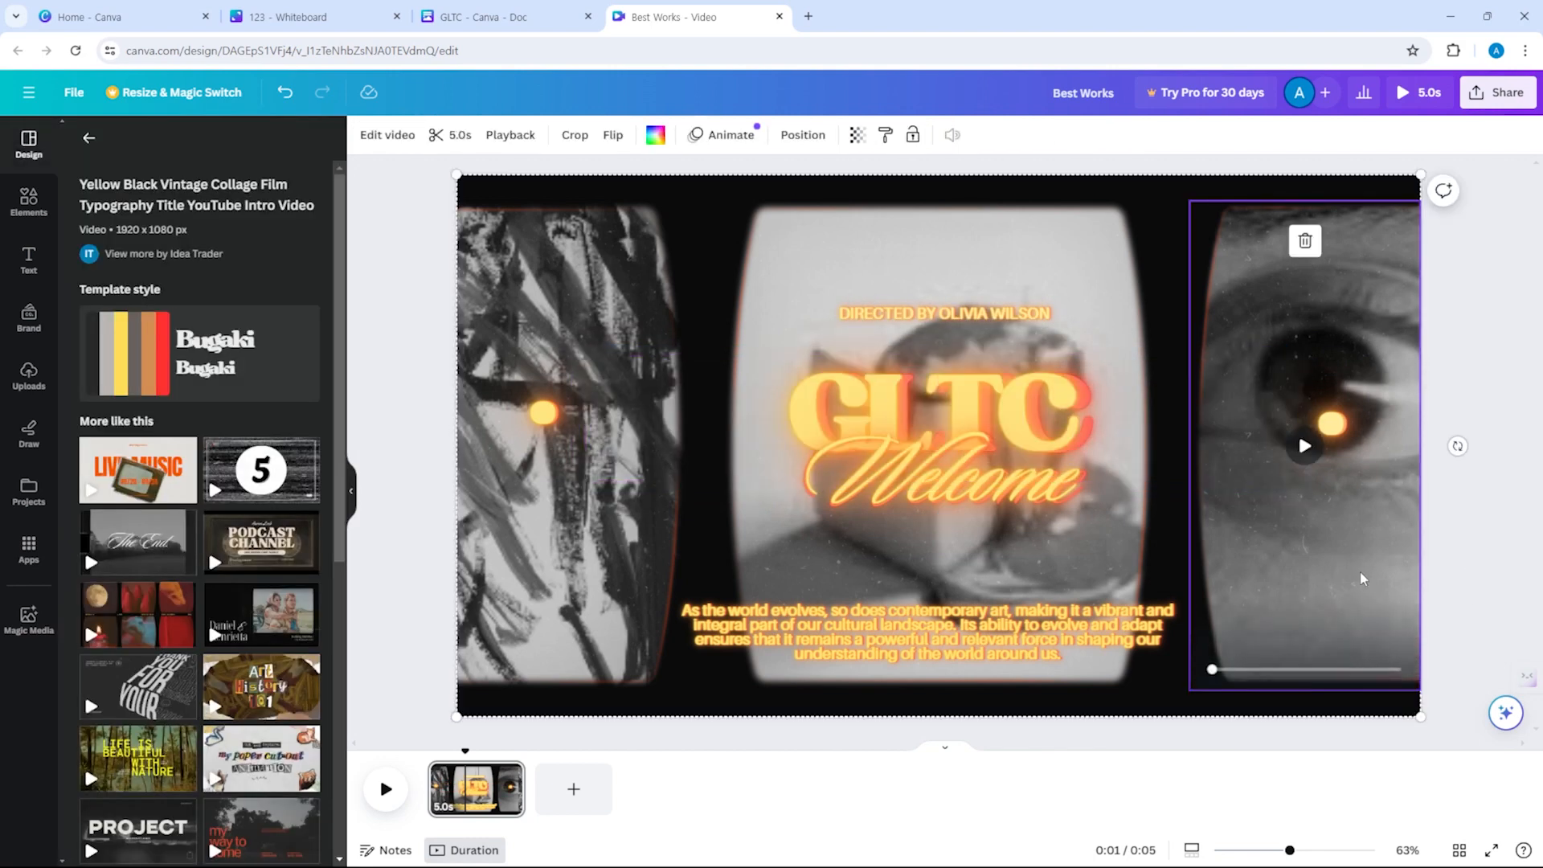
Play the preview of the edited title page and browse the similar video templates.
click(1066, 645)
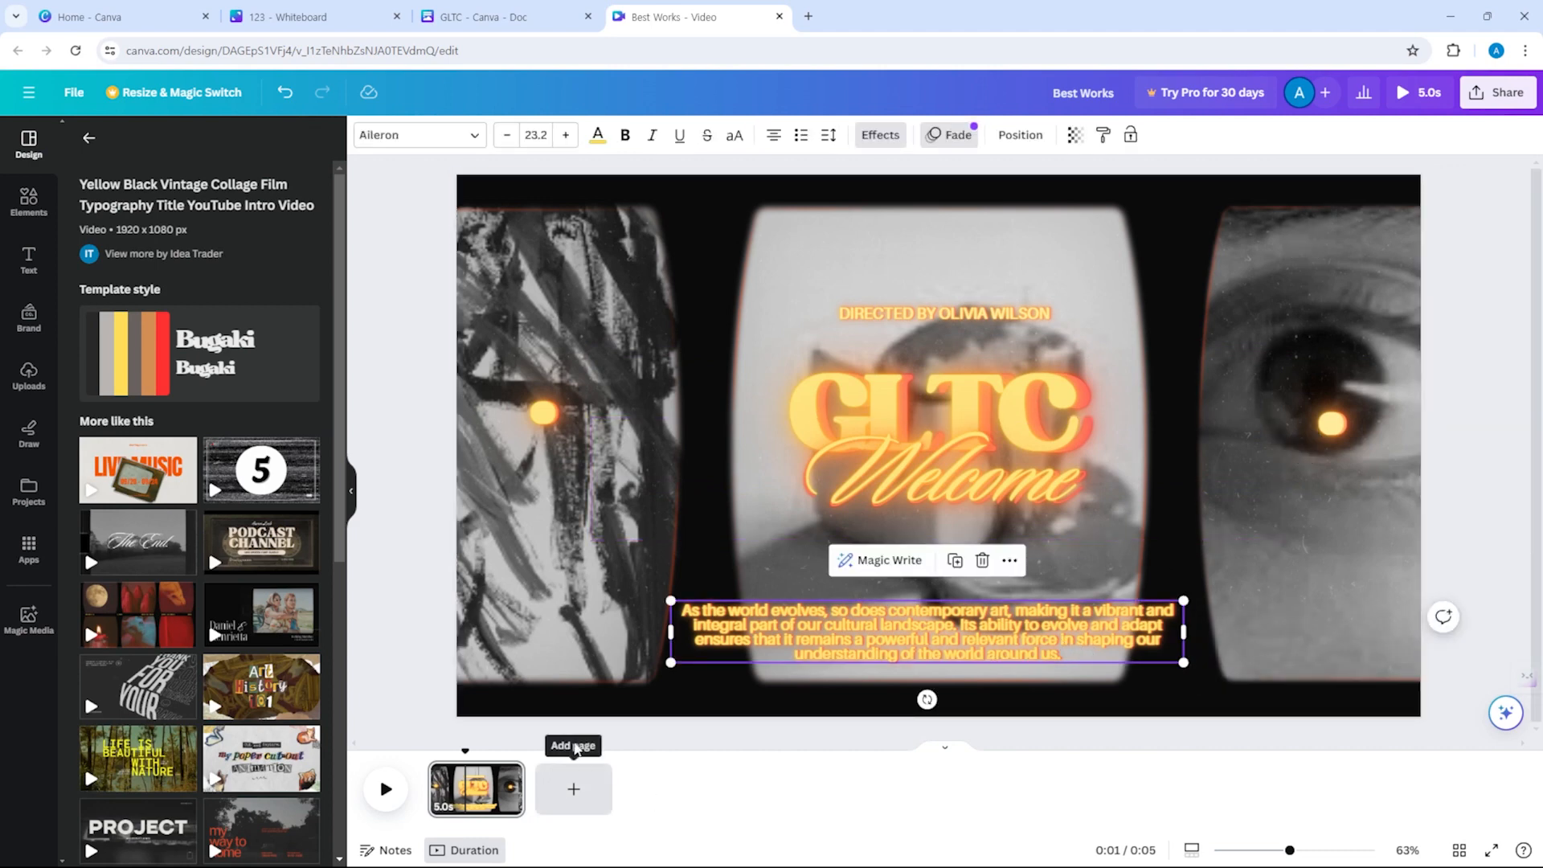
key(space)
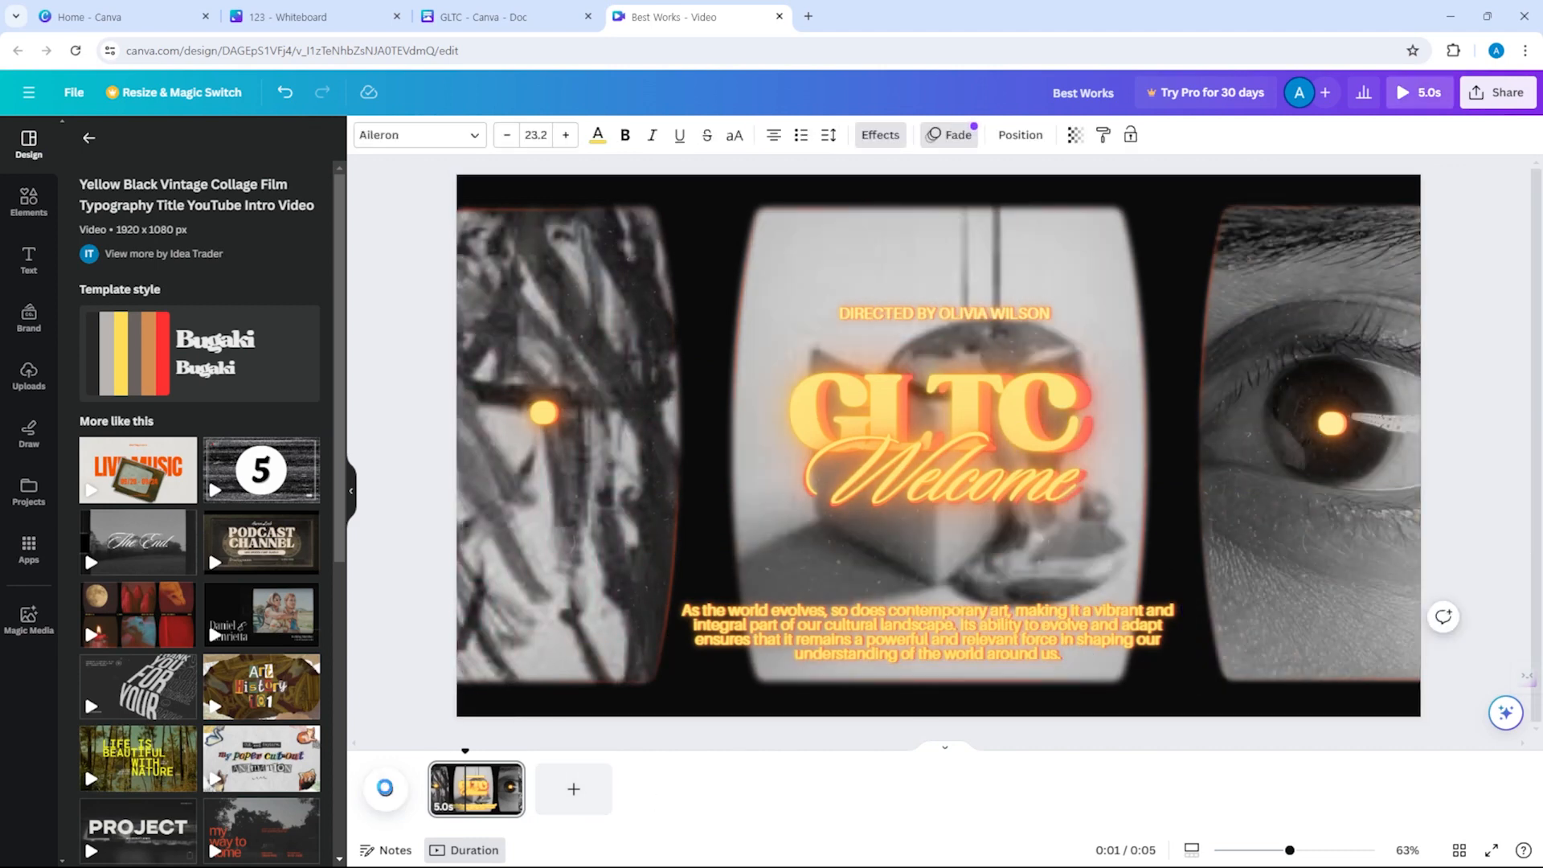
scroll(300, 671, down, 5)
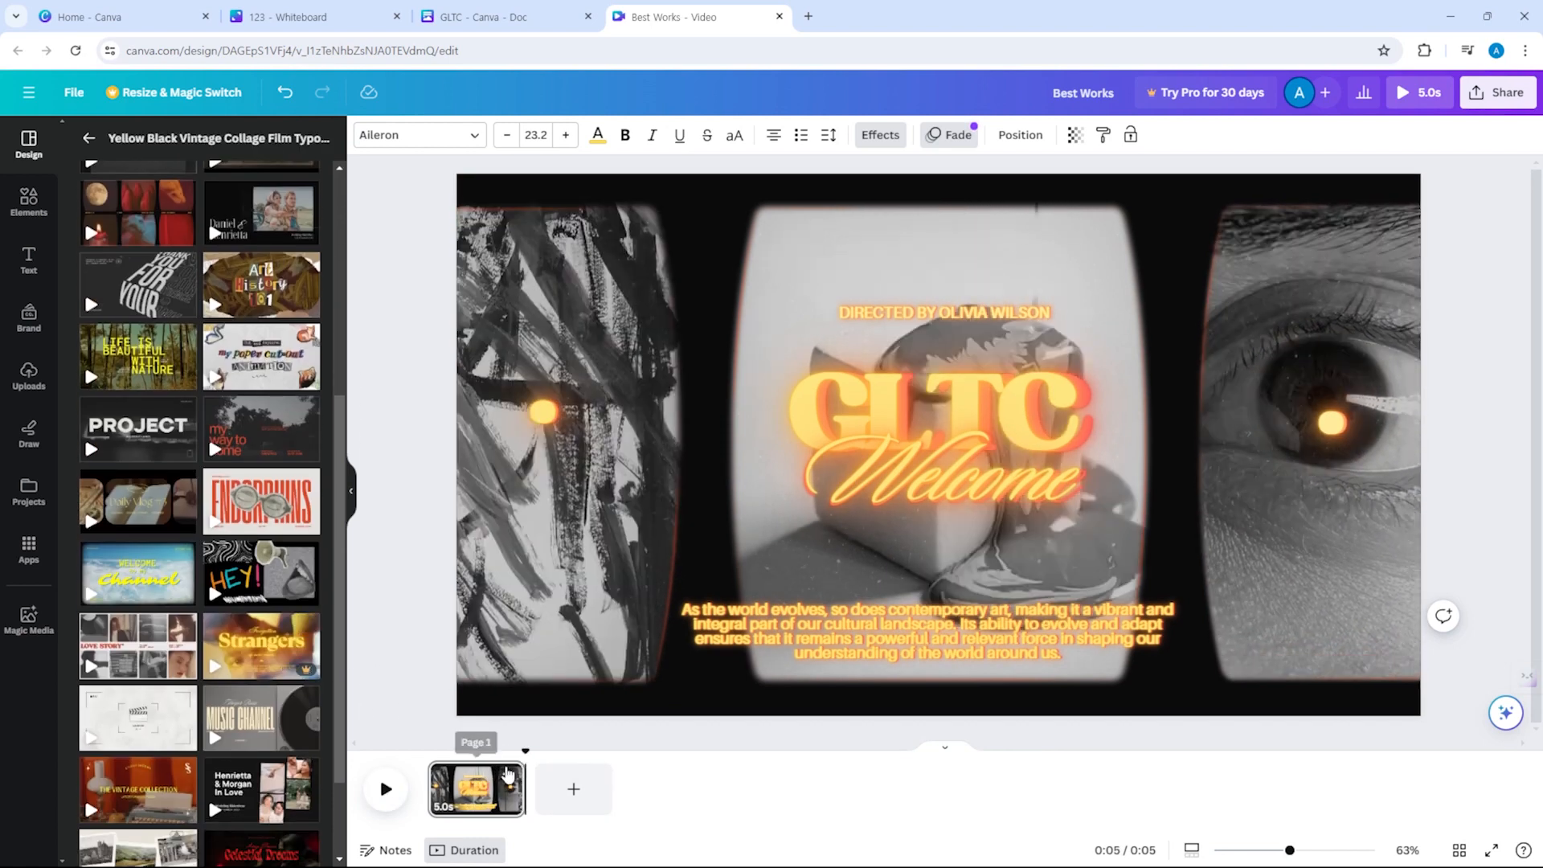
Add a blank second page and bring the punching-bag training video from File Explorer onto it.
click(575, 795)
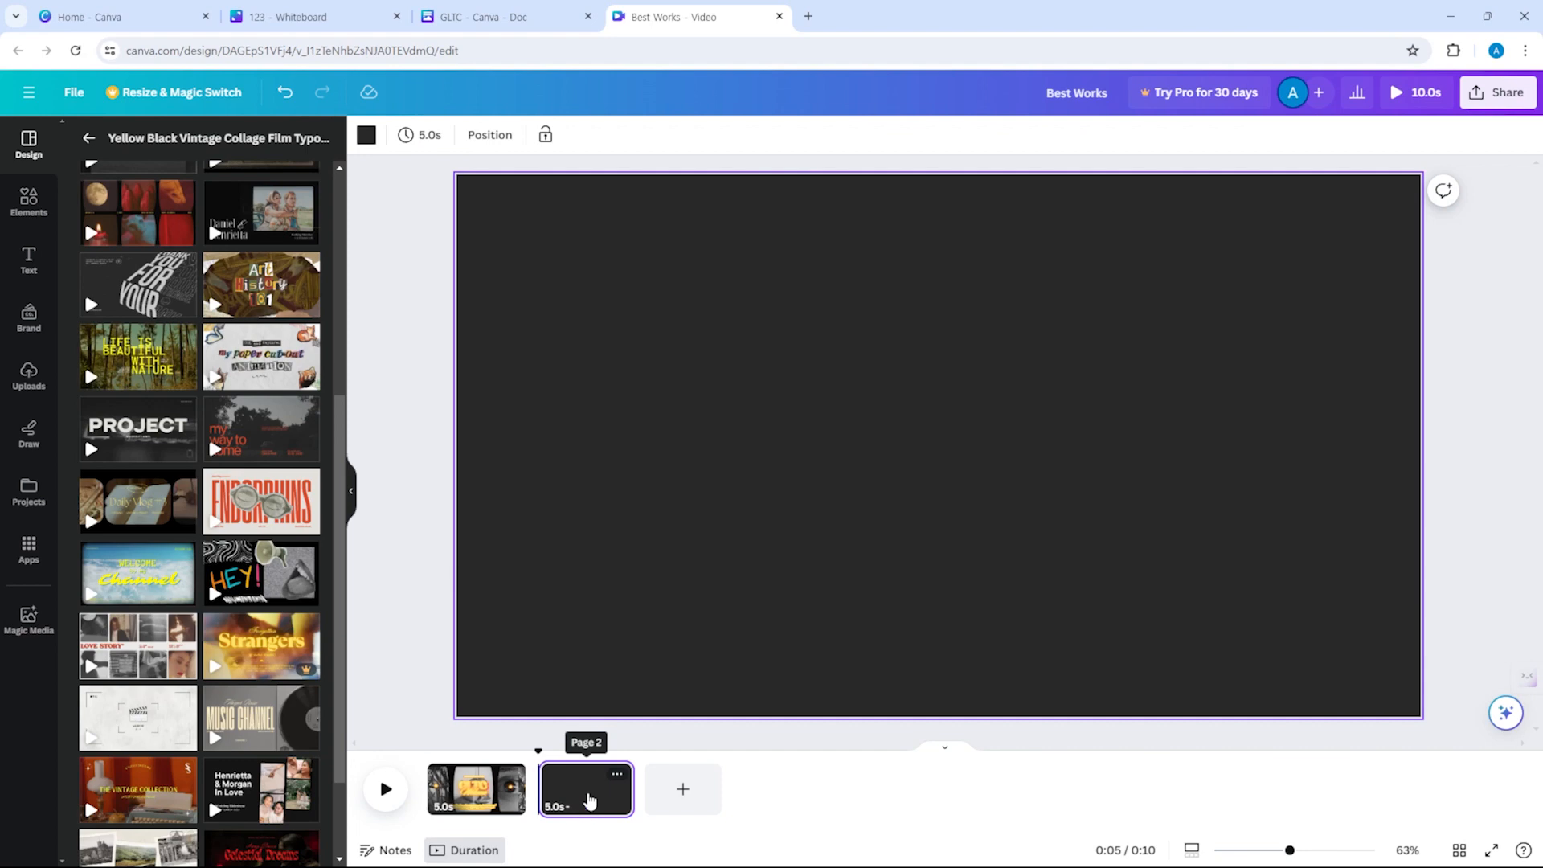
mouse_move(470, 865)
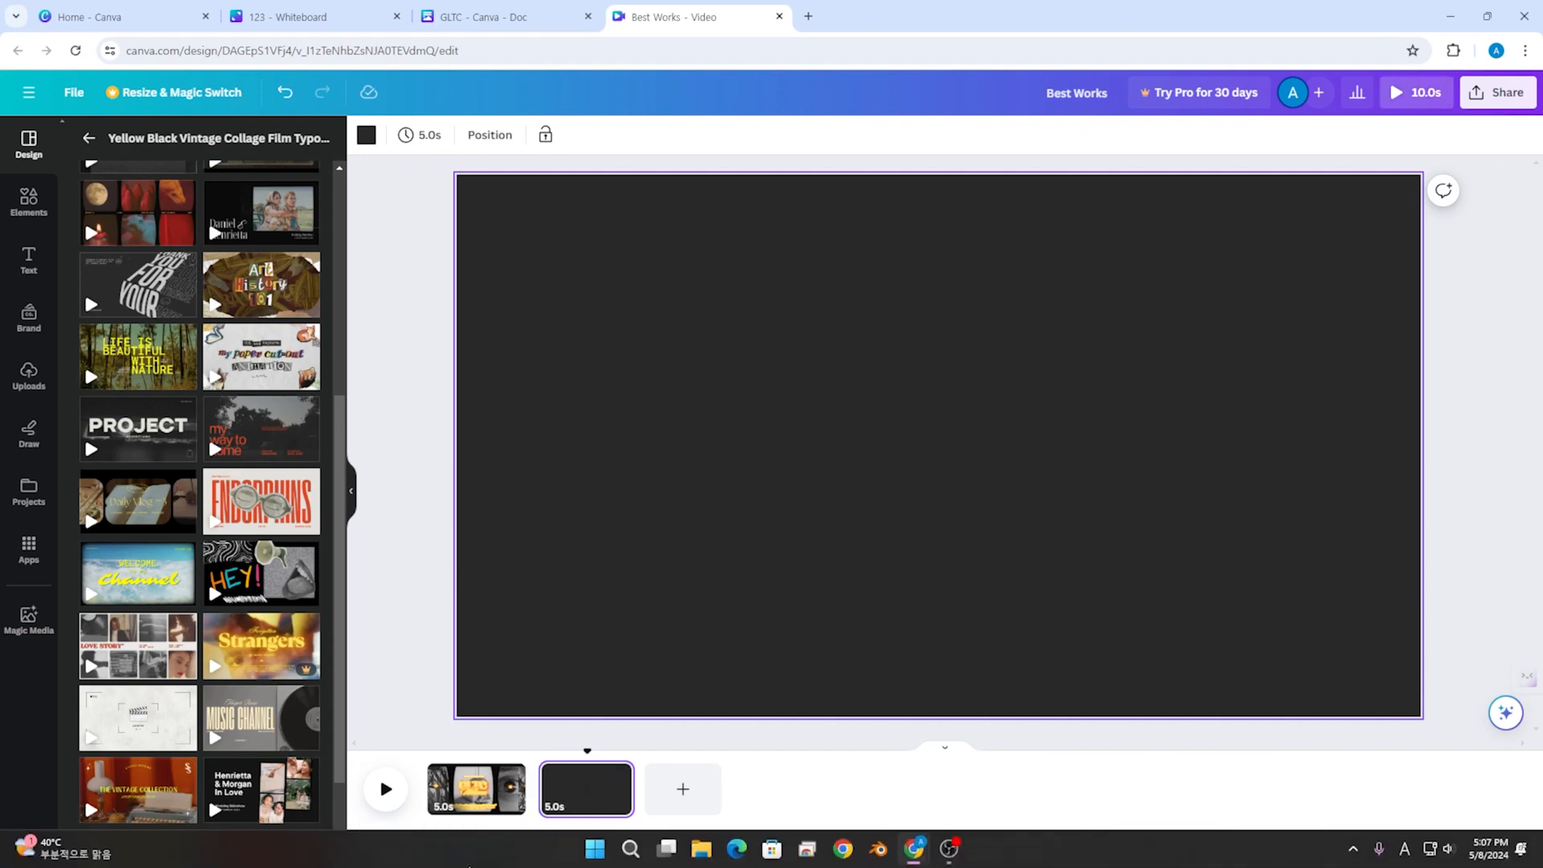
click(696, 844)
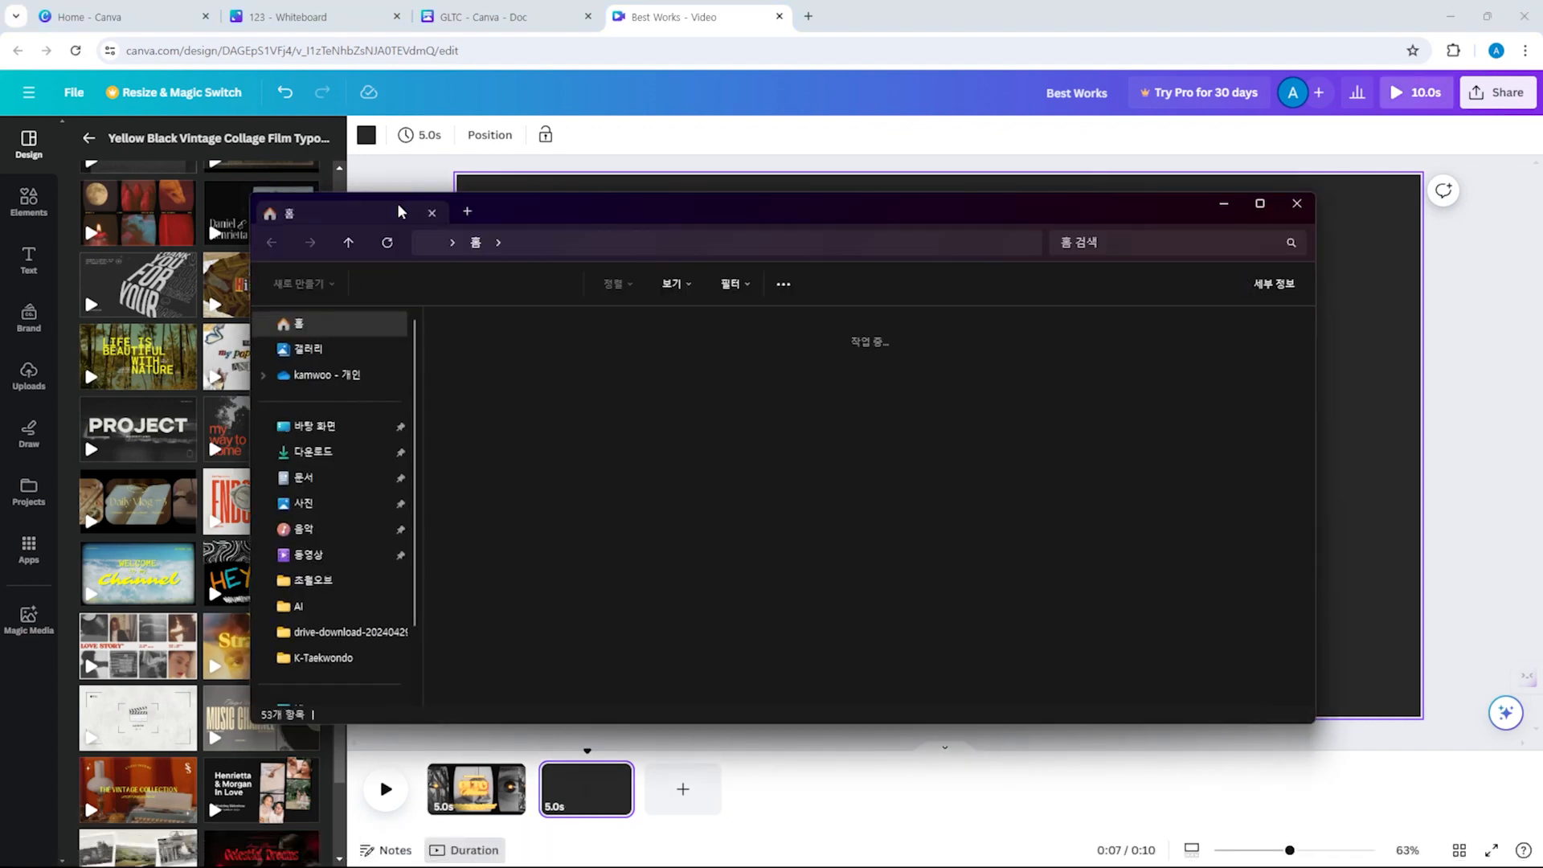
drag(379, 206, 597, 232)
click(597, 210)
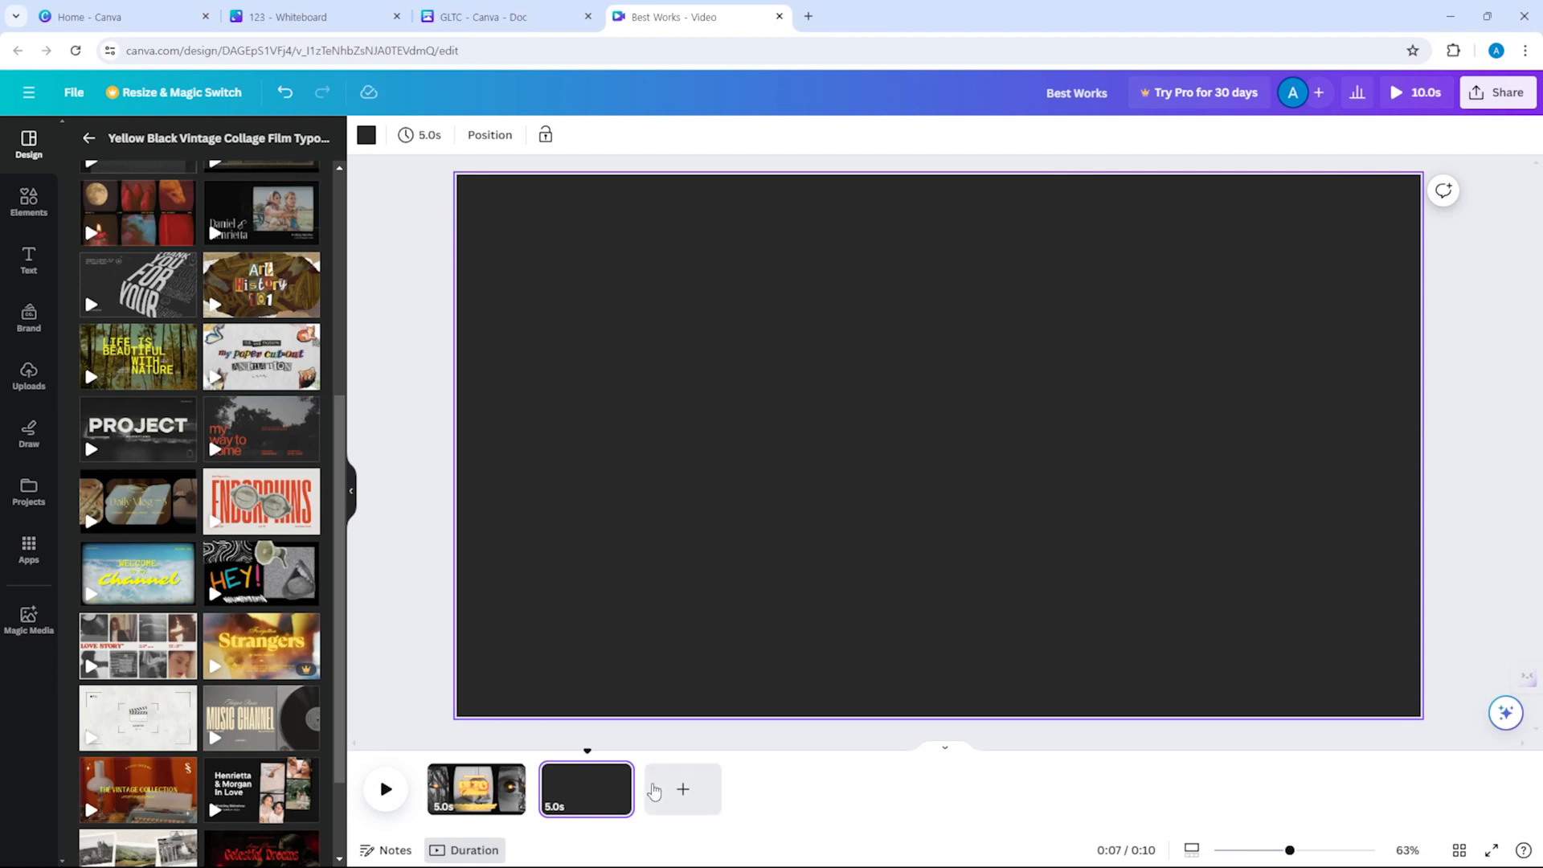
mouse_move(553, 857)
click(715, 854)
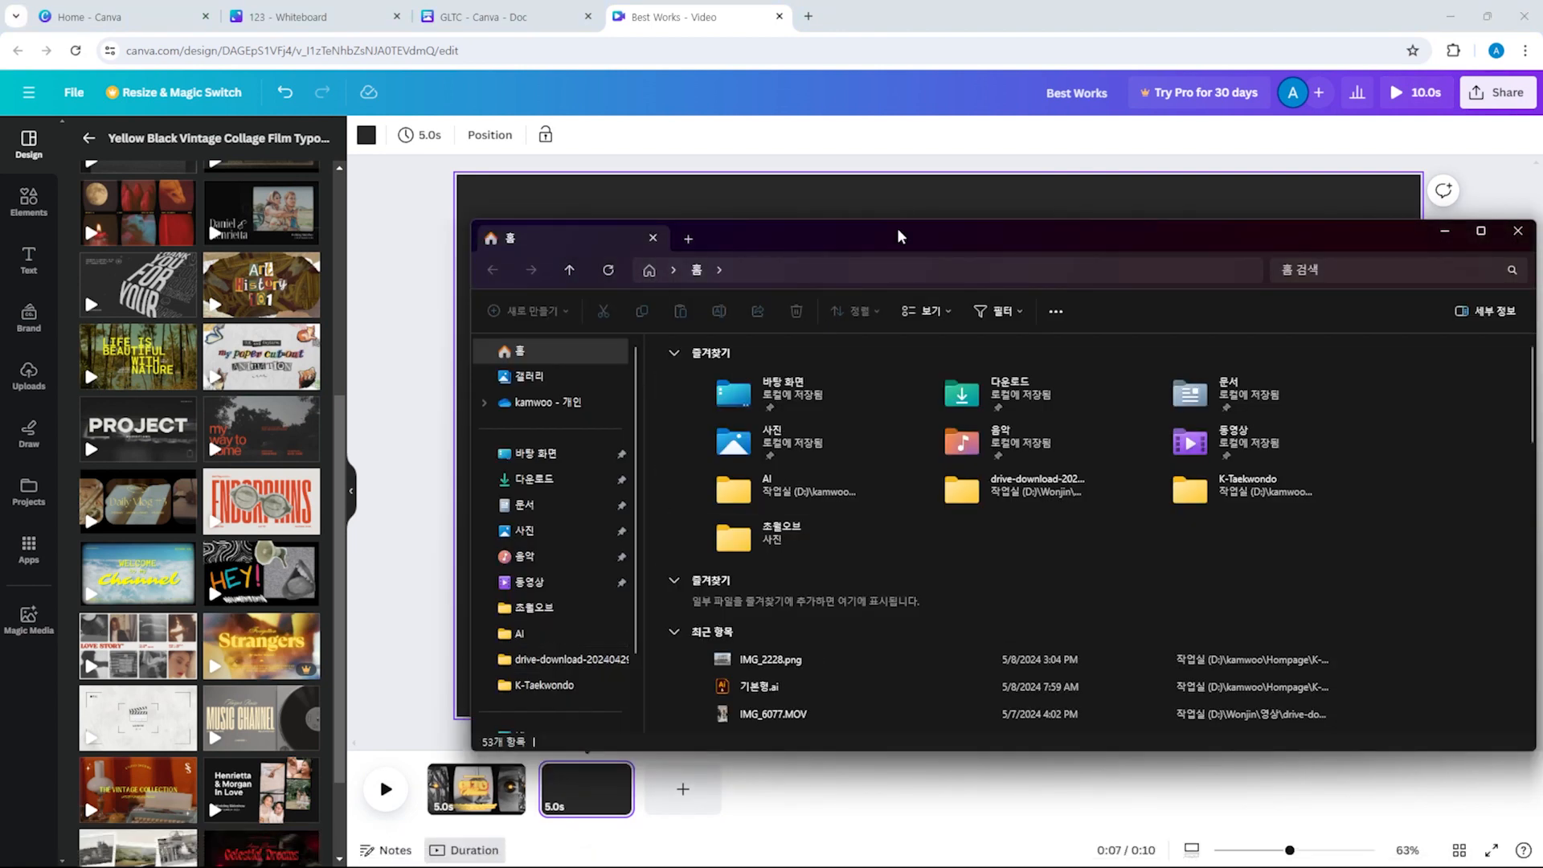
drag(835, 245, 0, 286)
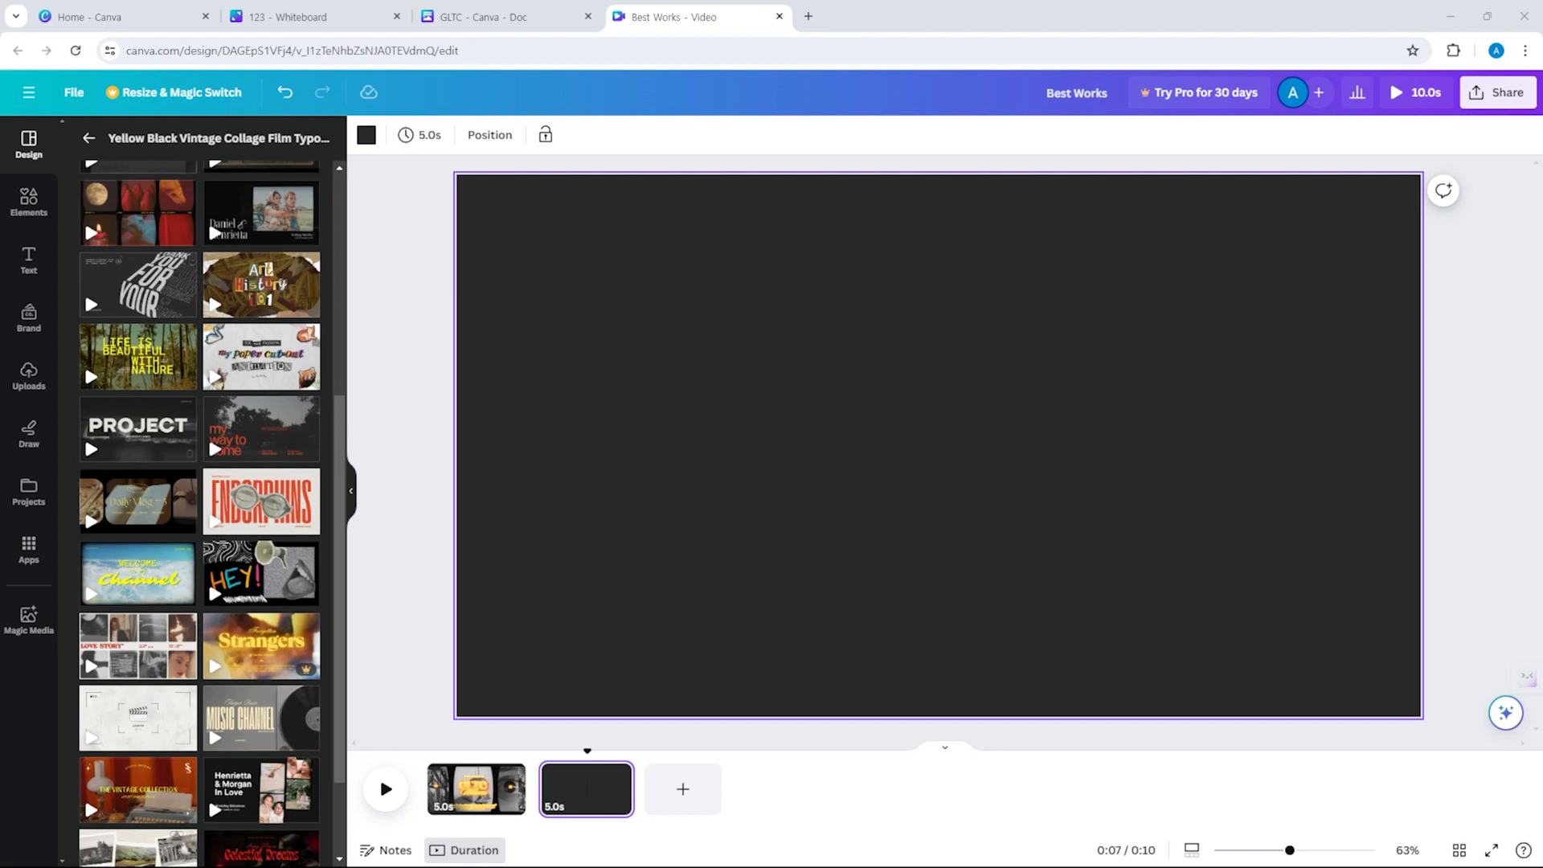
drag(67, 866, 629, 801)
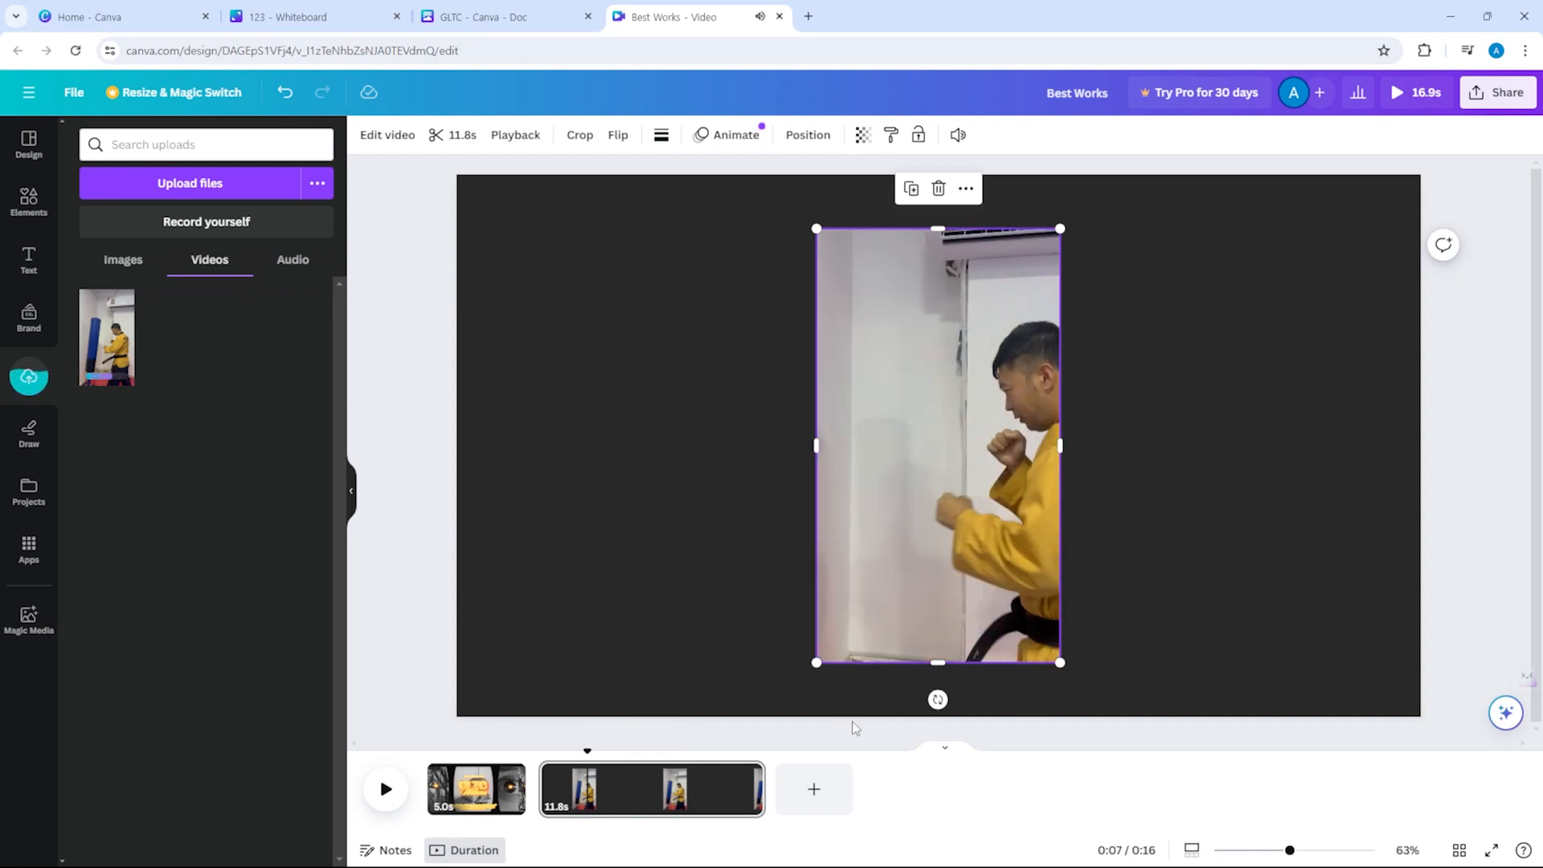
Stretch the training clip's frame on all four sides to cover the whole second page.
drag(817, 447, 464, 488)
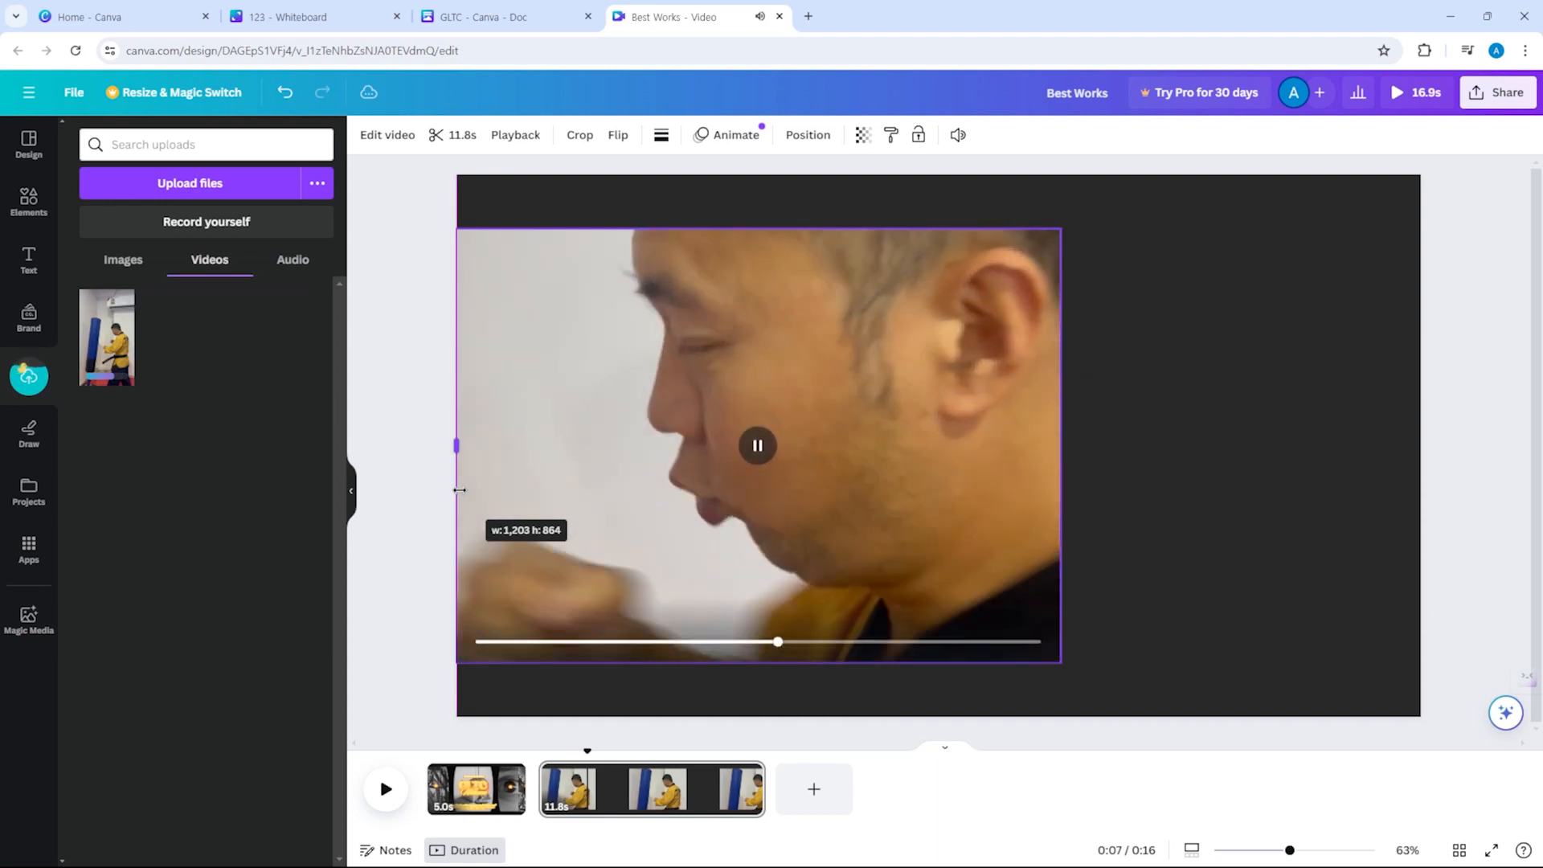
drag(1062, 444, 1420, 444)
drag(942, 230, 937, 174)
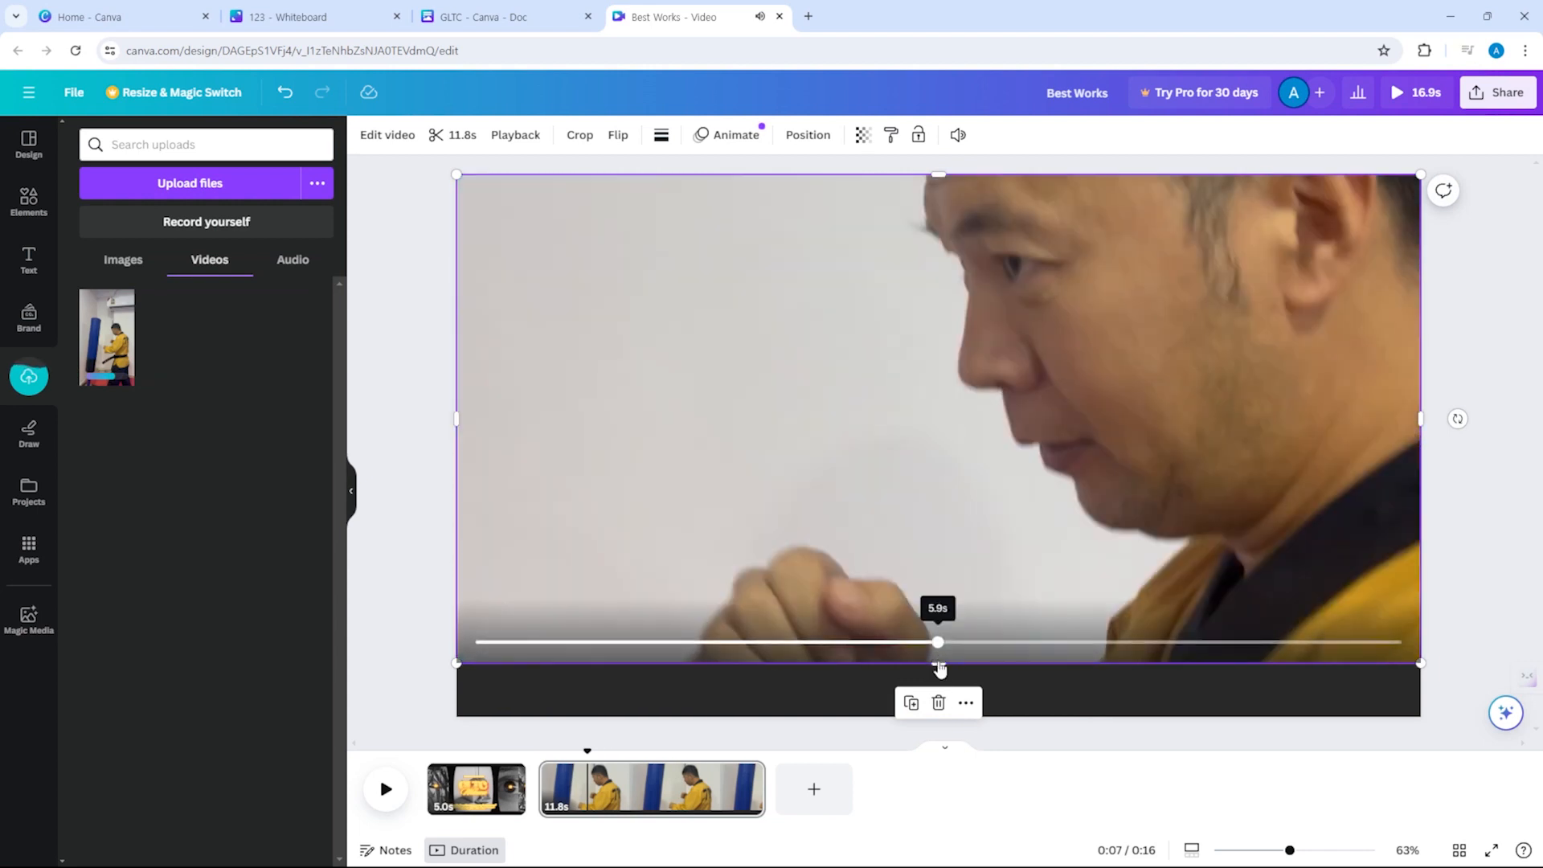
drag(938, 661, 937, 723)
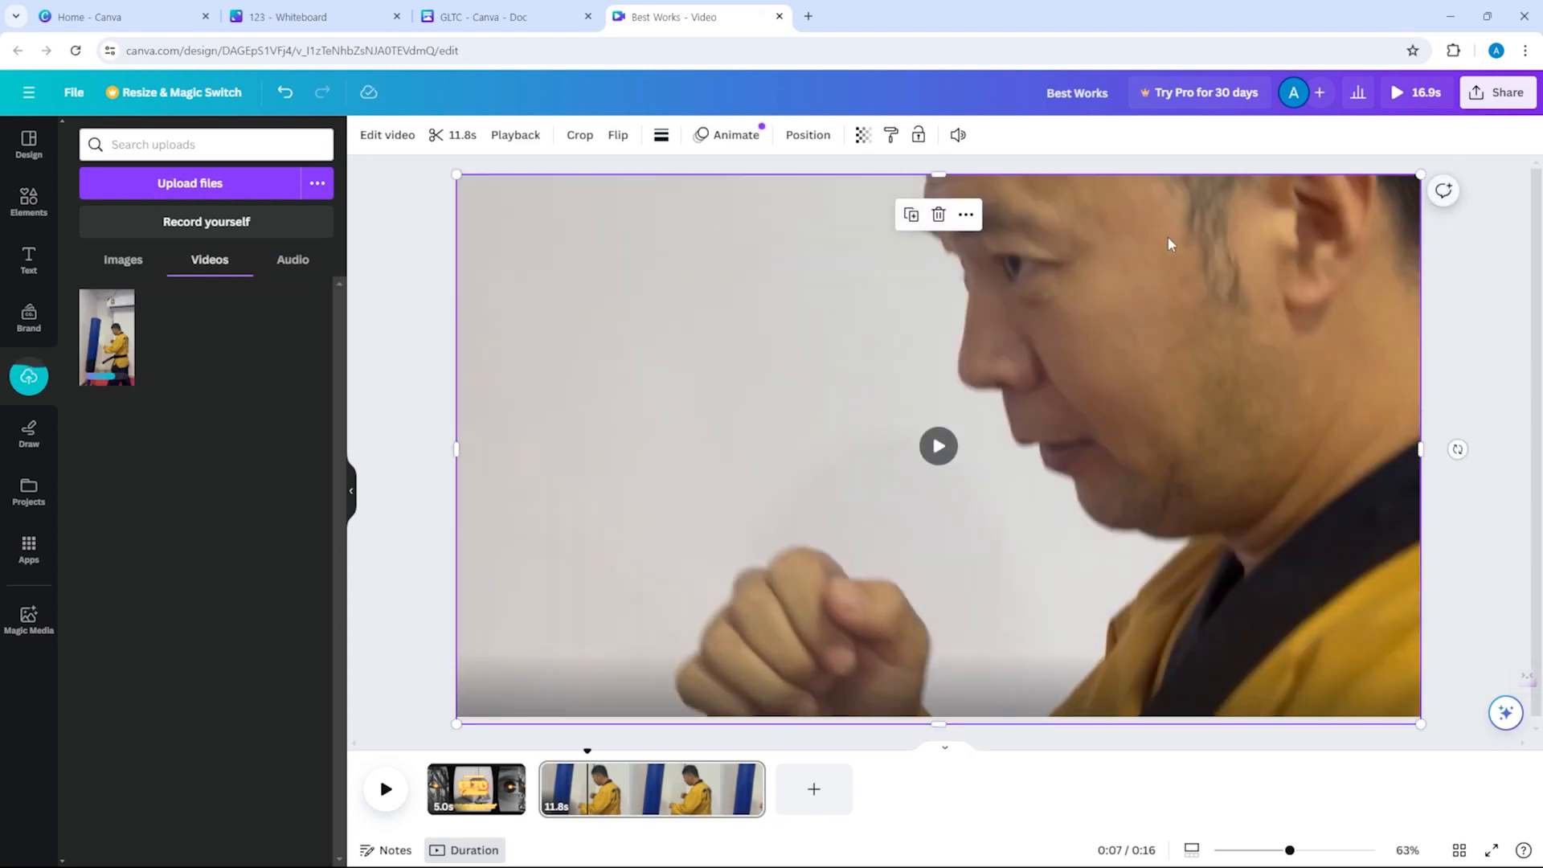
click(966, 215)
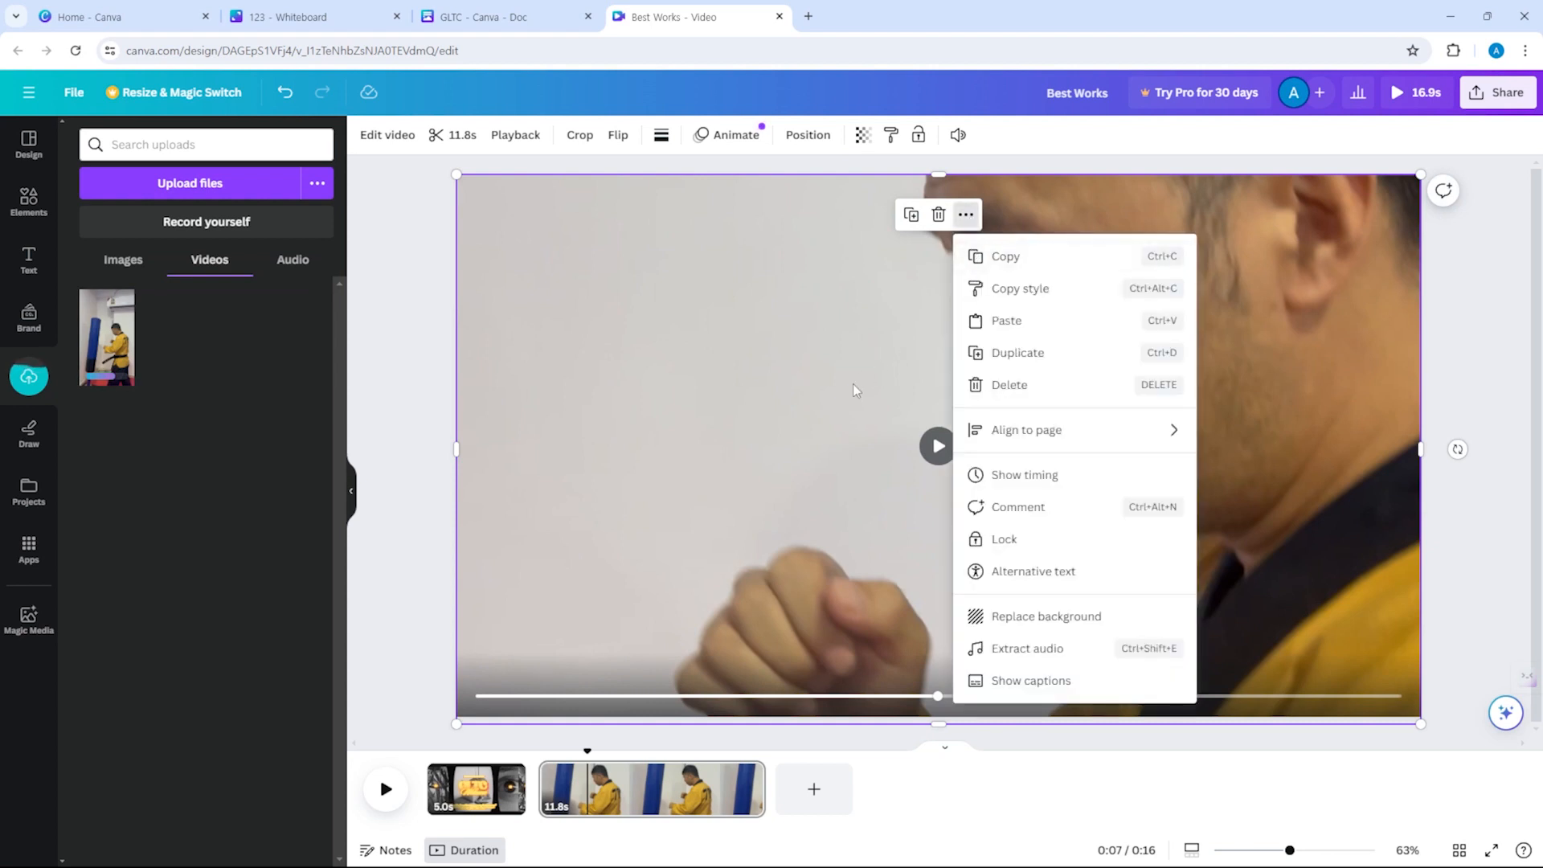
click(839, 404)
Play the video from the title page into the training clip to check the sequence.
click(480, 792)
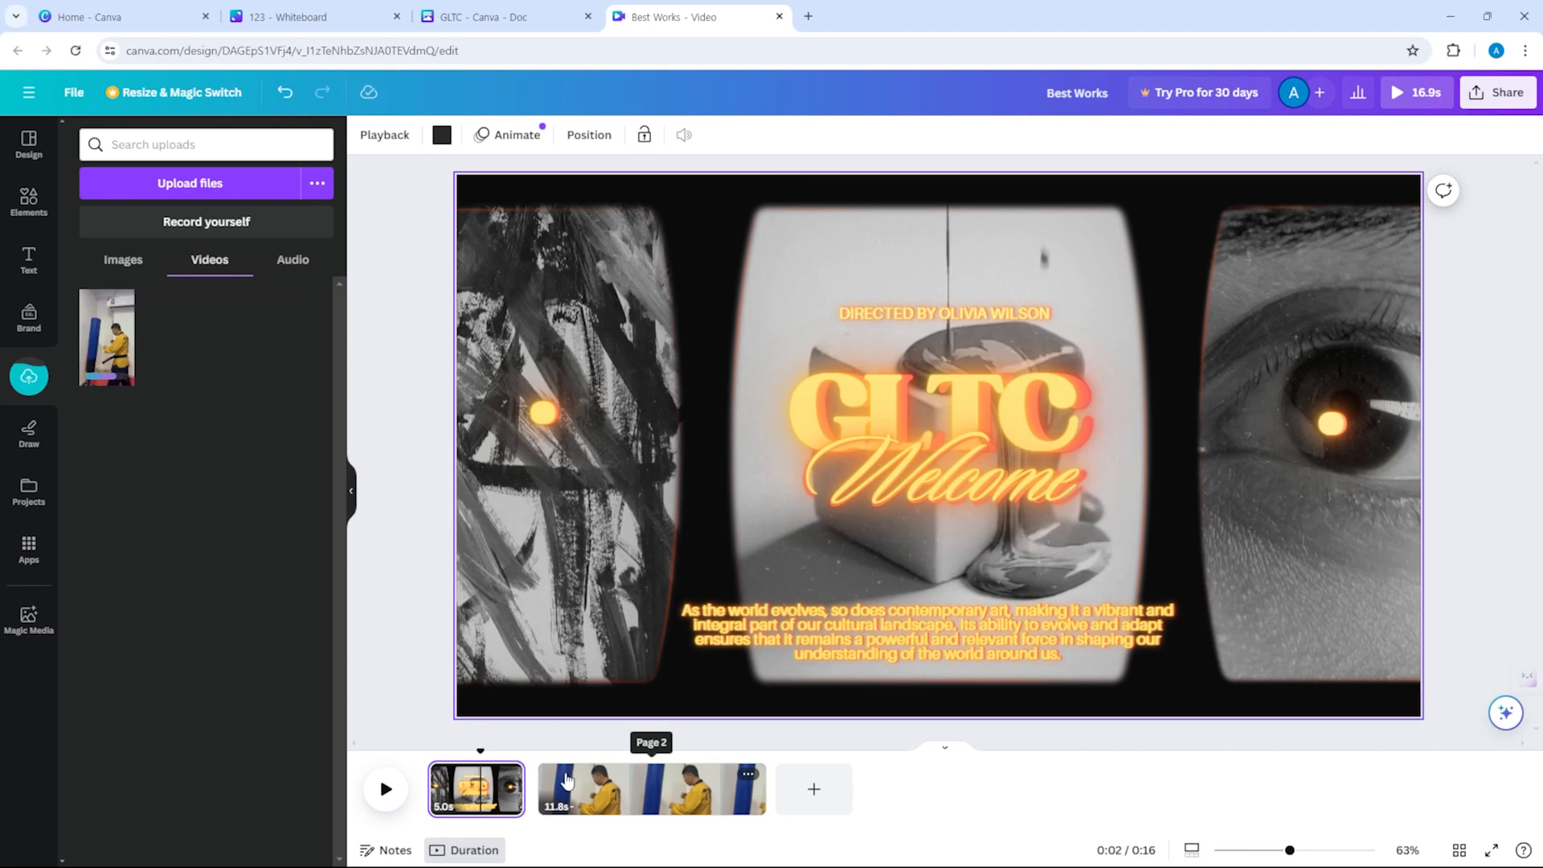
click(381, 796)
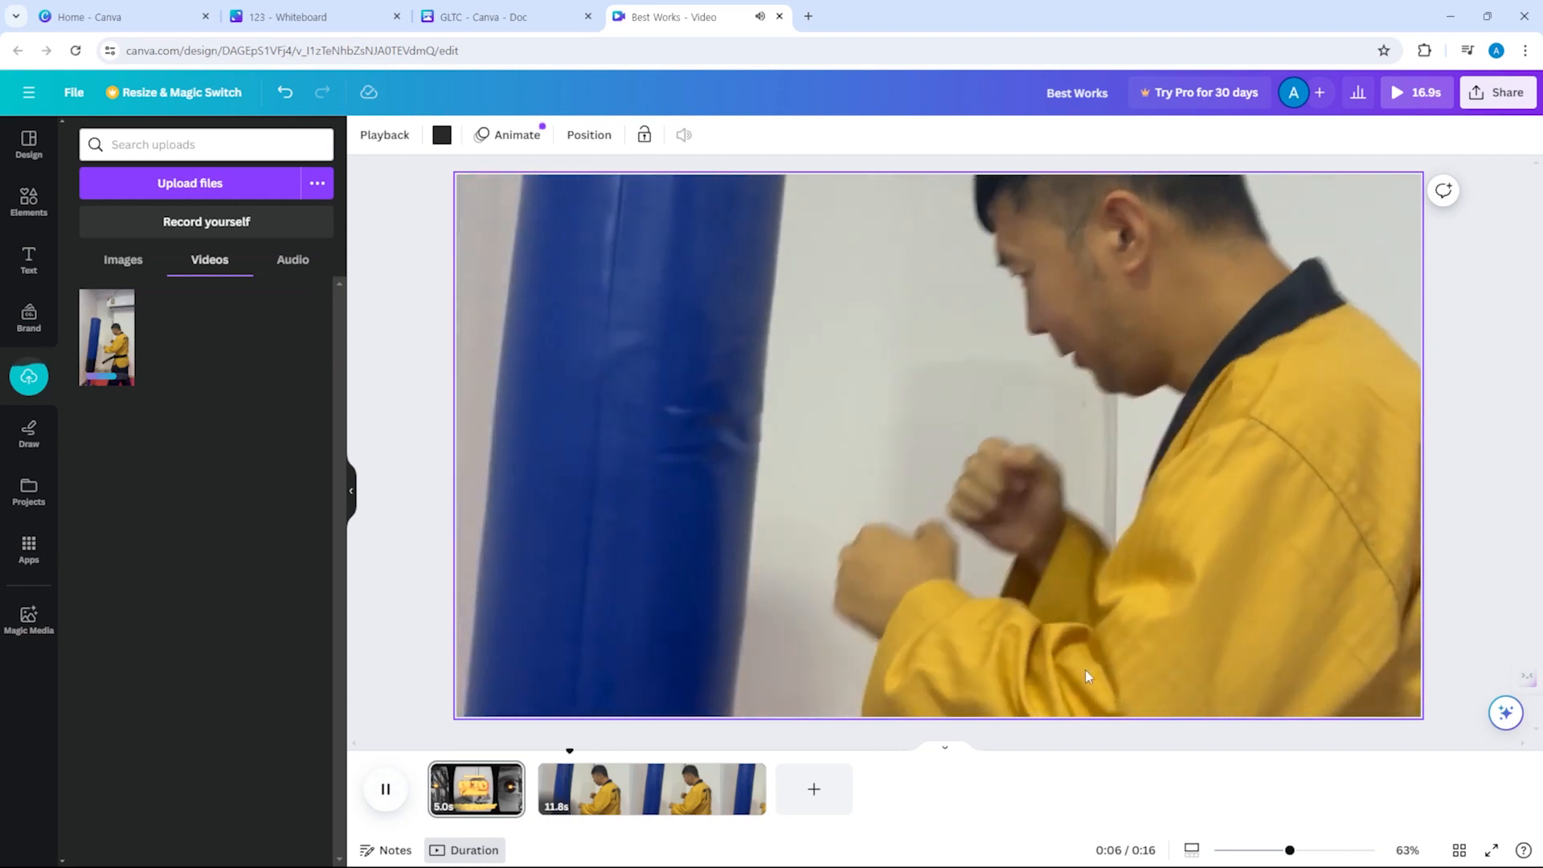
click(1013, 613)
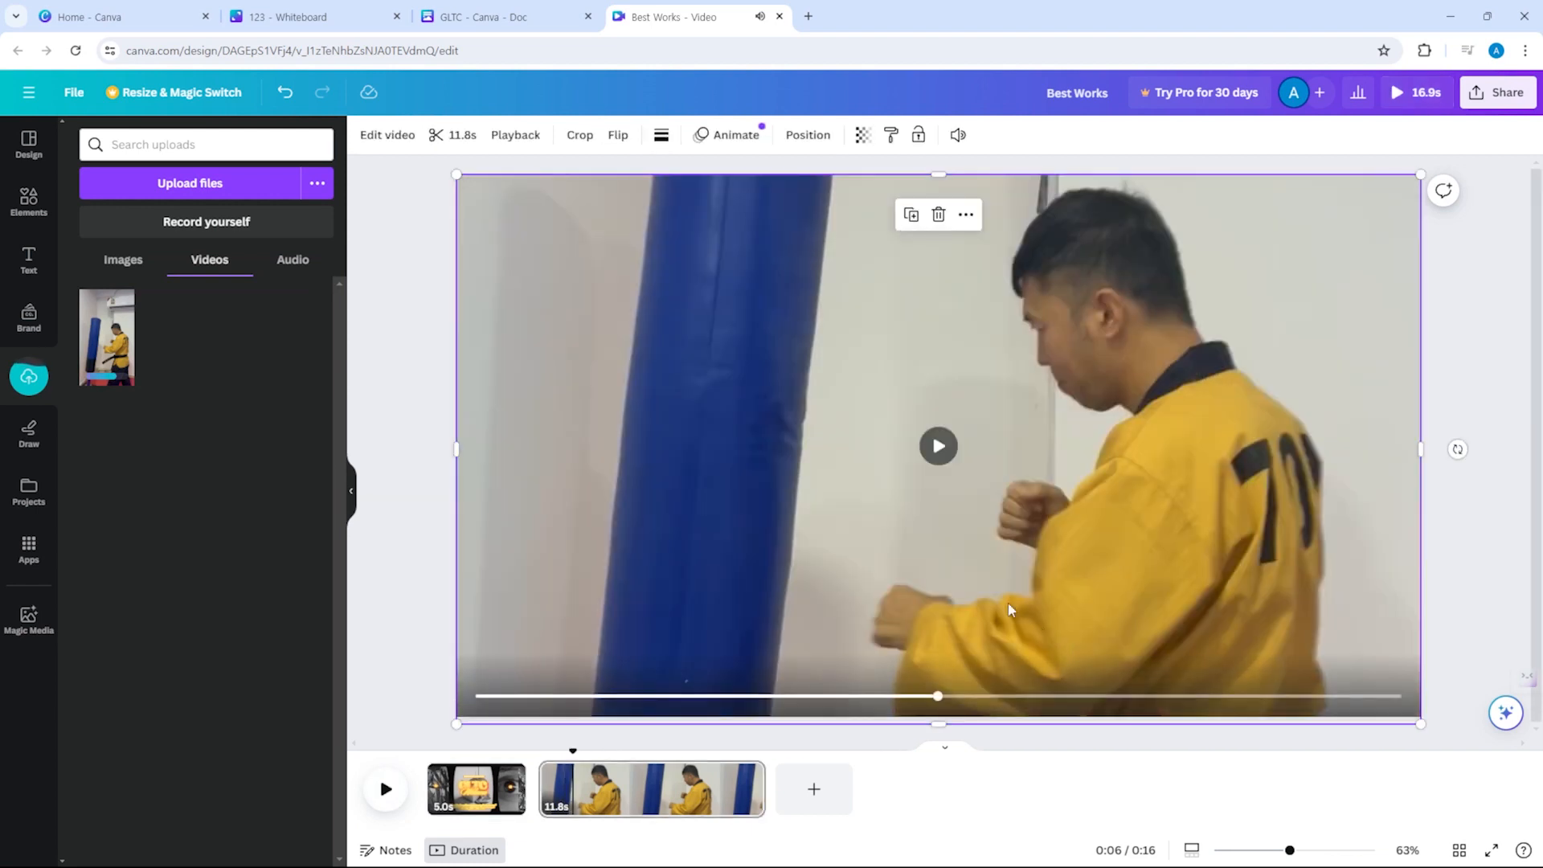
Reposition the training clip against the page's lower-right corner and scale it to cover almost the entire page.
drag(1421, 723, 1077, 520)
drag(954, 420, 1292, 614)
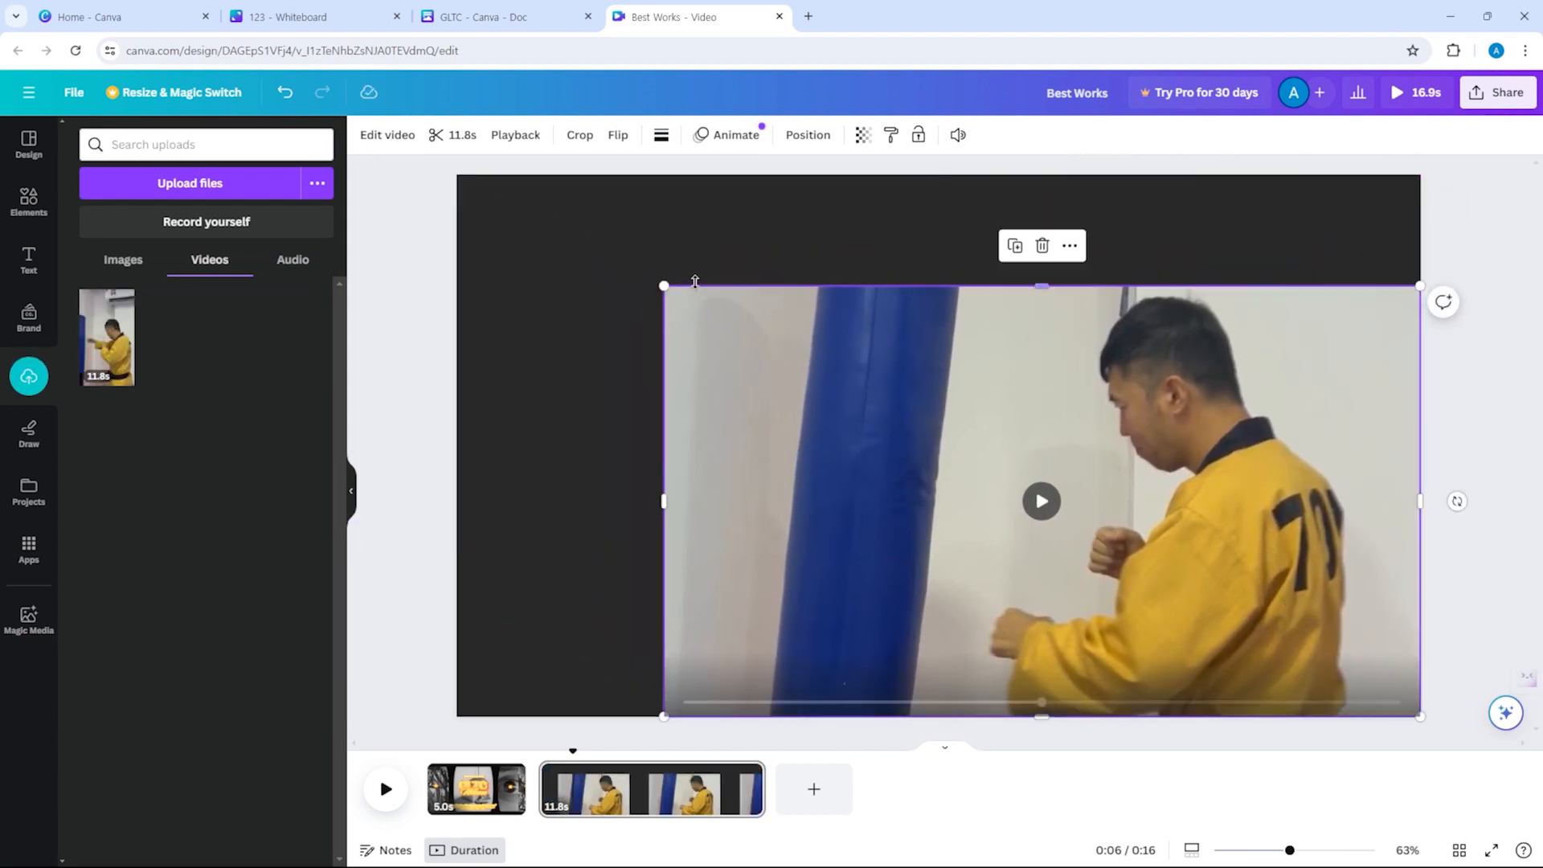
drag(664, 286, 446, 204)
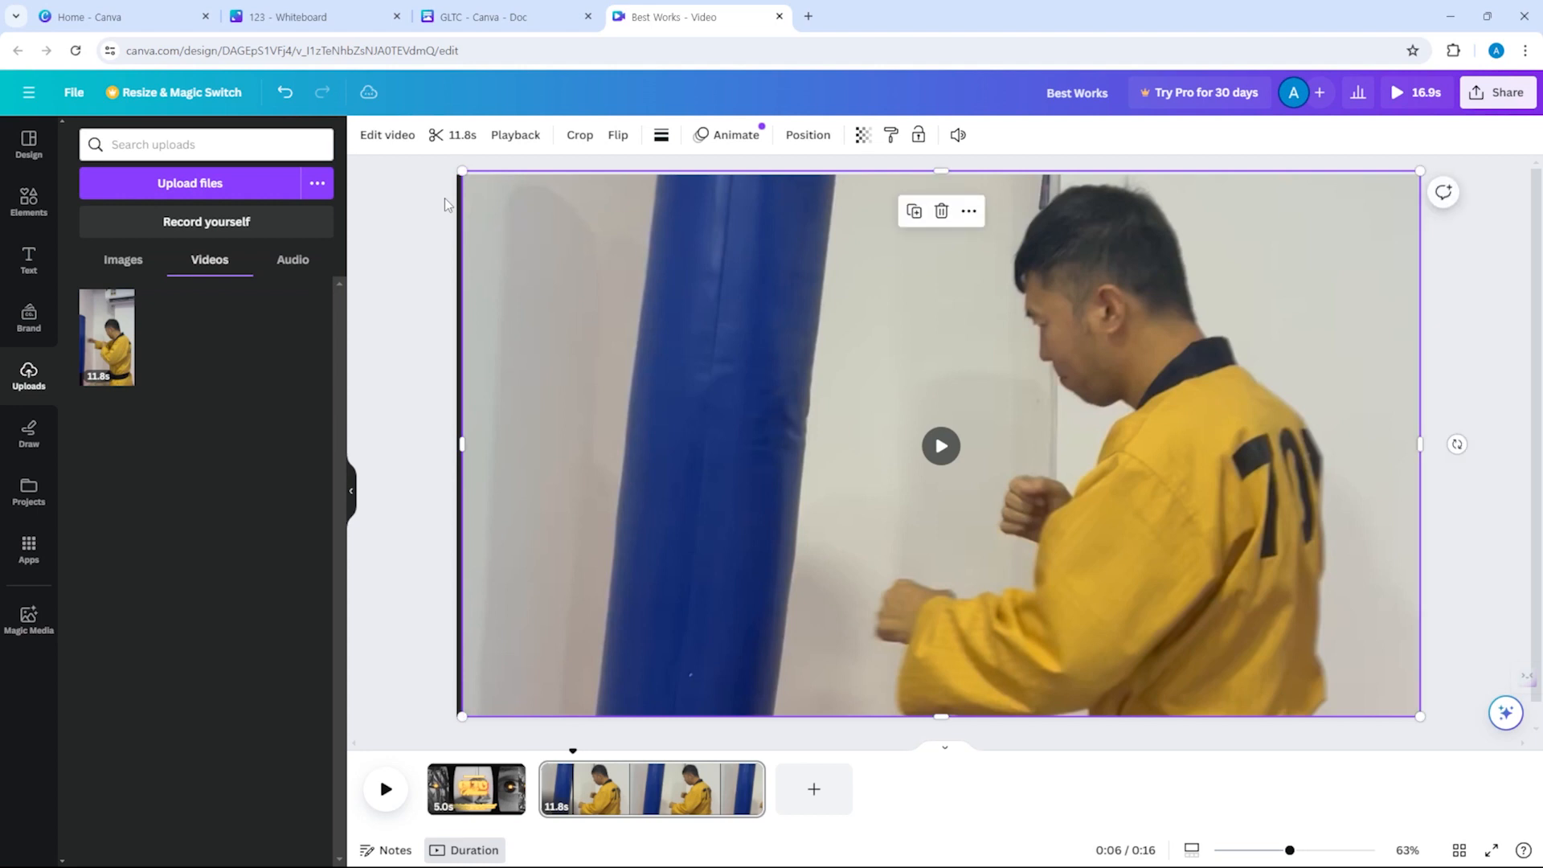
Reframe the training clip's crop to show the fighter's fists and belt, and extend its left edge to cover the page.
click(579, 135)
drag(774, 356, 952, 238)
drag(1226, 505, 1102, 421)
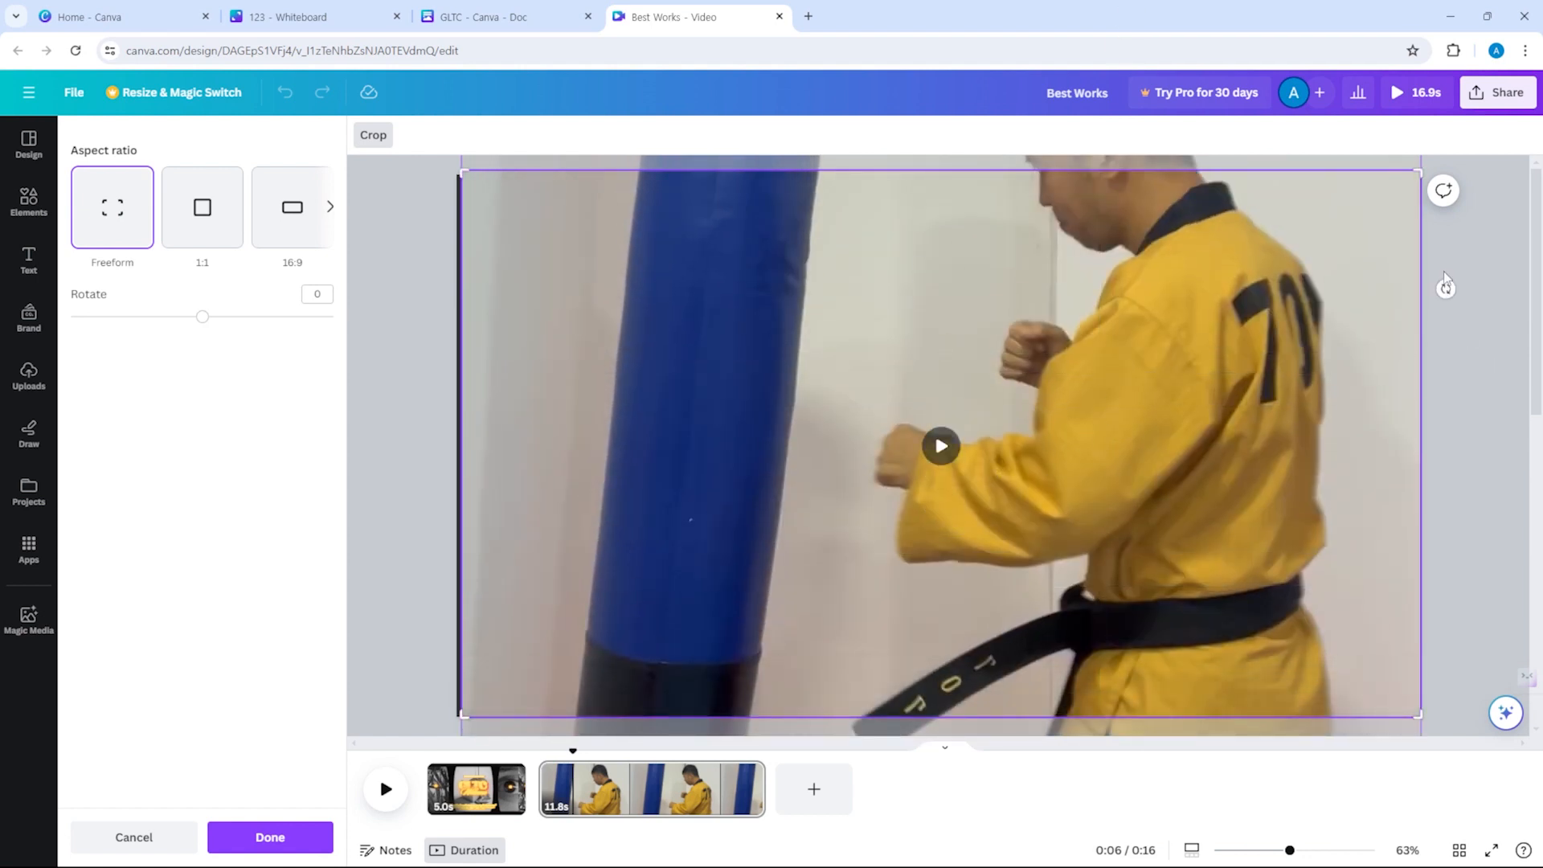
click(371, 137)
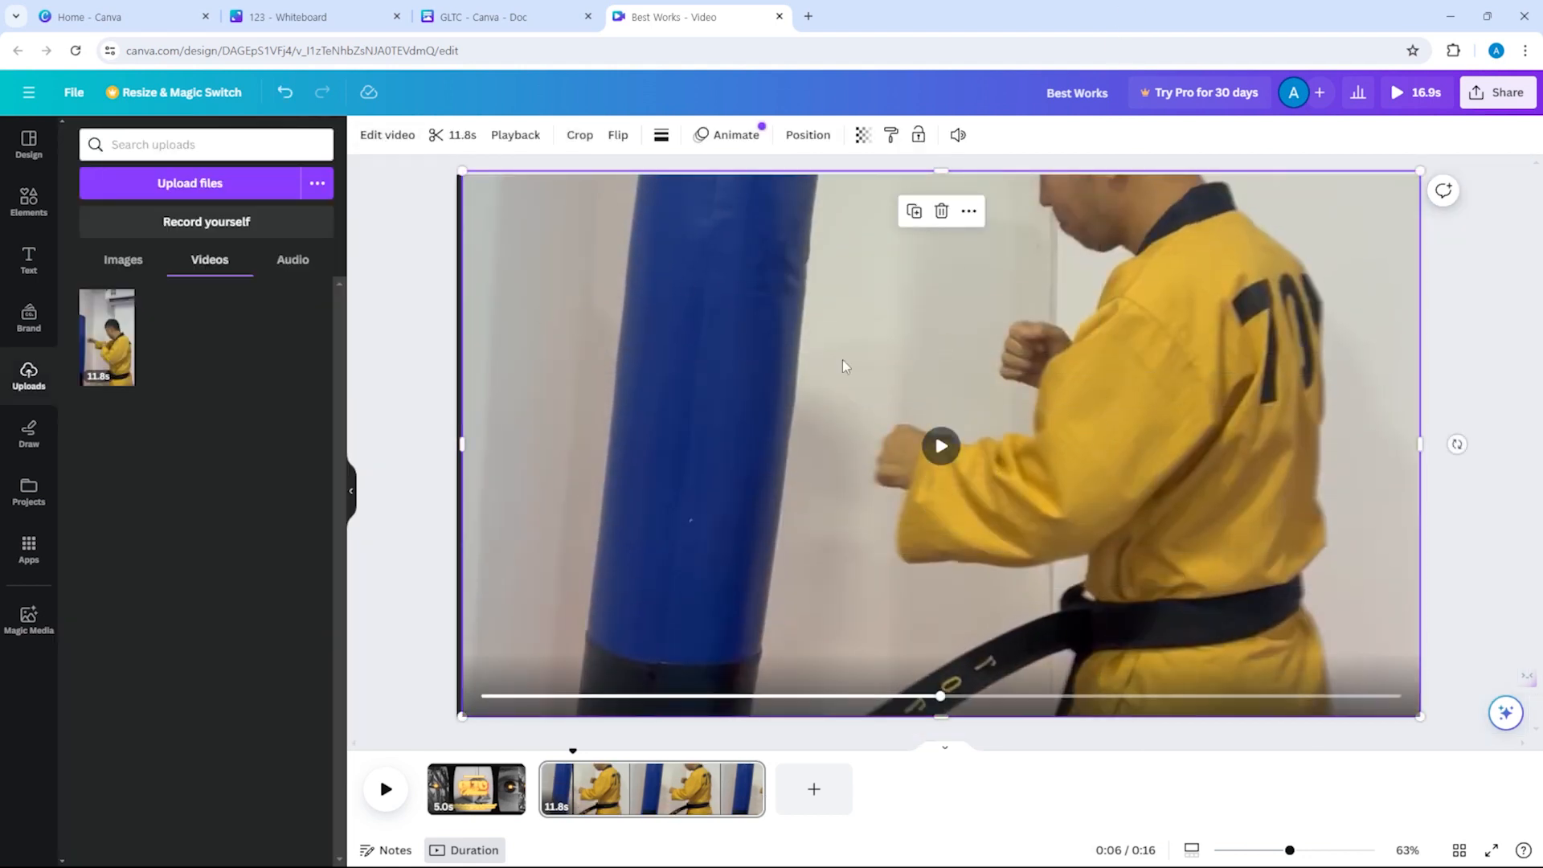
drag(461, 443, 447, 442)
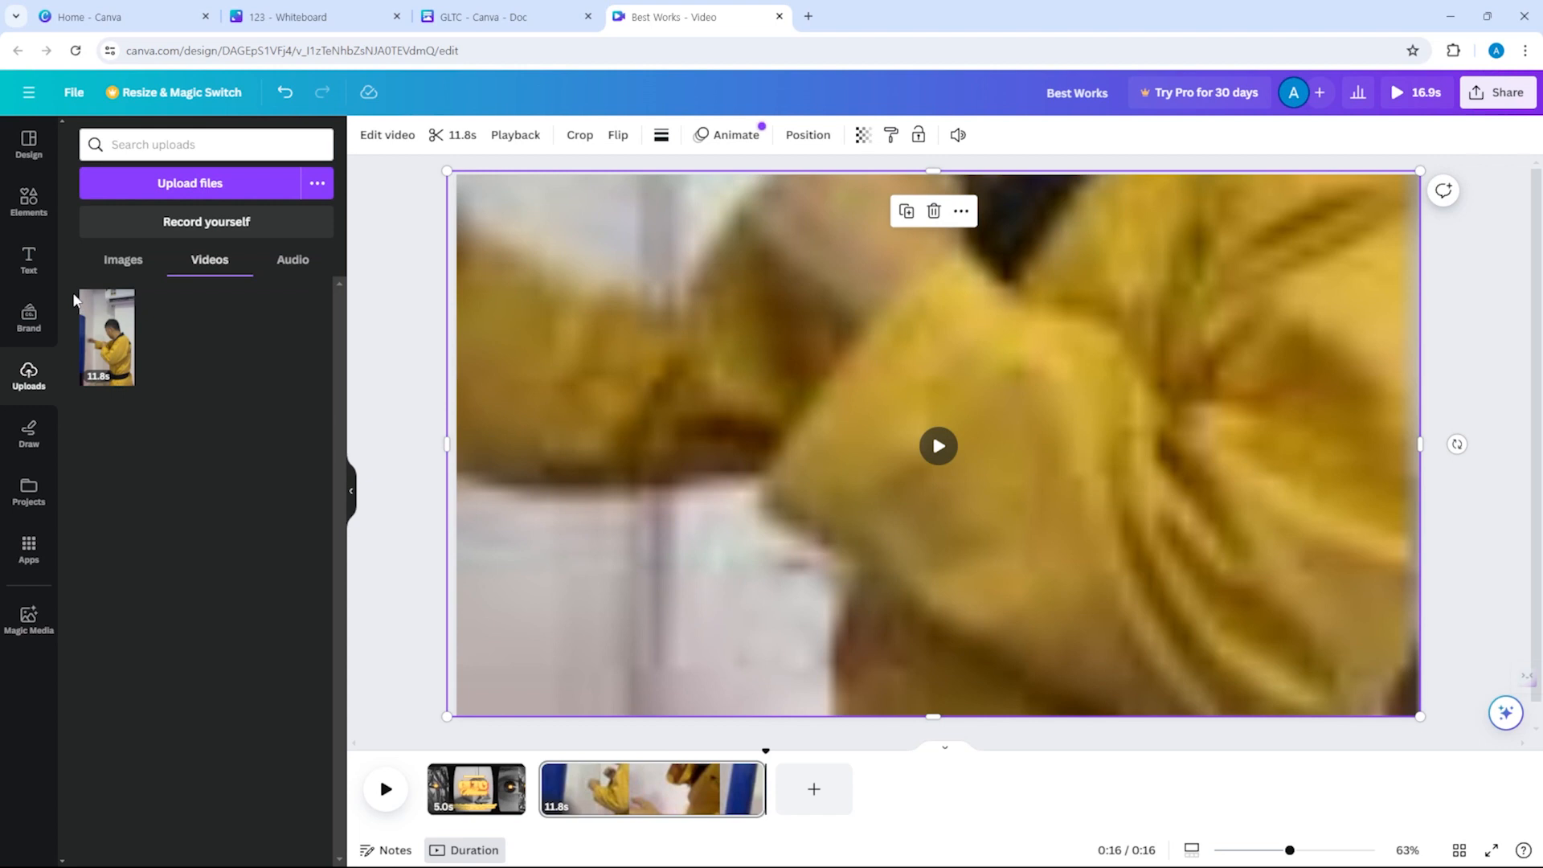
Add the "Happy Upbeat - Goodnight" audio track from the start of the timeline and play the video with it.
click(42, 150)
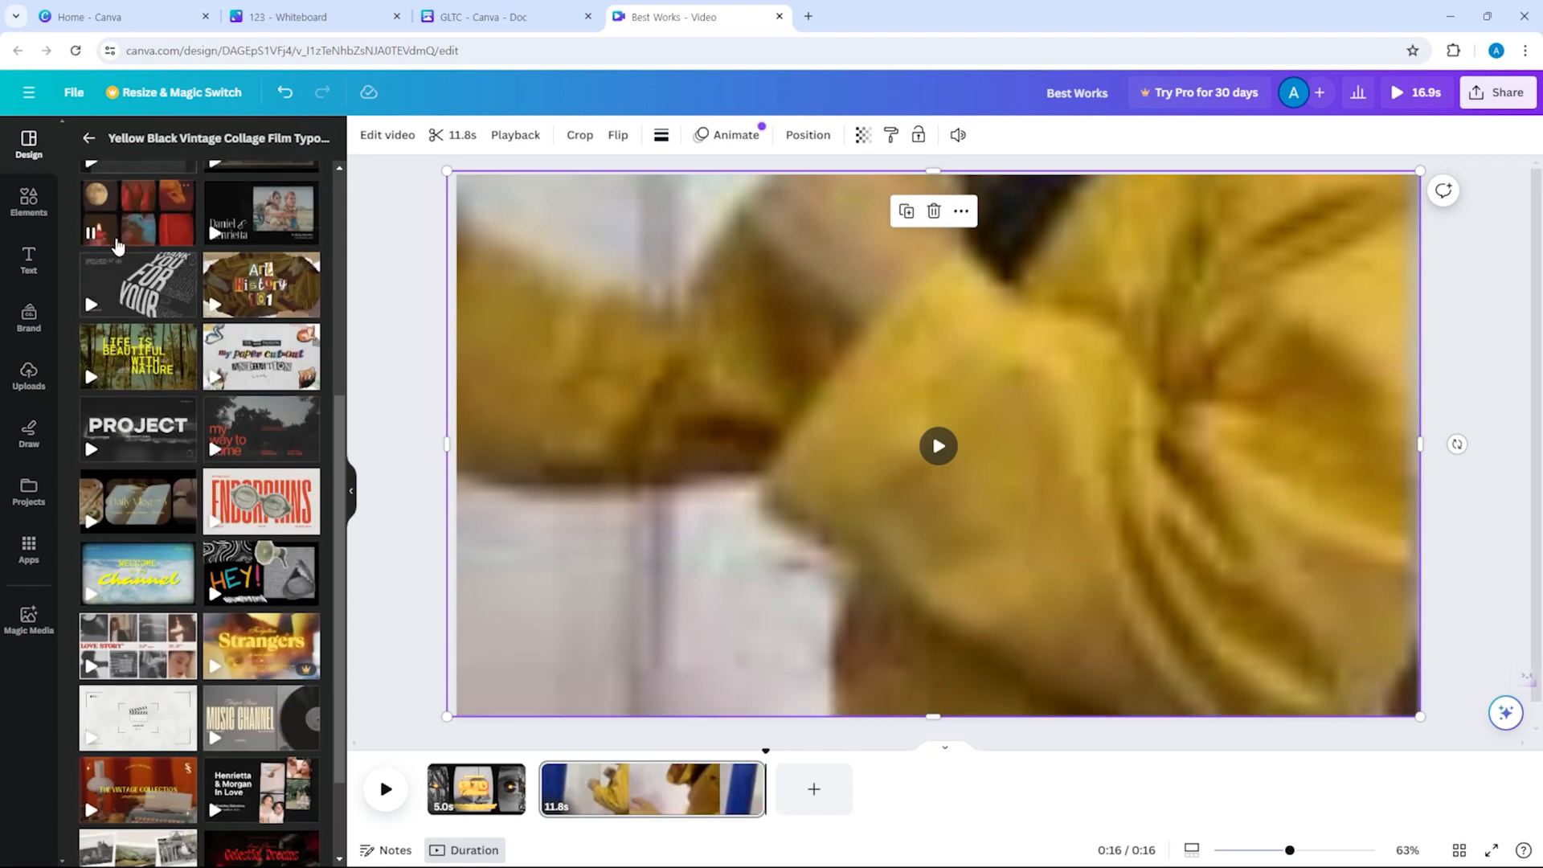
scroll(121, 321, up, 5)
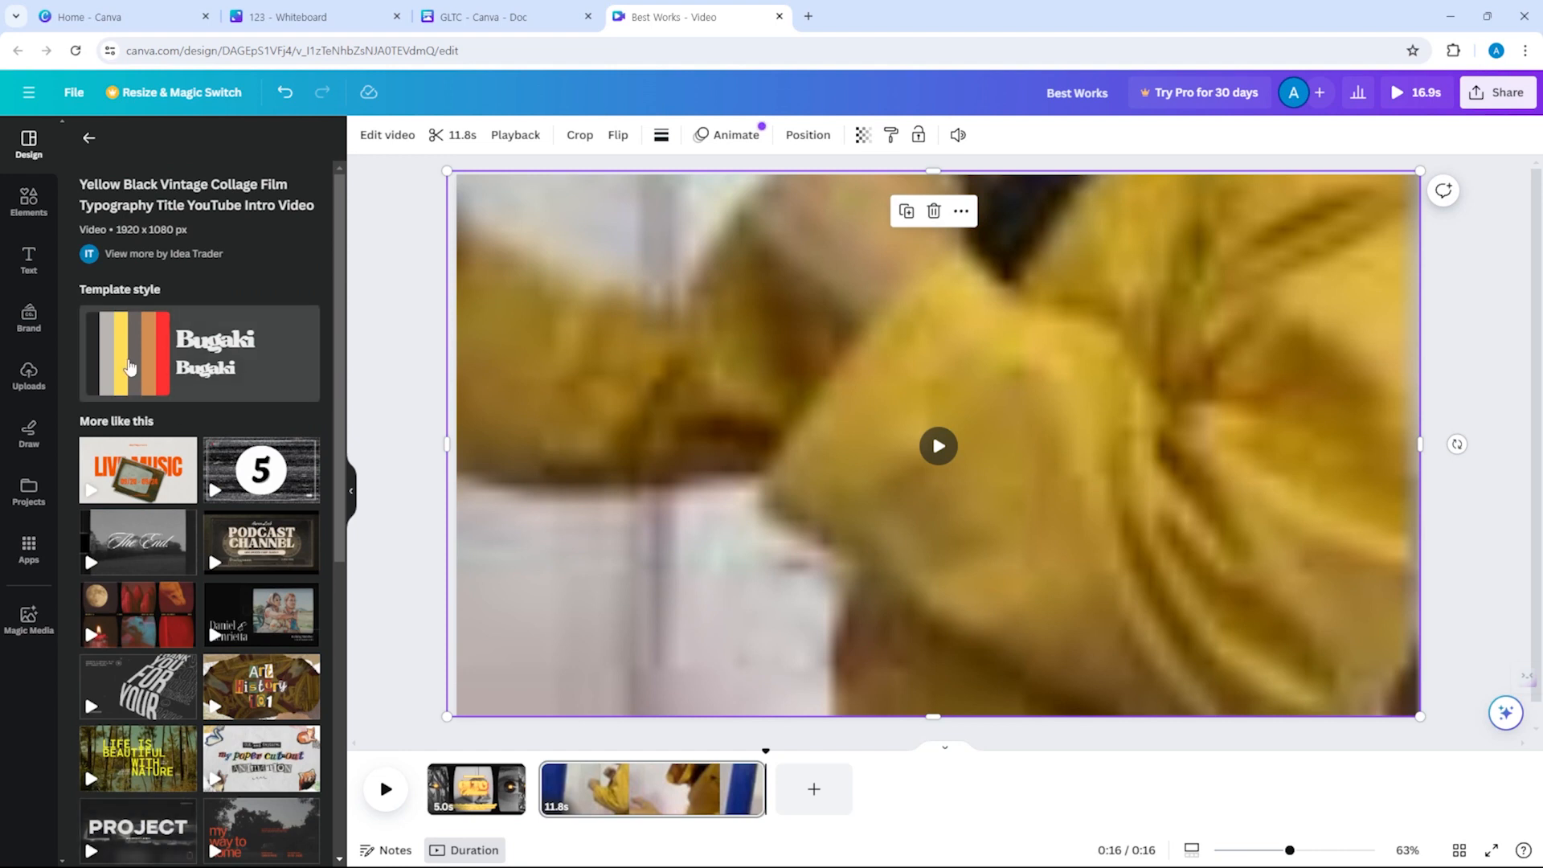
click(30, 207)
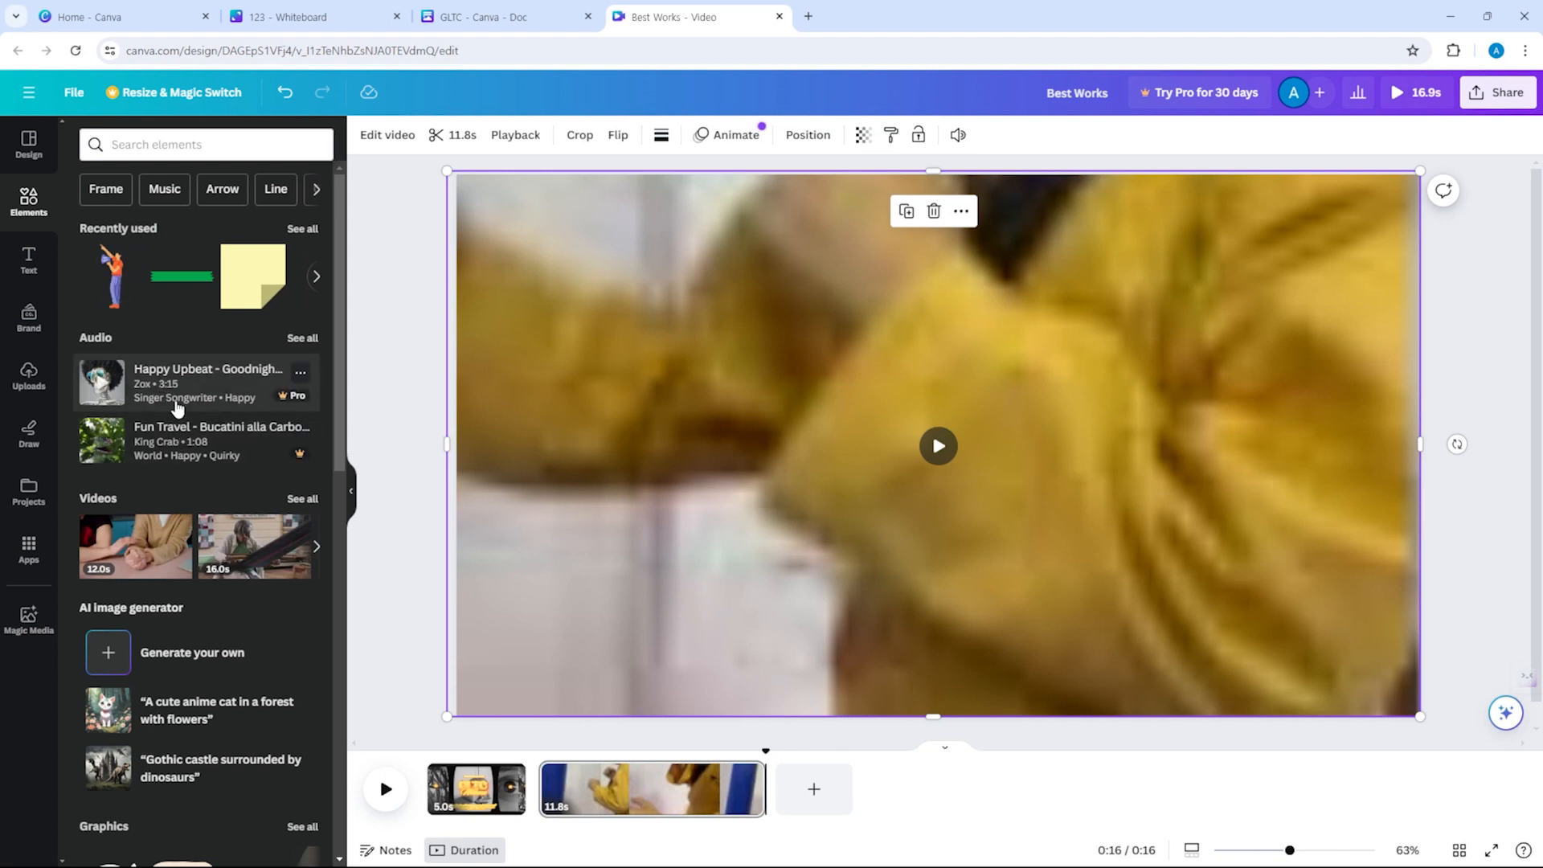
drag(184, 393, 426, 800)
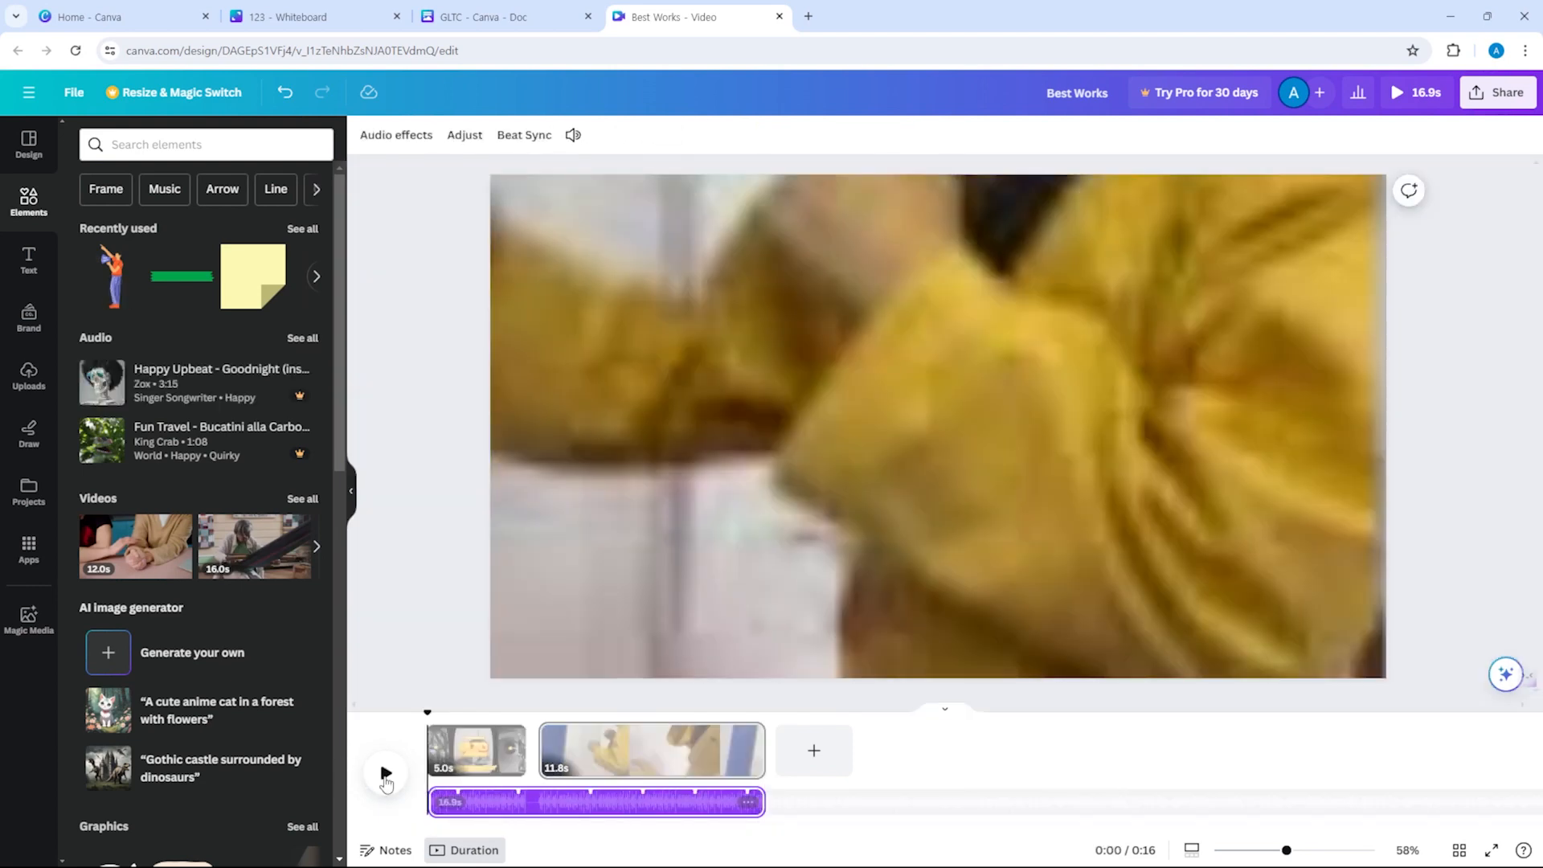
click(385, 770)
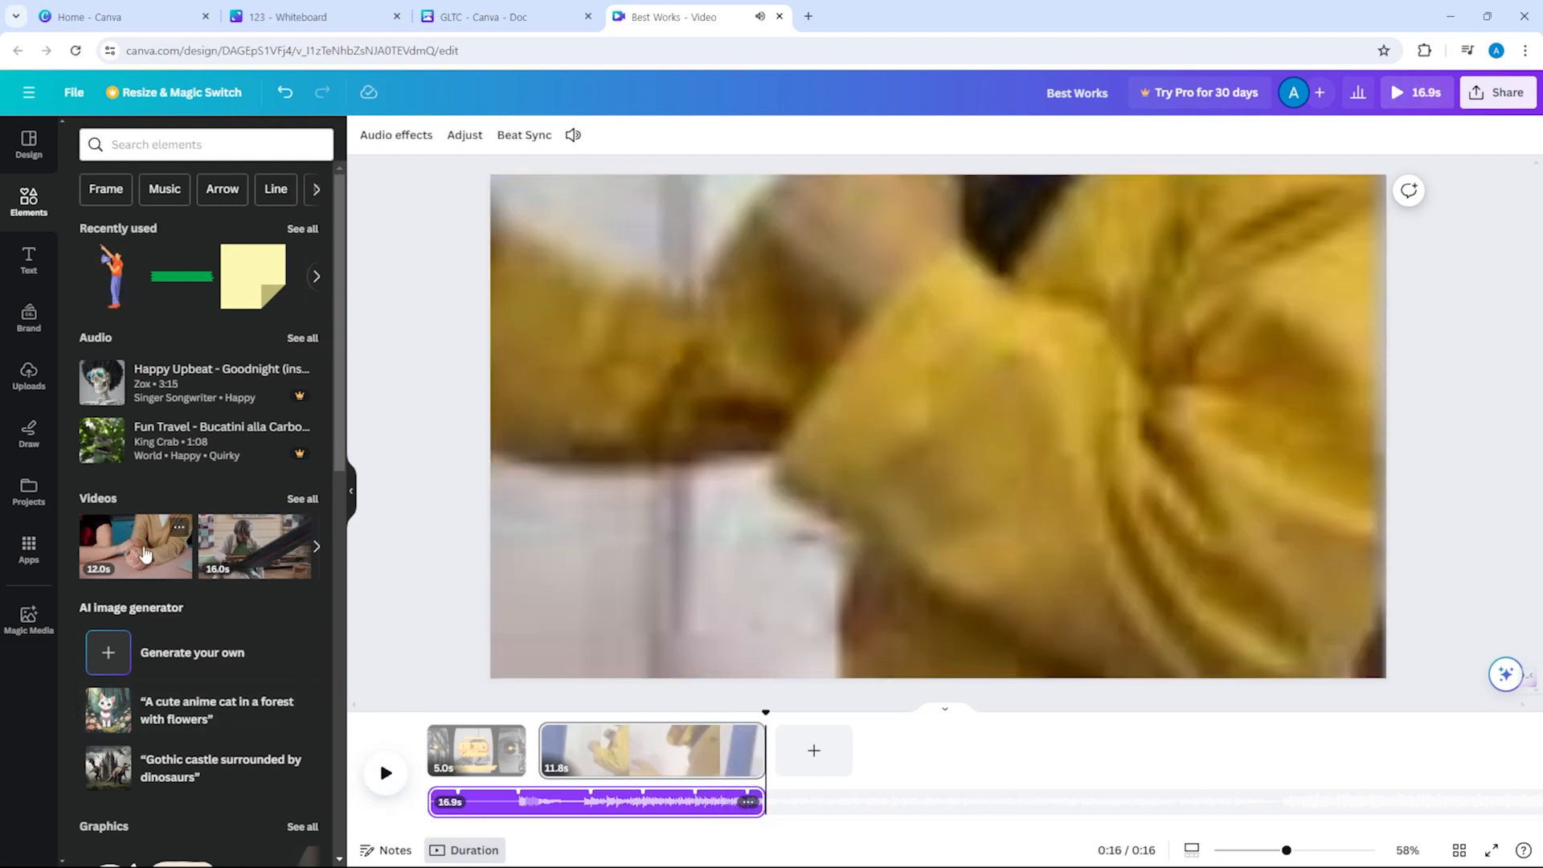
Add the 12-second clasped-hands stock video as the third page and play it.
drag(146, 555, 792, 746)
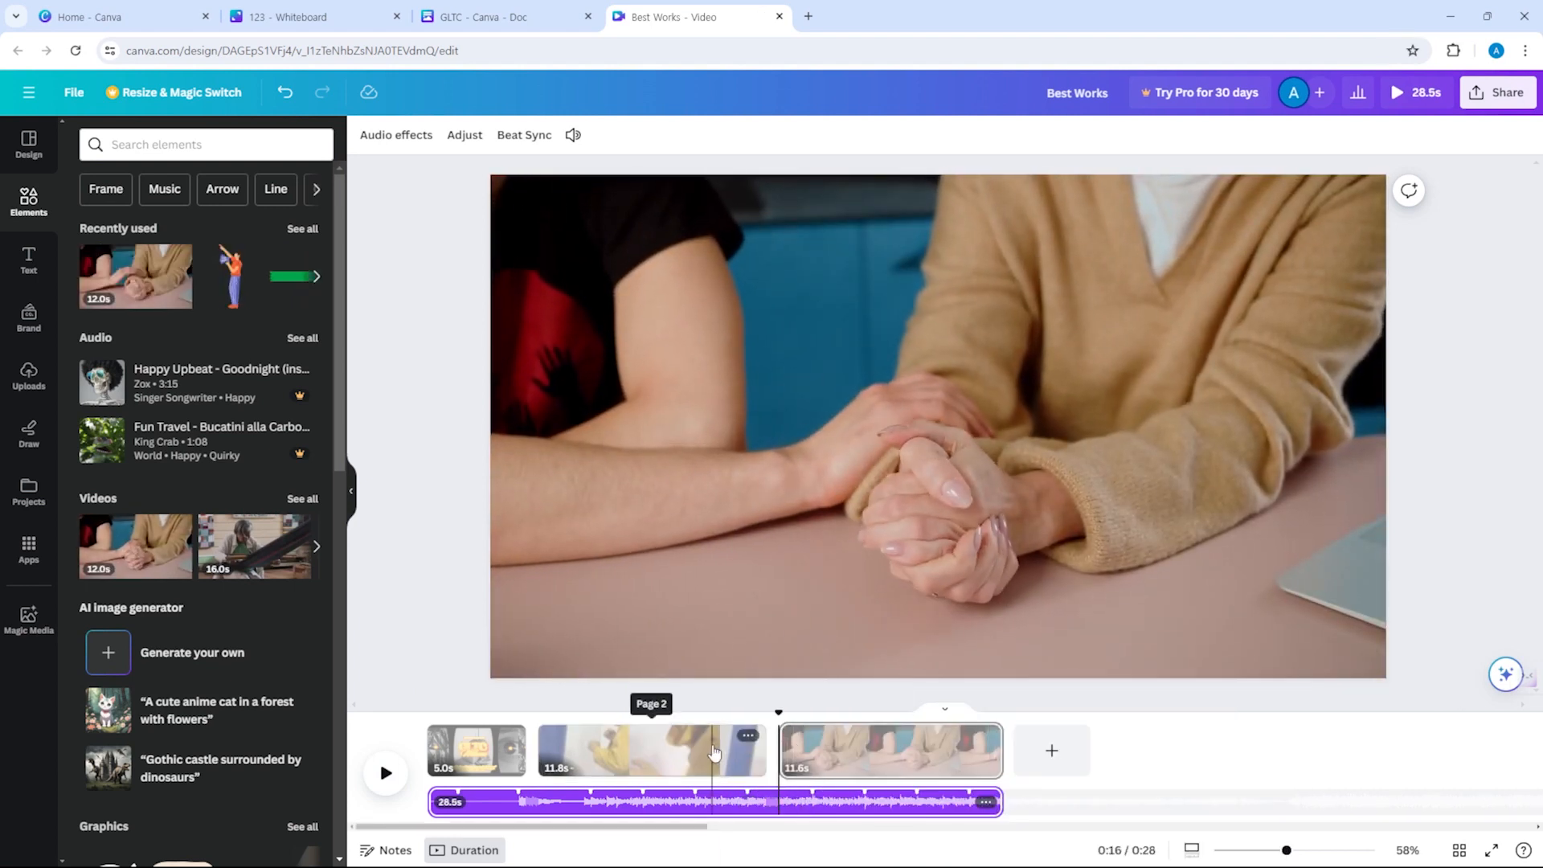
click(385, 770)
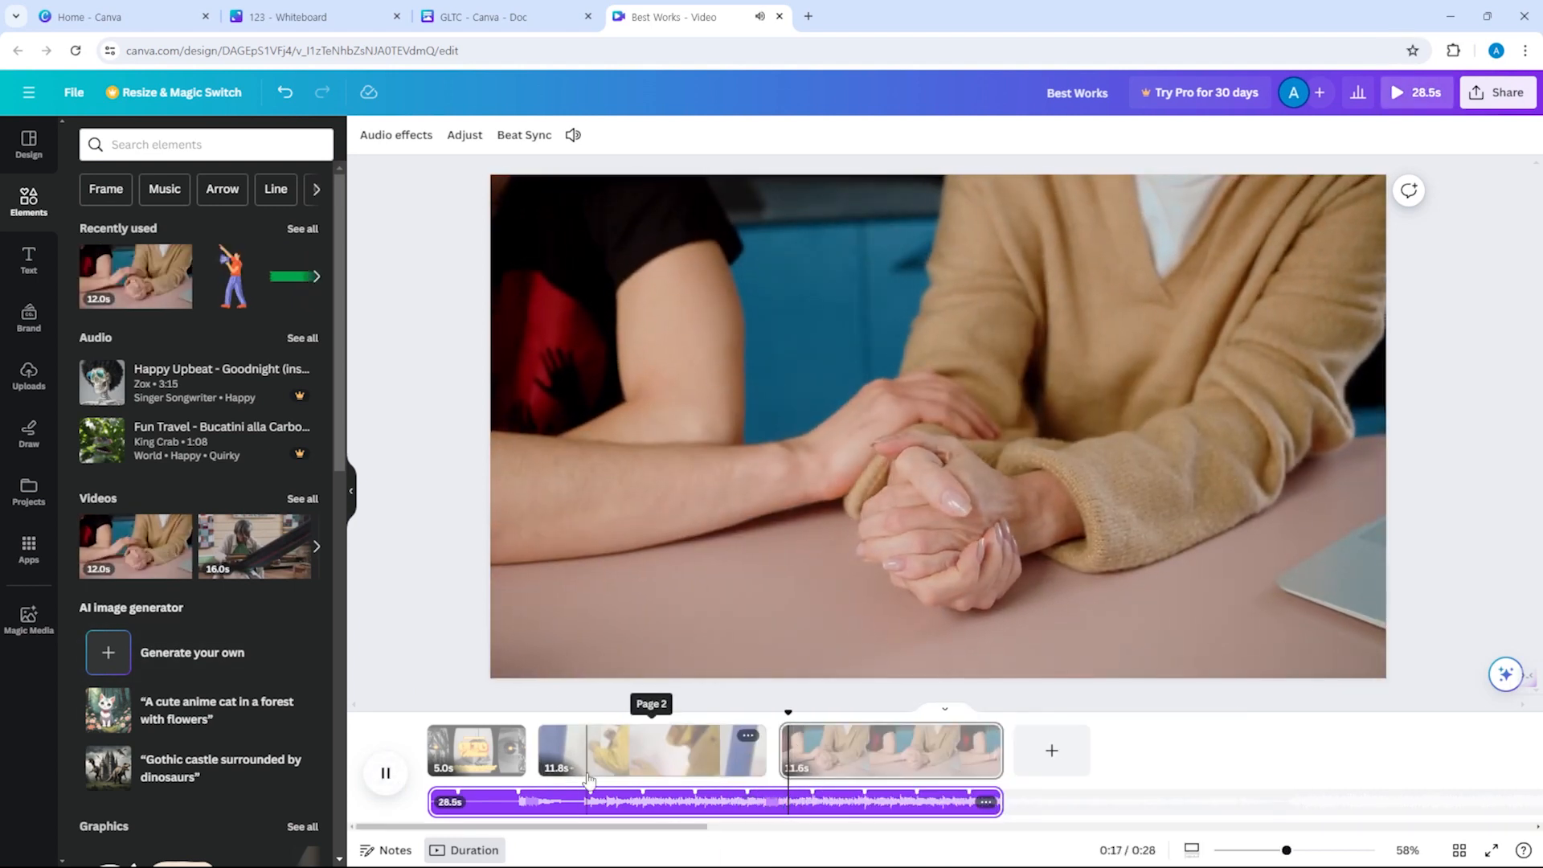
Place the white curved arrow graphic on the third page so it points at the clasped hands, and play the page.
scroll(205, 562, down, 1)
scroll(205, 562, down, 3)
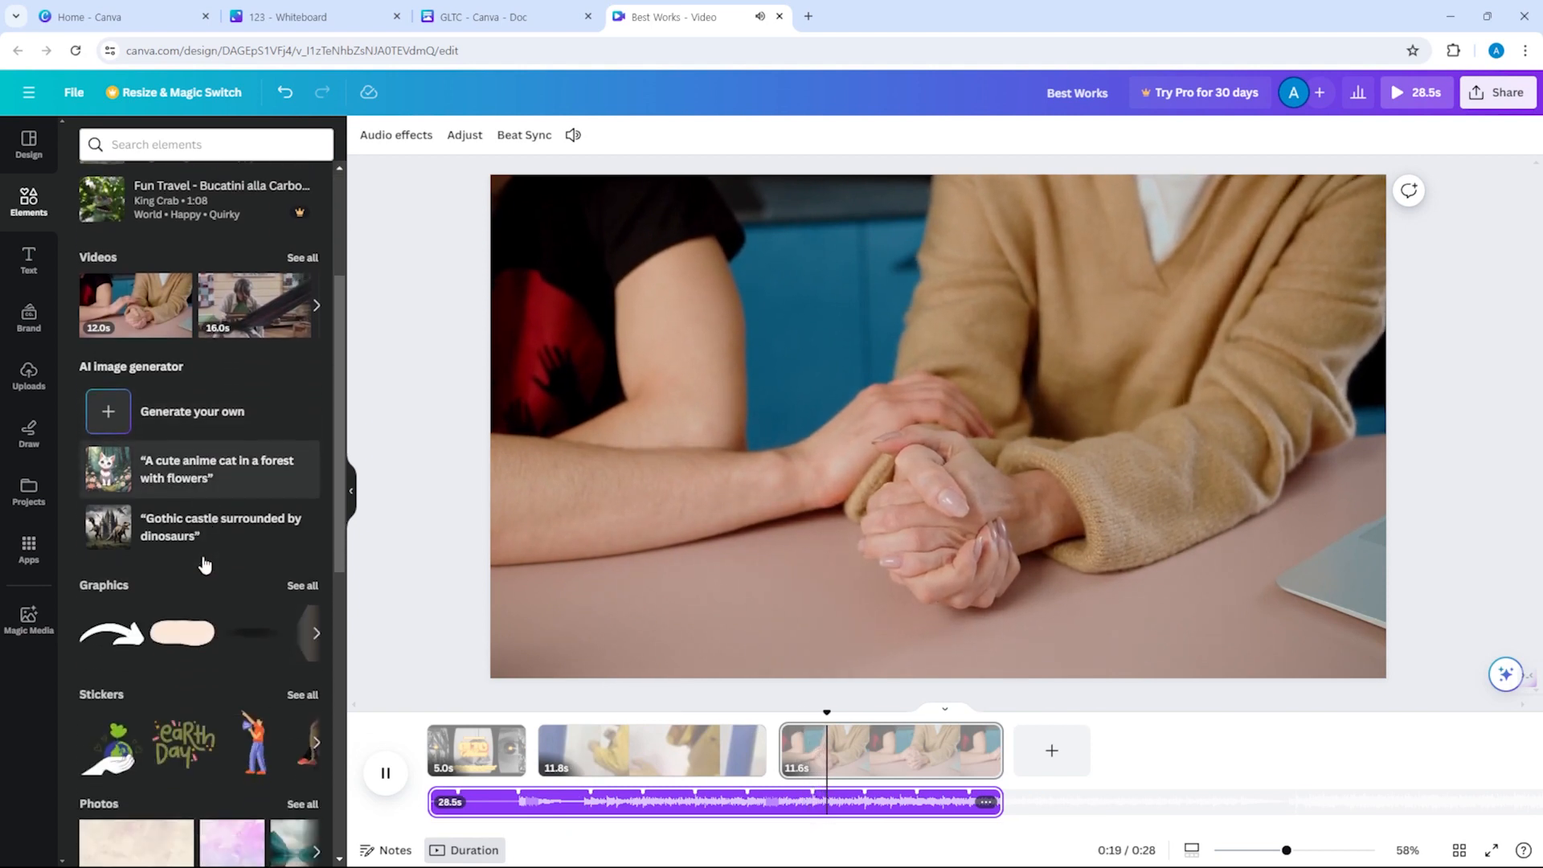
drag(113, 635, 594, 346)
drag(919, 407, 858, 388)
drag(811, 330, 864, 400)
click(385, 771)
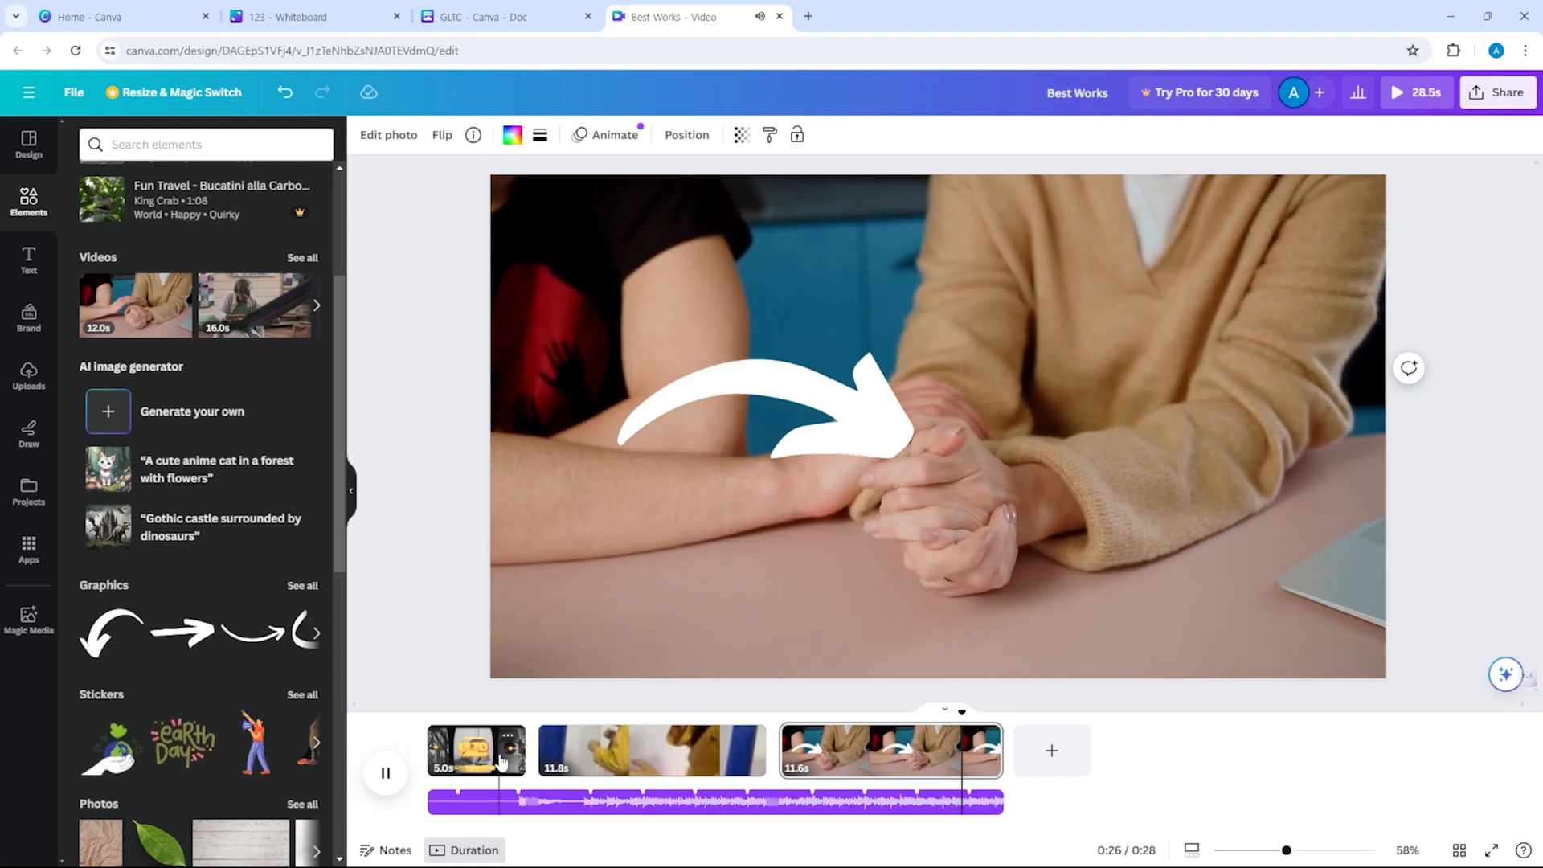
Draw a freehand red marker circle around the clasped hands on the third page.
scroll(172, 669, down, 1)
scroll(172, 669, down, 4)
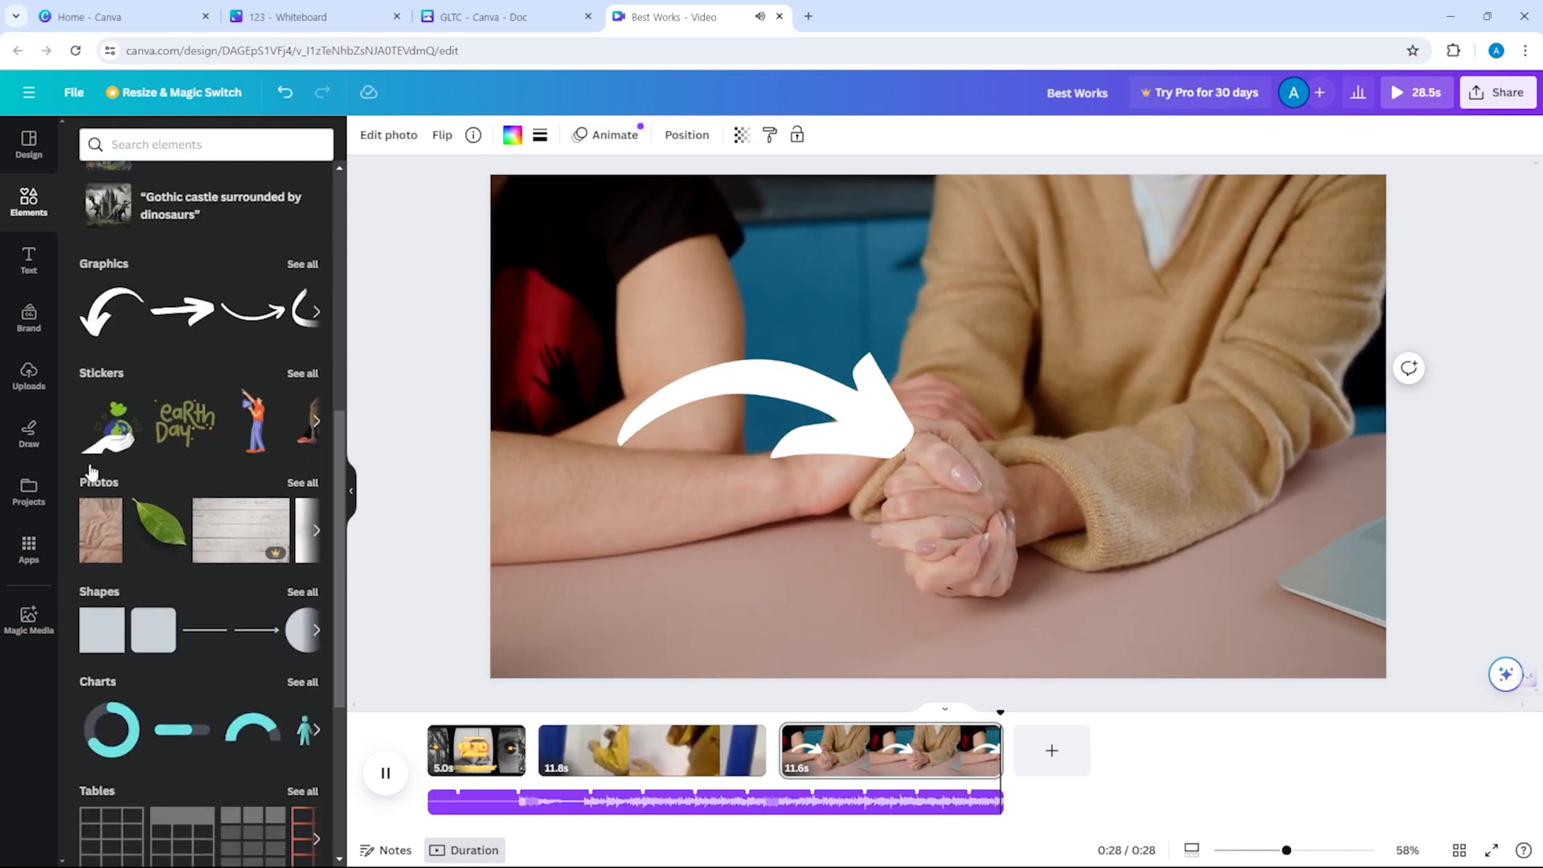
click(29, 433)
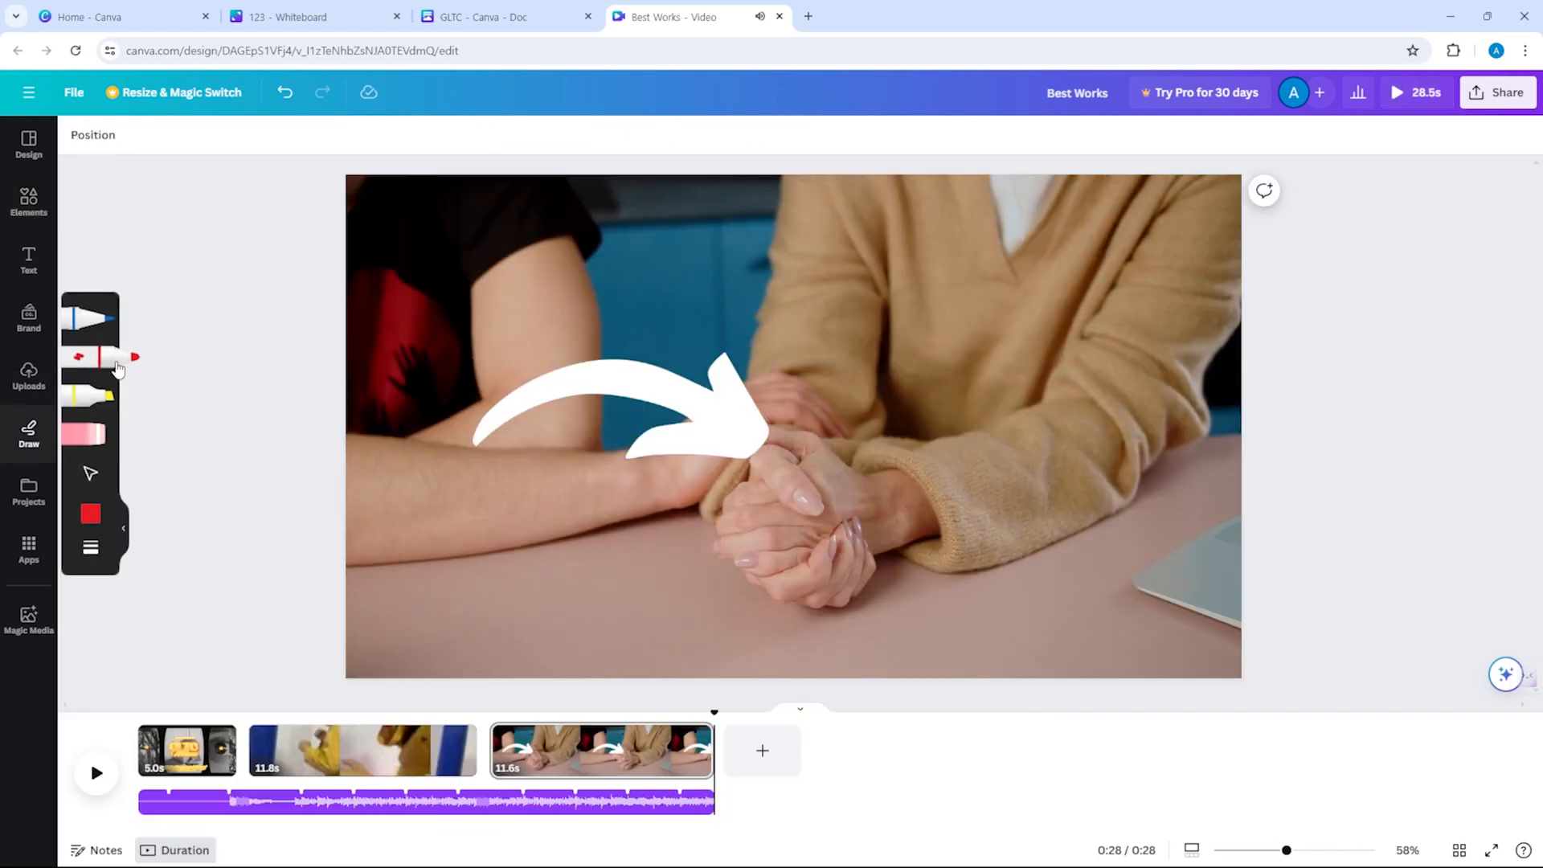
mouse_move(705, 512)
mouse_down()
mouse_move(710, 575)
mouse_move(736, 601)
mouse_move(847, 626)
mouse_move(885, 586)
mouse_move(896, 511)
mouse_move(848, 440)
mouse_move(755, 417)
mouse_move(715, 452)
mouse_move(701, 522)
mouse_up()
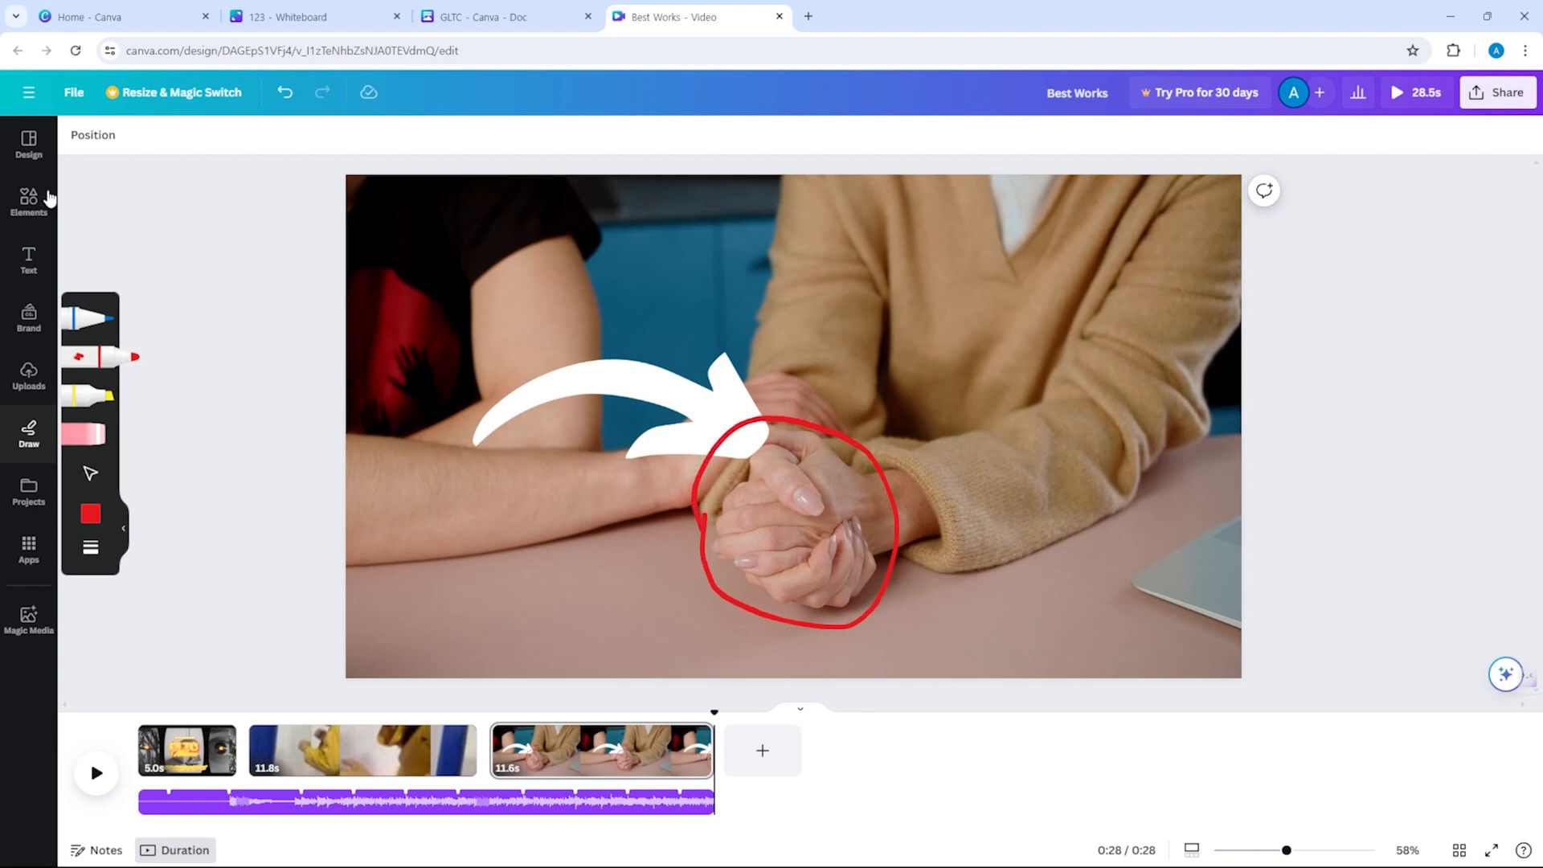
click(28, 143)
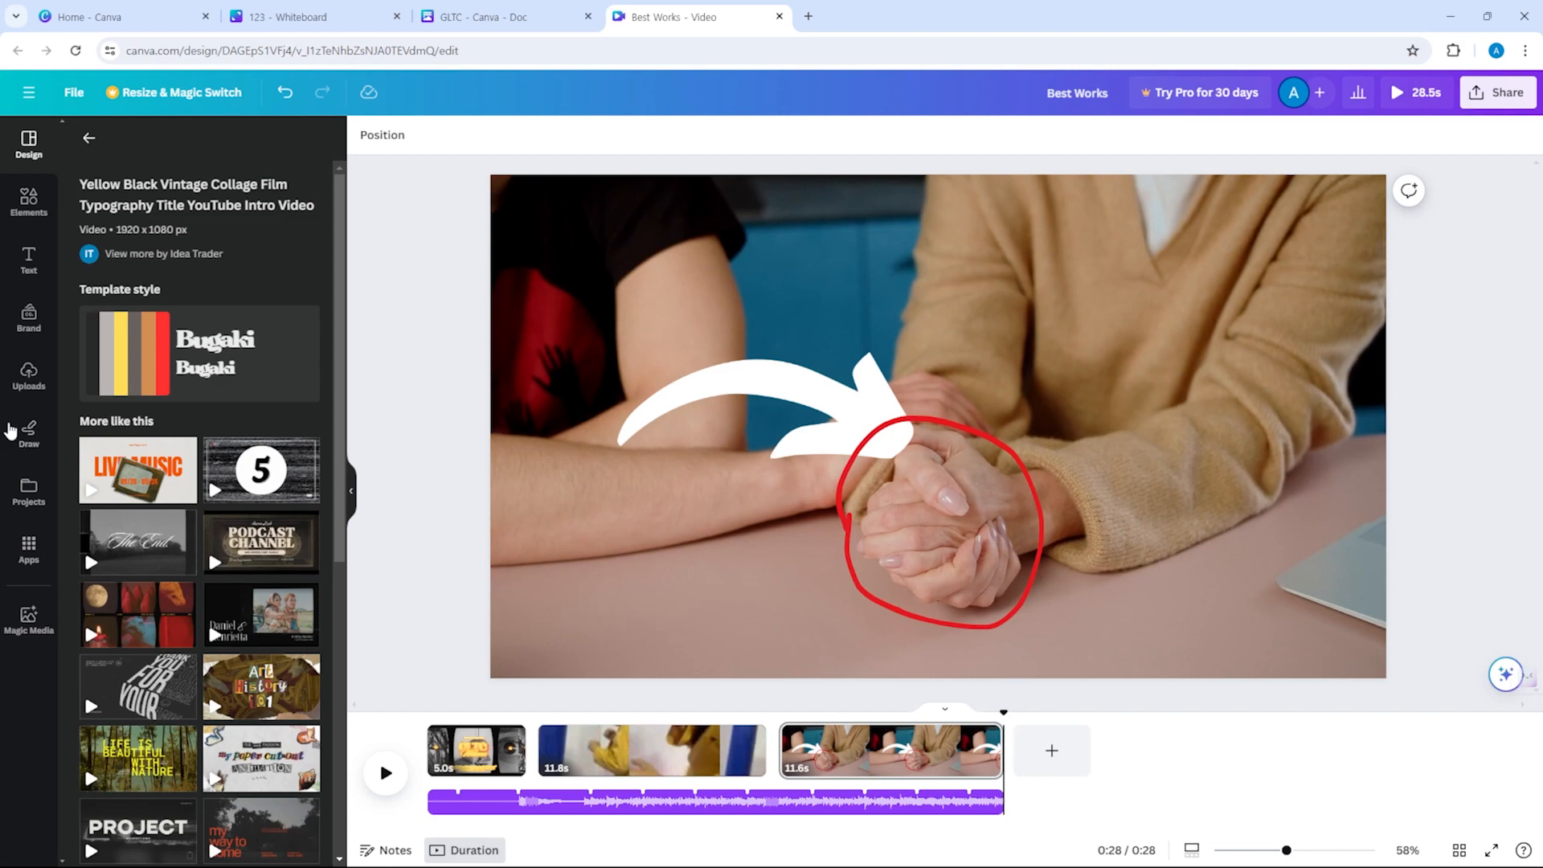
click(29, 375)
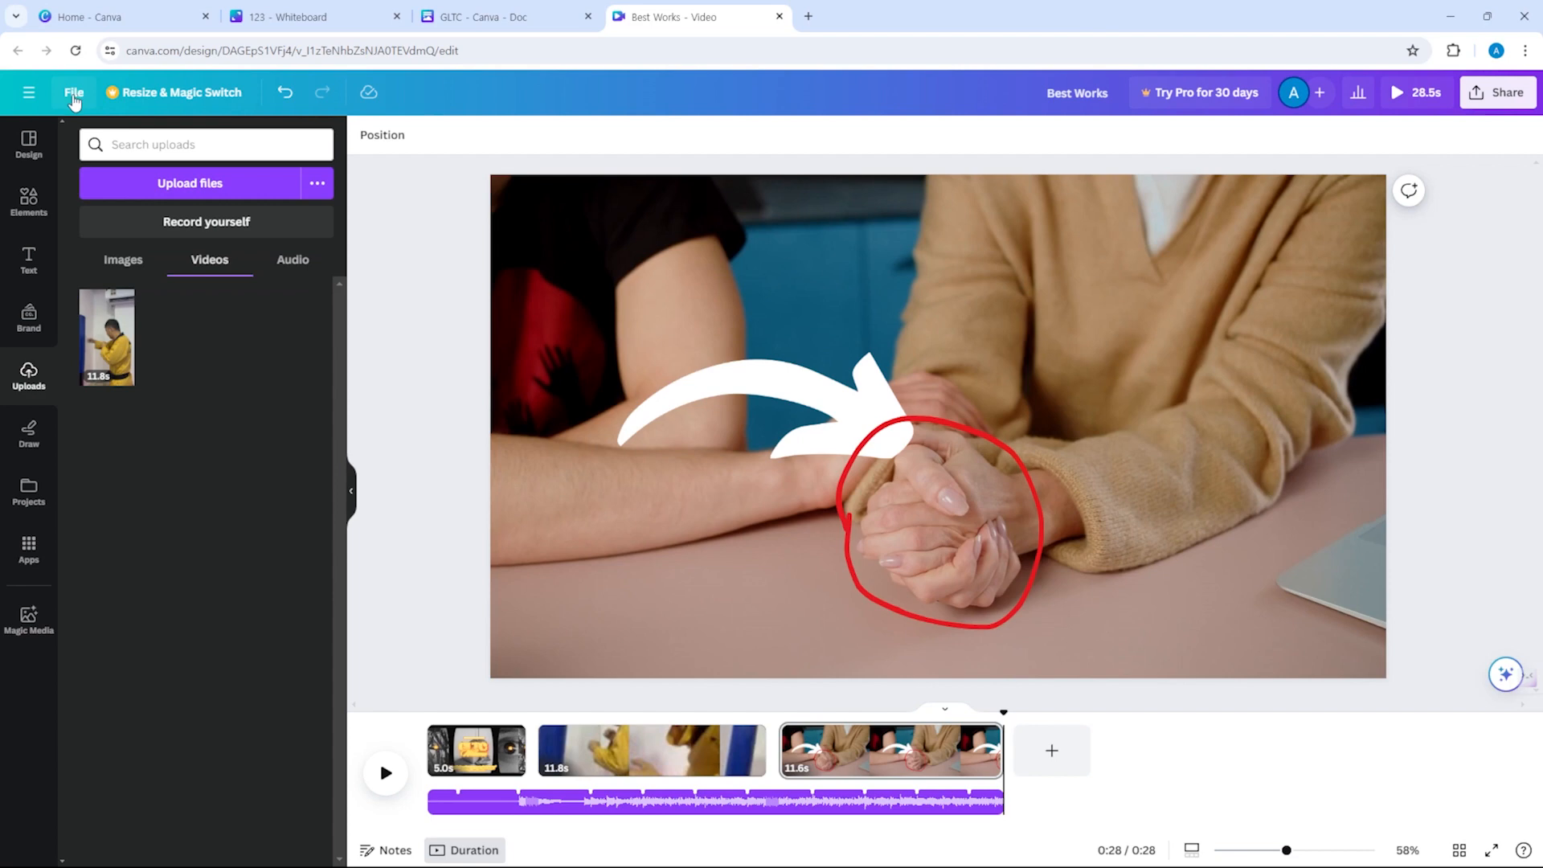
click(74, 93)
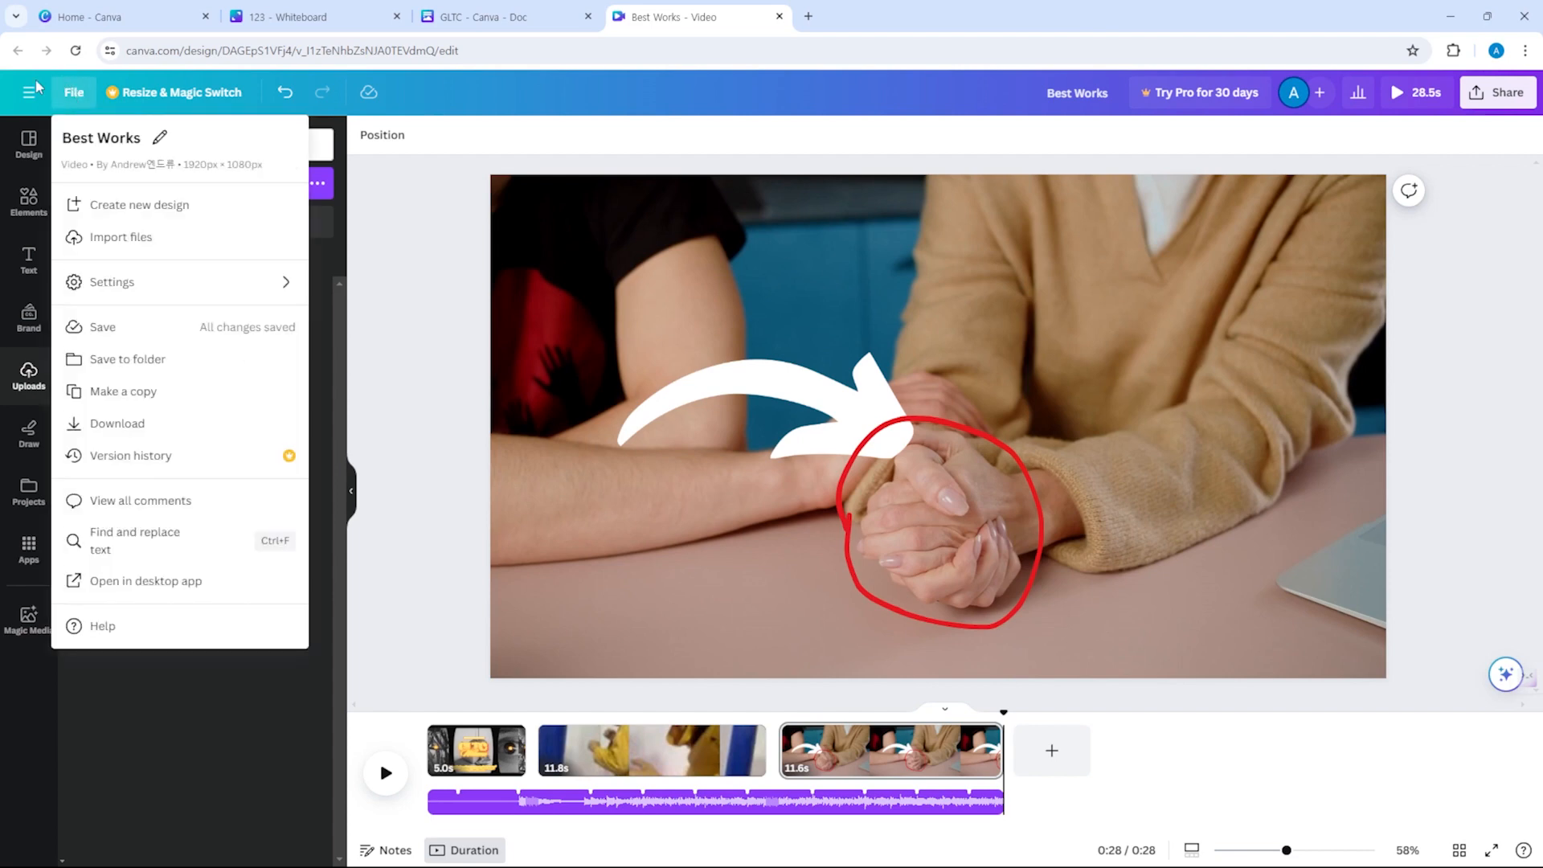
Create a new blank Doc design.
click(35, 88)
click(37, 91)
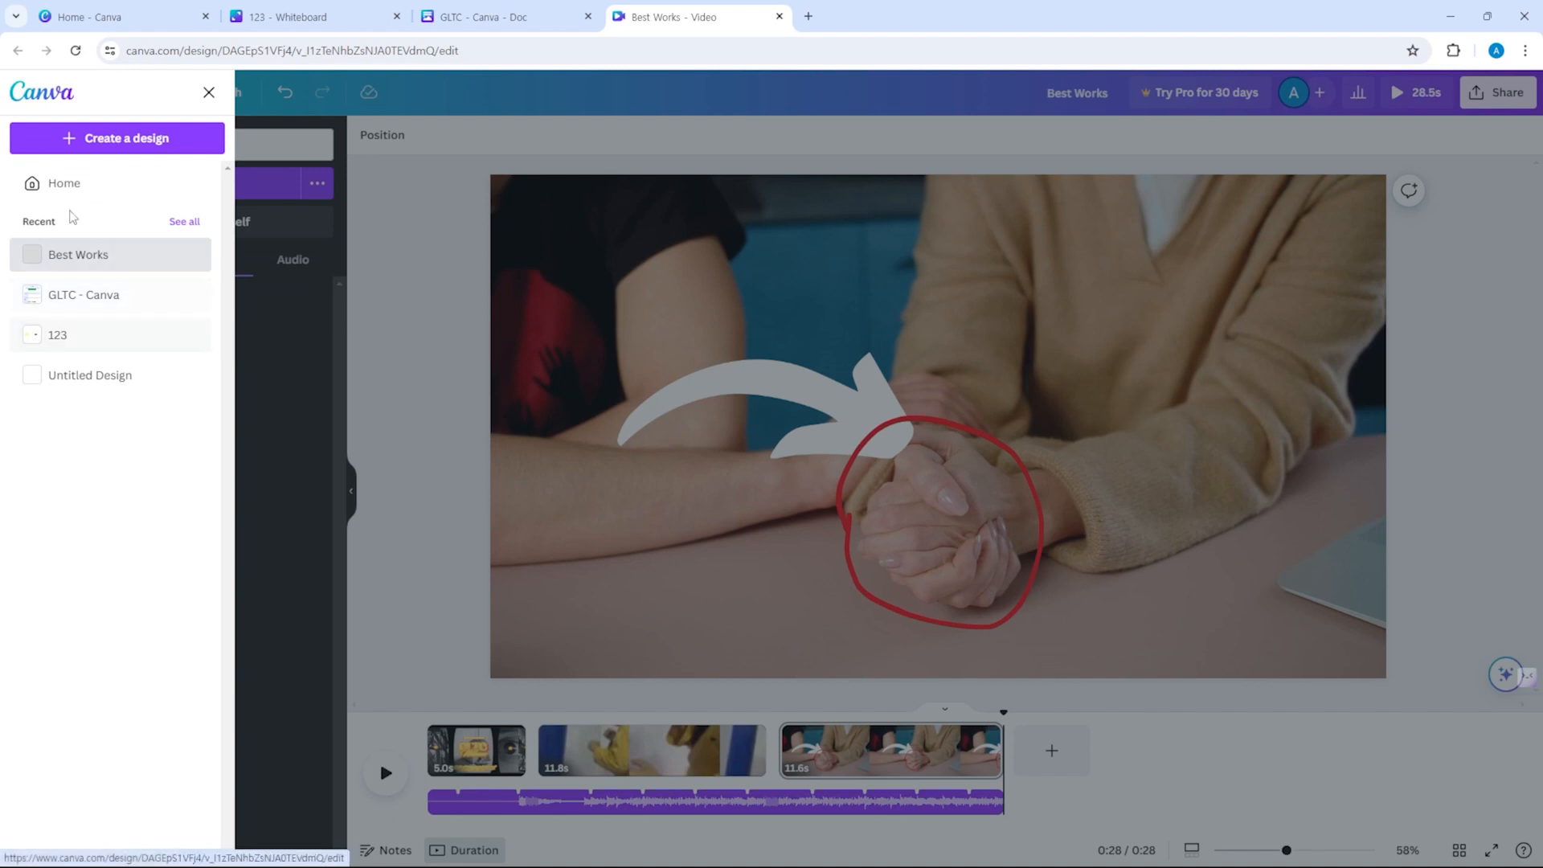
click(65, 129)
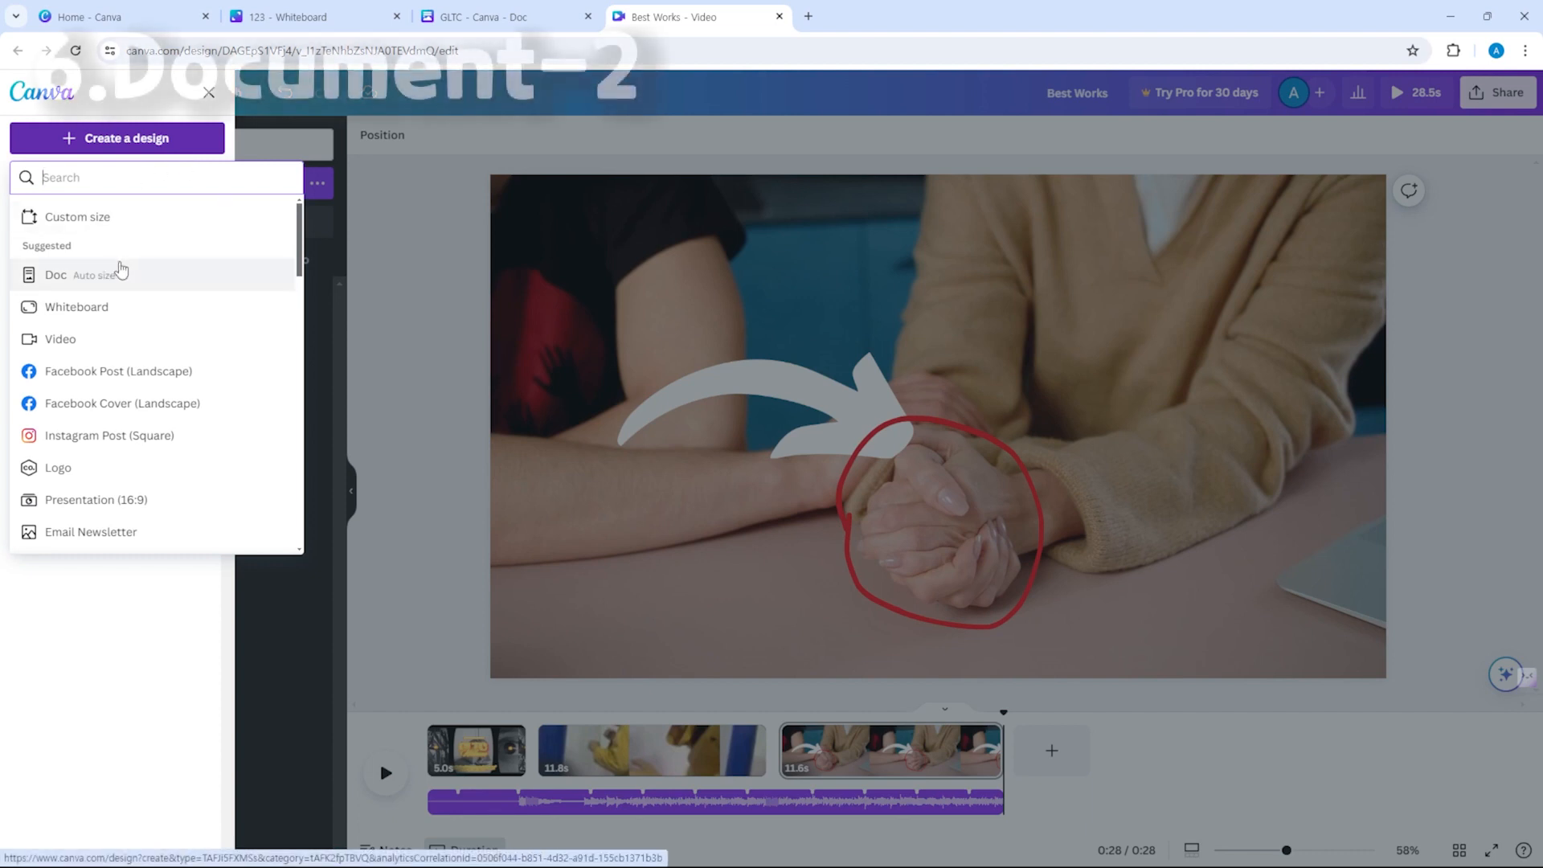
click(119, 273)
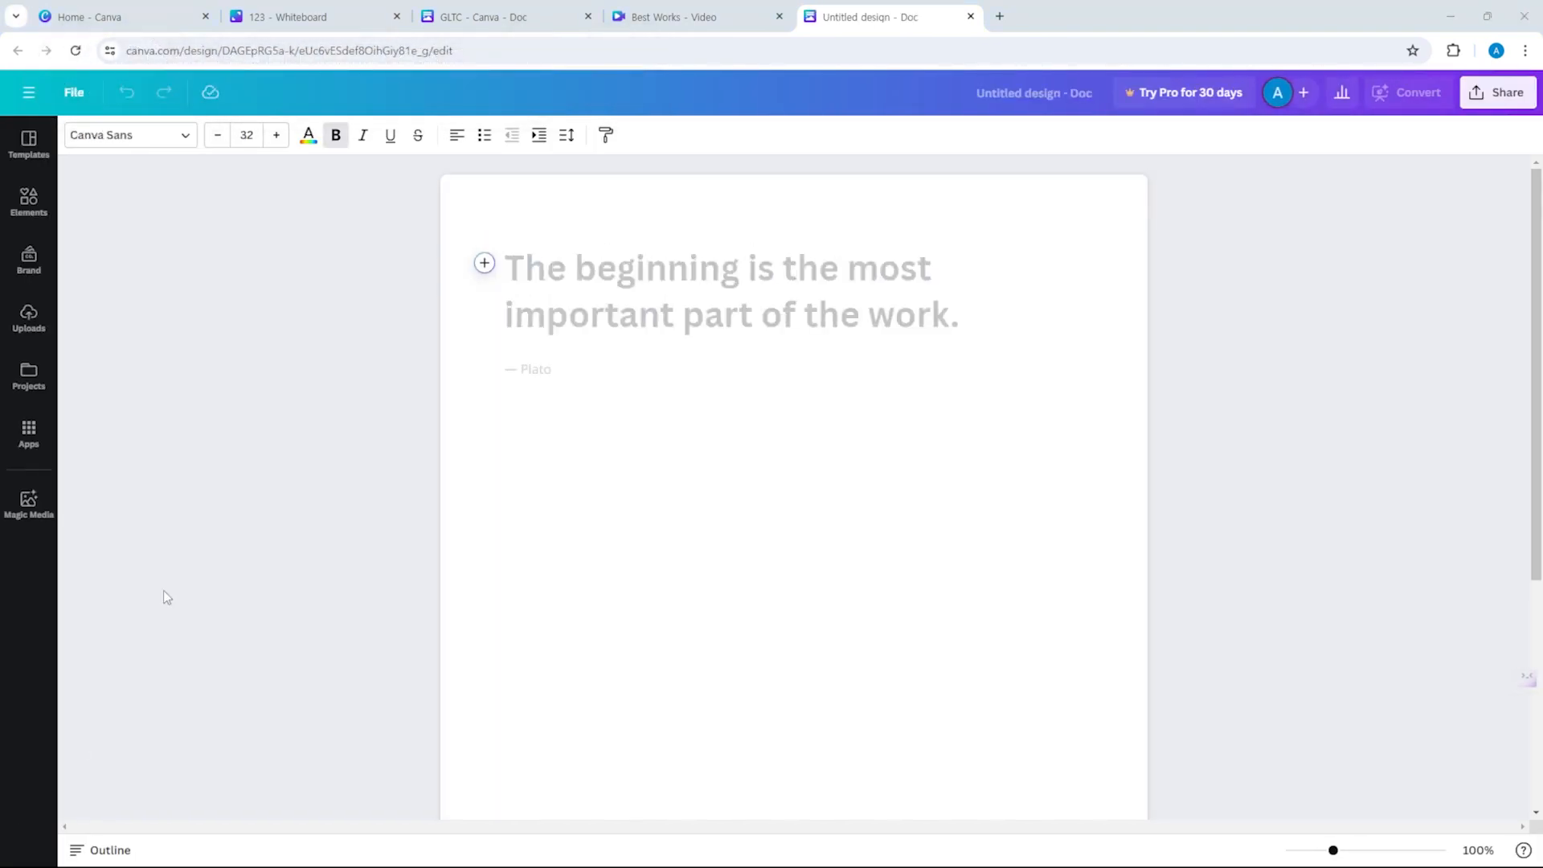
Enter "Invitation for End of Year Party" as the Doc's heading.
click(651, 256)
text(In)
text(vitatio)
text(n fo)
key(BackSpace)
text(for End of YU)
key(BackSpace)
text(ear P)
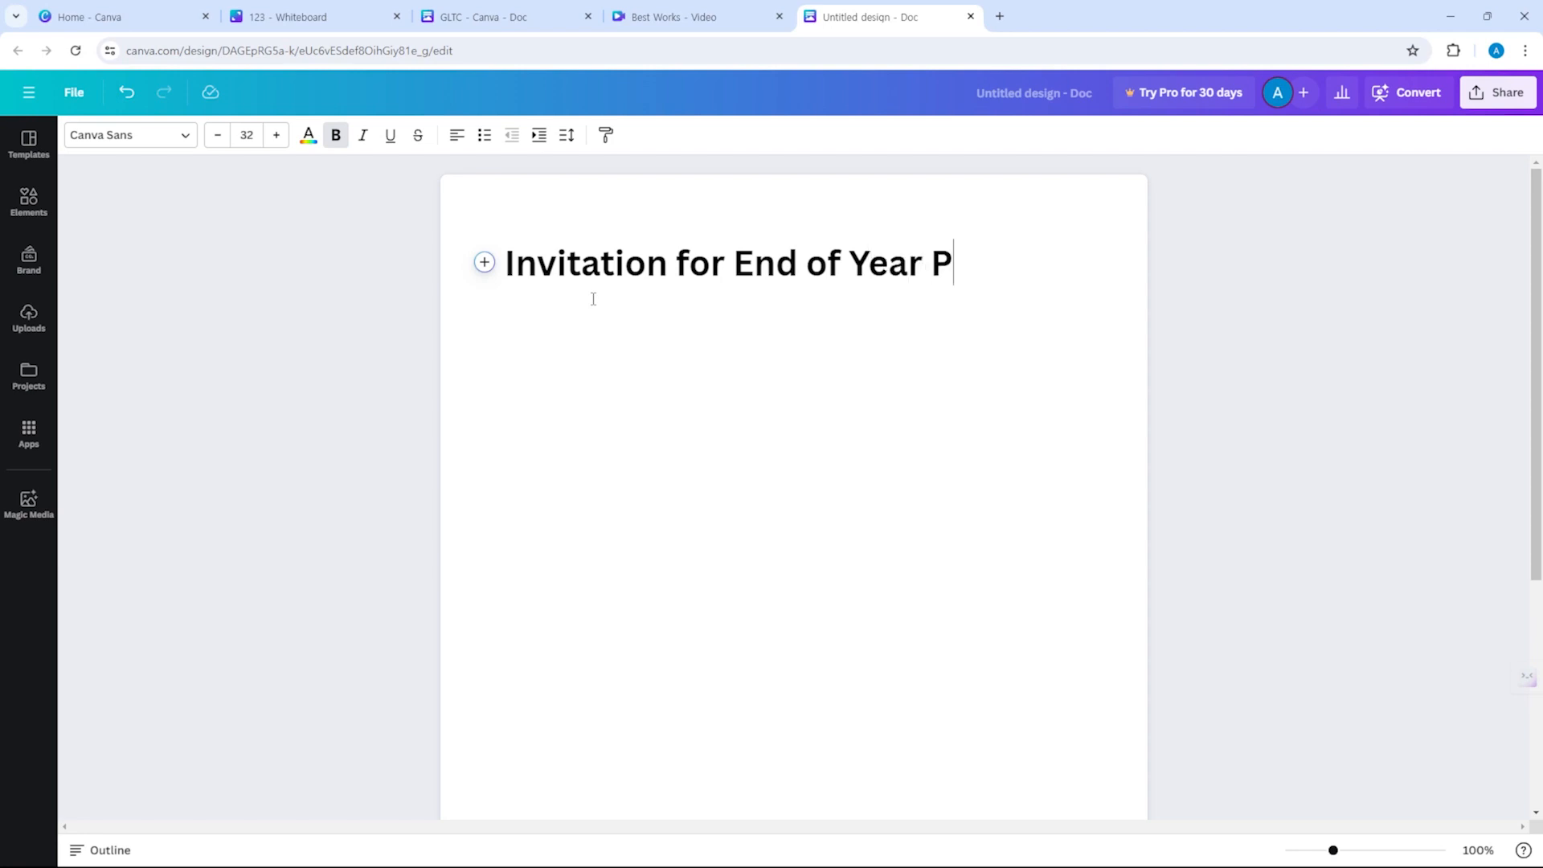
text(a)
key(BackSpace)
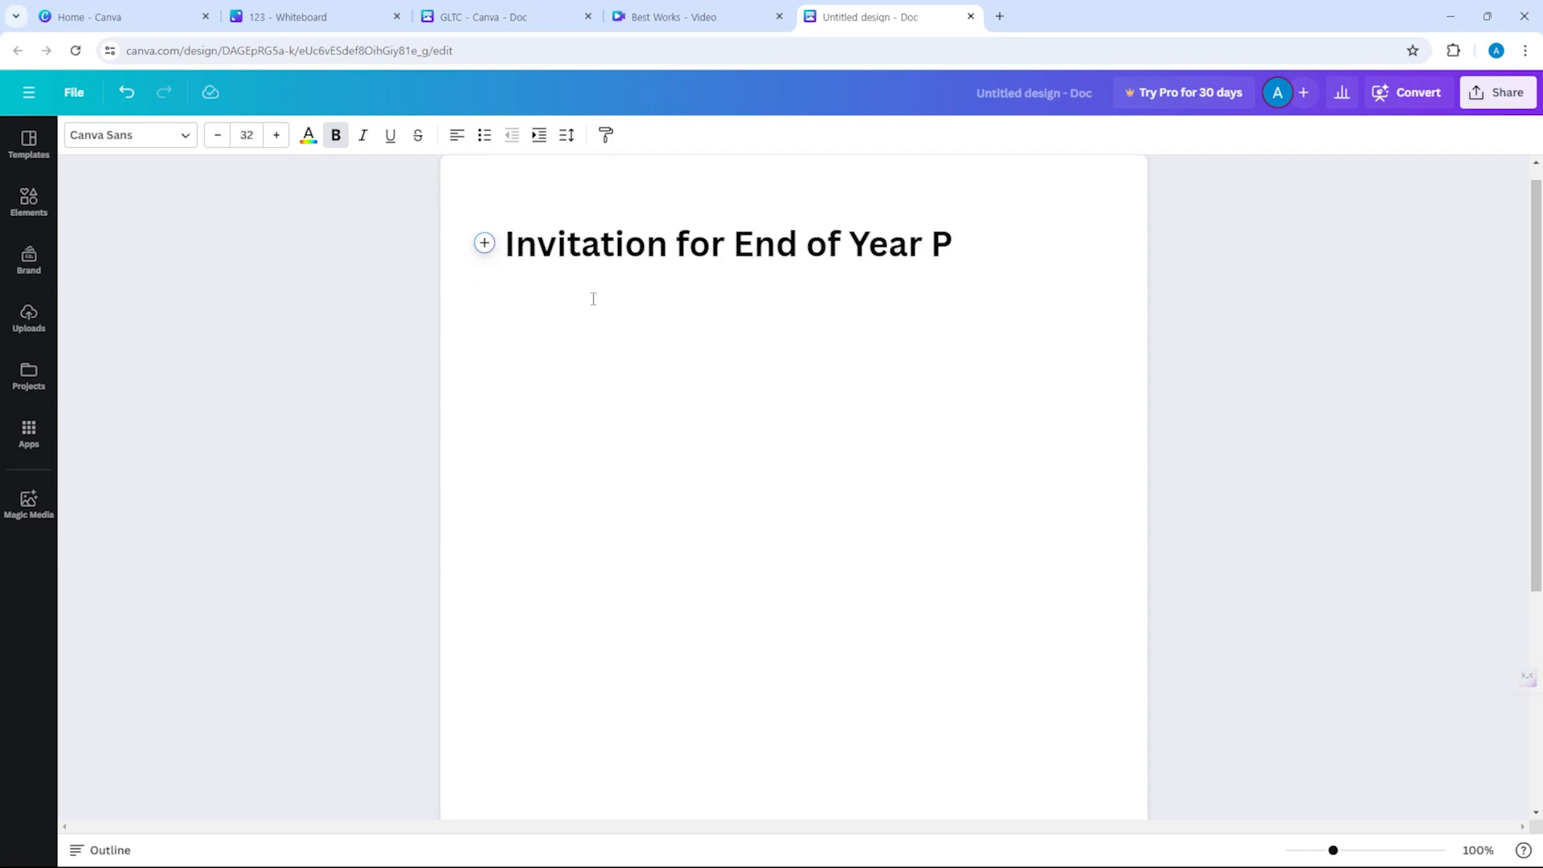
text(artu)
text(y)
key(ctrl+Right)
key(ctrl+Right)
Write a greeting to the recipient and "I am texting you to discuss our end of year party Next week", applying the suggested grammar correction.
key(Return)
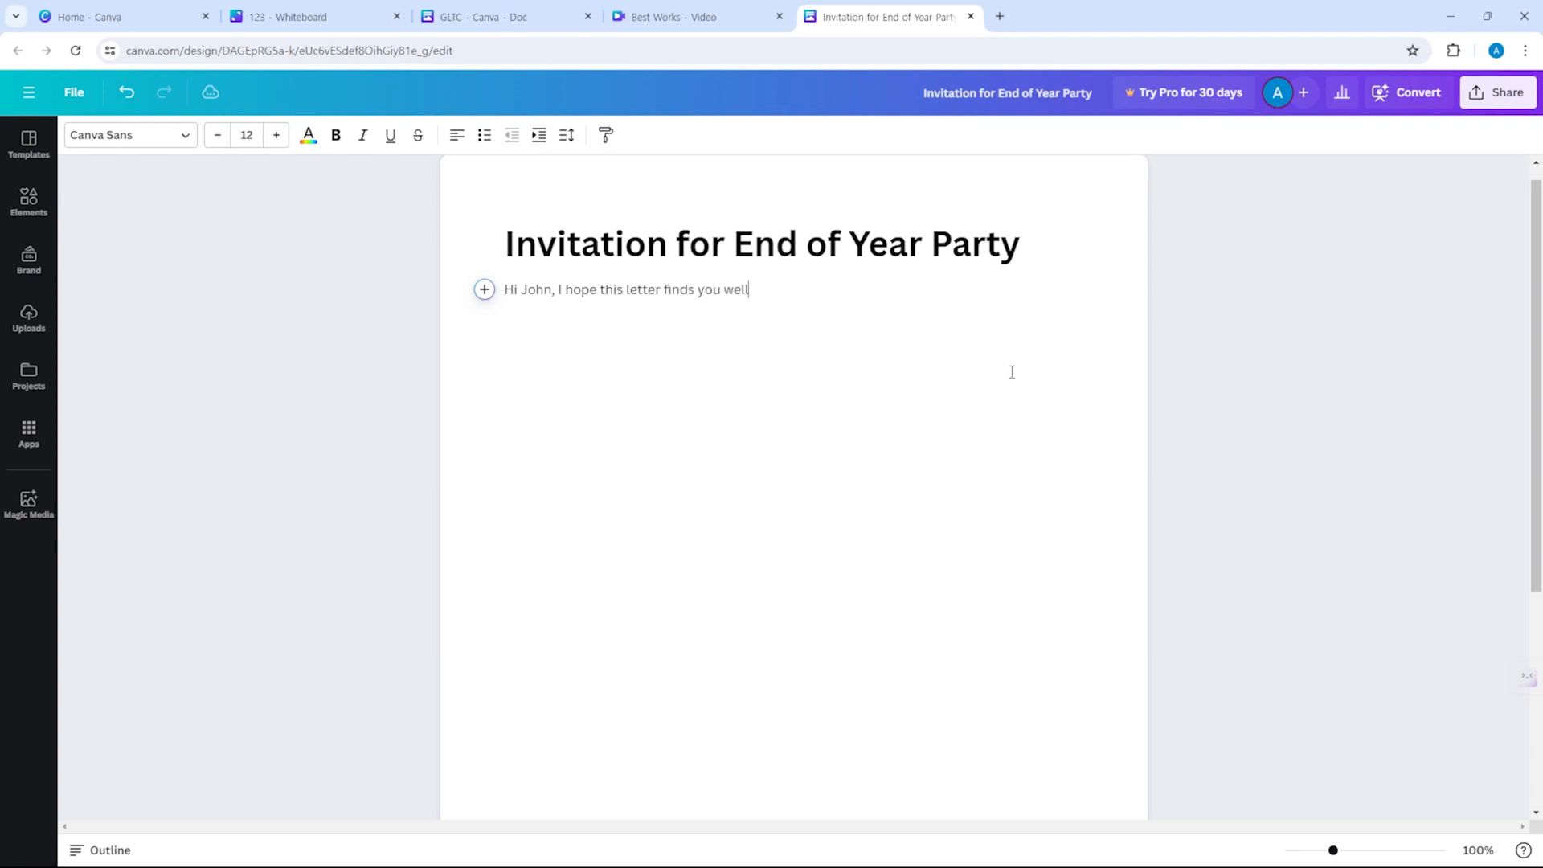
key(Return)
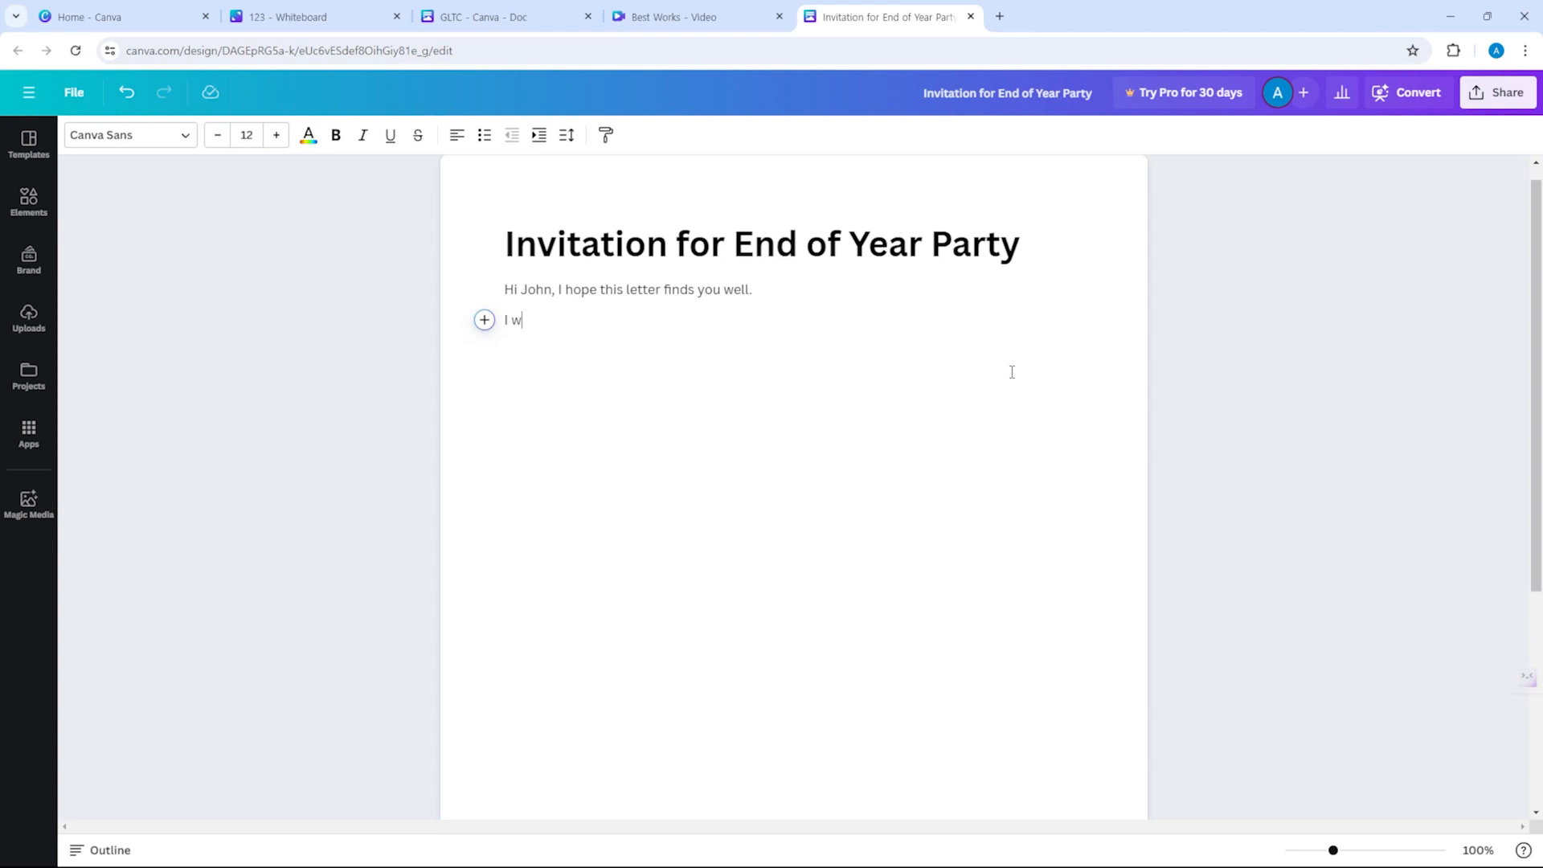
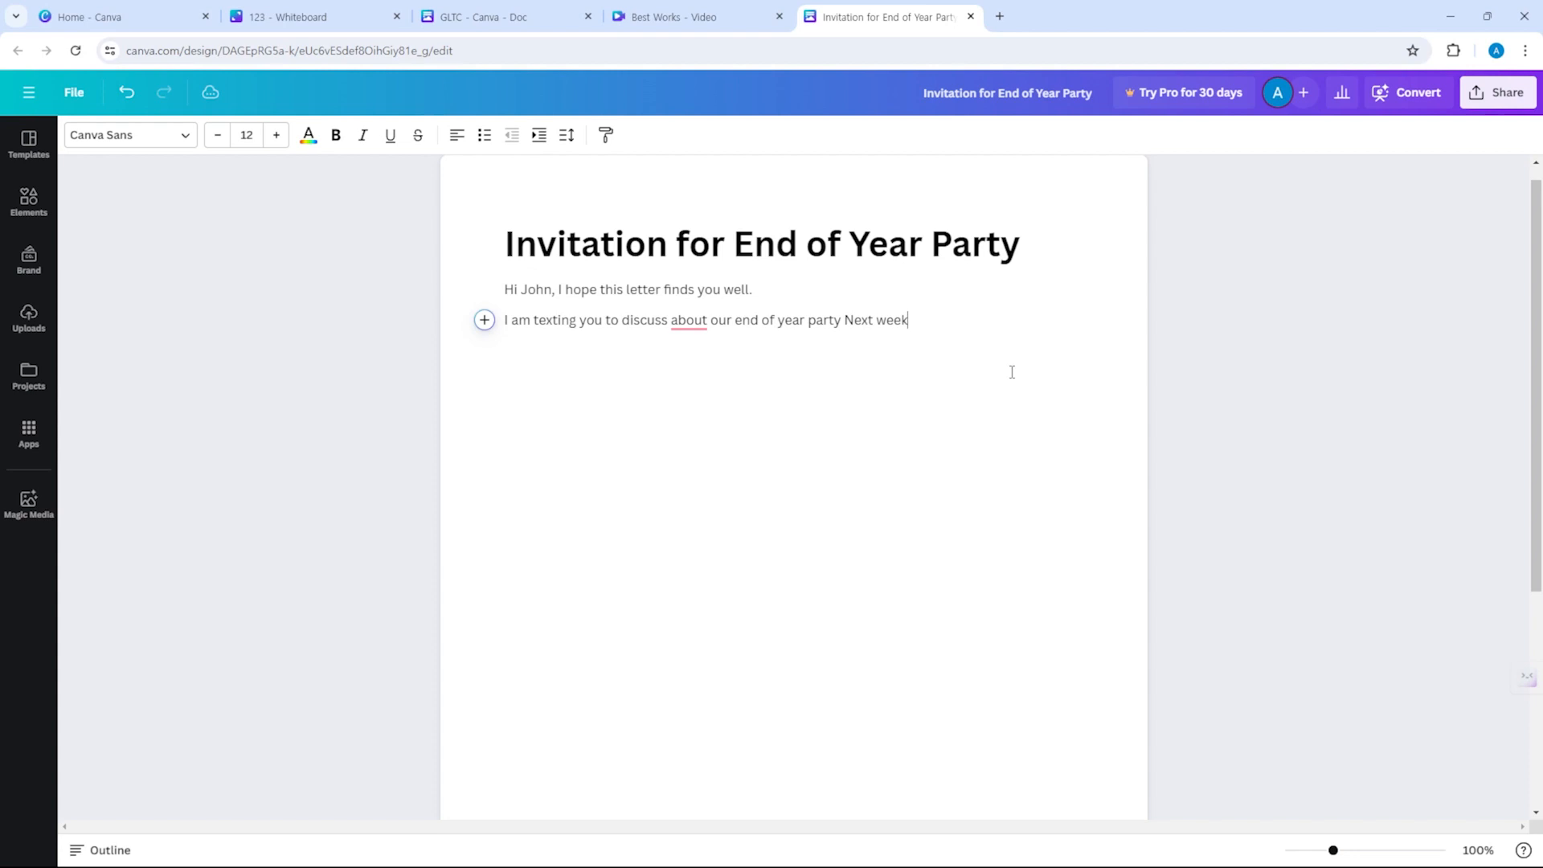
click(689, 325)
click(707, 363)
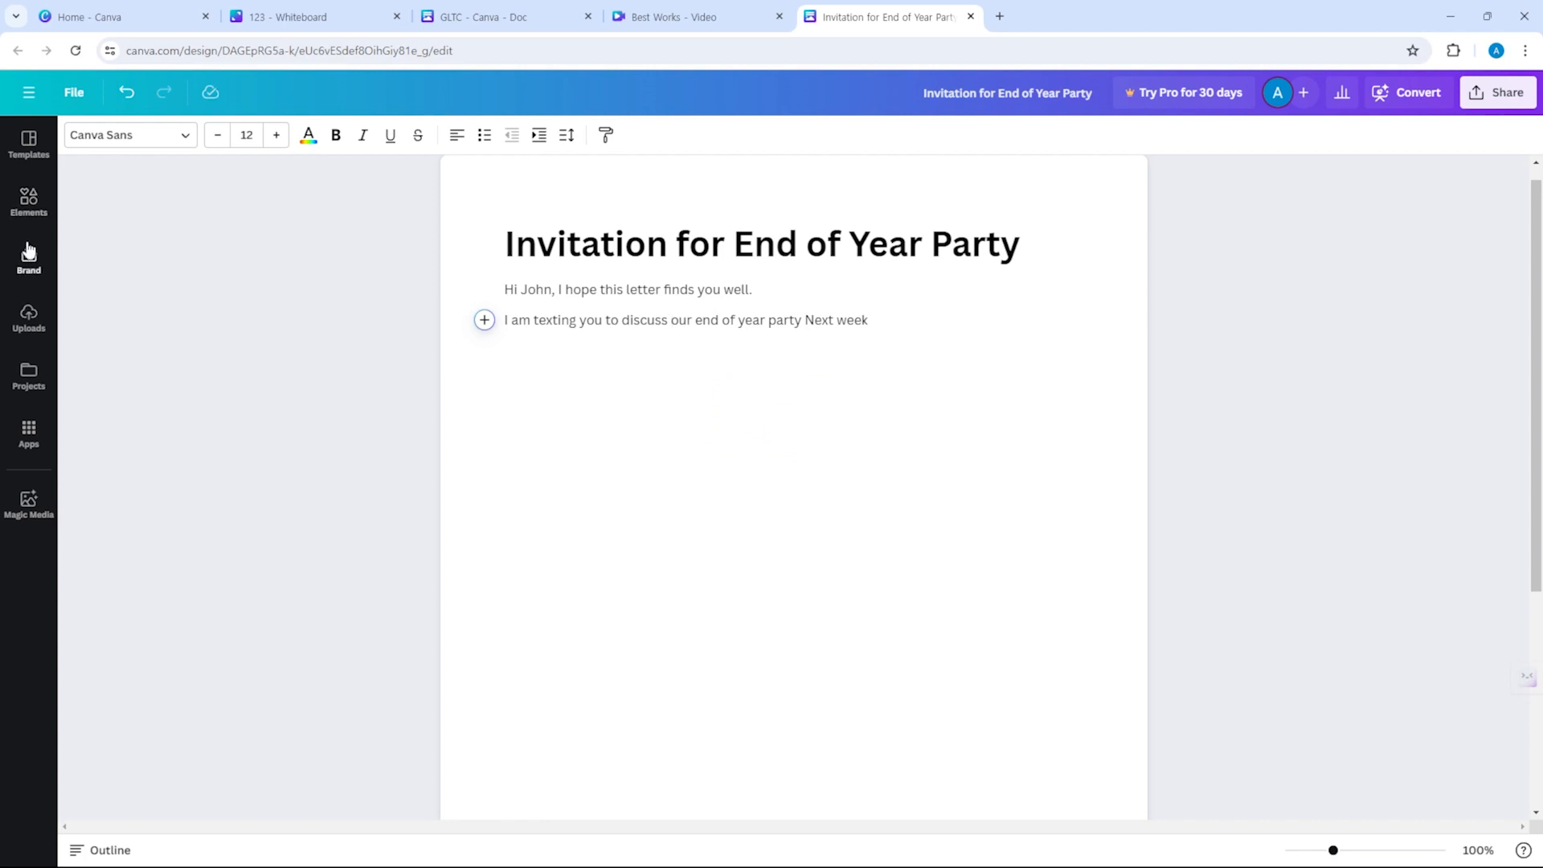
Search the photo elements for "graduation".
click(29, 205)
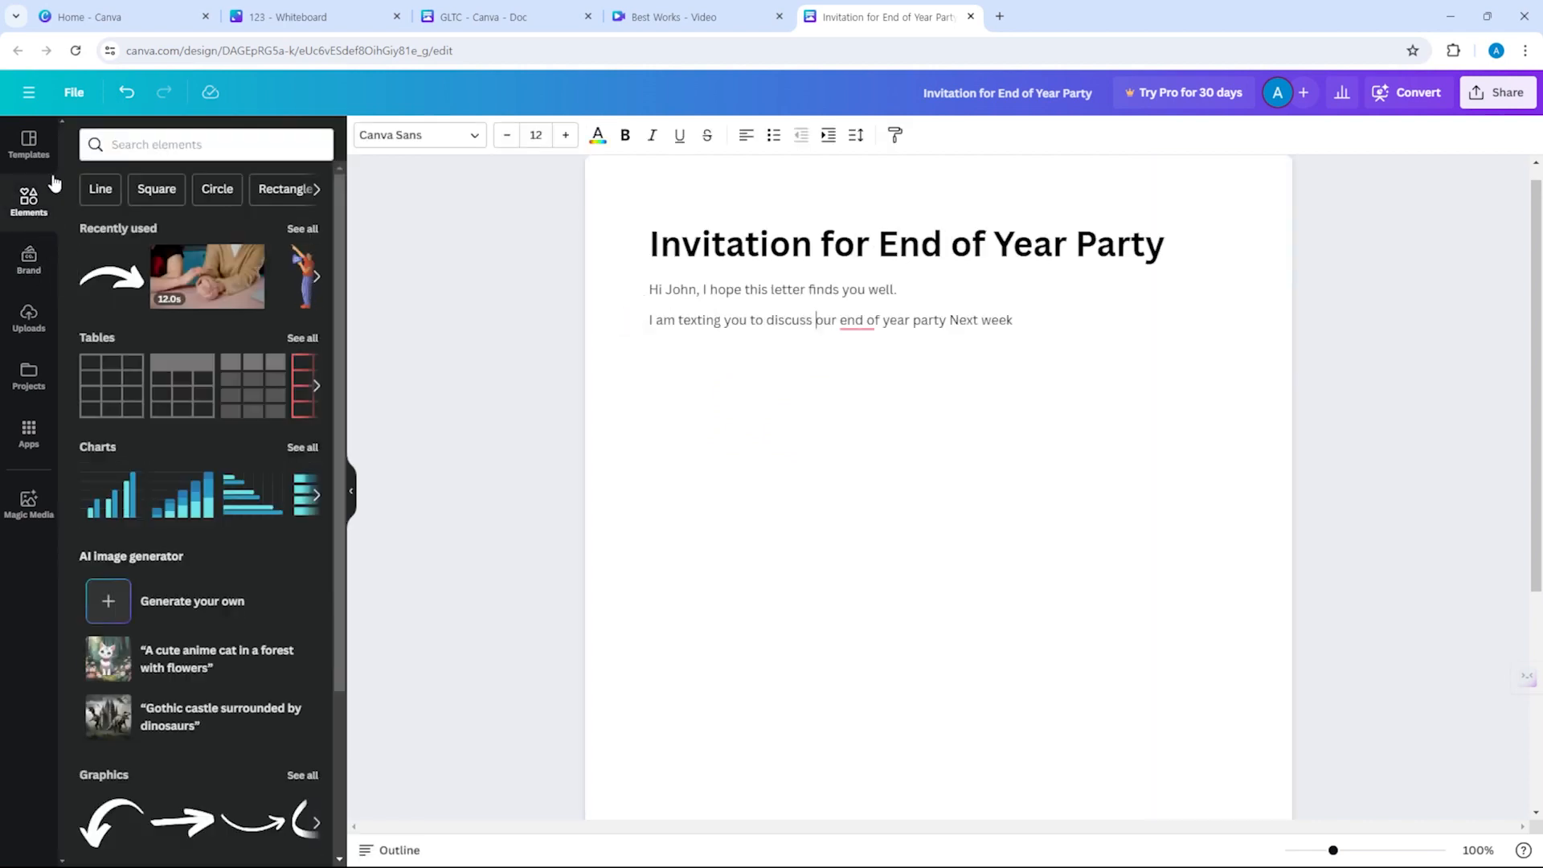
scroll(164, 322, down, 3)
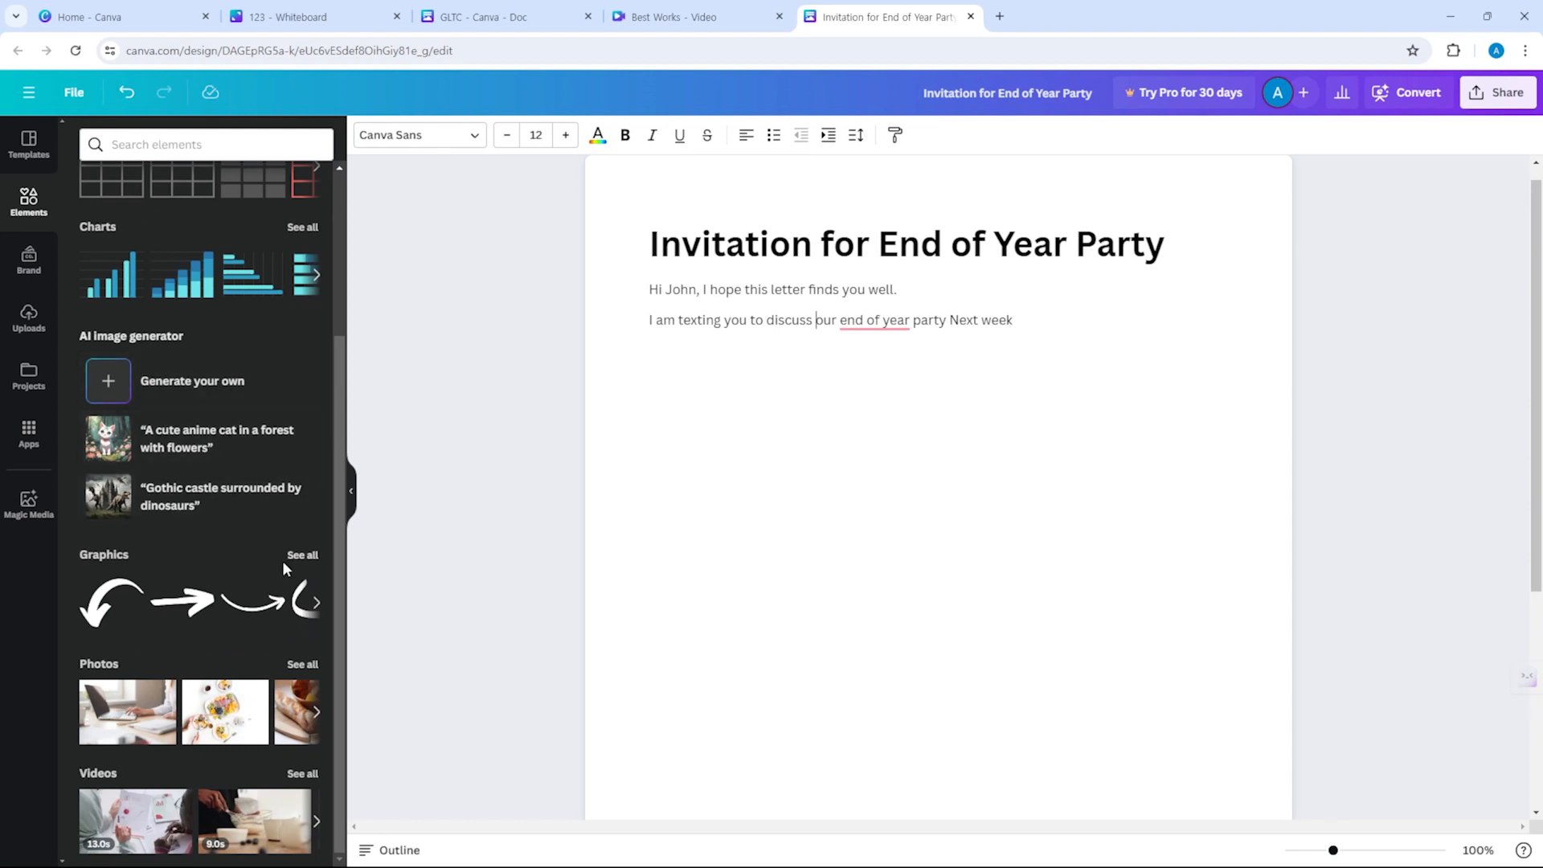
click(303, 665)
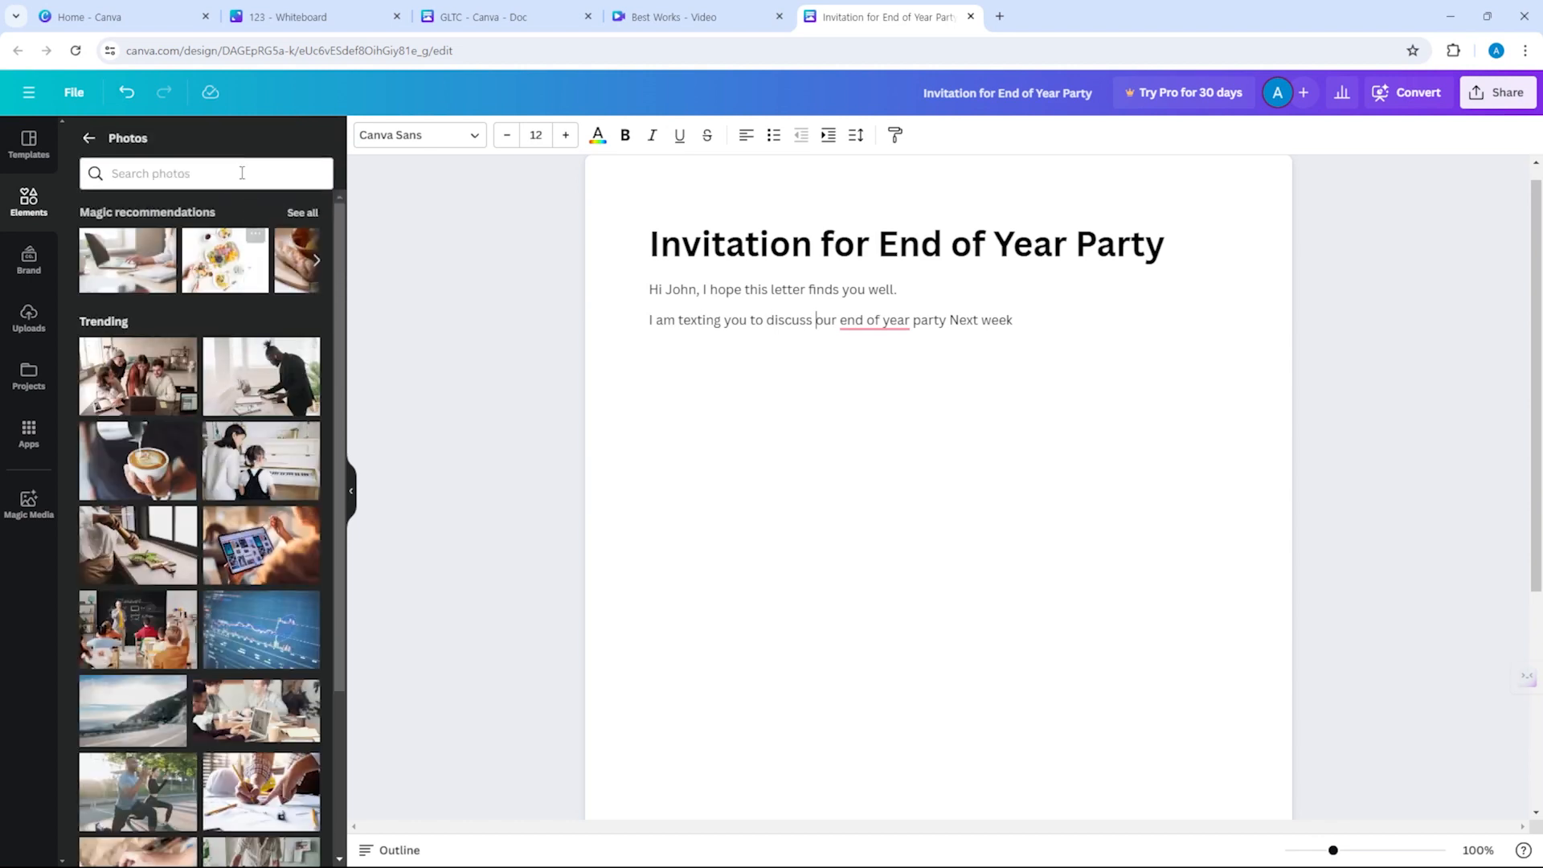
click(220, 162)
text(gra)
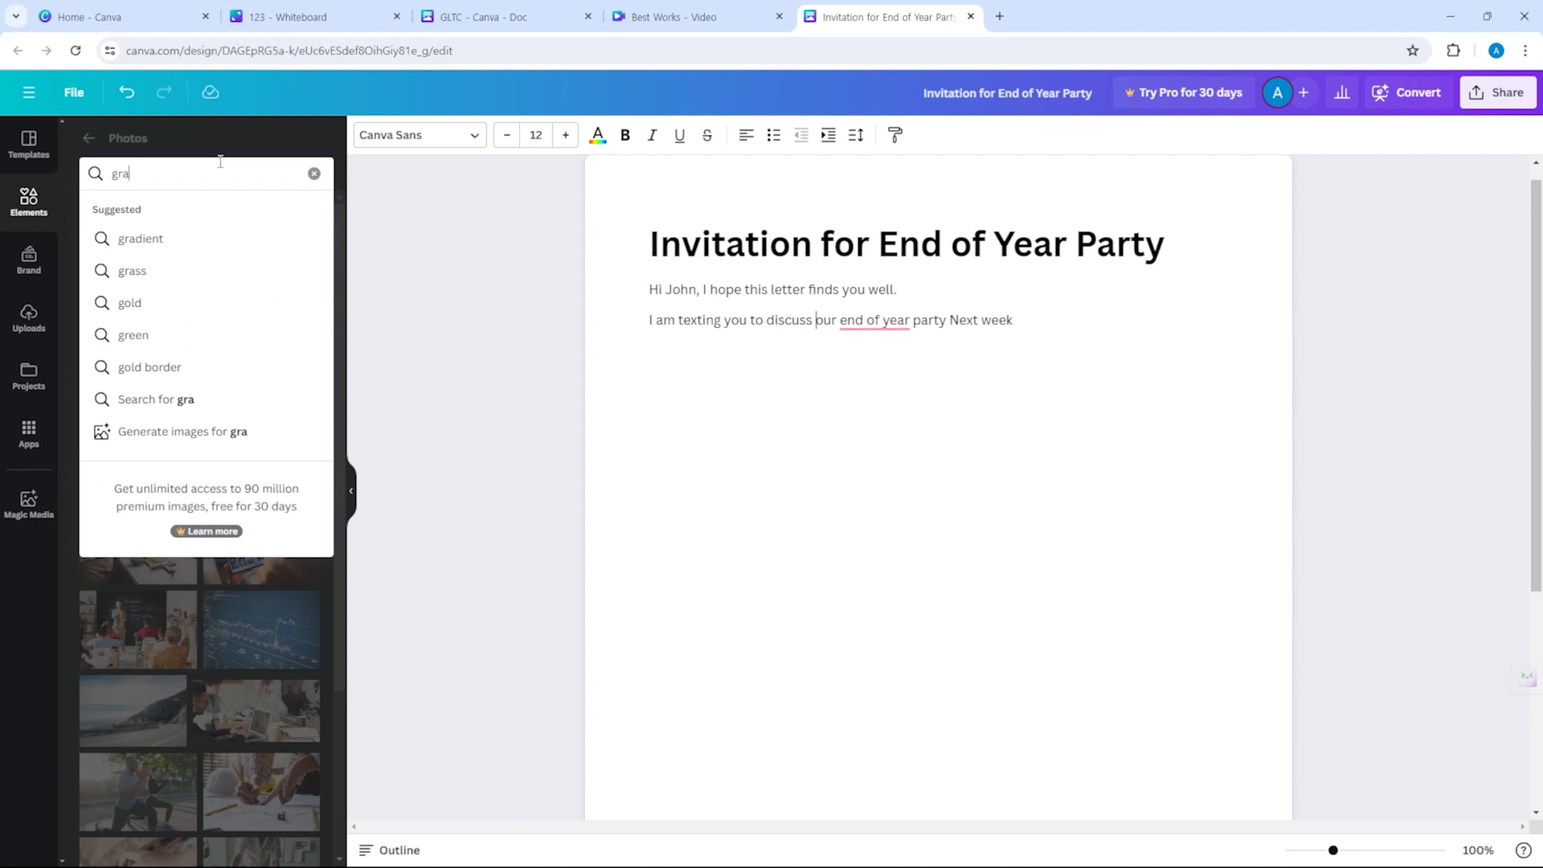
text(duation)
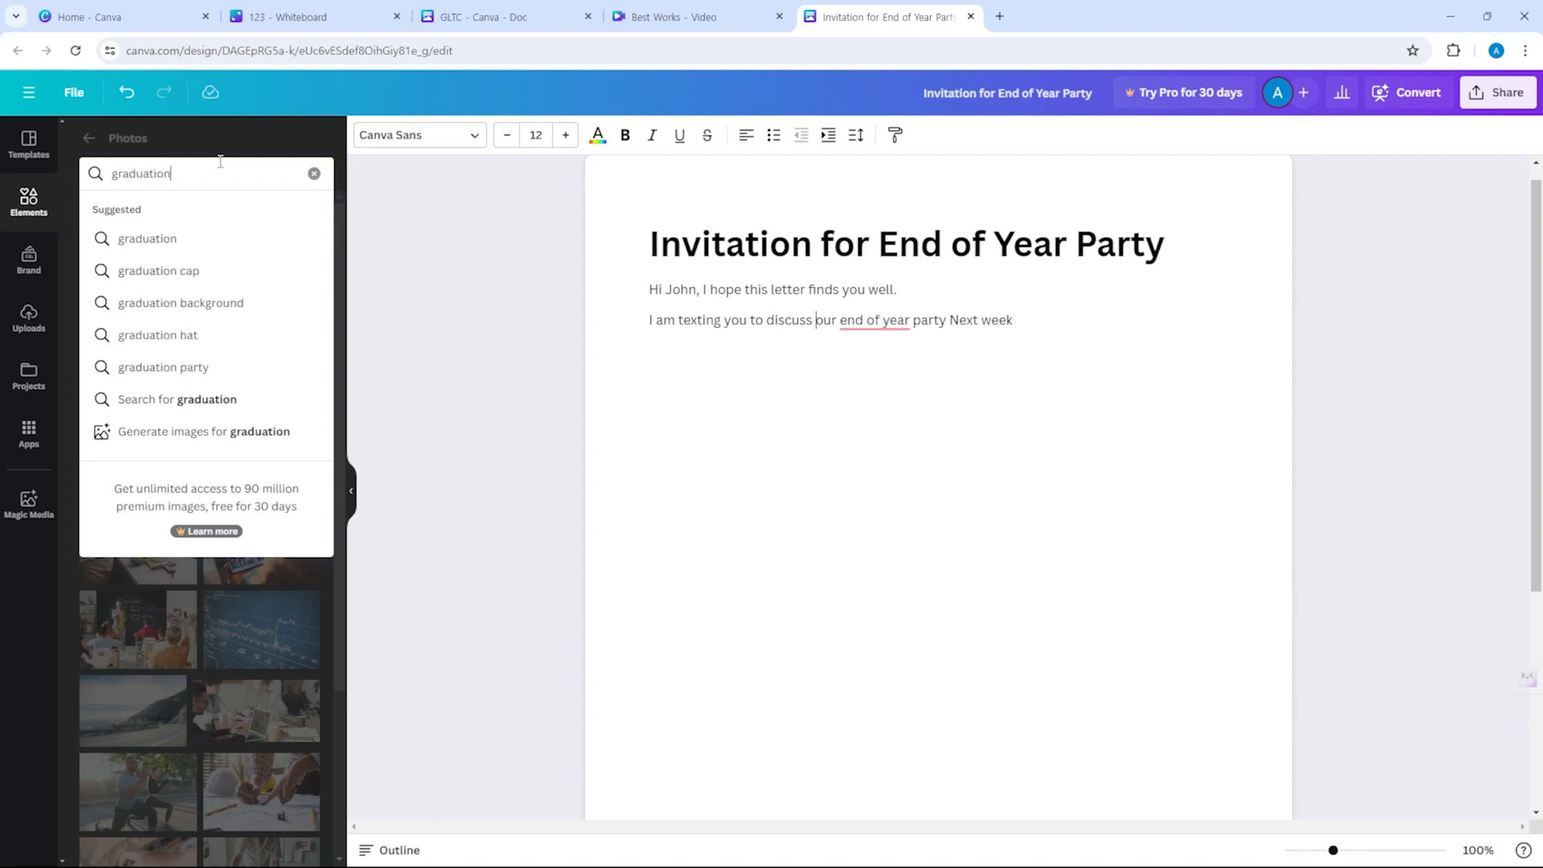
click(227, 399)
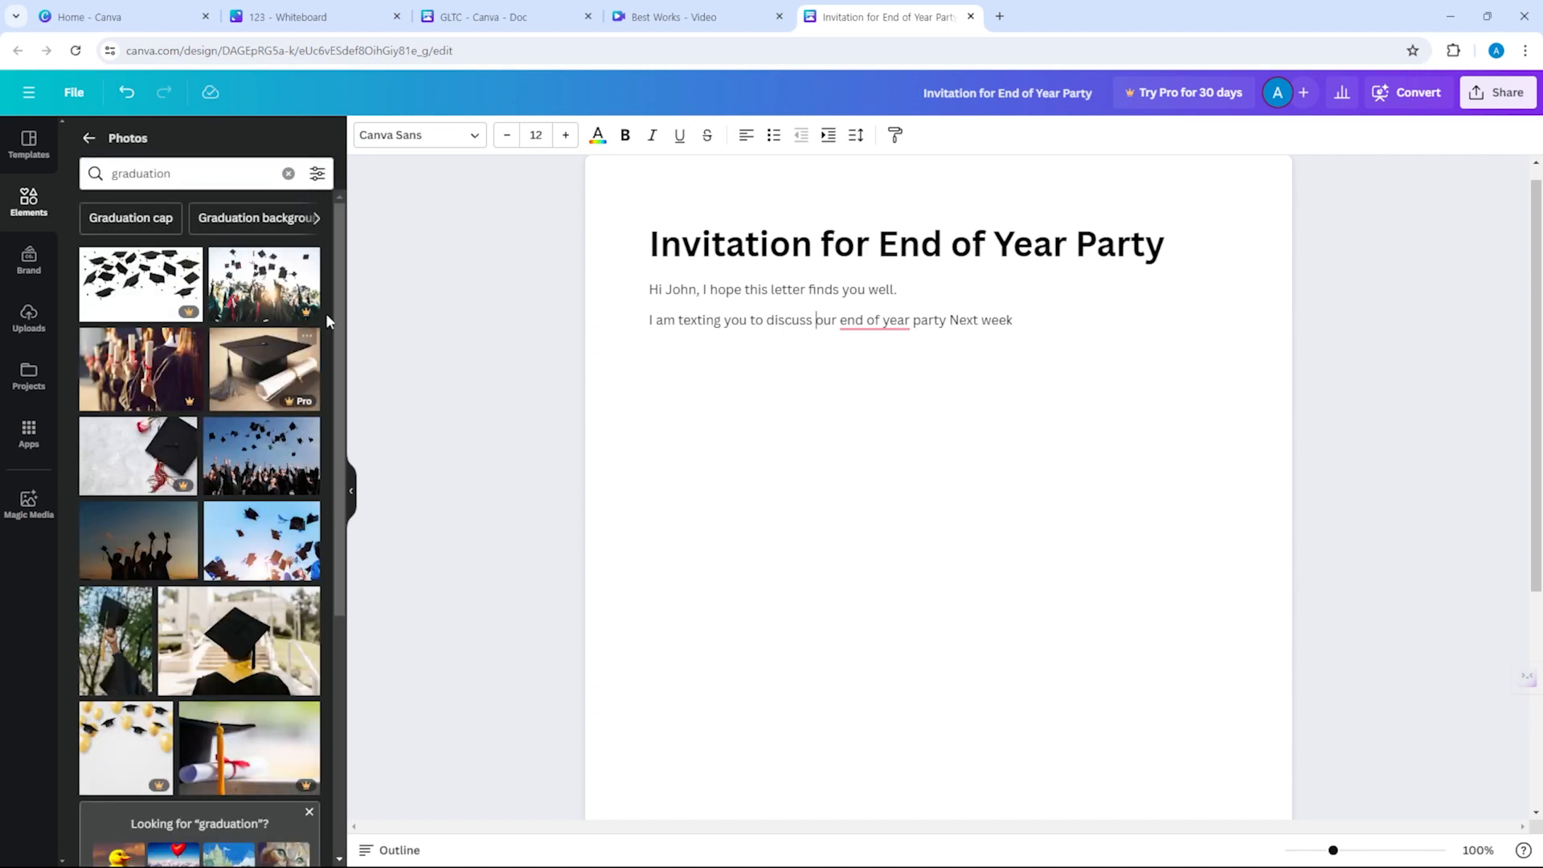
Insert the photo of a graduate seen from behind below the invitation text and shrink it to about half the text width.
drag(227, 632, 805, 480)
drag(1225, 727, 1106, 565)
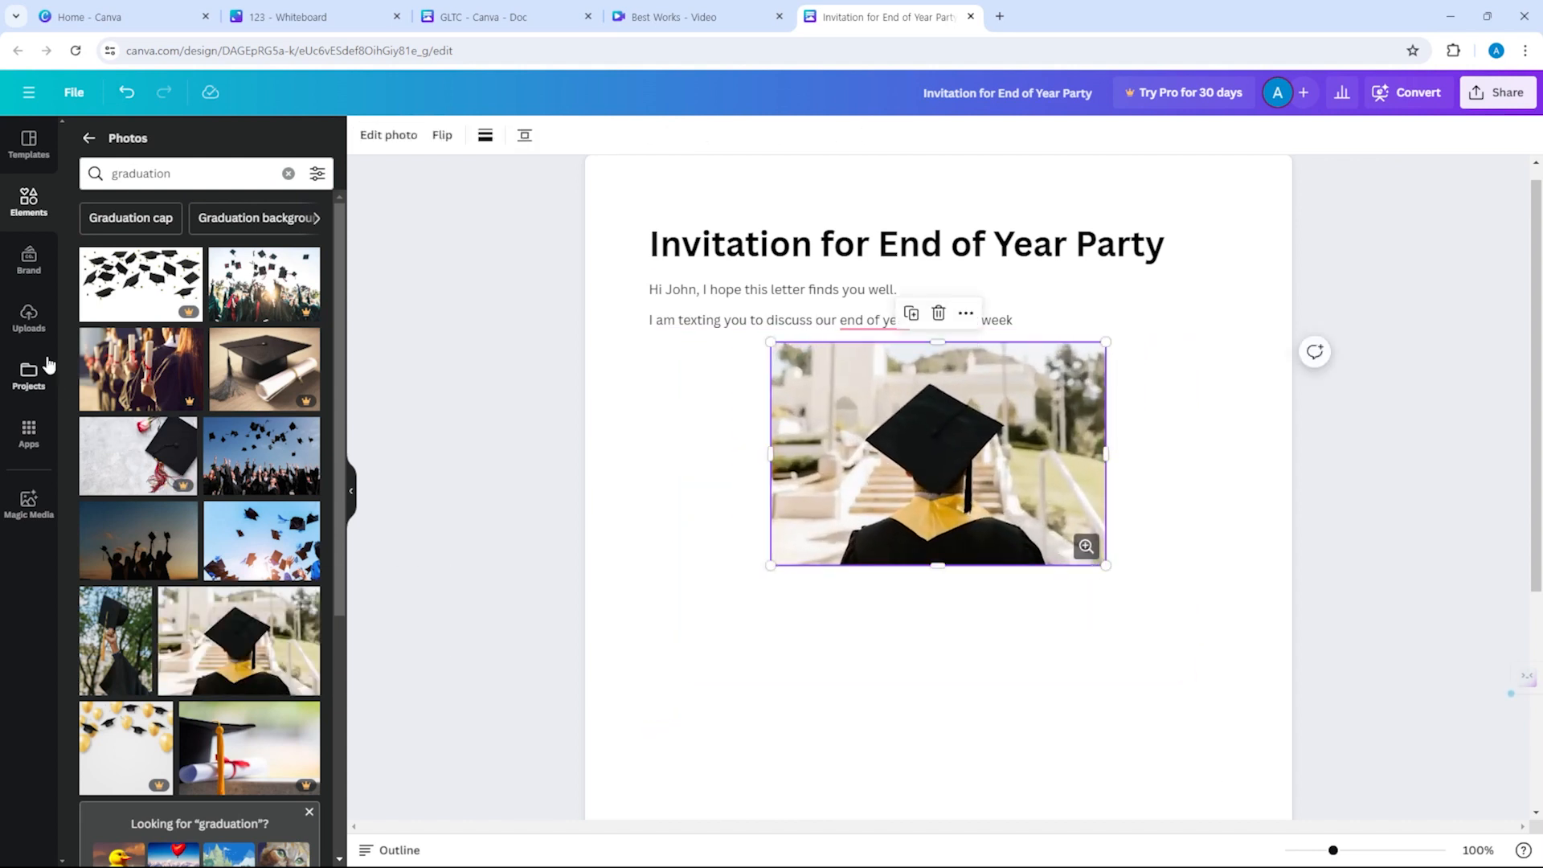
Open the brand templates and Brand Kit options.
click(28, 258)
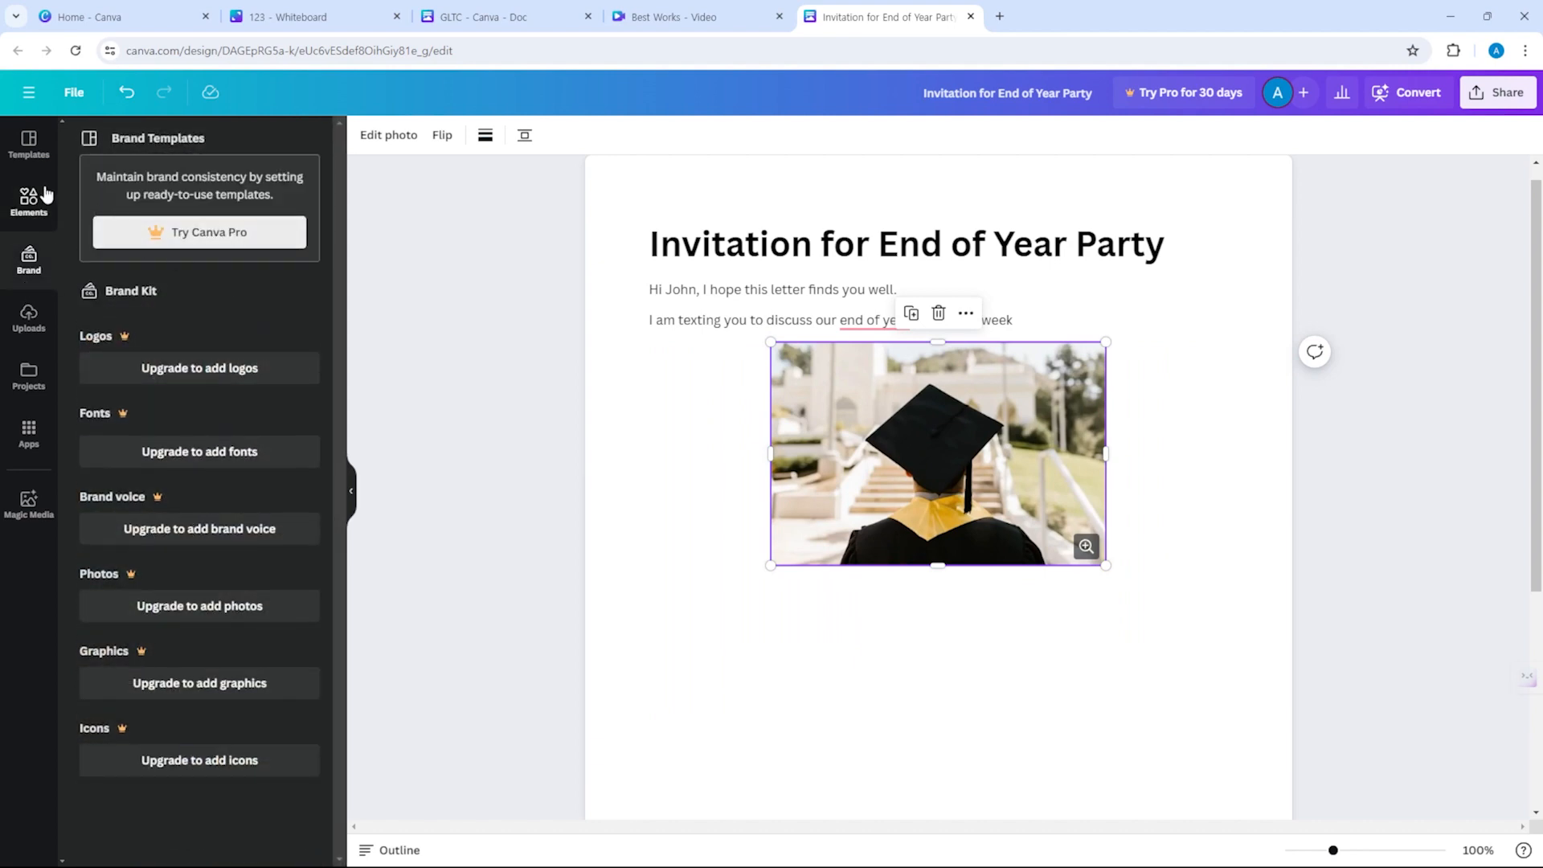
Browse the Doc templates and search them for "letter".
click(40, 152)
scroll(270, 417, down, 3)
scroll(273, 402, up, 3)
click(289, 342)
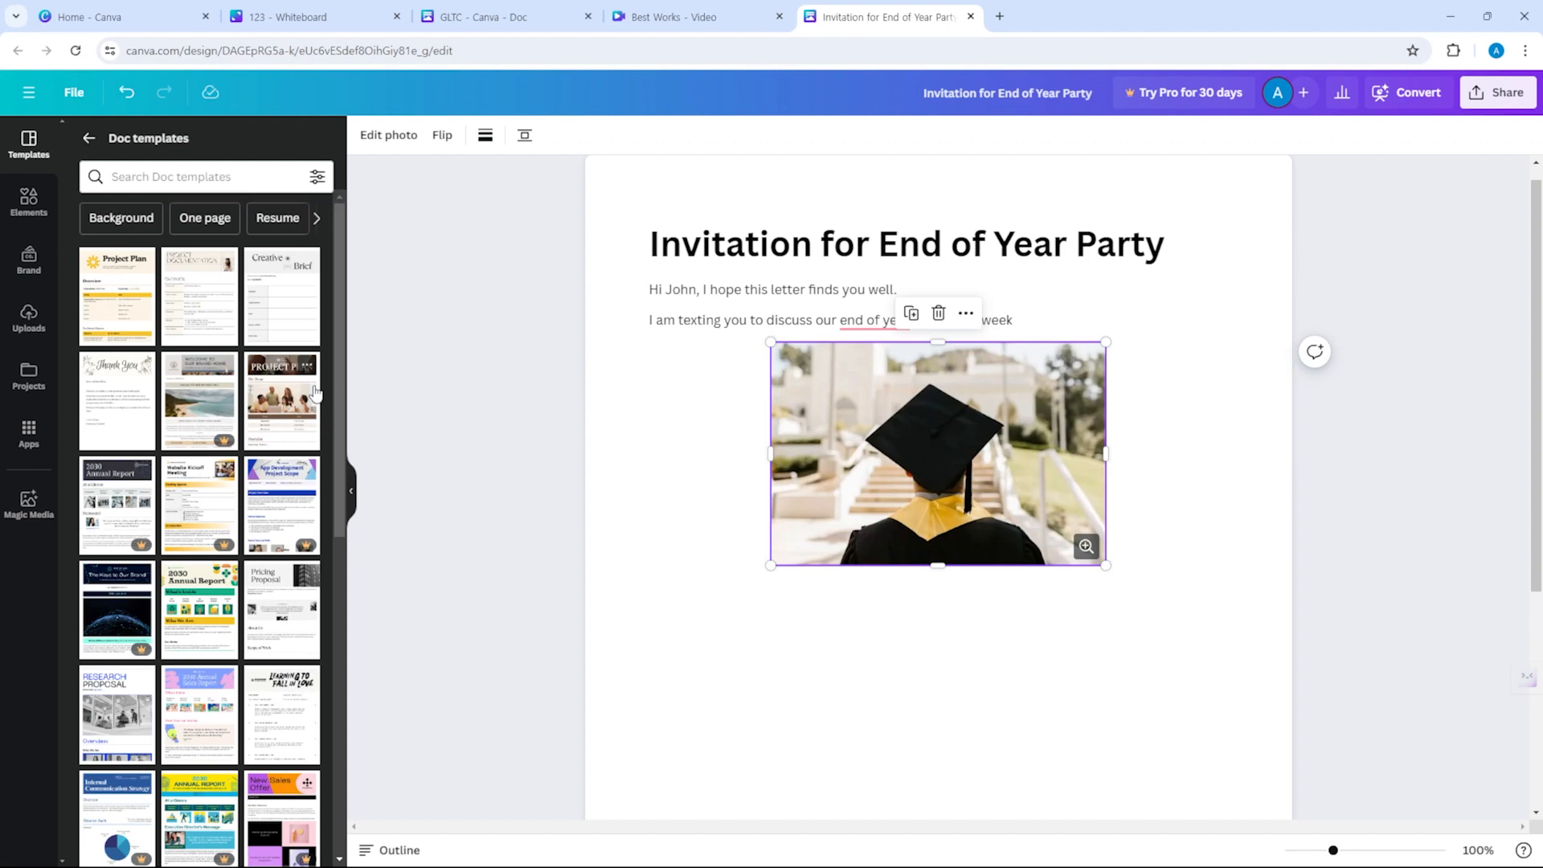
scroll(315, 392, down, 3)
click(207, 176)
text(letter)
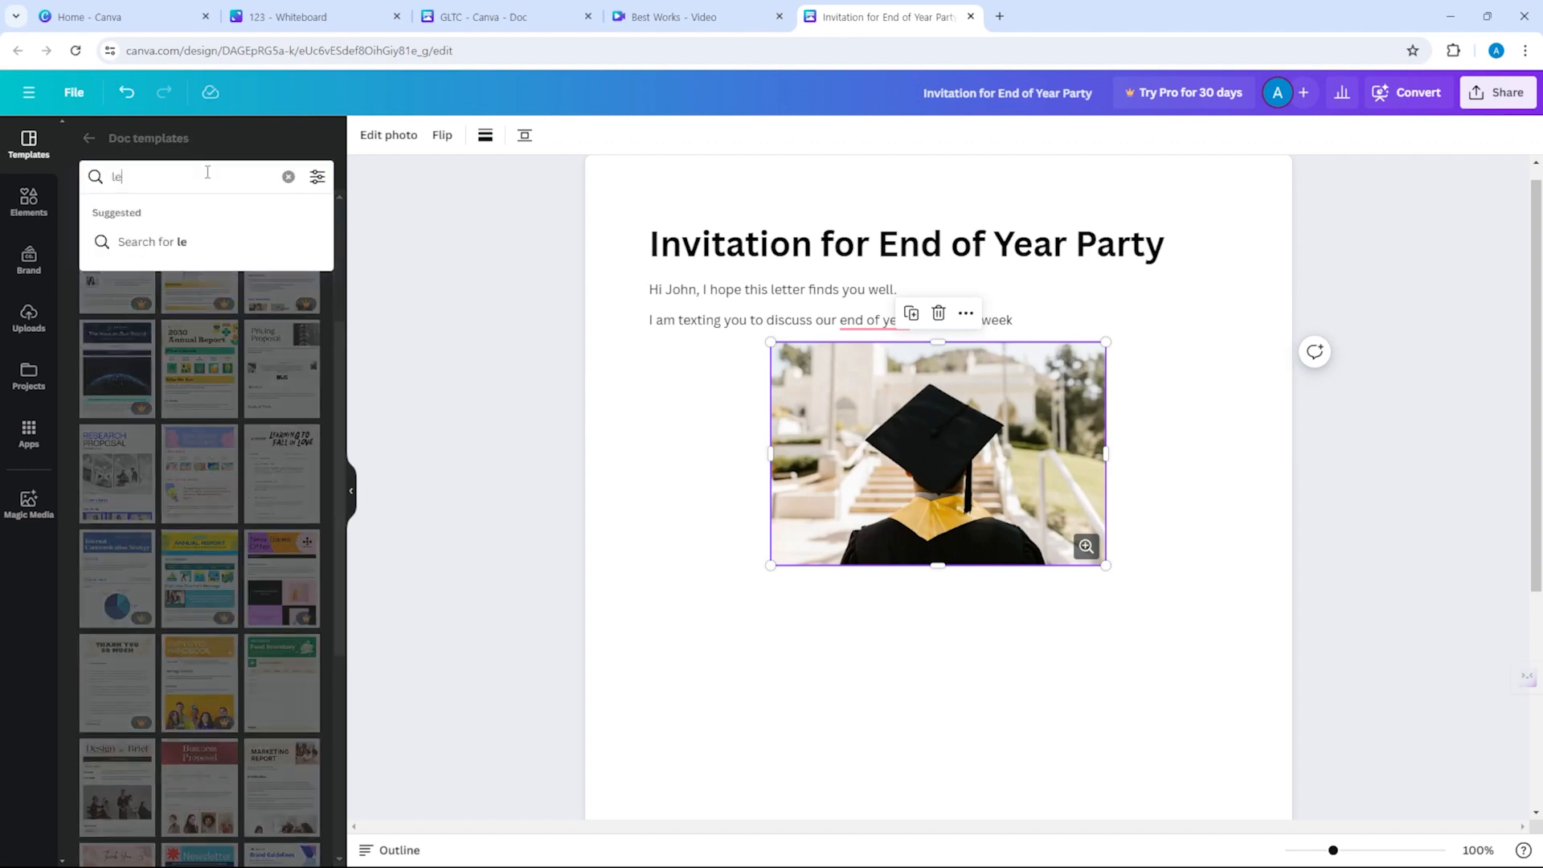
key(Return)
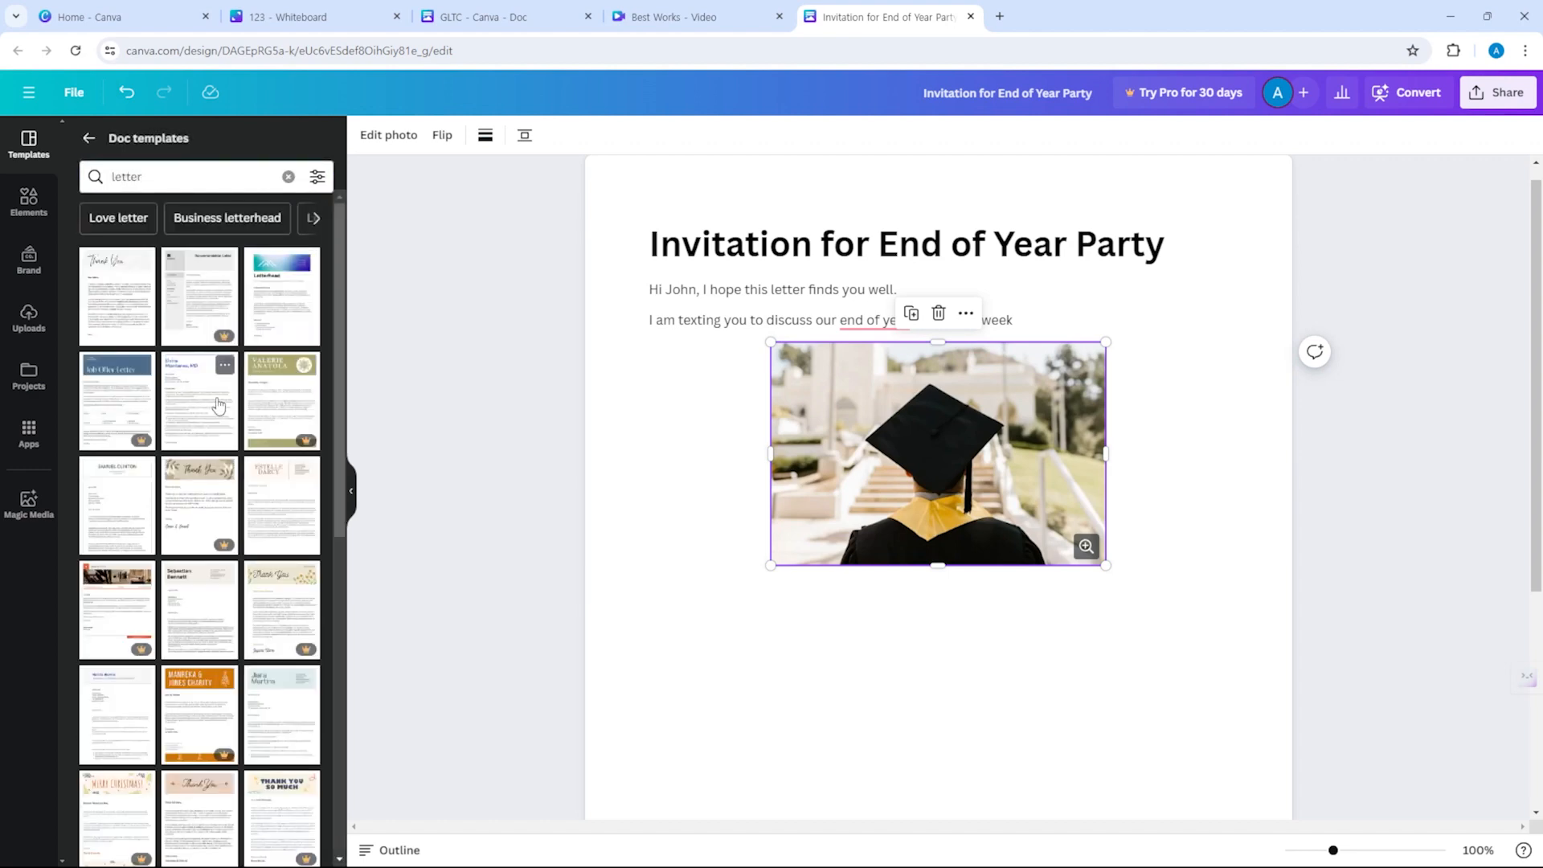
Look through the letter template results for a design that suits the invitation.
scroll(271, 393, down, 5)
scroll(270, 393, down, 2)
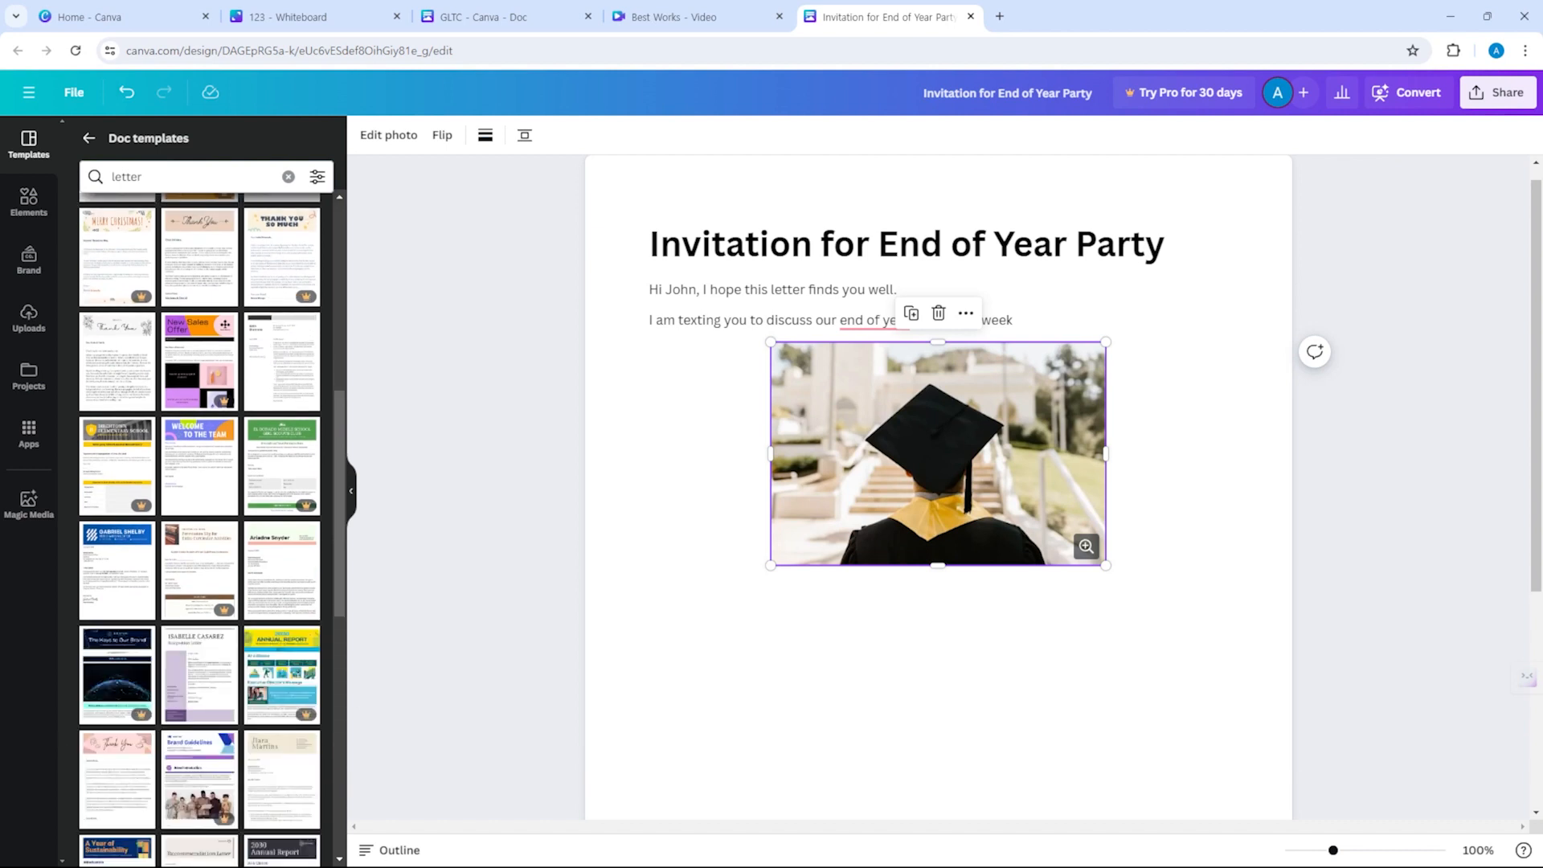
scroll(199, 771, down, 2)
scroll(197, 772, down, 1)
scroll(194, 771, down, 1)
scroll(194, 772, down, 6)
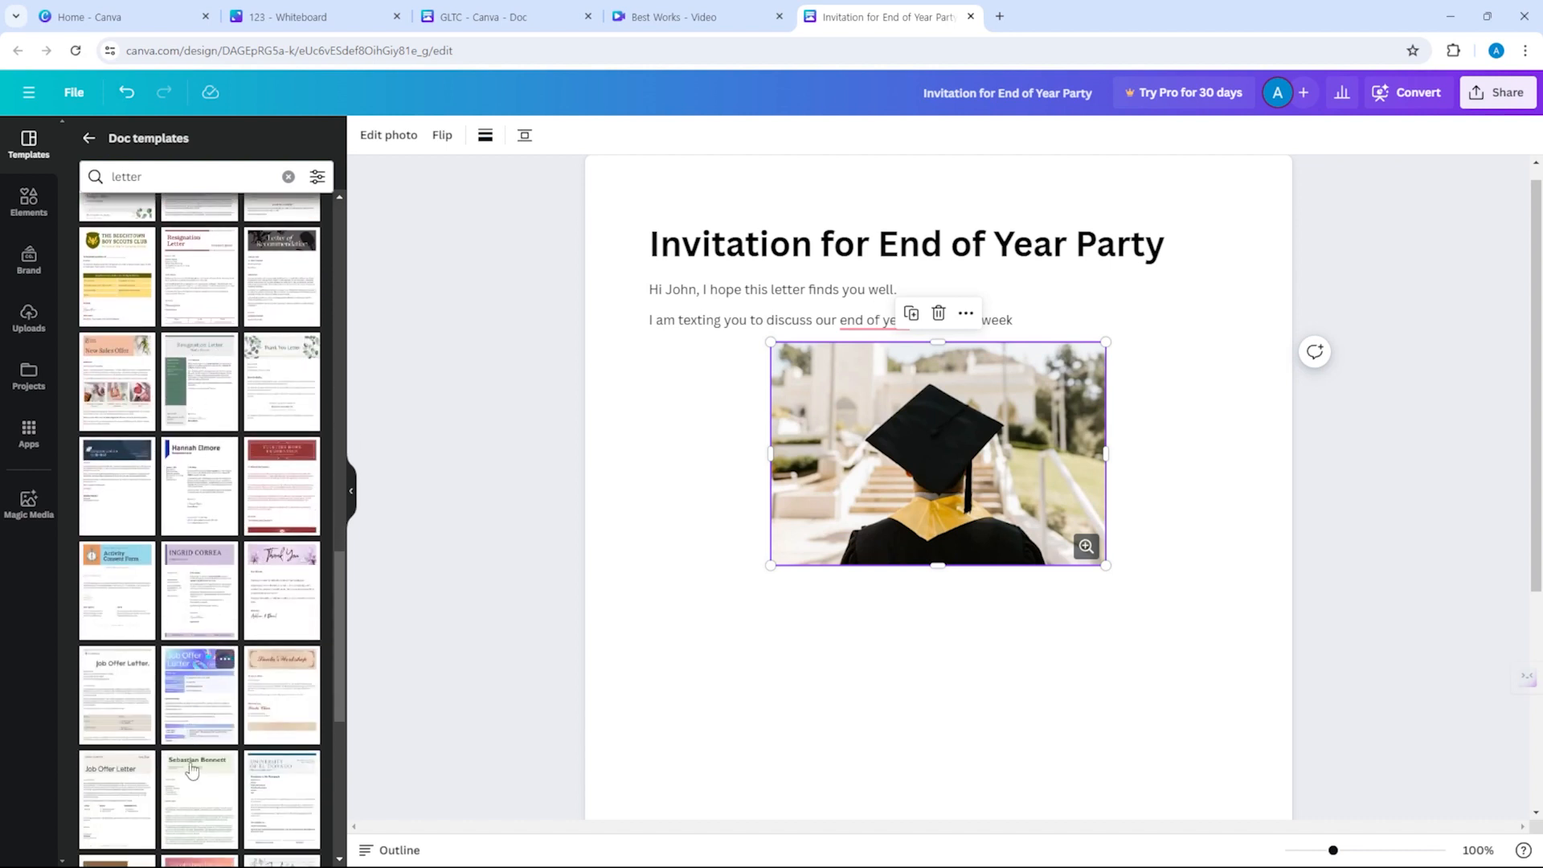
scroll(192, 769, down, 8)
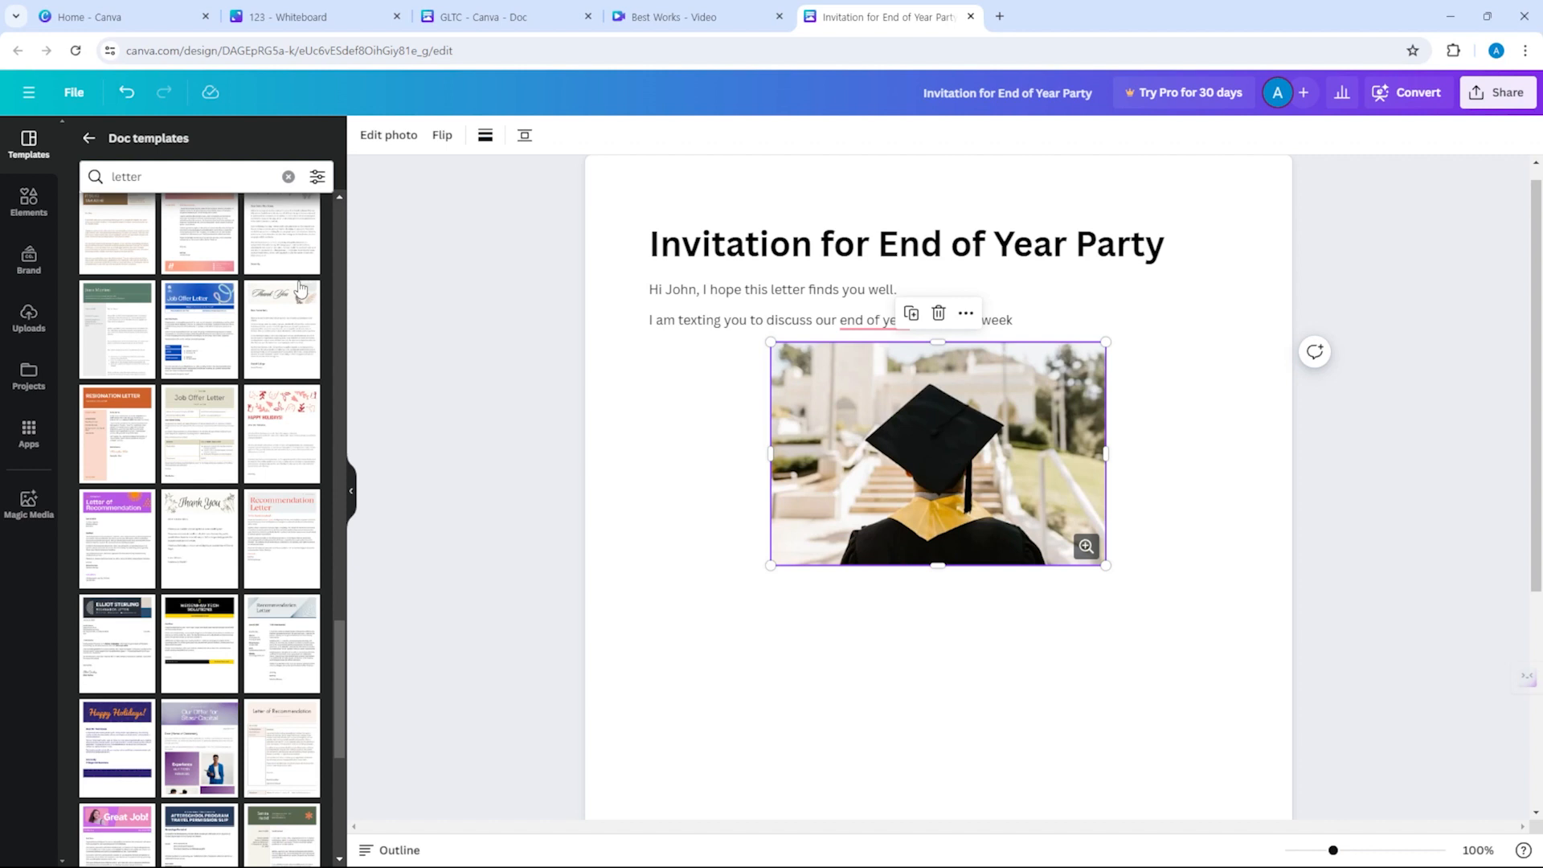
Search the Doc templates for "birthday invitation" instead.
click(215, 170)
double_click(217, 171)
text(in)
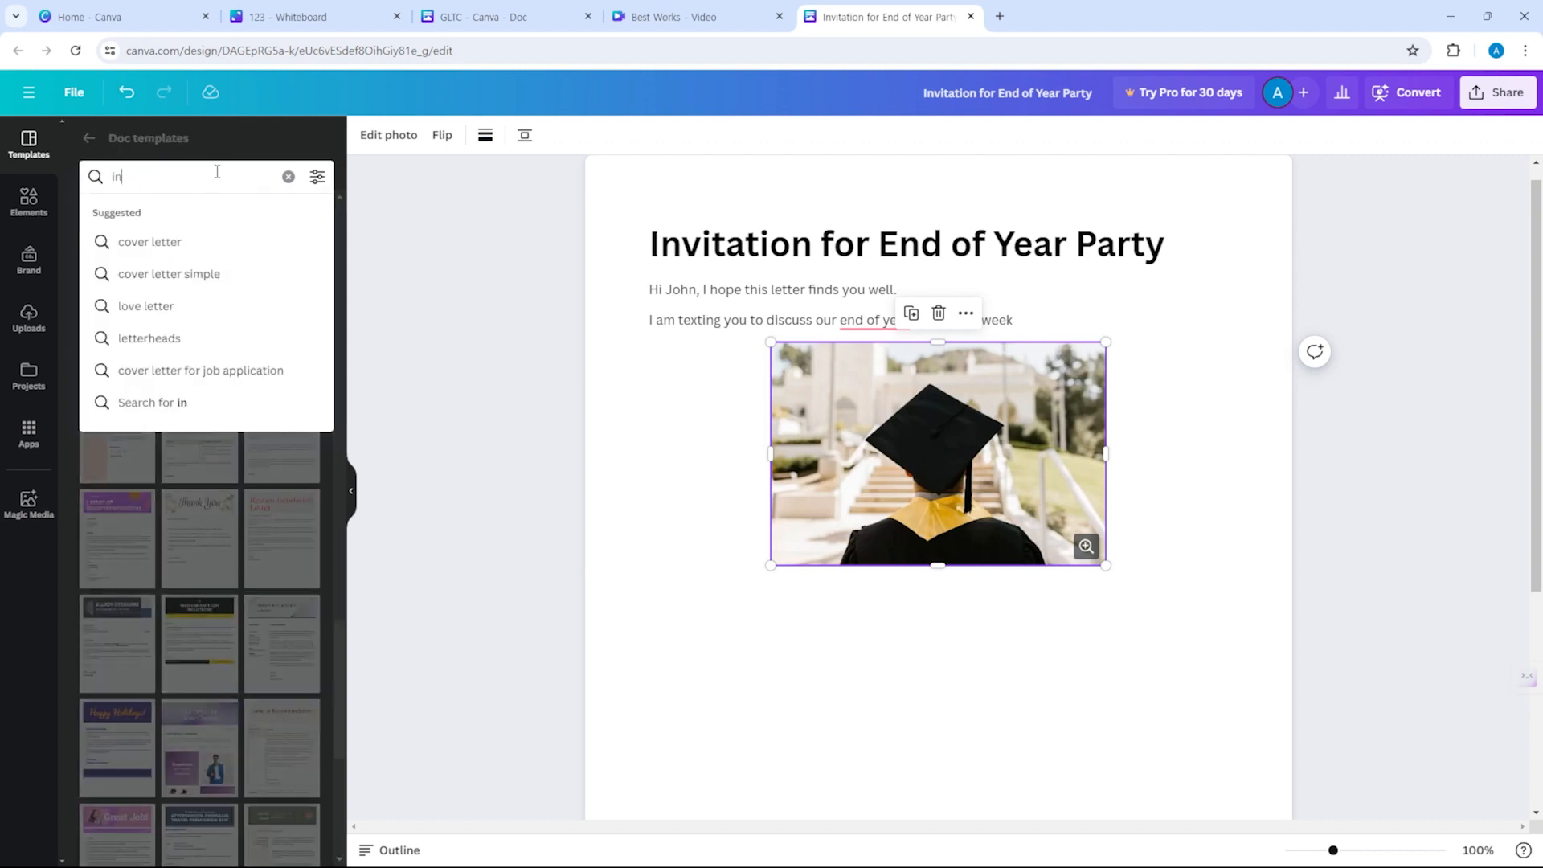
text(vita)
key(Down)
key(Return)
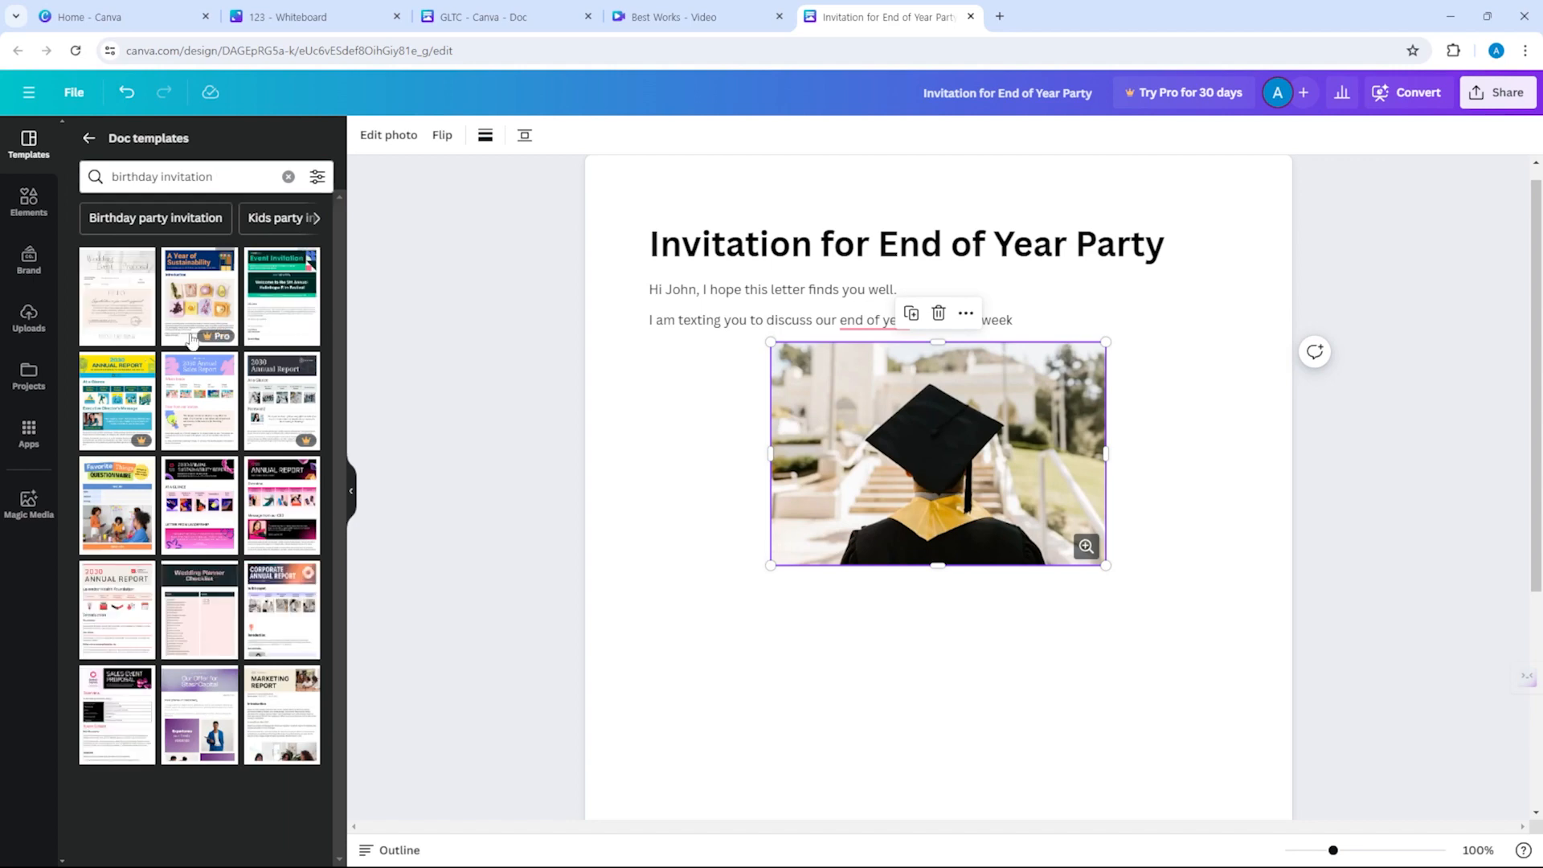
Try replacing the document with the Wedding Event Doc in Terracotta Beige Copper Floral Style template, review its pages and undo the replacement.
drag(116, 329, 651, 221)
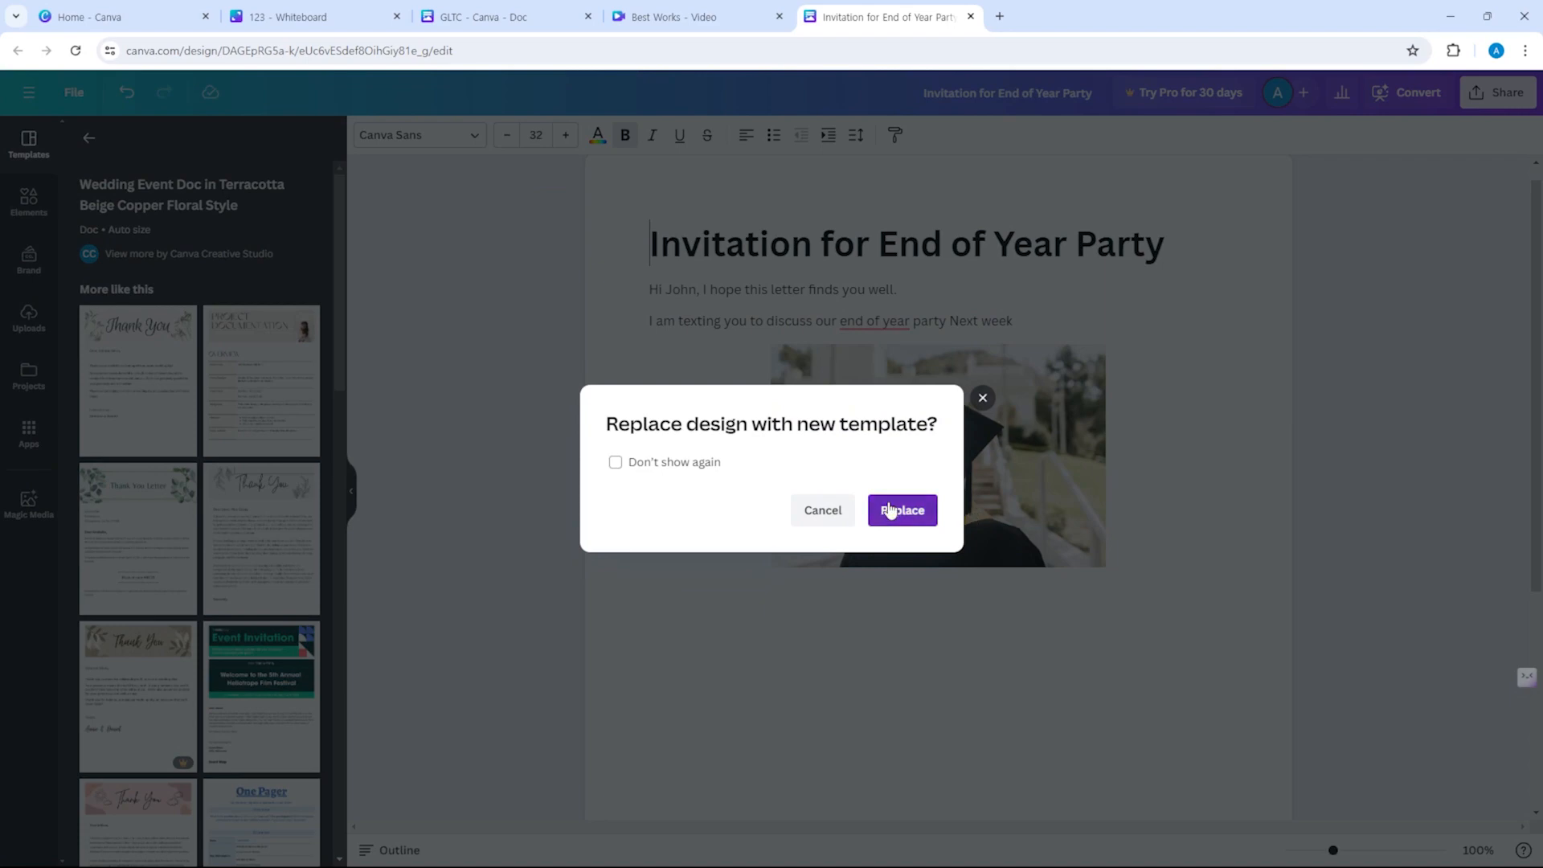
click(889, 510)
scroll(906, 417, up, 15)
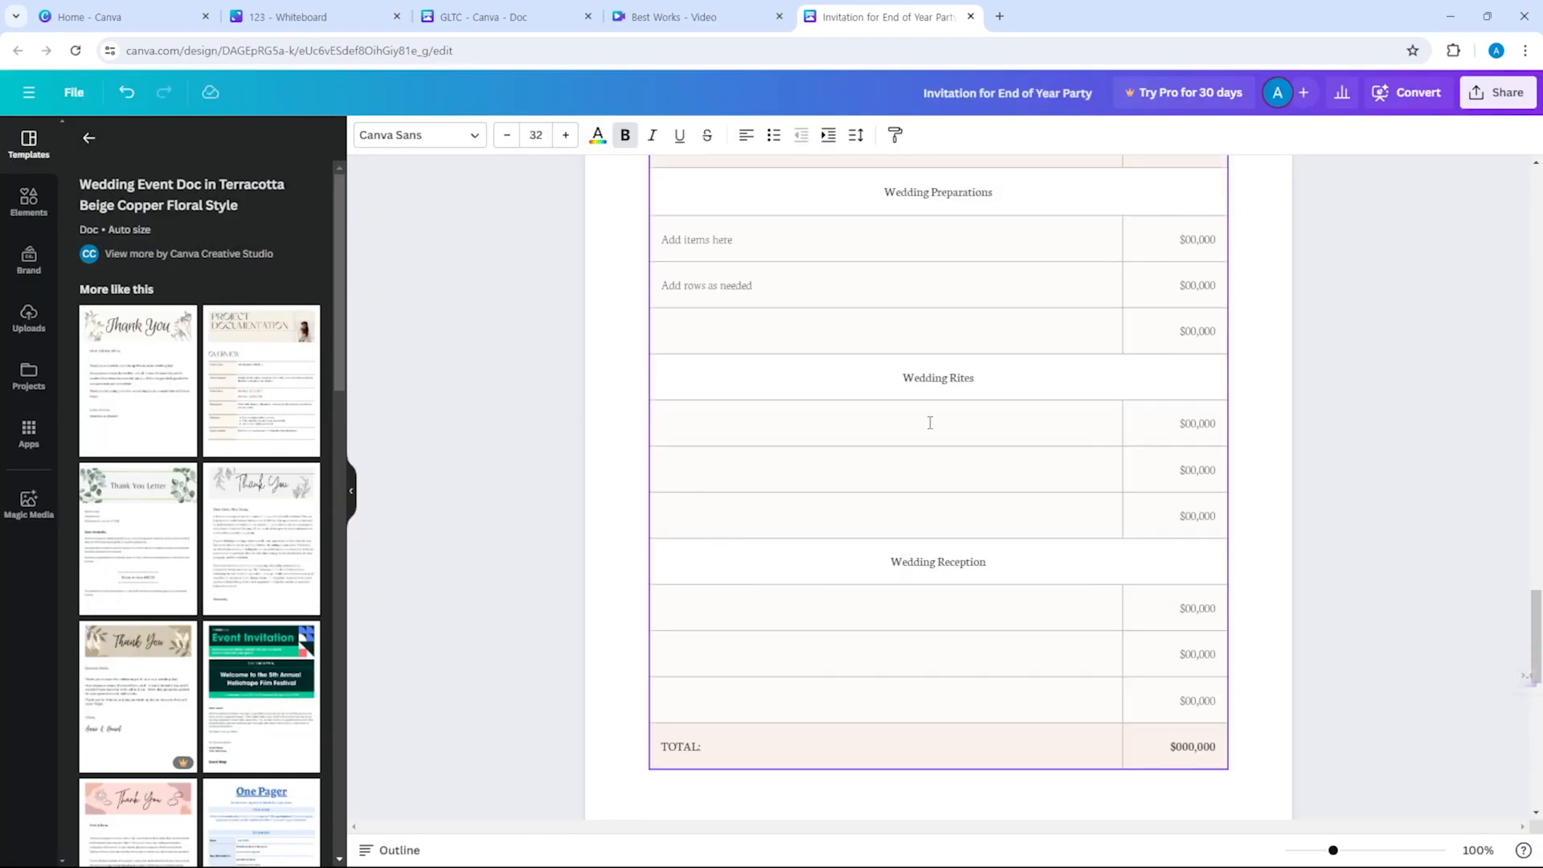
scroll(906, 417, up, 20)
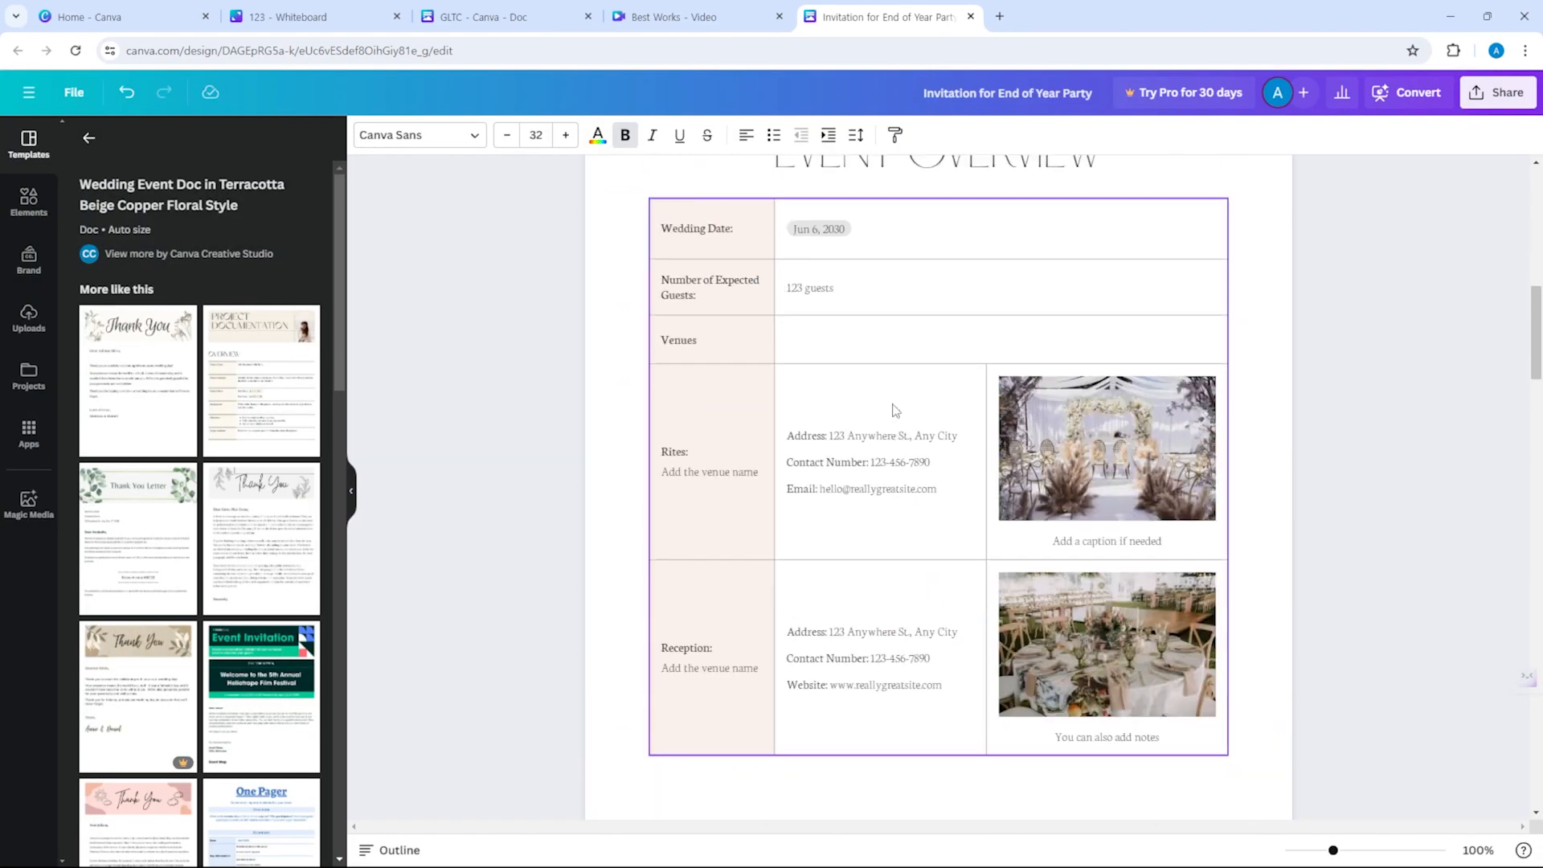
scroll(874, 406, up, 5)
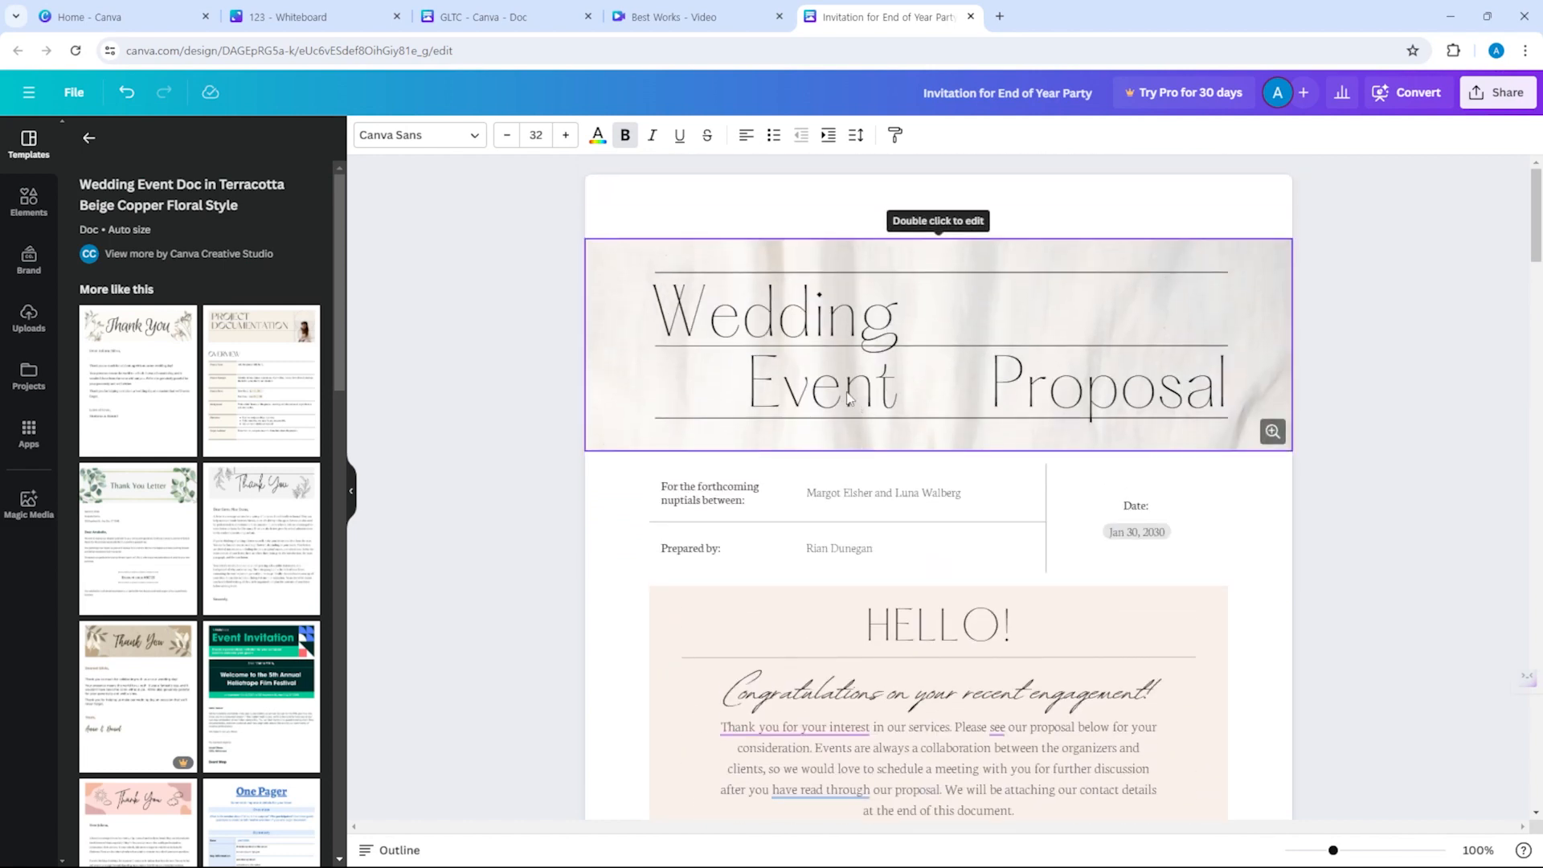
key(ctrl+z)
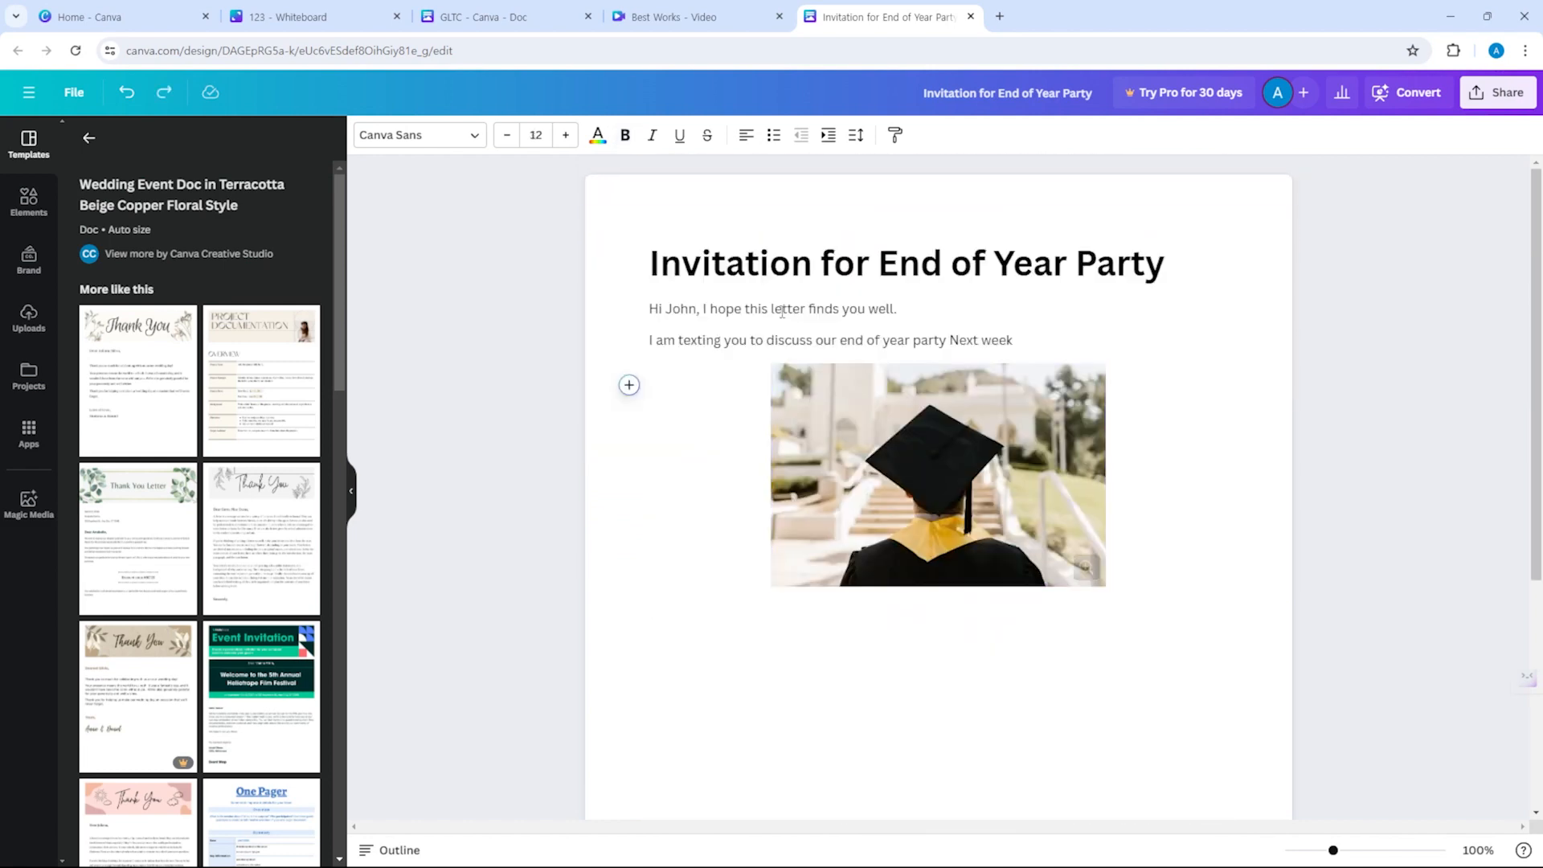
Copy the greeting and party sentence below the heading, then delete both lines from the document.
drag(1035, 341, 630, 313)
key(ctrl+c)
key(BackSpace)
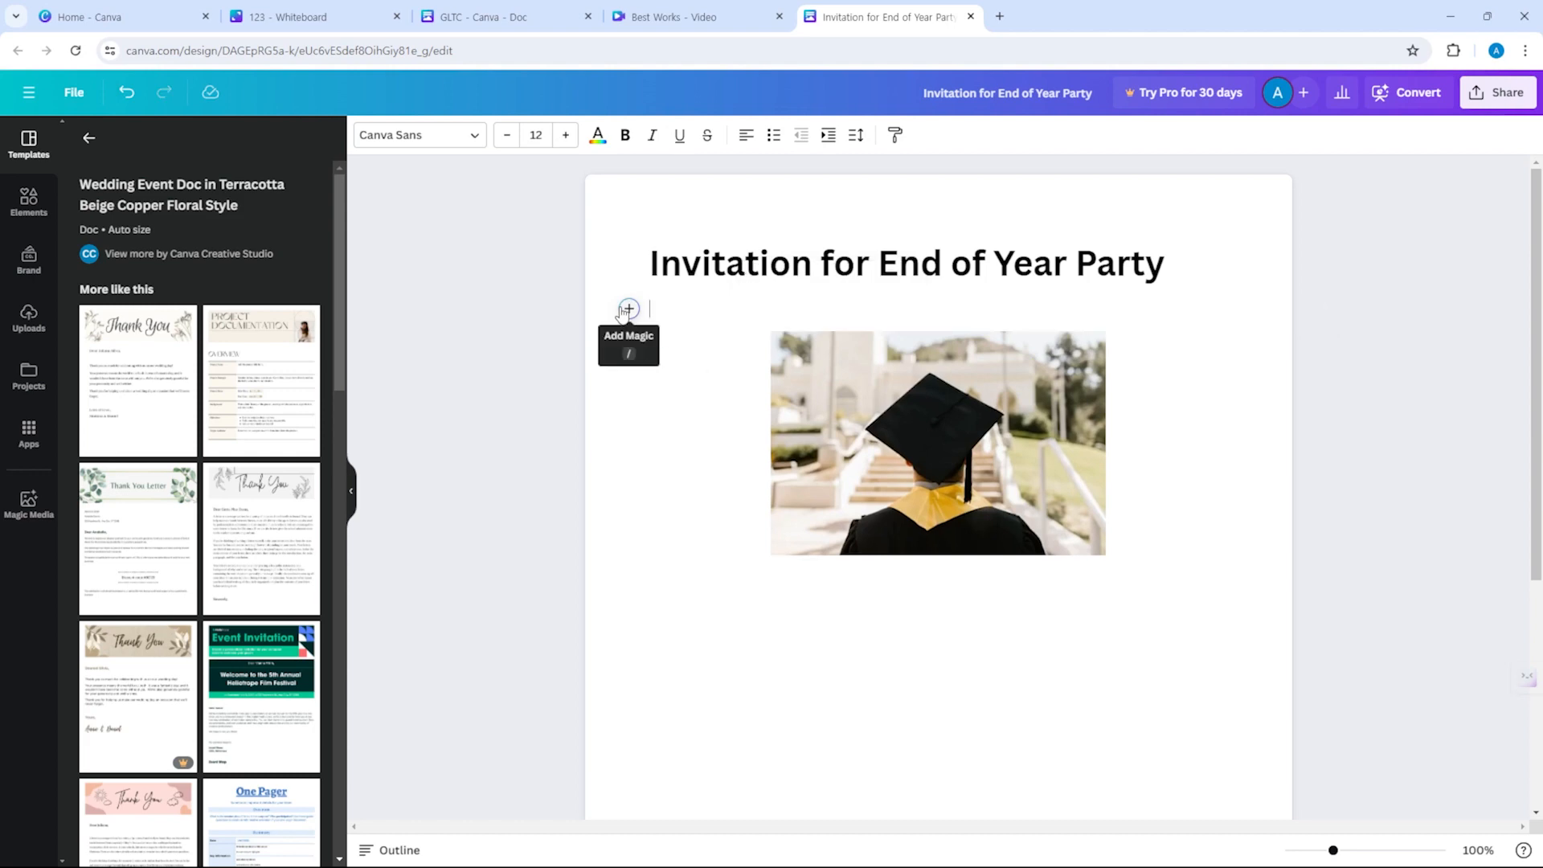
Replace the design with the Wedding Thank You Letter Doc in White Beige template and paste the copied invitation text over its body paragraphs.
drag(166, 349, 605, 270)
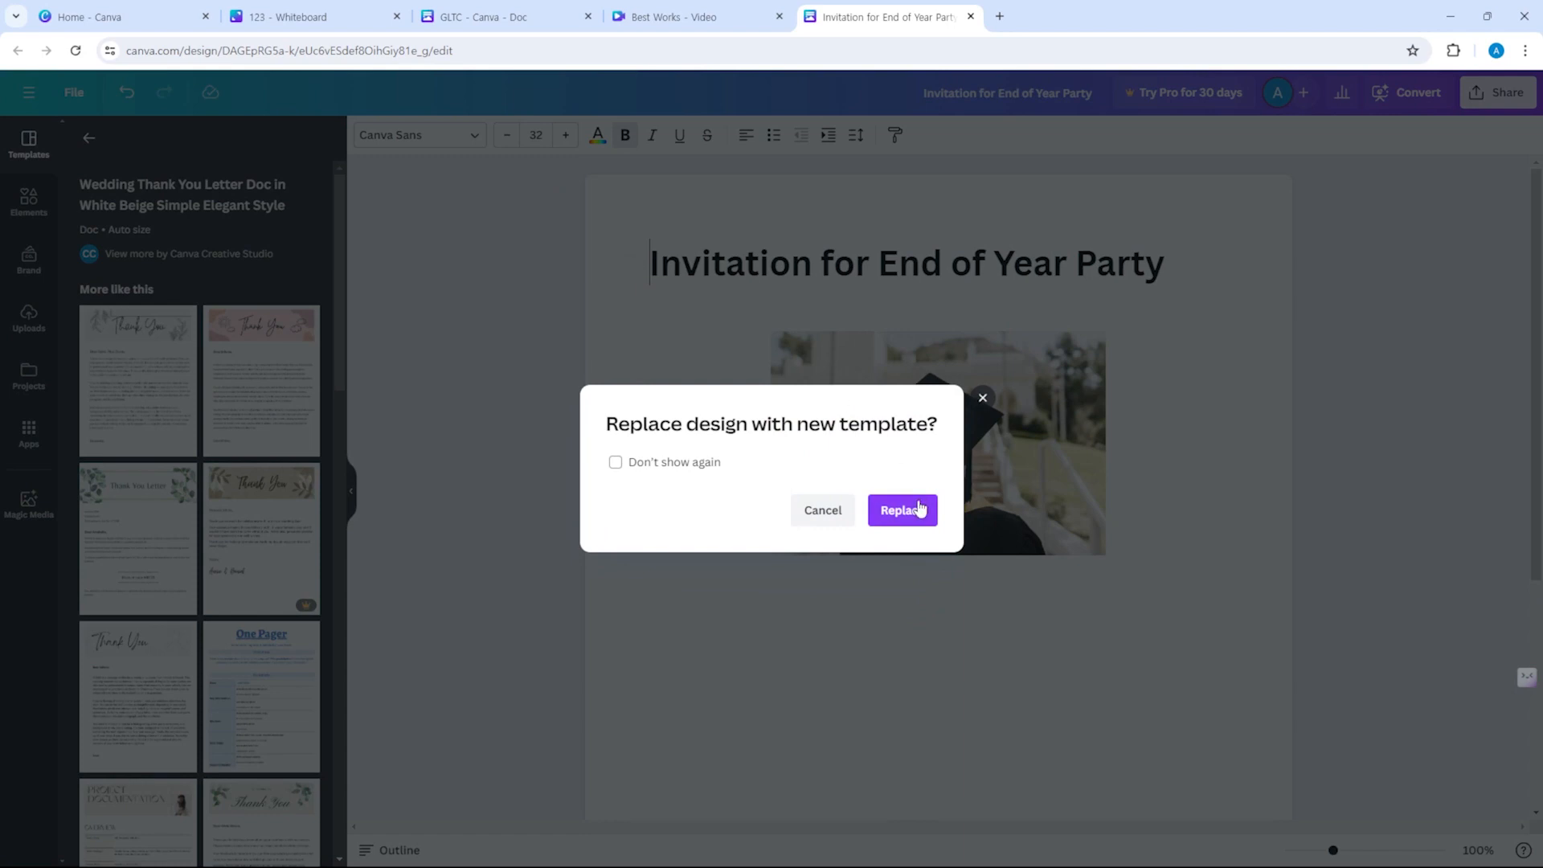
click(902, 509)
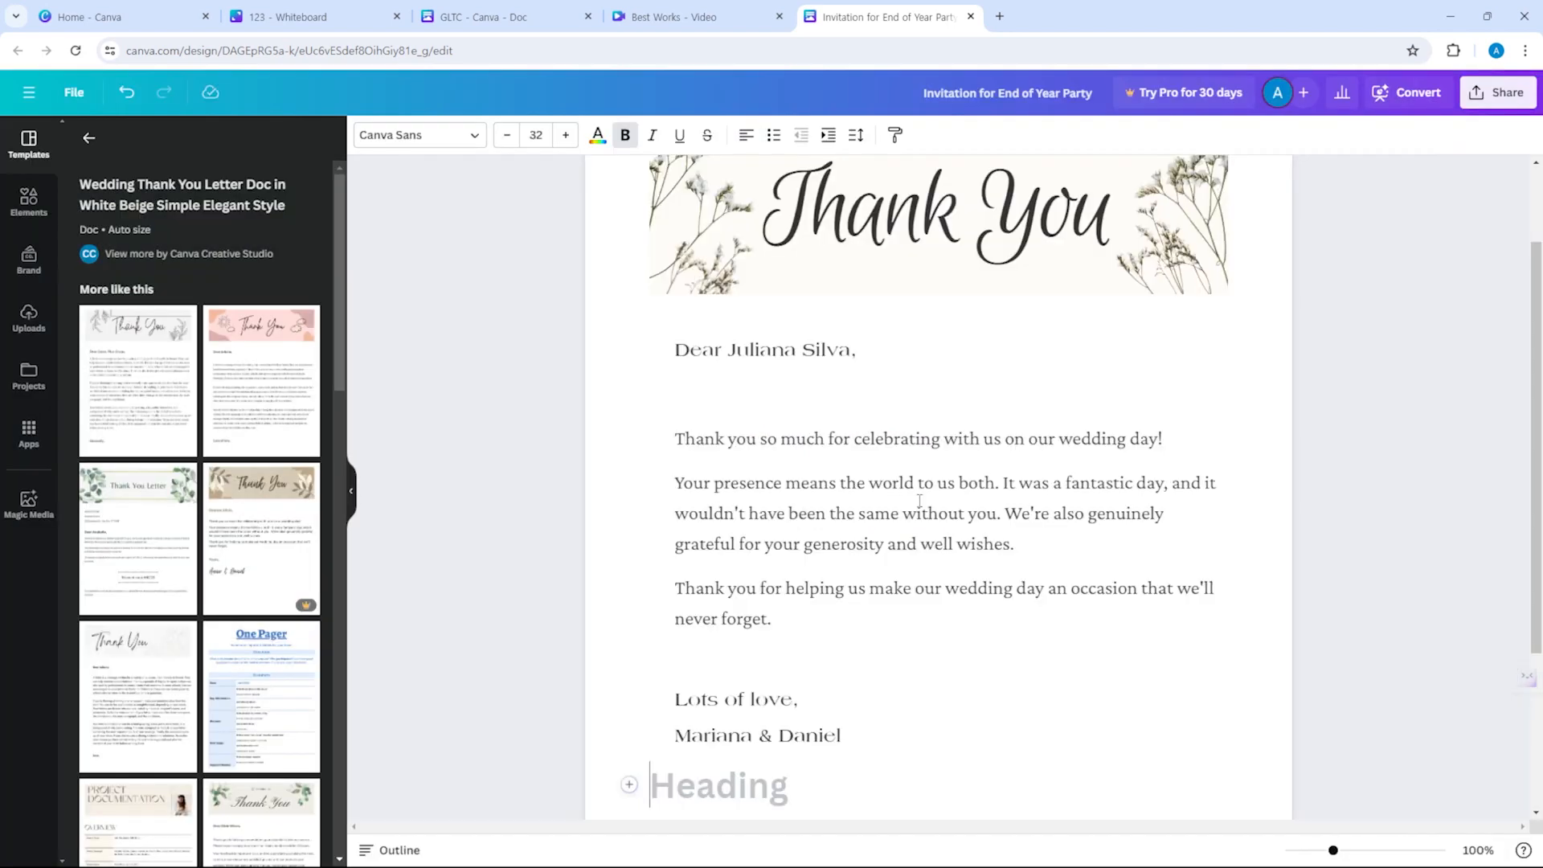
scroll(684, 414, up, 1)
drag(675, 556, 837, 500)
click(884, 733)
key(ctrl+v)
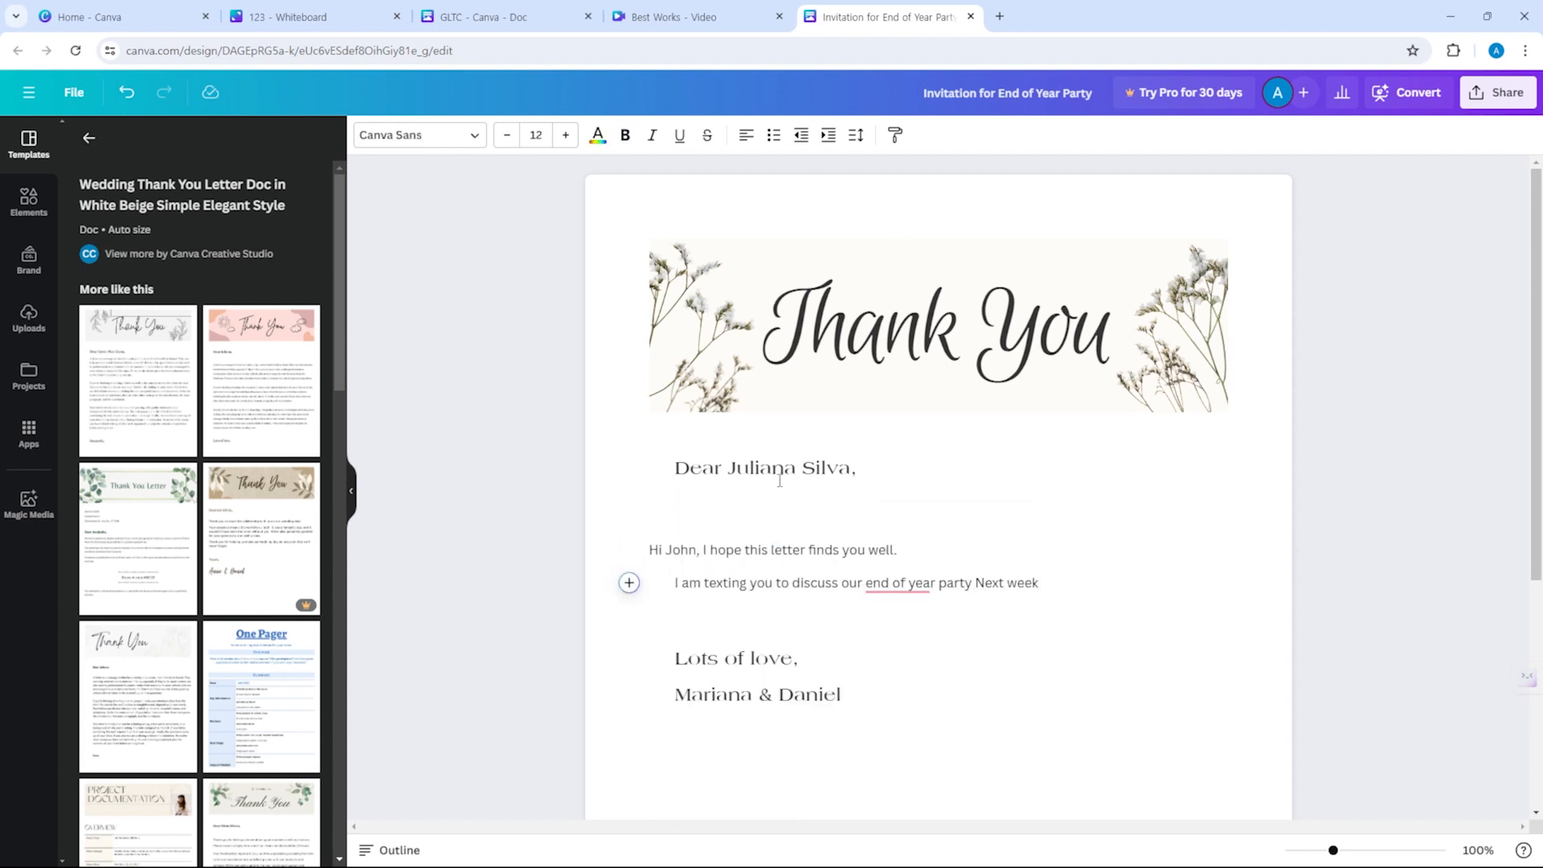
Undo the paste over the whole letter body, and paste the copied message over only the last two template paragraphs.
key(ctrl+z)
key(ctrl+v)
key(ctrl+z)
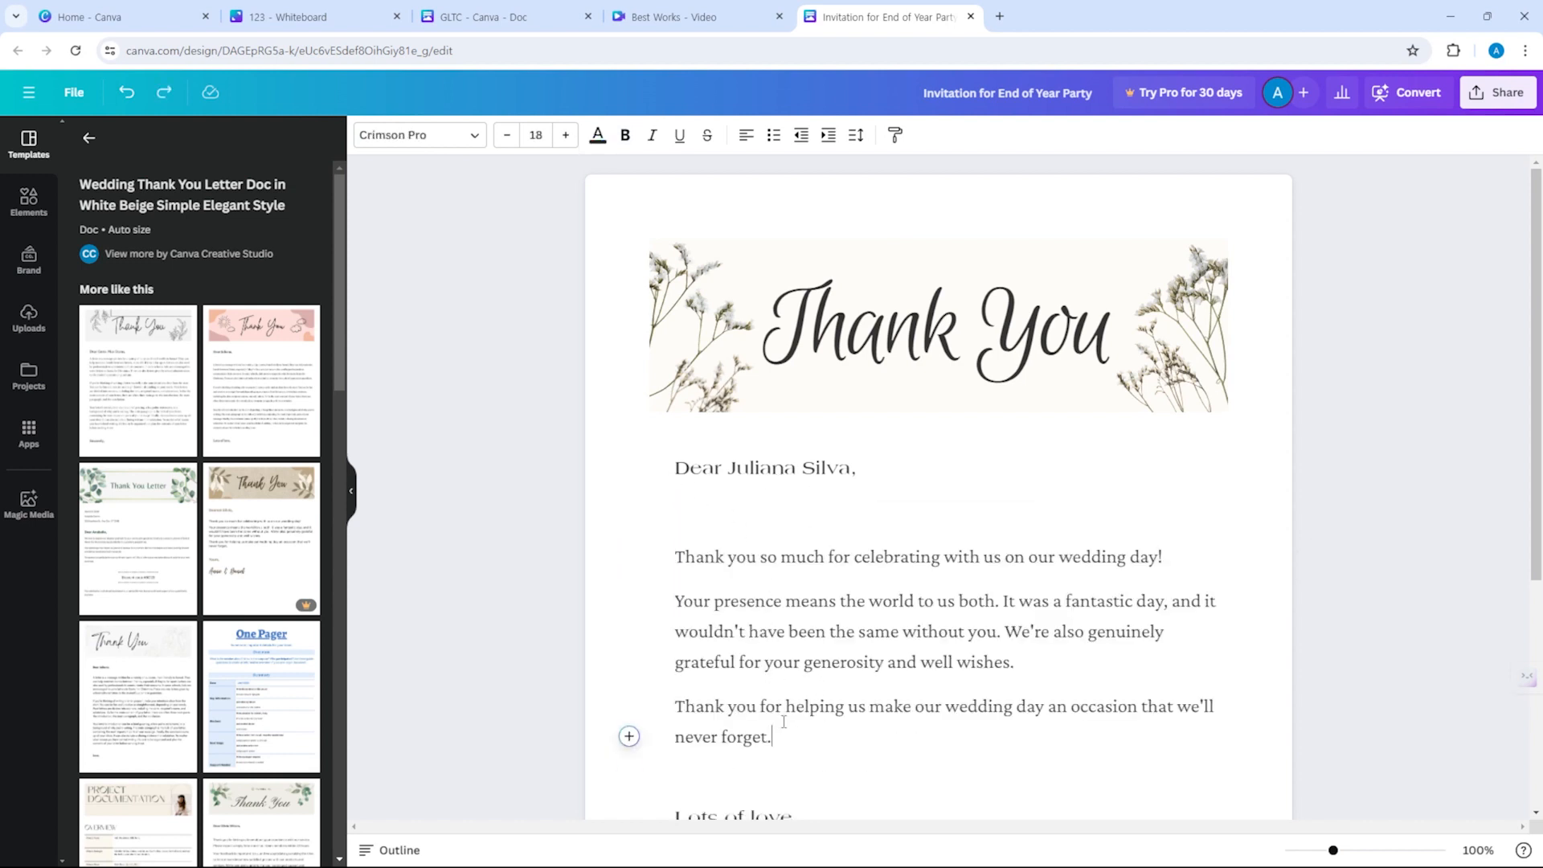
drag(791, 737, 675, 601)
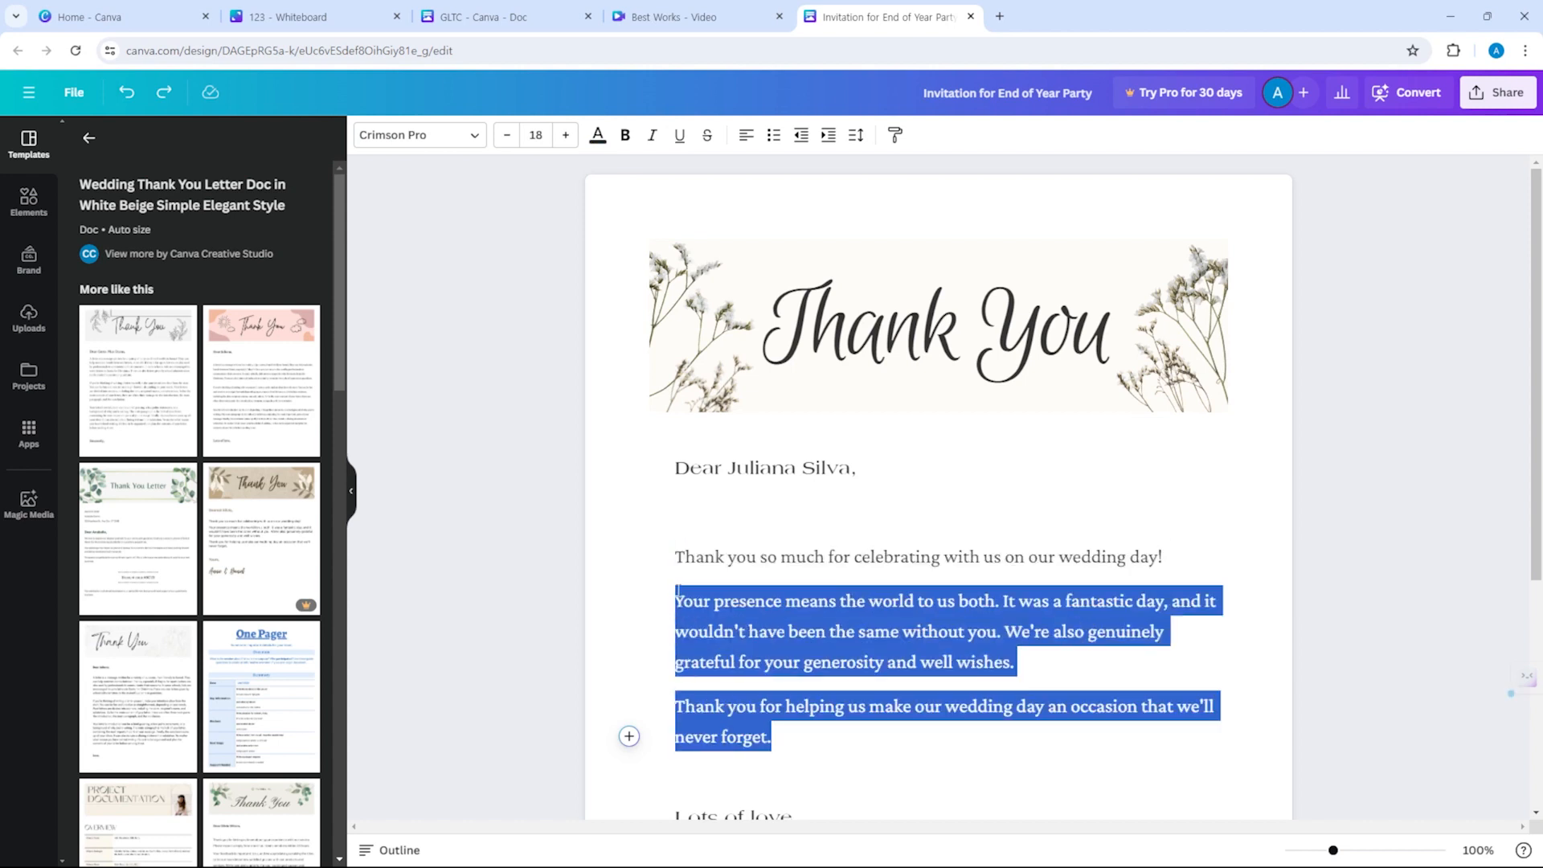
key(ctrl+v)
click(894, 139)
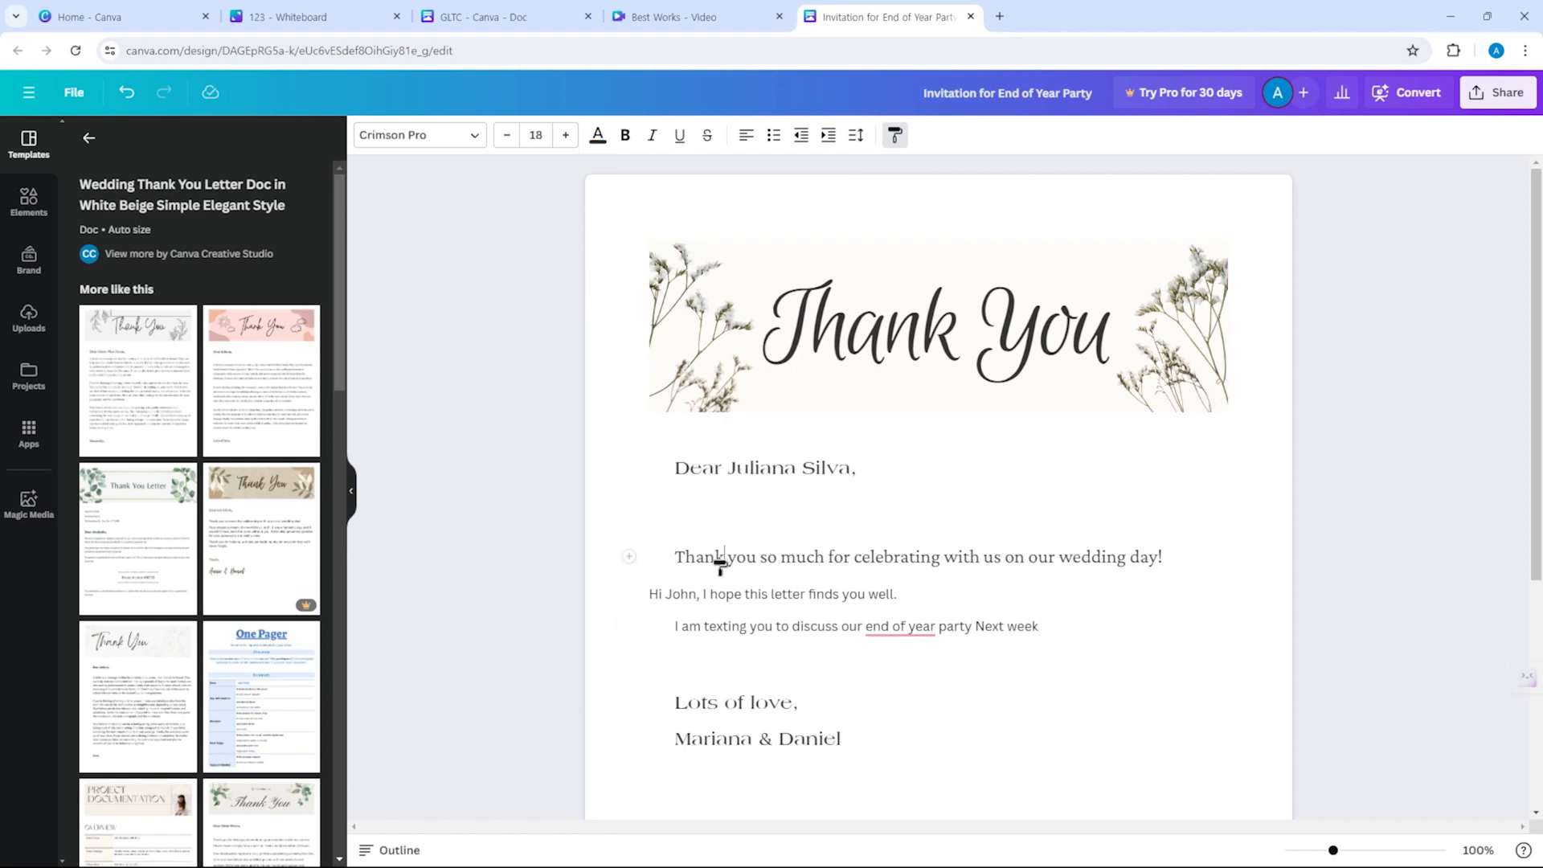
click(727, 596)
drag(643, 606, 1074, 658)
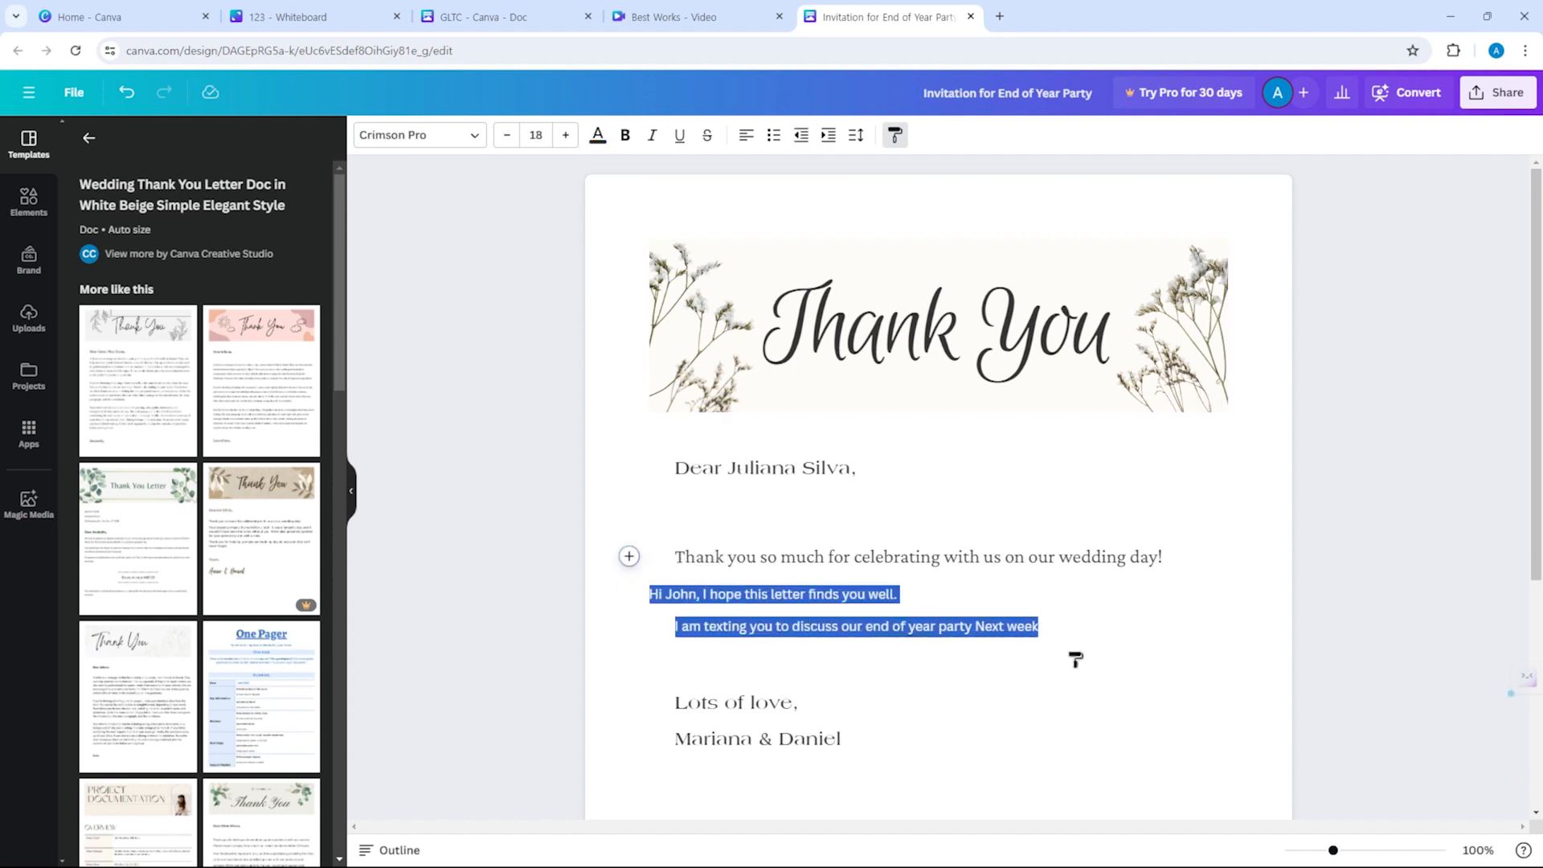
click(895, 135)
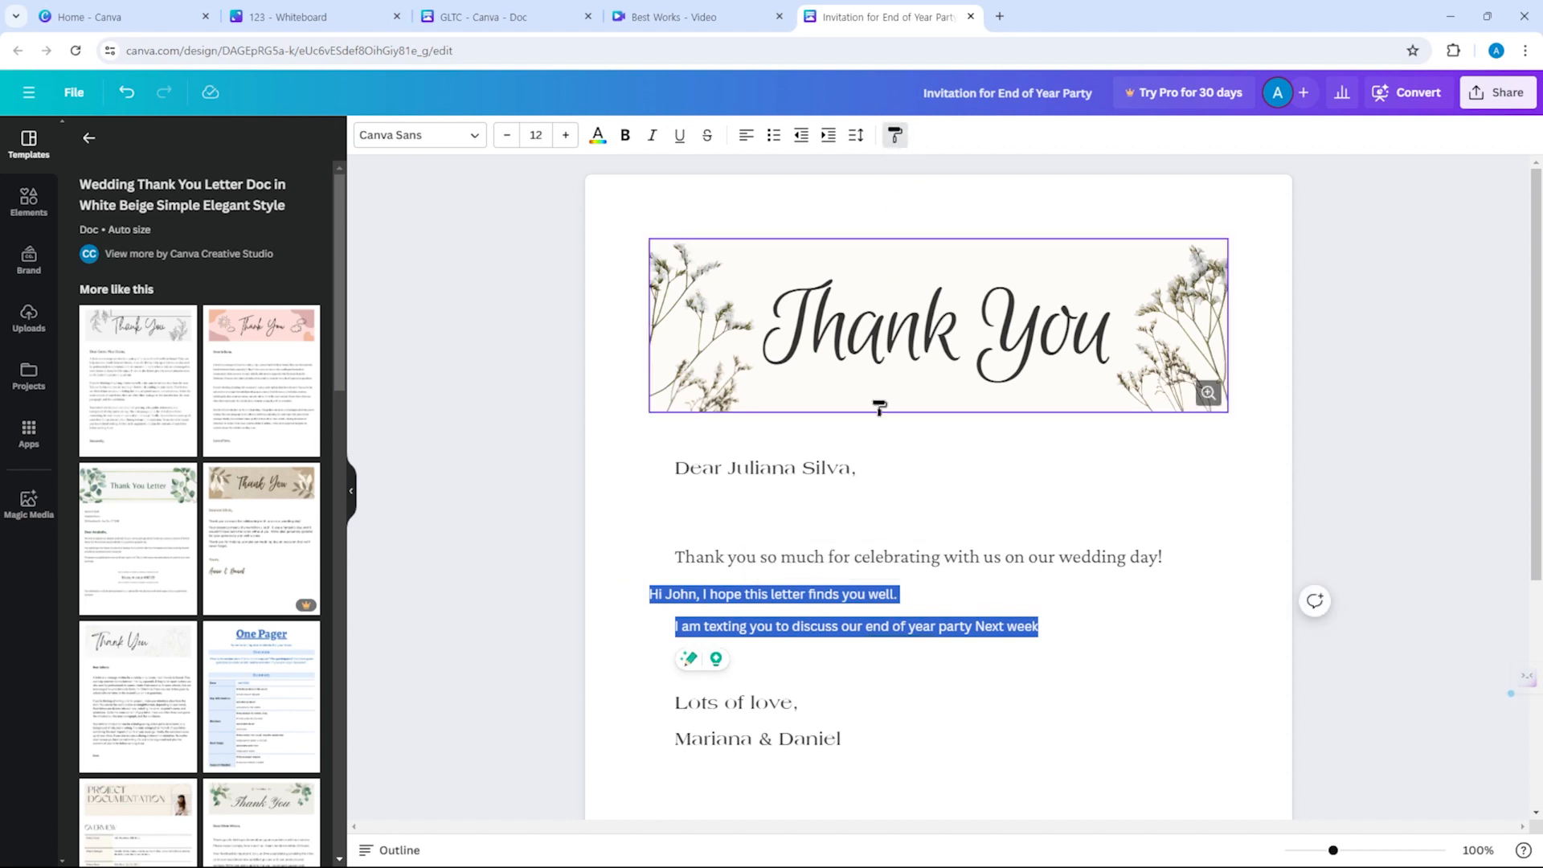
click(841, 554)
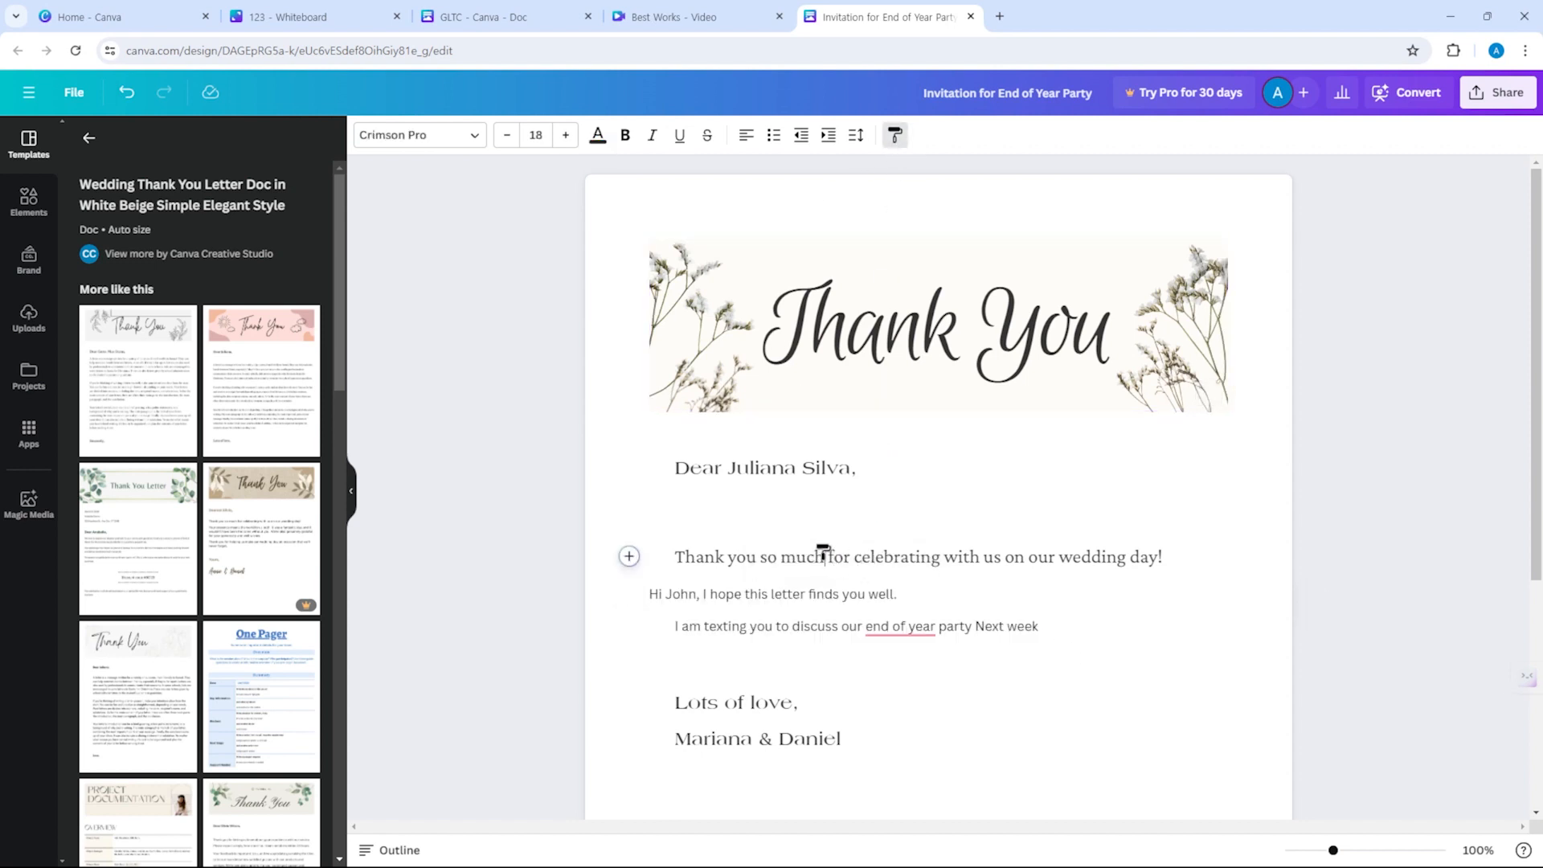
drag(825, 556, 892, 558)
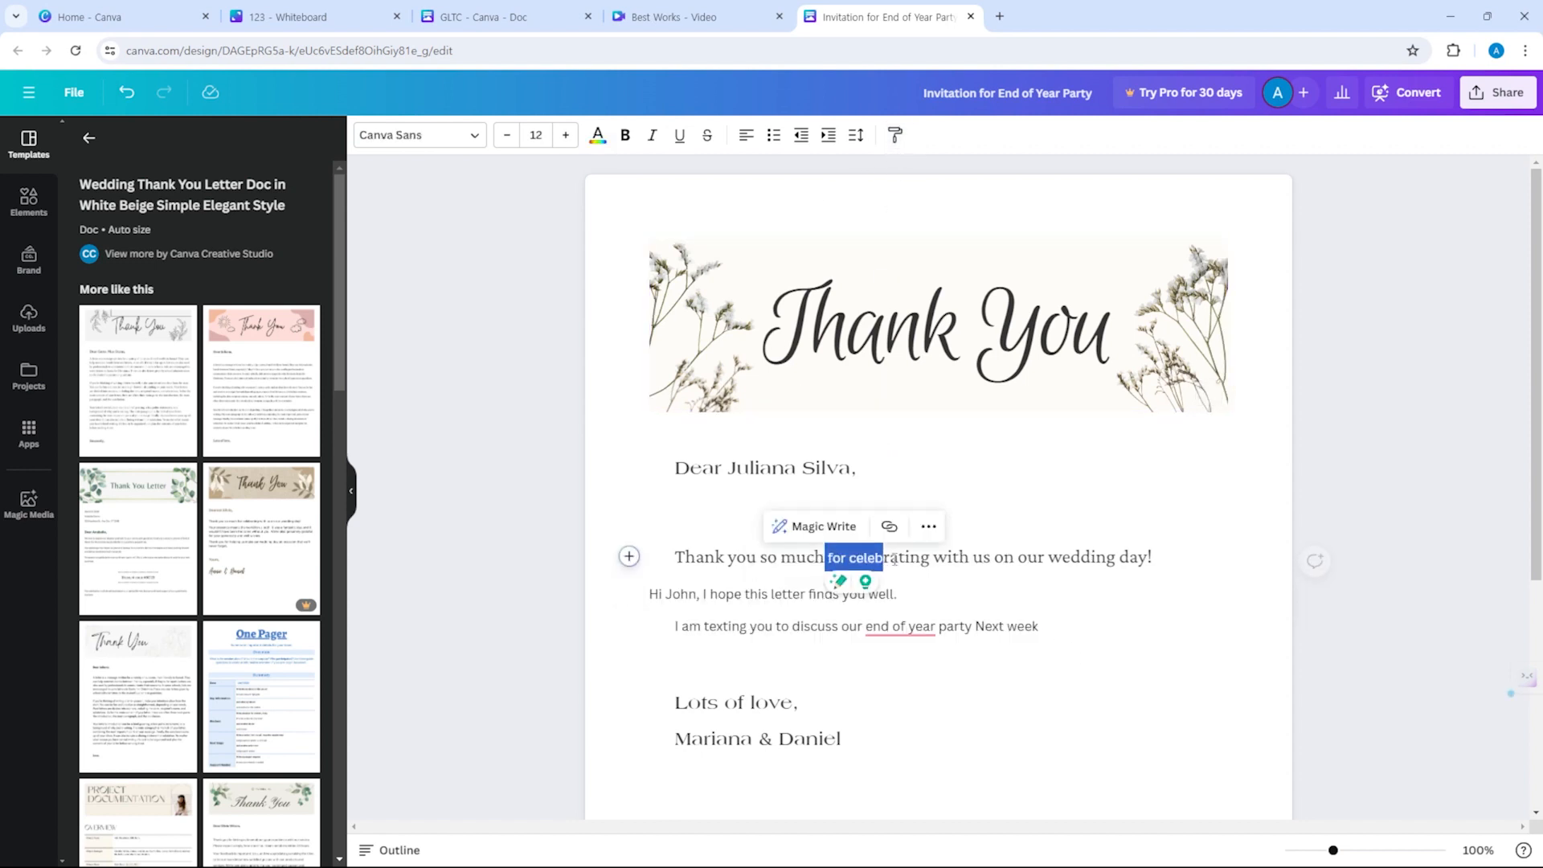
Copy the text style of the "Thank you so much" sentence onto the two pasted lines below it.
click(894, 136)
click(776, 555)
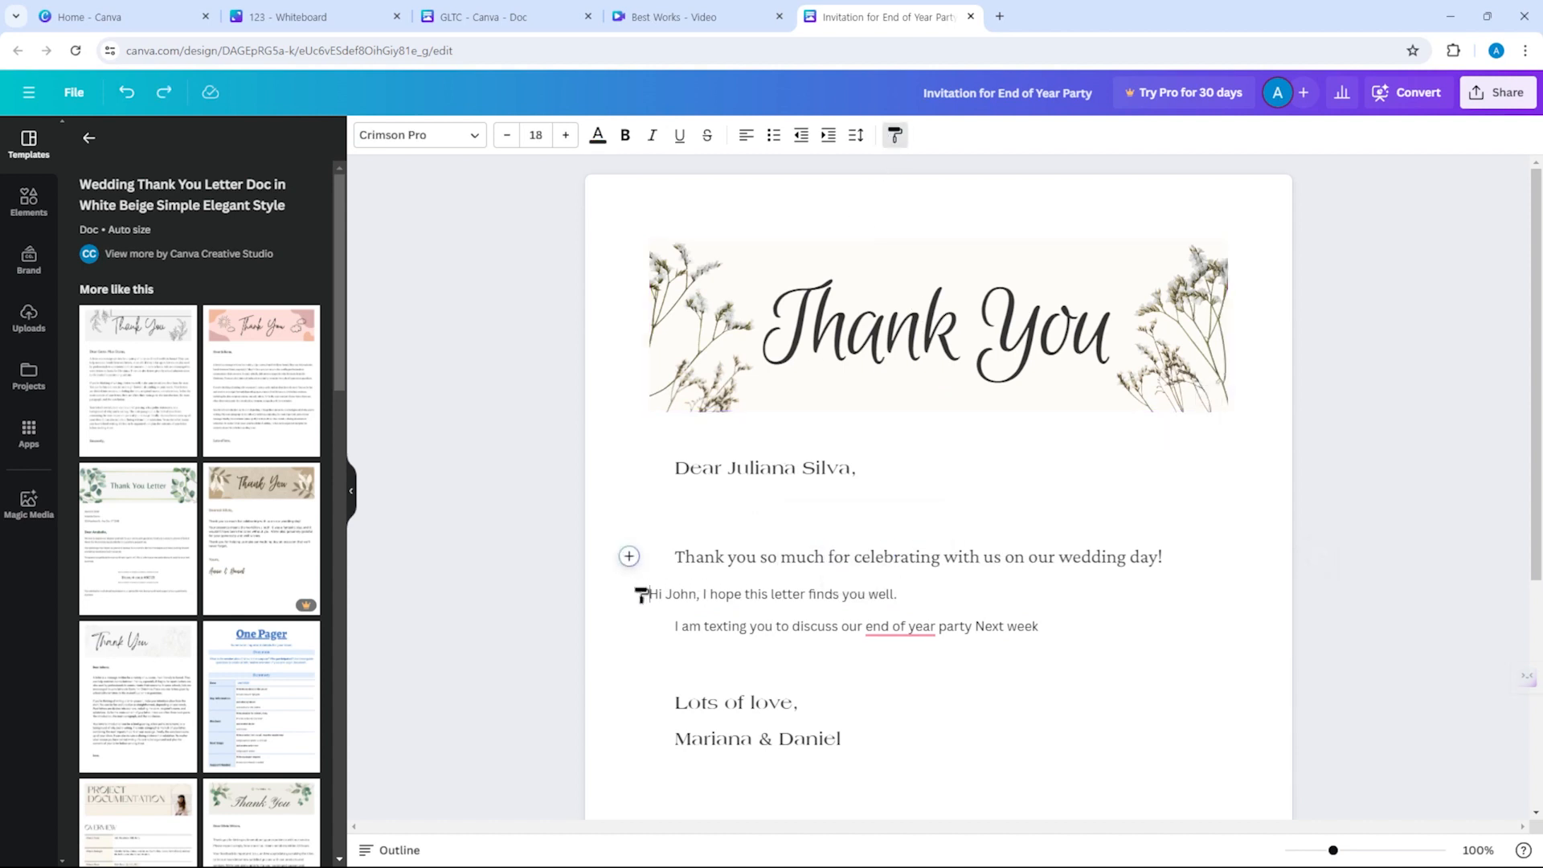
drag(643, 595, 1039, 627)
click(789, 640)
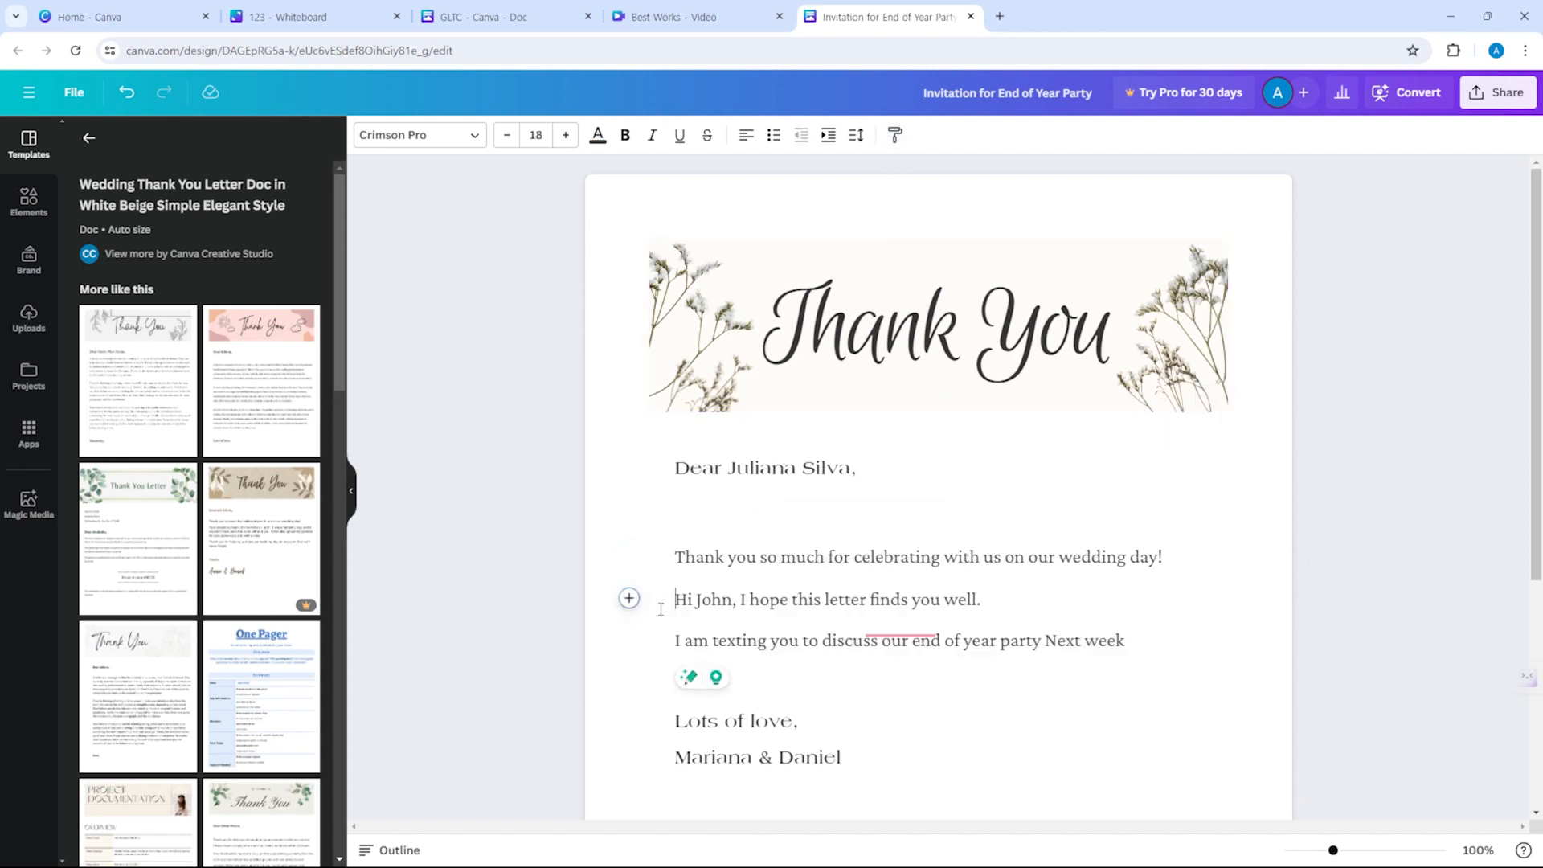
Replace the word "wedding" with "Party" in the letter's first sentence.
drag(675, 556, 1180, 556)
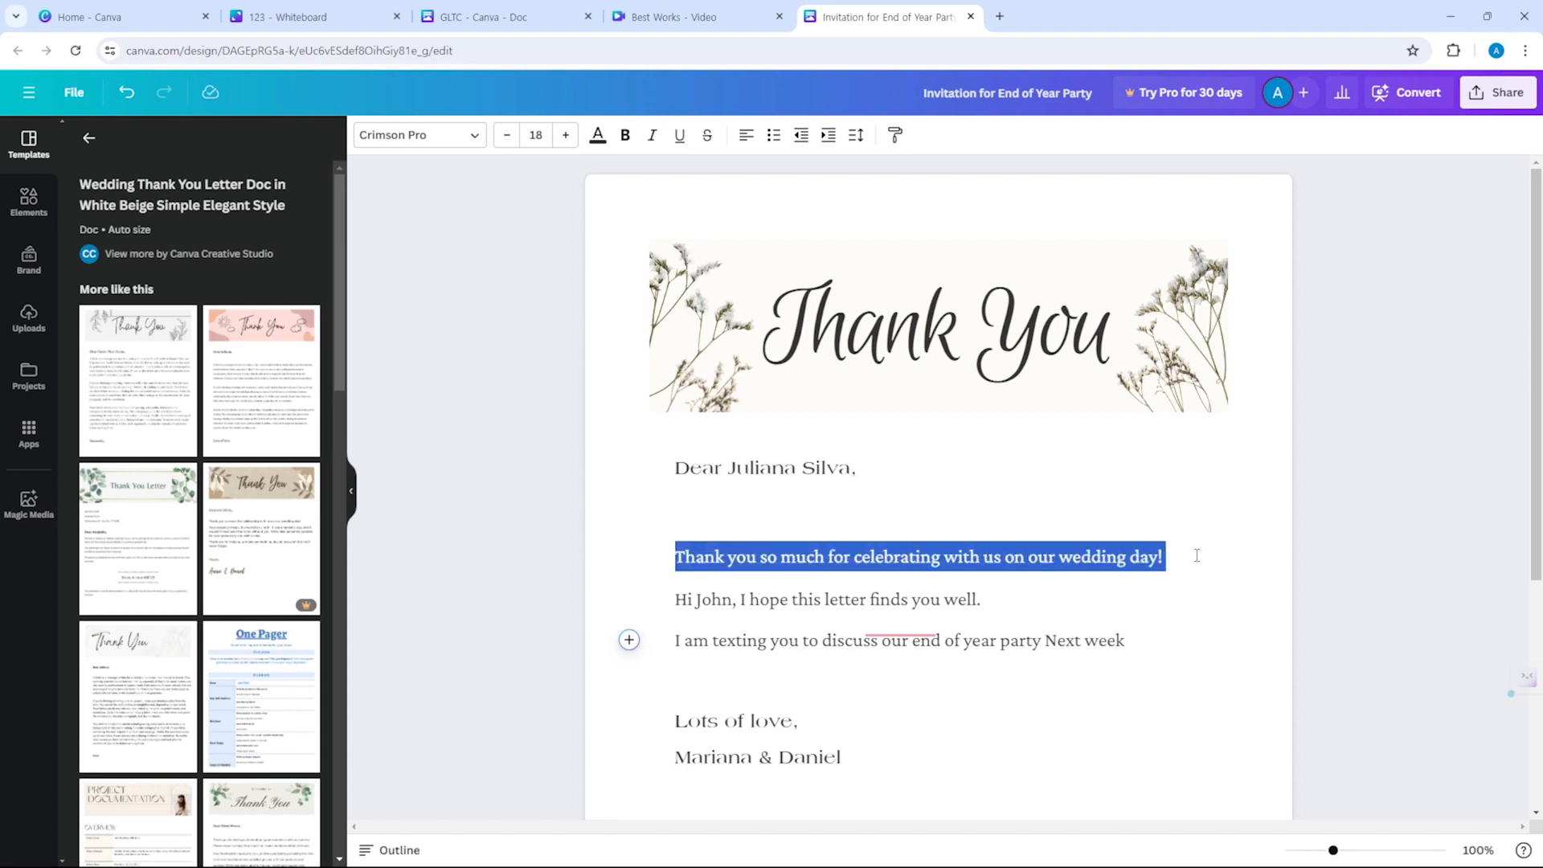
click(1107, 556)
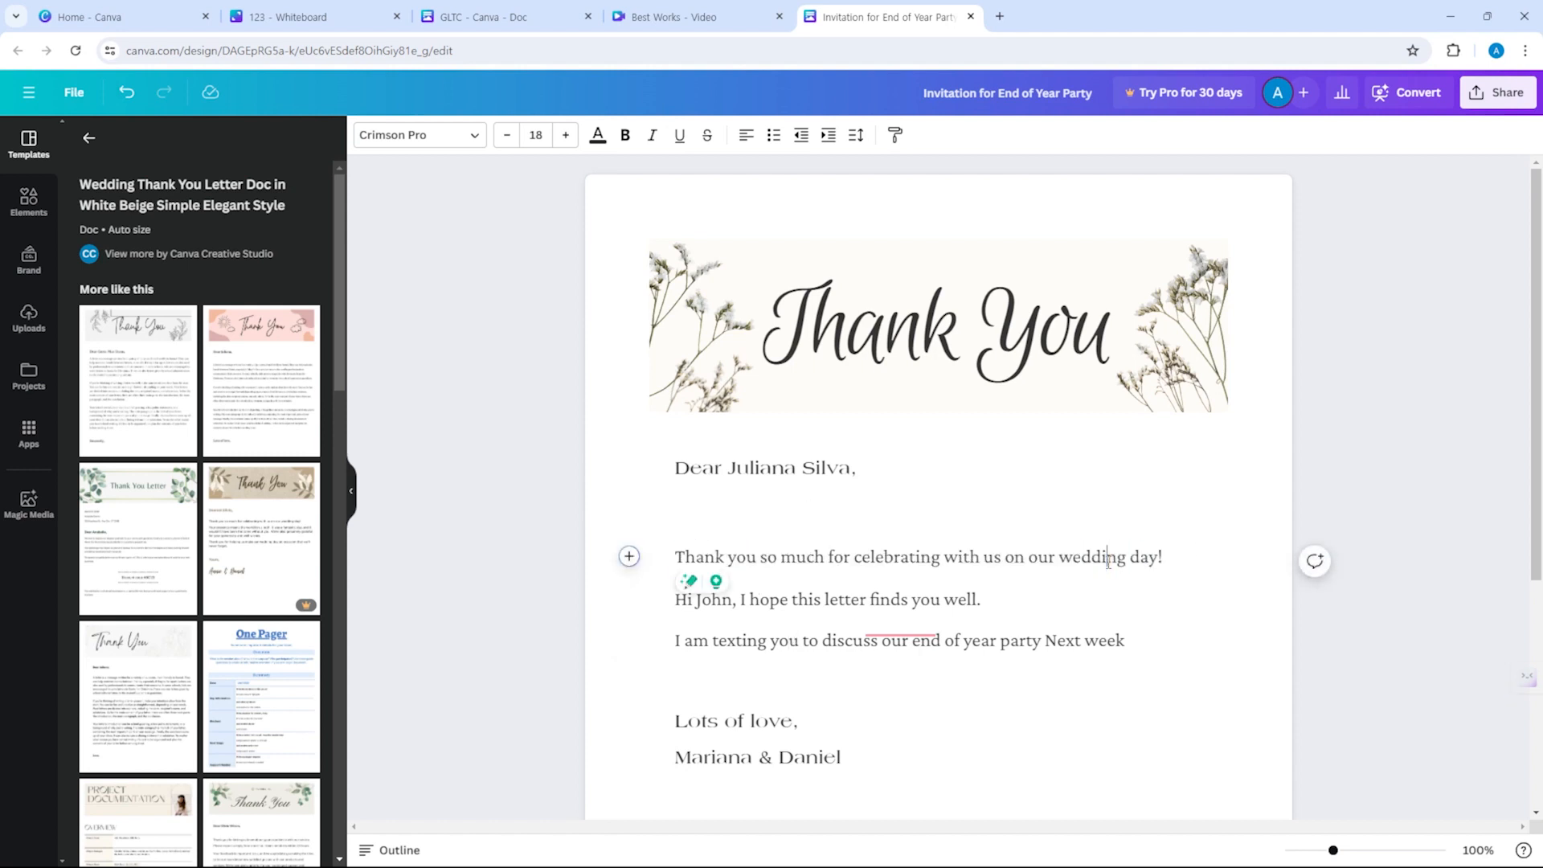
double_click(1102, 561)
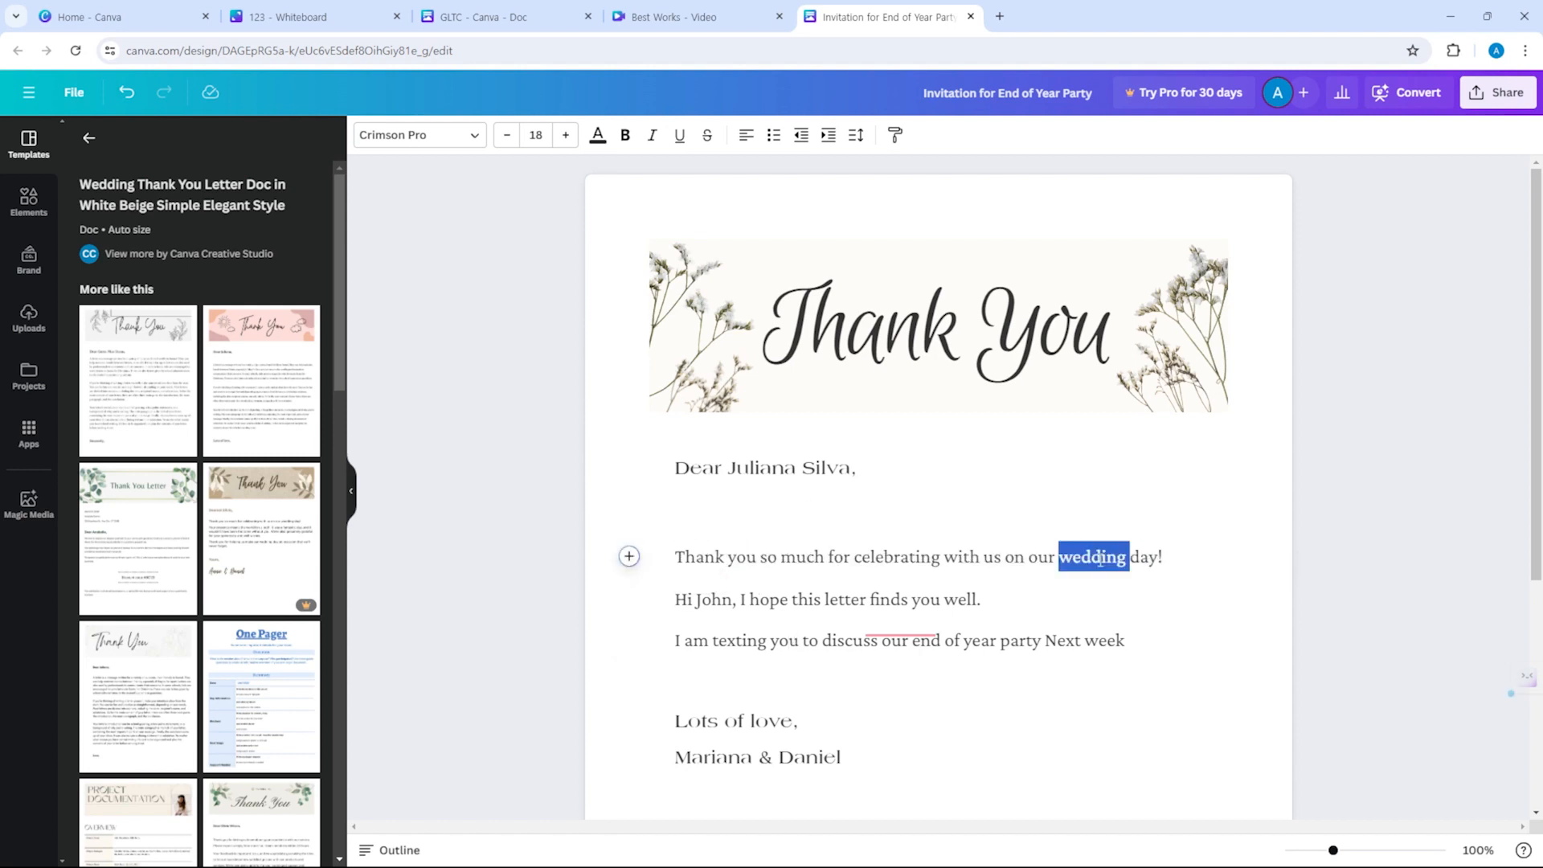
text(Party)
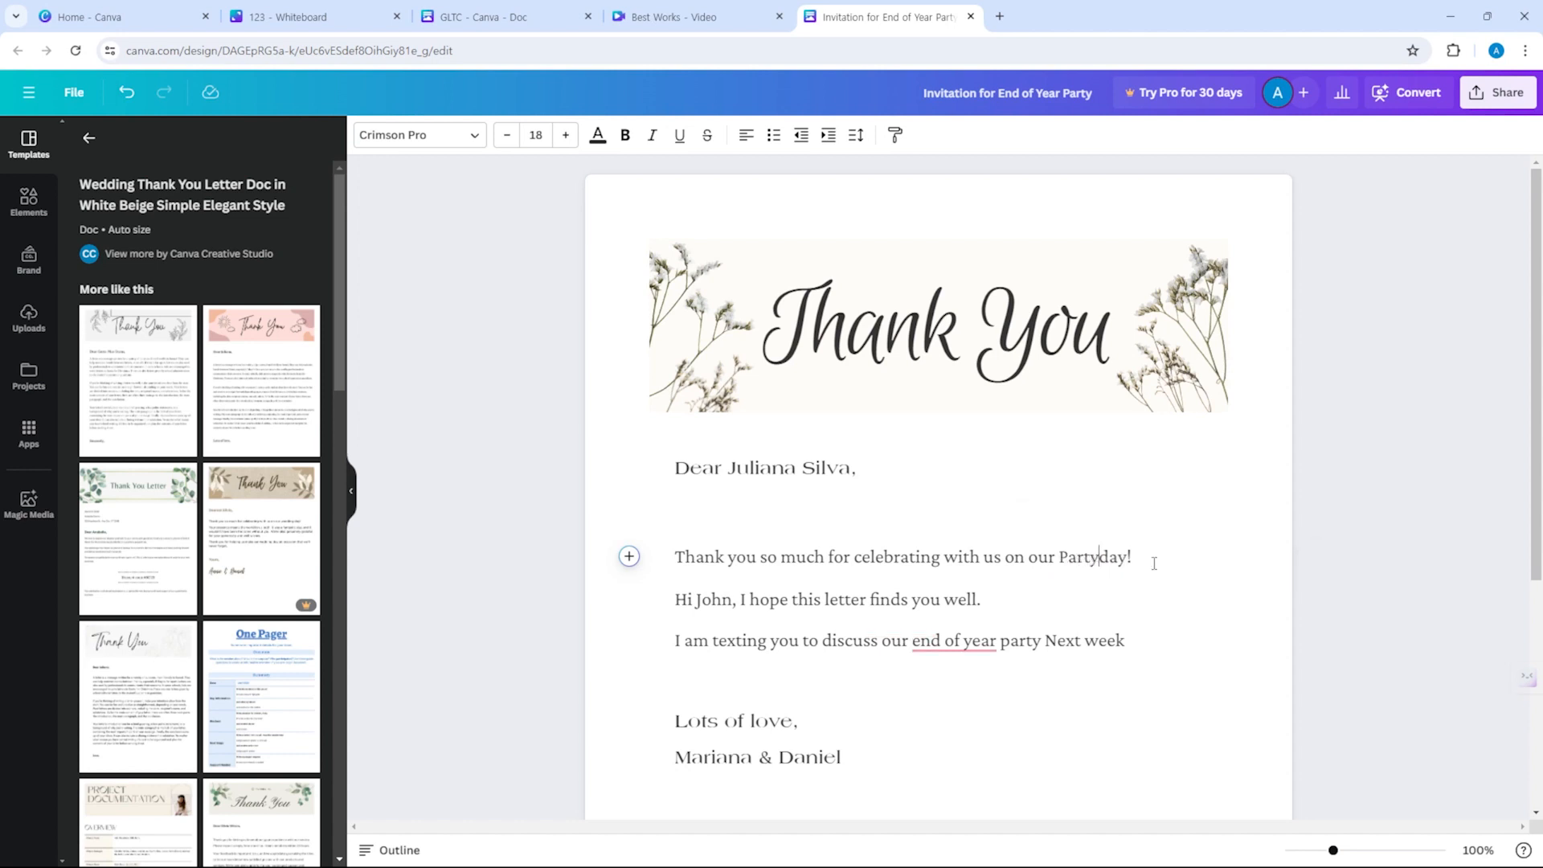
Replace the recipient's name in the greeting with "school friends" and the names in the signature with "GLTC Cadets".
drag(727, 481, 862, 485)
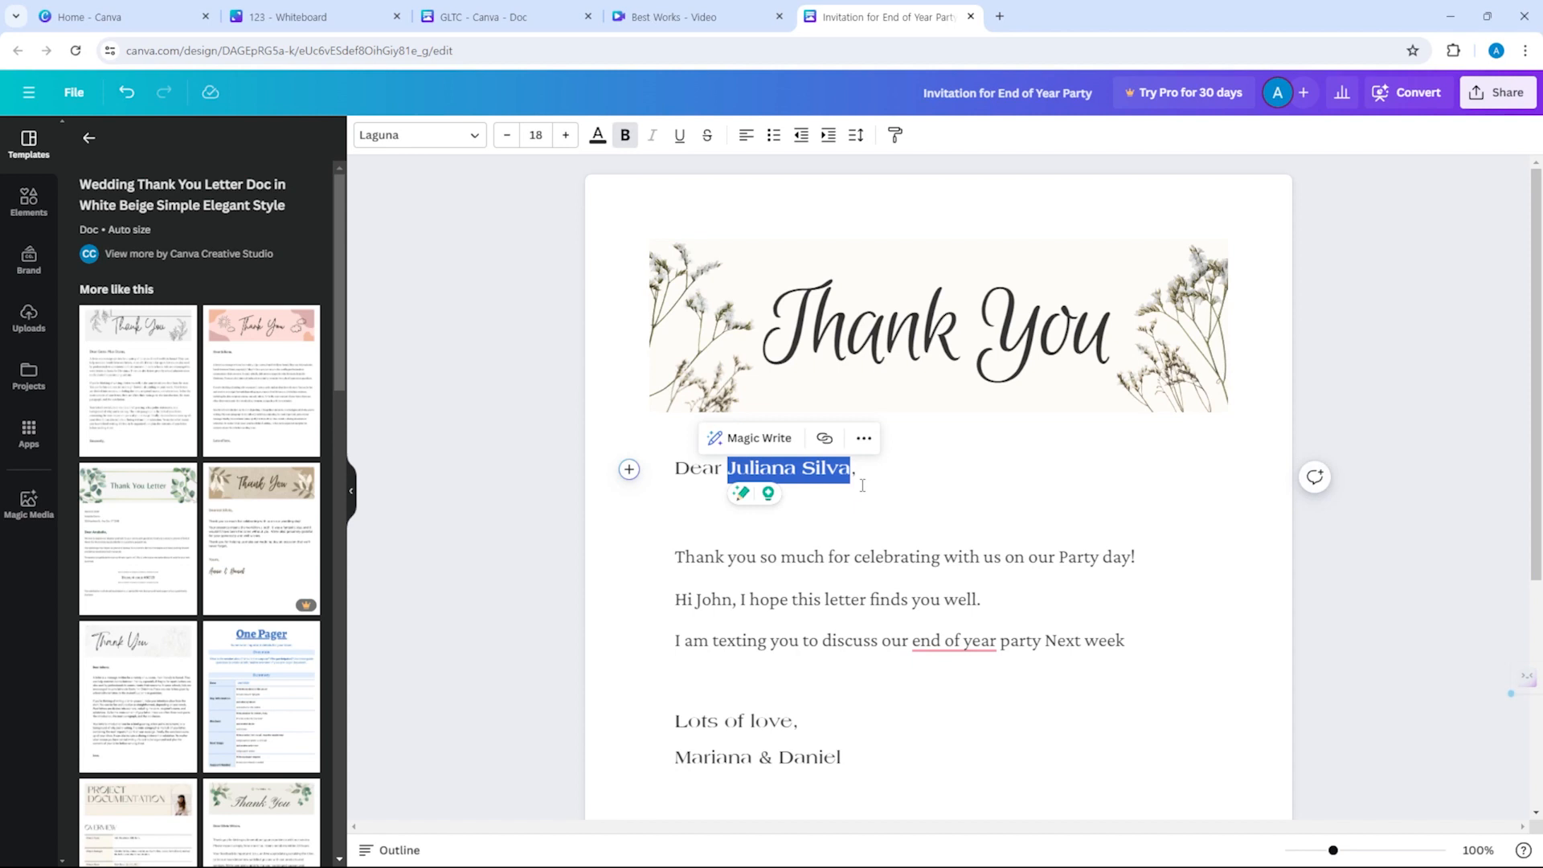
text(school friends,)
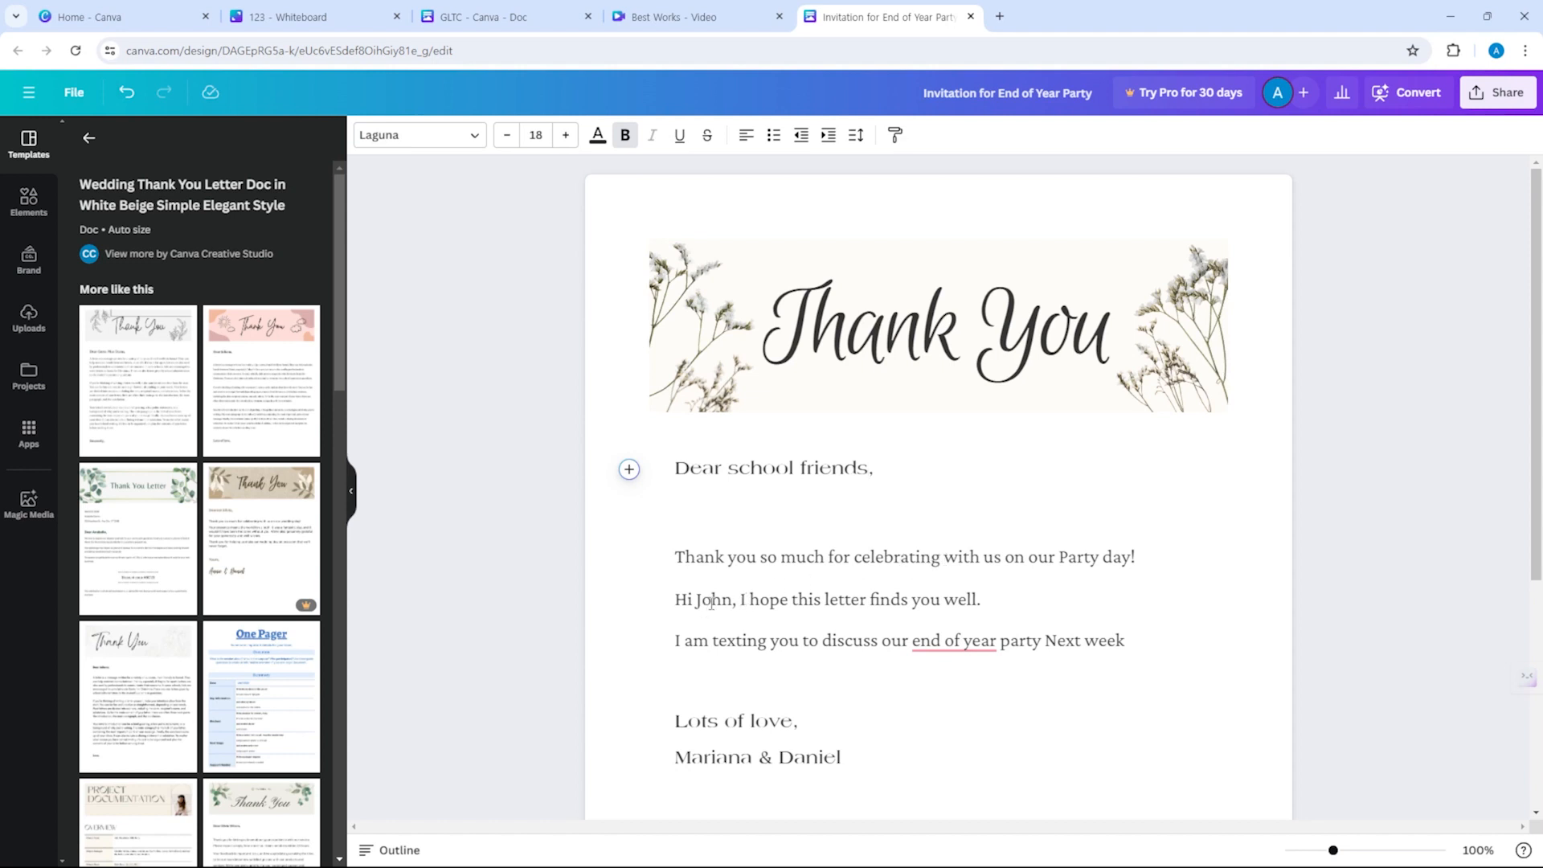
drag(689, 732, 760, 732)
drag(676, 757, 866, 756)
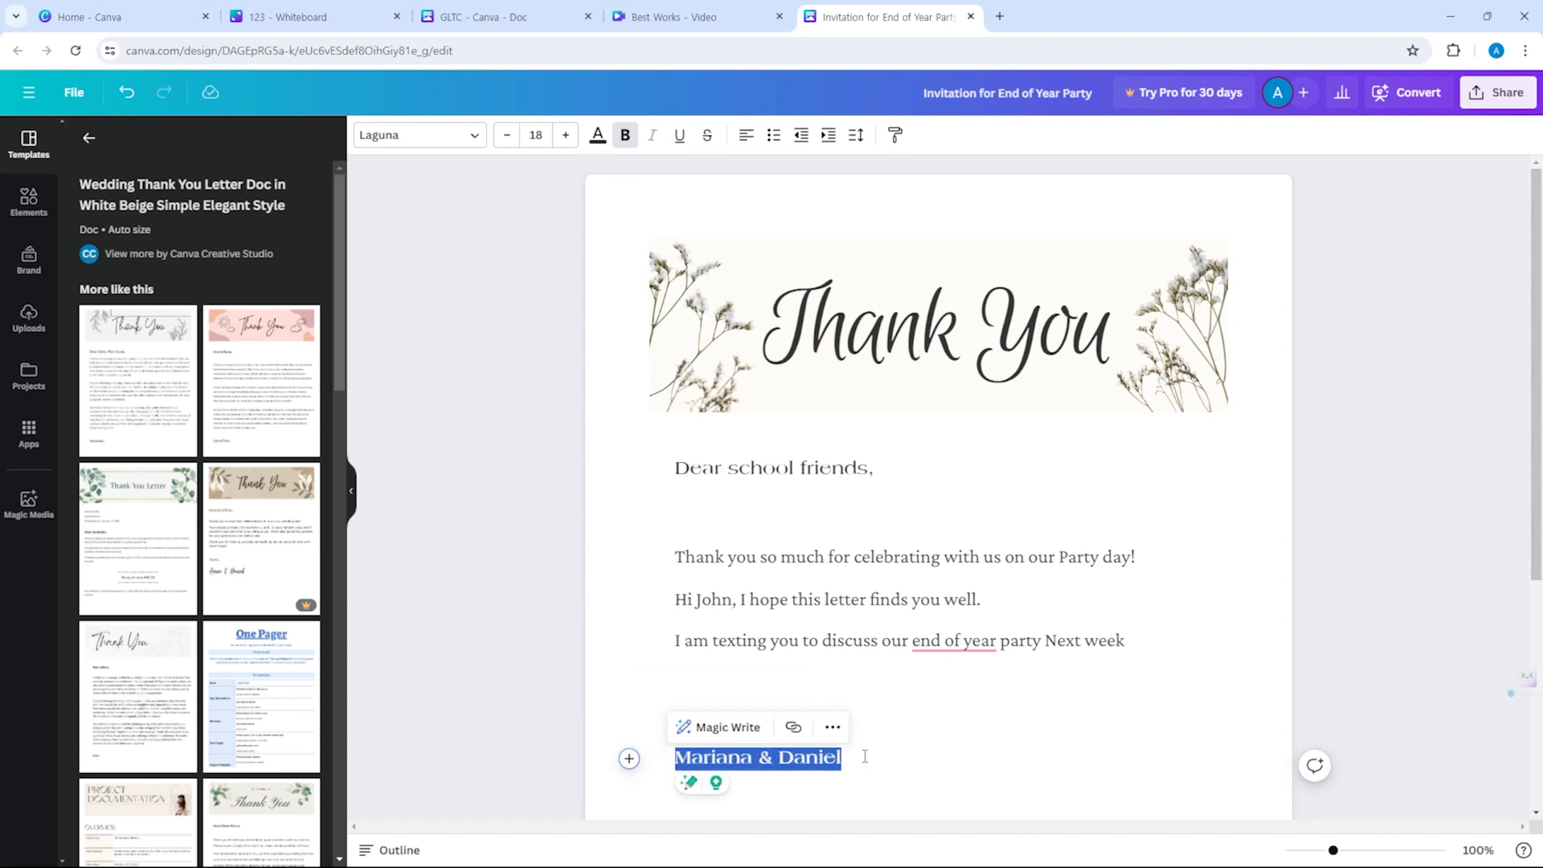
text(GLTC Cadets)
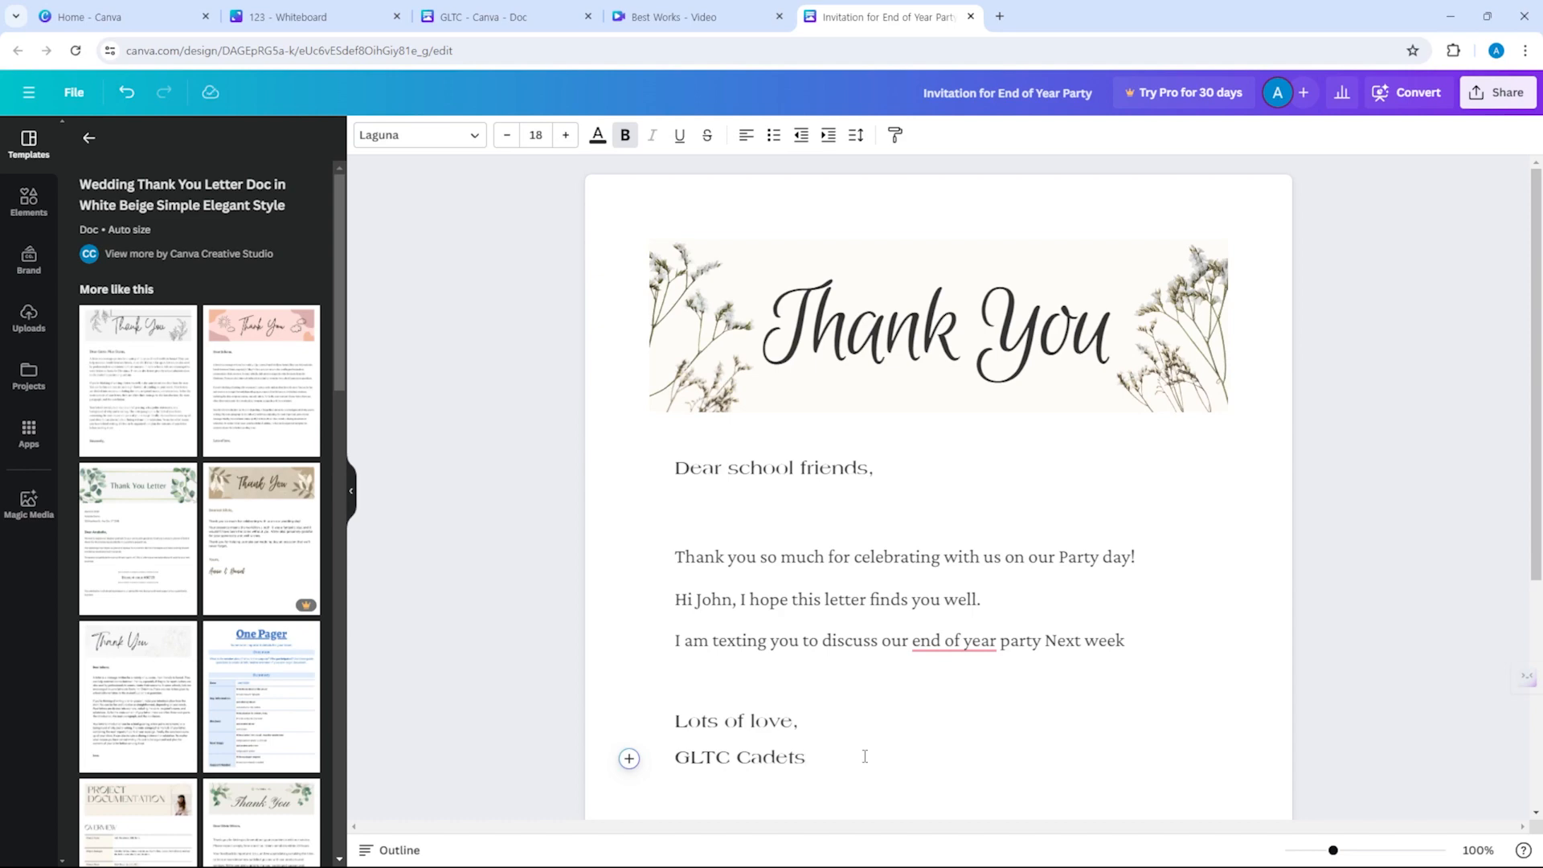
Change the header banner's "Thank You" text to "Inviting" and save the banner.
scroll(1064, 520, down, 1)
scroll(1064, 520, up, 1)
click(928, 314)
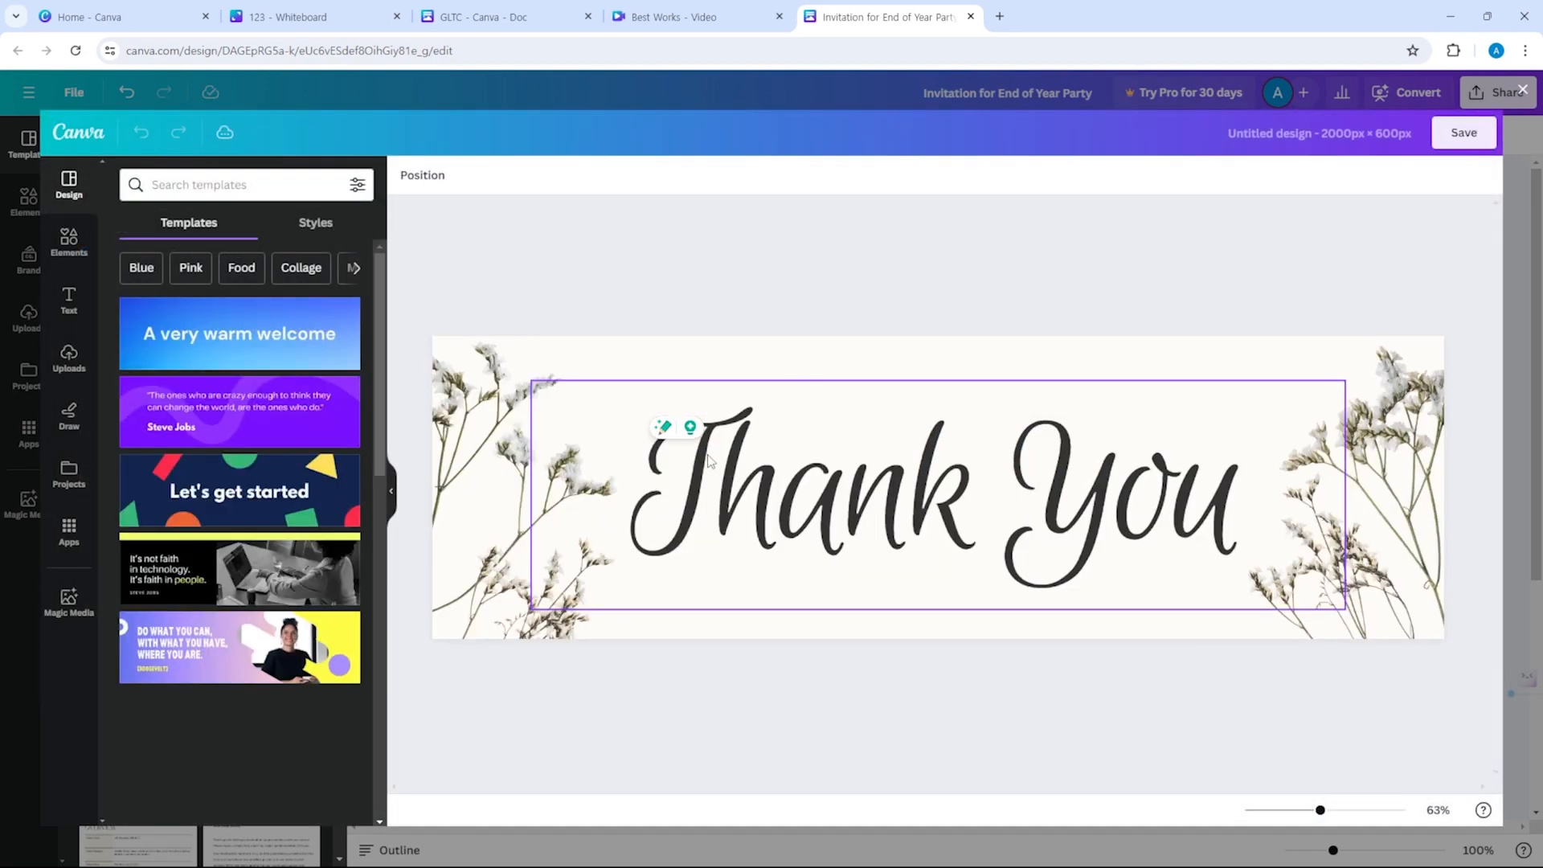
double_click(708, 454)
text(Invi)
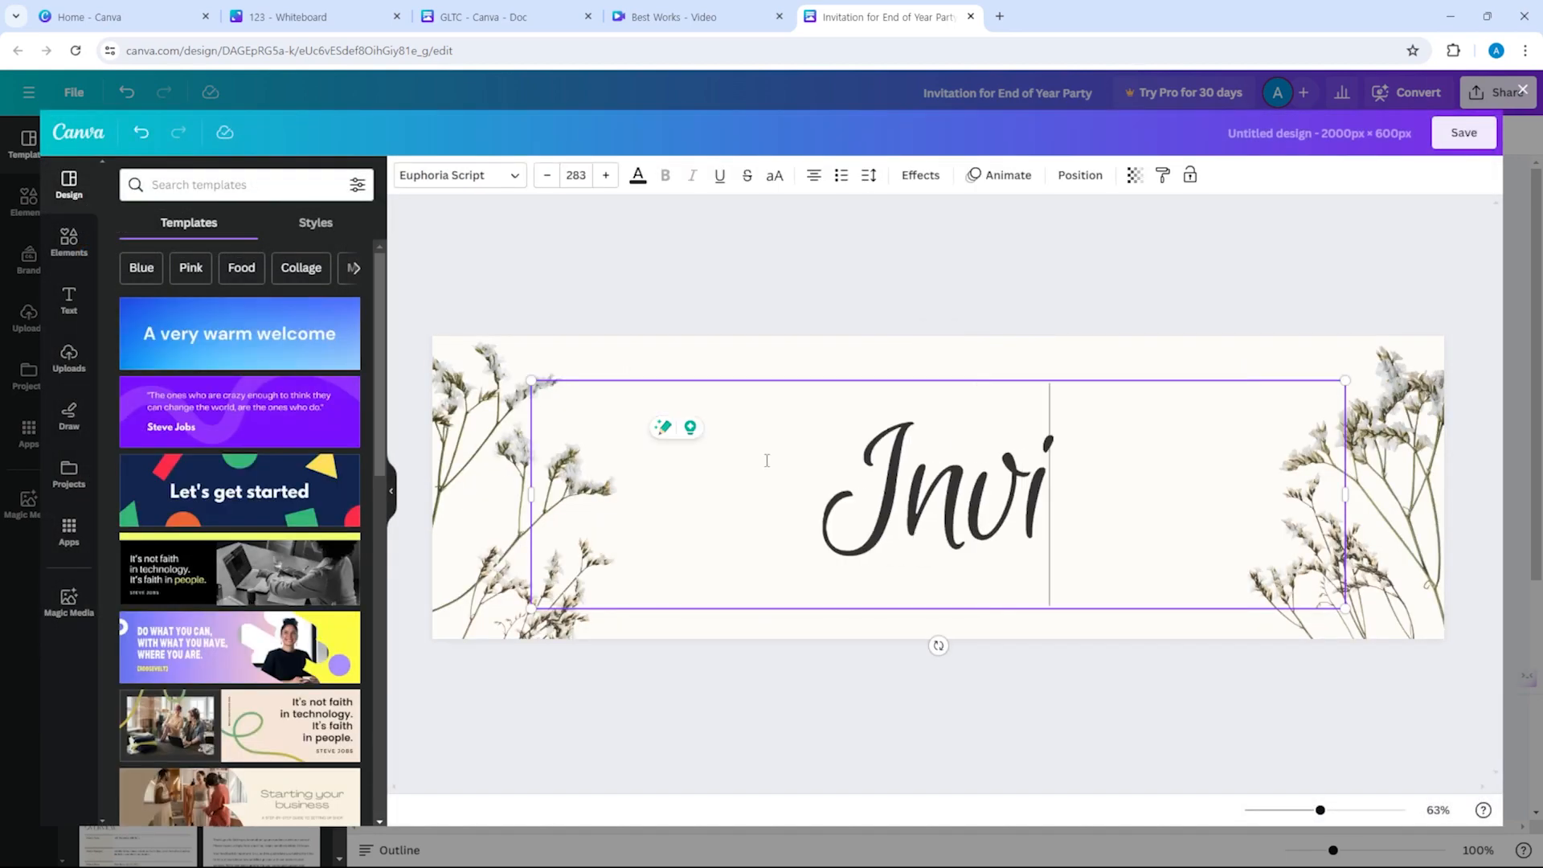
text(ting)
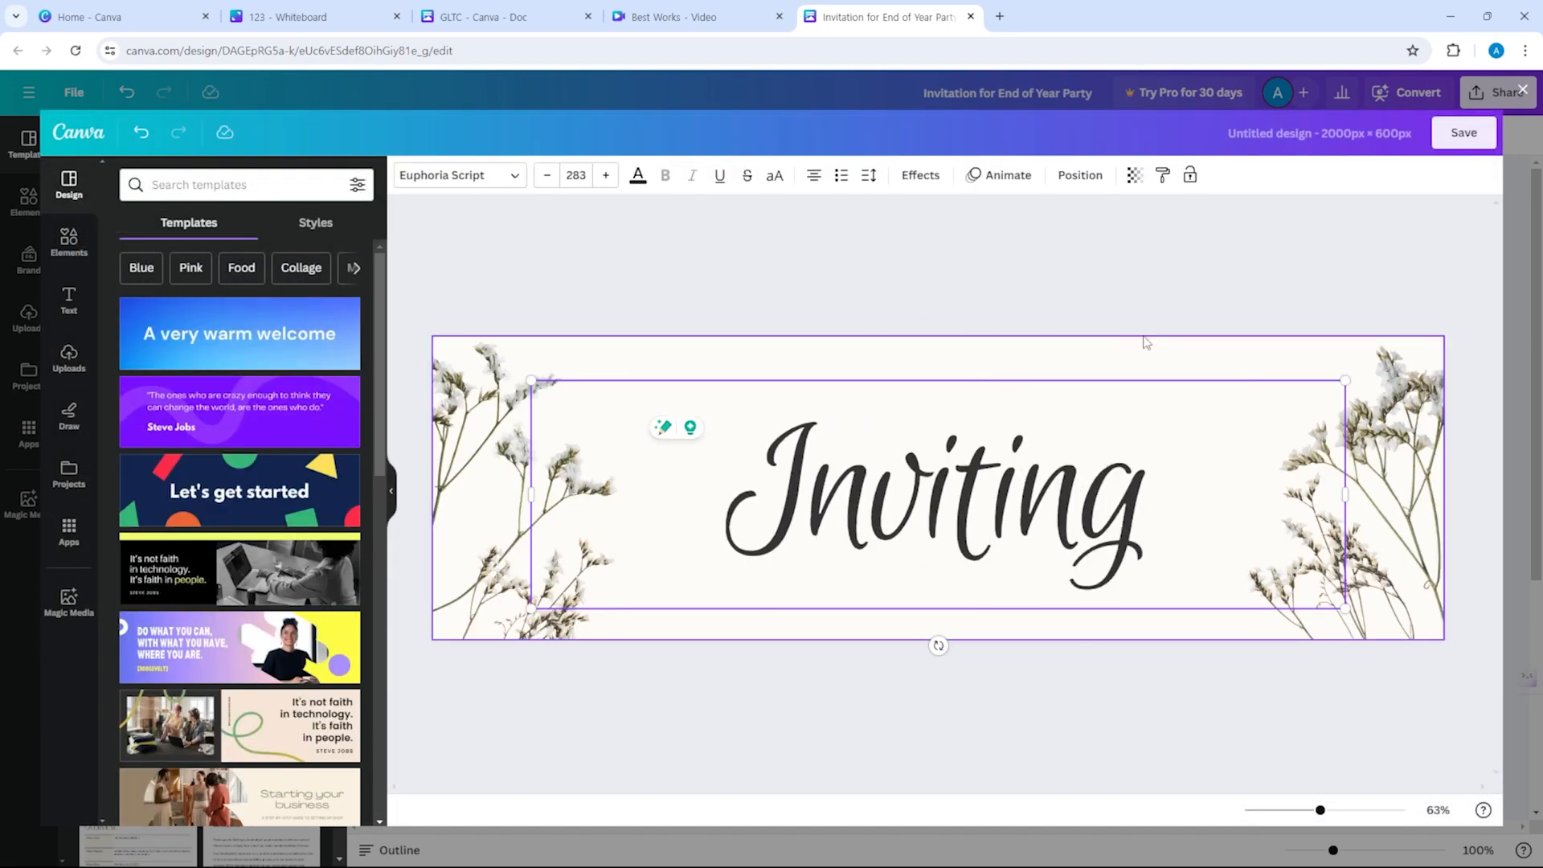
click(1463, 133)
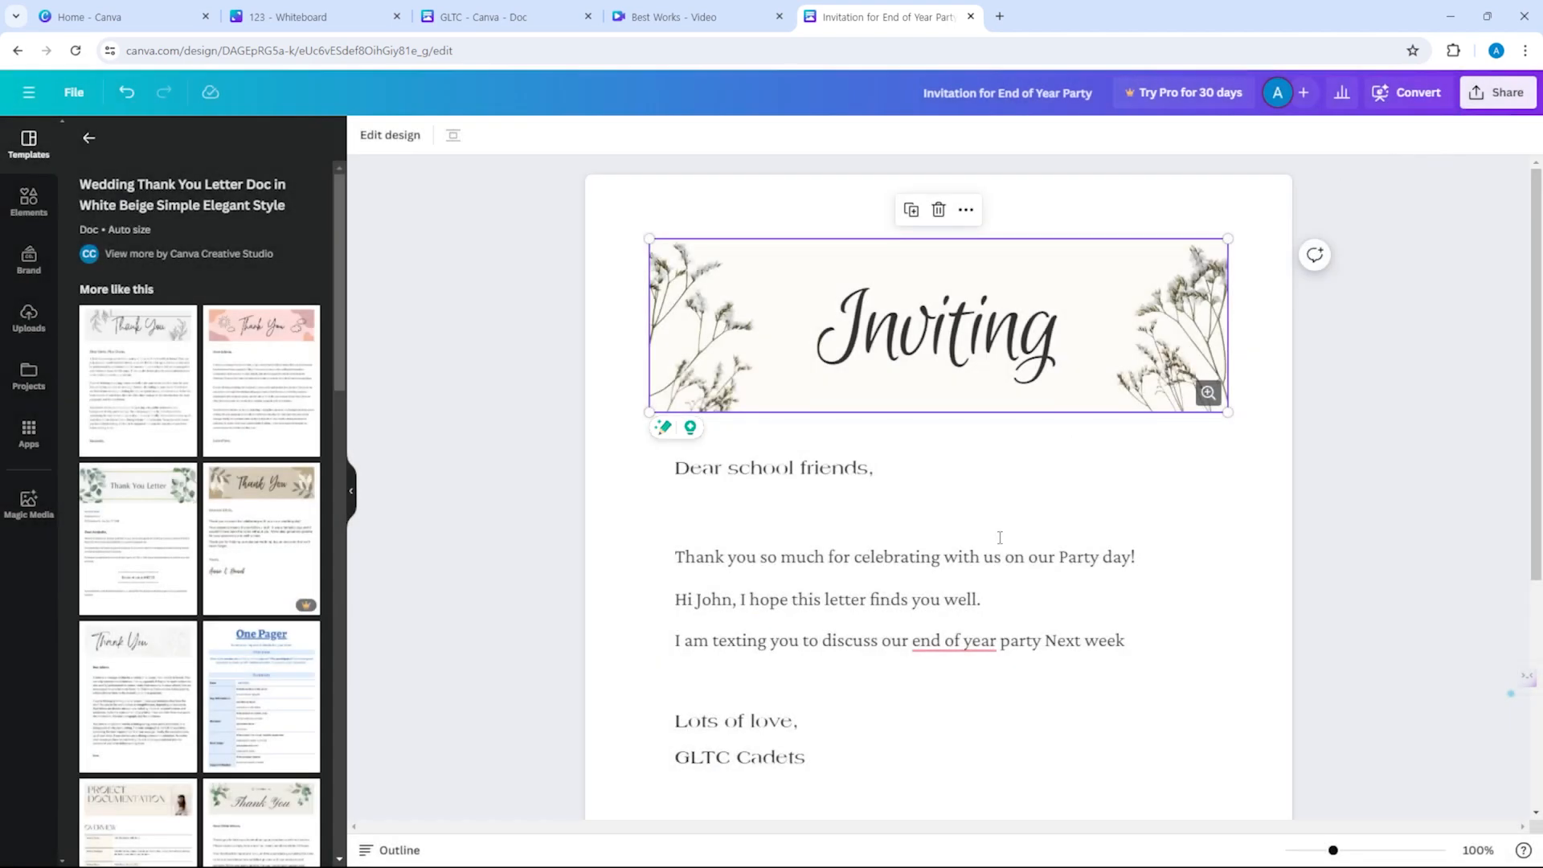
Insert the graduation photo of a person in a black cap seen from behind below the signature.
click(857, 496)
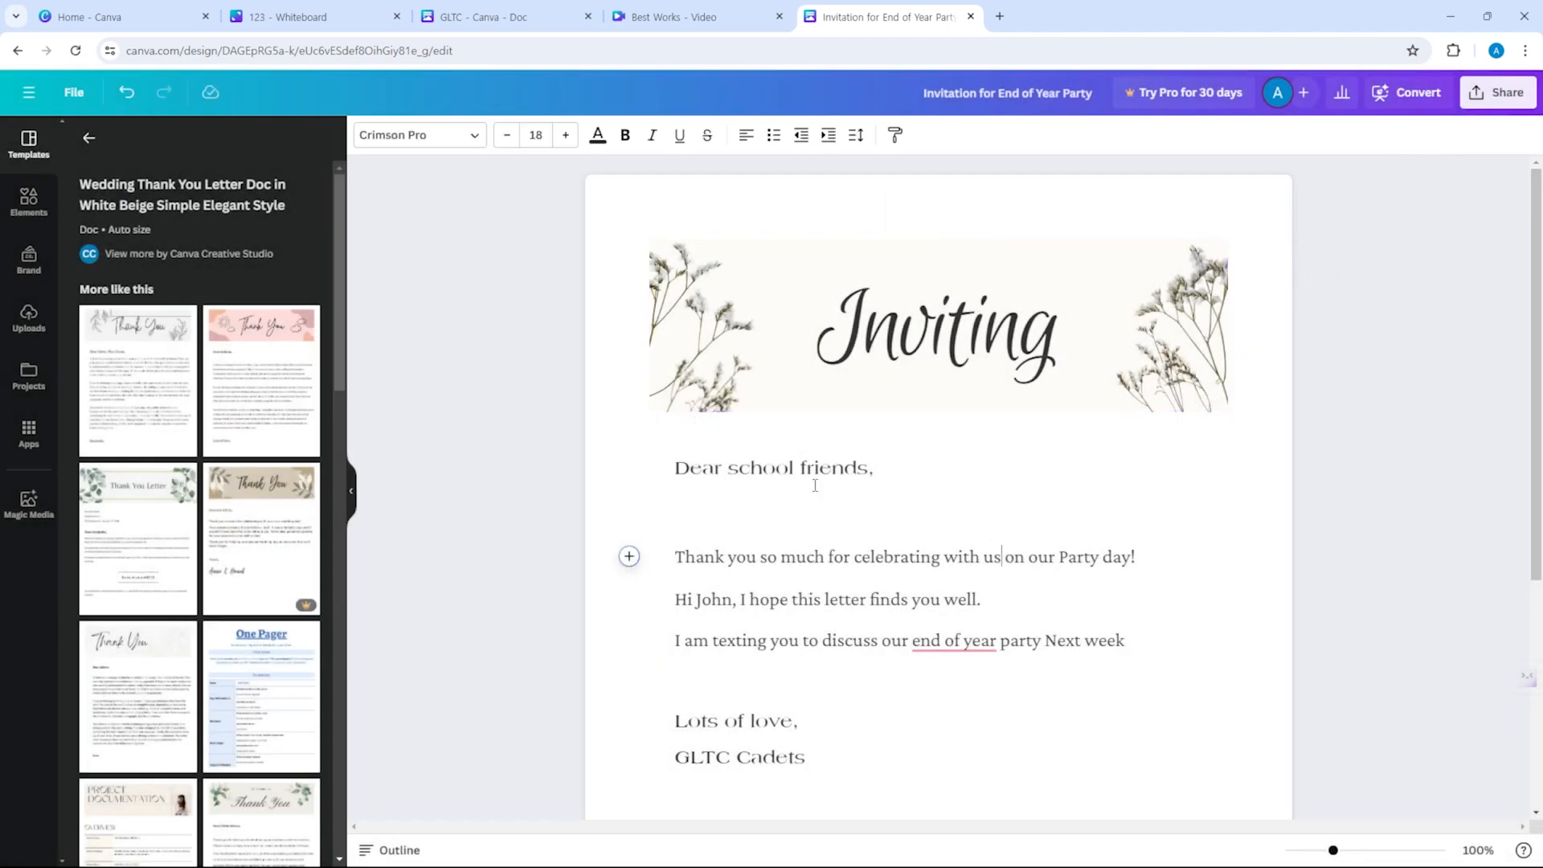
scroll(803, 536, down, 4)
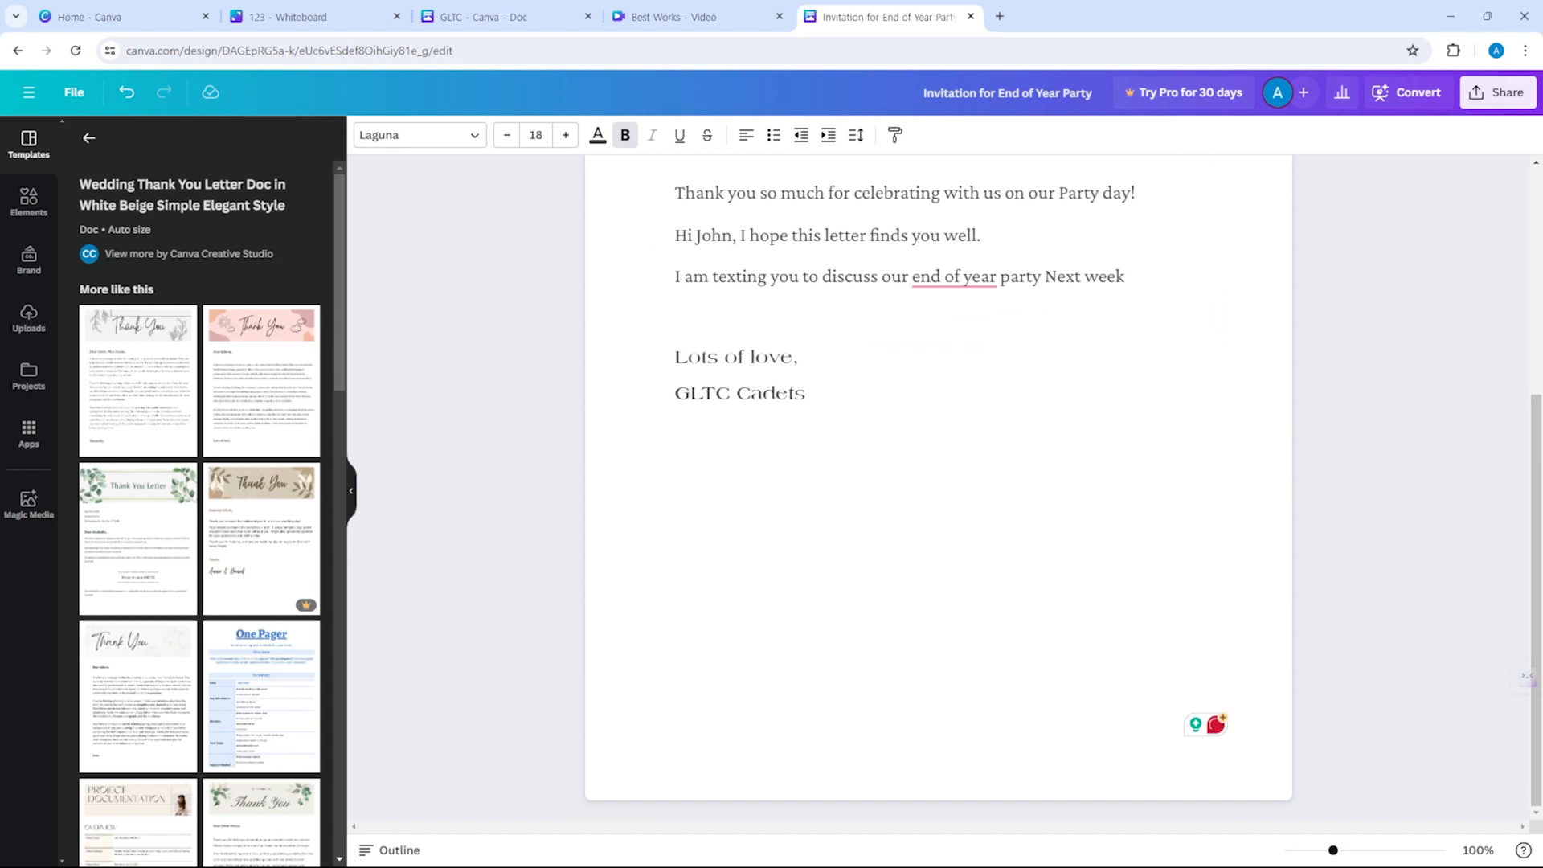
click(28, 259)
click(28, 201)
scroll(229, 344, down, 5)
scroll(165, 610, up, 5)
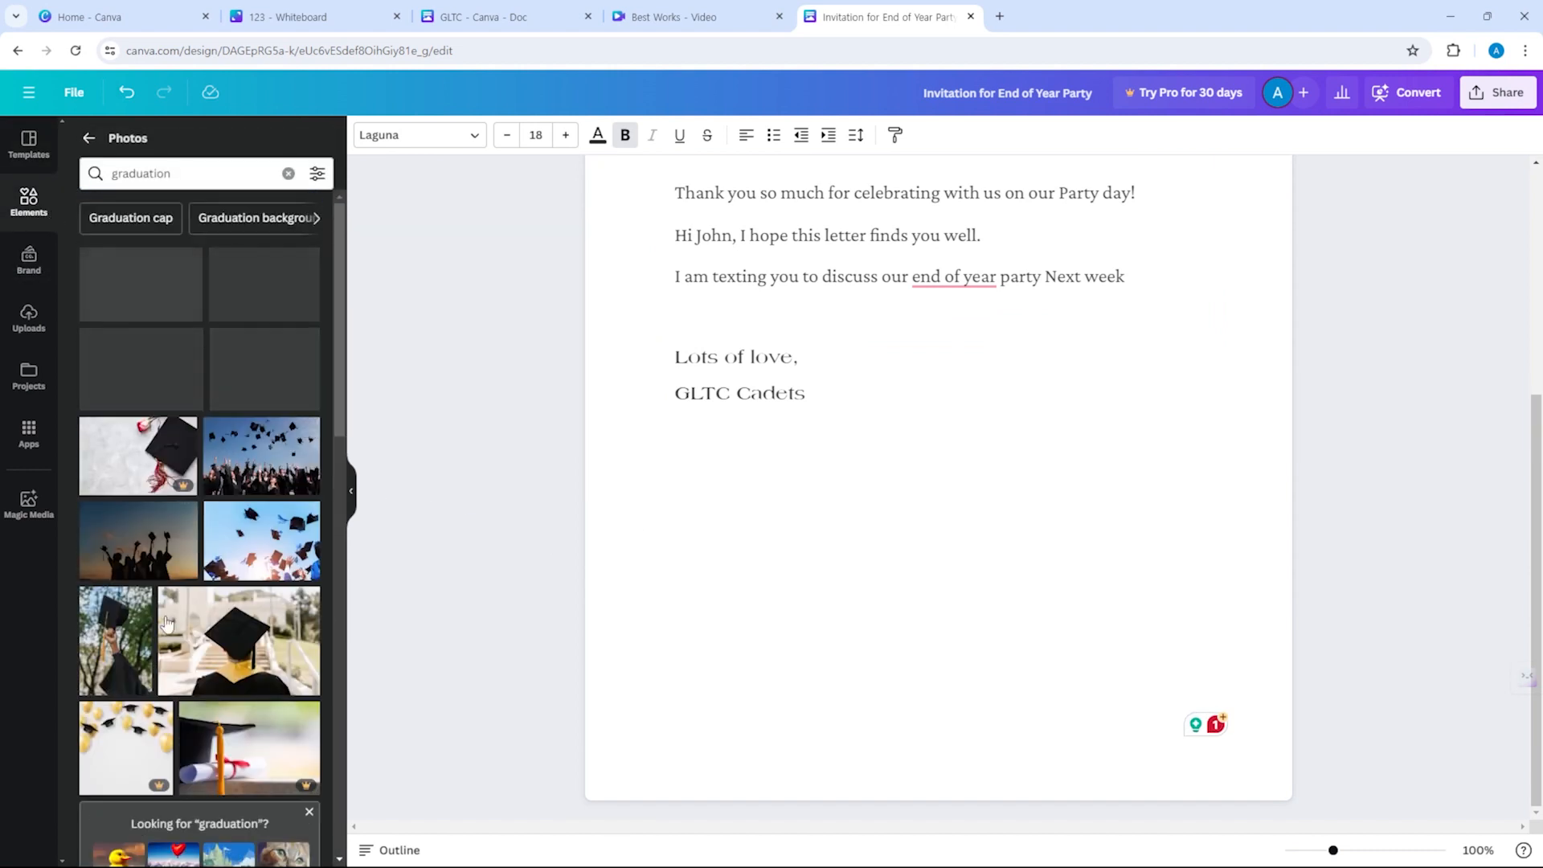
drag(165, 610, 866, 481)
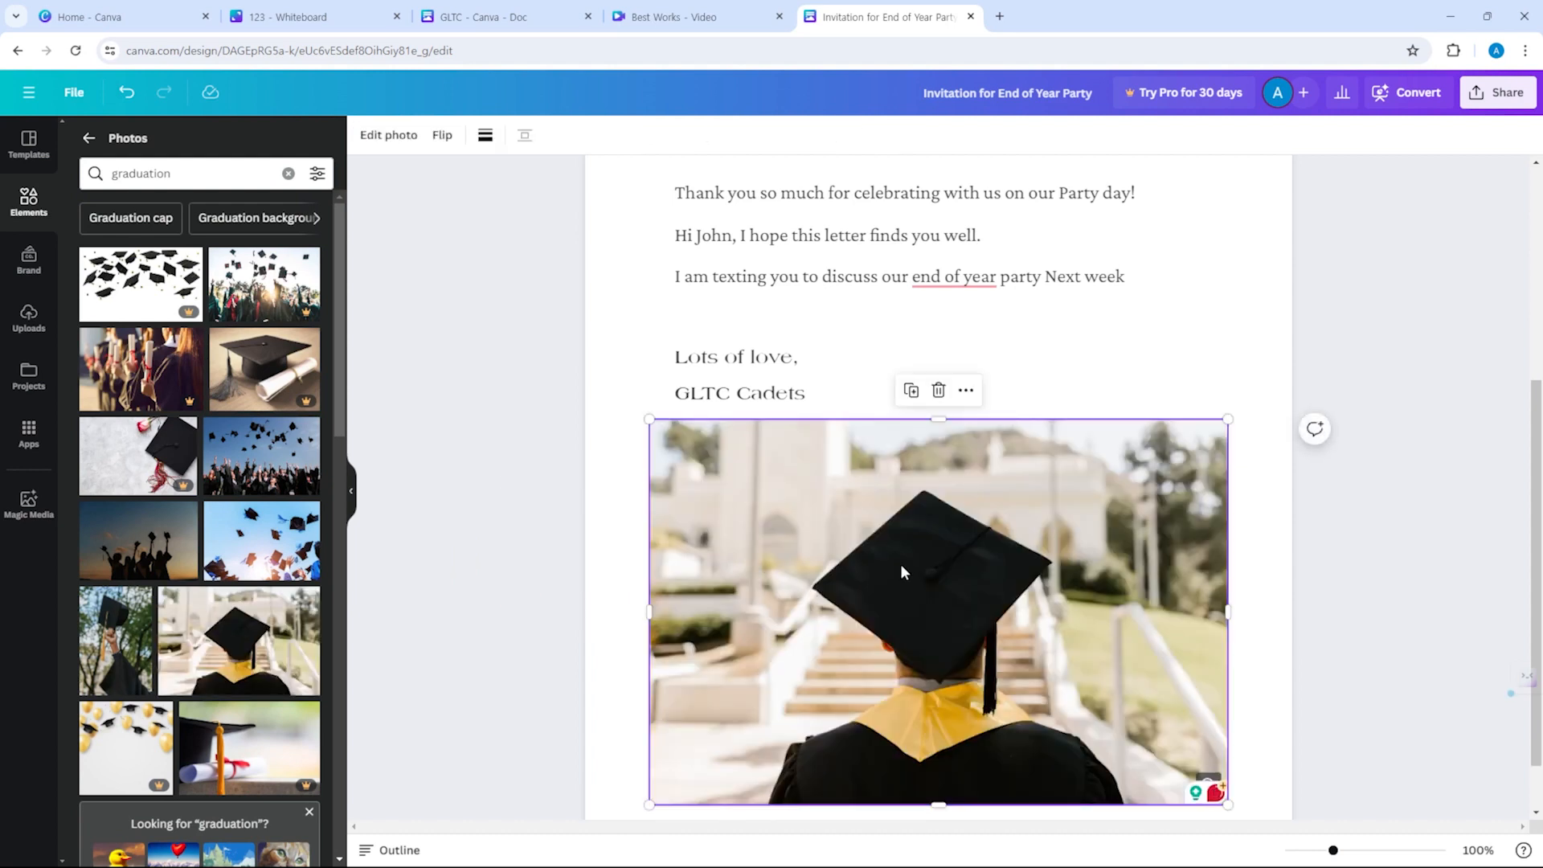
Expand the graduation photo to full width and make it taller by extending its lower edge.
click(959, 392)
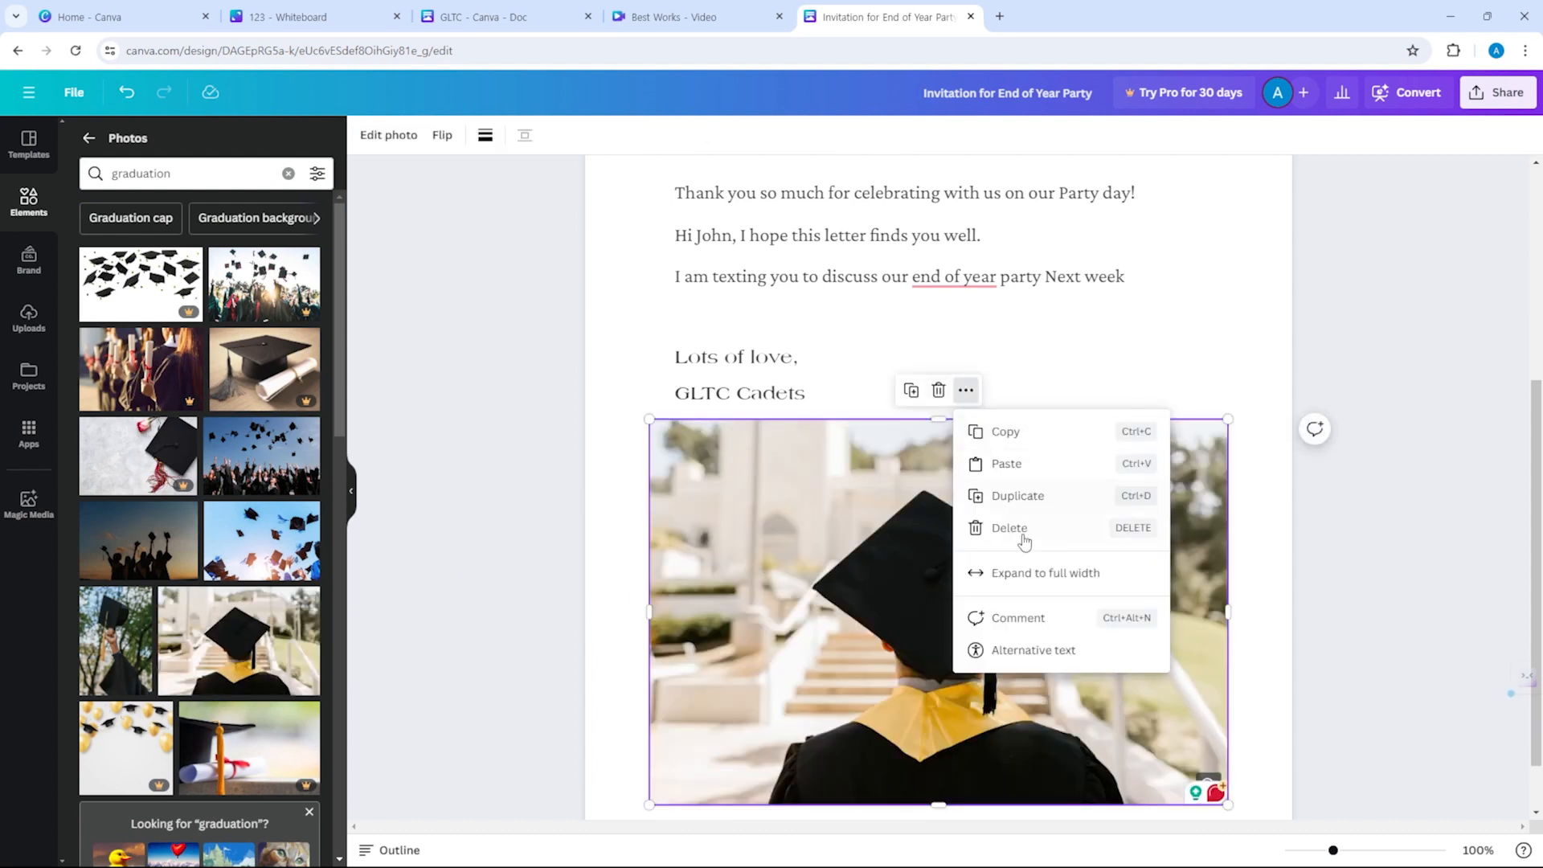
click(1045, 573)
scroll(964, 578, down, 2)
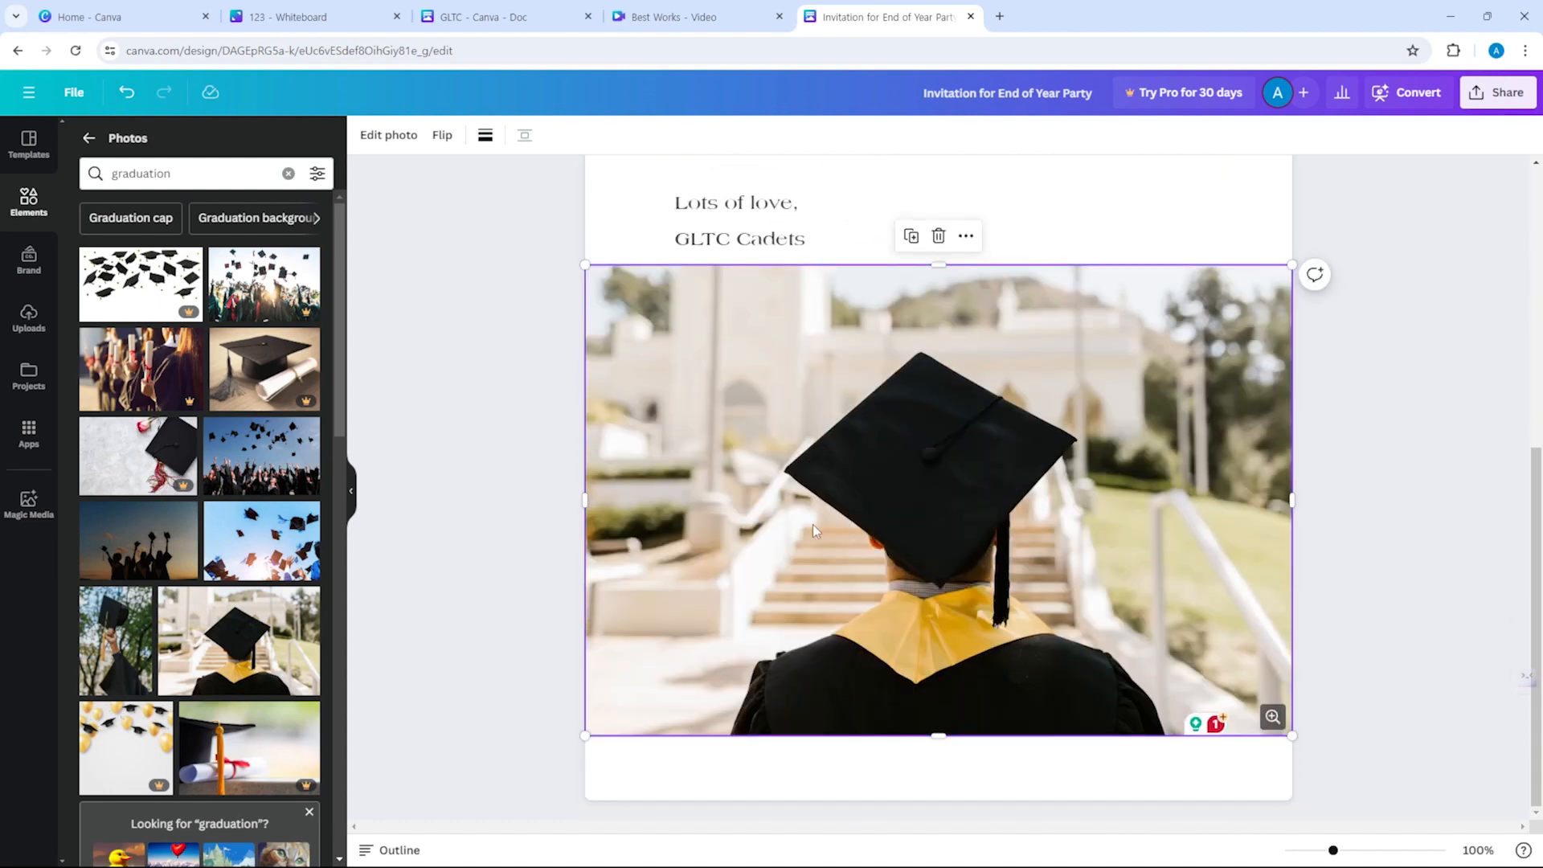
drag(997, 706, 943, 824)
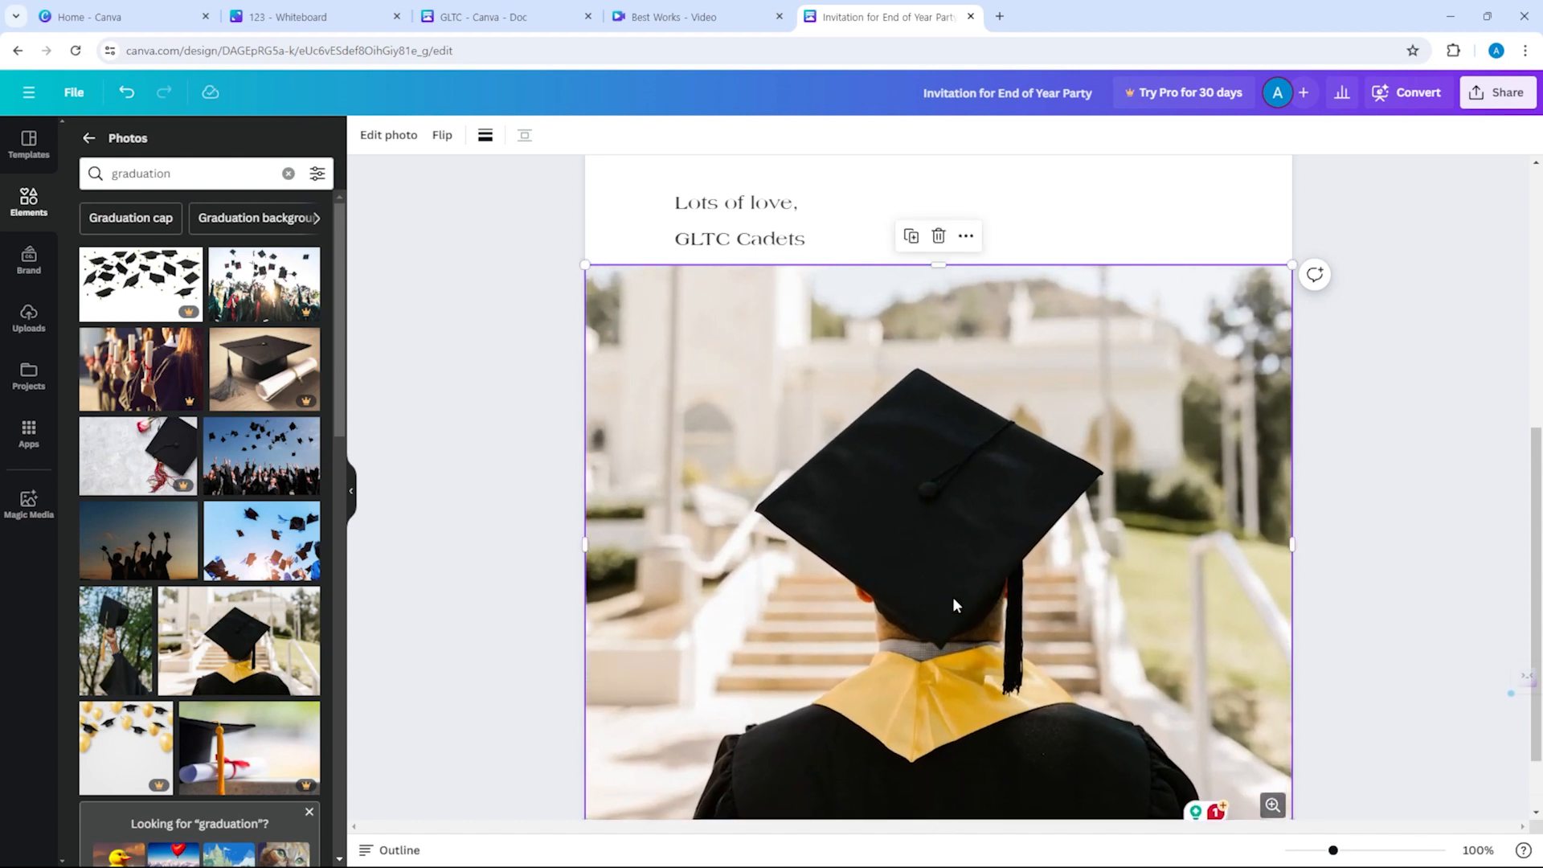
Duplicate the enlarged graduation photo and undo the duplicates.
click(909, 240)
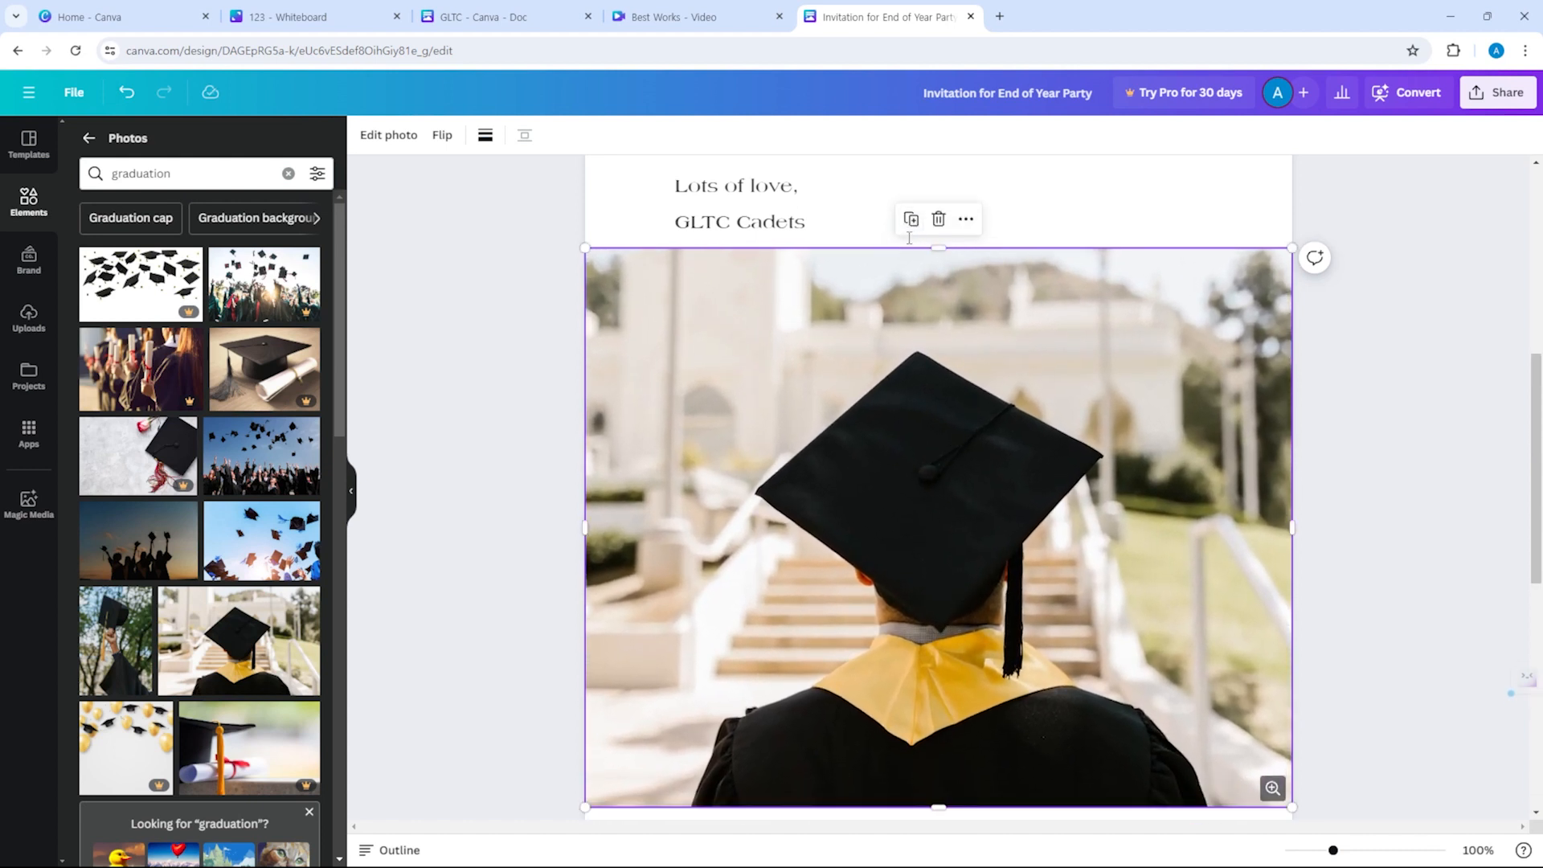
click(912, 226)
click(912, 226)
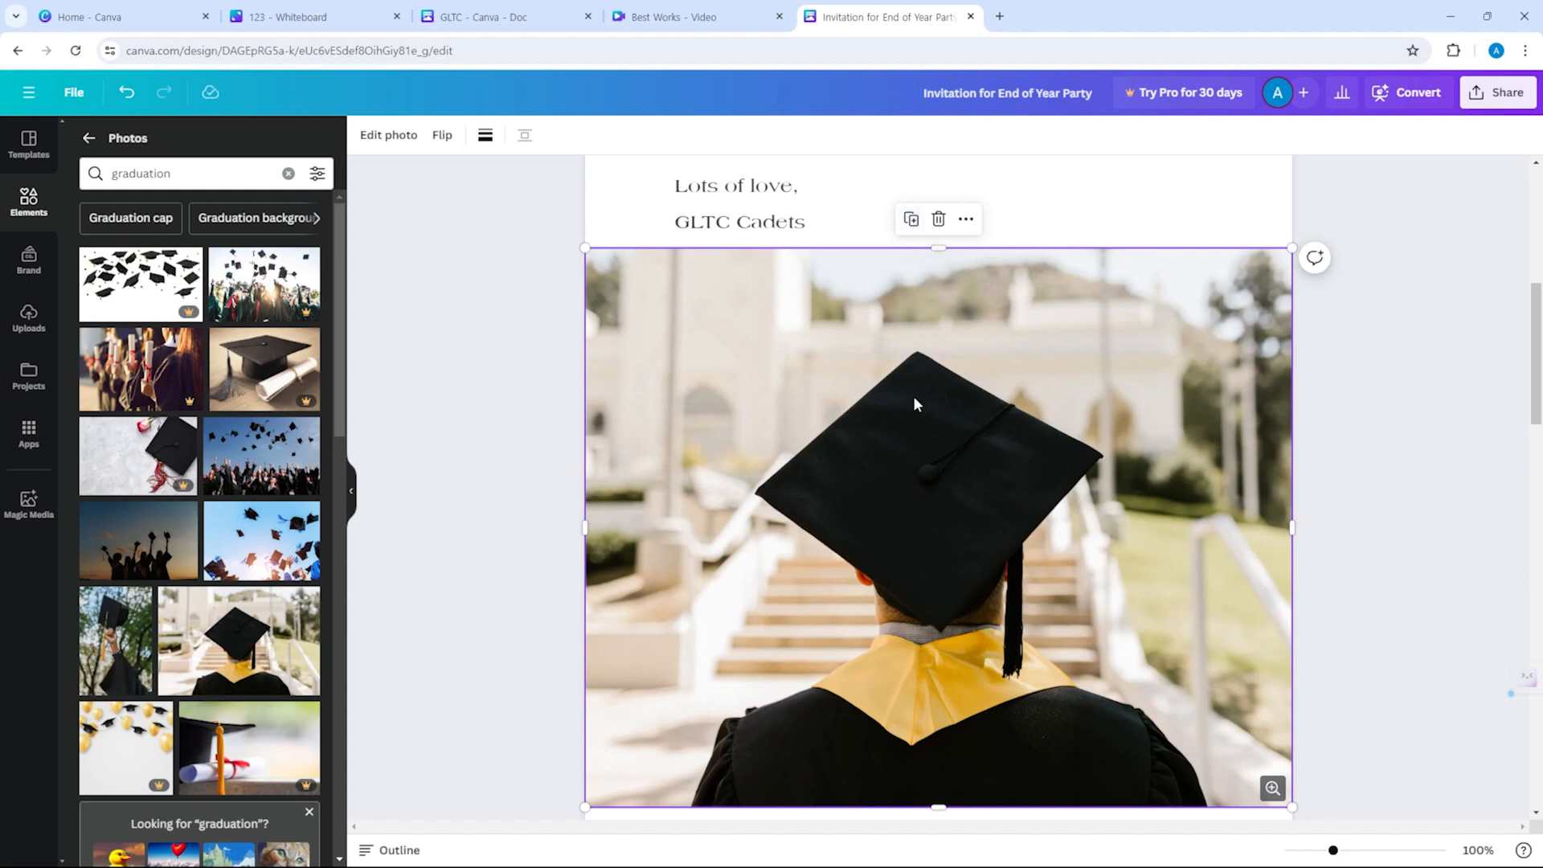
key(ctrl+z)
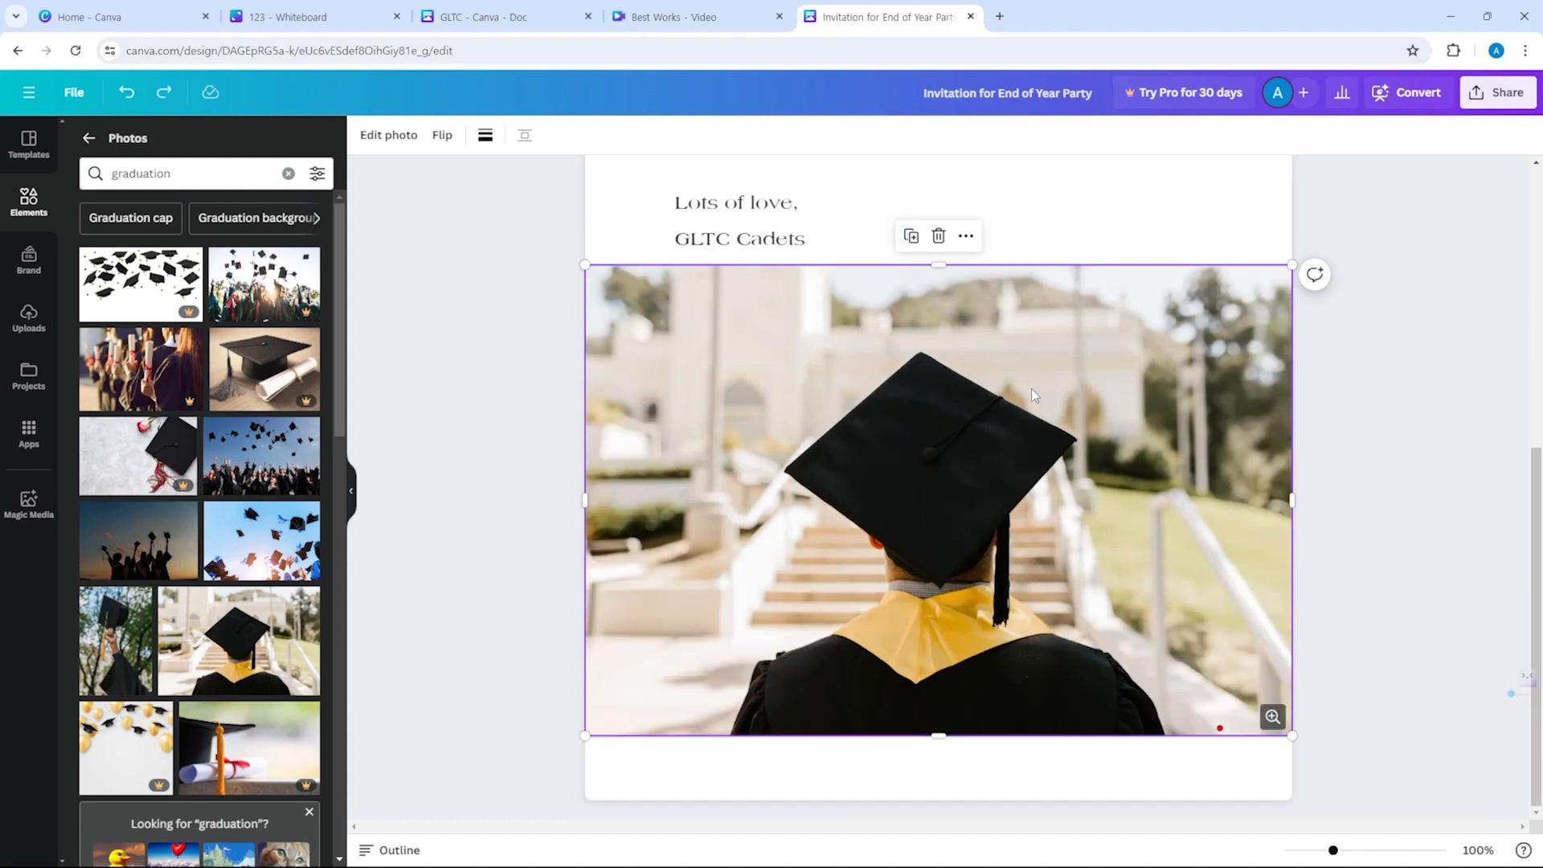
key(ctrl+z)
Look through the graduation photo's editing effects and crop options, and accept the Freeform crop.
scroll(960, 383, up, 5)
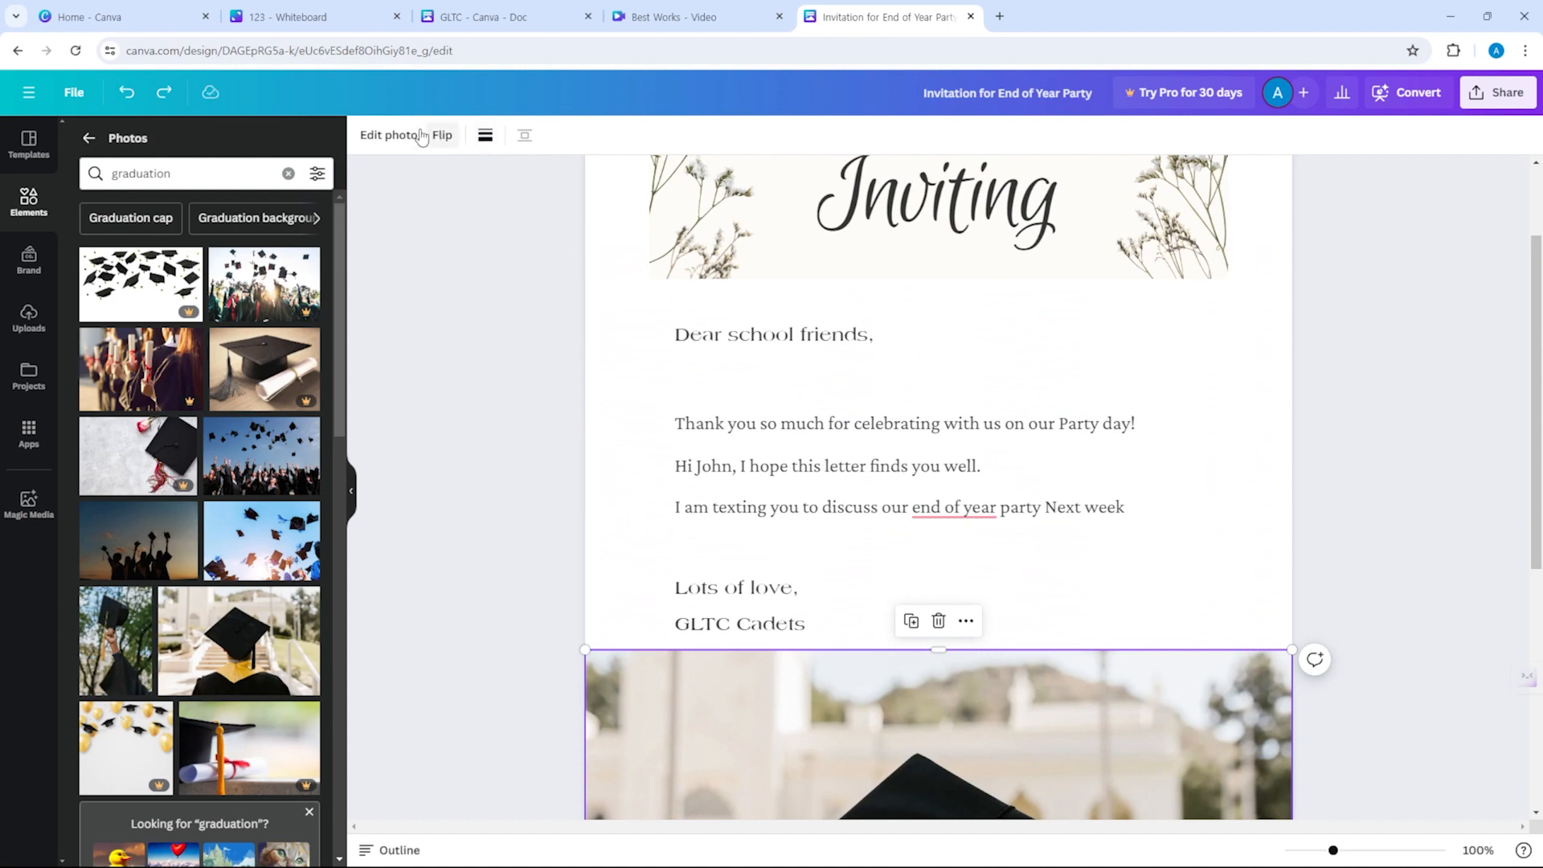
click(388, 135)
scroll(827, 299, down, 1)
scroll(797, 305, down, 5)
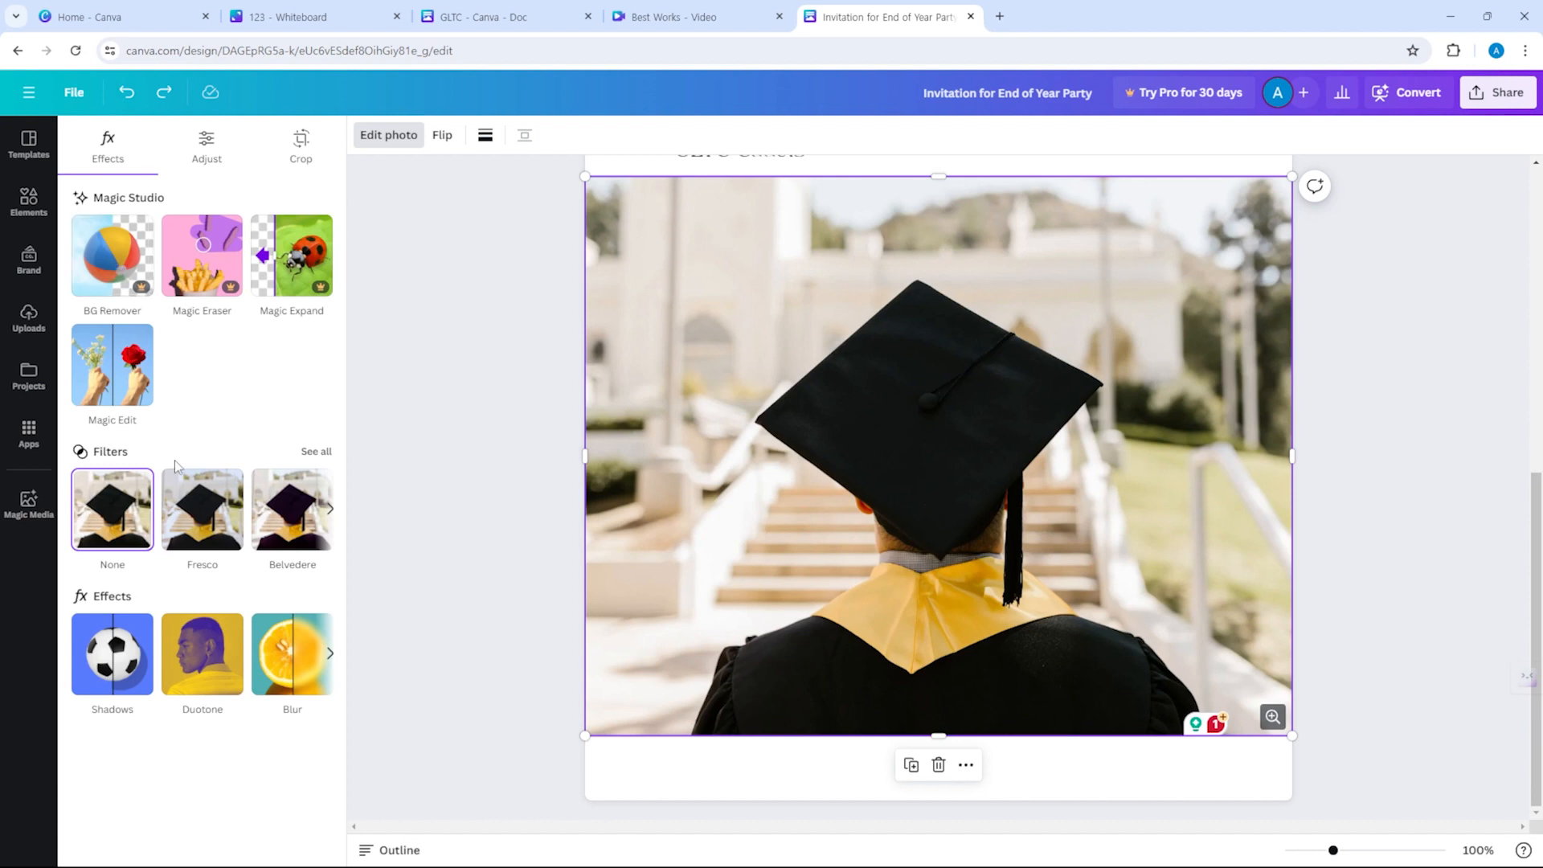
click(302, 157)
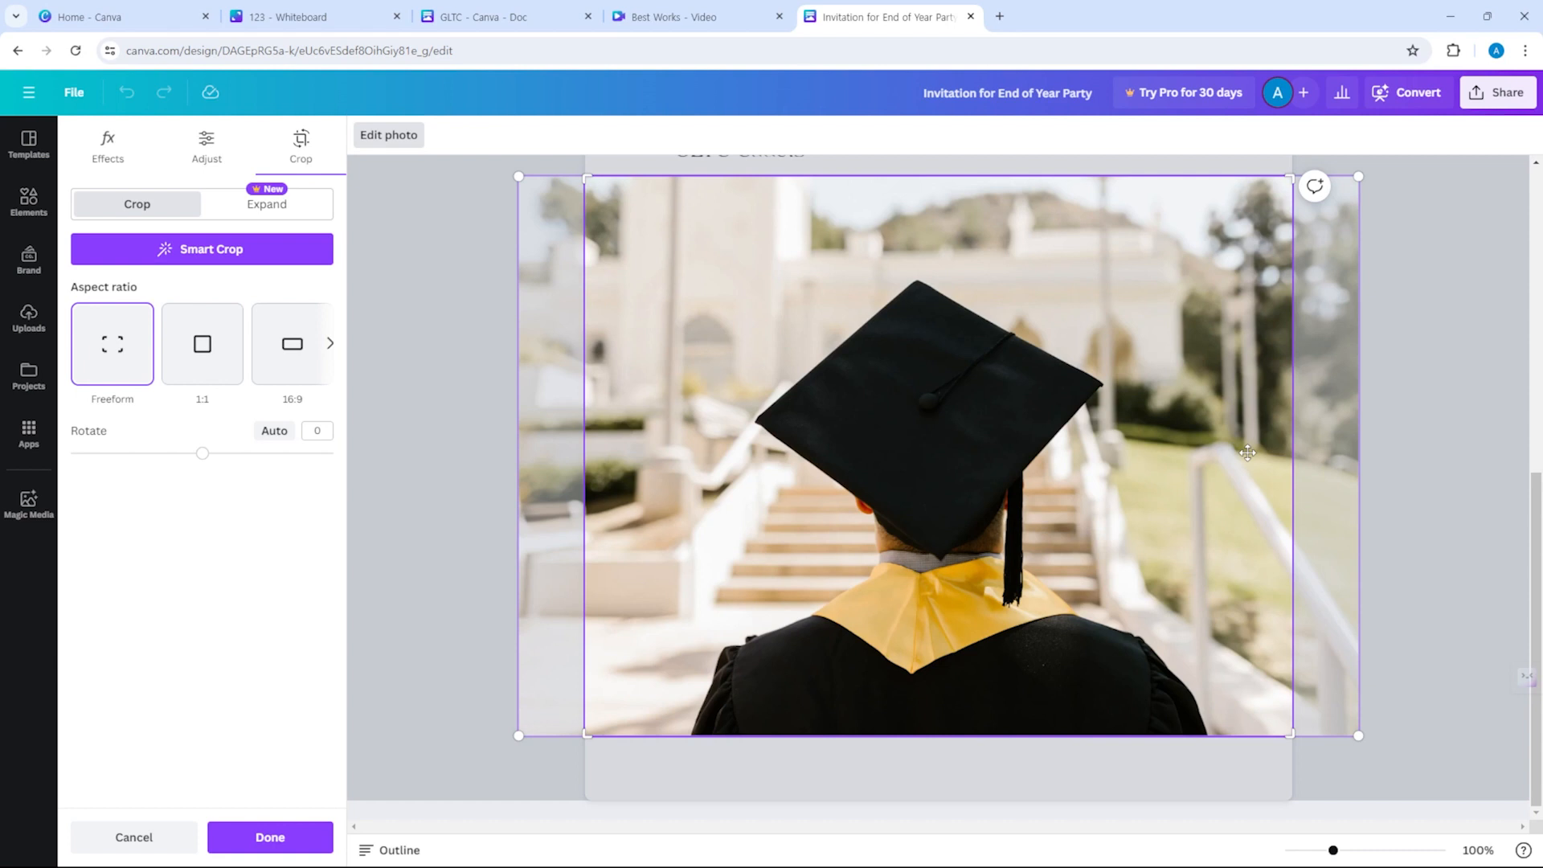
click(273, 836)
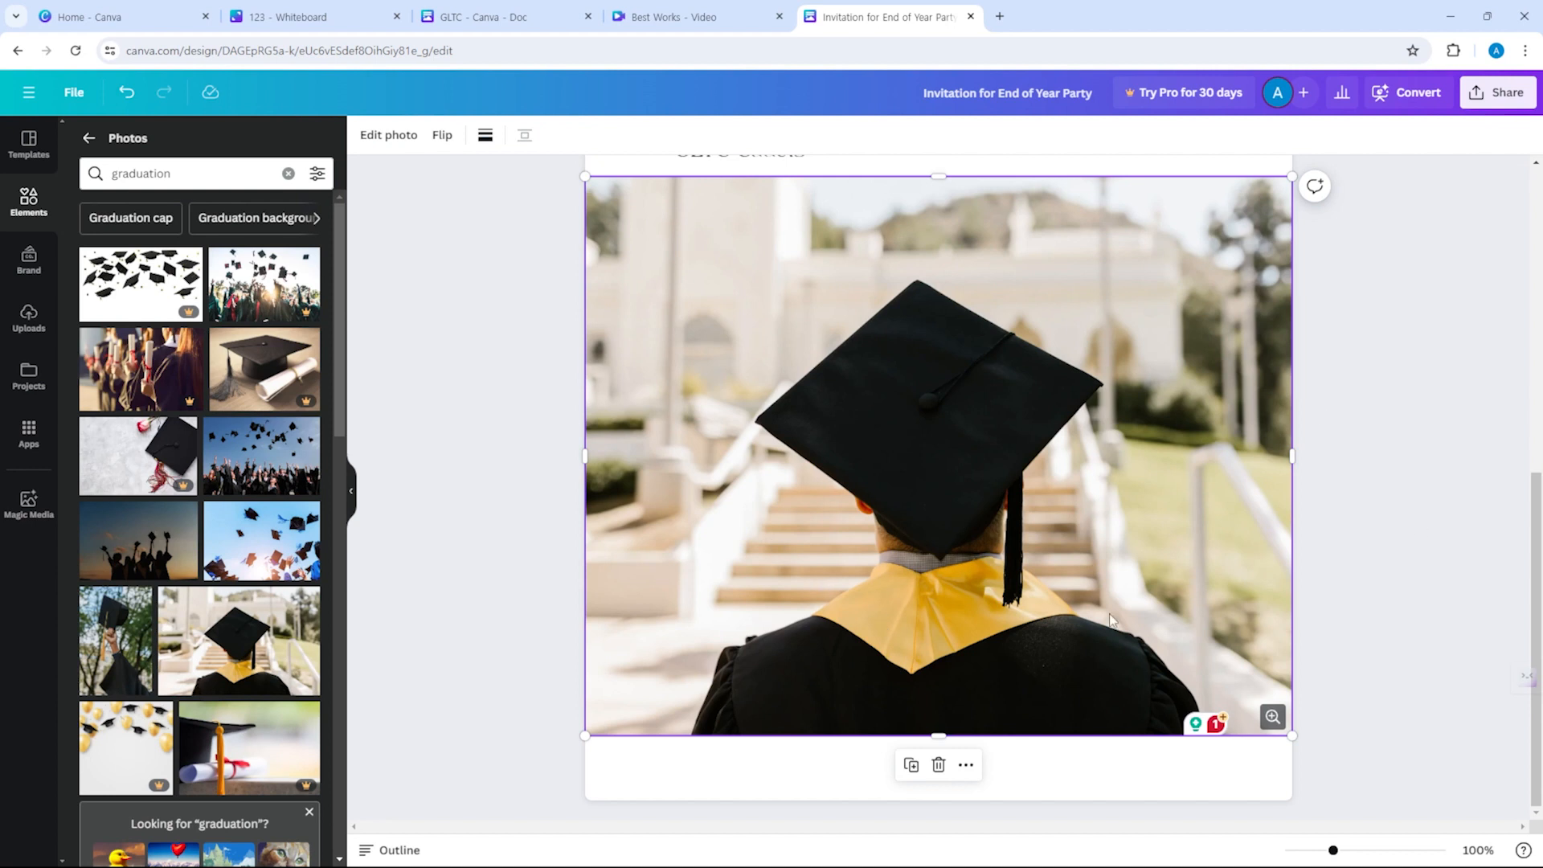
Try the Chroma filter from the Vivid group on the graduation photo and browse the other filter groups.
click(411, 138)
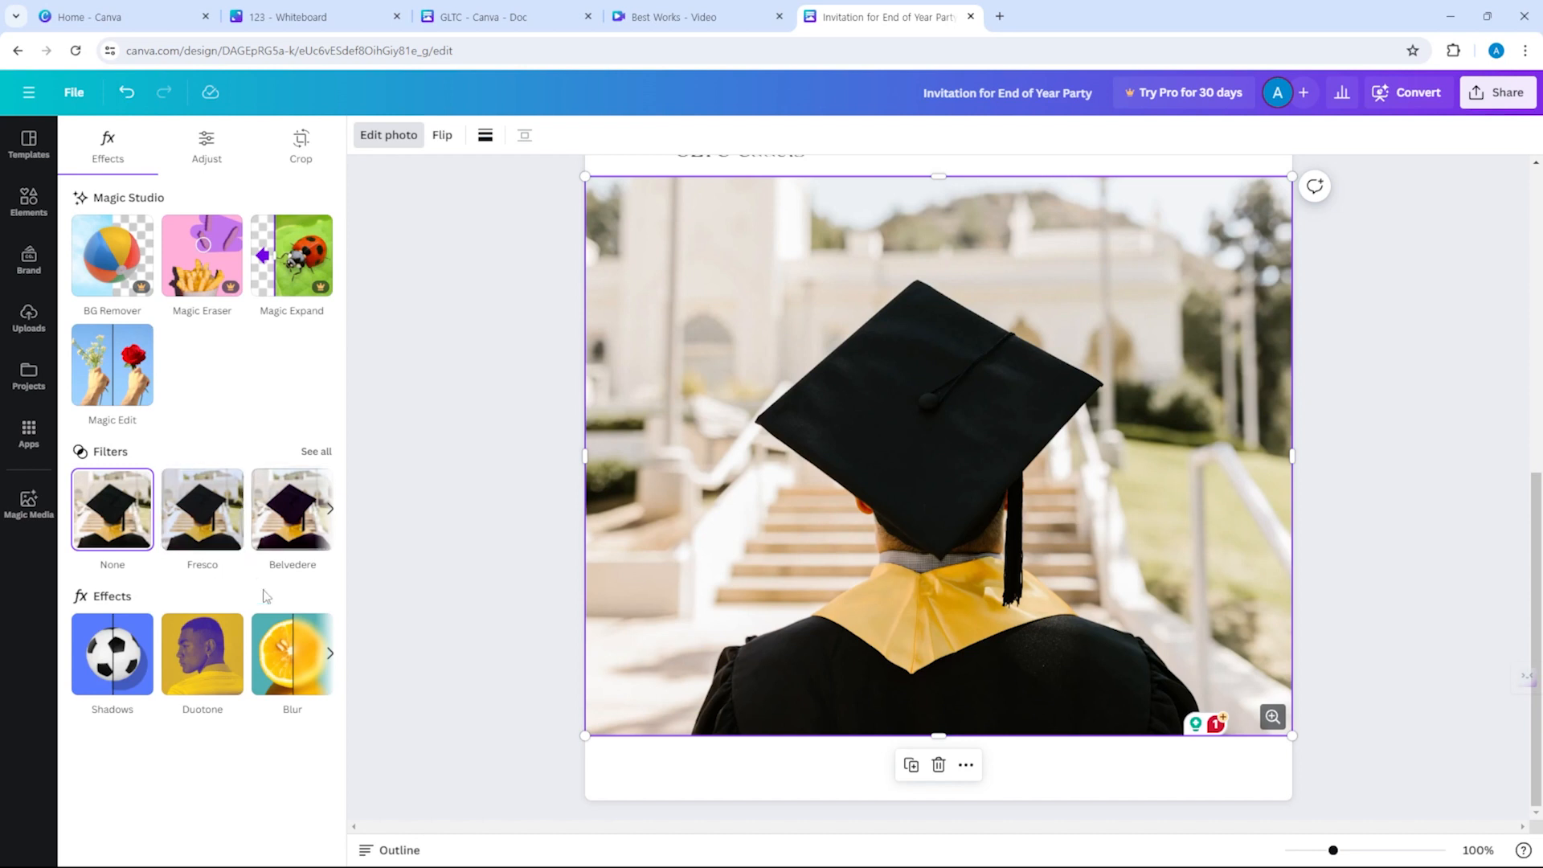
click(317, 452)
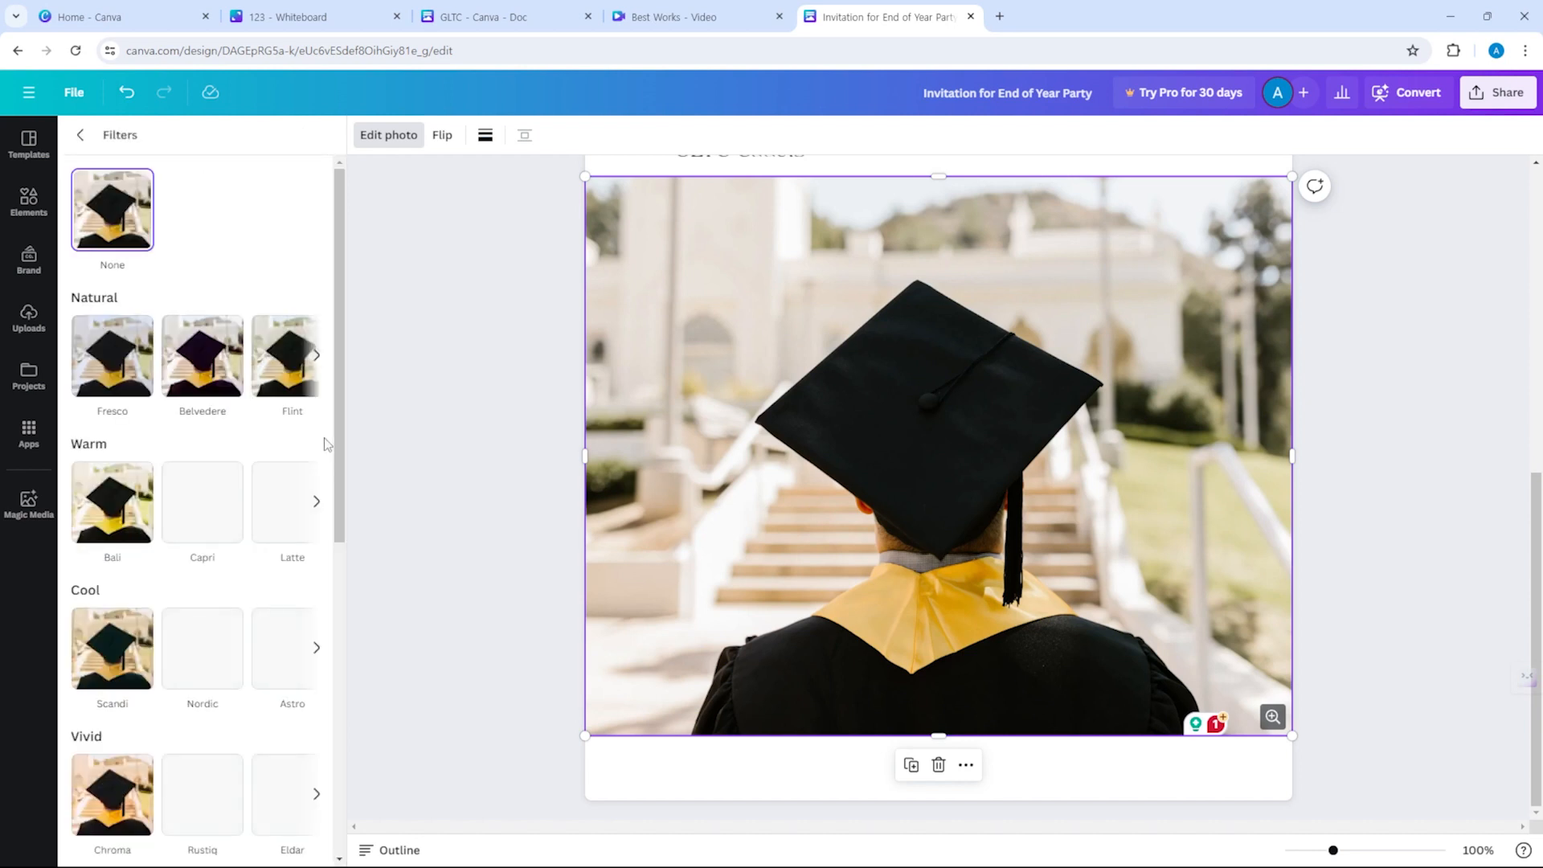
scroll(131, 498, down, 3)
scroll(131, 498, down, 2)
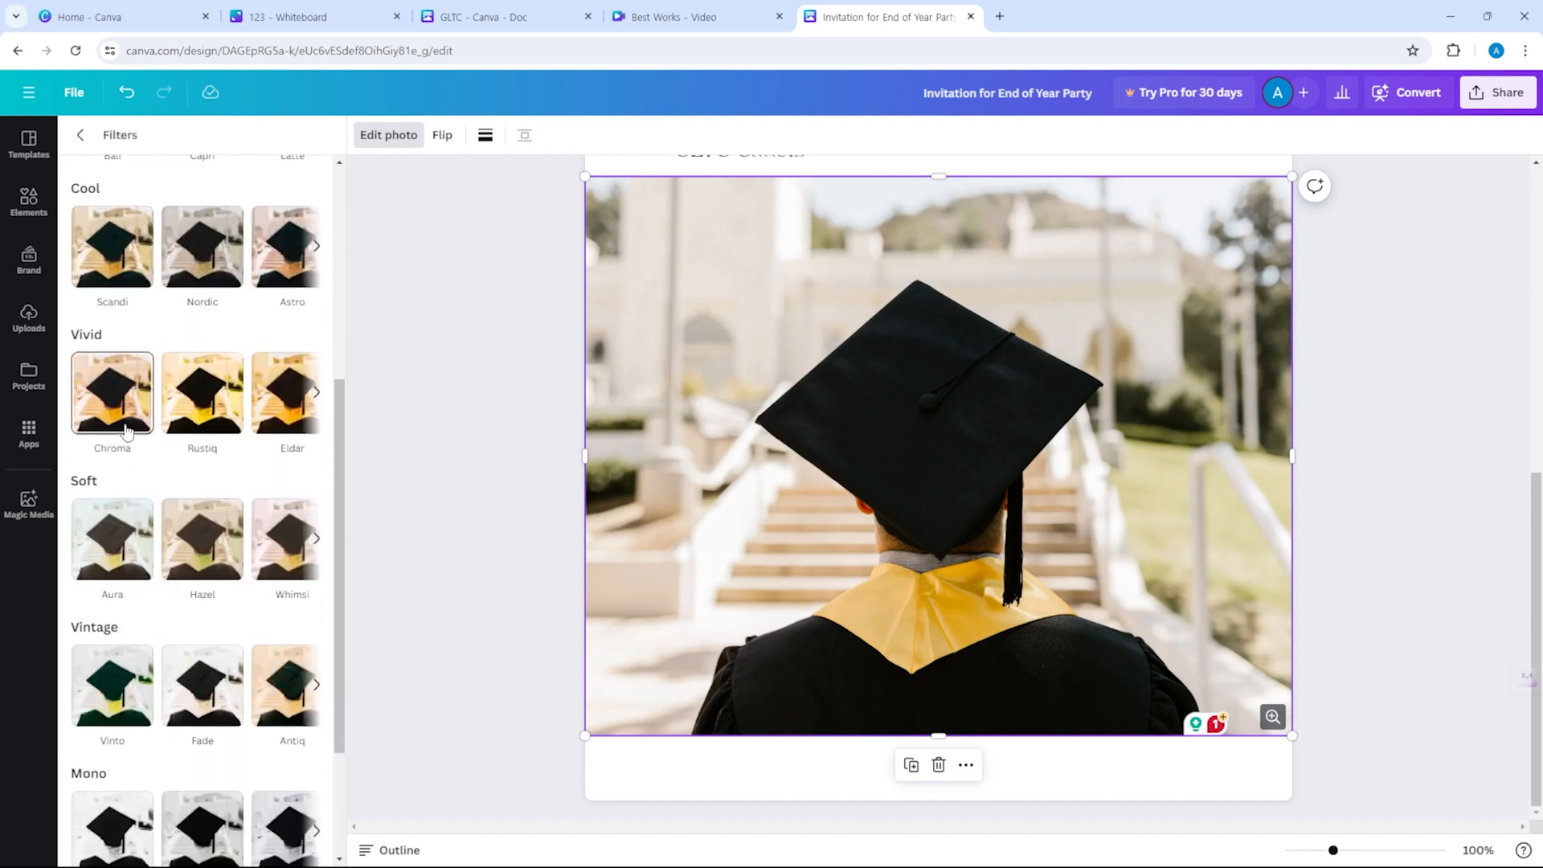
click(120, 414)
scroll(239, 457, down, 1)
scroll(240, 457, down, 2)
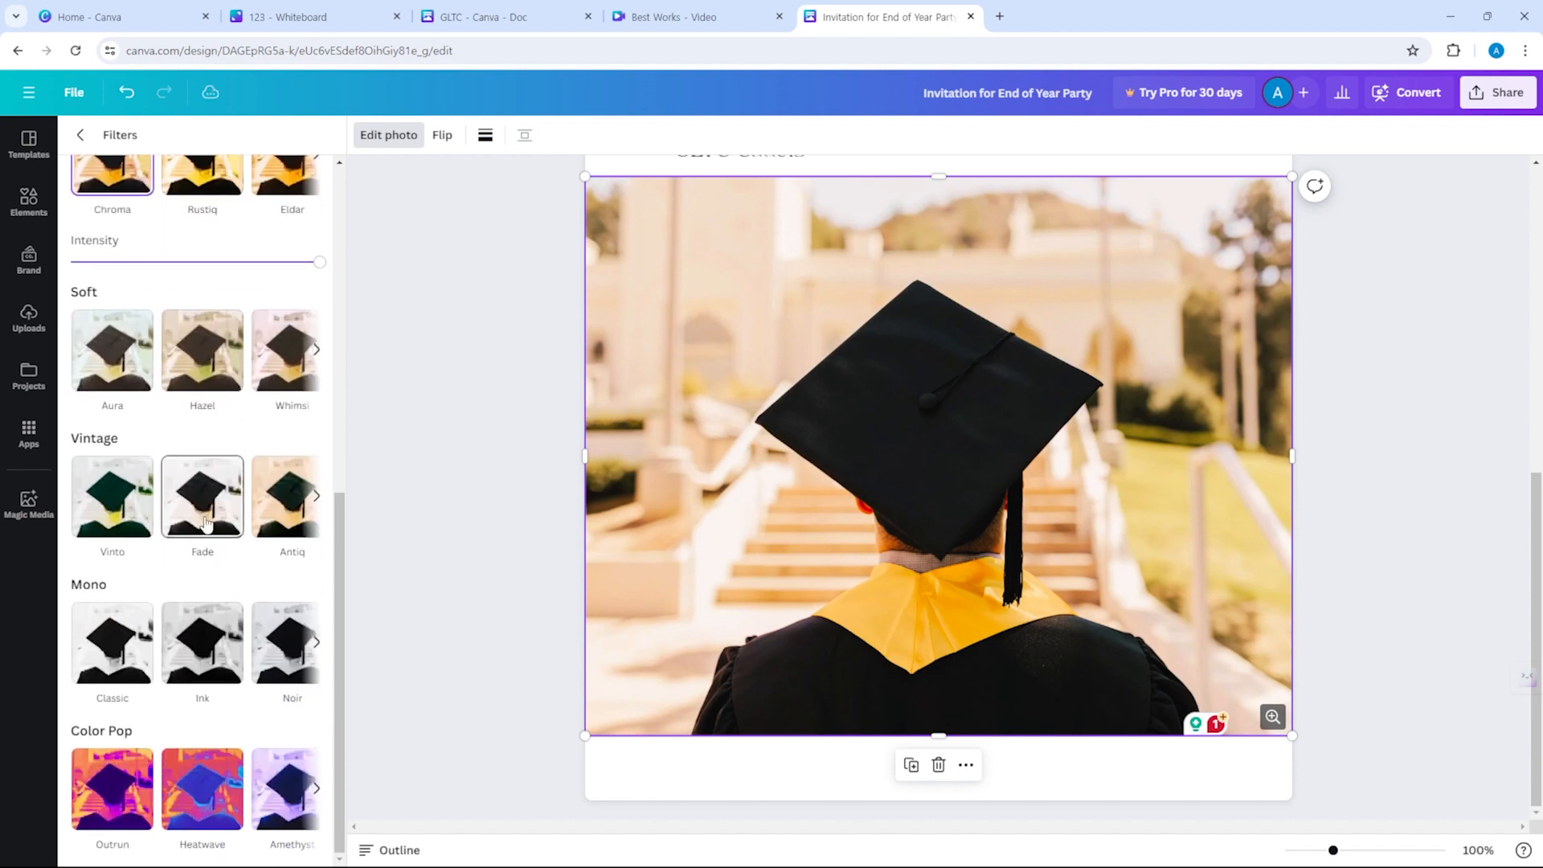
scroll(141, 514, up, 1)
scroll(144, 514, up, 3)
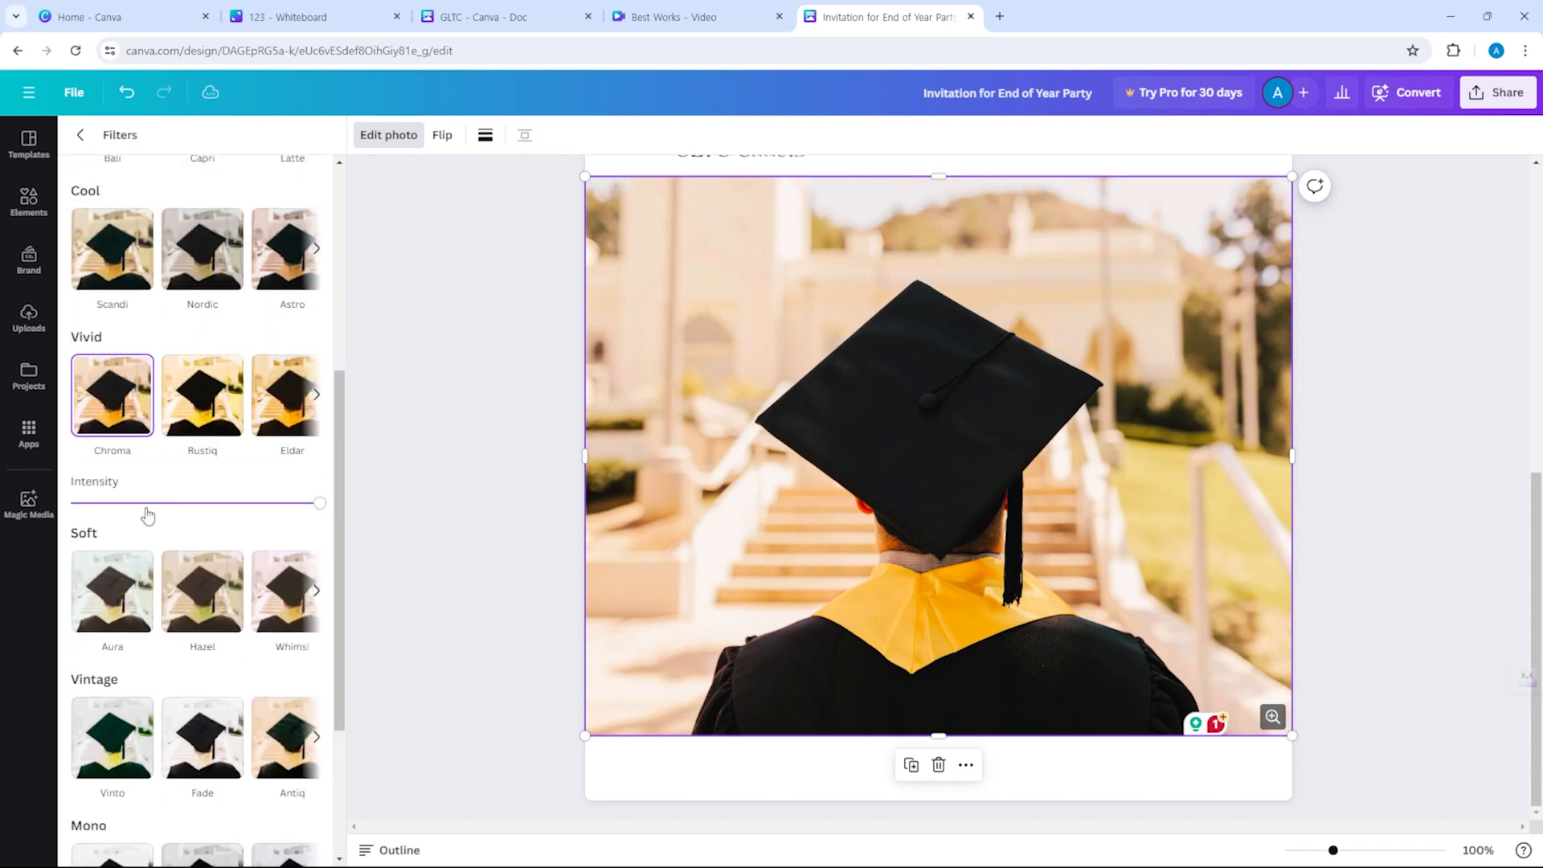
Apply the Vintage filter Fade to the graduation photo and reduce its intensity to slightly under half.
click(221, 715)
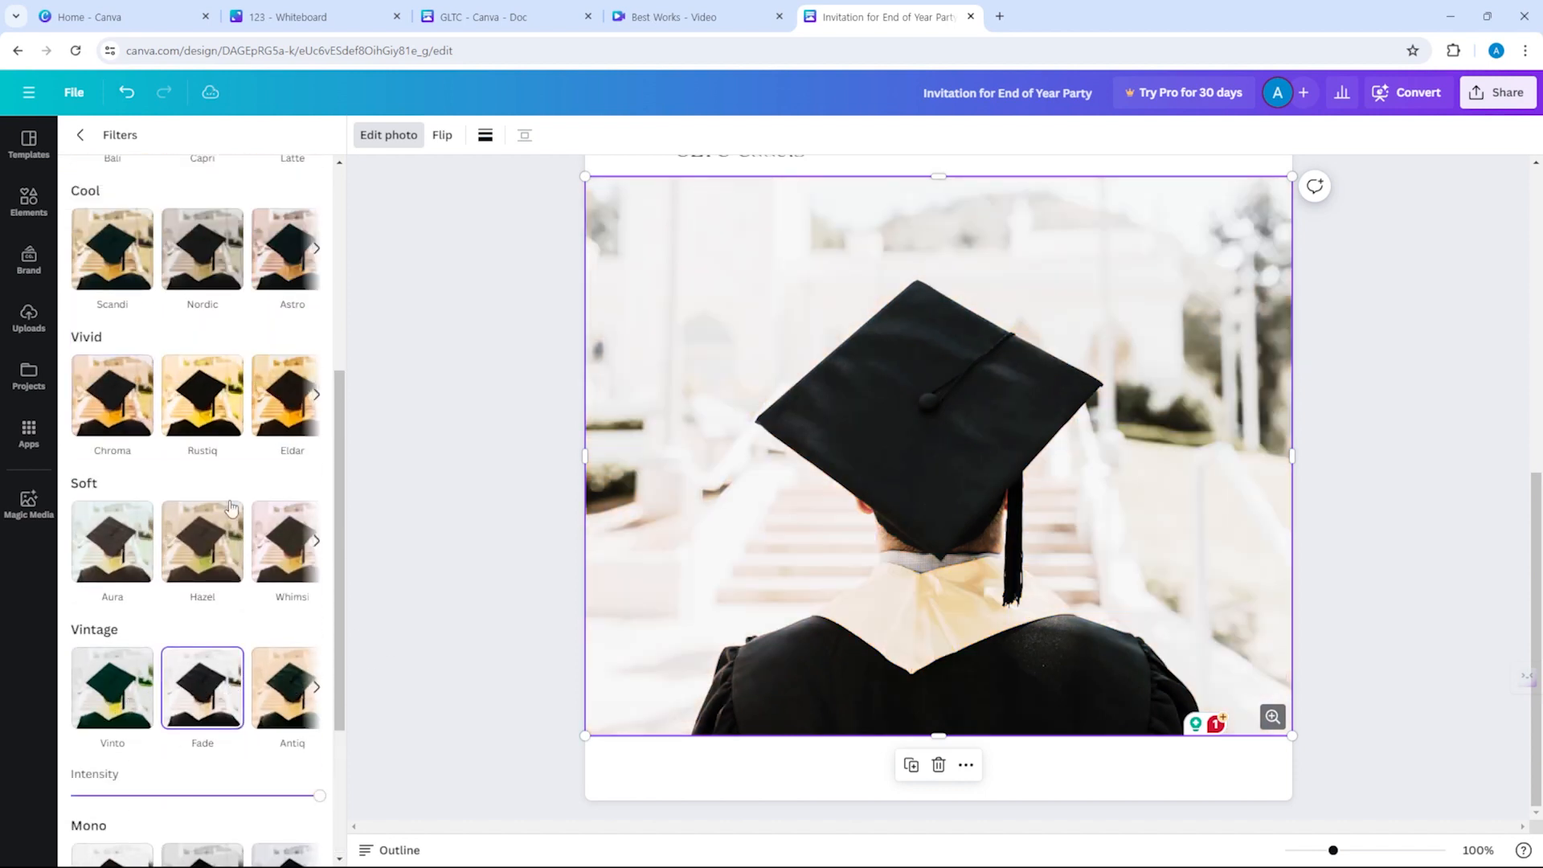
scroll(218, 774, down, 3)
scroll(117, 209, up, 10)
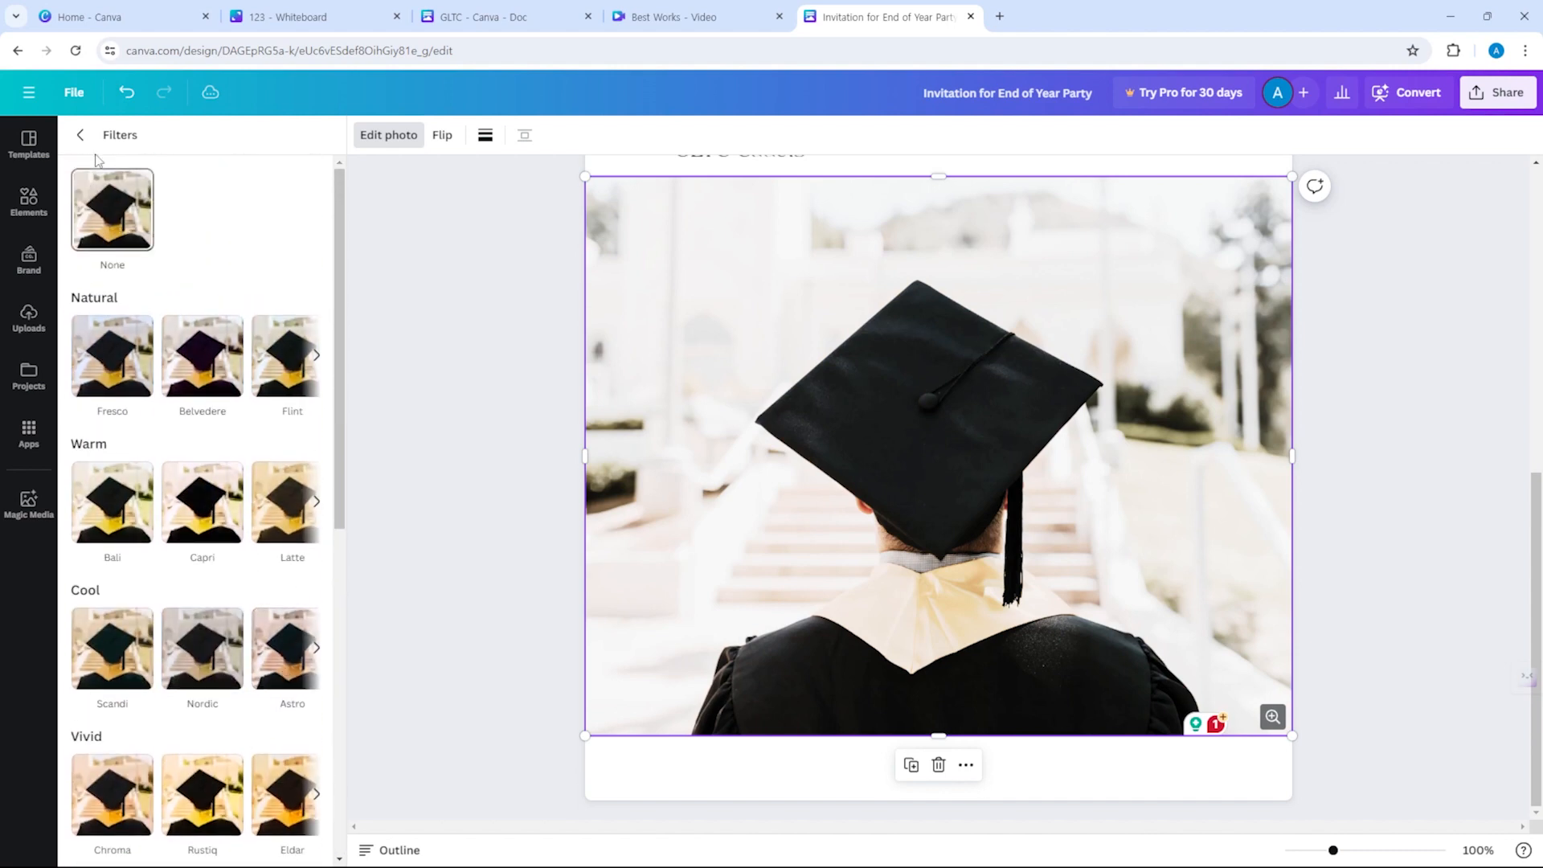
click(80, 135)
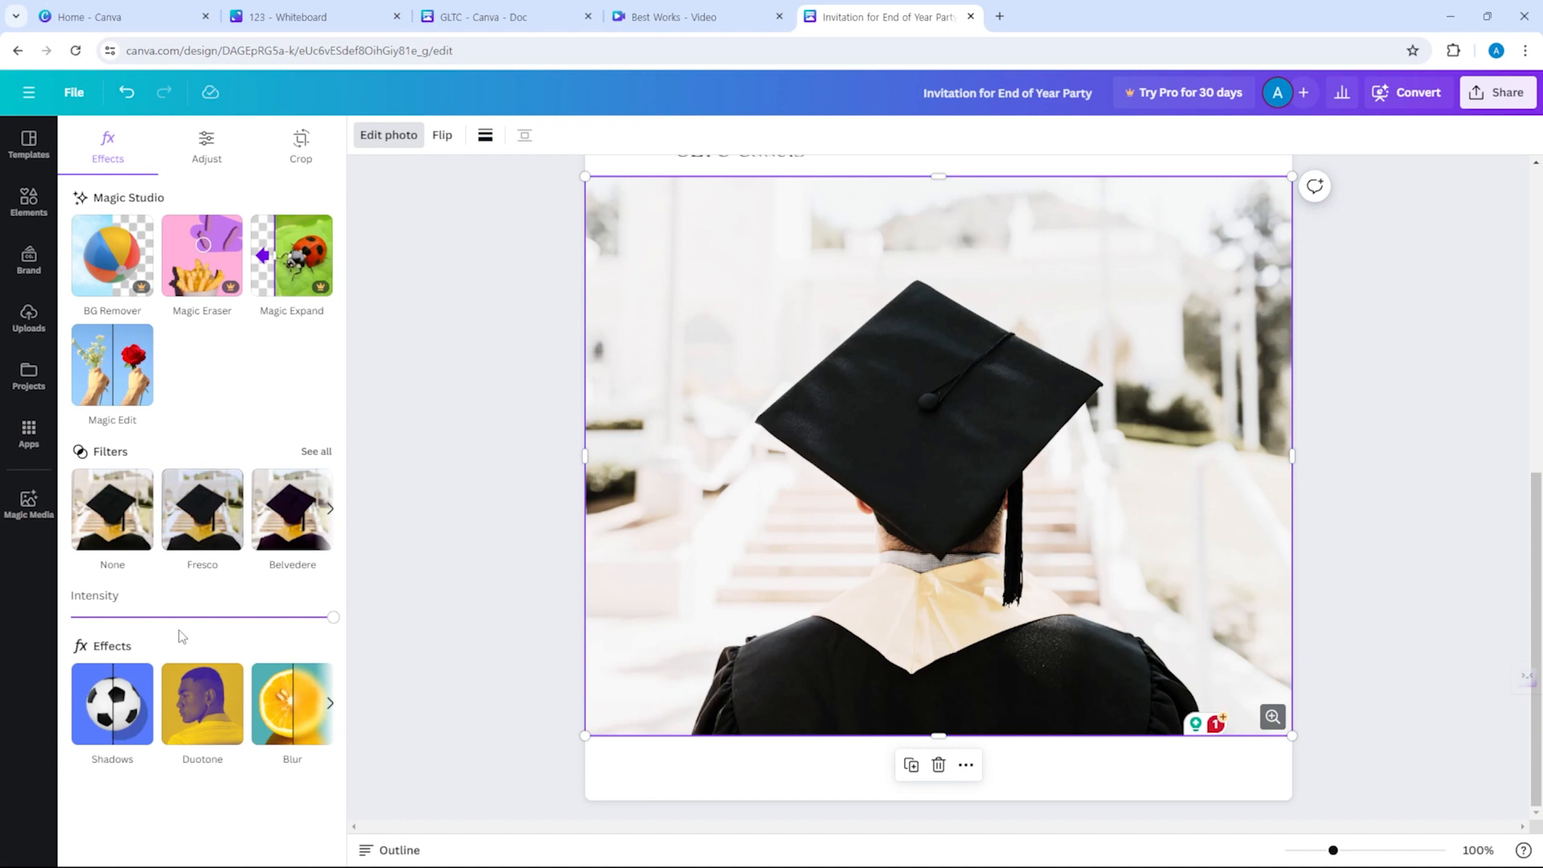
mouse_move(201, 617)
mouse_down()
mouse_move(90, 617)
mouse_move(233, 616)
mouse_move(154, 617)
mouse_move(185, 616)
mouse_up()
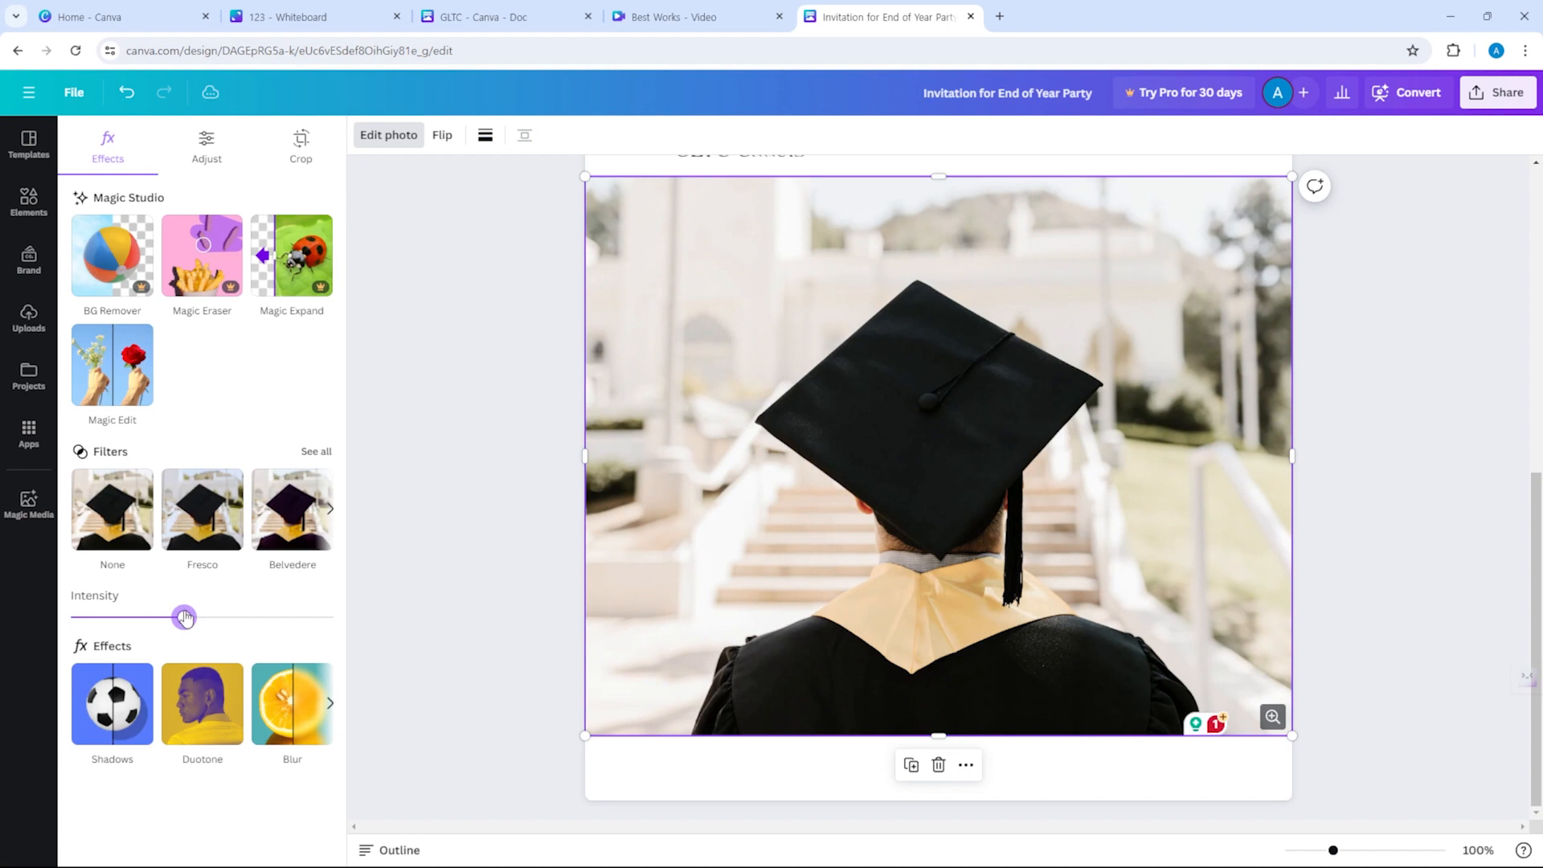
Try the Glow and Drop shadows on the graduation photo and settle on the Angled shadow.
click(150, 713)
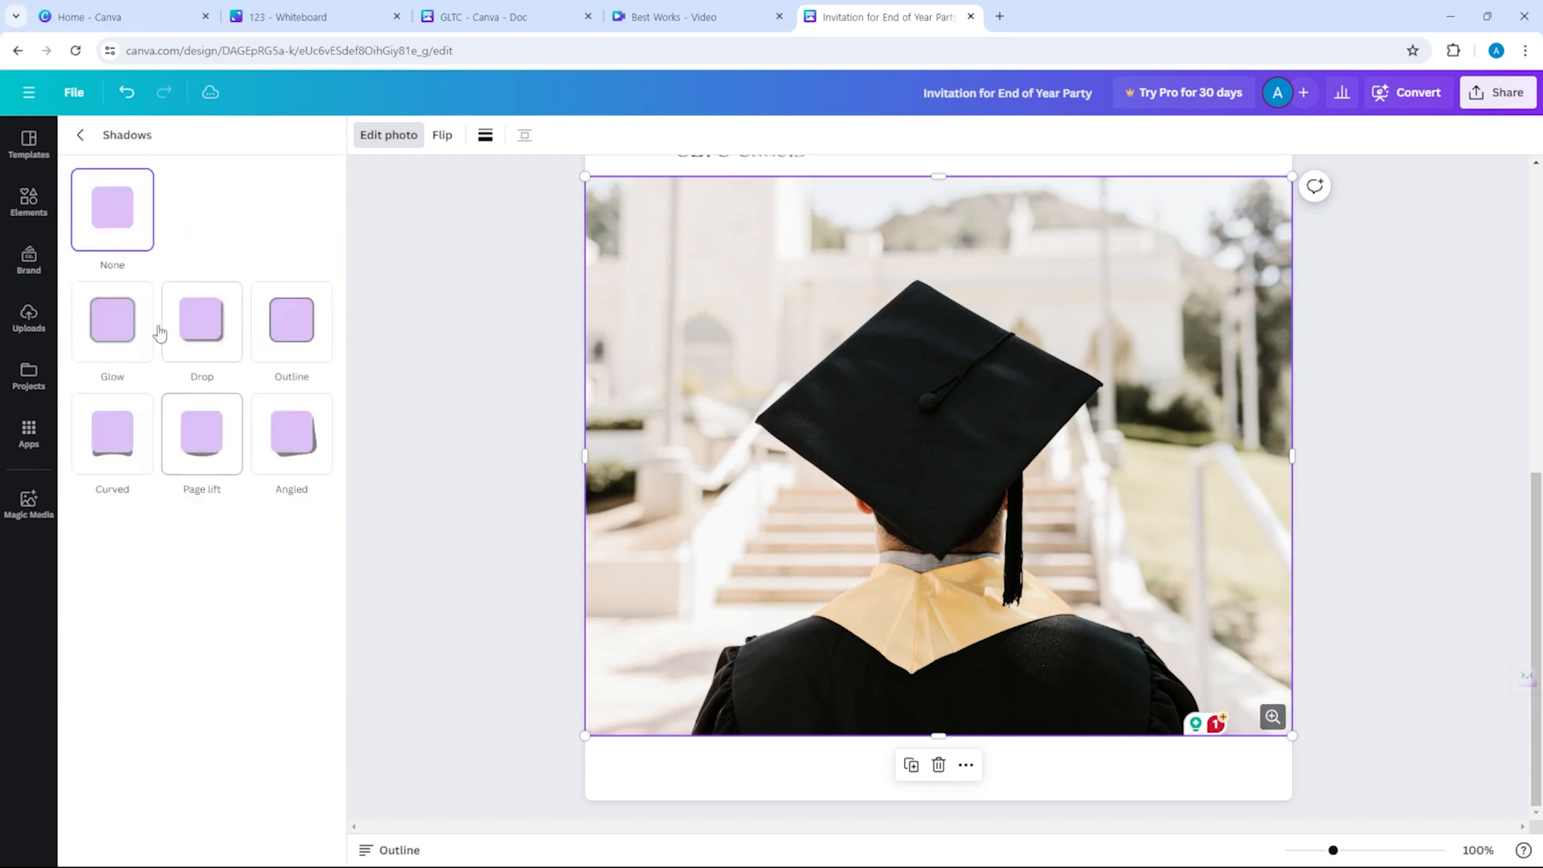
click(138, 348)
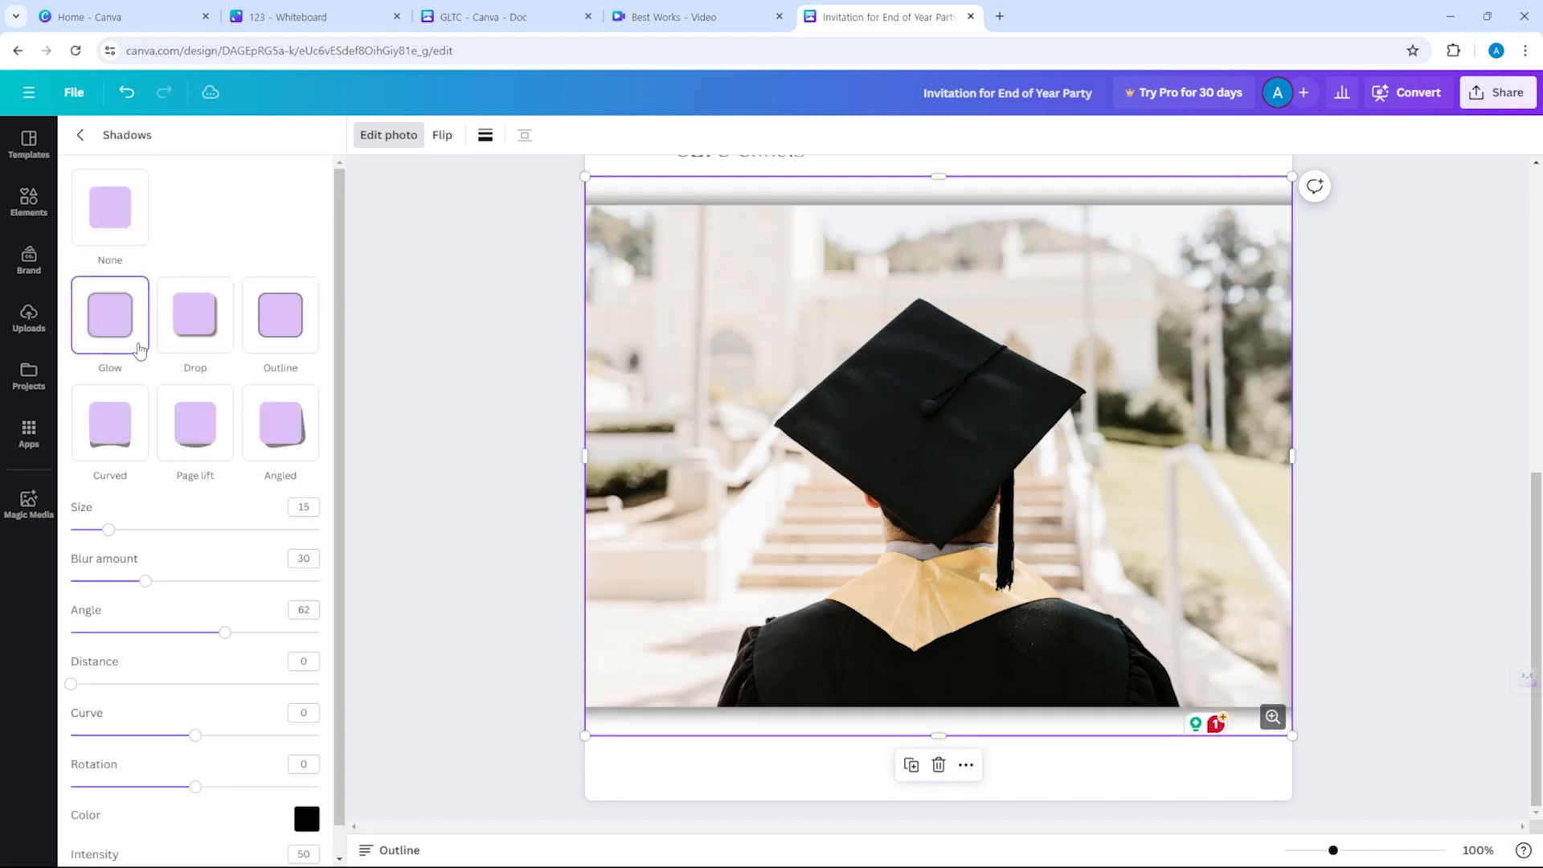
click(213, 339)
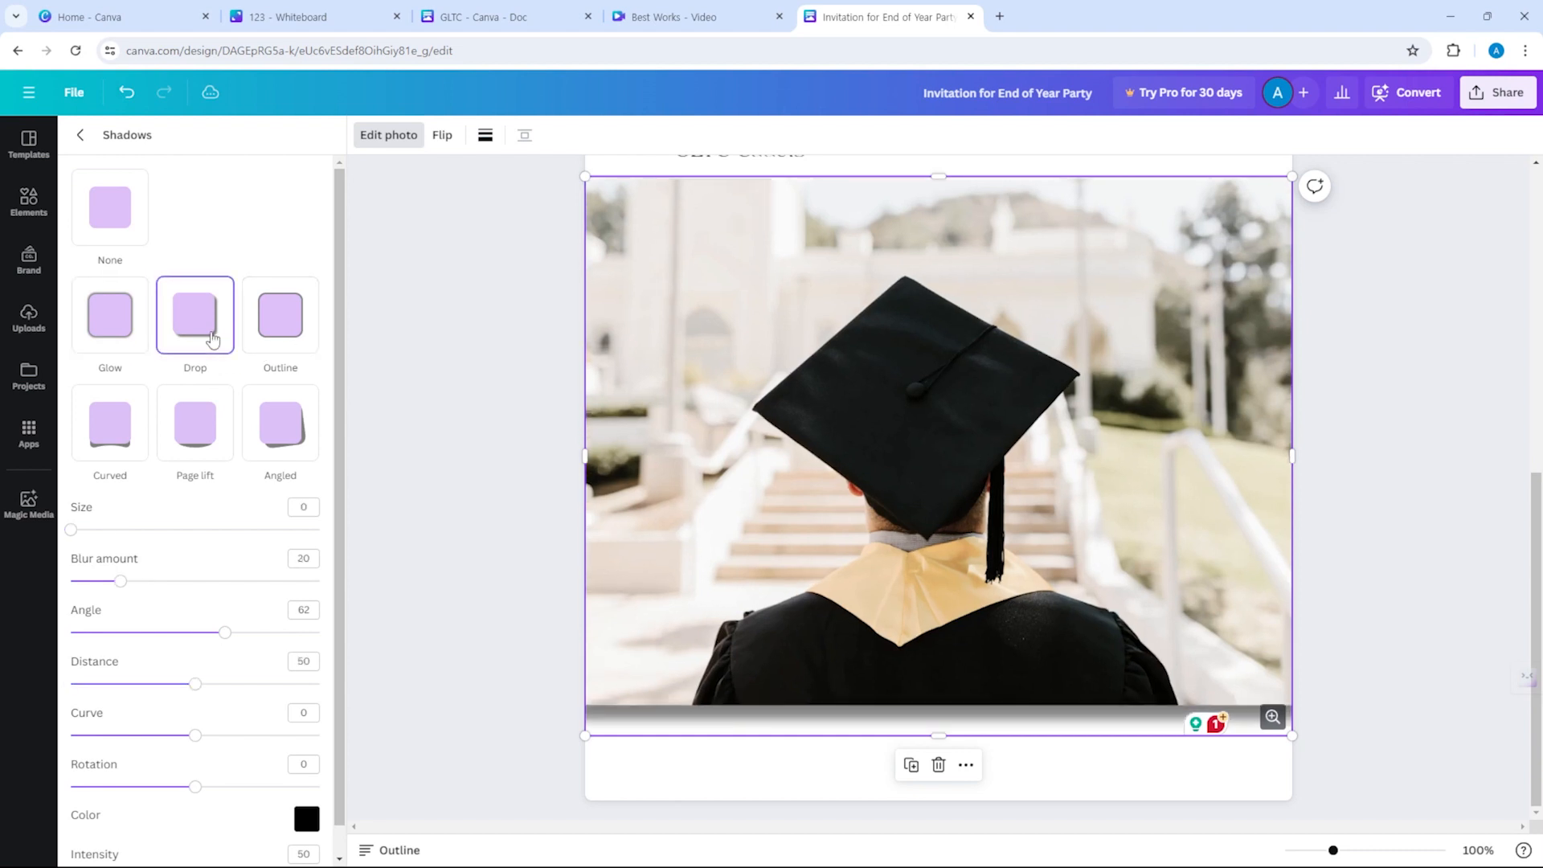
click(294, 428)
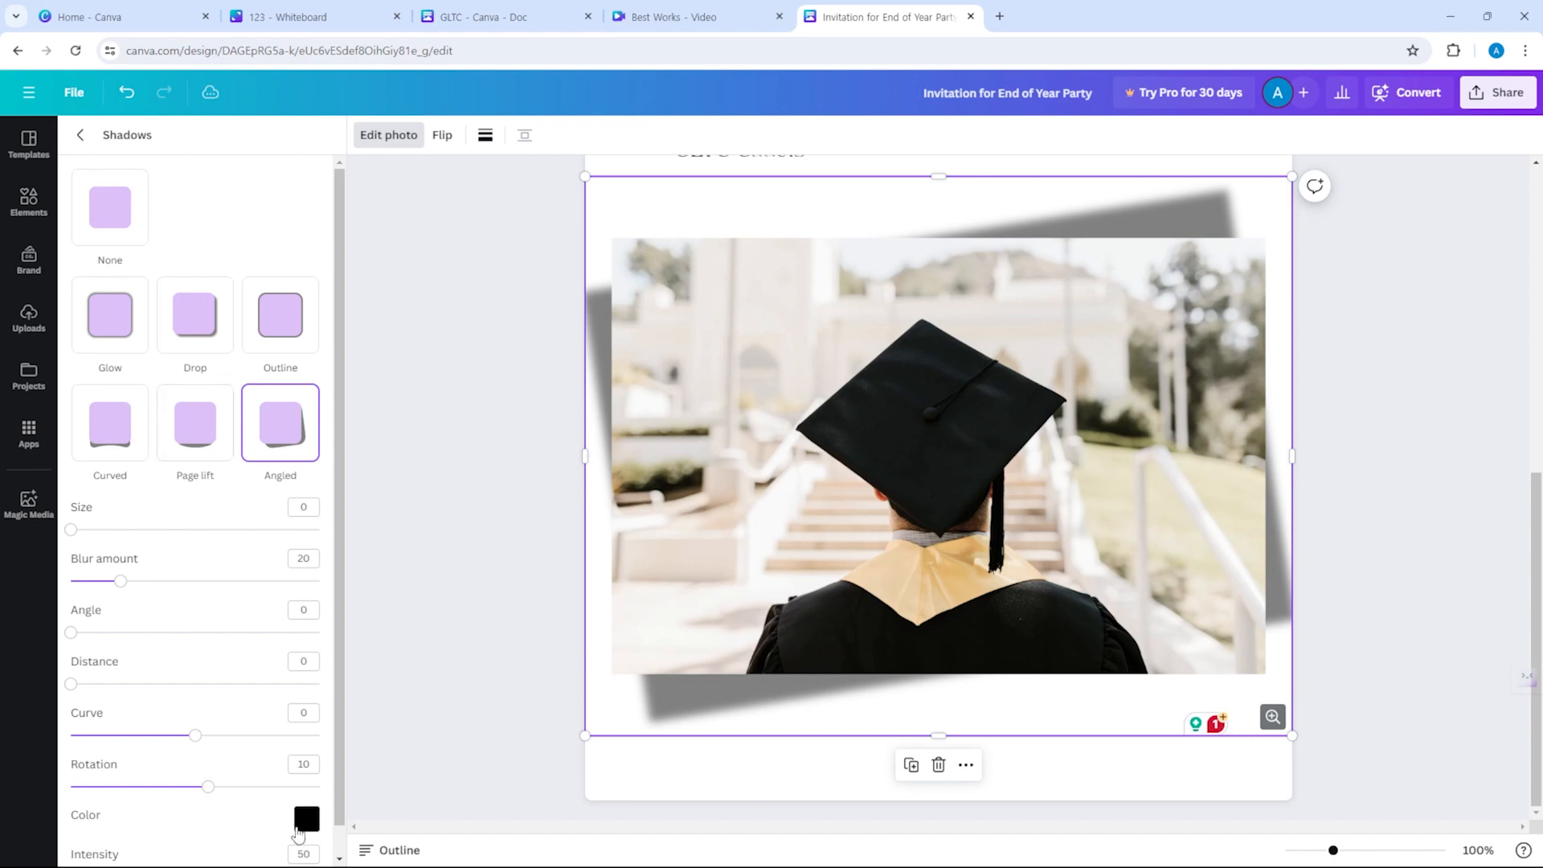
Set the photo shadow's blur amount to 25, angle to 20, curve to -30 and rotation to 6, and lower its intensity.
scroll(271, 674, down, 1)
drag(121, 500, 25, 504)
mouse_move(121, 552)
mouse_down()
mouse_move(76, 552)
mouse_move(133, 551)
mouse_up()
drag(73, 603, 122, 588)
mouse_move(77, 651)
mouse_down()
mouse_move(200, 647)
mouse_move(71, 653)
mouse_up()
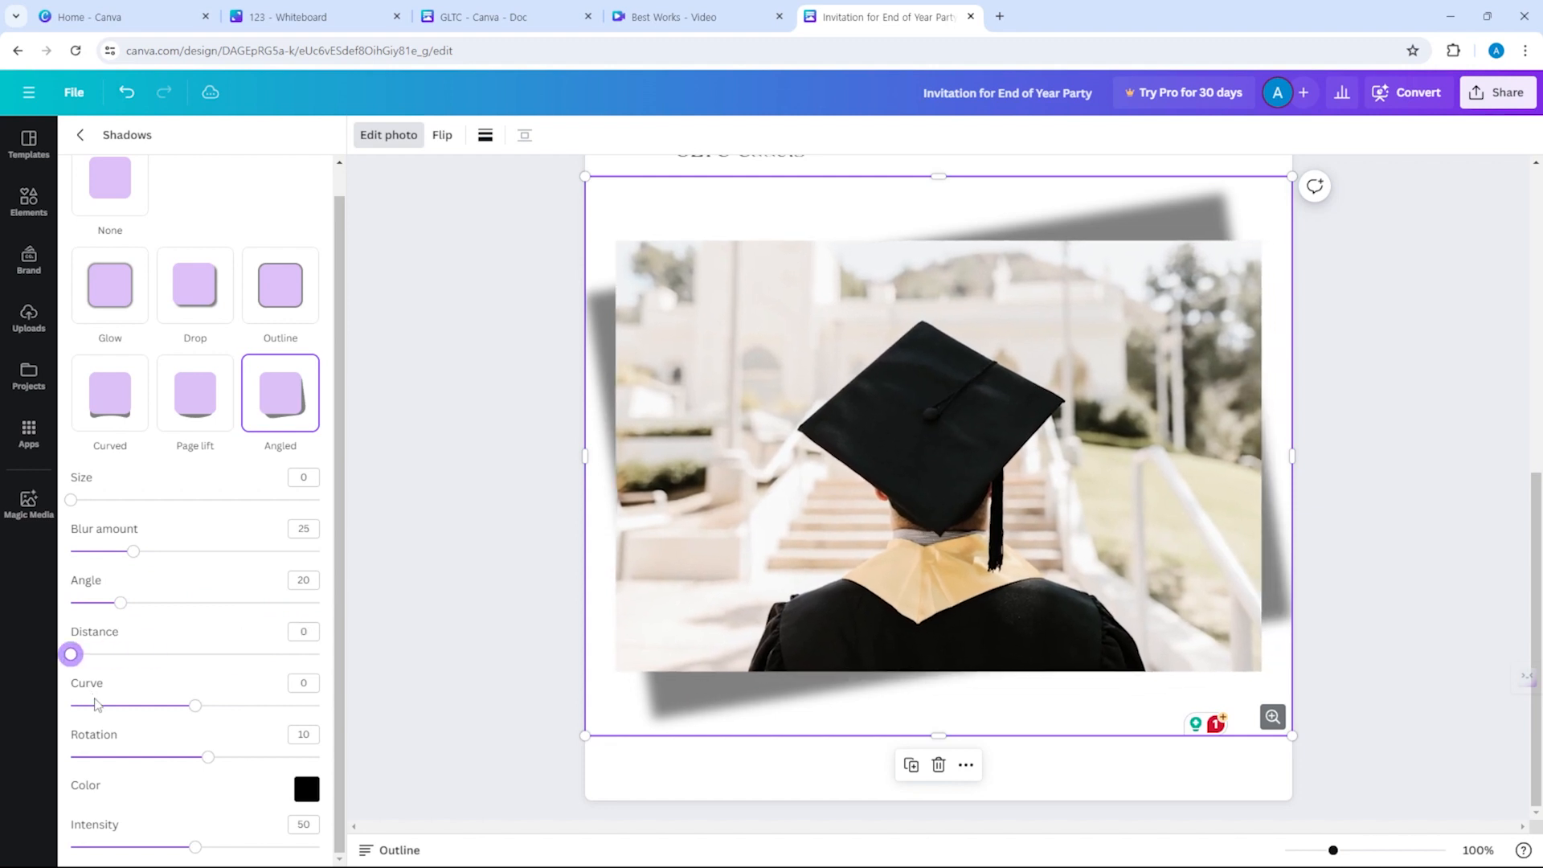
mouse_move(165, 711)
mouse_down()
mouse_move(71, 705)
mouse_move(228, 703)
mouse_move(159, 710)
mouse_up()
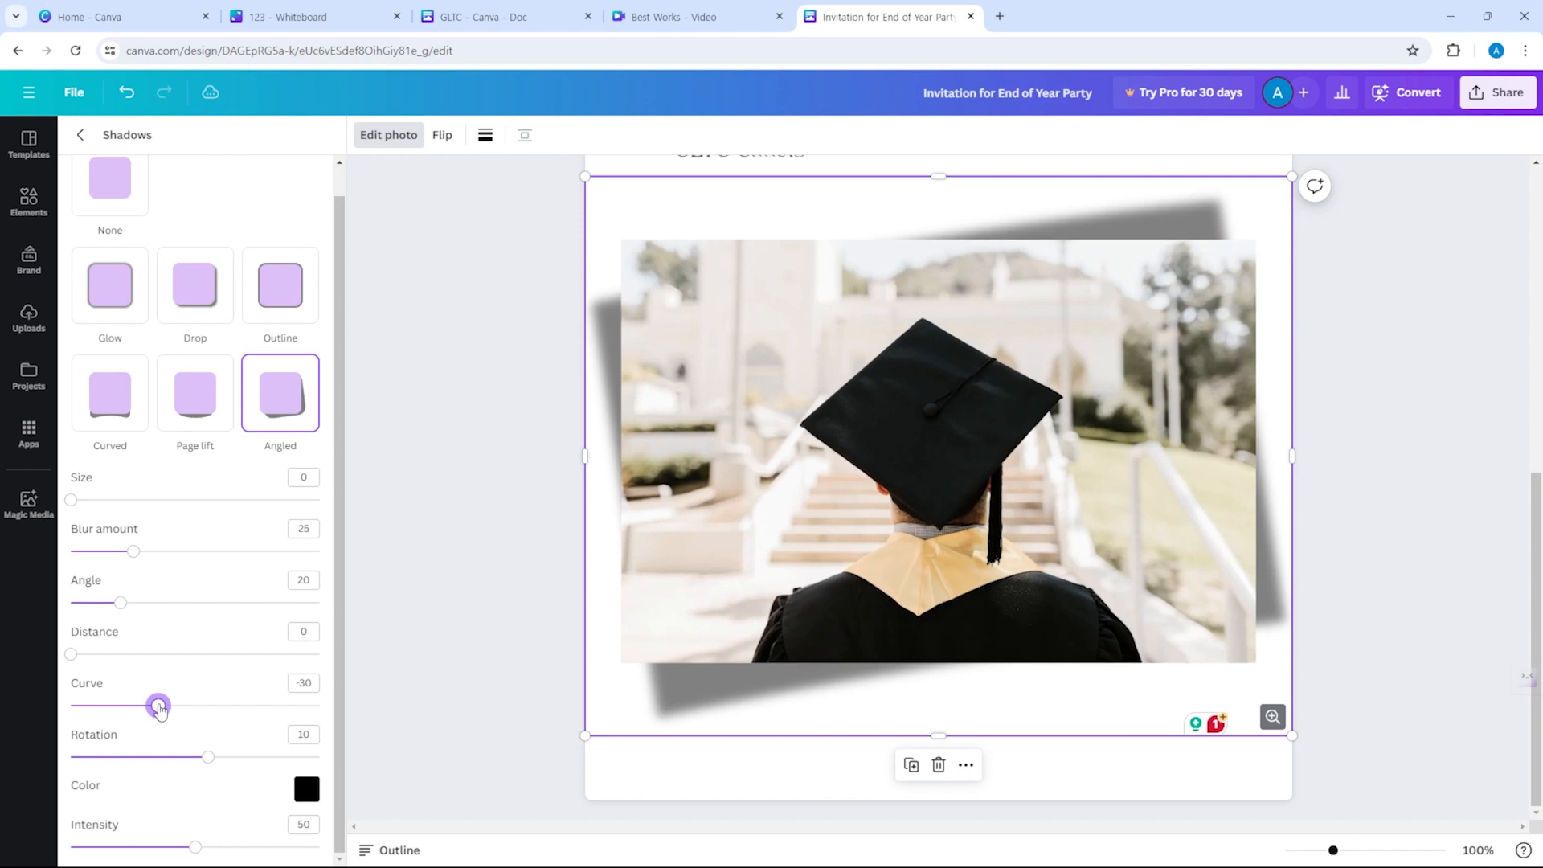
mouse_move(211, 757)
mouse_down()
mouse_move(231, 754)
mouse_move(204, 762)
mouse_up()
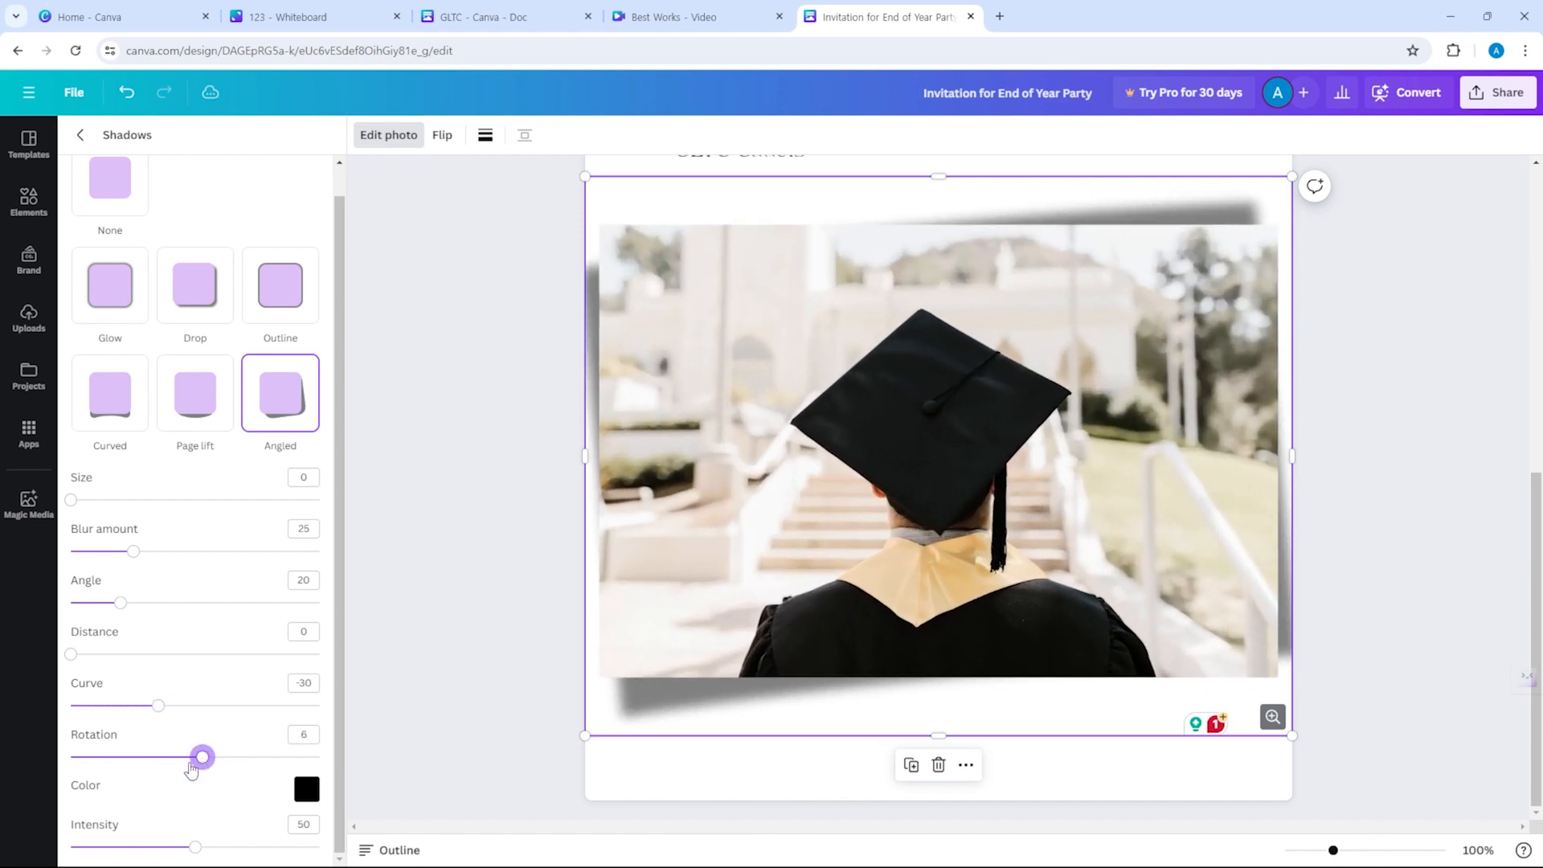
drag(198, 848, 134, 854)
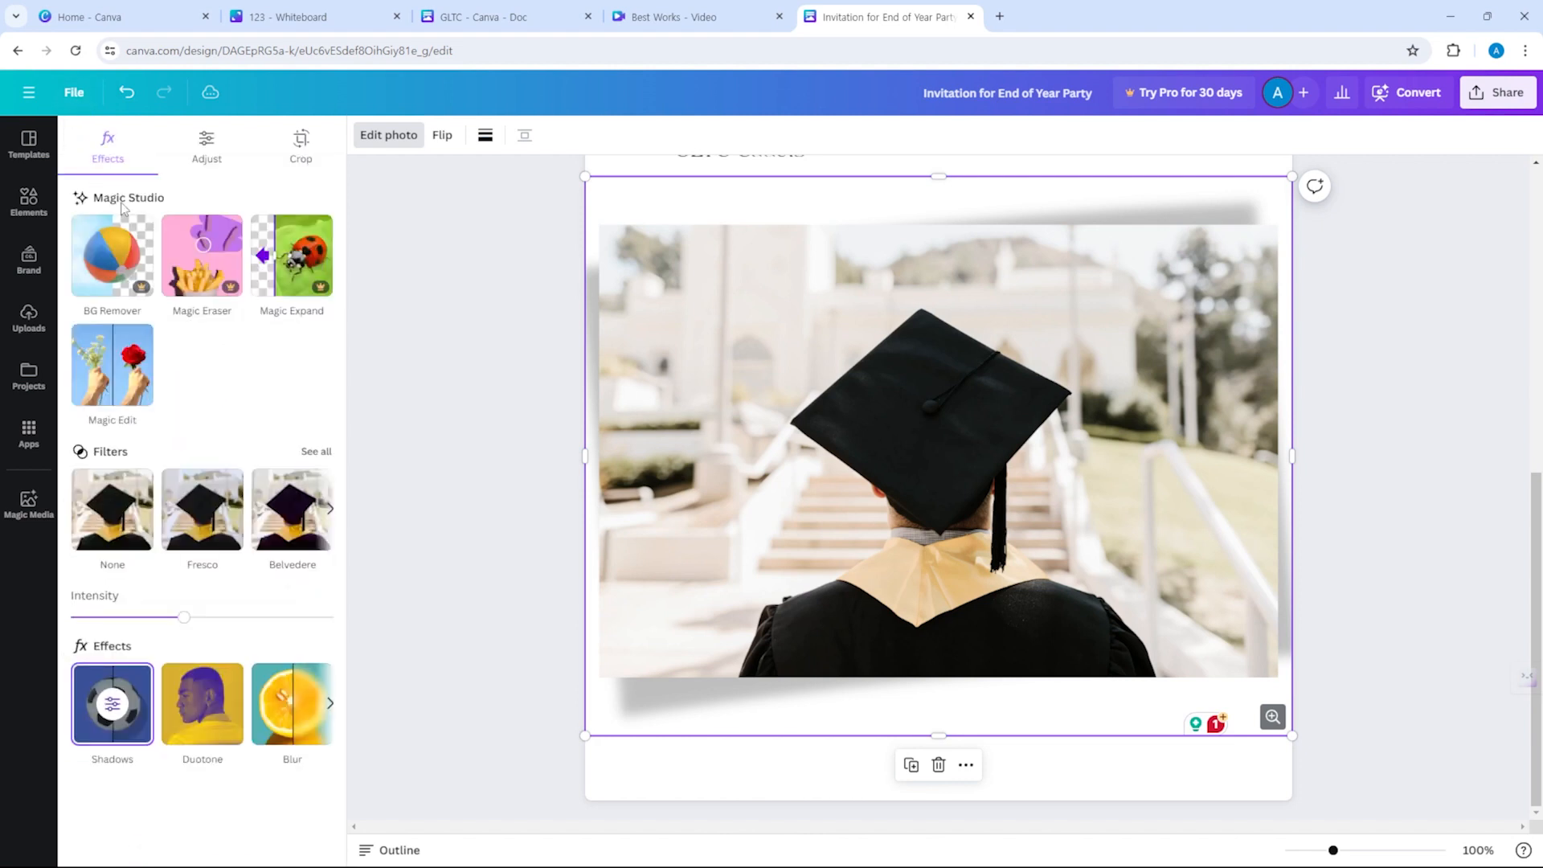
Try the Blur brush on the background beside the graduate, undo the stroke and try the Remove brush there.
click(331, 704)
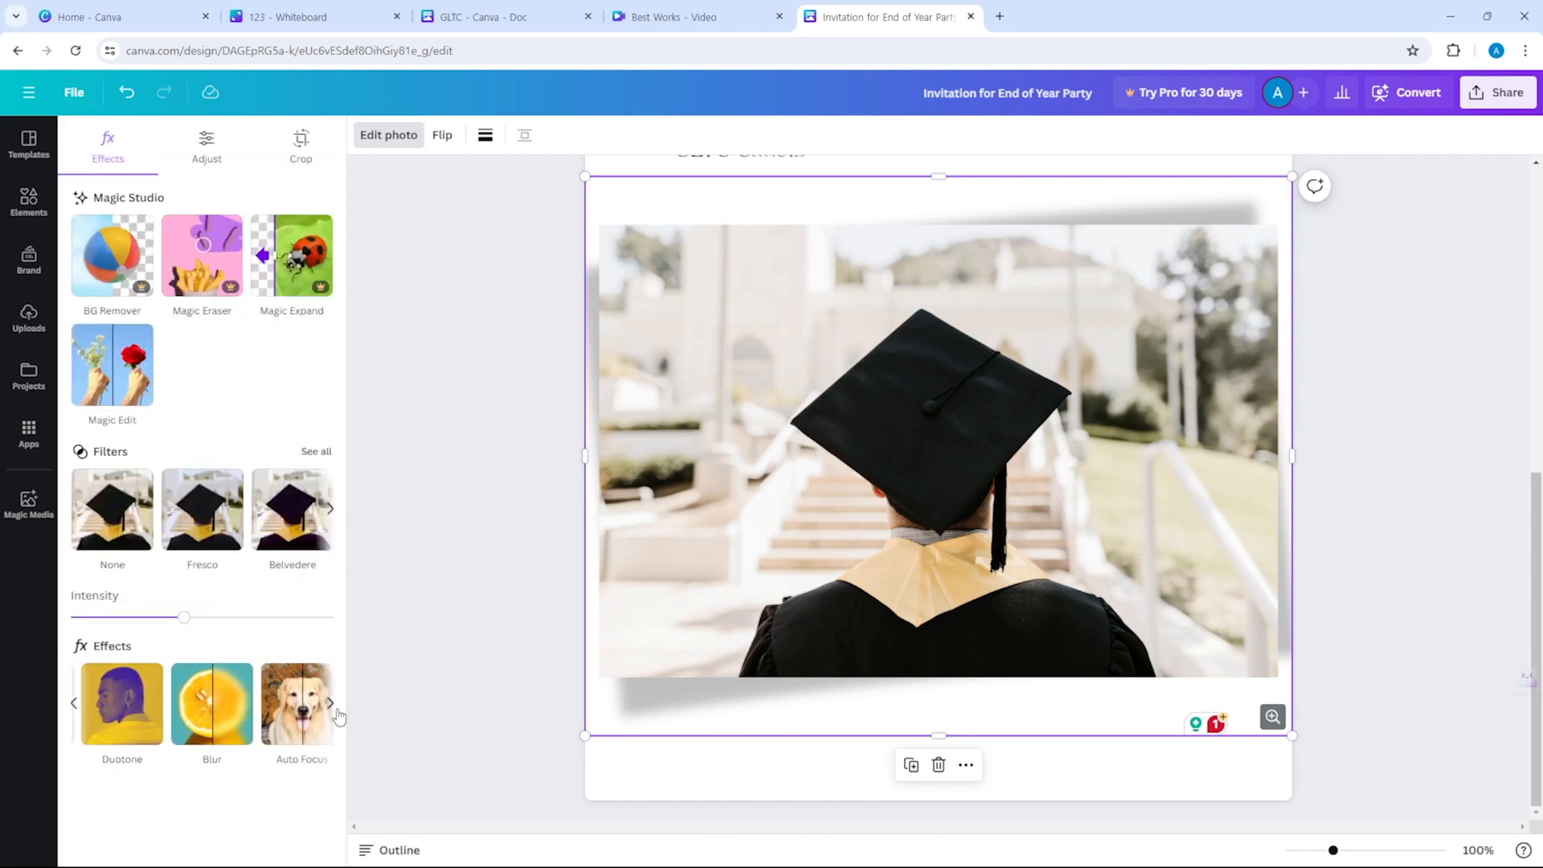
click(116, 707)
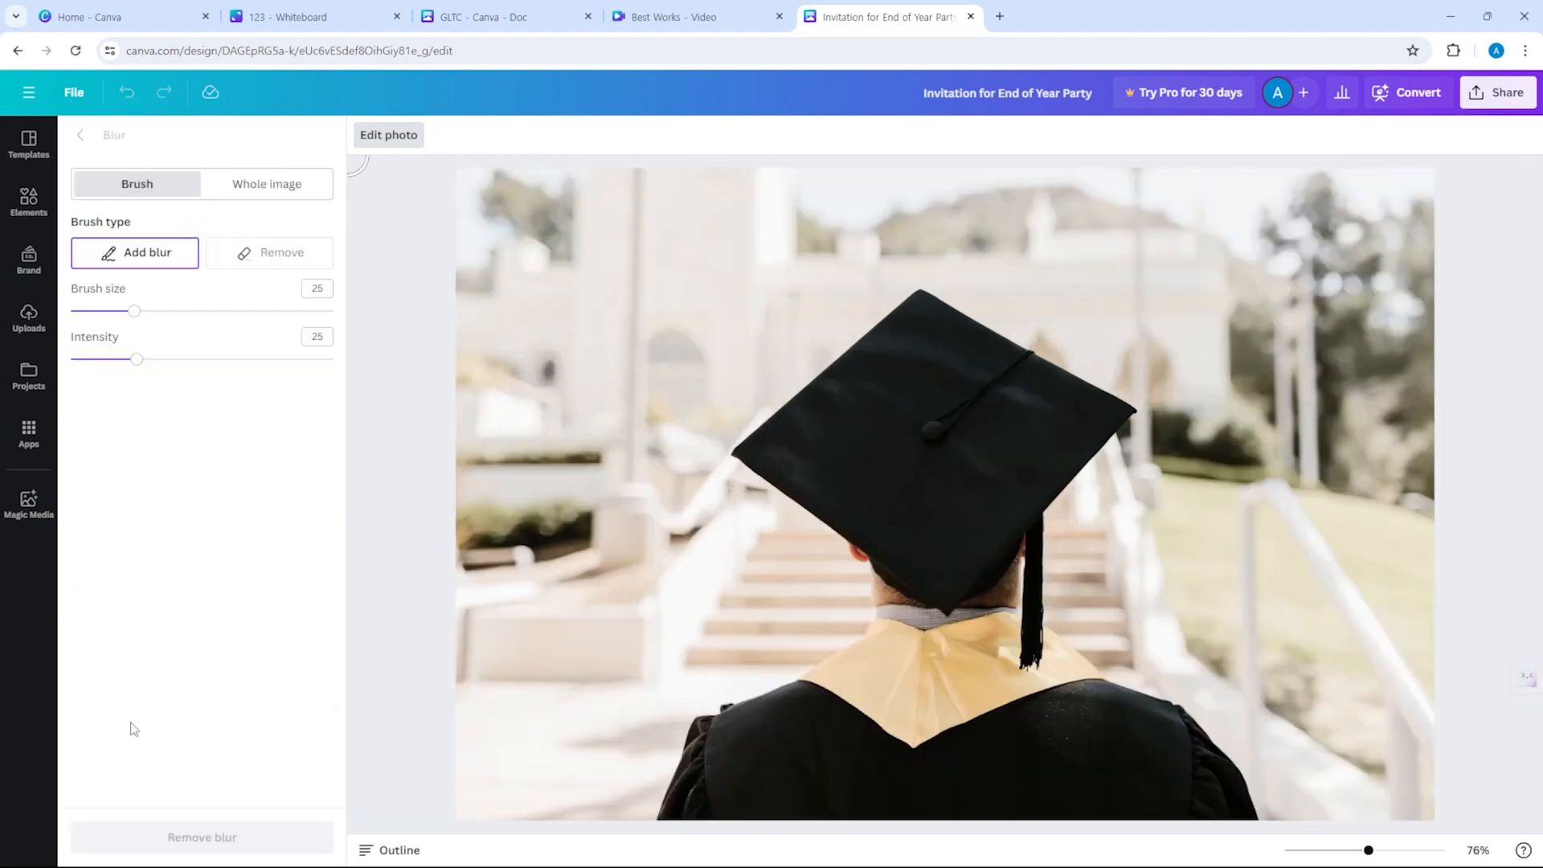
mouse_move(514, 193)
mouse_down()
mouse_move(455, 204)
mouse_move(444, 373)
mouse_move(470, 429)
mouse_move(506, 333)
mouse_move(457, 811)
mouse_move(504, 597)
mouse_move(497, 800)
mouse_move(535, 842)
mouse_move(467, 633)
mouse_move(499, 479)
mouse_move(528, 701)
mouse_move(568, 847)
mouse_move(670, 592)
mouse_move(622, 743)
mouse_up()
key(ctrl+z)
click(280, 265)
mouse_move(534, 464)
mouse_down()
mouse_move(482, 262)
mouse_move(424, 274)
mouse_move(485, 206)
mouse_move(482, 158)
mouse_move(568, 186)
mouse_move(737, 119)
mouse_move(479, 471)
mouse_move(598, 458)
mouse_up()
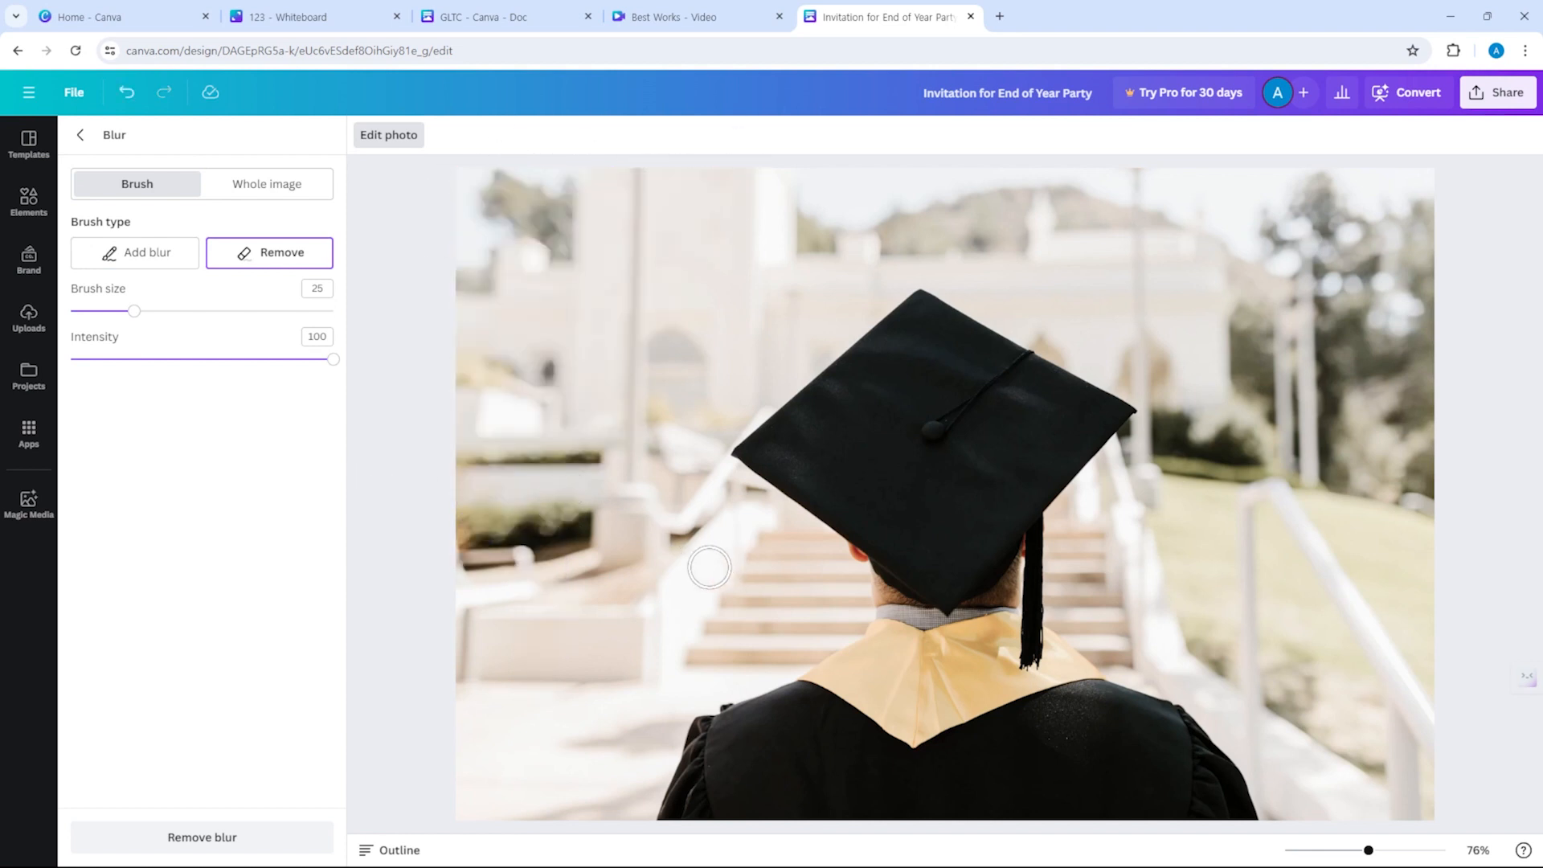
Set the blur brush size to 100 and paint blur at intensity 25 over the background around the graduate.
drag(135, 314, 333, 311)
click(153, 252)
mouse_move(503, 170)
mouse_down()
mouse_move(636, 168)
mouse_move(398, 625)
mouse_move(690, 253)
mouse_move(542, 675)
mouse_move(503, 614)
mouse_move(559, 572)
mouse_move(497, 825)
mouse_move(643, 350)
mouse_move(824, 136)
mouse_move(764, 161)
mouse_move(706, 245)
mouse_move(1241, 187)
mouse_move(1171, 224)
mouse_move(1243, 252)
mouse_move(1256, 205)
mouse_up()
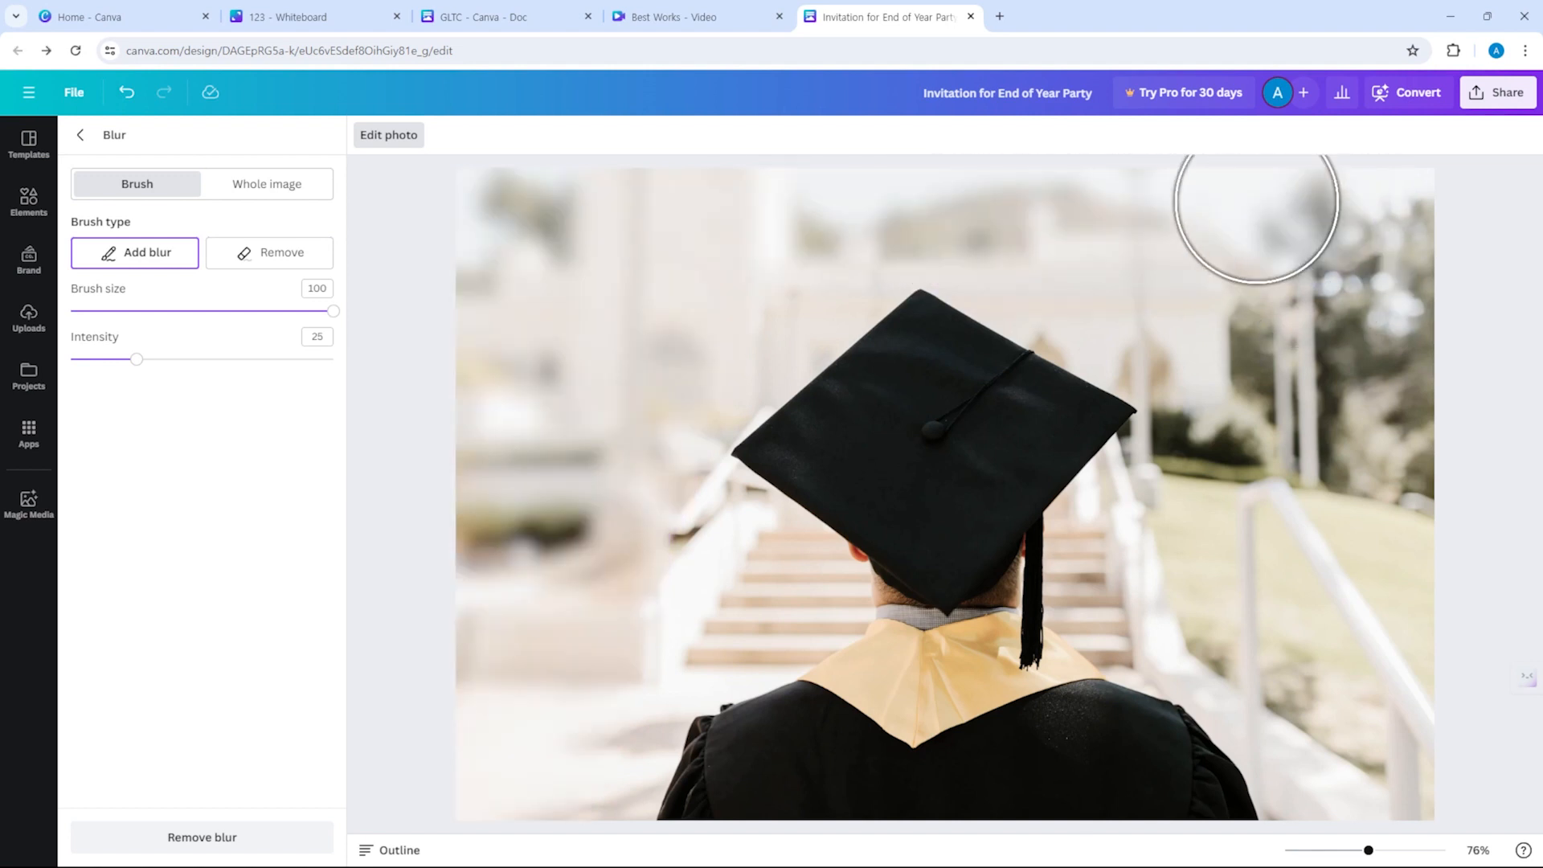
mouse_move(1366, 293)
mouse_down()
mouse_move(1515, 637)
mouse_move(1109, 258)
mouse_move(1322, 589)
mouse_move(1323, 379)
mouse_move(1473, 354)
mouse_move(1205, 201)
mouse_up()
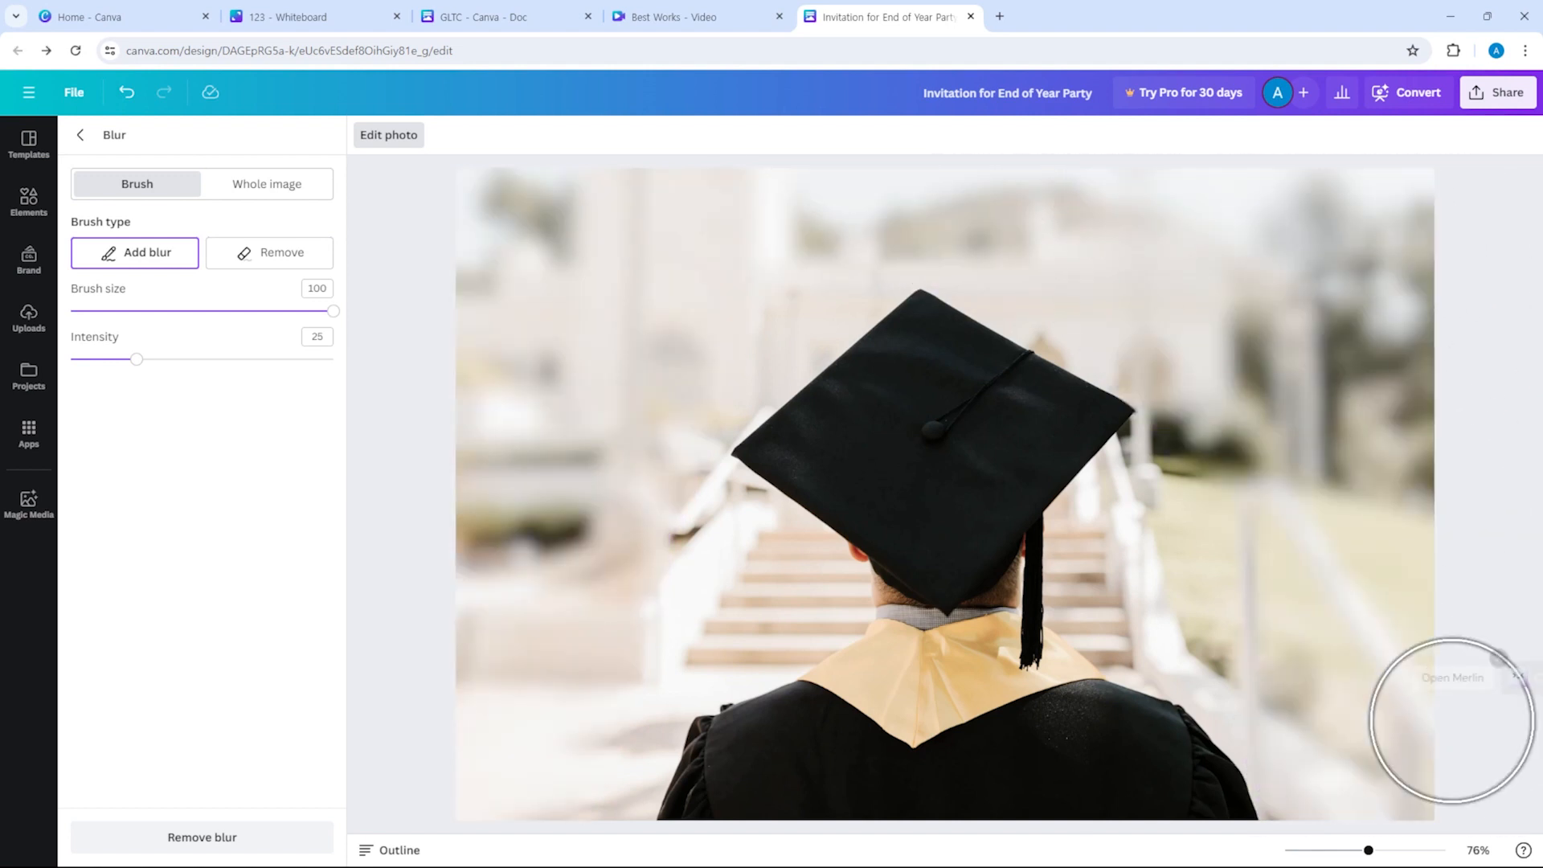
drag(1112, 557, 1102, 524)
drag(1162, 628, 1168, 649)
mouse_move(731, 564)
mouse_down()
mouse_move(708, 635)
mouse_move(773, 631)
mouse_move(793, 590)
mouse_move(766, 544)
mouse_move(706, 506)
mouse_up()
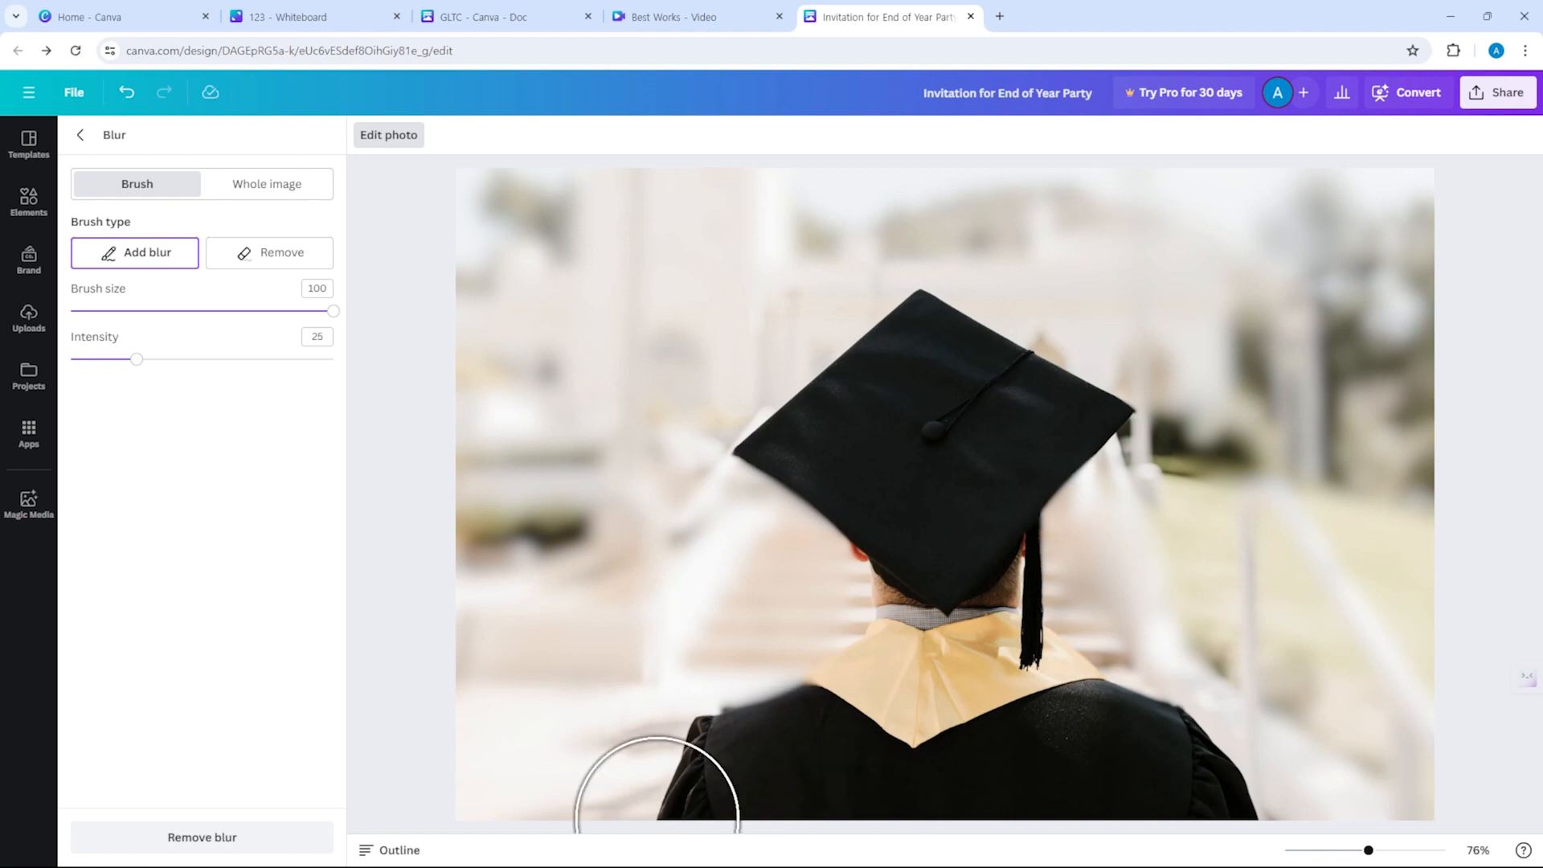
Erase the blur from the graduate's robe, collar and neck using the Remove brush at size 100 and intensity 100.
click(265, 253)
mouse_move(514, 213)
mouse_down()
mouse_move(425, 313)
mouse_move(827, 206)
mouse_up()
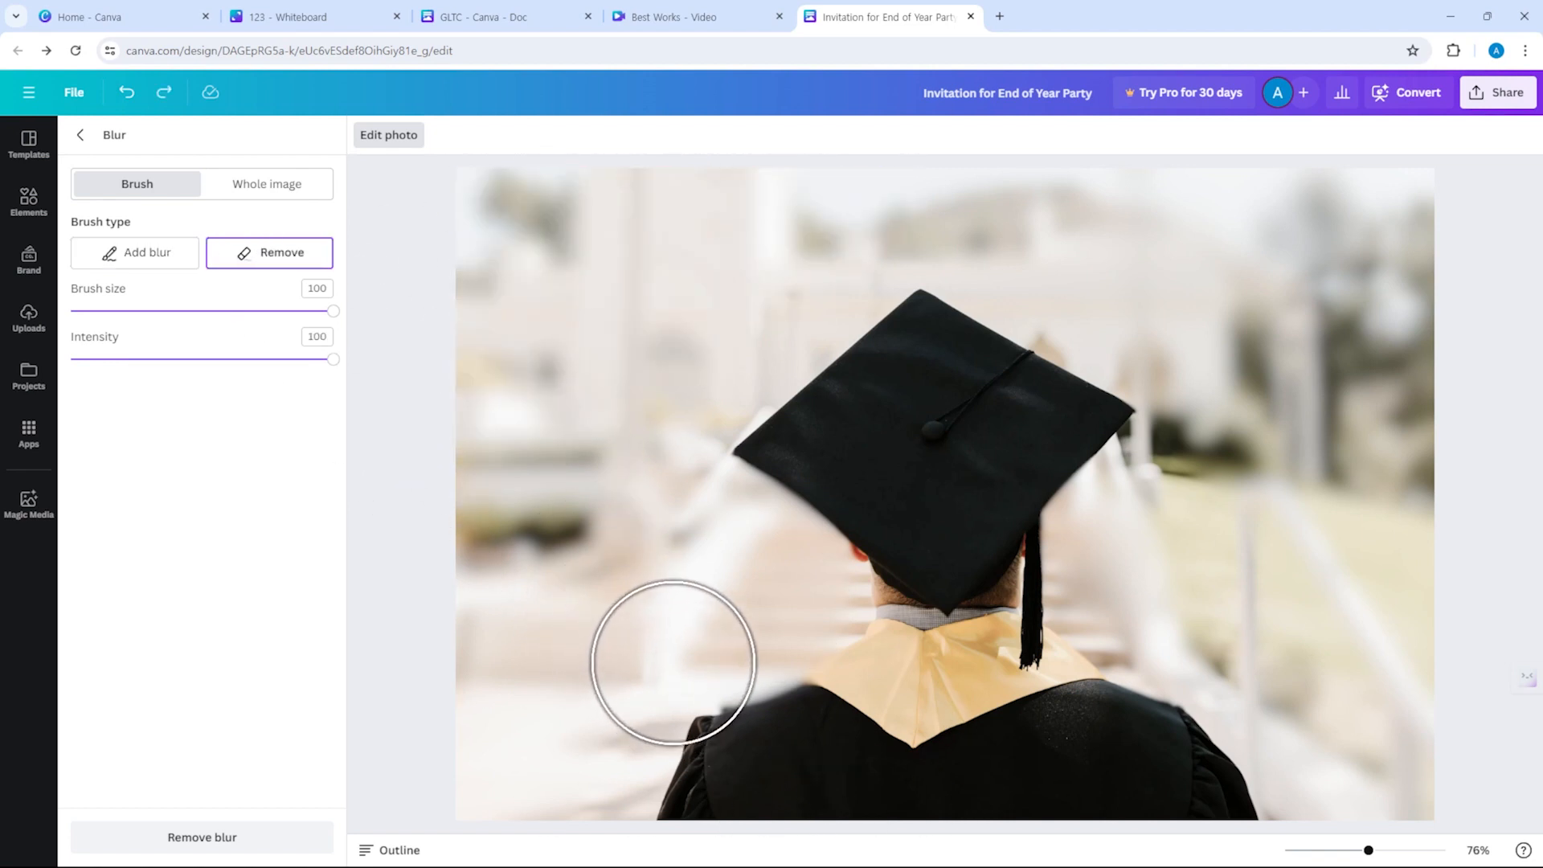
mouse_move(786, 765)
mouse_down()
mouse_move(785, 750)
mouse_move(857, 733)
mouse_move(894, 705)
mouse_up()
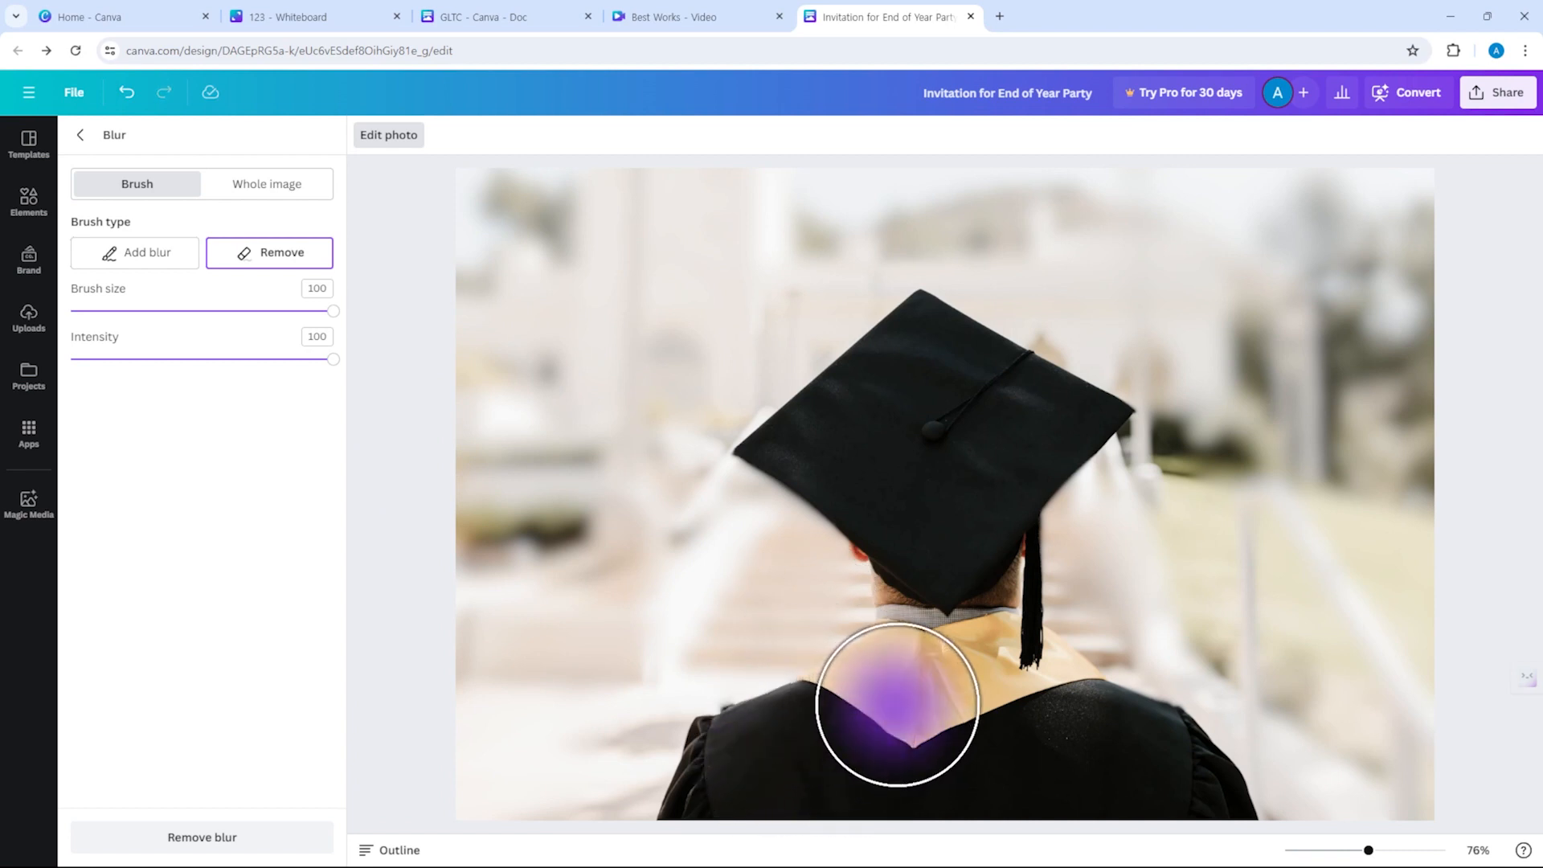
drag(932, 634, 944, 587)
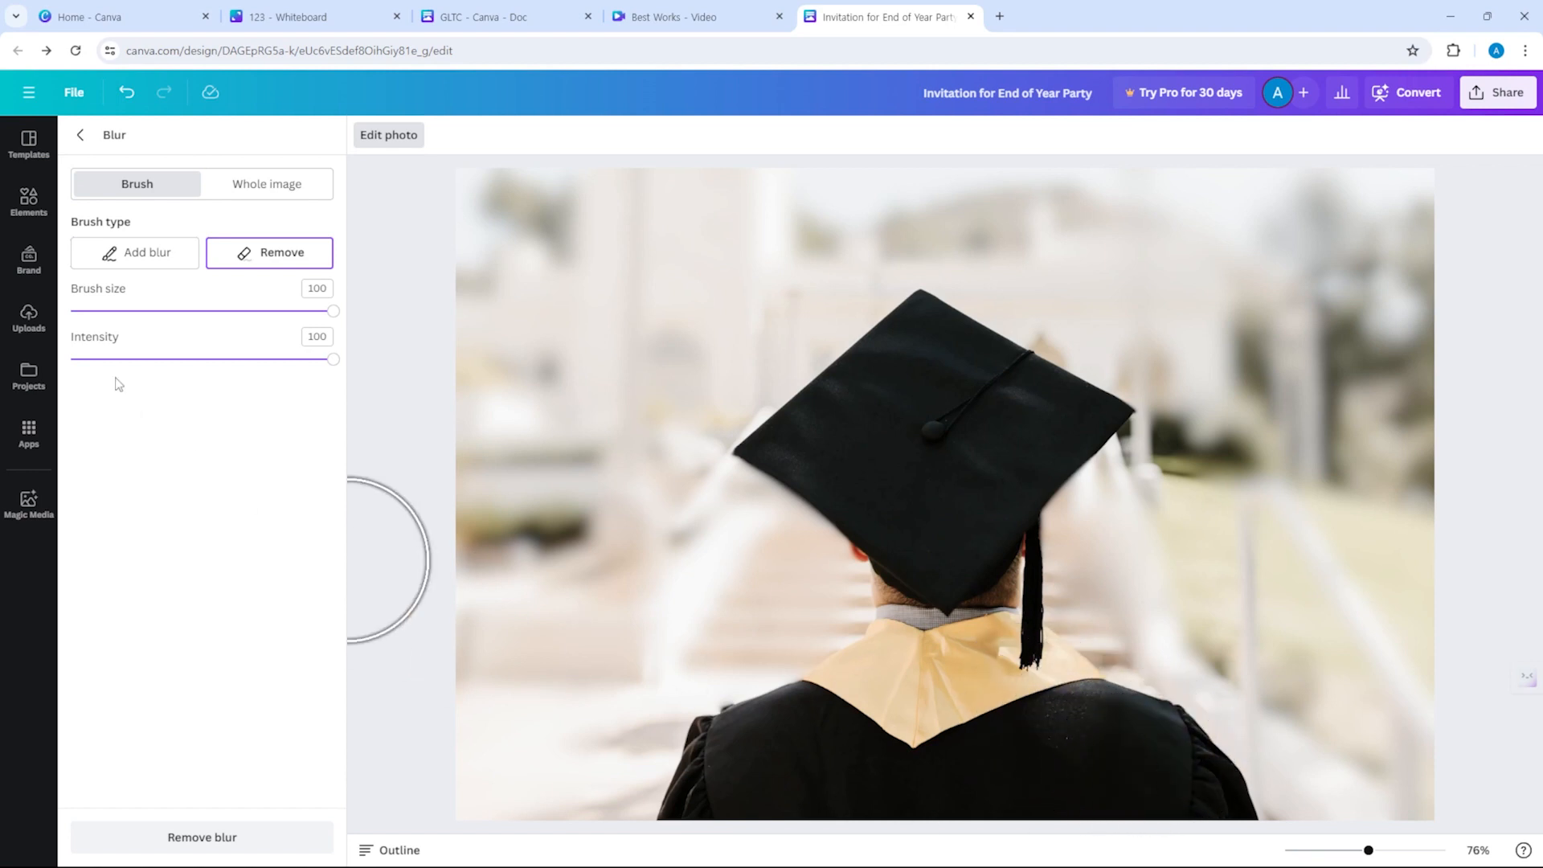
Try the whole-image blur with its intensity at 0, return to brush mode and leave the blur settings.
click(244, 189)
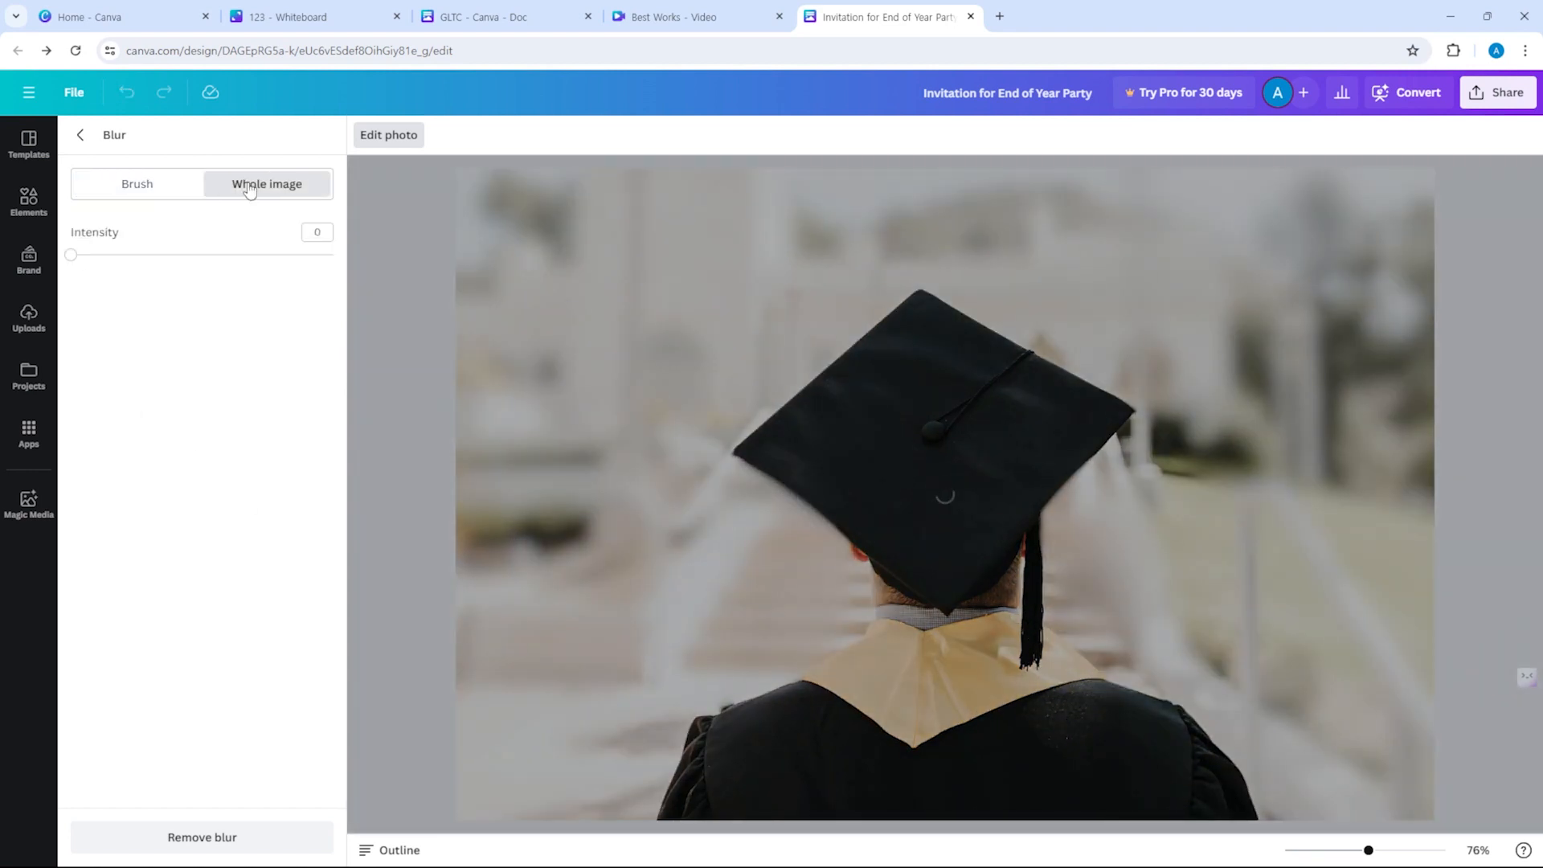
drag(115, 265, 71, 255)
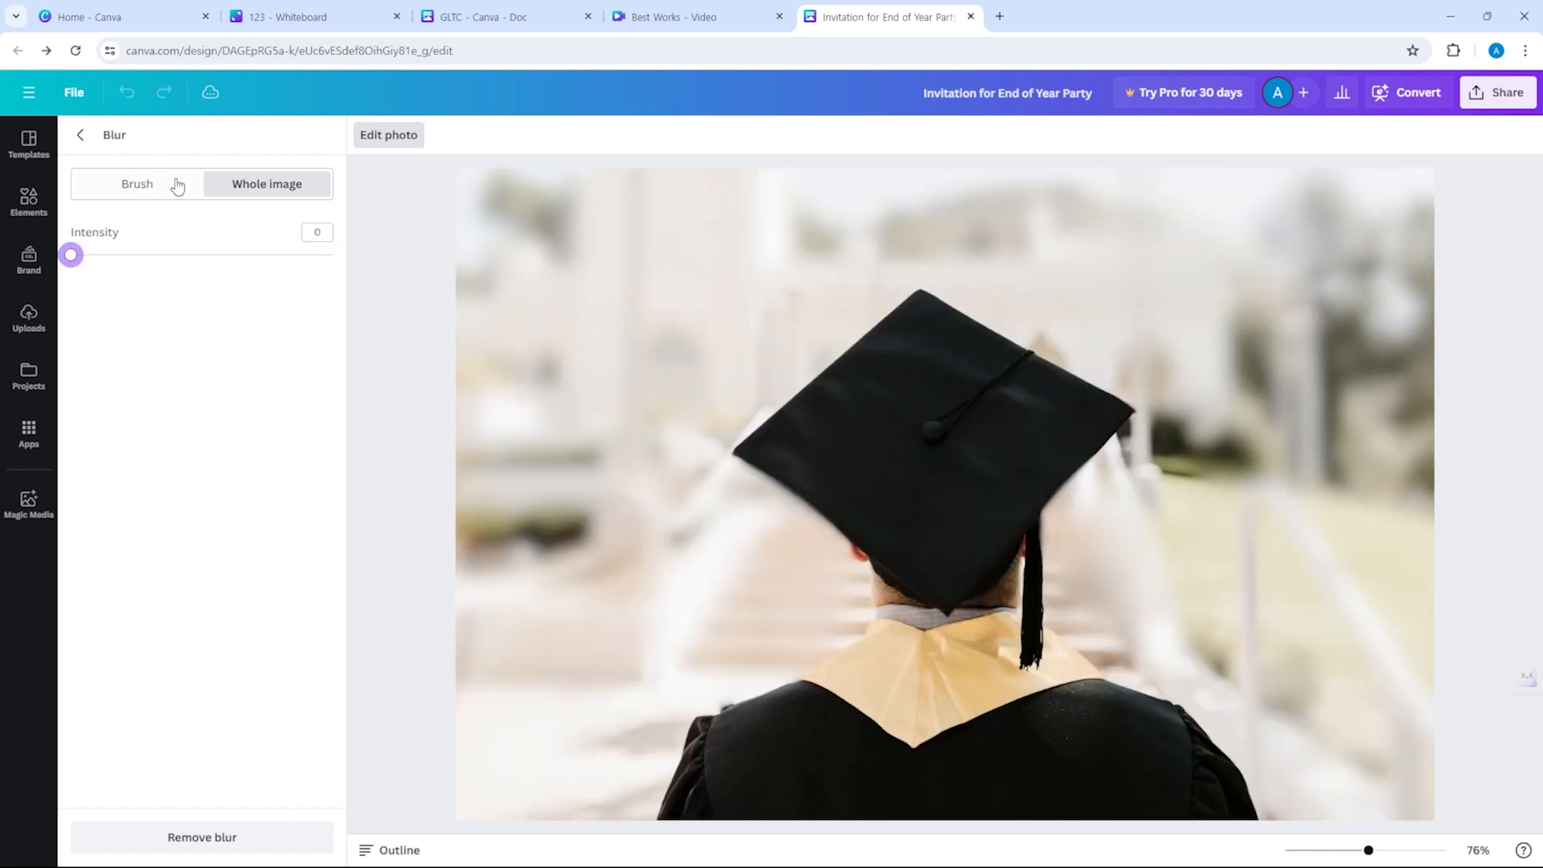
click(178, 185)
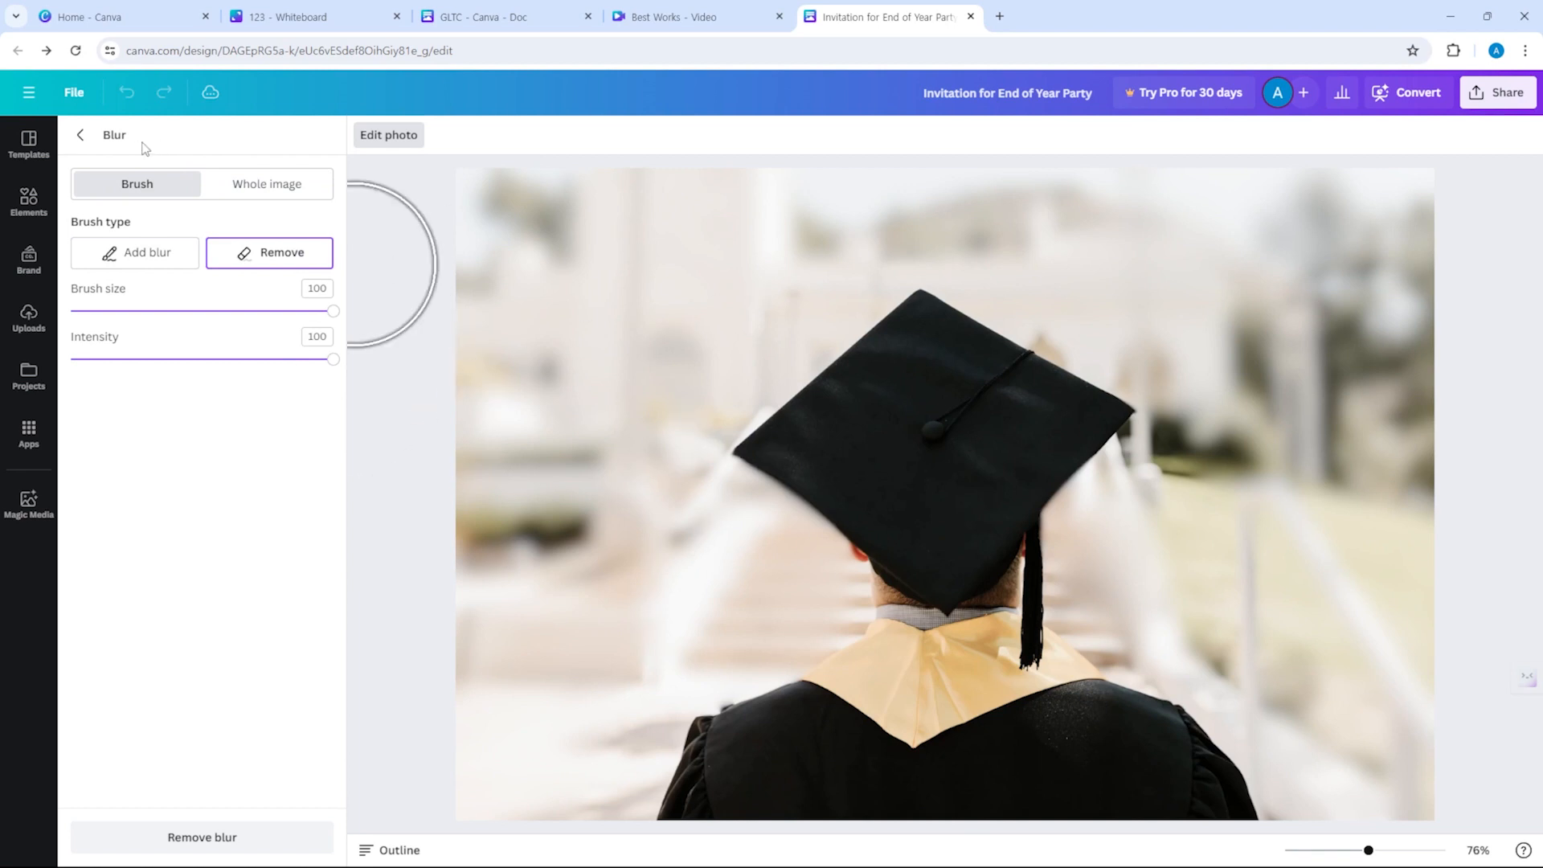
click(69, 135)
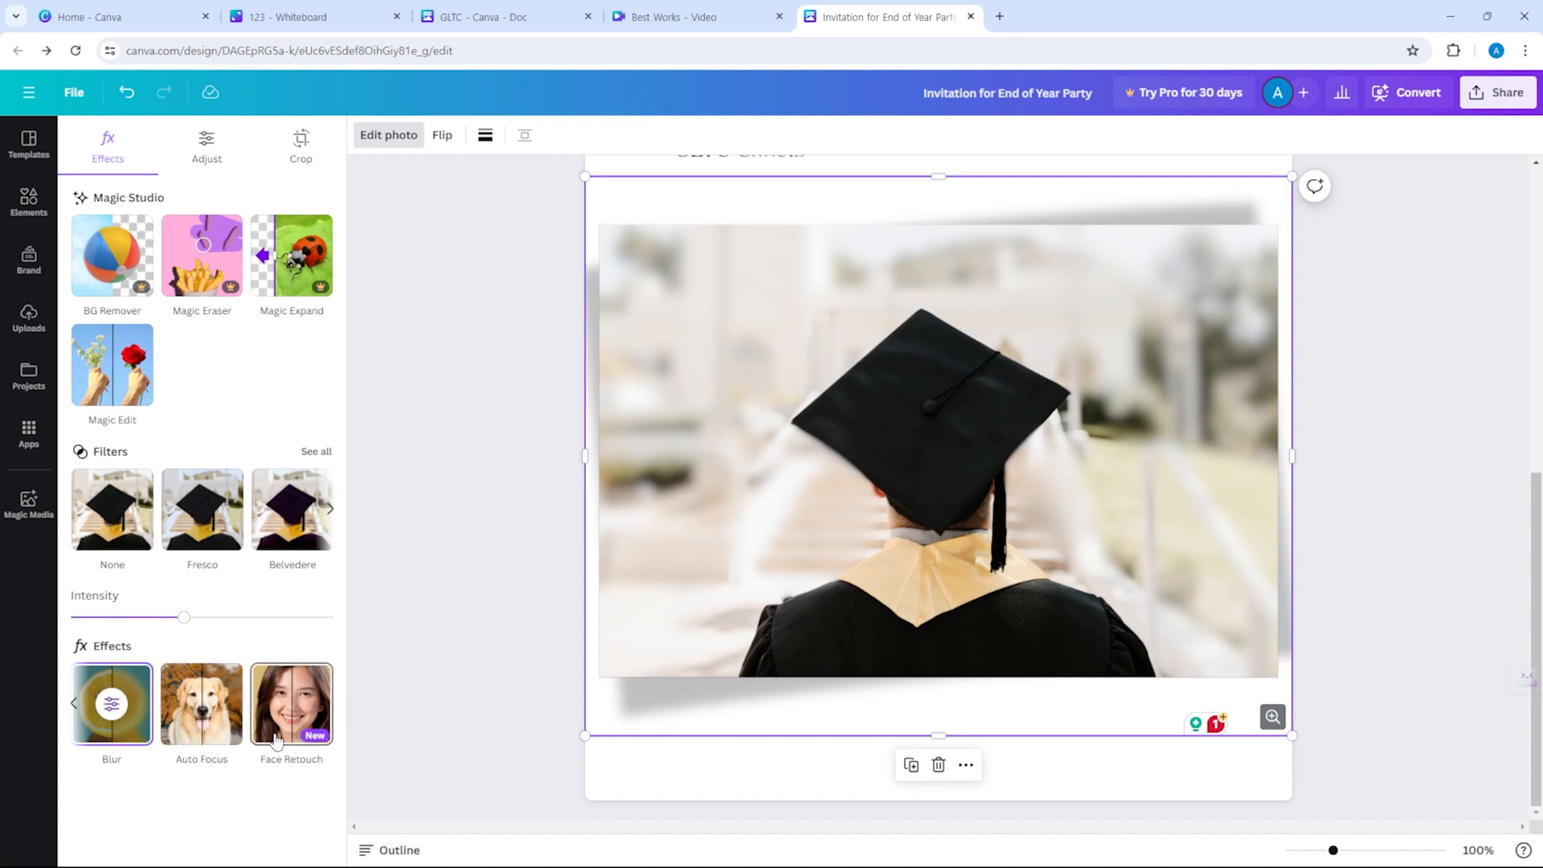
Apply Auto Focus to the graduation photo, adjust its focus position and lower its blur intensity.
click(201, 705)
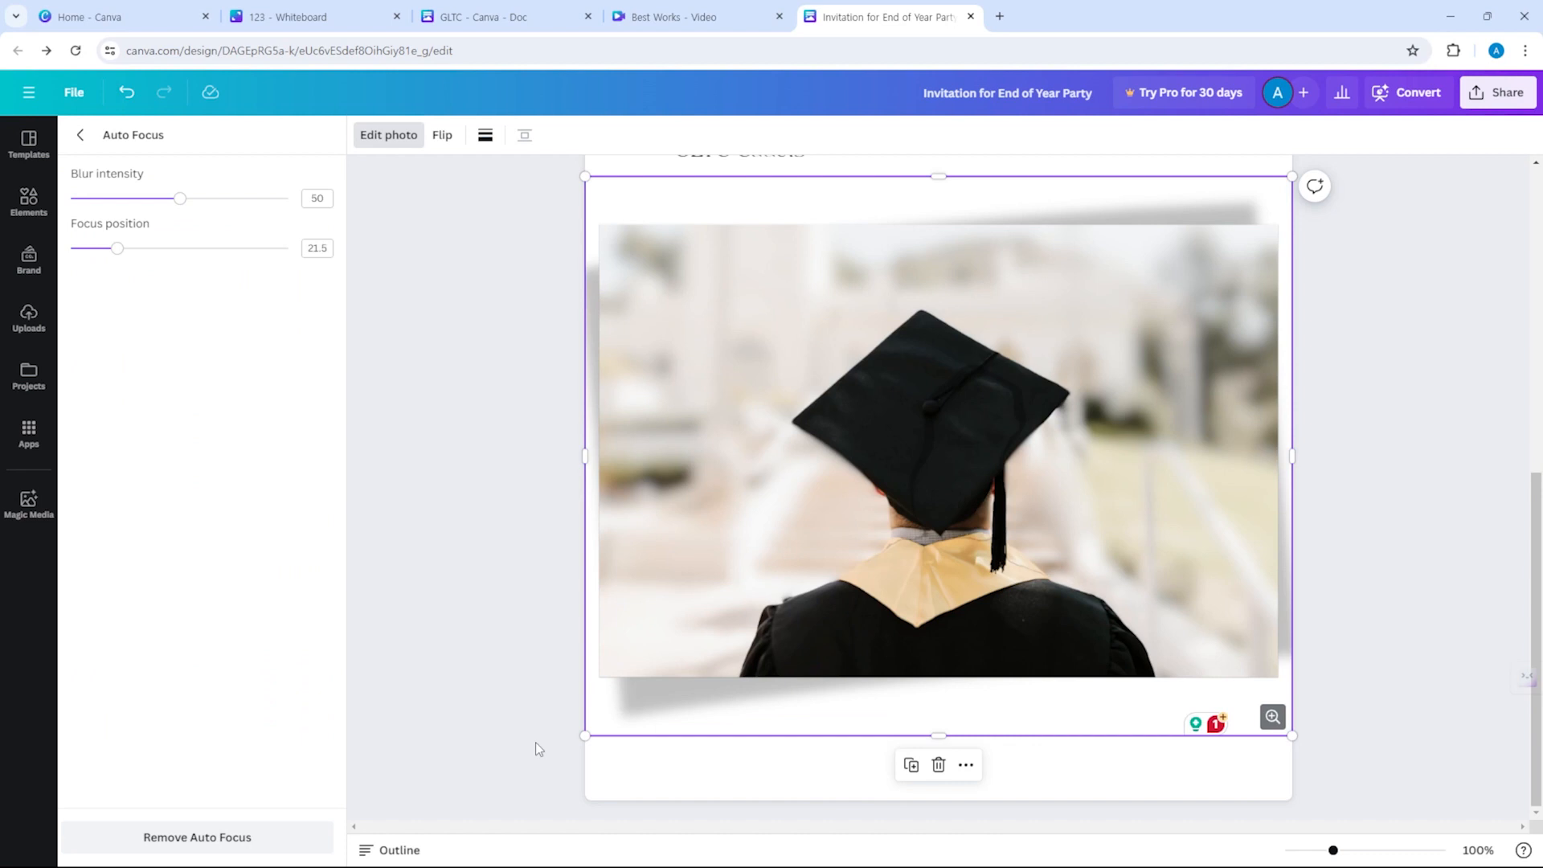
mouse_move(140, 259)
mouse_down()
mouse_move(112, 255)
mouse_move(141, 258)
mouse_move(86, 286)
mouse_move(127, 289)
mouse_move(119, 277)
mouse_up()
drag(163, 206, 103, 243)
click(81, 135)
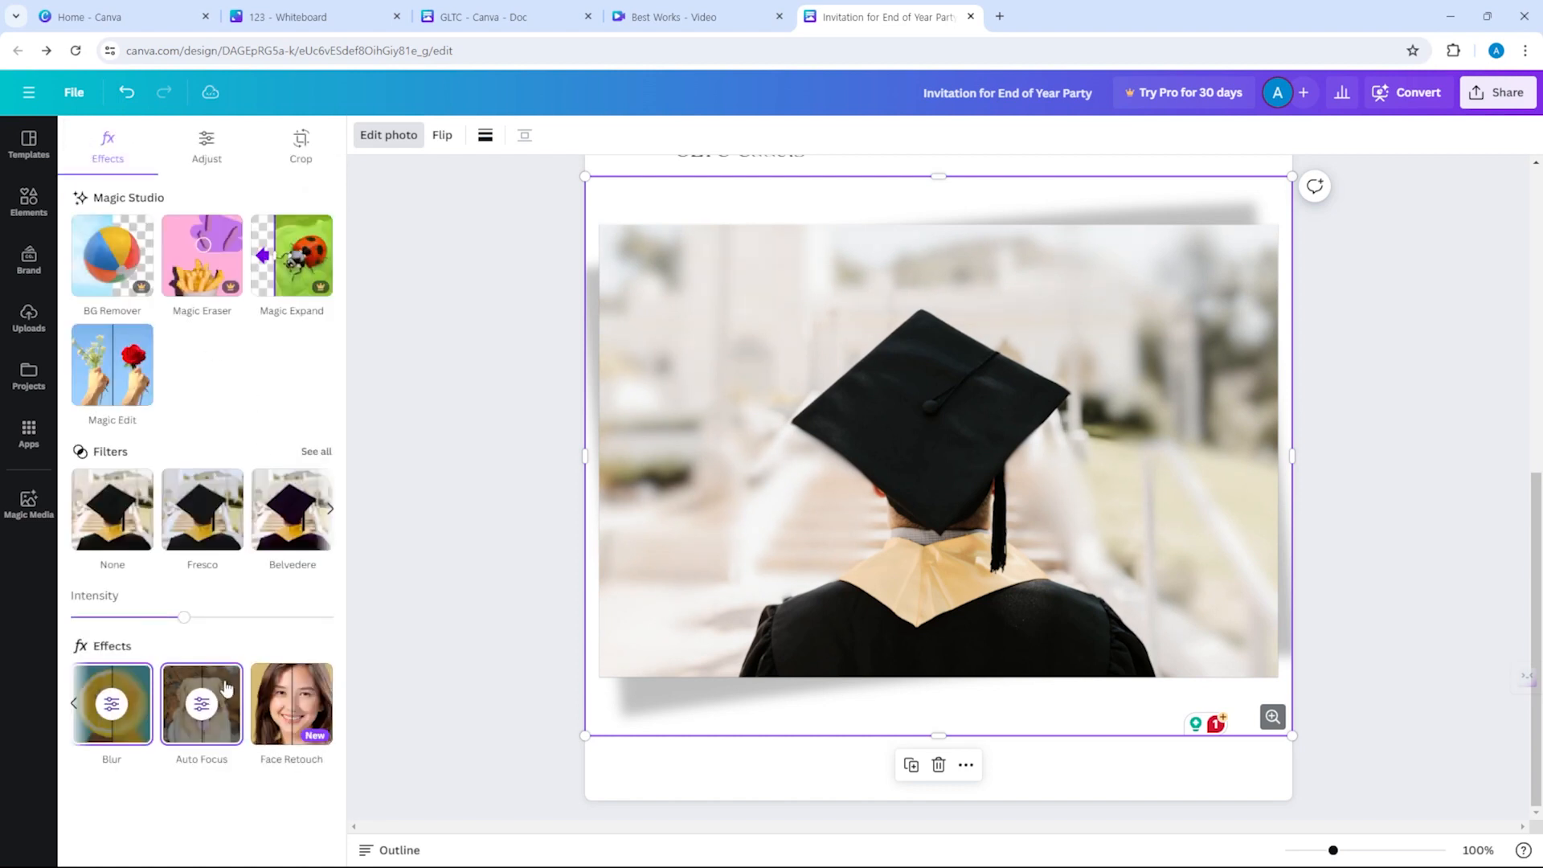
Apply the last duotone preset, the dark brown and white one, to the graduation photo.
click(75, 703)
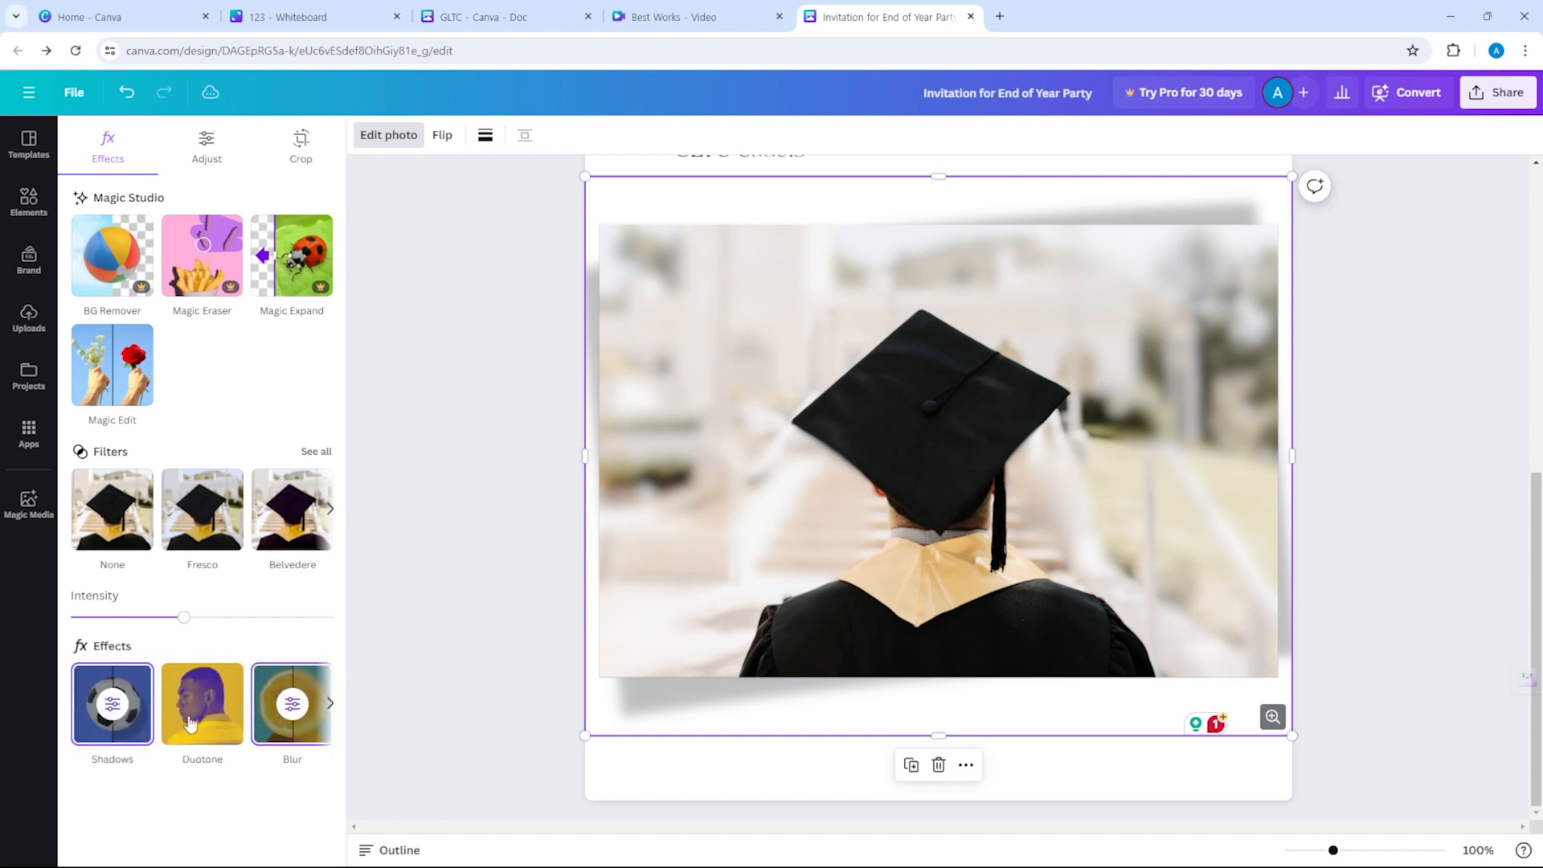
click(222, 741)
scroll(270, 626, down, 3)
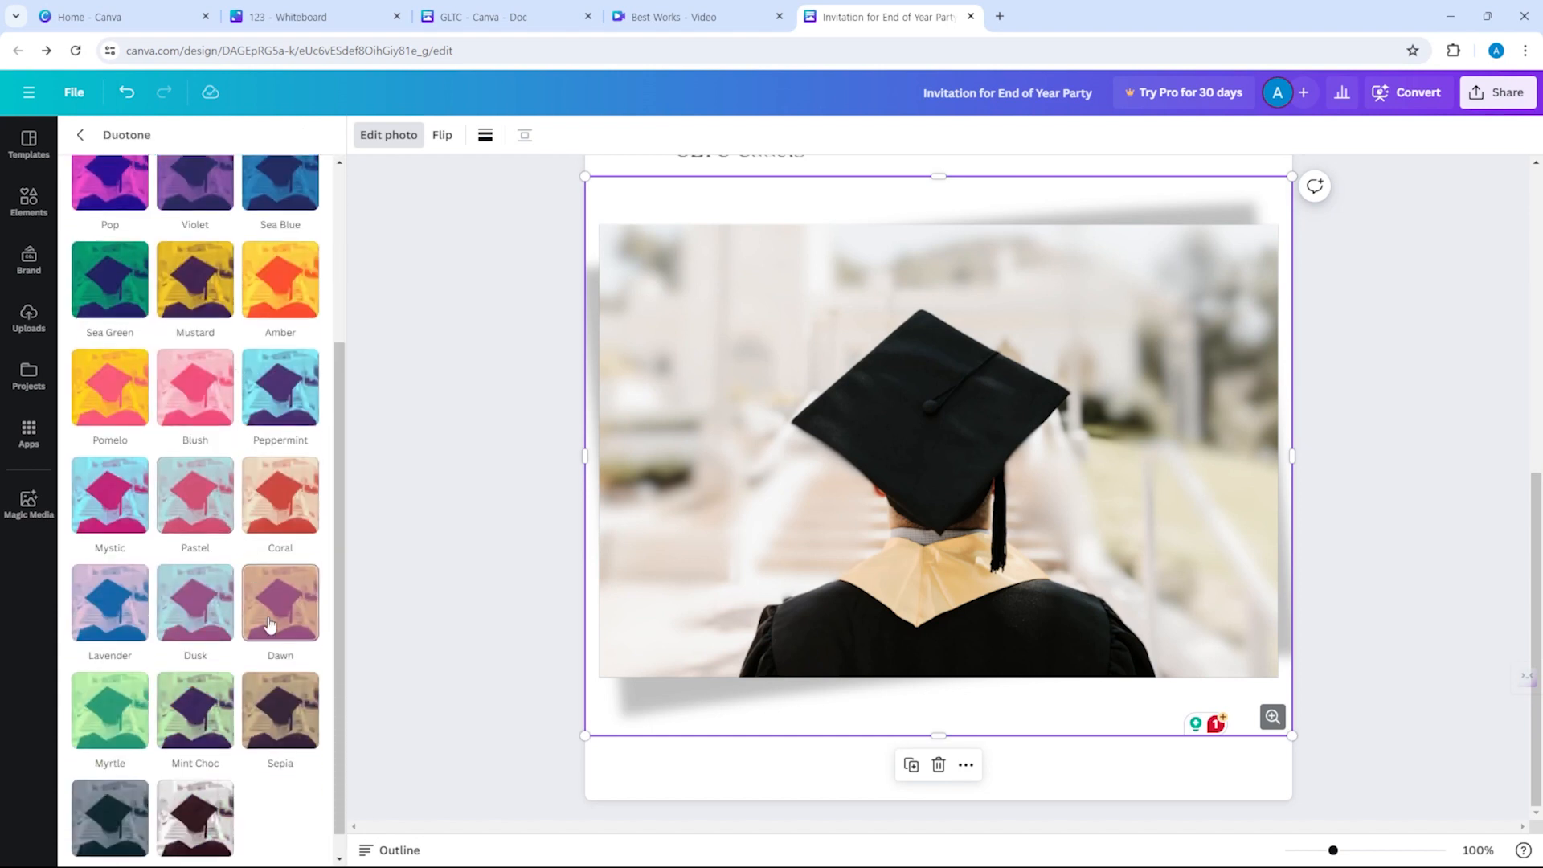
click(232, 793)
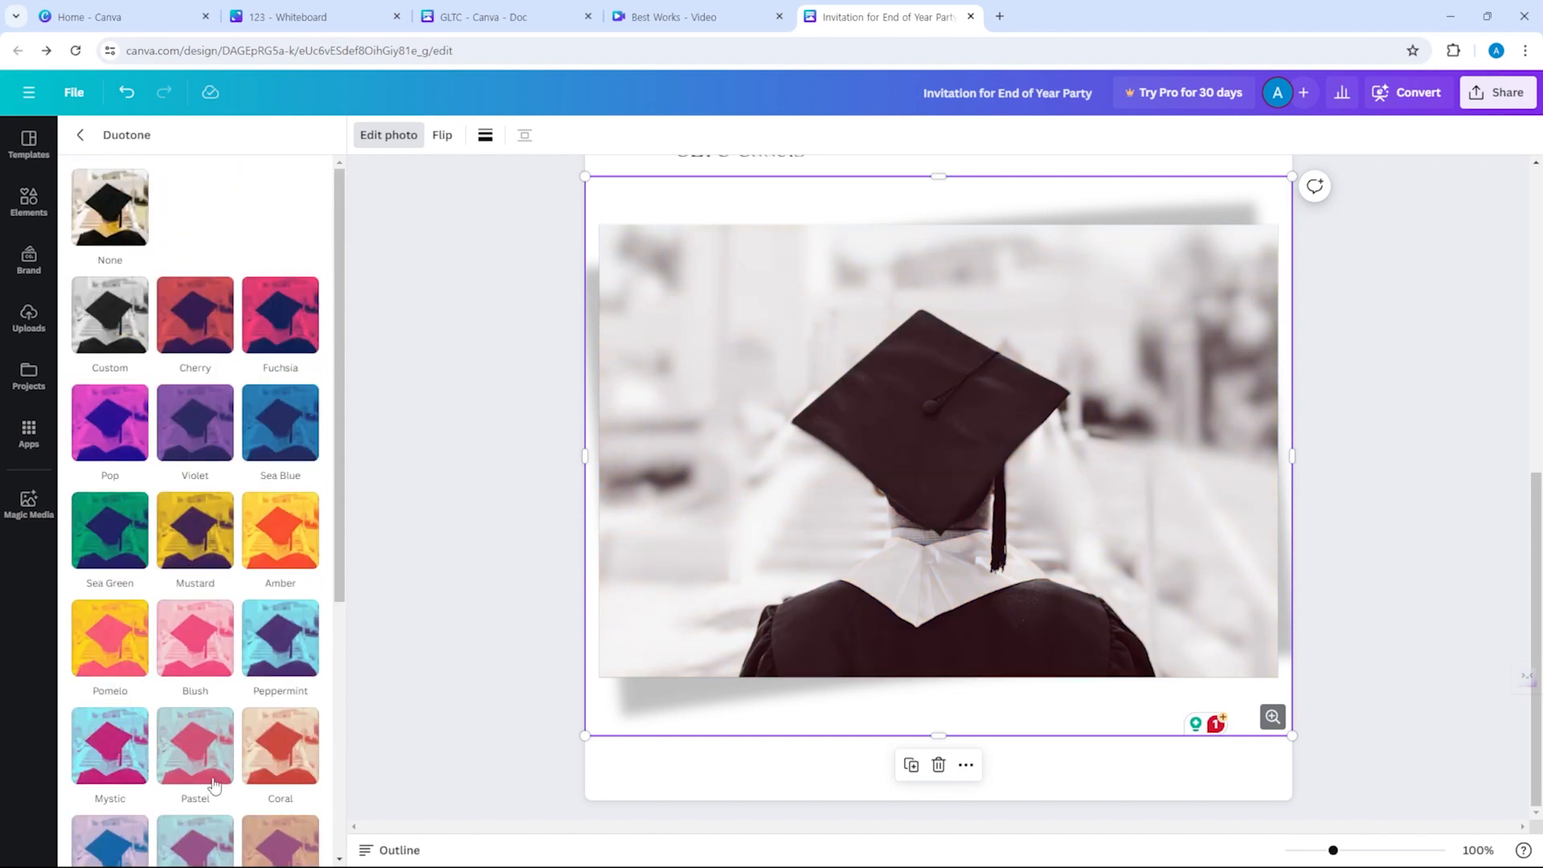
Switch the graduation photo's duotone to Sepia at intensity 20 and leave the duotone settings.
click(110, 666)
click(281, 558)
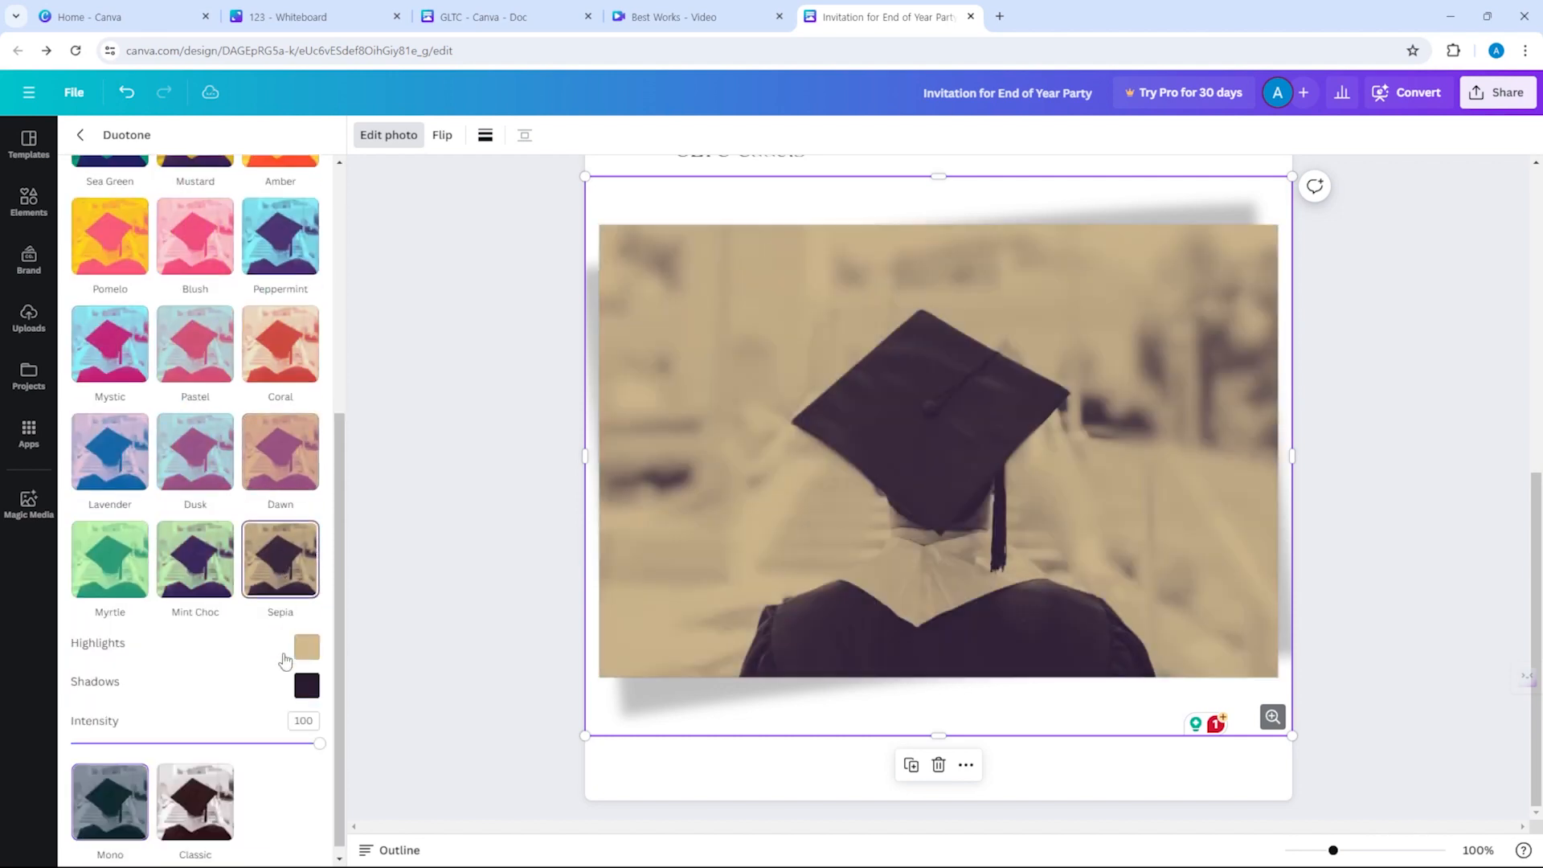
drag(213, 738, 120, 762)
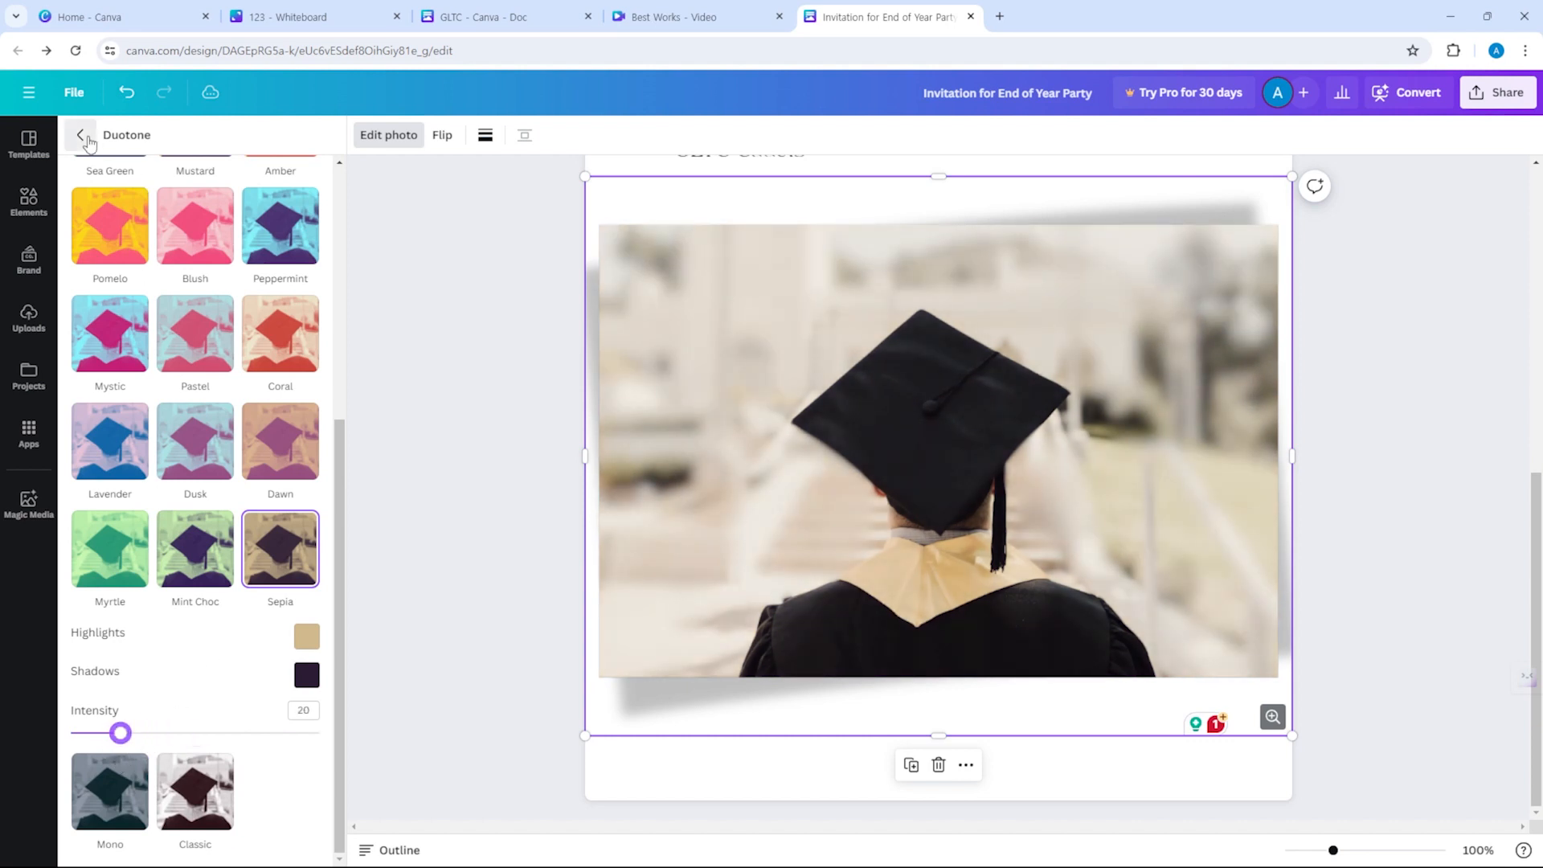
click(81, 135)
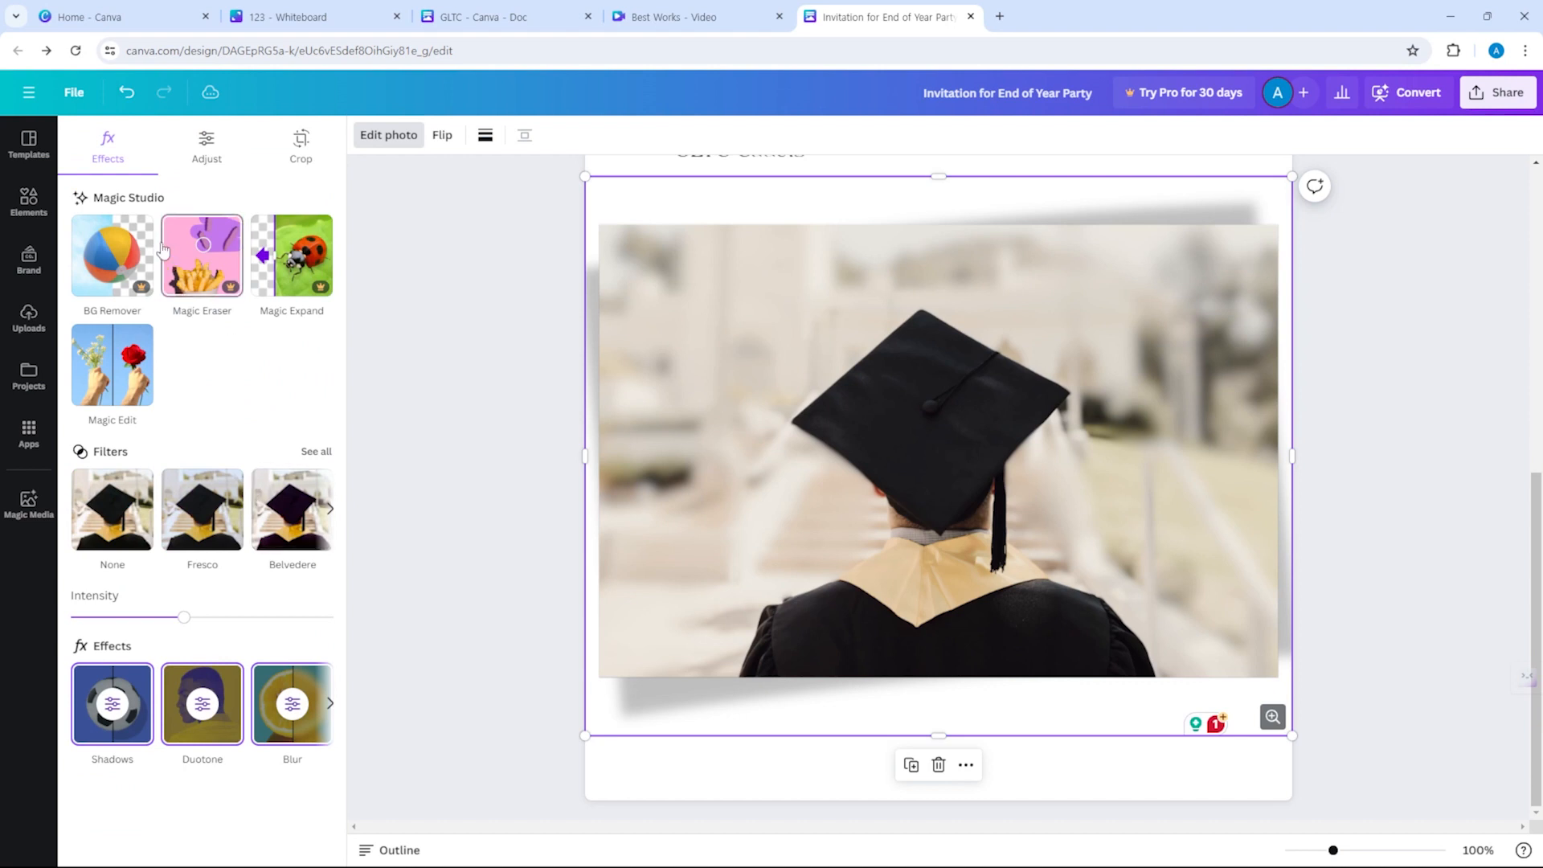
Adjust the whole photo: temperature -24, brightness 25, contrast 28, highlights -34 and shadows 85.
click(216, 171)
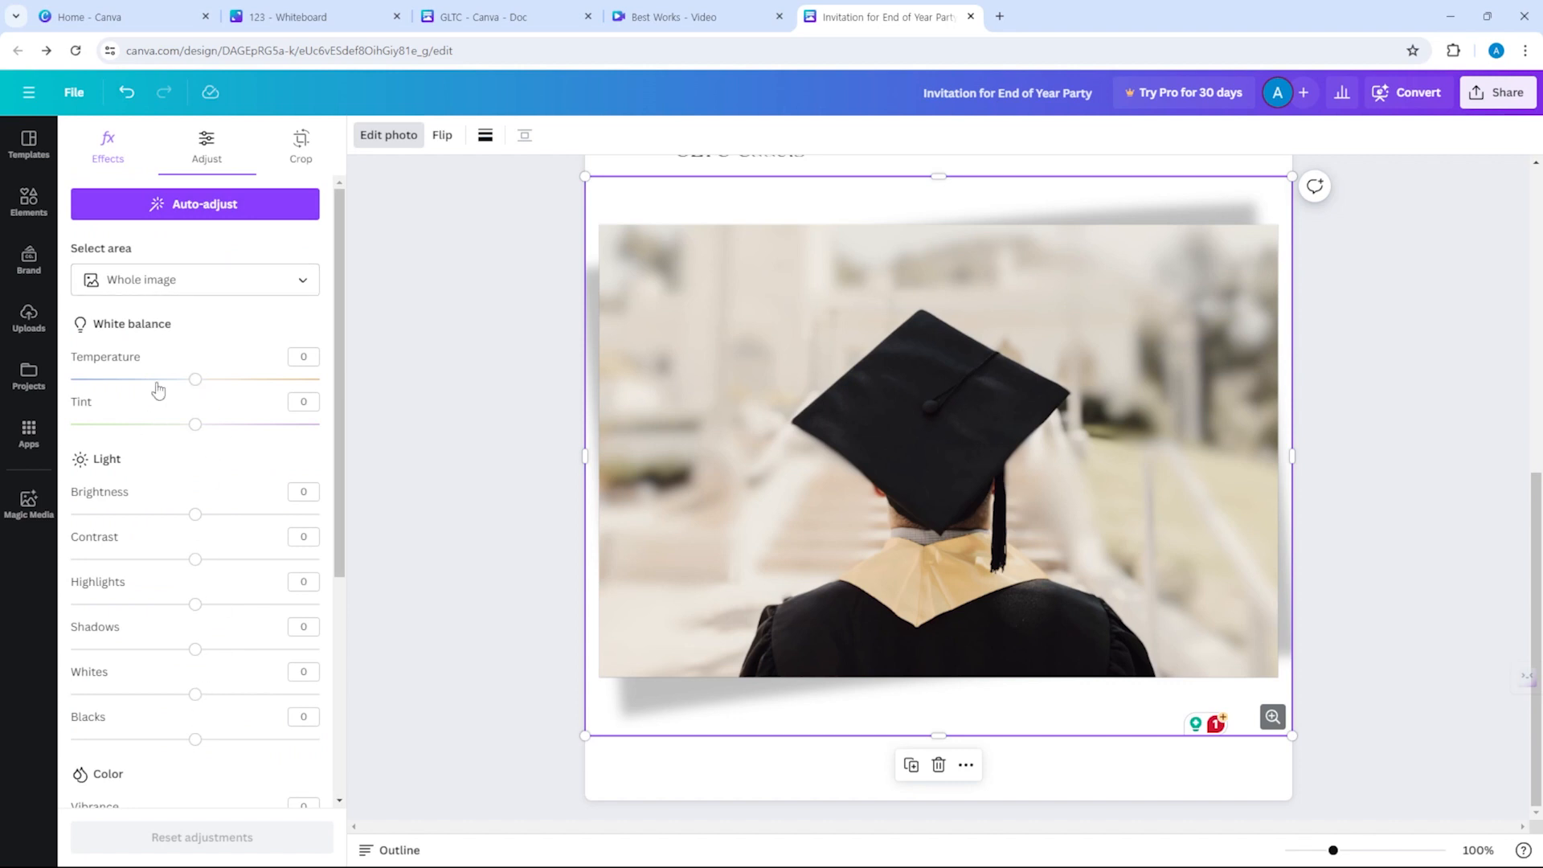
drag(195, 384, 167, 407)
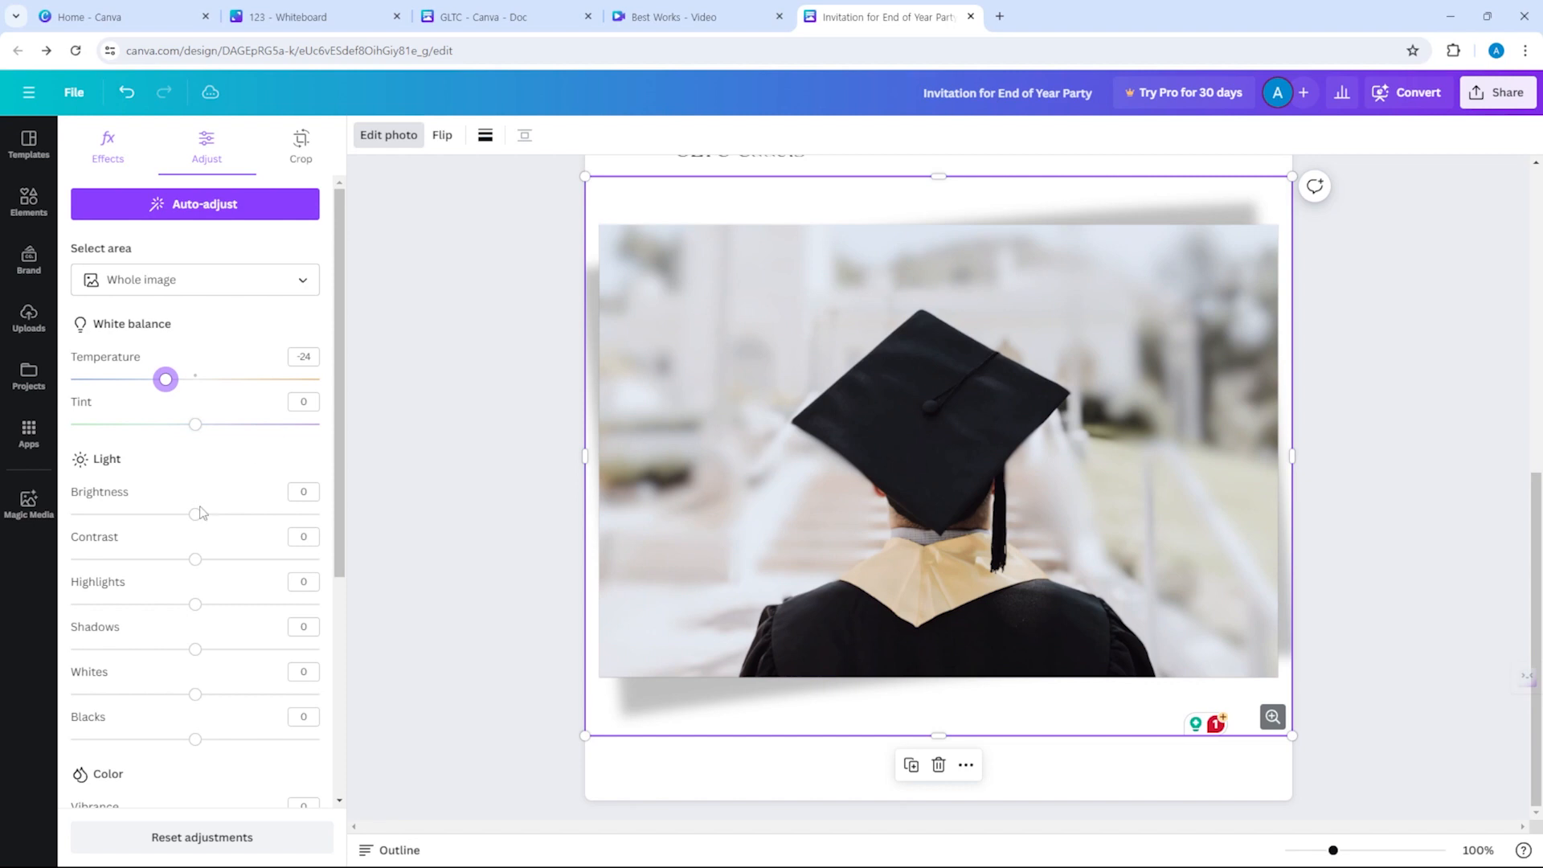
drag(195, 515, 218, 515)
drag(198, 570, 303, 649)
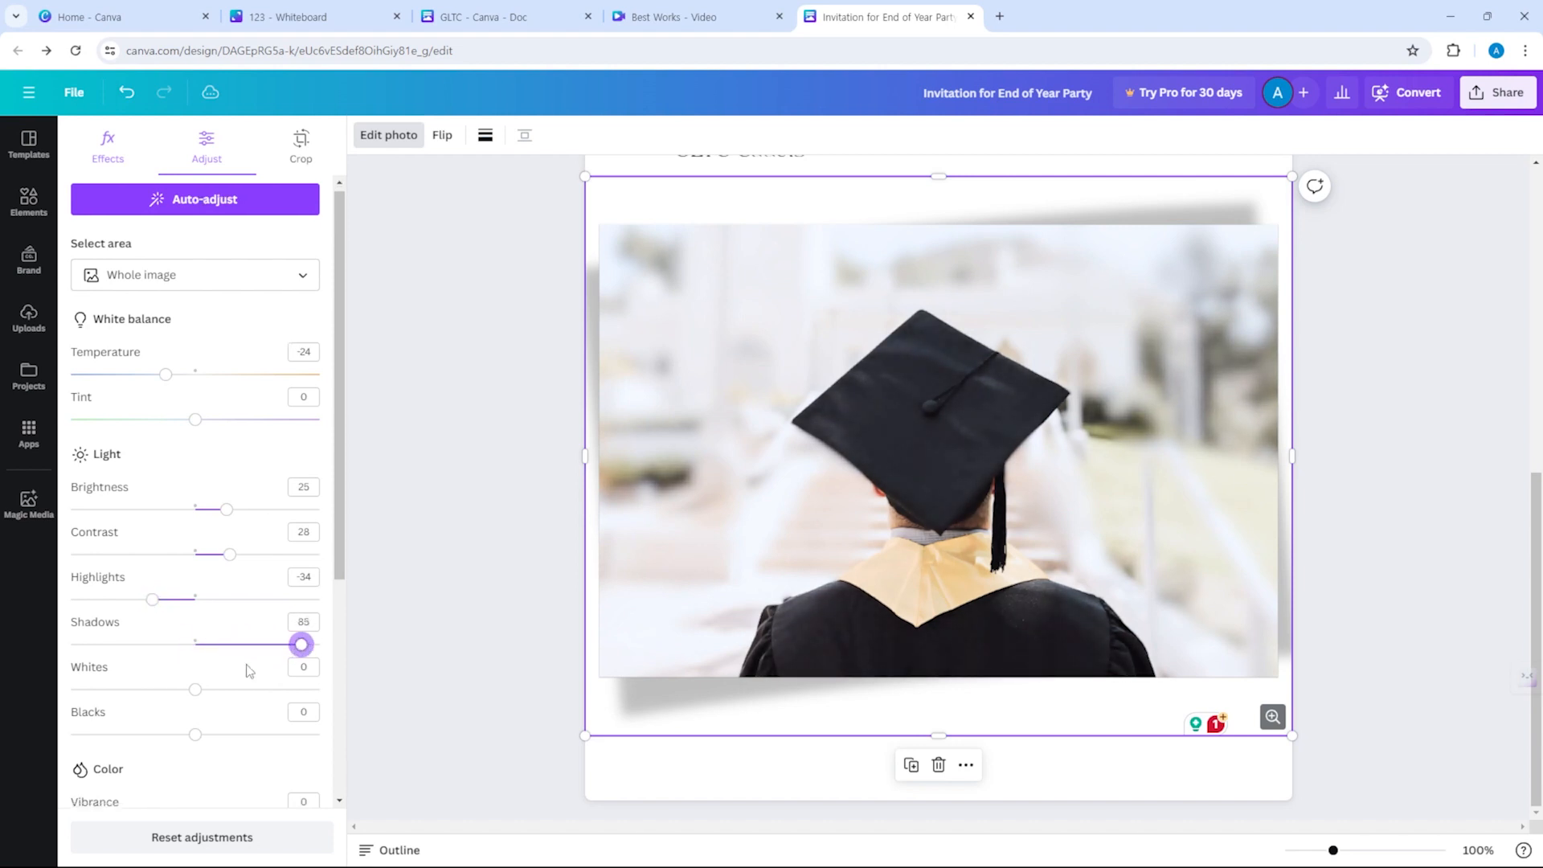
Set the photo's vibrance to 100 and its saturation to 52.
scroll(210, 625, down, 1)
scroll(202, 624, down, 3)
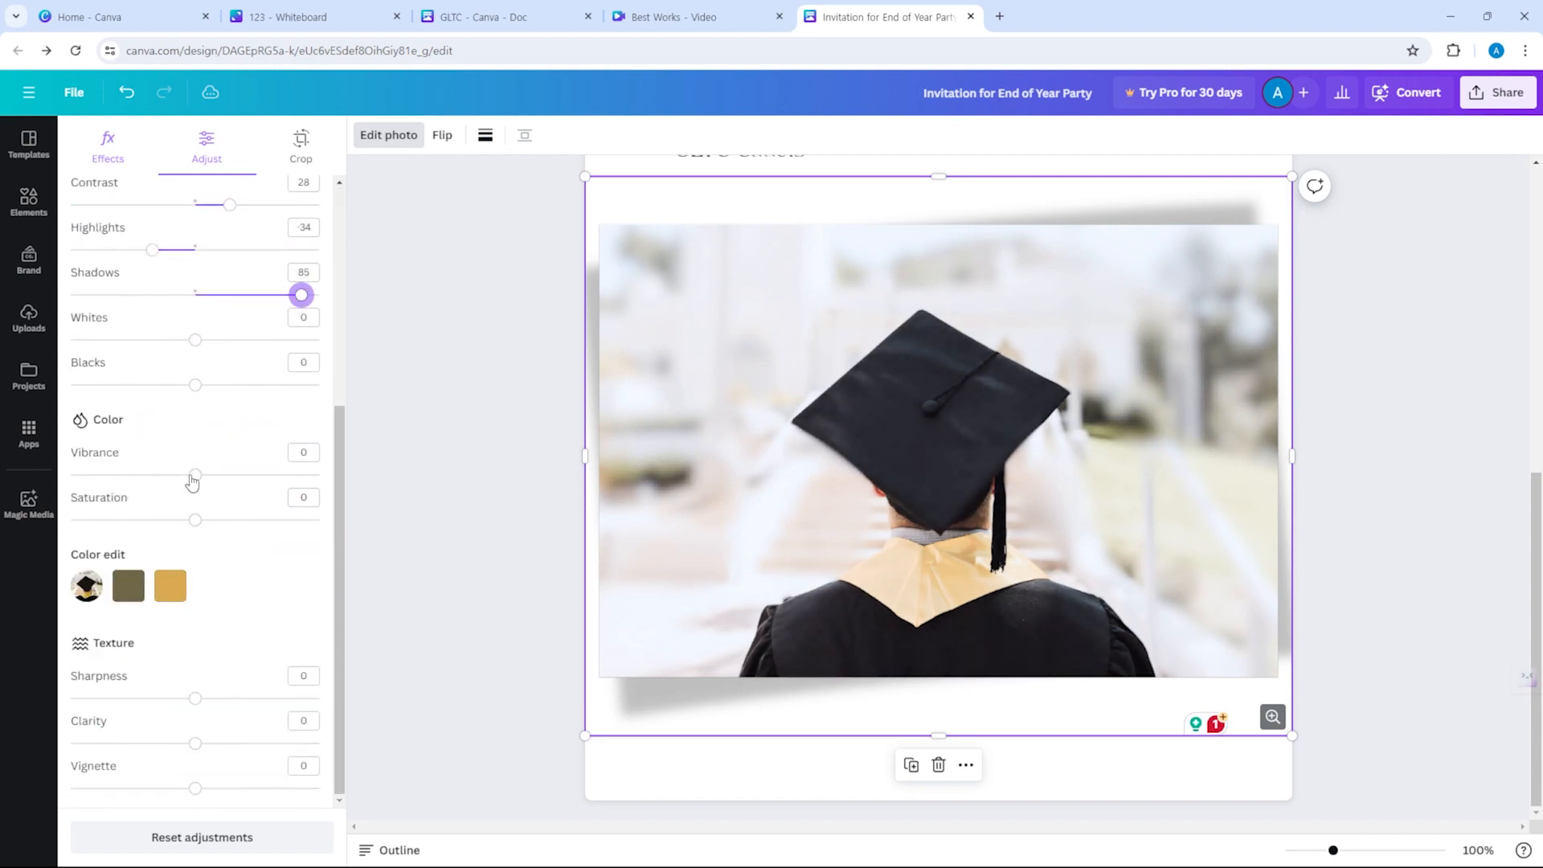
drag(202, 484, 420, 468)
drag(197, 520, 240, 519)
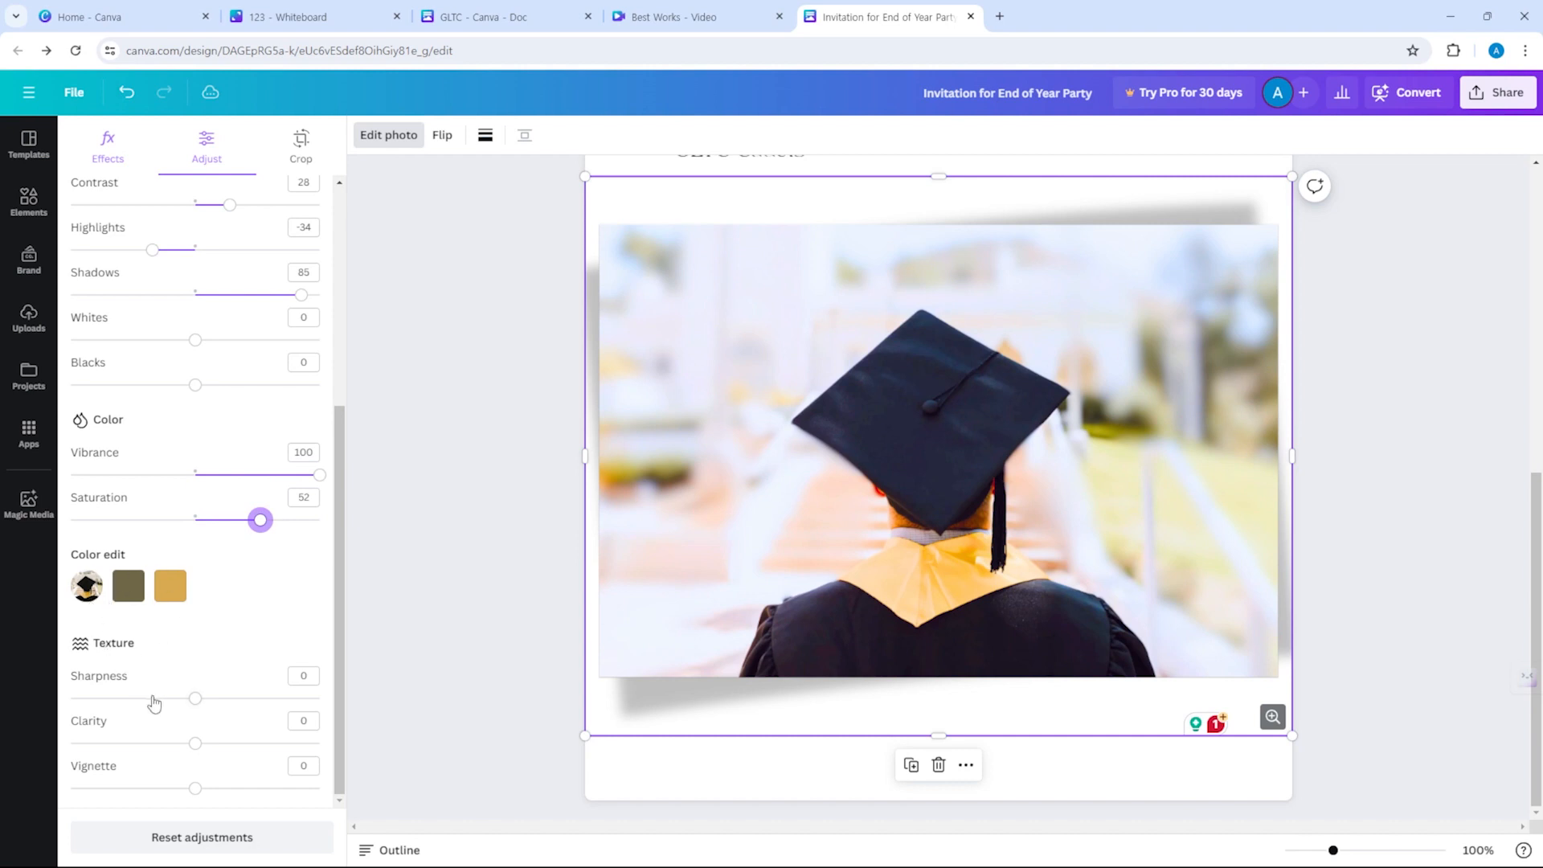
Set the photo's sharpness to 80, adjust its clarity and vignette, and close the photo editing options.
drag(204, 700, 301, 685)
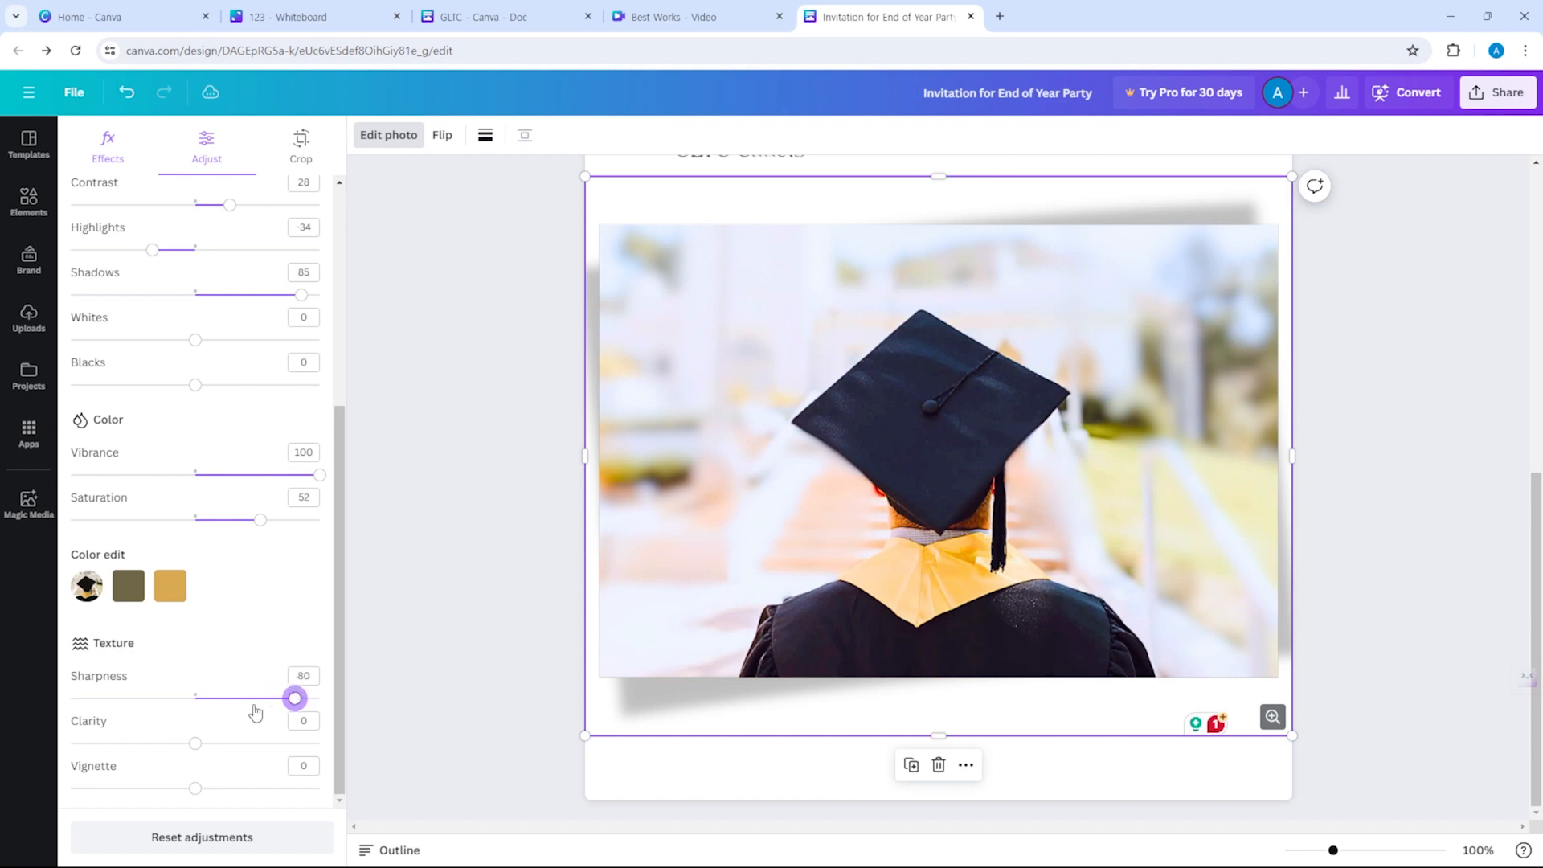
drag(206, 740, 235, 791)
scroll(241, 743, up, 5)
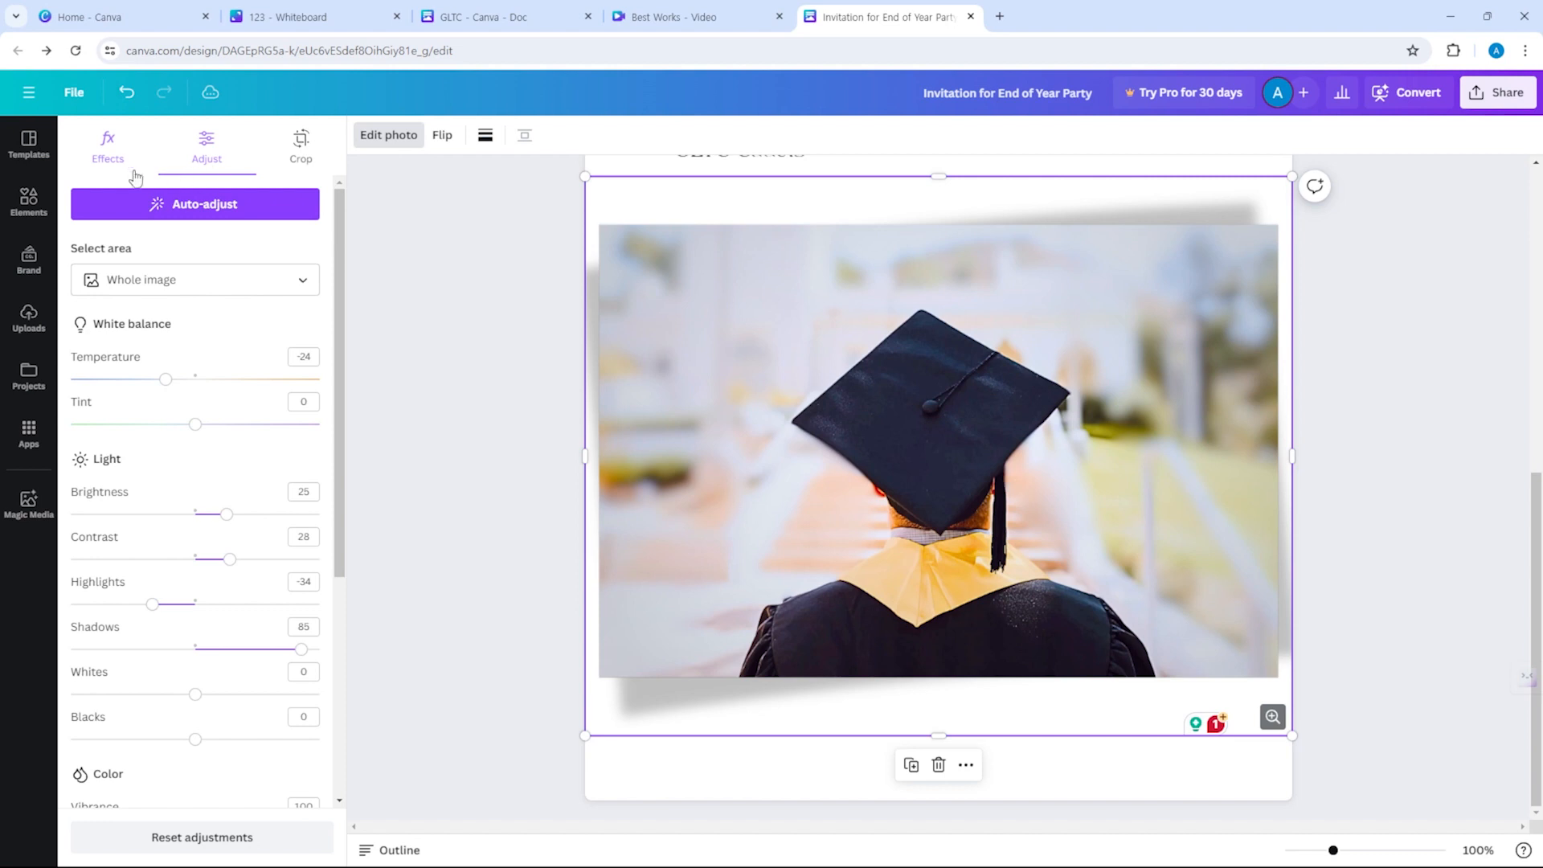
click(109, 151)
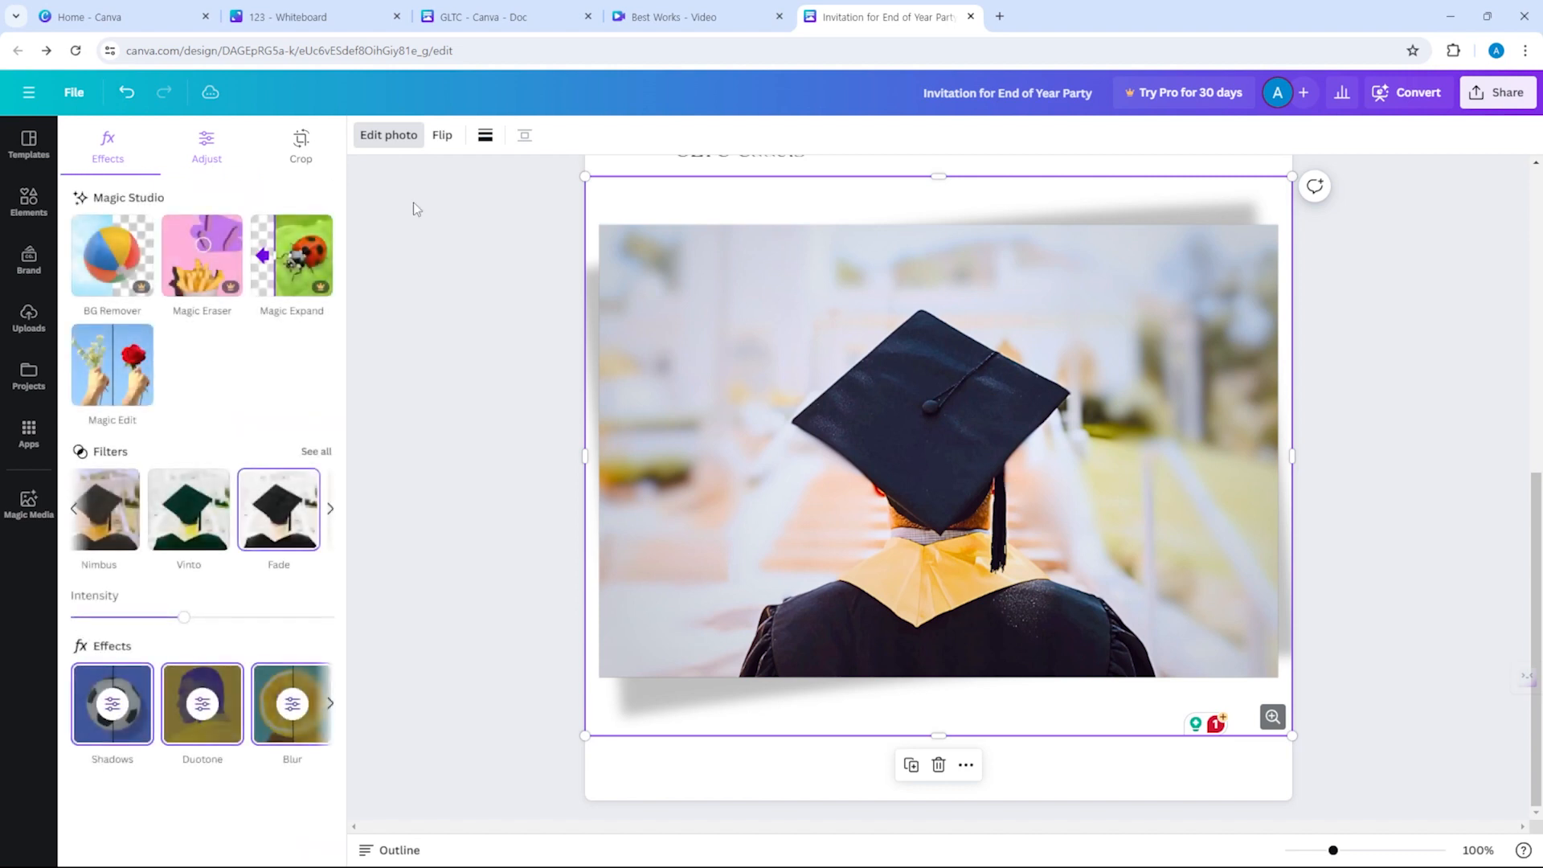
click(390, 138)
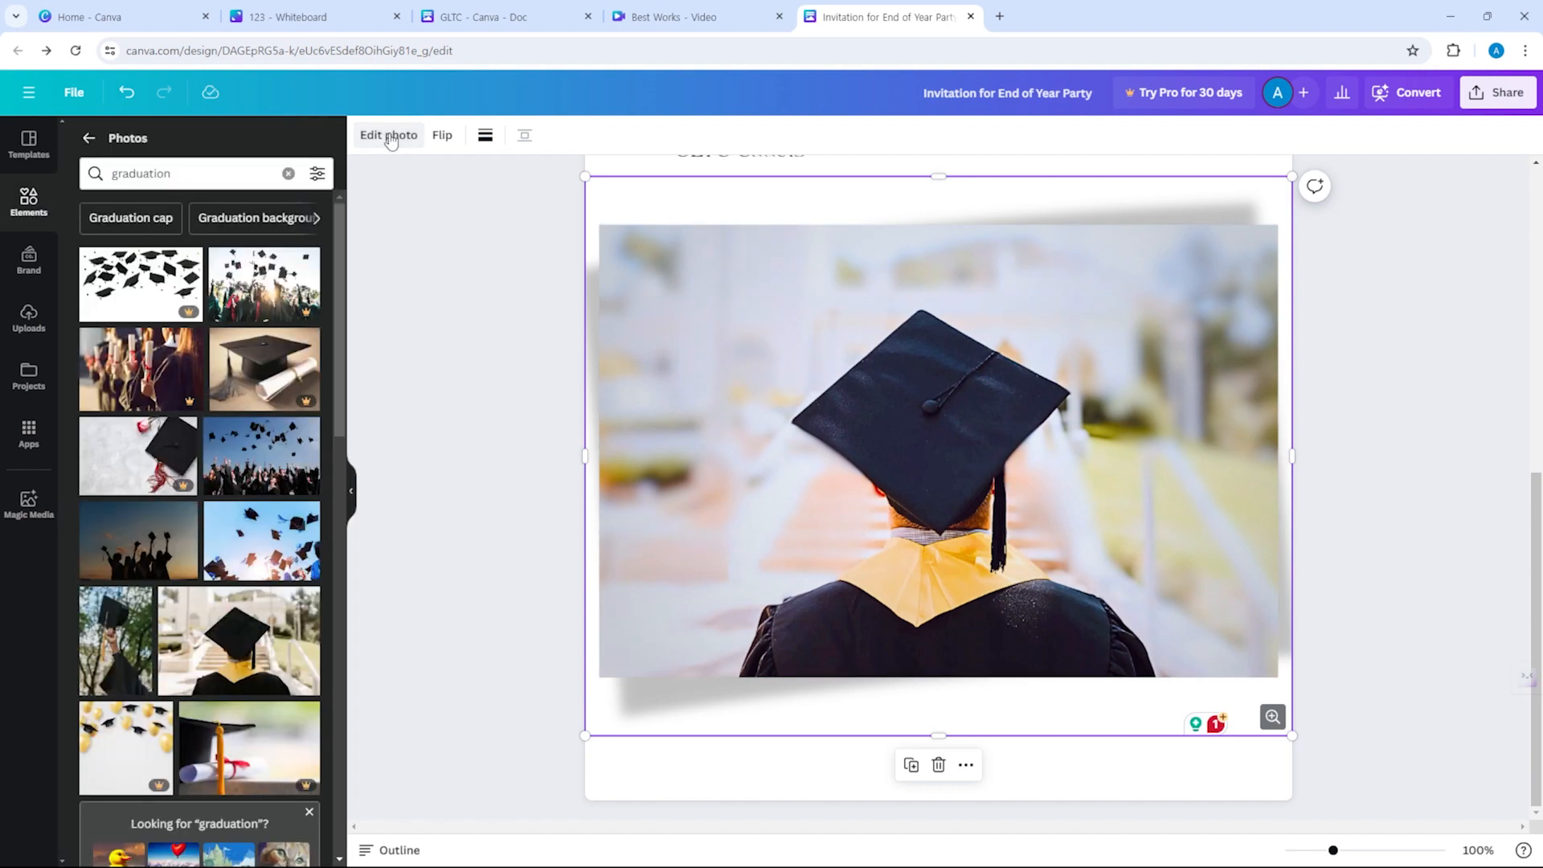
Compare the dashed and dotted border styles on the photo and settle on a solid black border with weight 9.
click(487, 136)
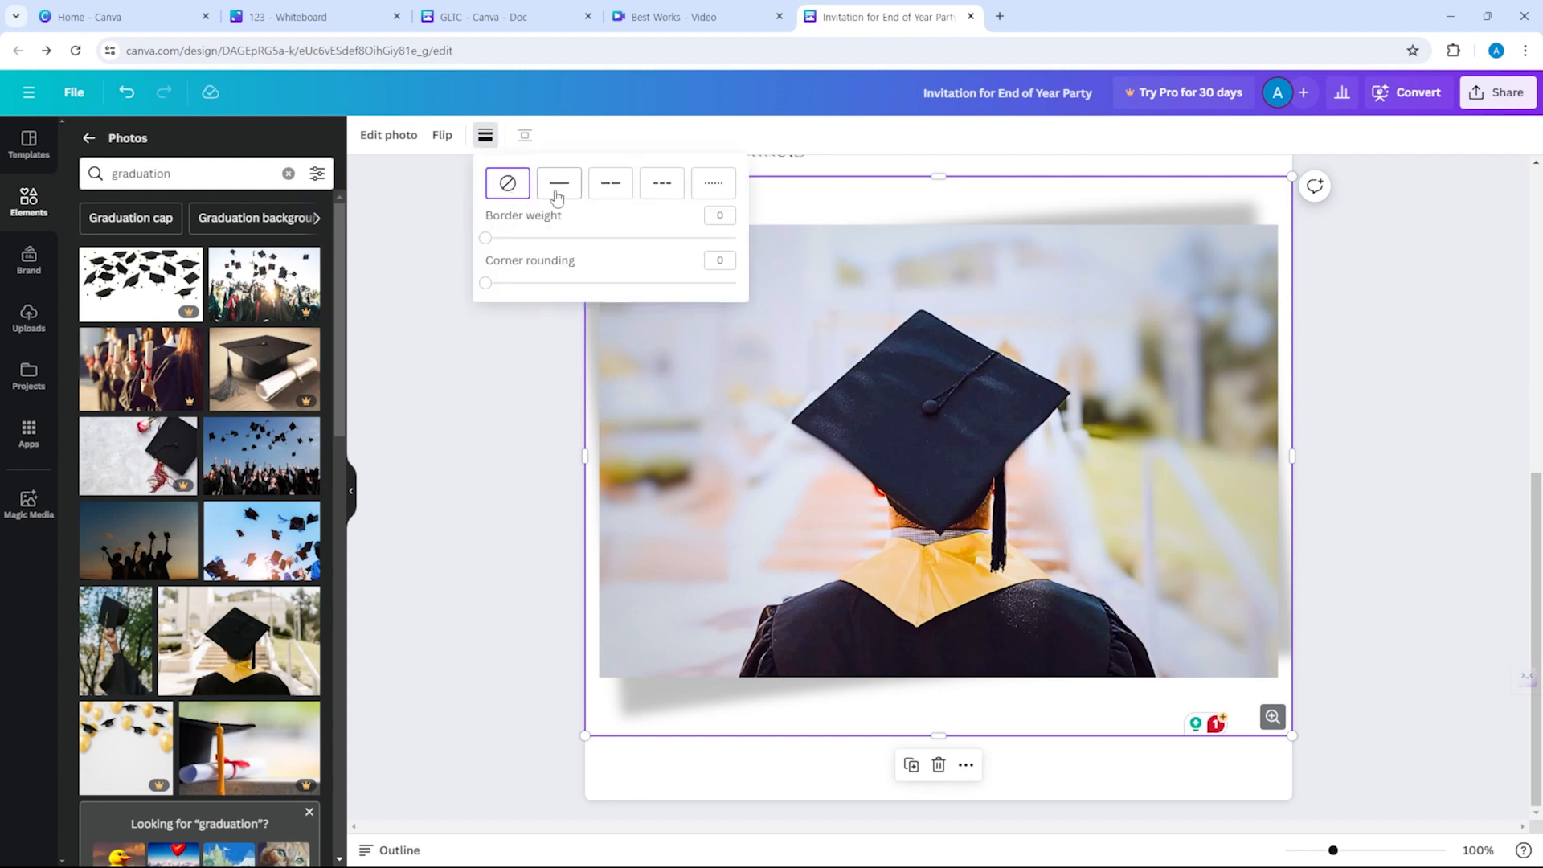
click(557, 195)
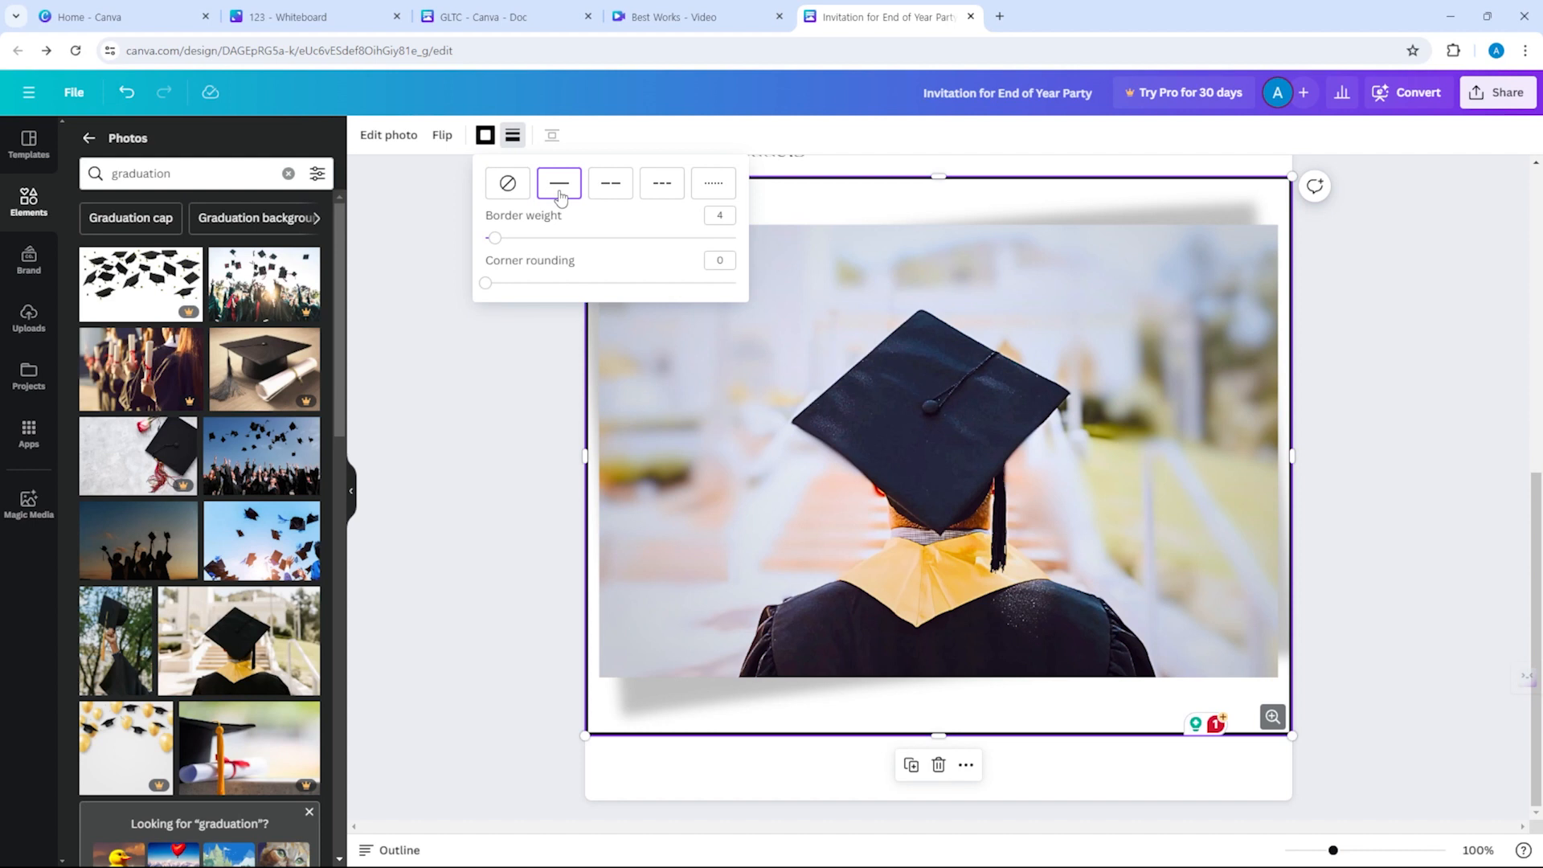
click(606, 201)
click(672, 198)
click(708, 193)
click(654, 195)
click(605, 192)
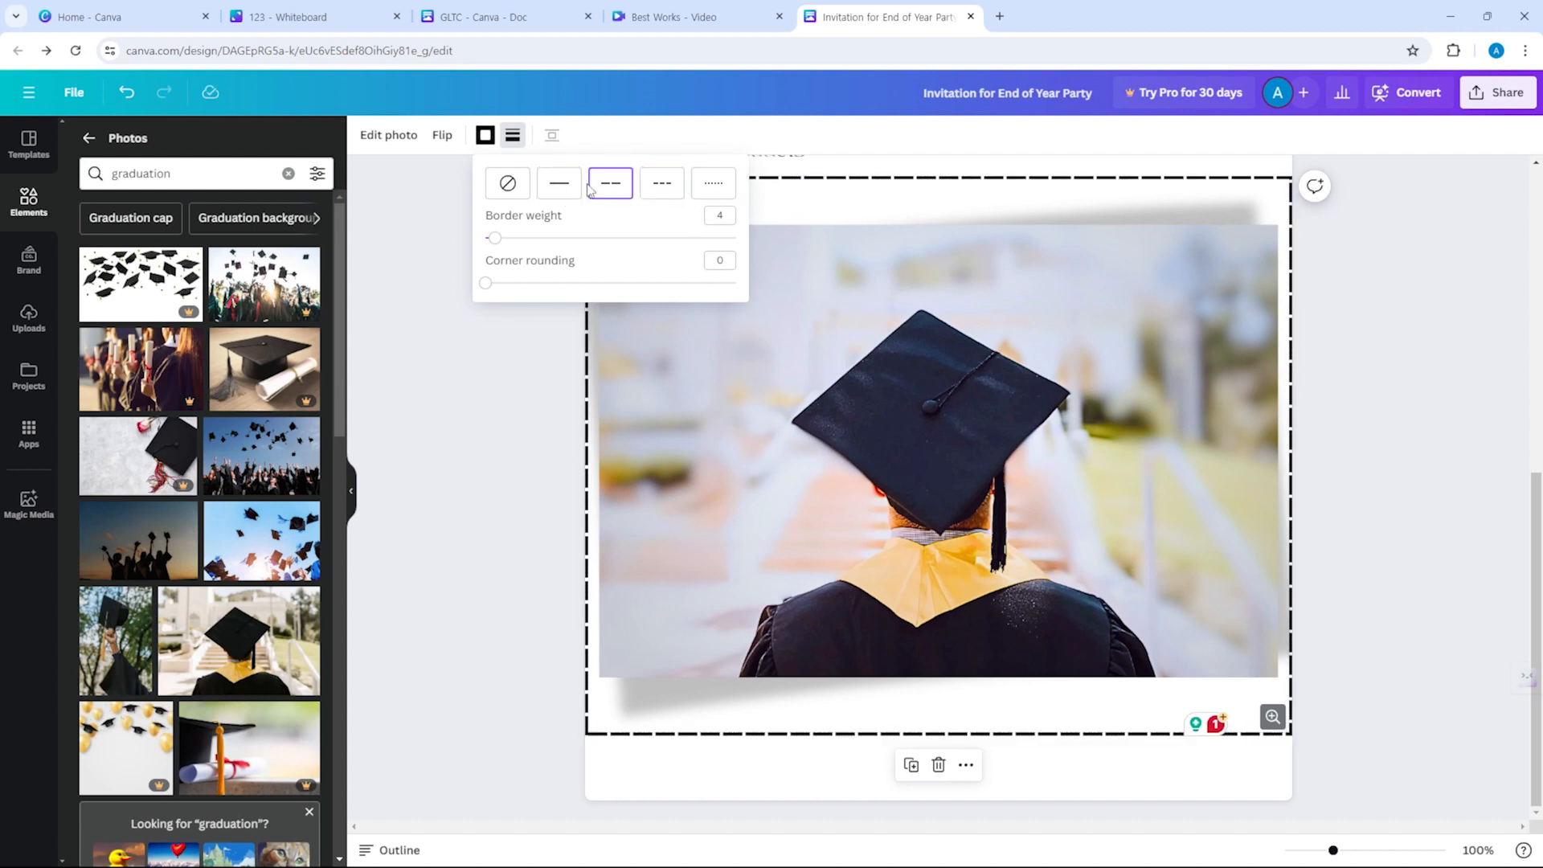
click(558, 181)
drag(495, 238, 413, 311)
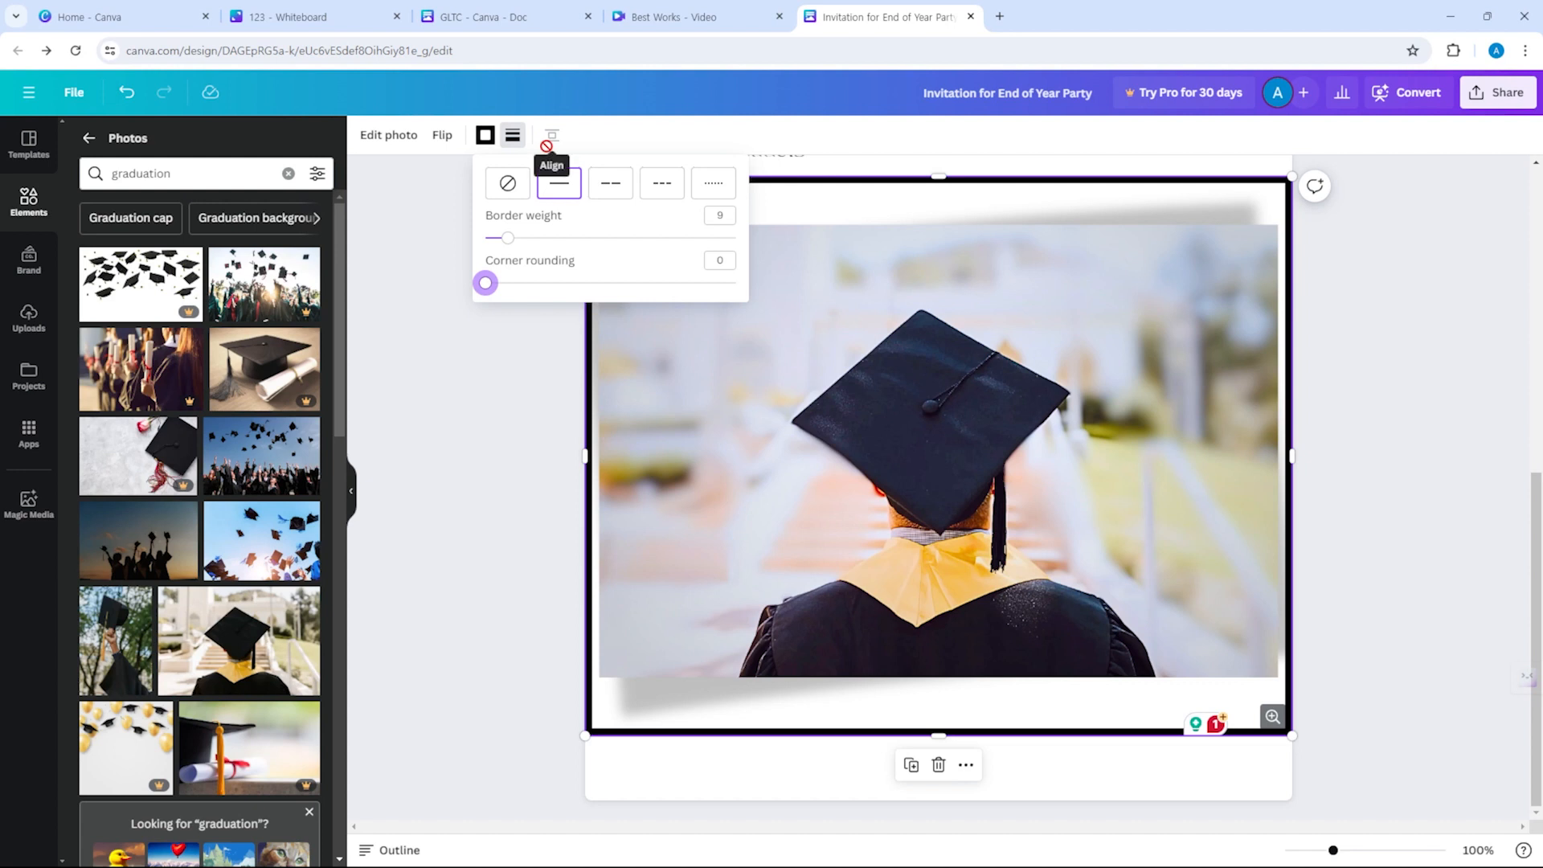
click(598, 138)
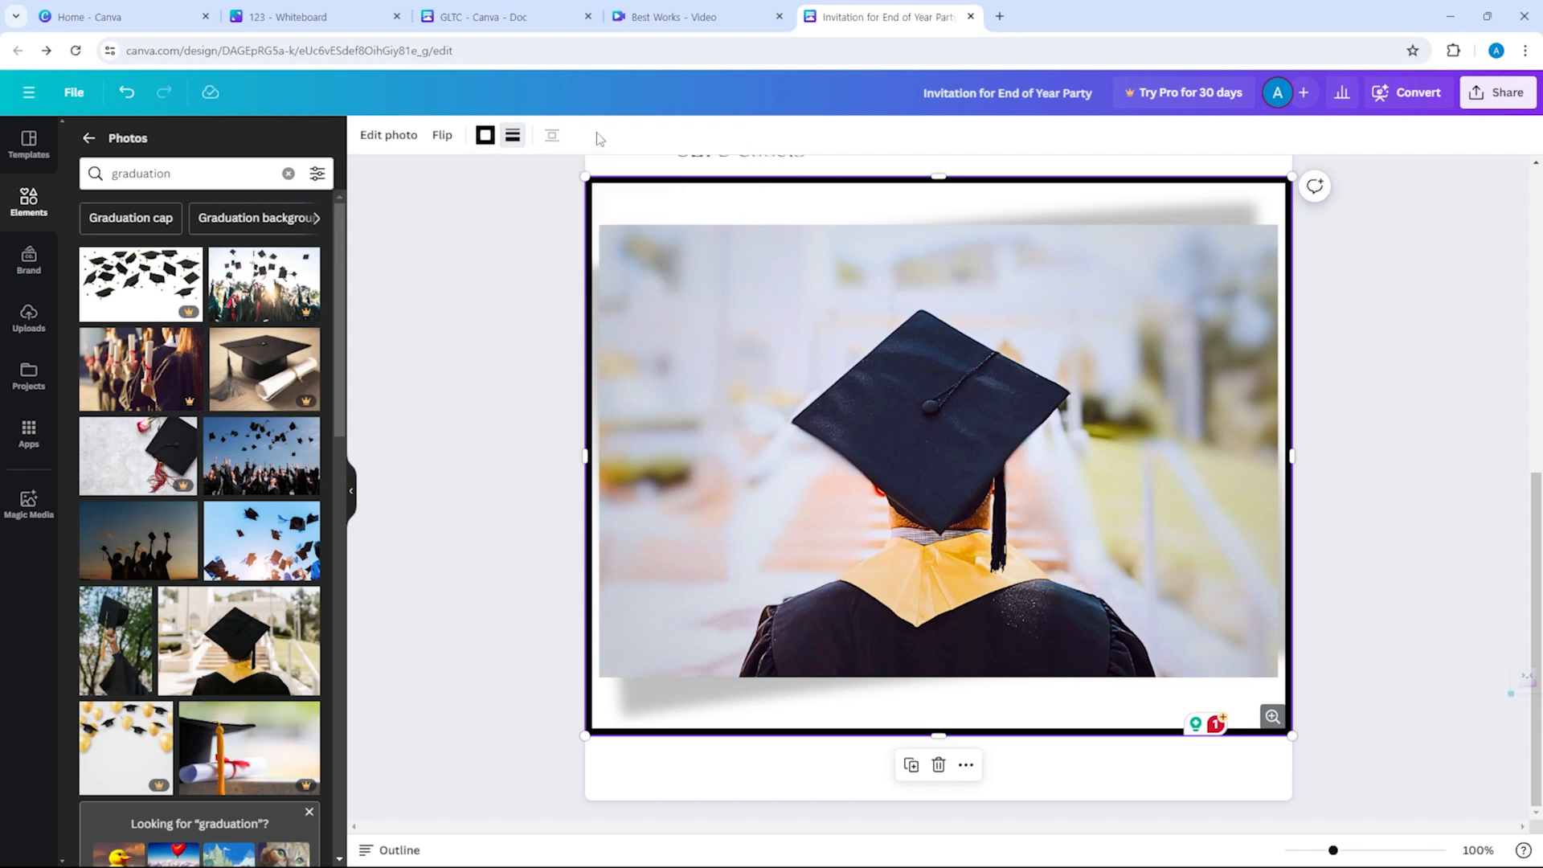
click(443, 136)
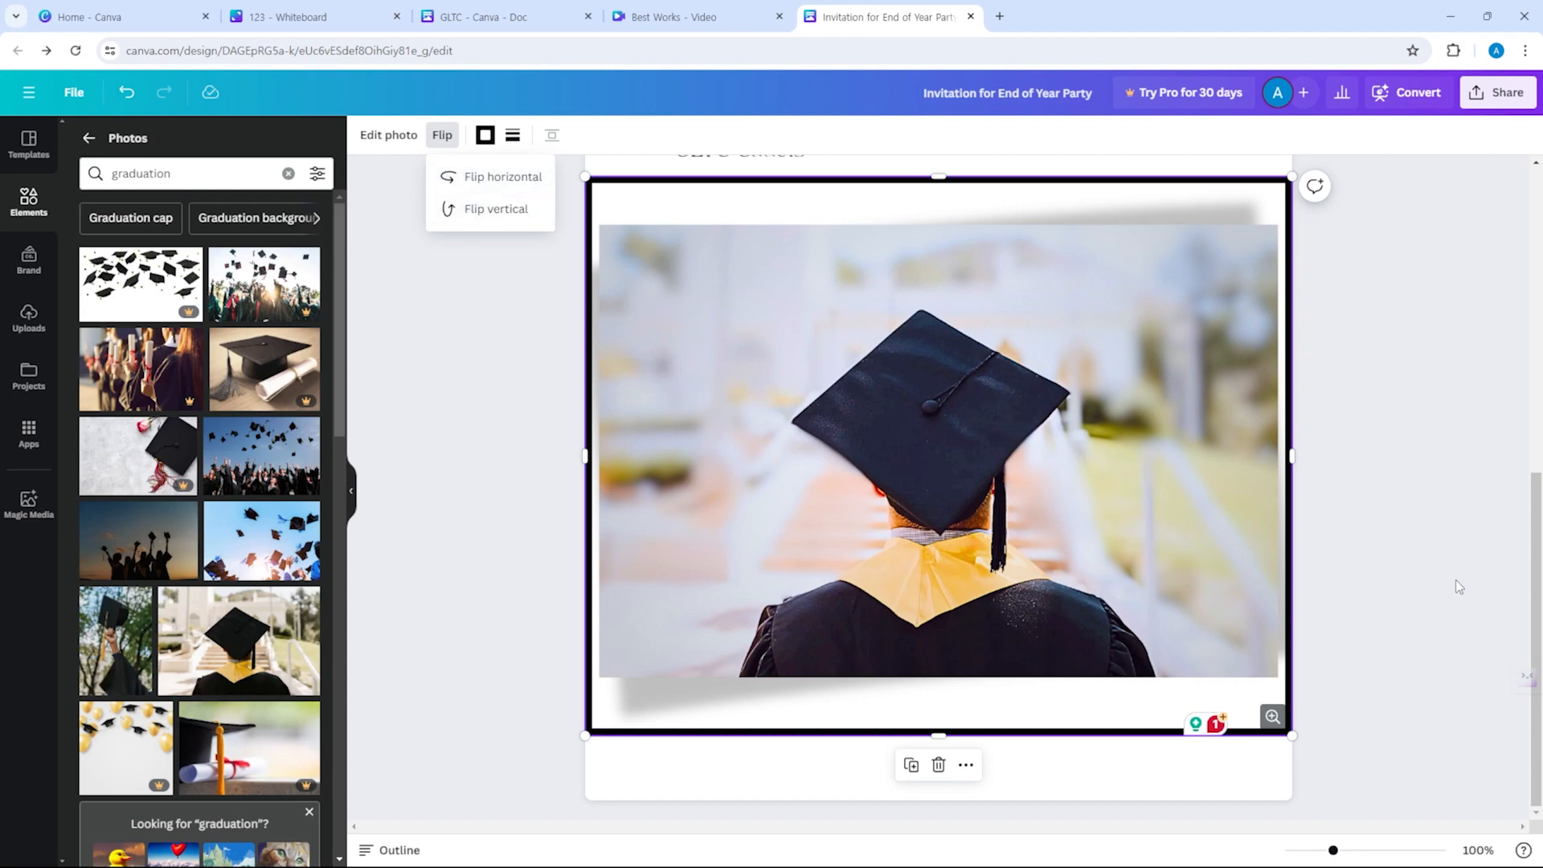
click(1420, 585)
scroll(1045, 563, up, 5)
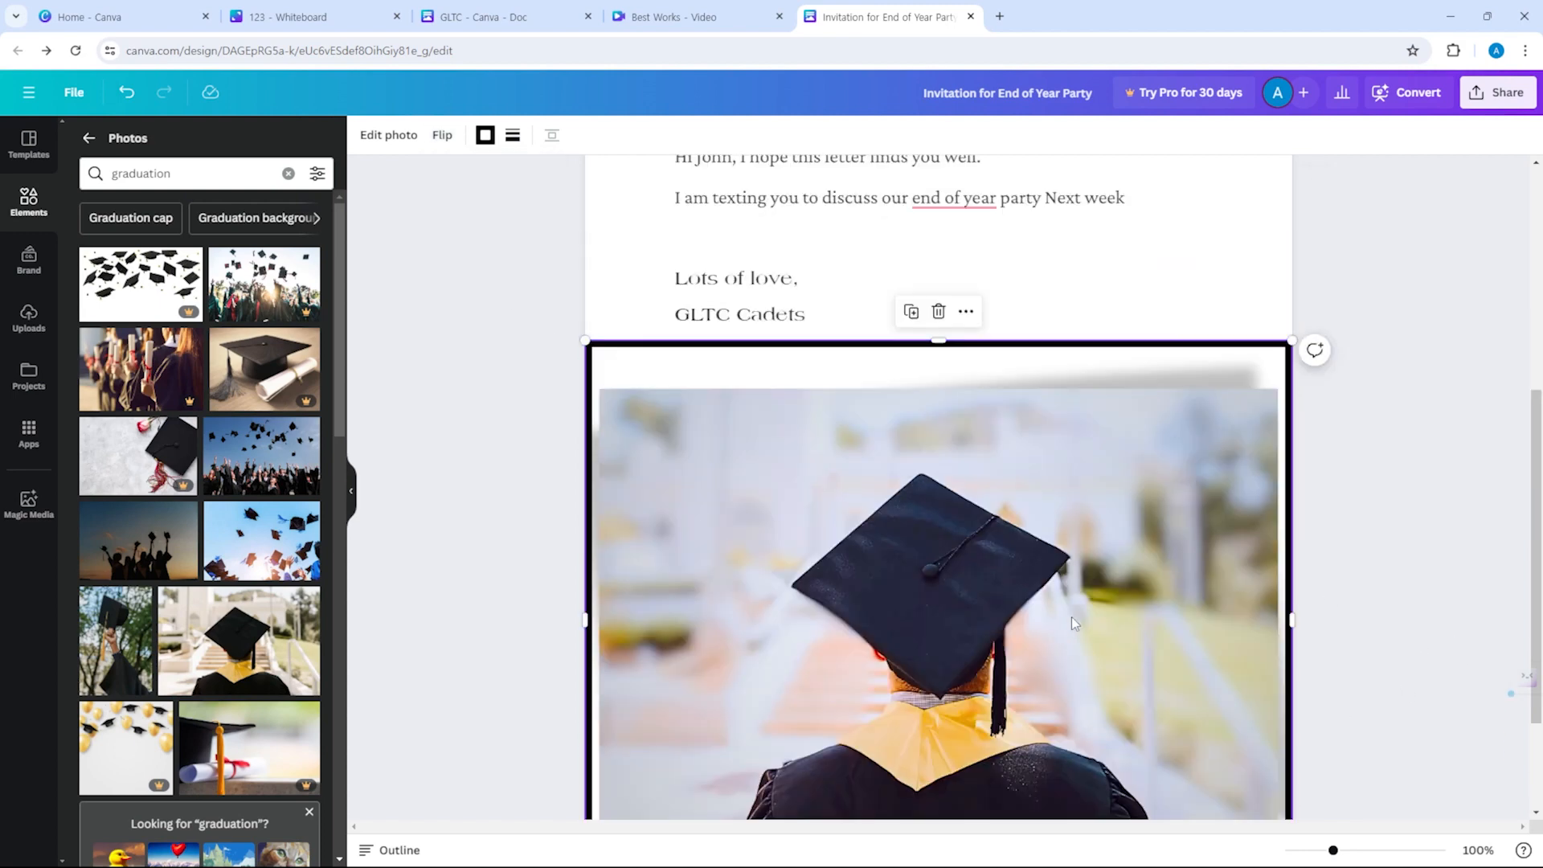
scroll(720, 606, down, 5)
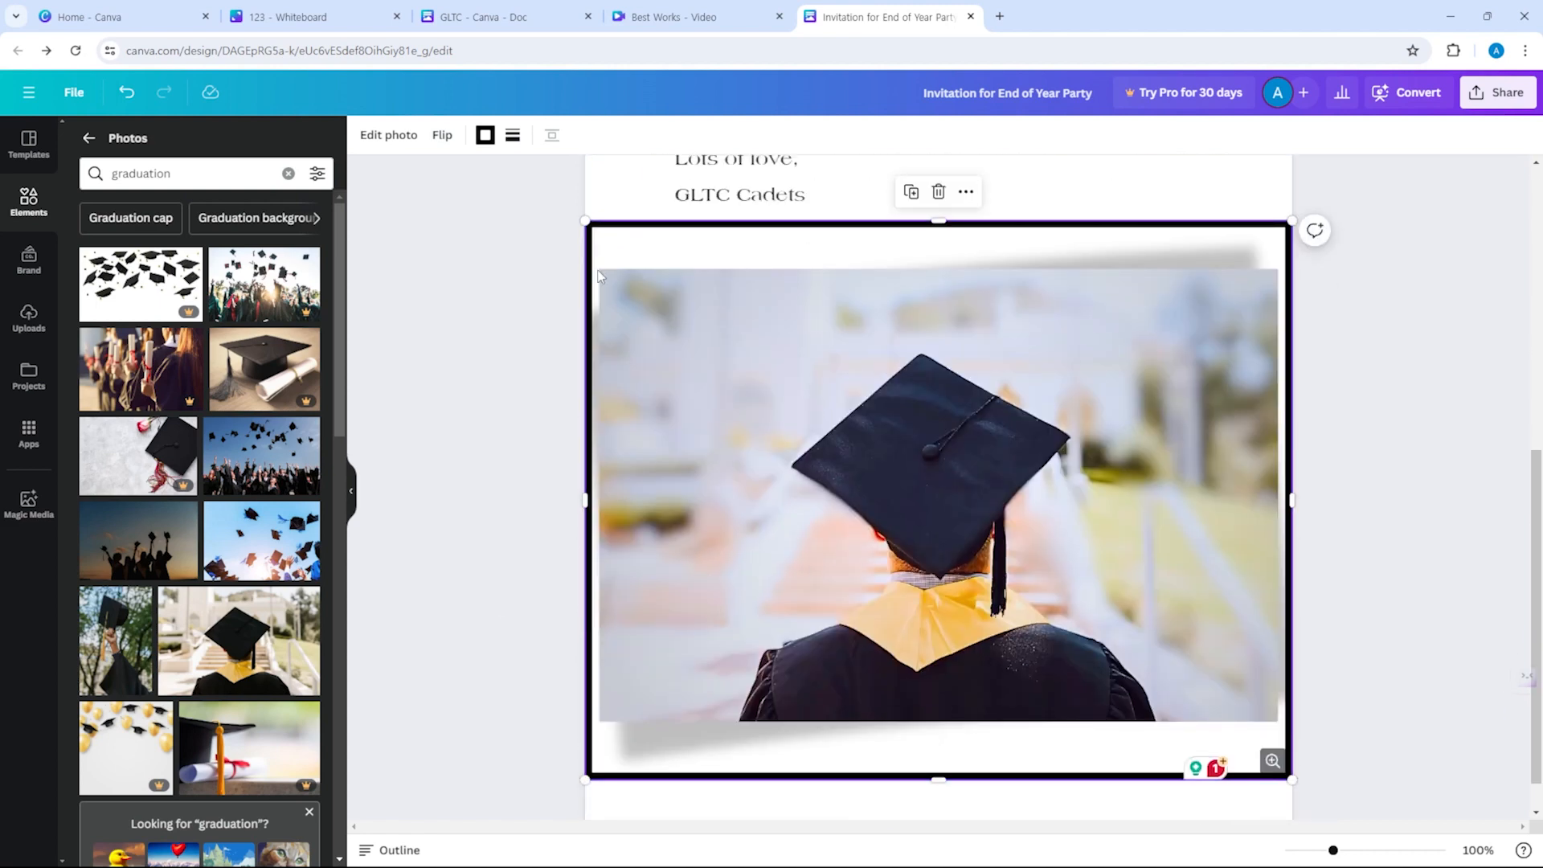
Leave the photo search results, shrink the graduation photo and move it above the "Lots of love," sign-off.
click(89, 138)
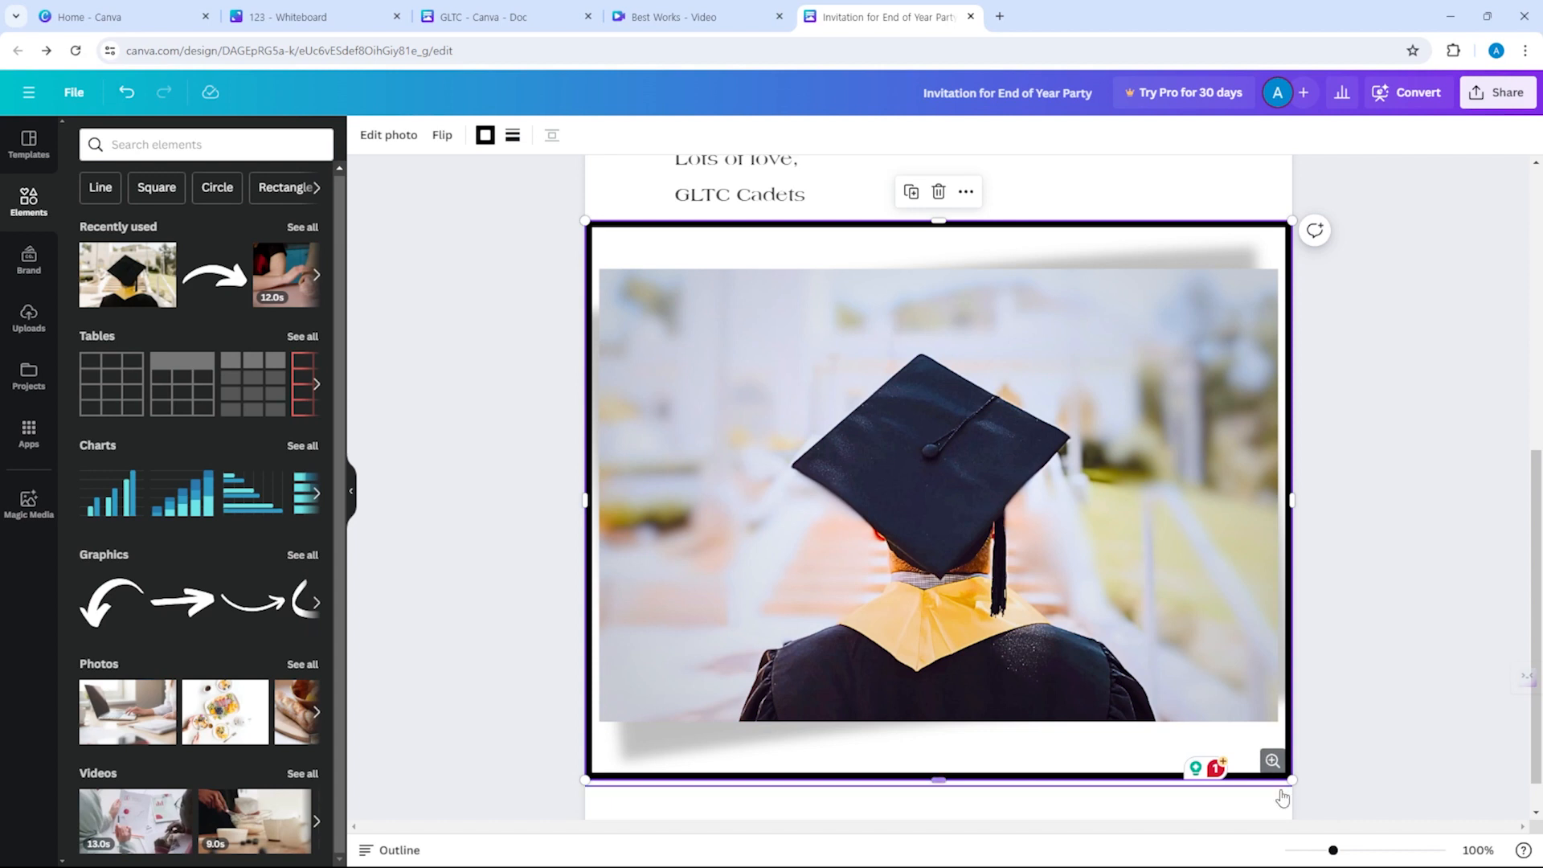
drag(1287, 780, 1097, 595)
drag(981, 492, 887, 404)
drag(879, 269, 857, 346)
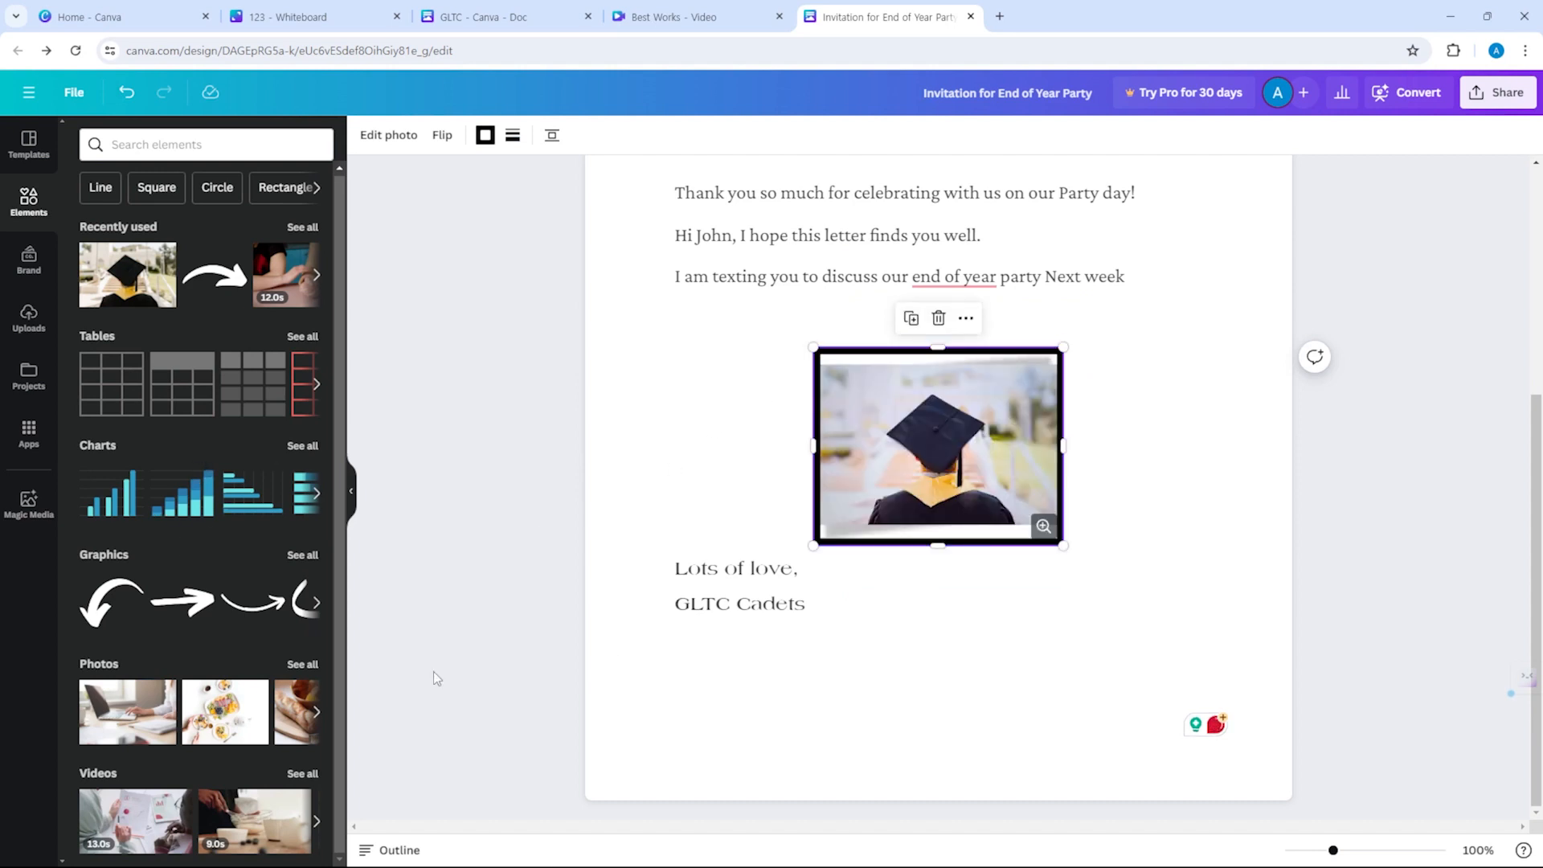
Insert a plain table with four rows and three columns below the "GLTC Cadets" line.
click(315, 493)
drag(92, 376, 742, 652)
scroll(742, 652, down, 1)
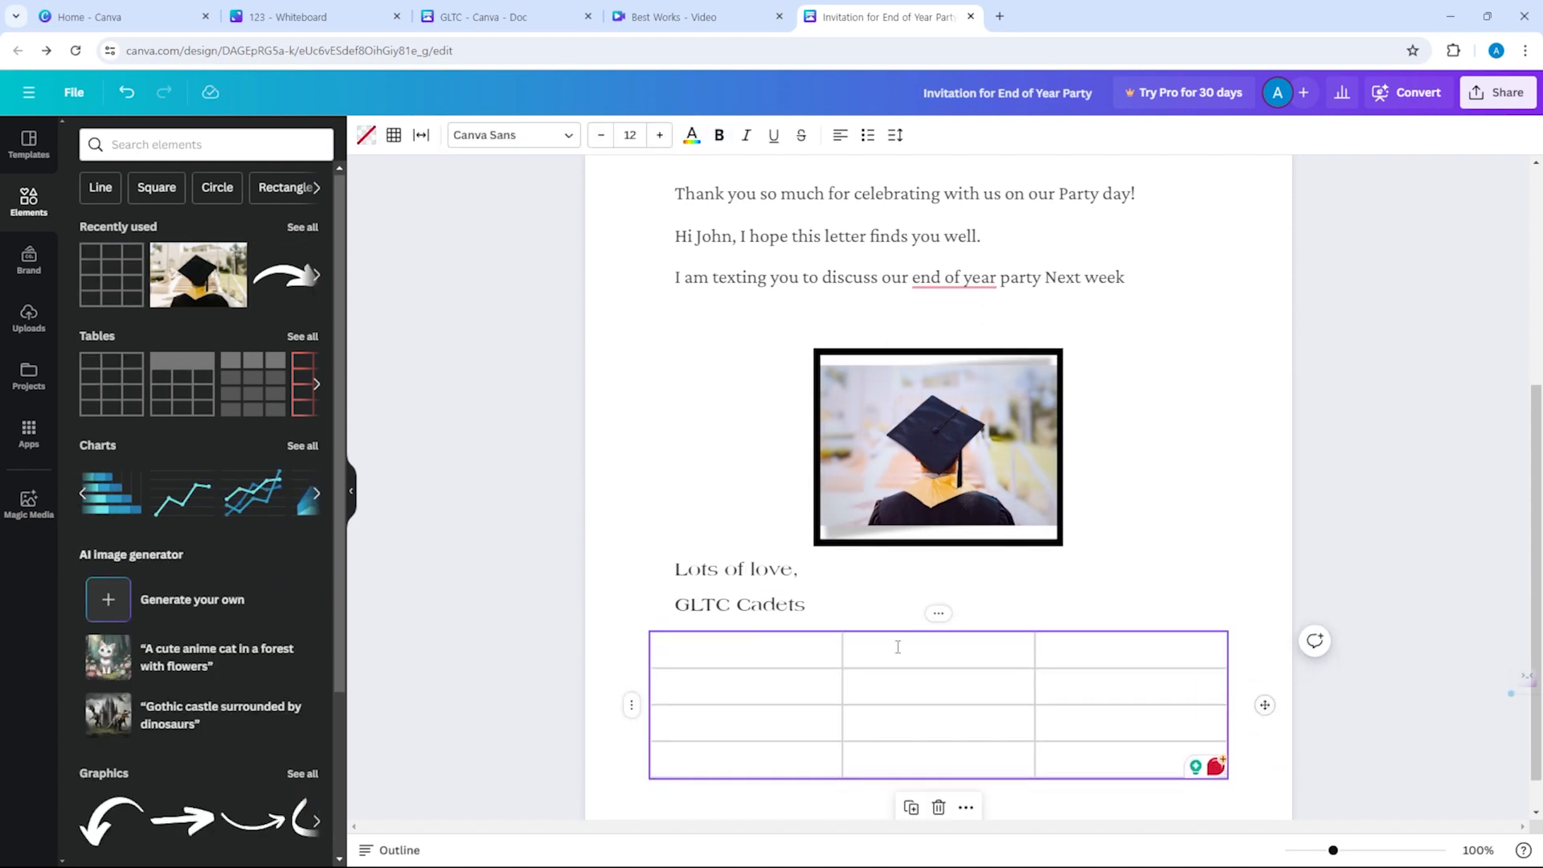
Fill the table's first row with "Are you coming?", "Yes" and "No", and make that row slightly taller.
double_click(812, 609)
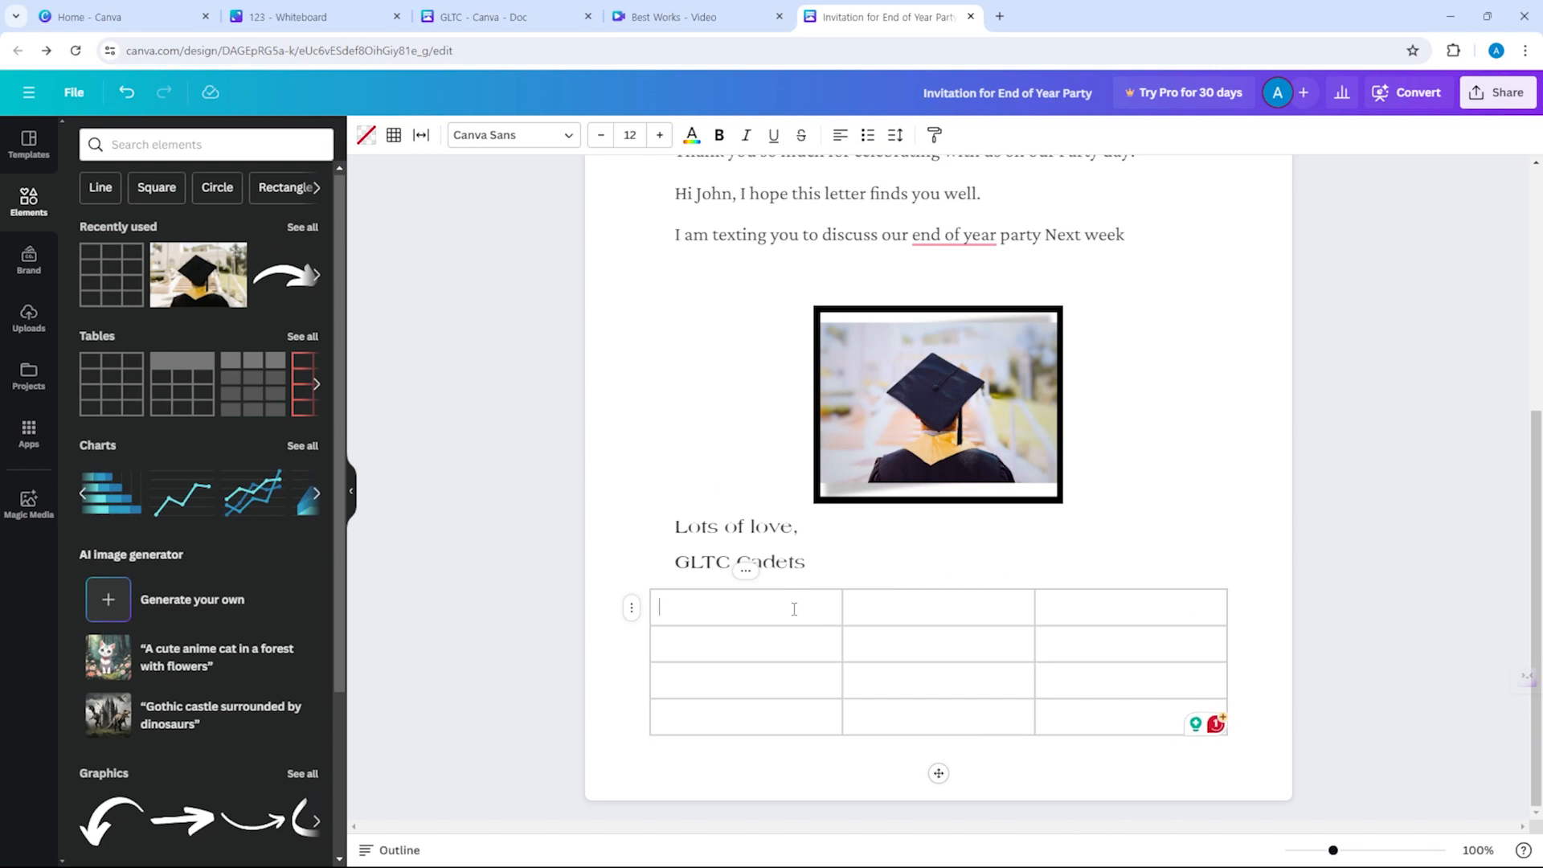
key(Tab)
click(794, 609)
click(793, 609)
text(Are you coming?)
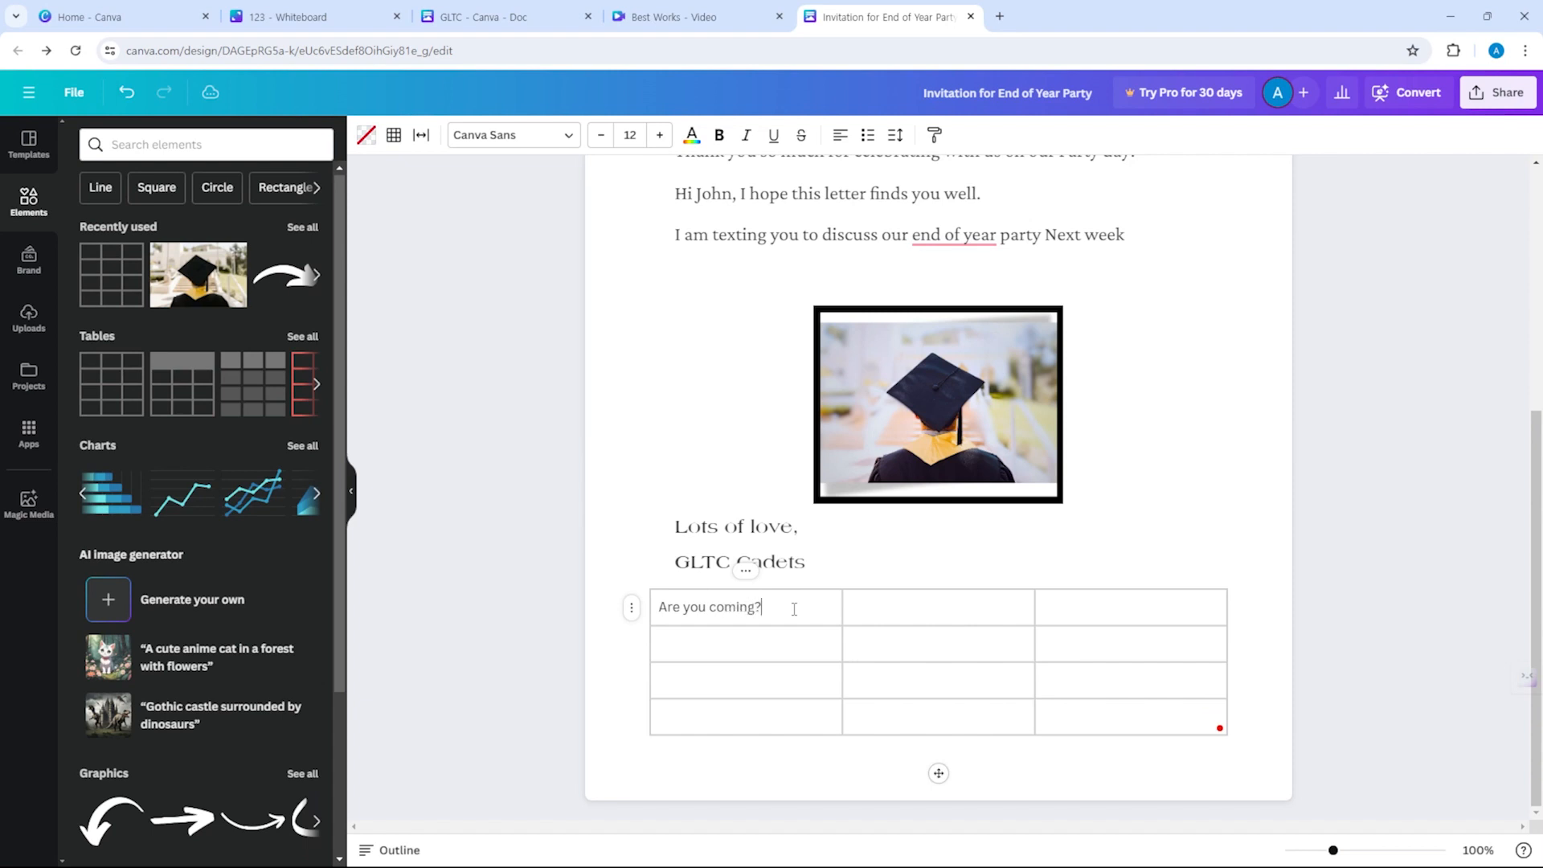
text(Yes)
key(Tab)
text(No)
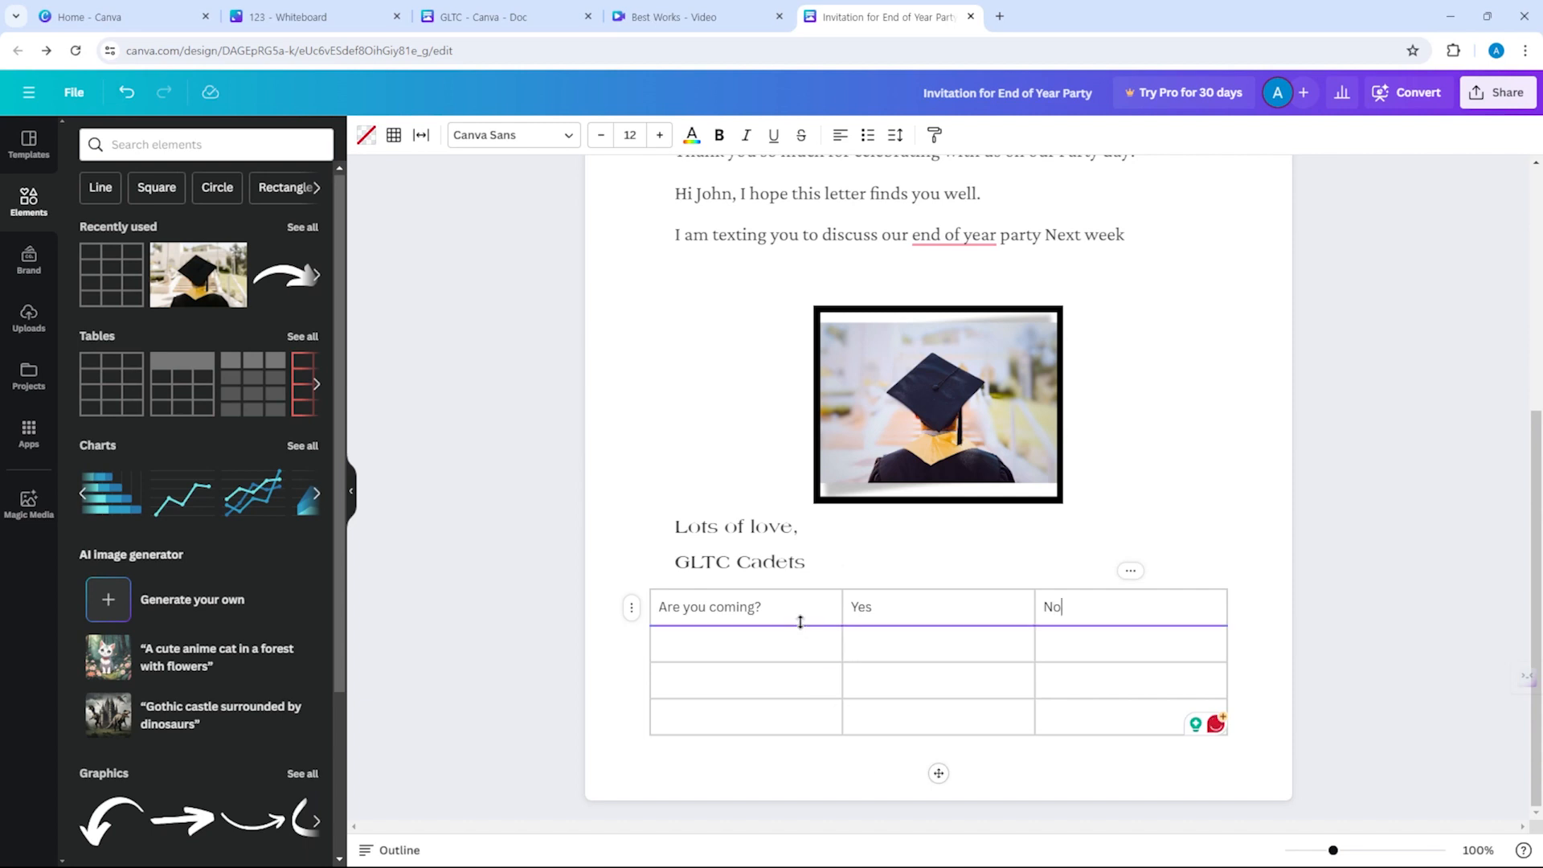
click(745, 647)
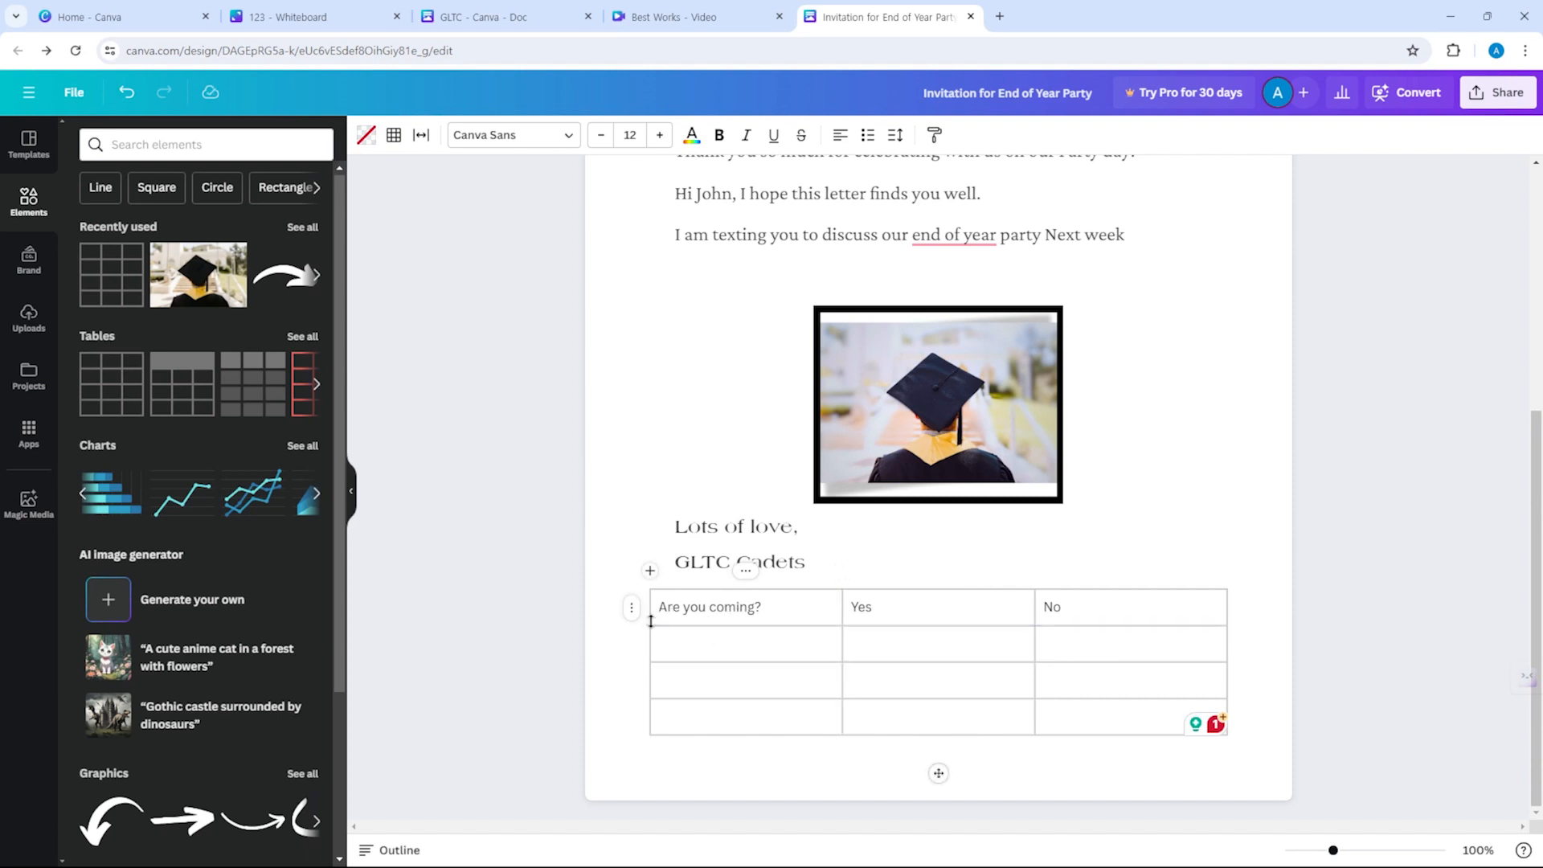
drag(650, 620, 655, 643)
Try a solid black fill on the "Are you coming?" cell and undo it.
double_click(695, 616)
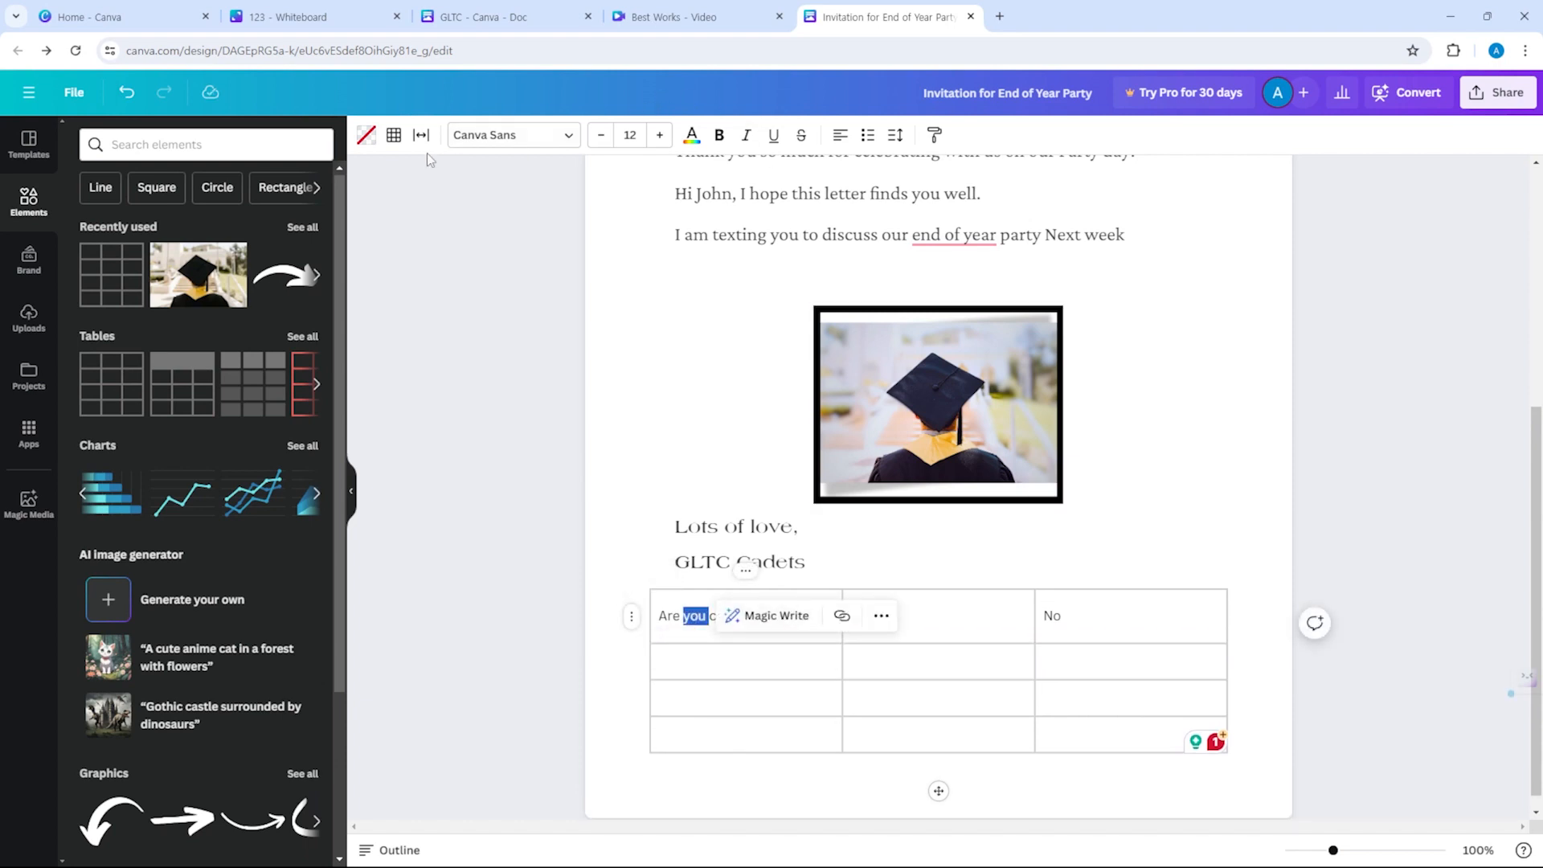
click(366, 136)
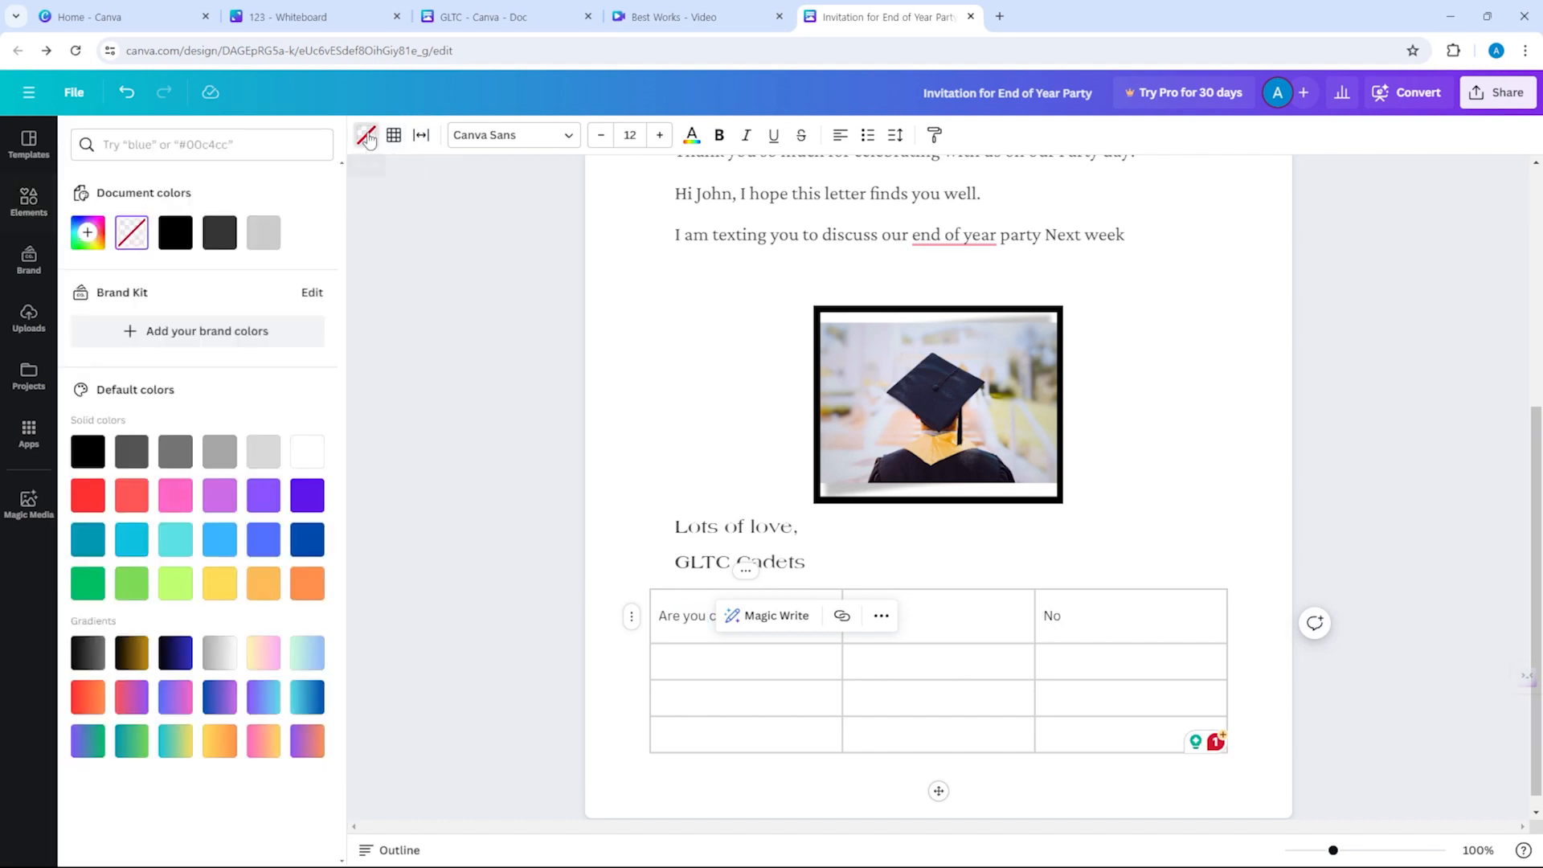
click(88, 452)
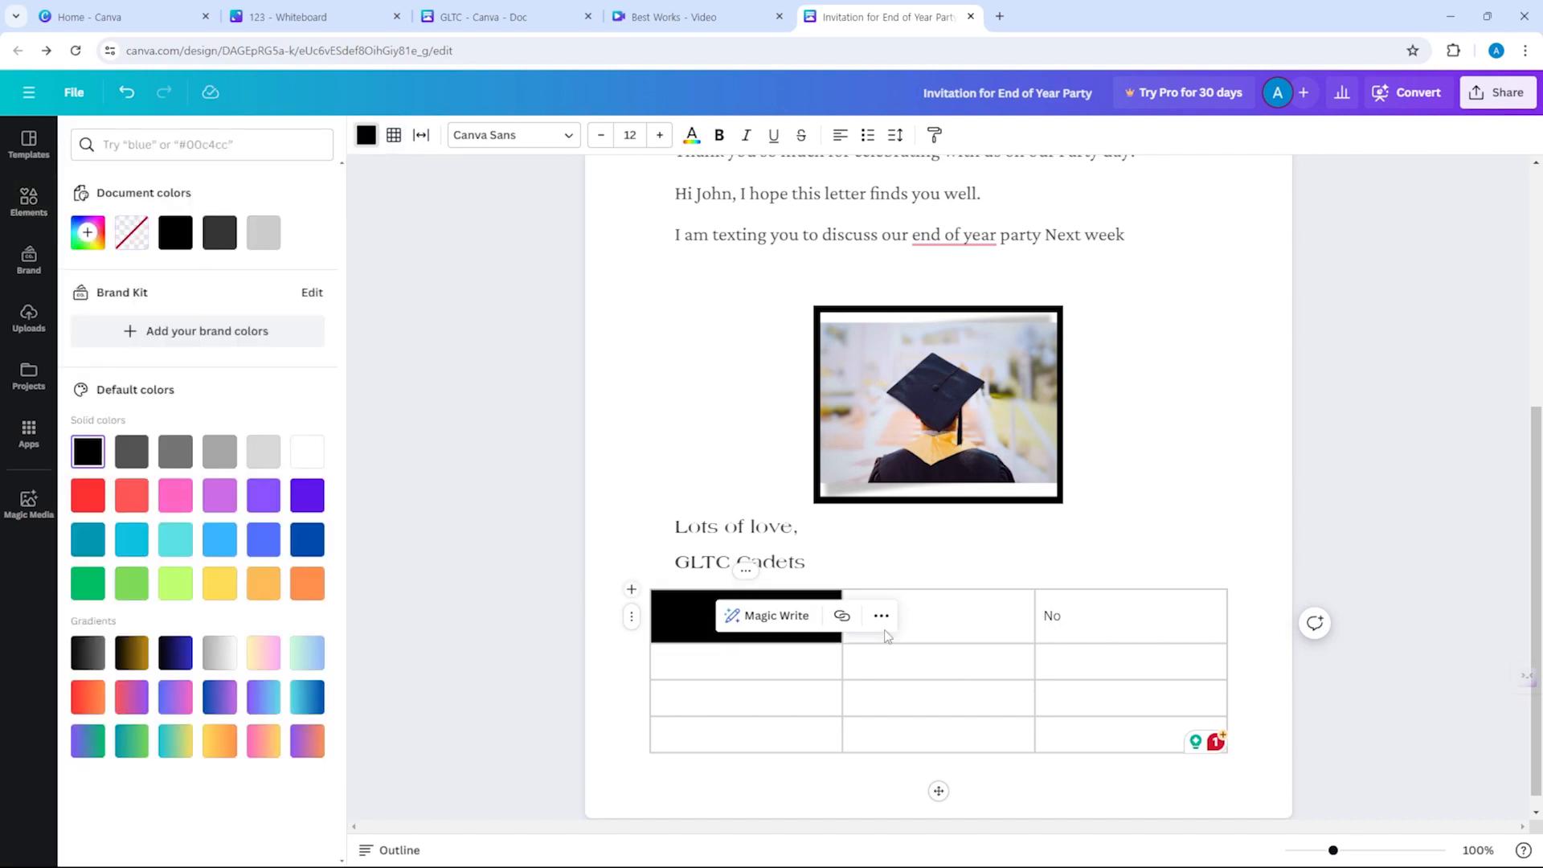
key(ctrl+z)
Fill the "Are you coming?" cell with the solid light purple default color.
click(691, 612)
double_click(692, 614)
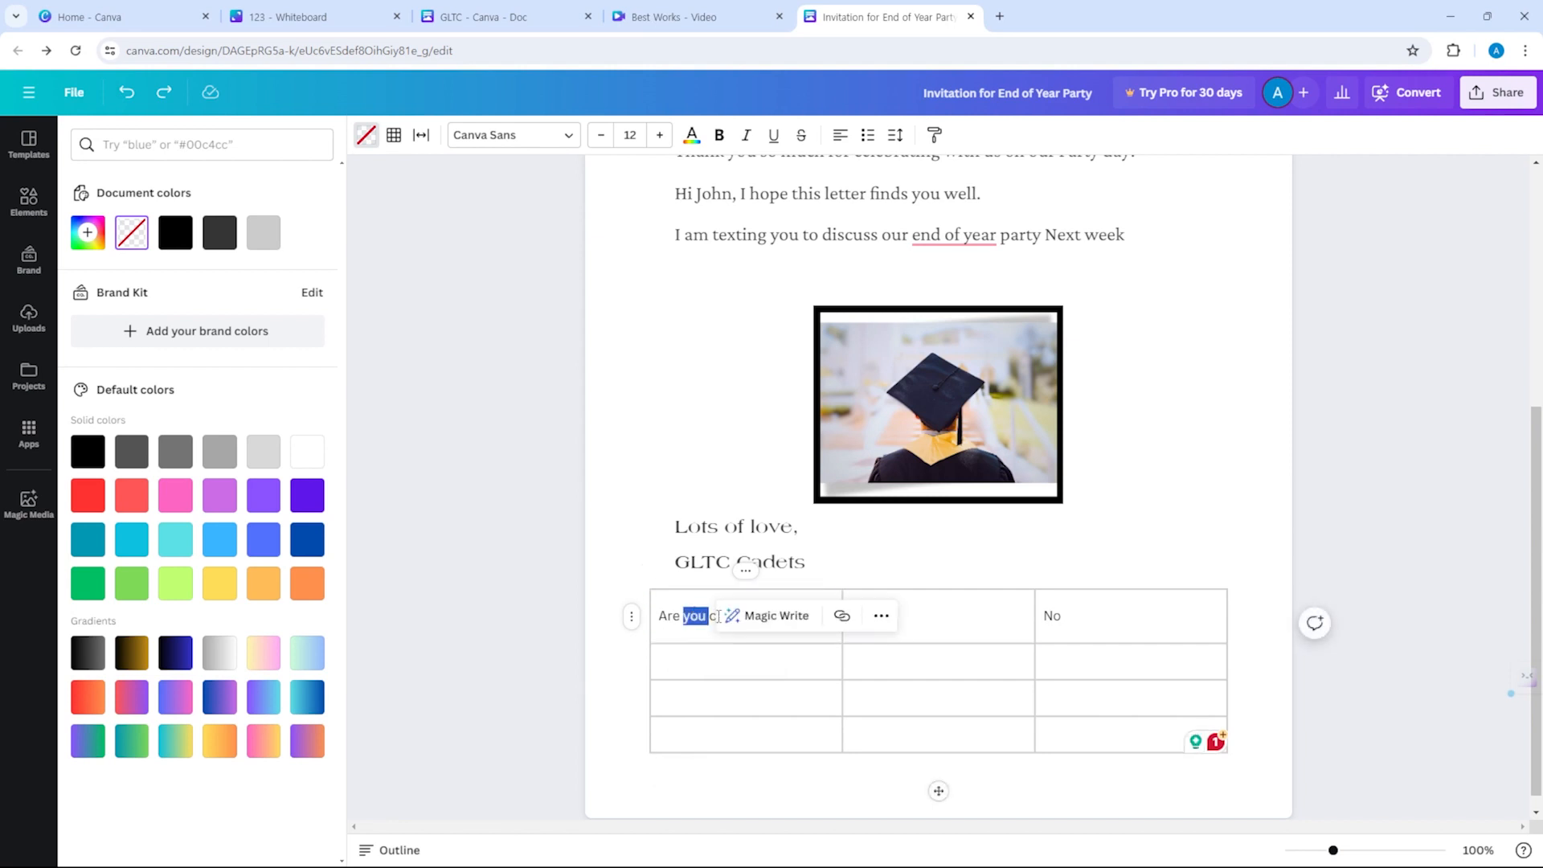
shift+click(657, 617)
triple_click(696, 615)
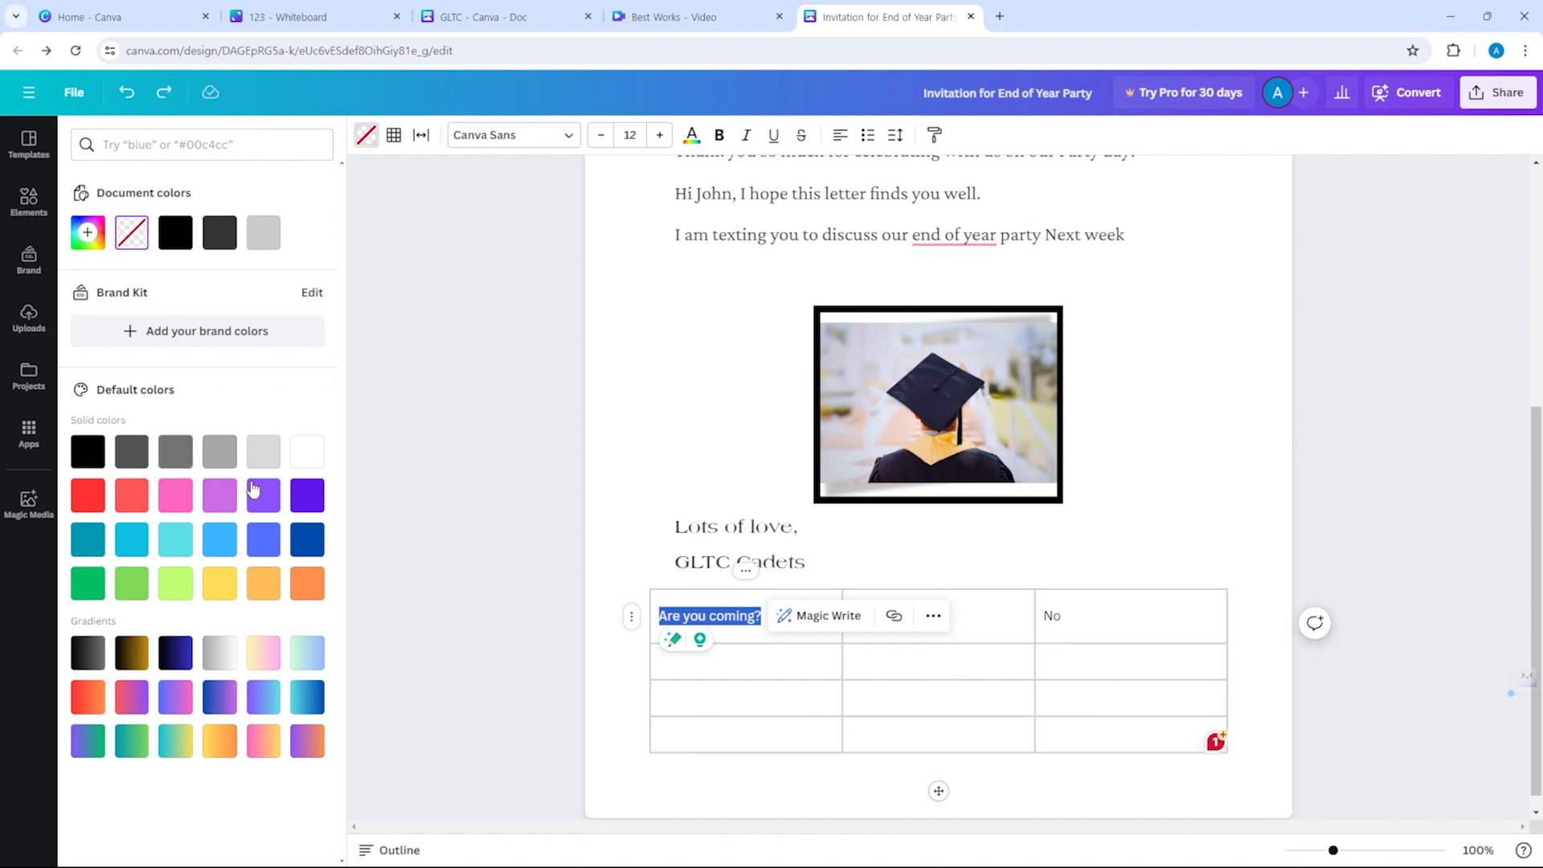
click(223, 501)
click(822, 695)
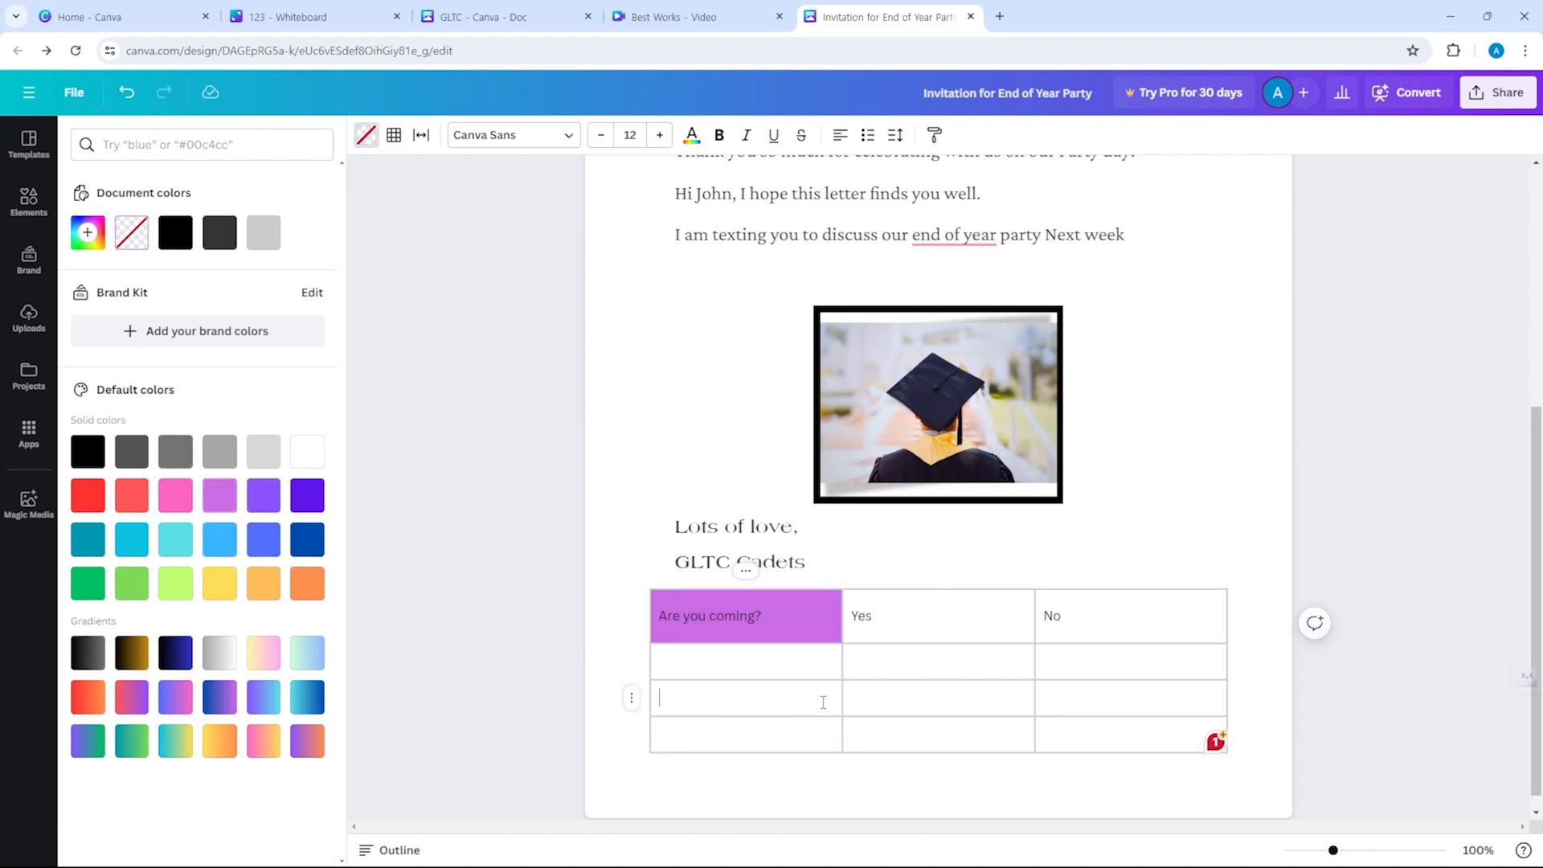
Look over the table's border options and set the table spacing to 13.
click(394, 135)
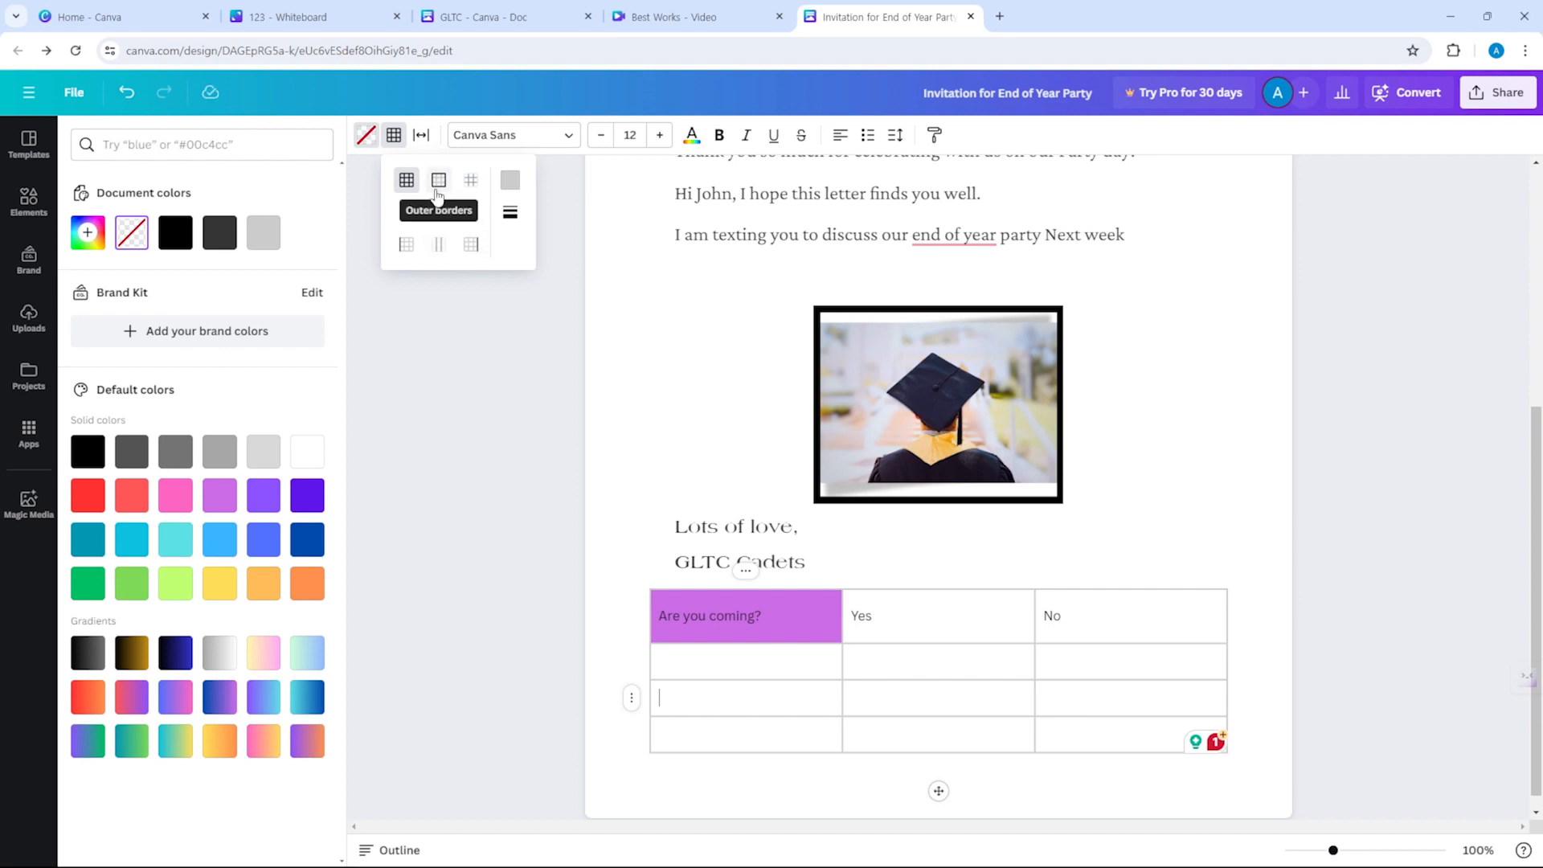
click(419, 135)
drag(448, 202, 498, 218)
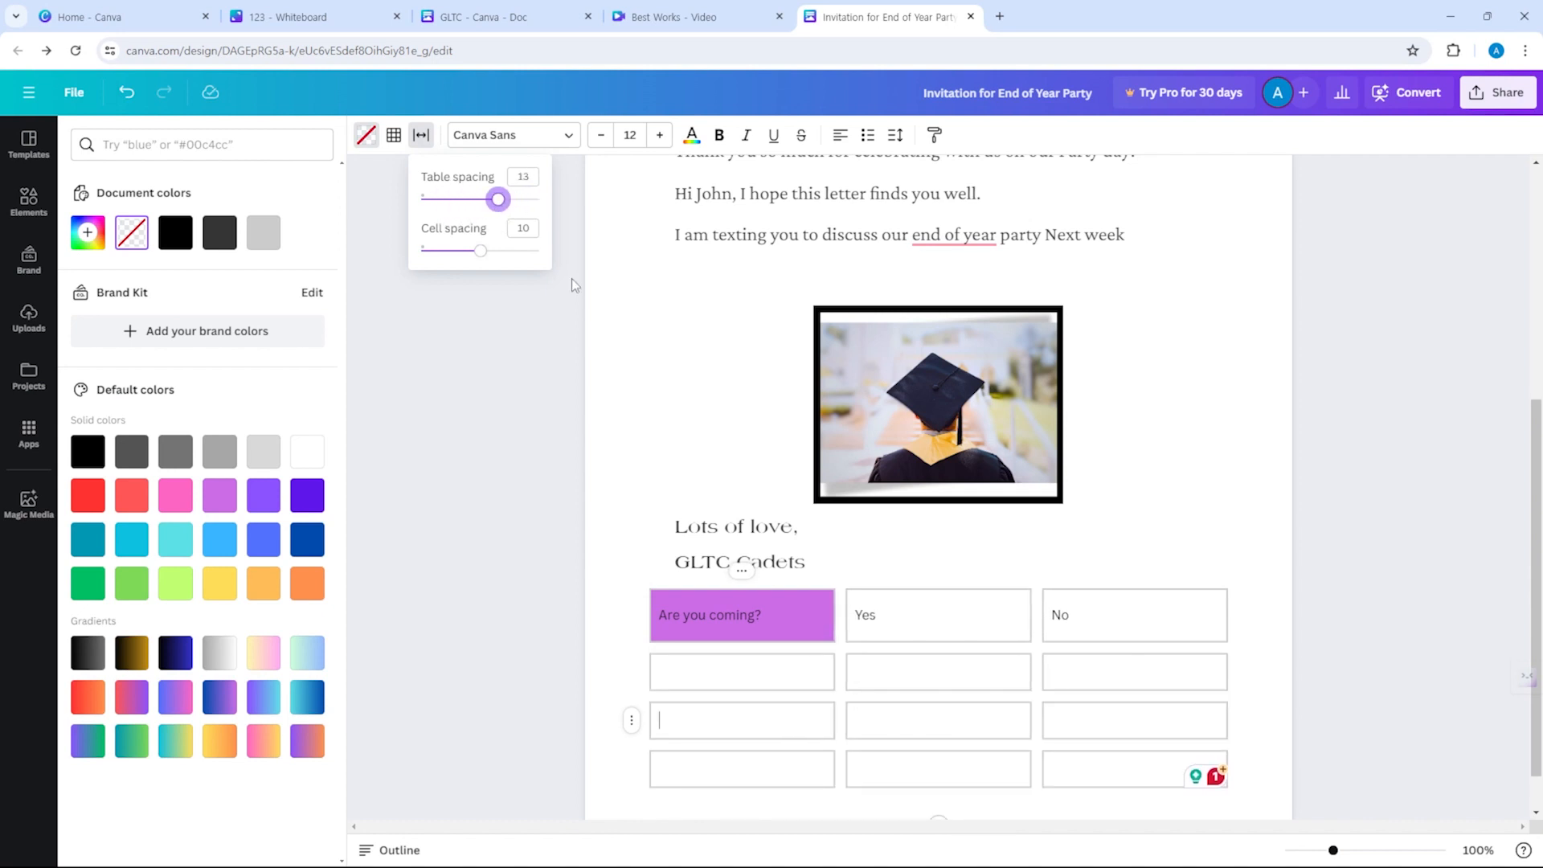
Try to copy the style between the table's "Yes" and "Are you coming?" cells.
click(958, 630)
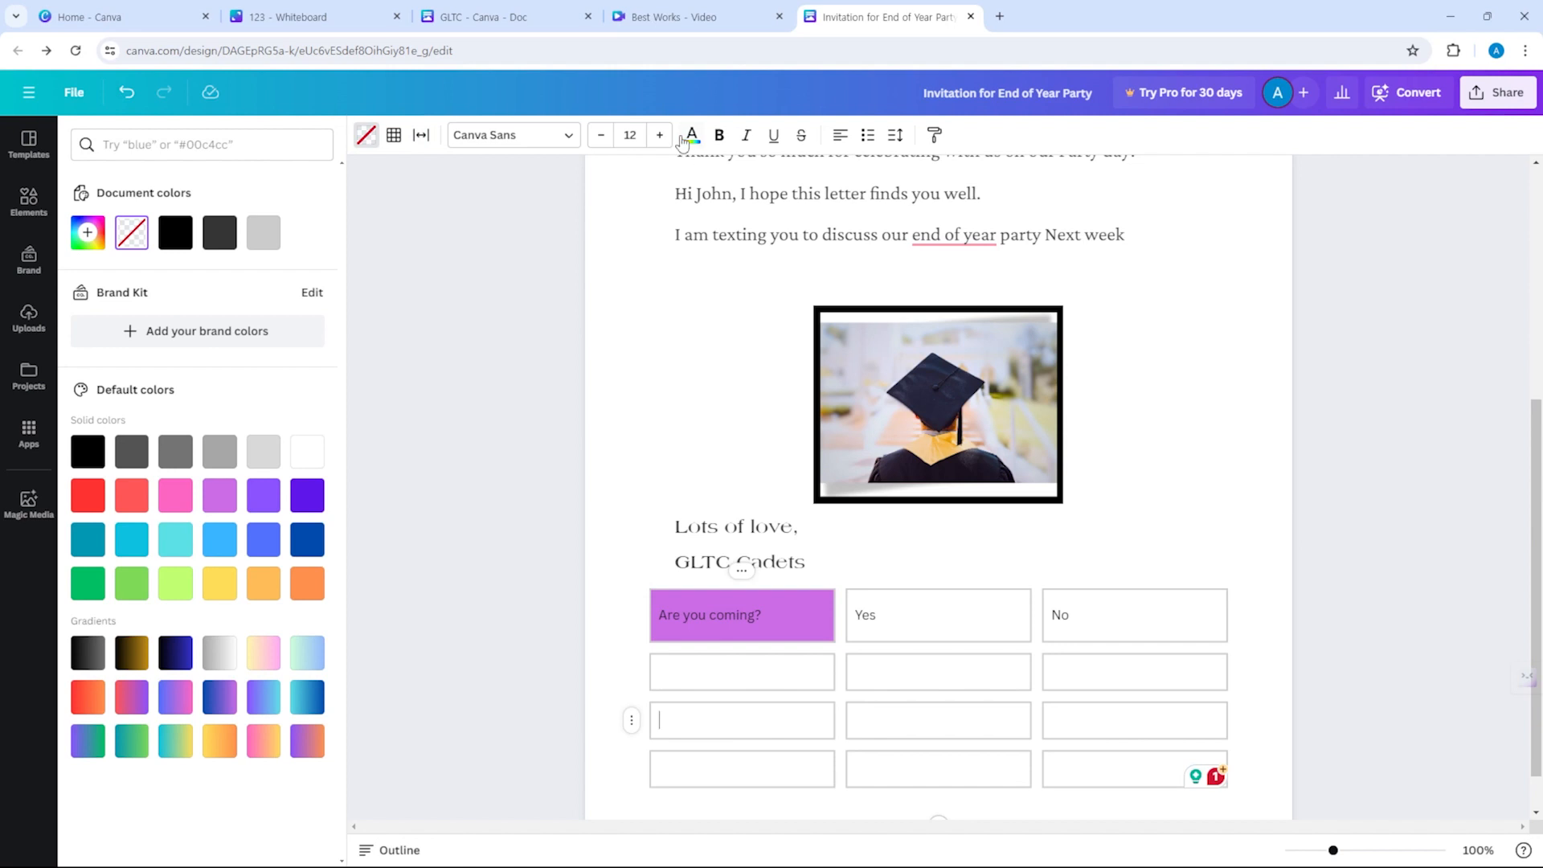
click(854, 629)
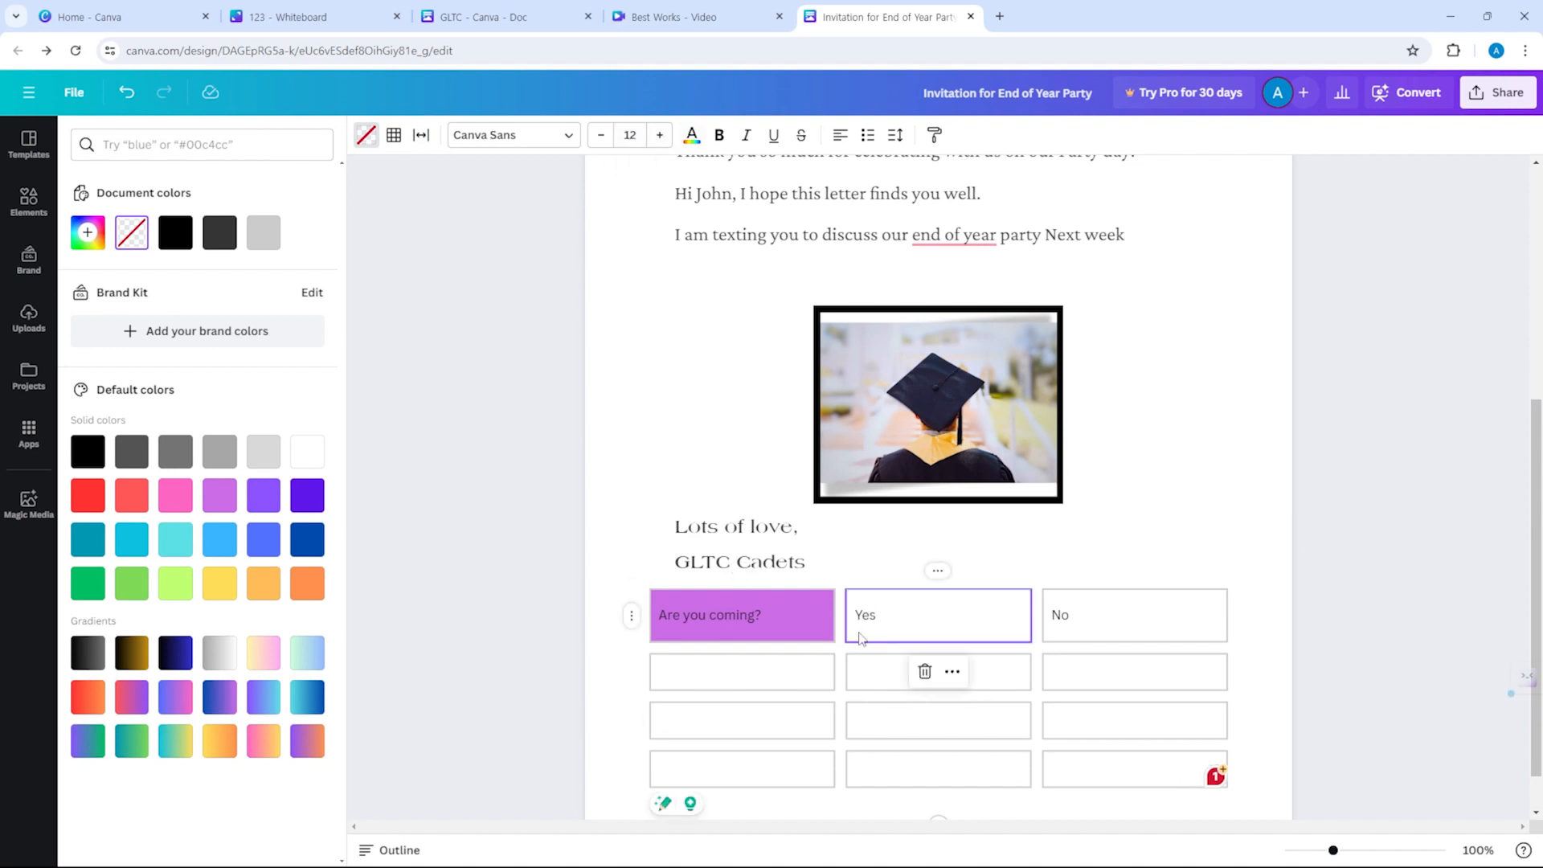
click(877, 676)
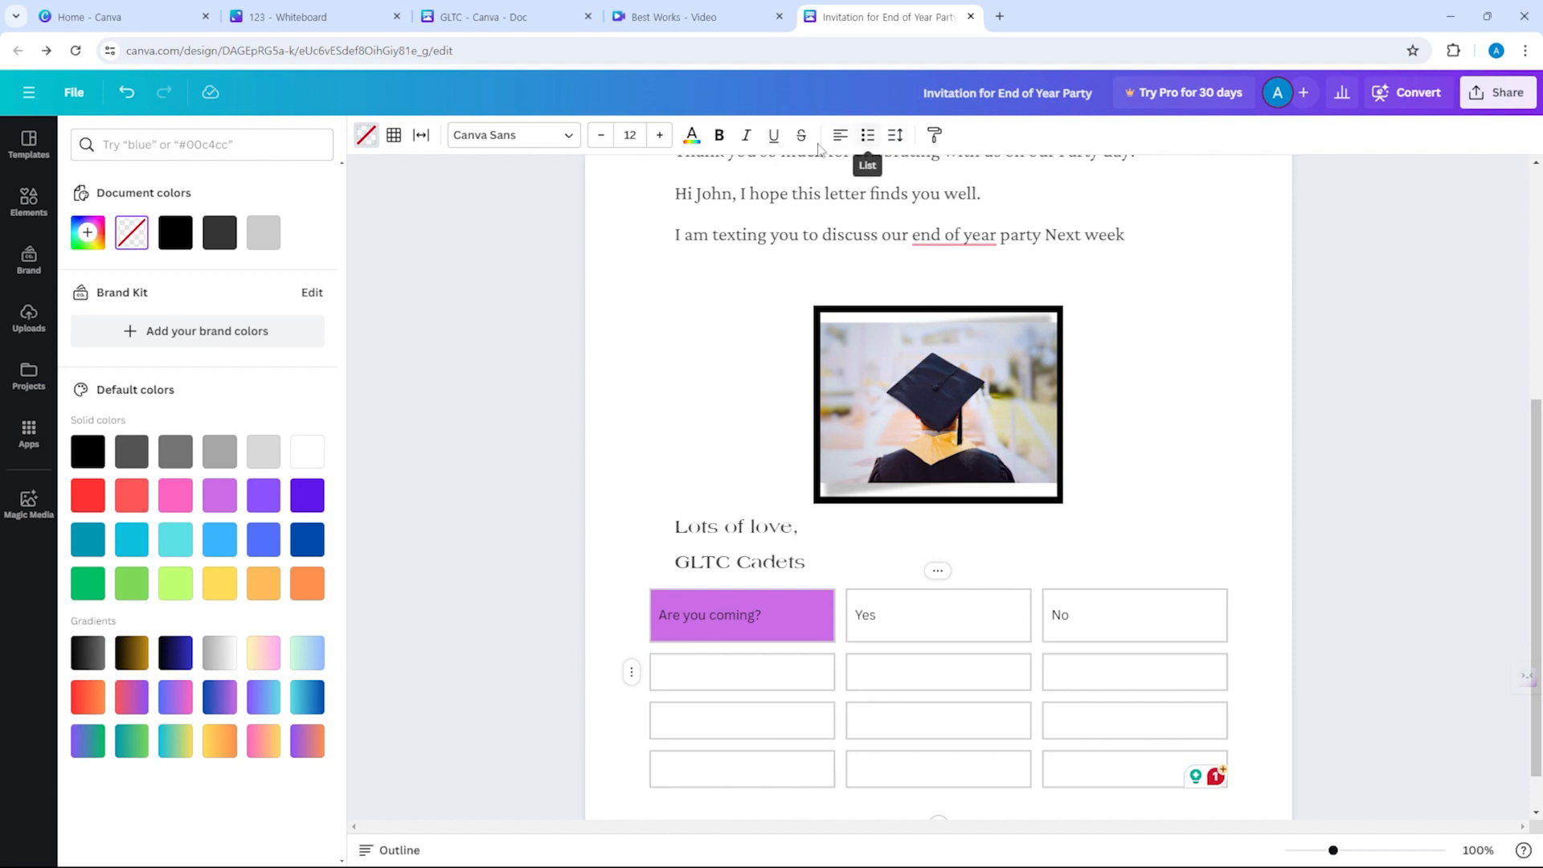
click(931, 135)
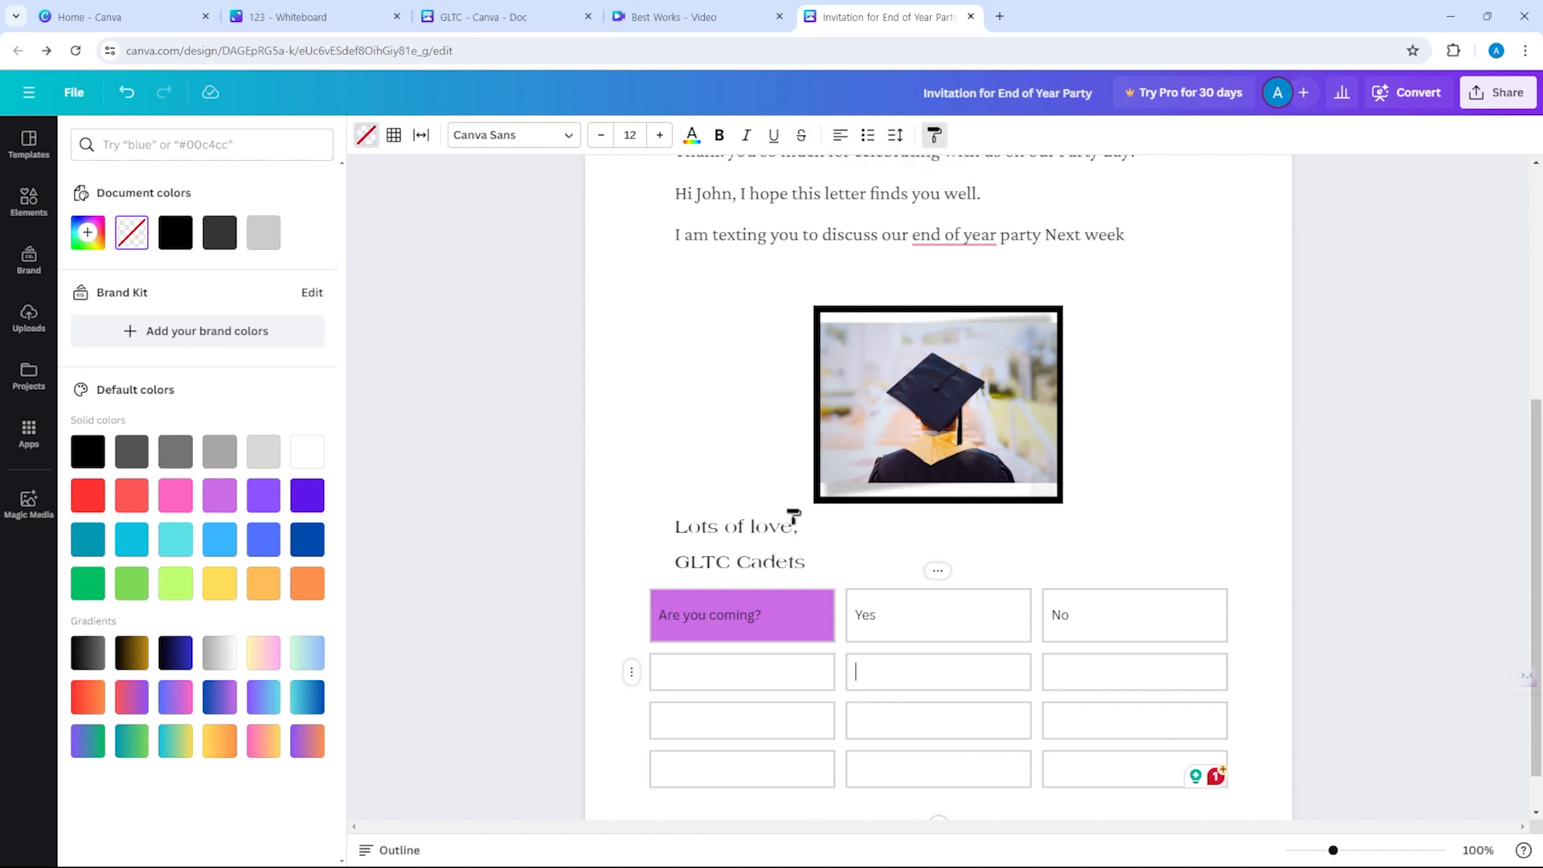
click(726, 614)
click(876, 611)
double_click(876, 612)
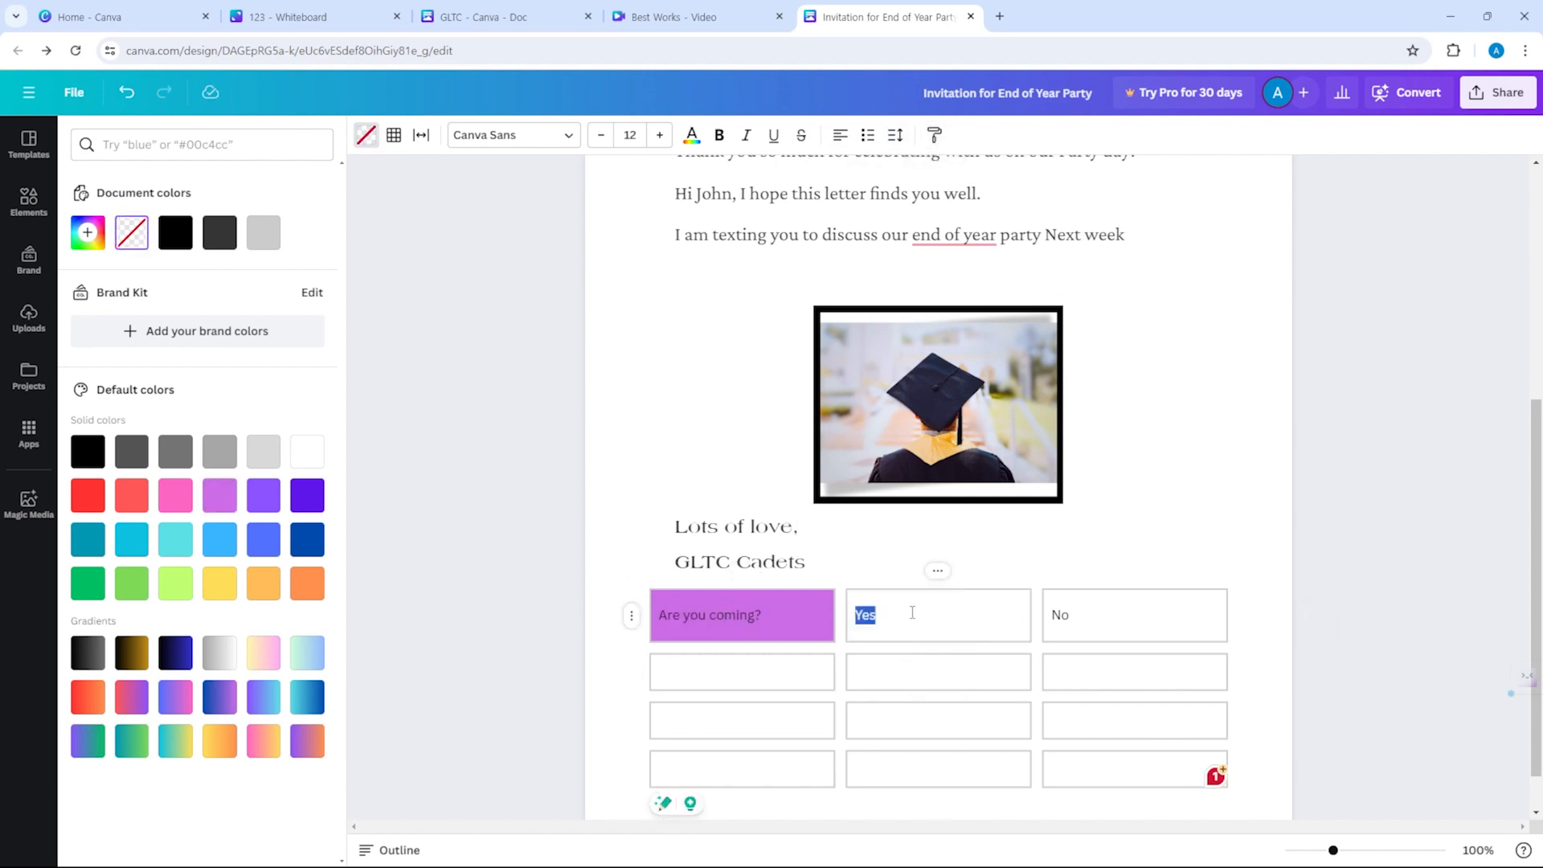
click(933, 135)
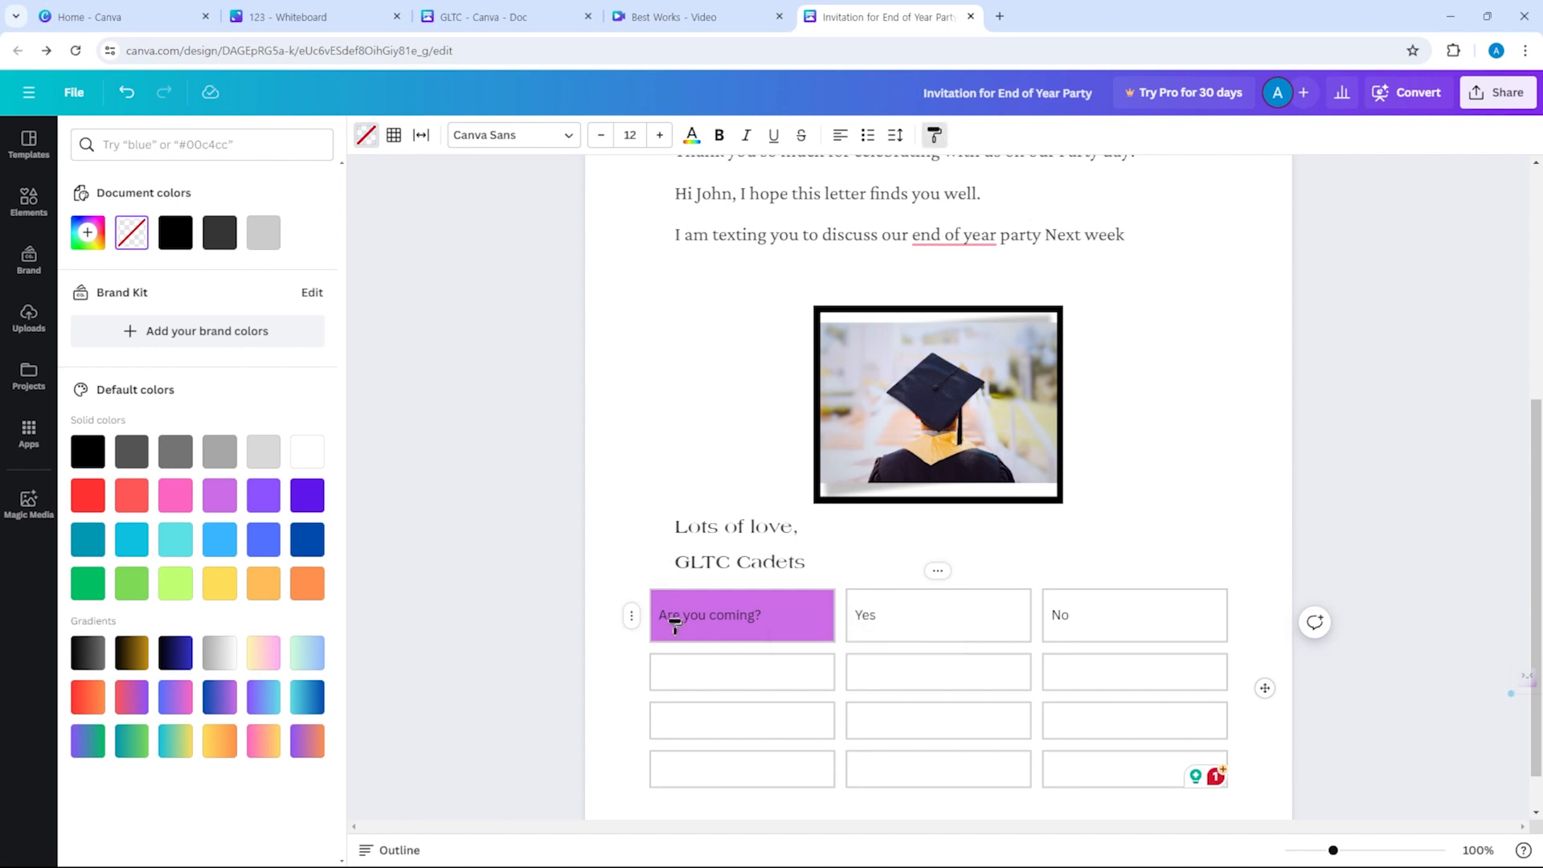
click(663, 595)
click(872, 598)
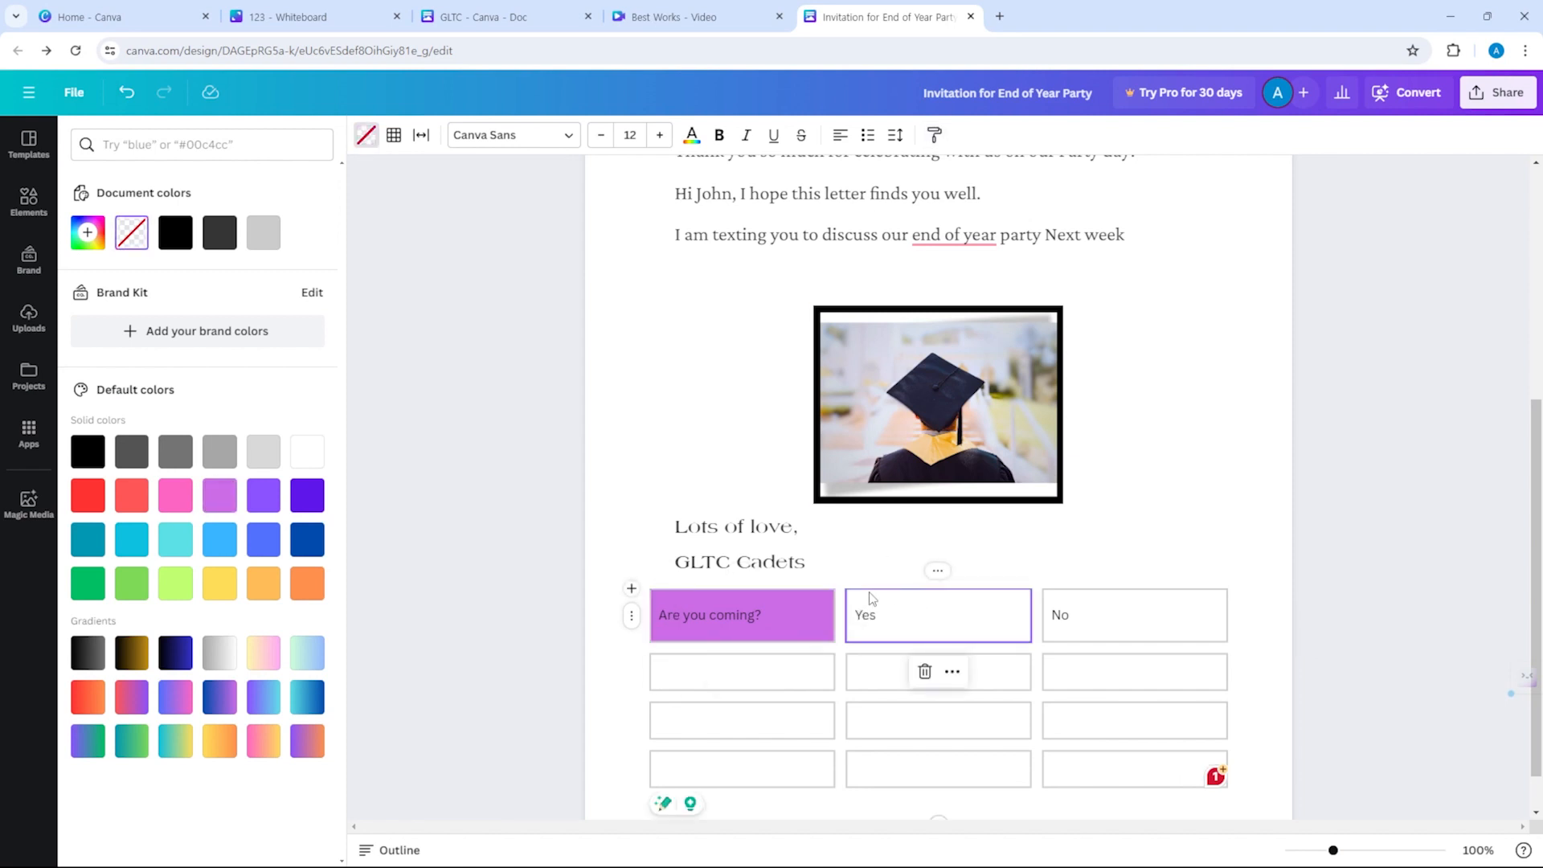
click(871, 595)
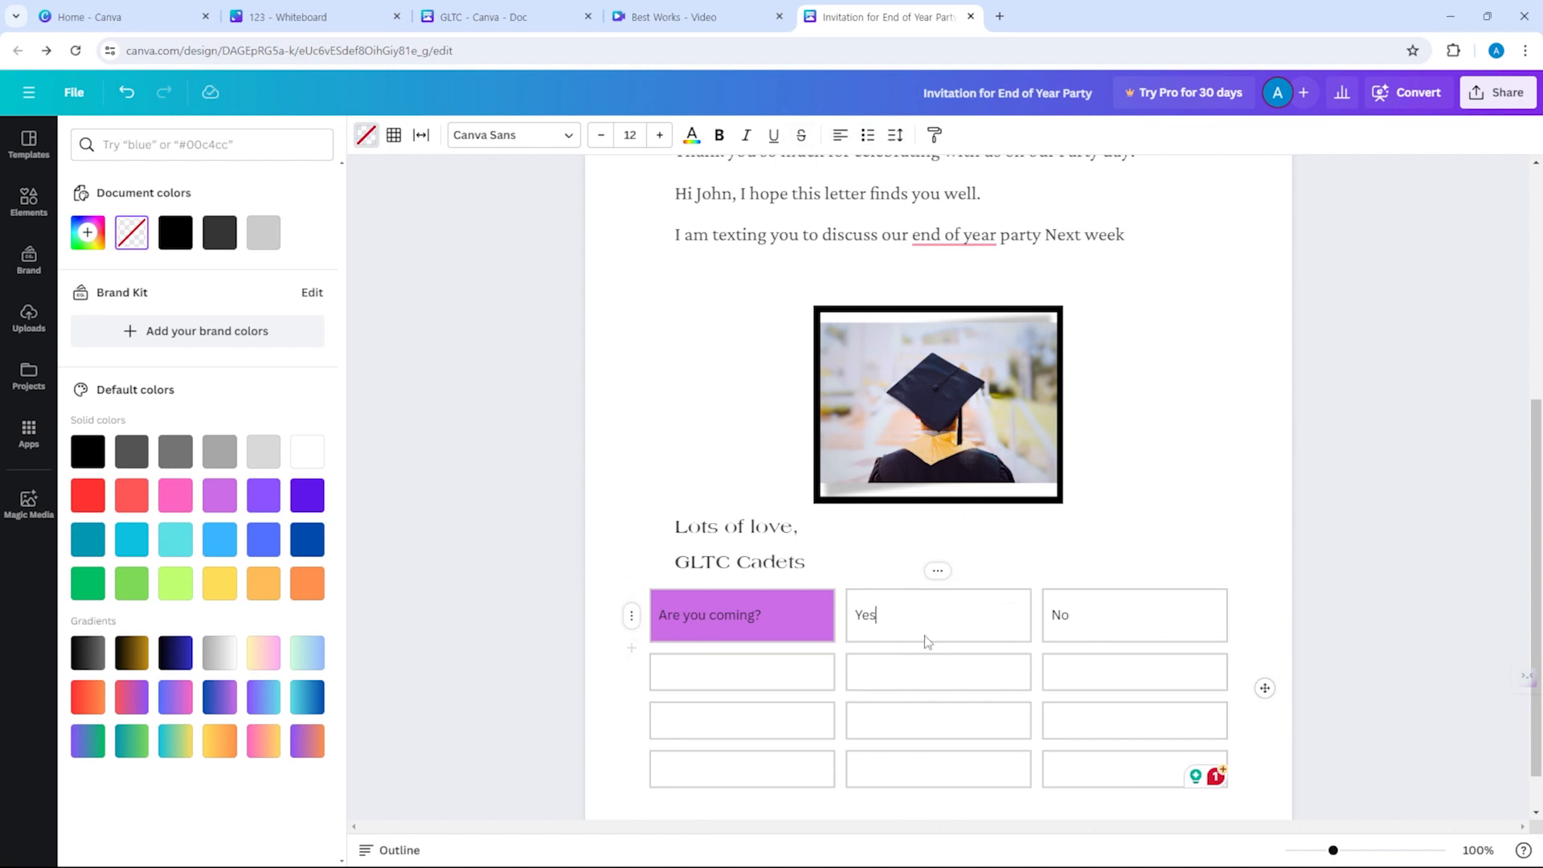
click(906, 682)
click(775, 677)
click(633, 682)
click(634, 681)
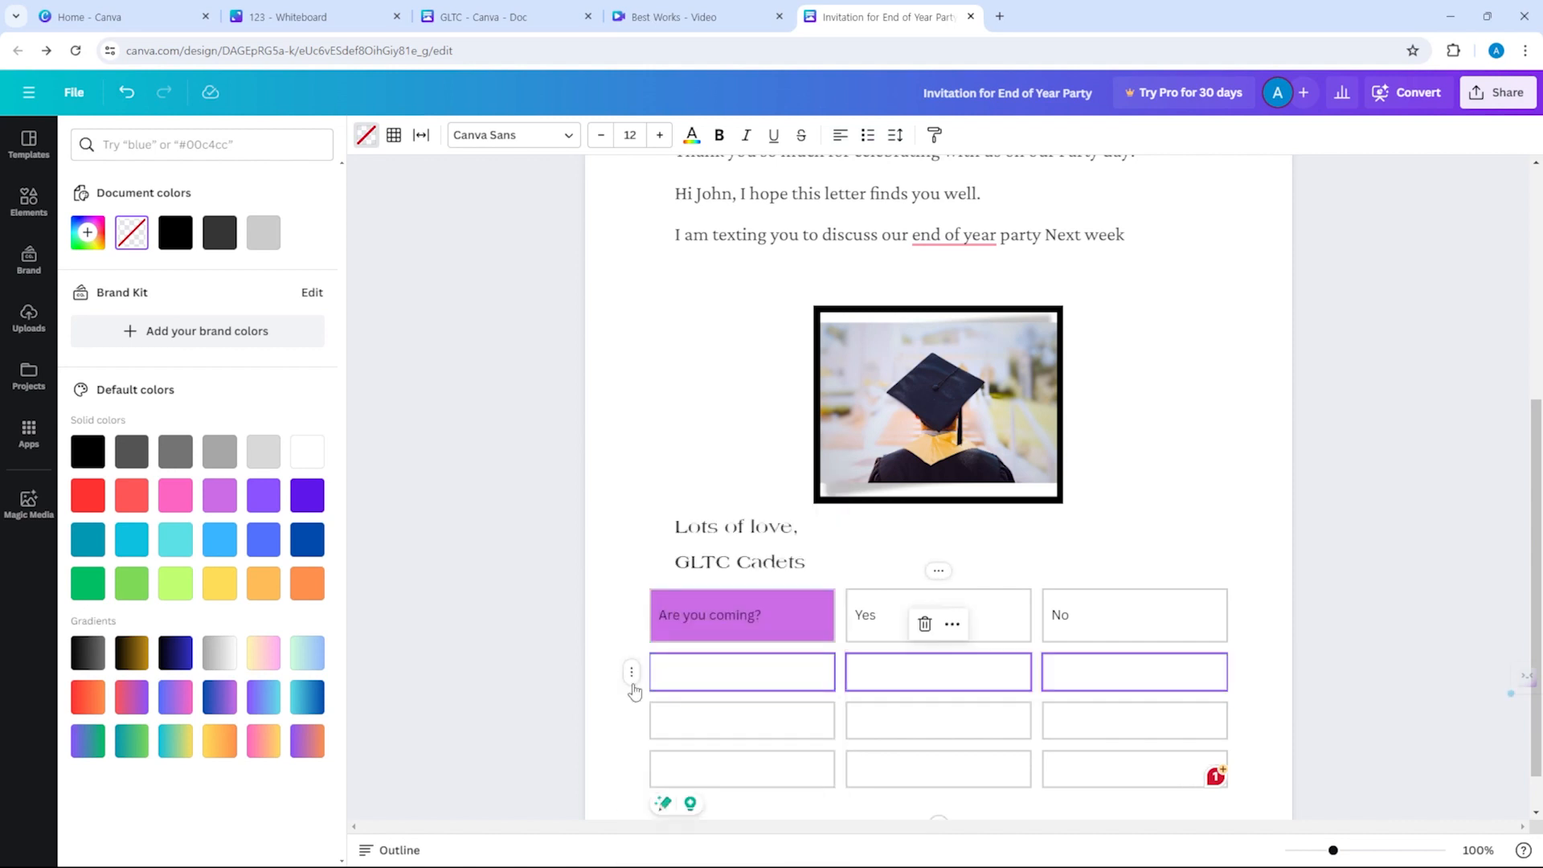
Merge the three cells of the table's first row and remove "Yes" and "No" from the merged cell.
click(685, 633)
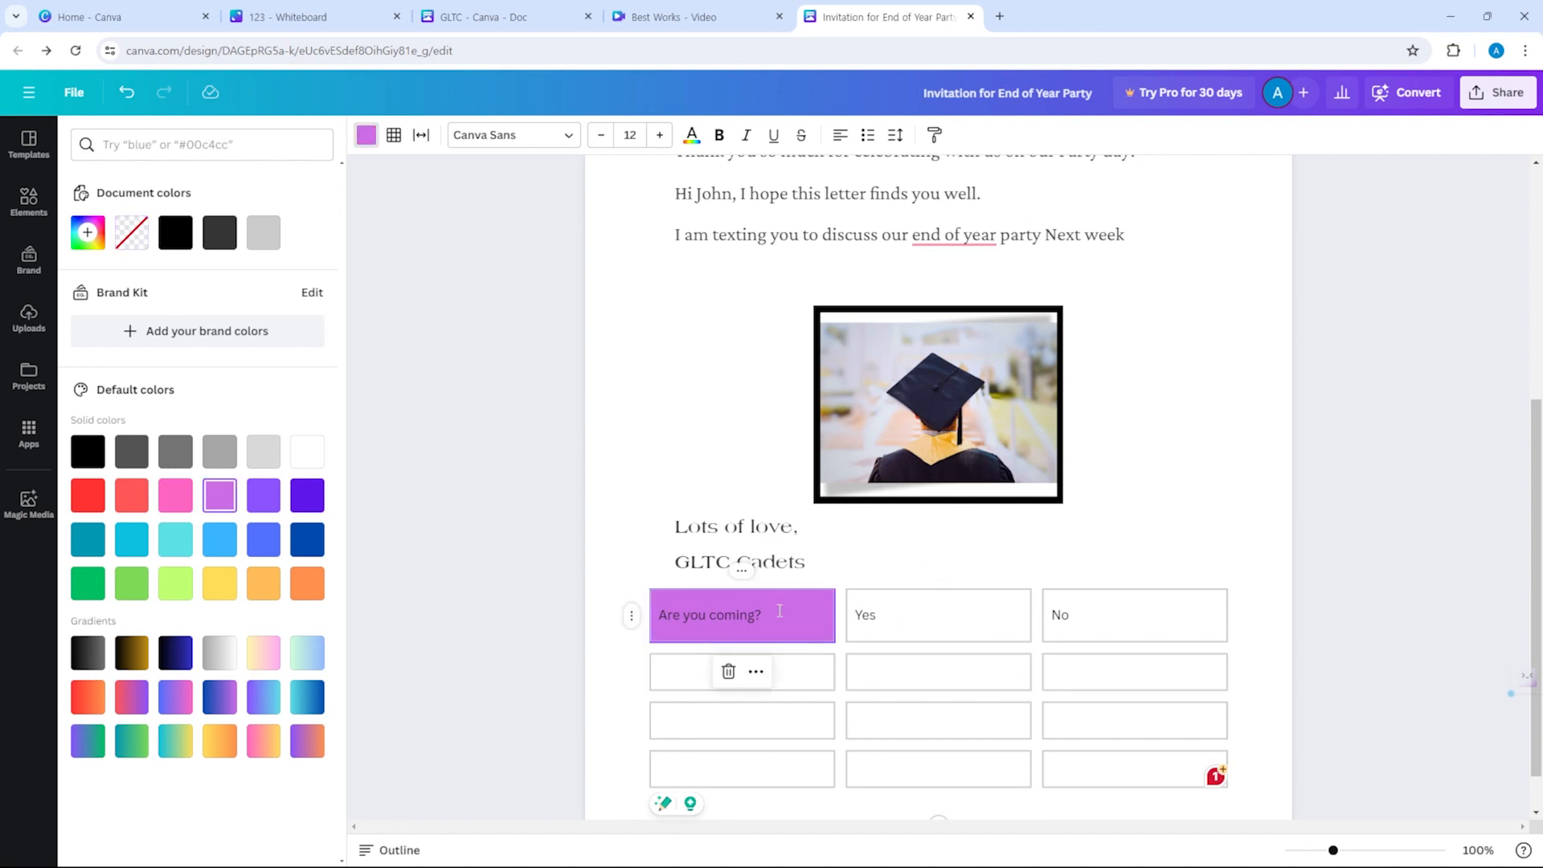
shift+click(1087, 643)
click(631, 615)
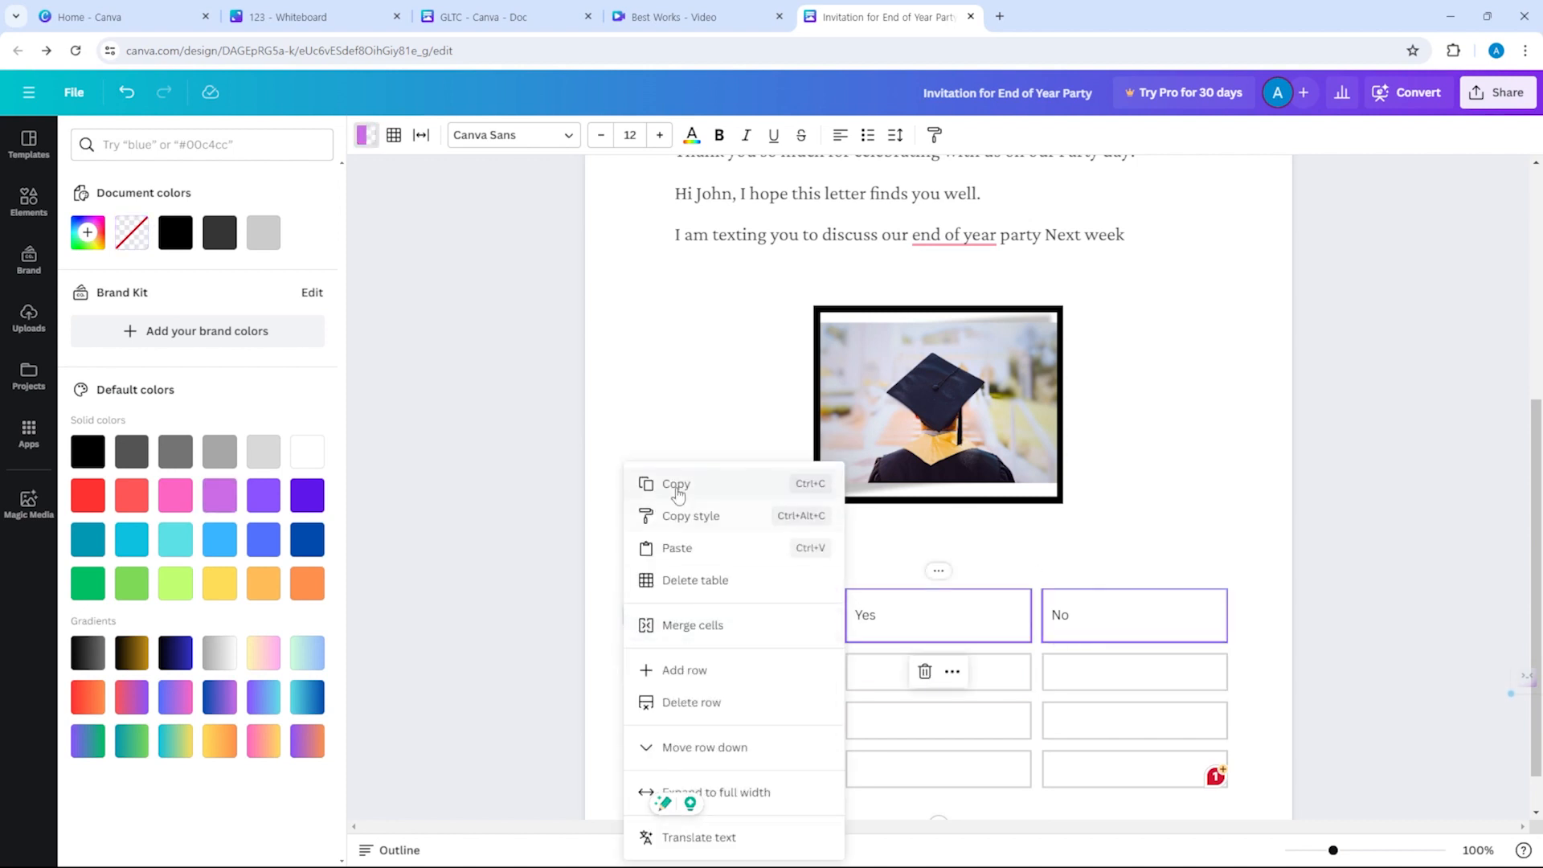
click(696, 625)
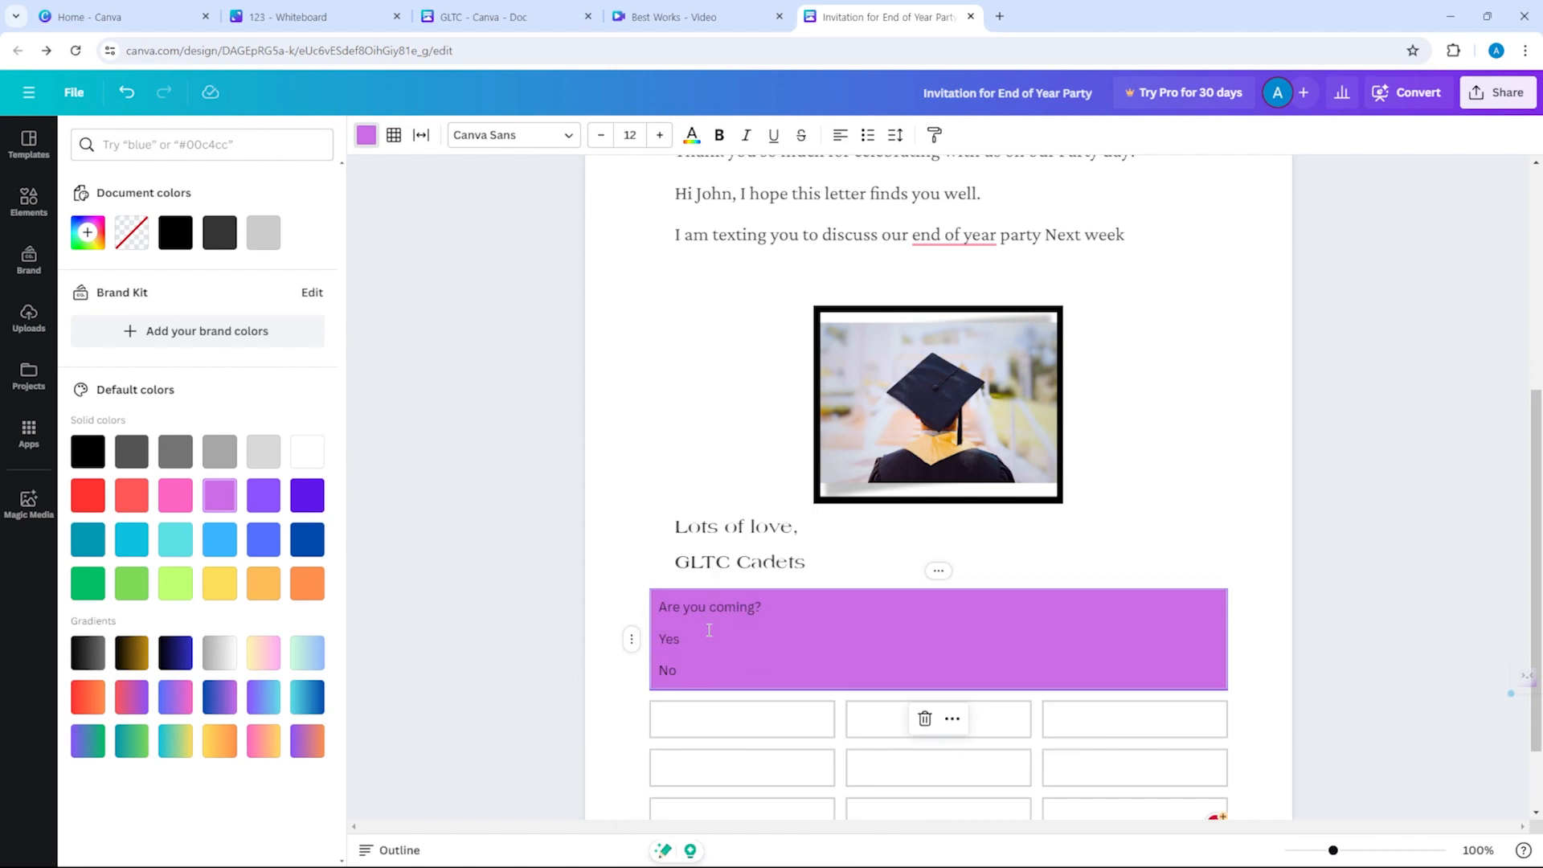
drag(679, 670, 659, 632)
key(BackSpace)
key(BackSpace)
Try deleting the three empty rows below the merged "Are you coming?" cell and undo it.
click(689, 681)
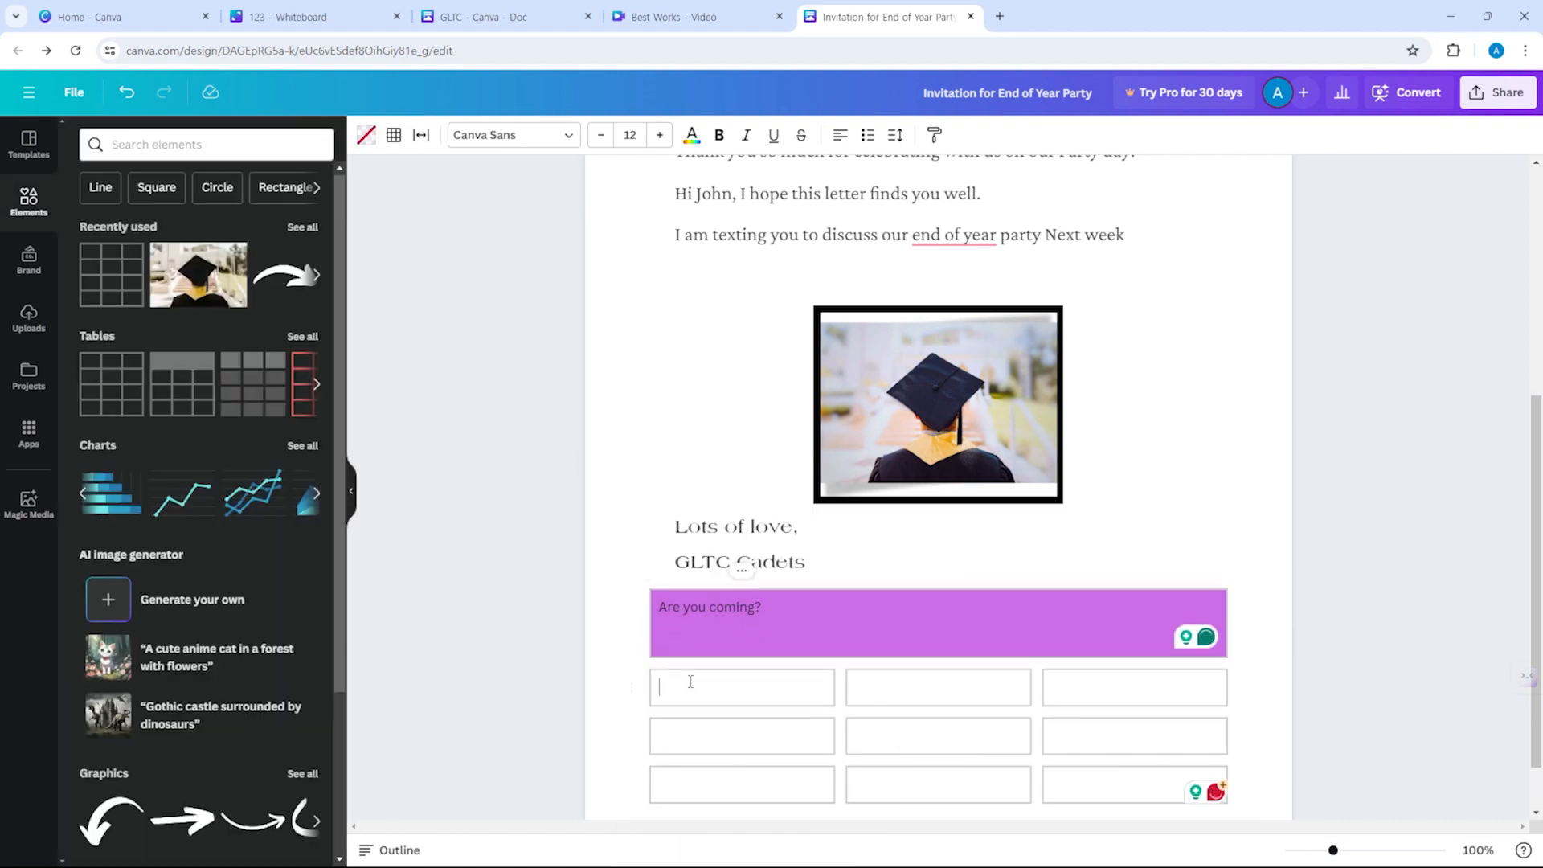
shift+click(709, 787)
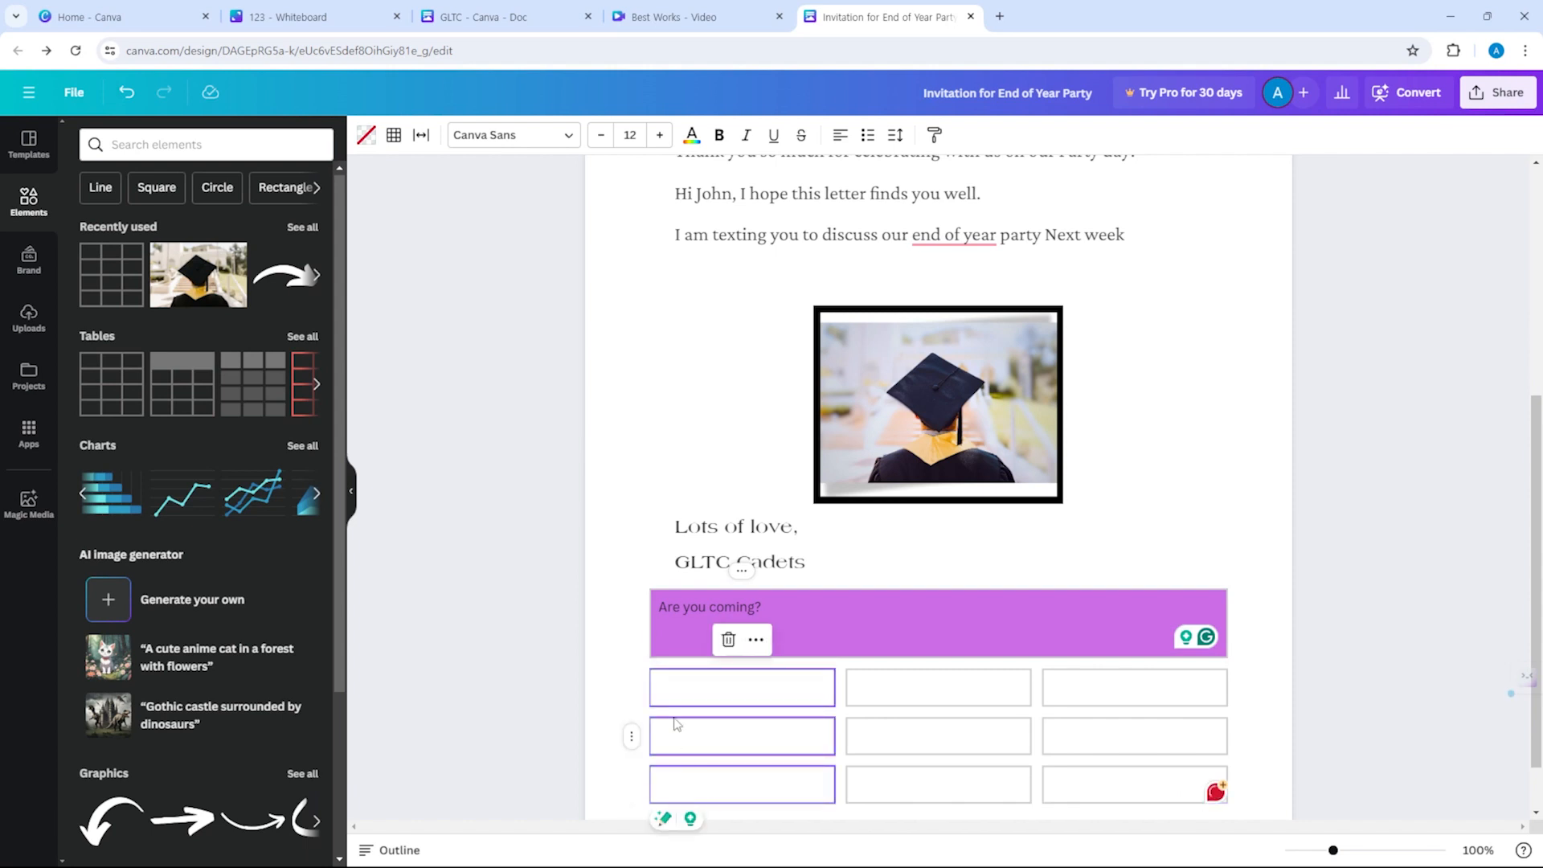
click(632, 737)
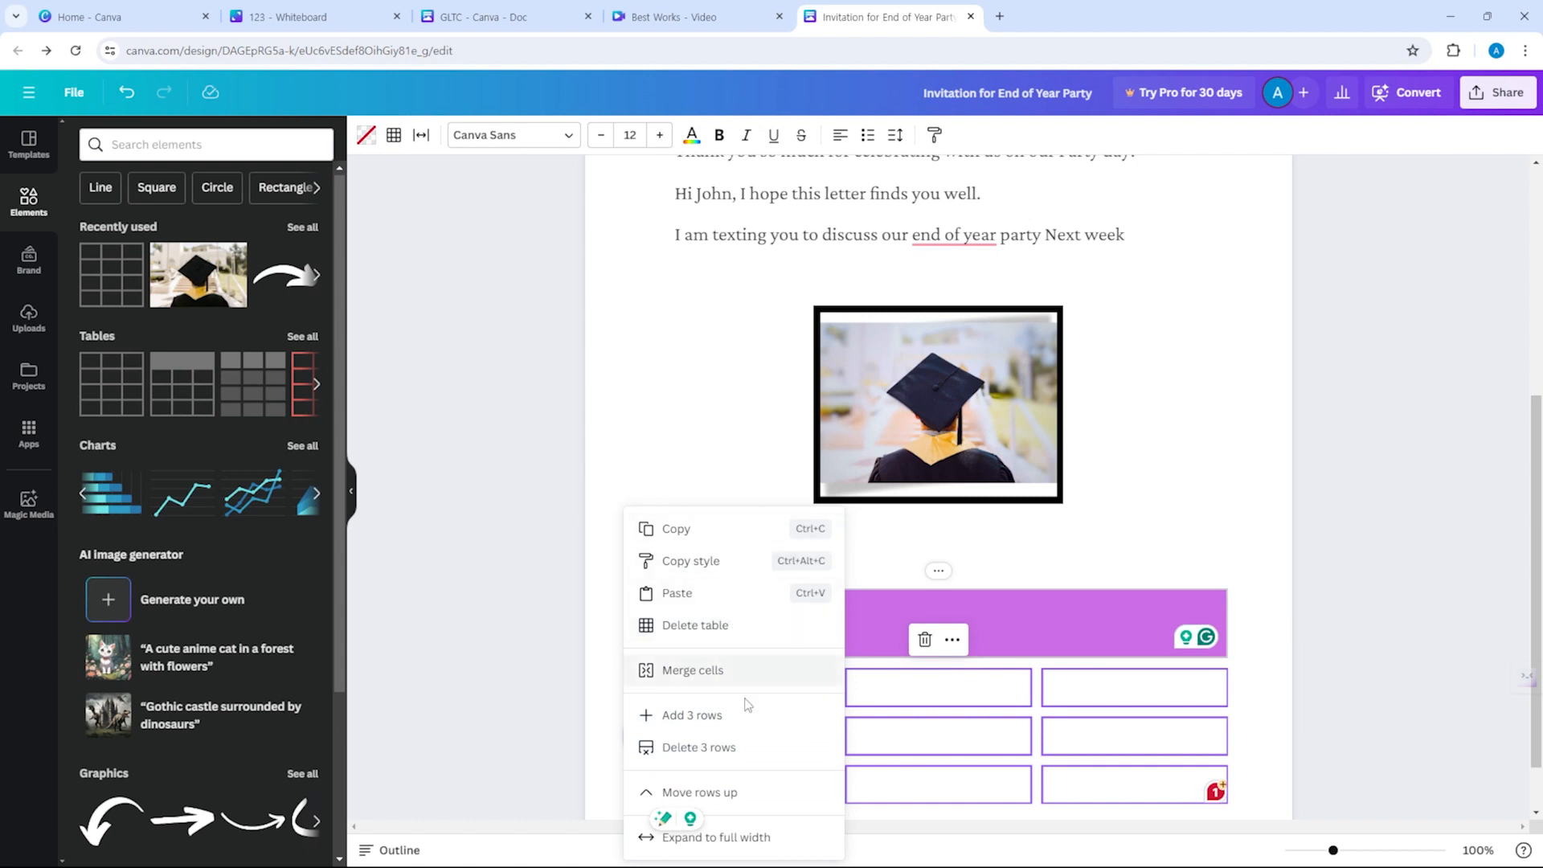
click(699, 748)
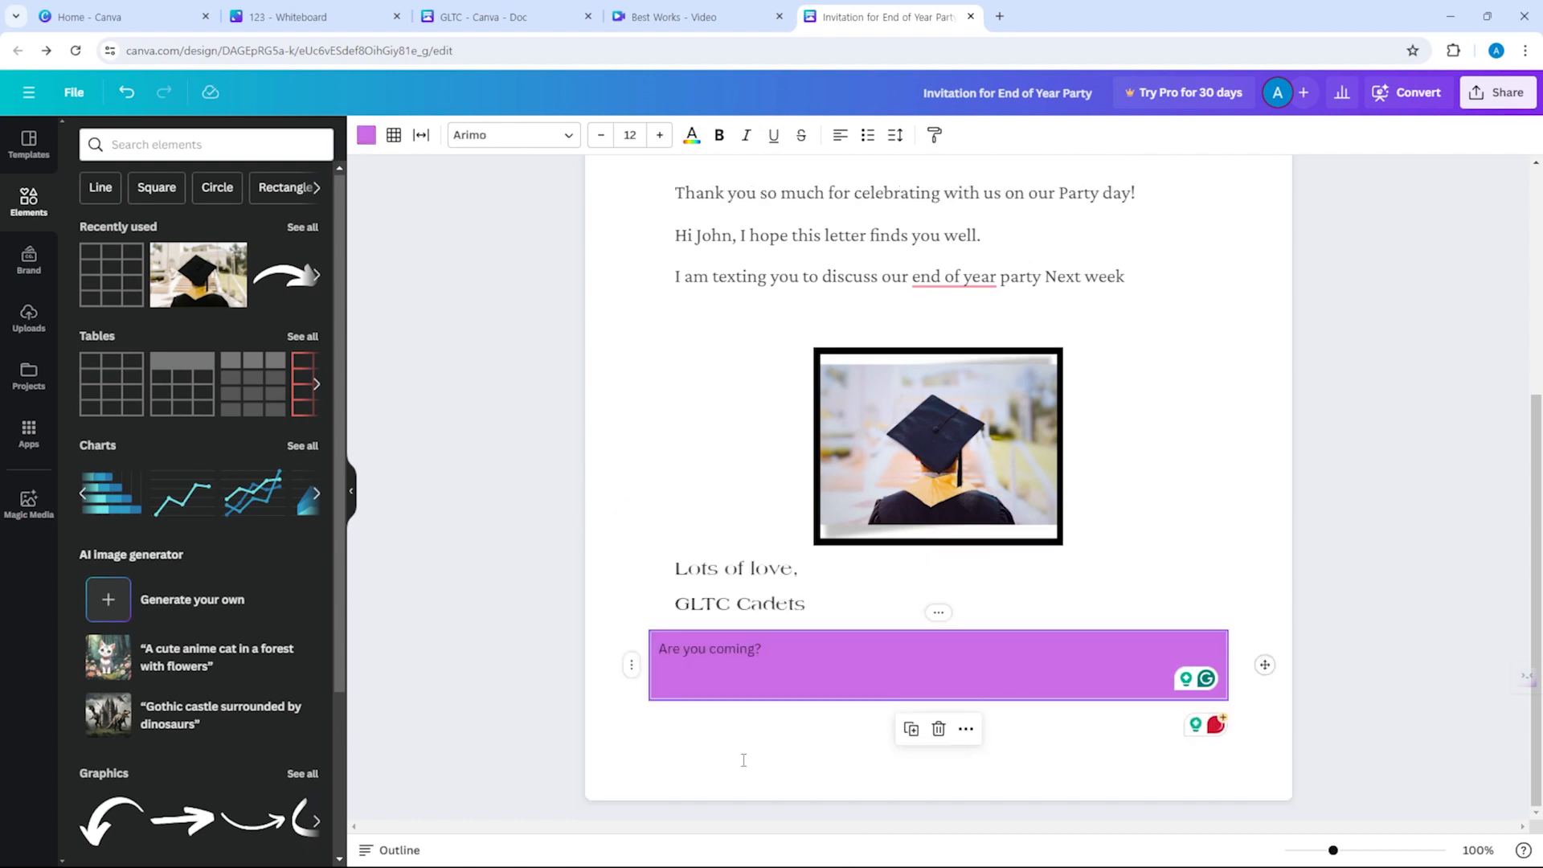
key(ctrl+z)
Delete only the first empty row below the merged "Are you coming?" cell.
drag(743, 686, 723, 776)
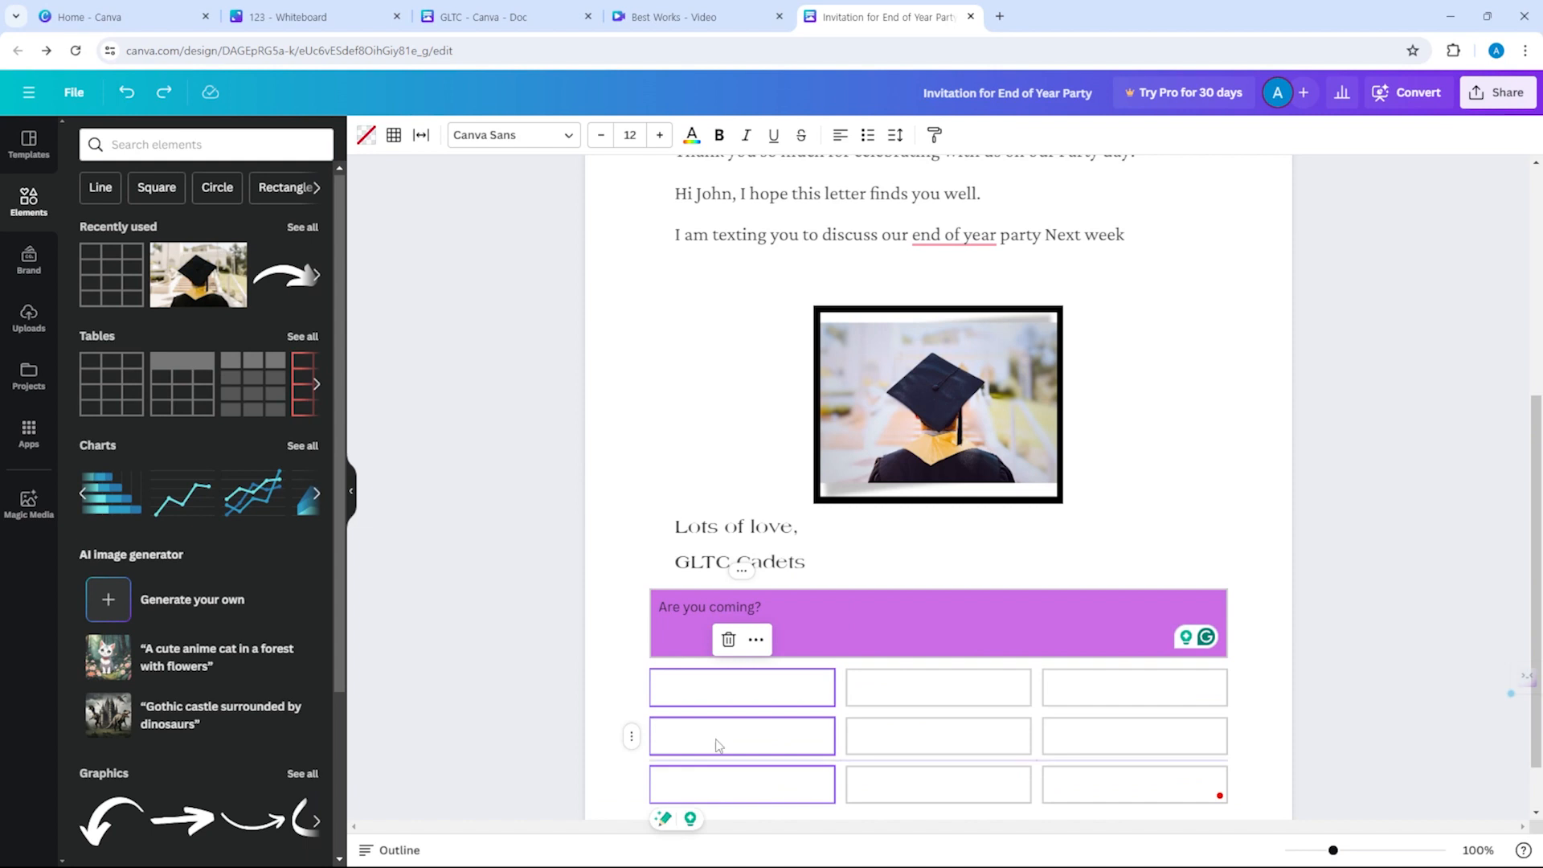
right_click(715, 735)
click(702, 695)
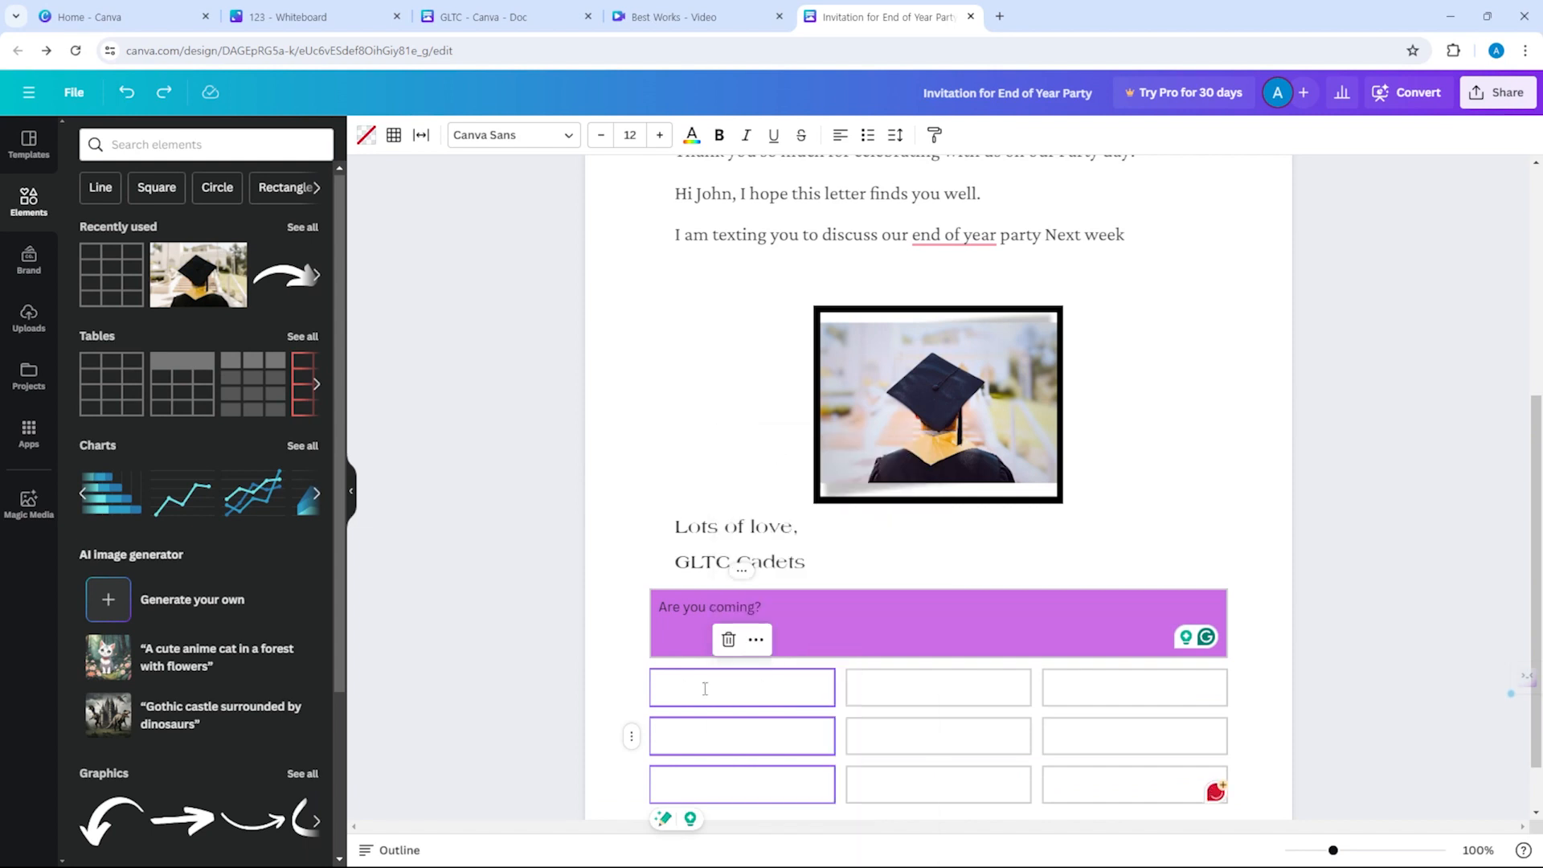
click(702, 688)
right_click(709, 691)
click(633, 689)
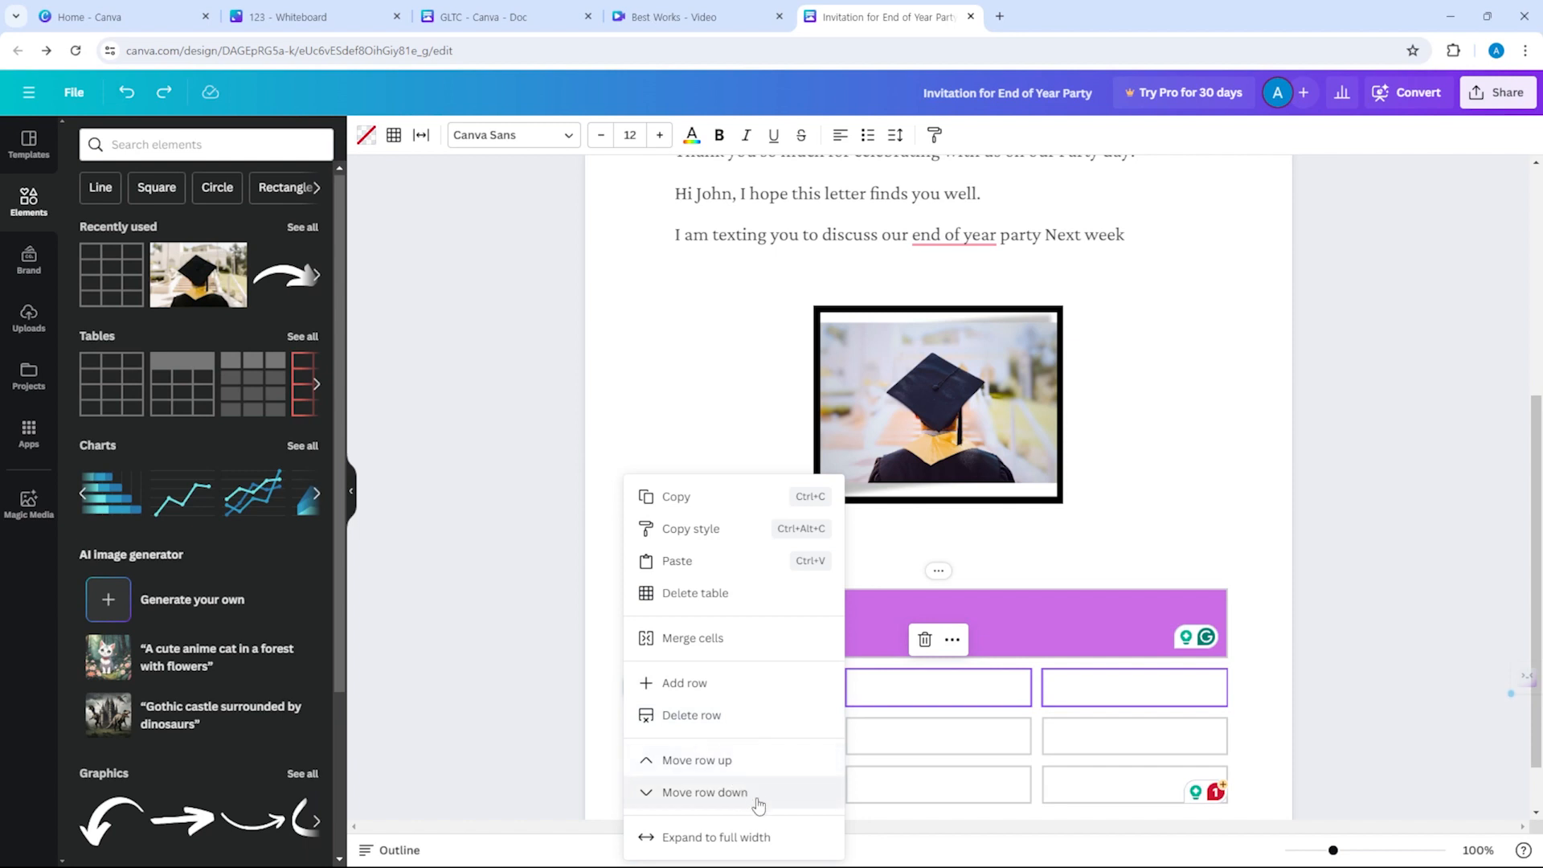
click(764, 717)
Enter "Yes" and "No" in the first column of the two rows below the merged header cell.
click(765, 686)
text(Yes)
key(Down)
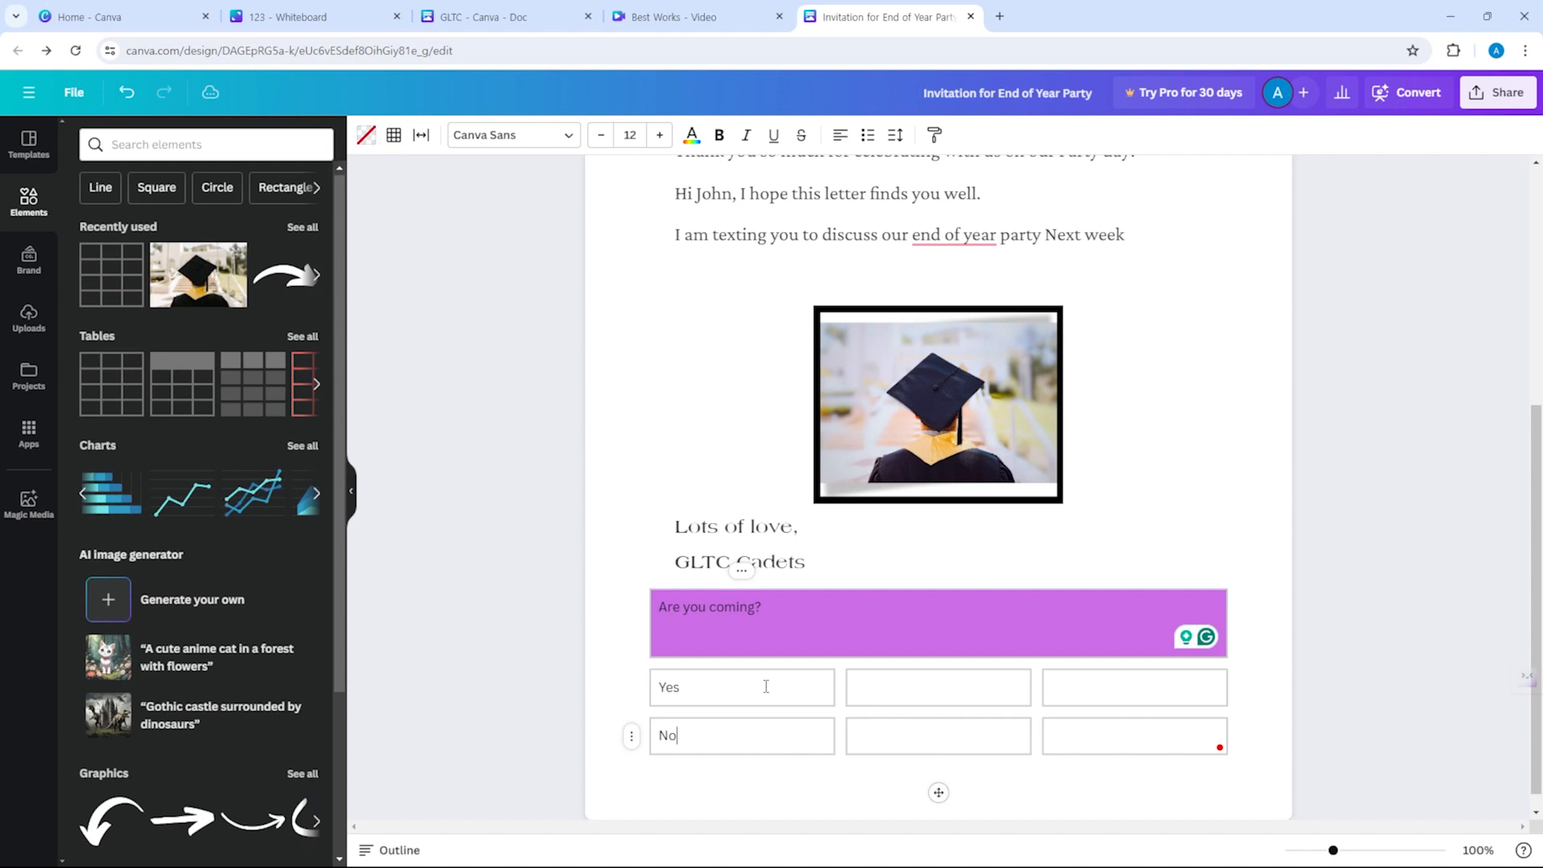
click(1102, 758)
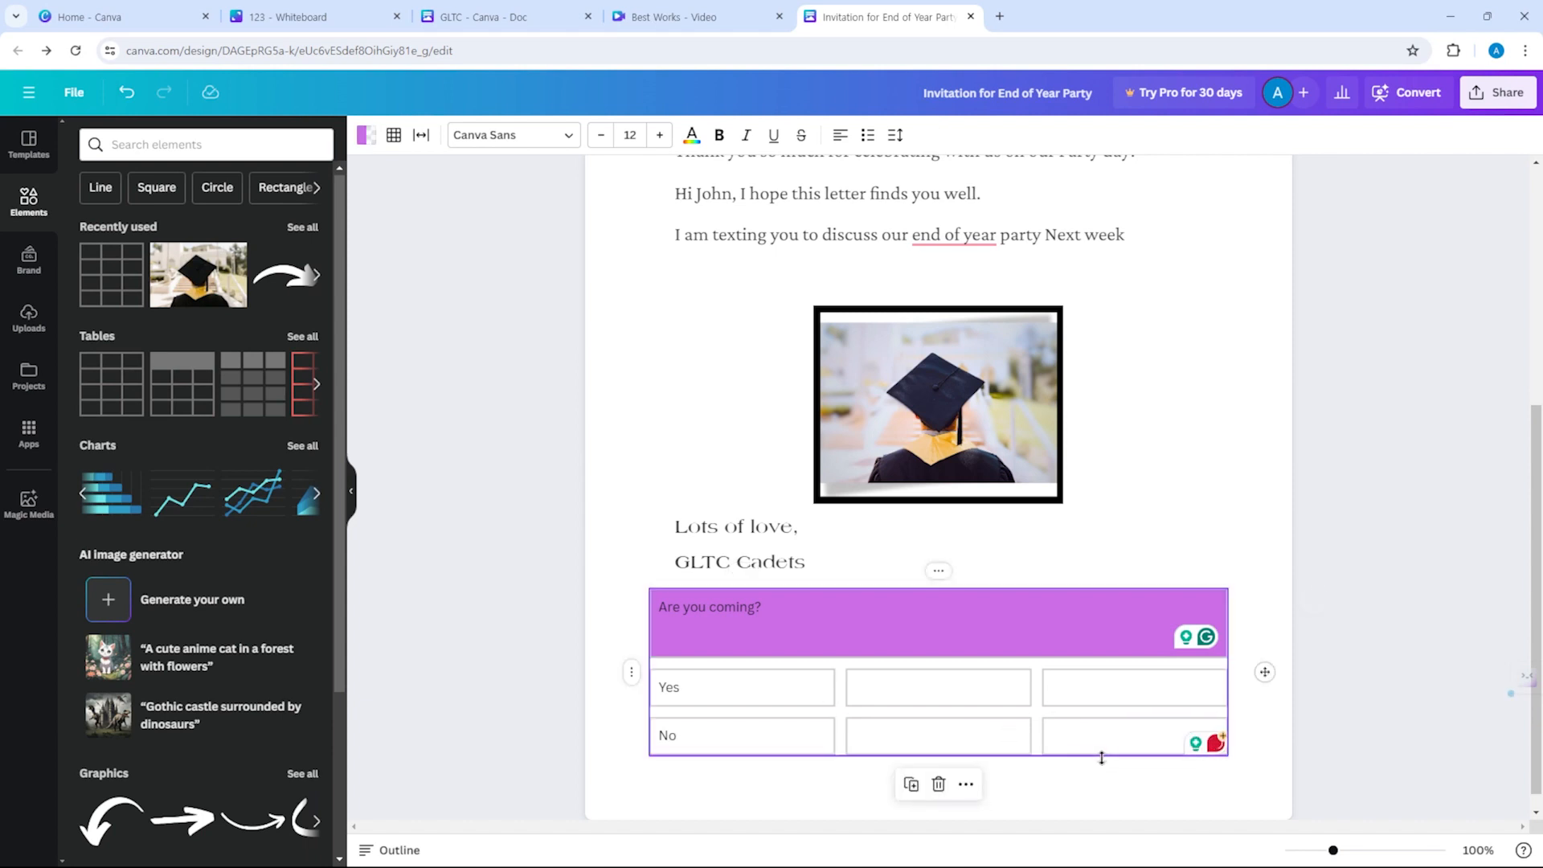
click(1102, 735)
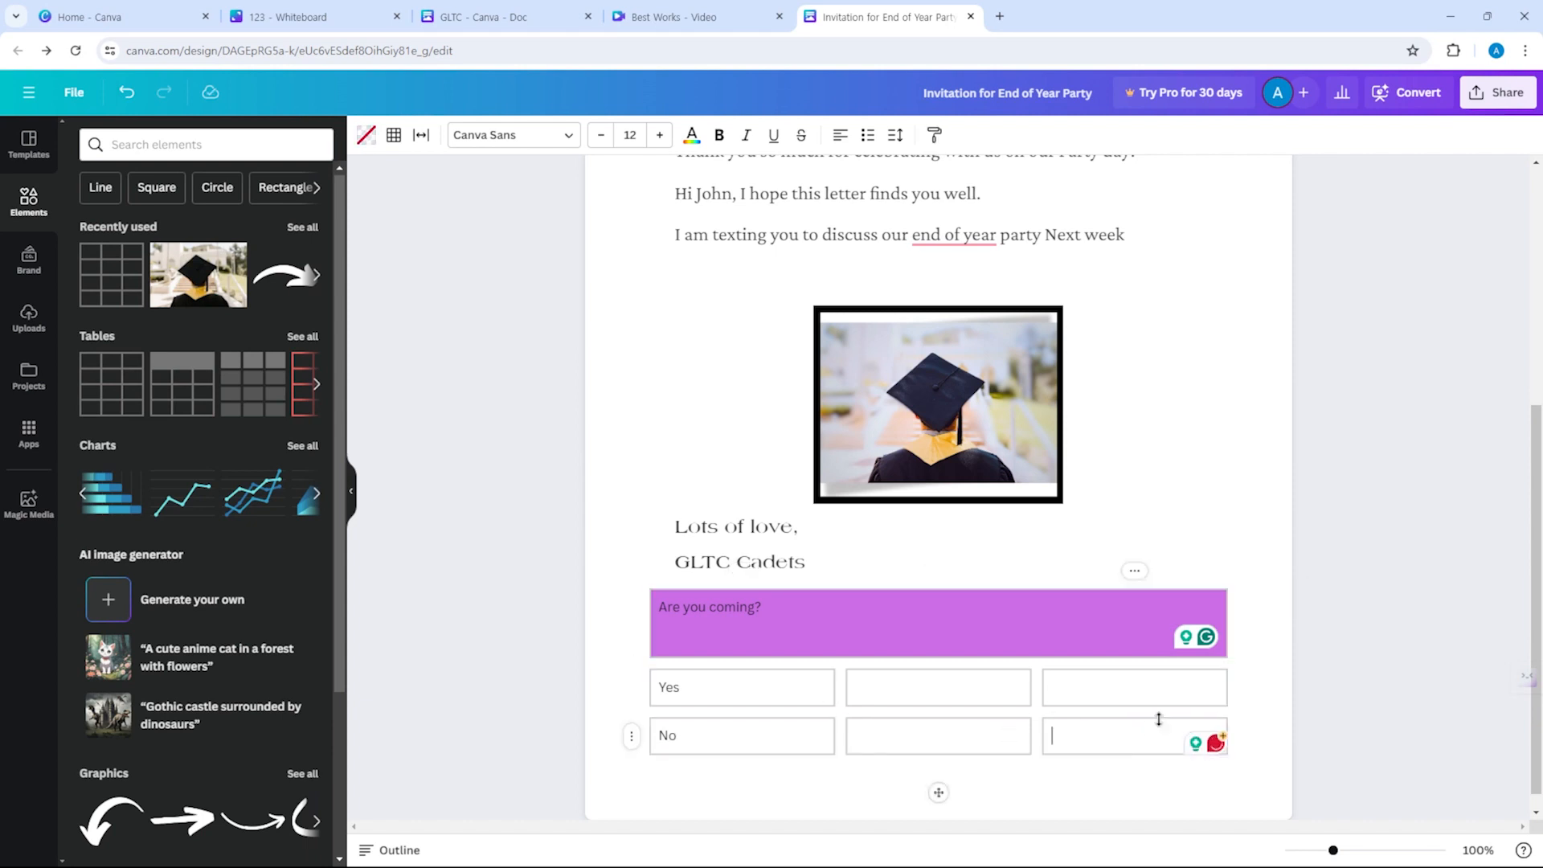
click(1126, 576)
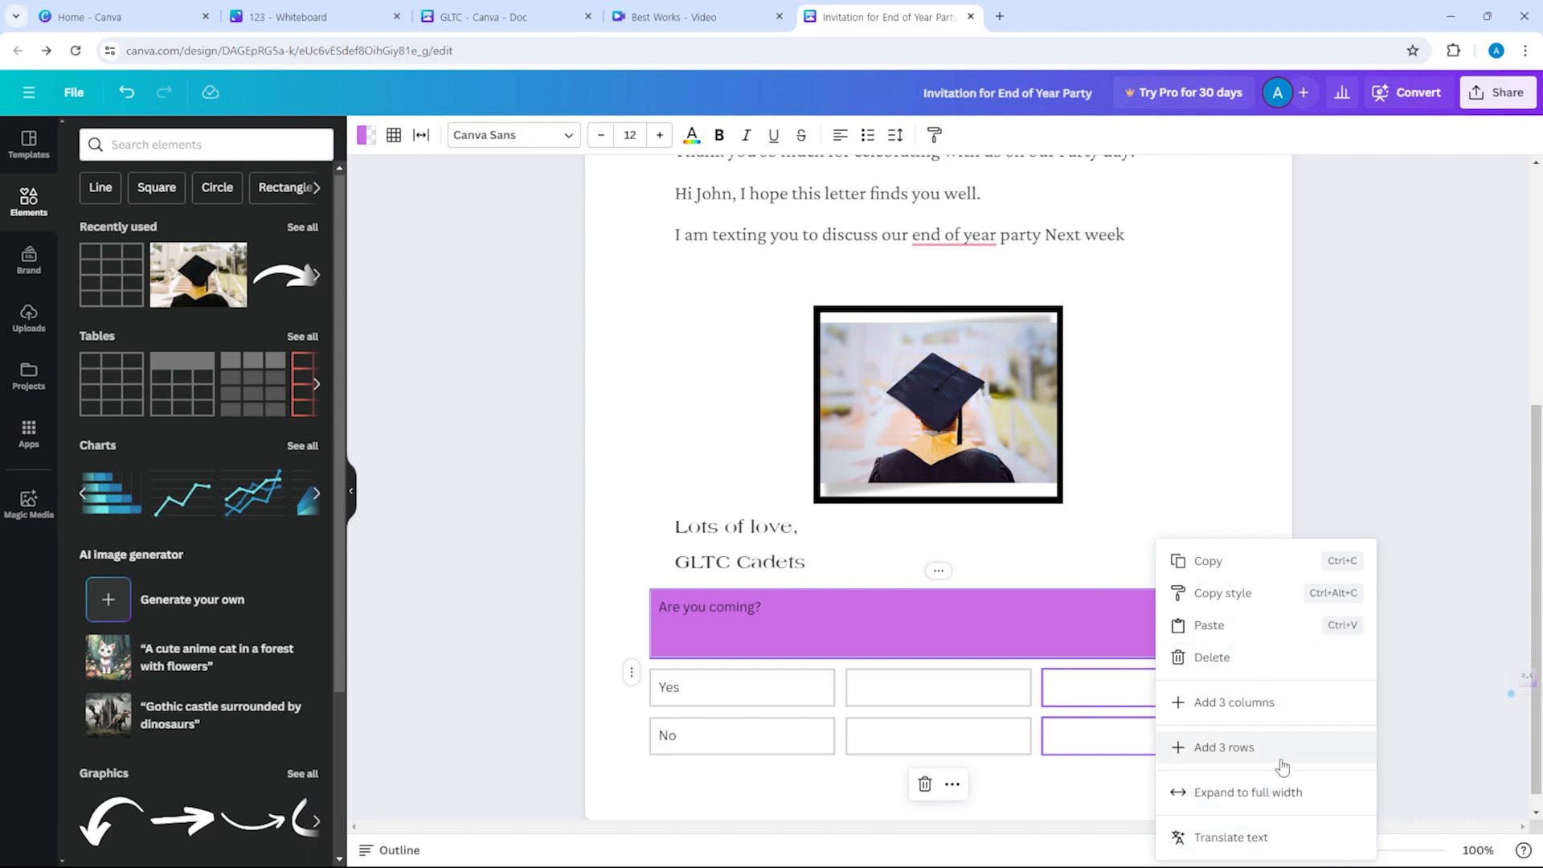
click(632, 676)
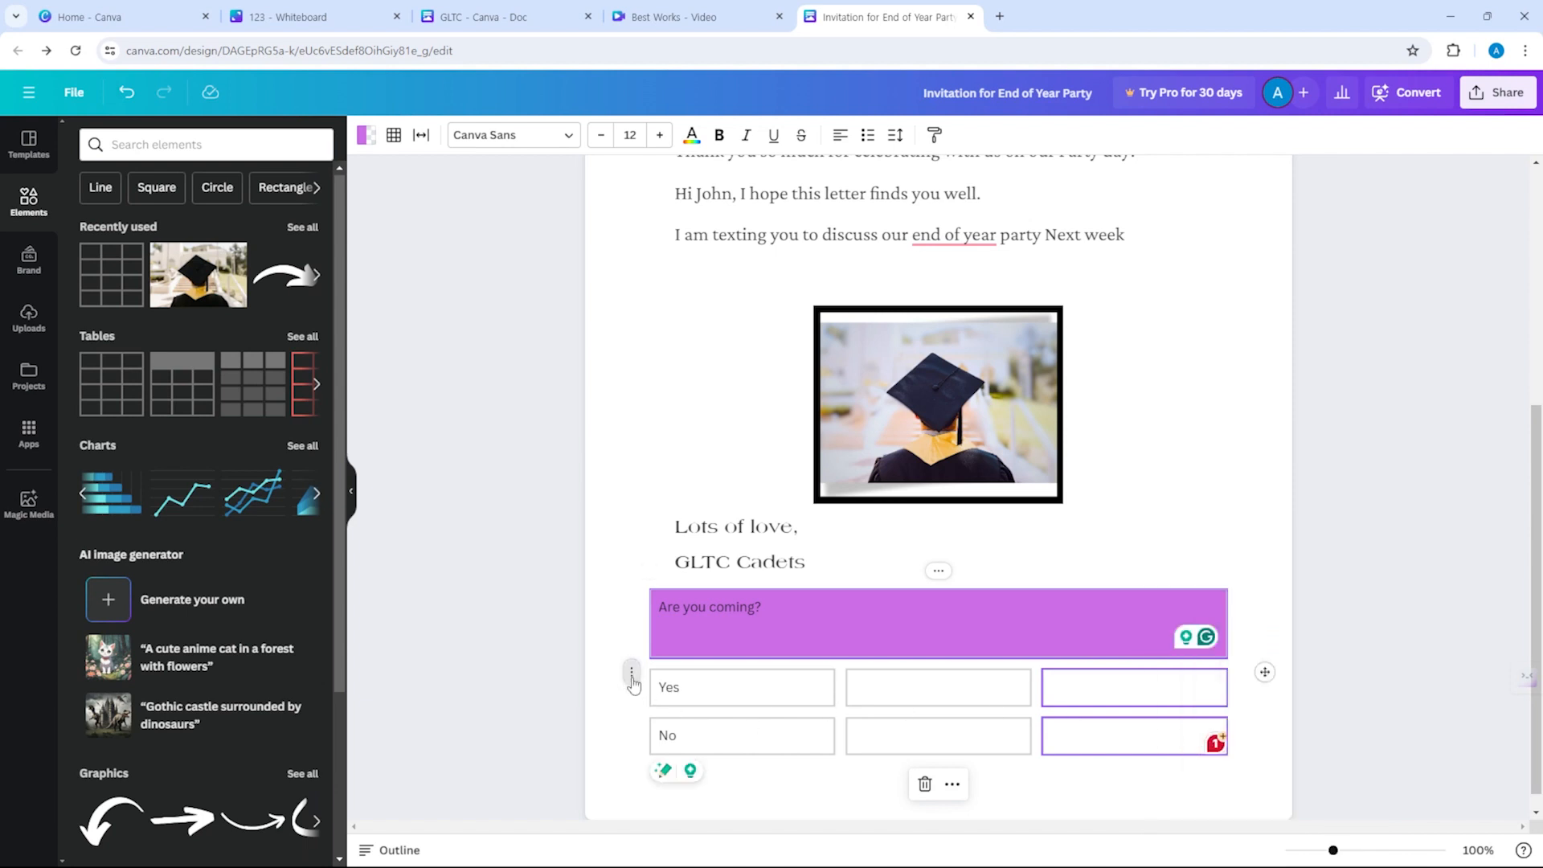
click(632, 677)
click(1024, 697)
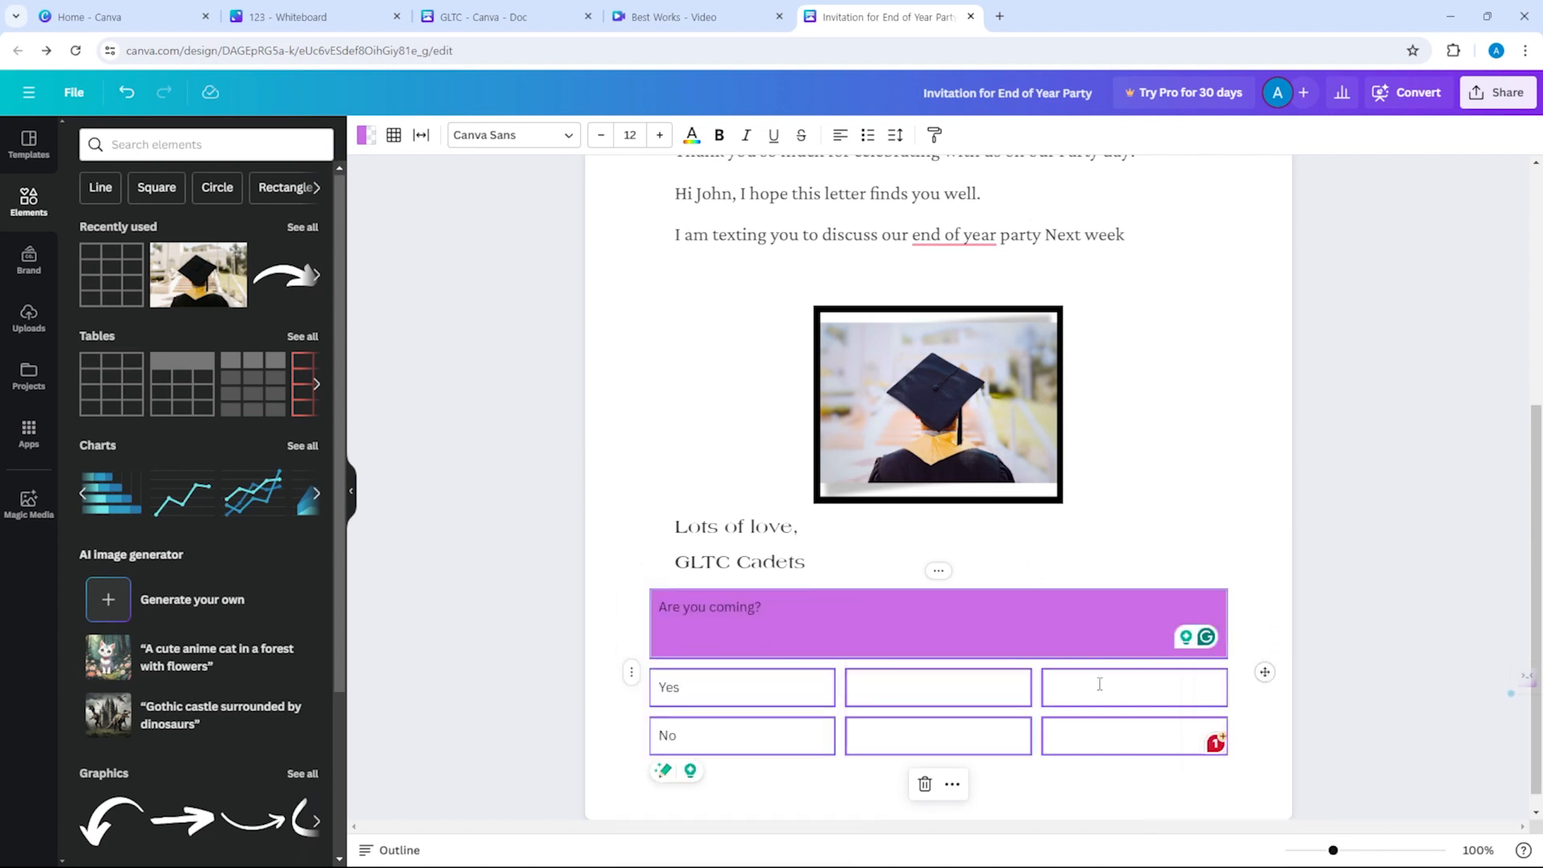
Translate the "Are you coming?" header row into Arabic.
click(760, 623)
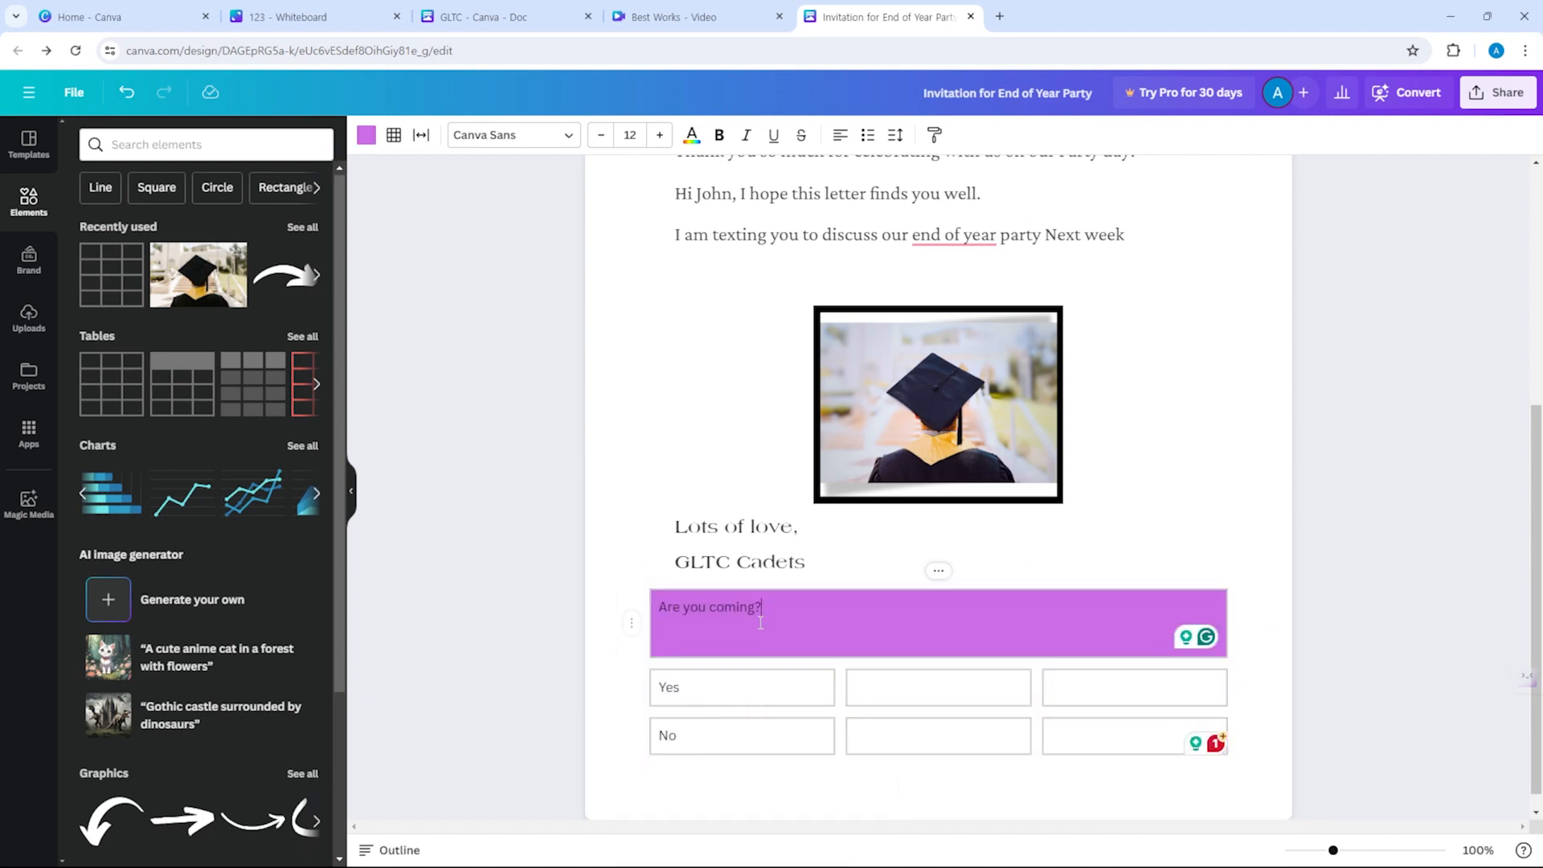
click(633, 625)
click(682, 838)
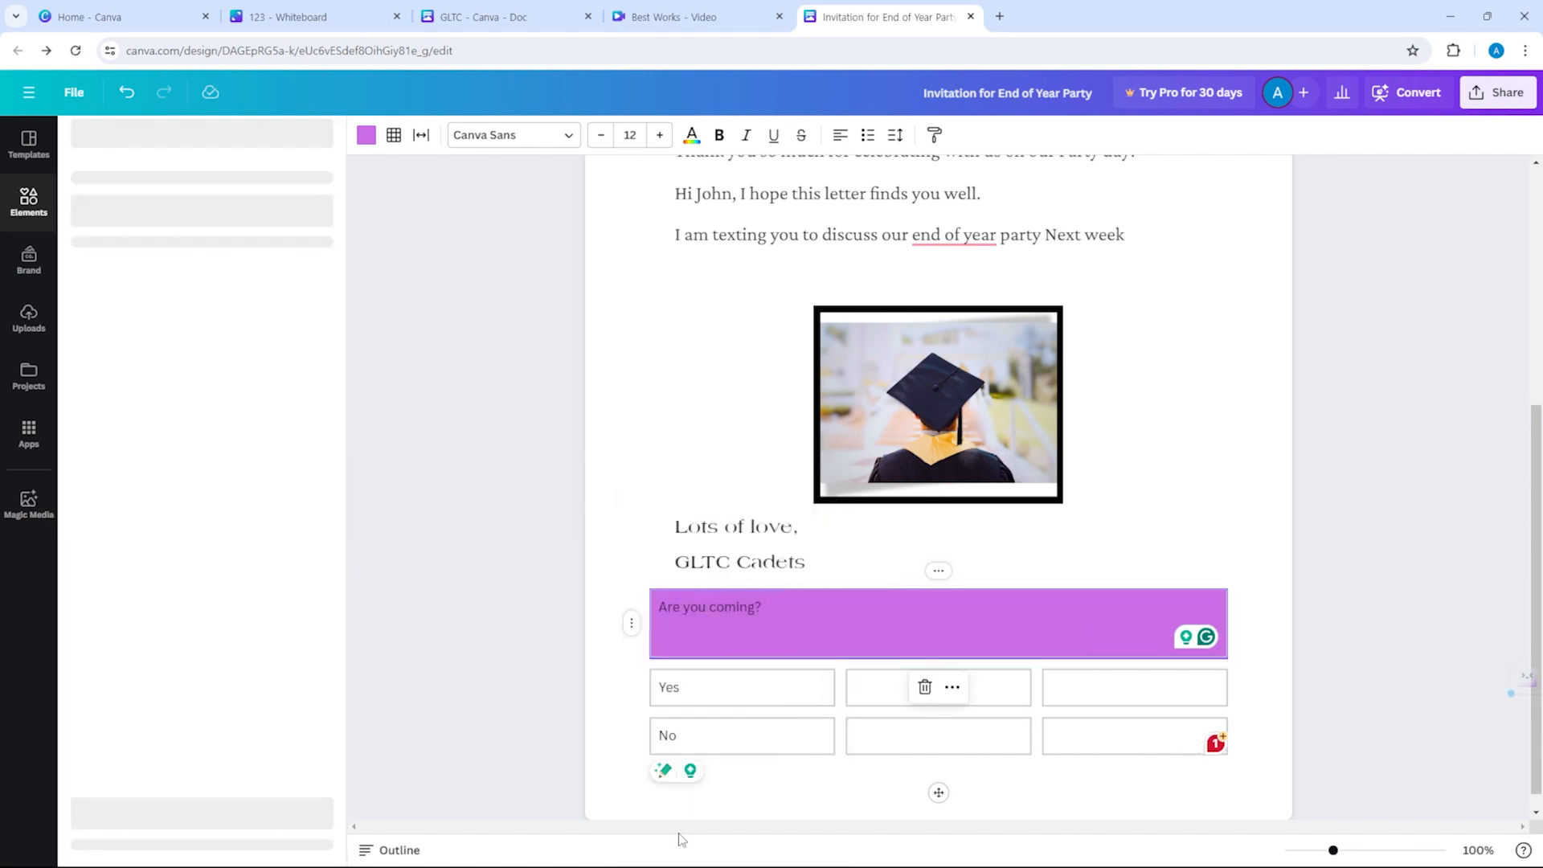
click(193, 212)
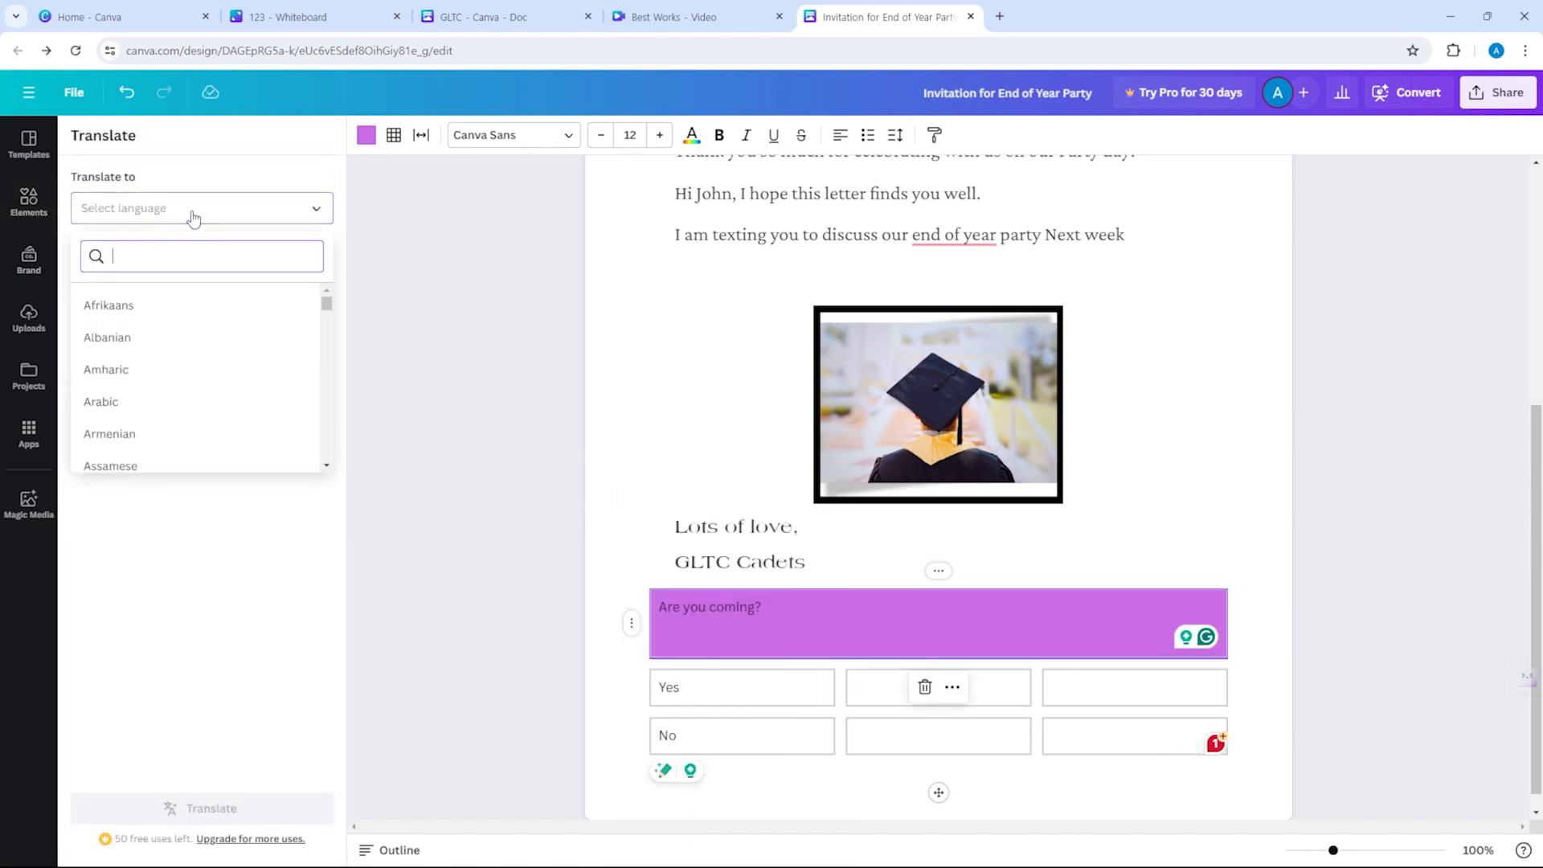
scroll(207, 366, down, 3)
scroll(198, 354, up, 1)
scroll(189, 326, up, 1)
click(182, 320)
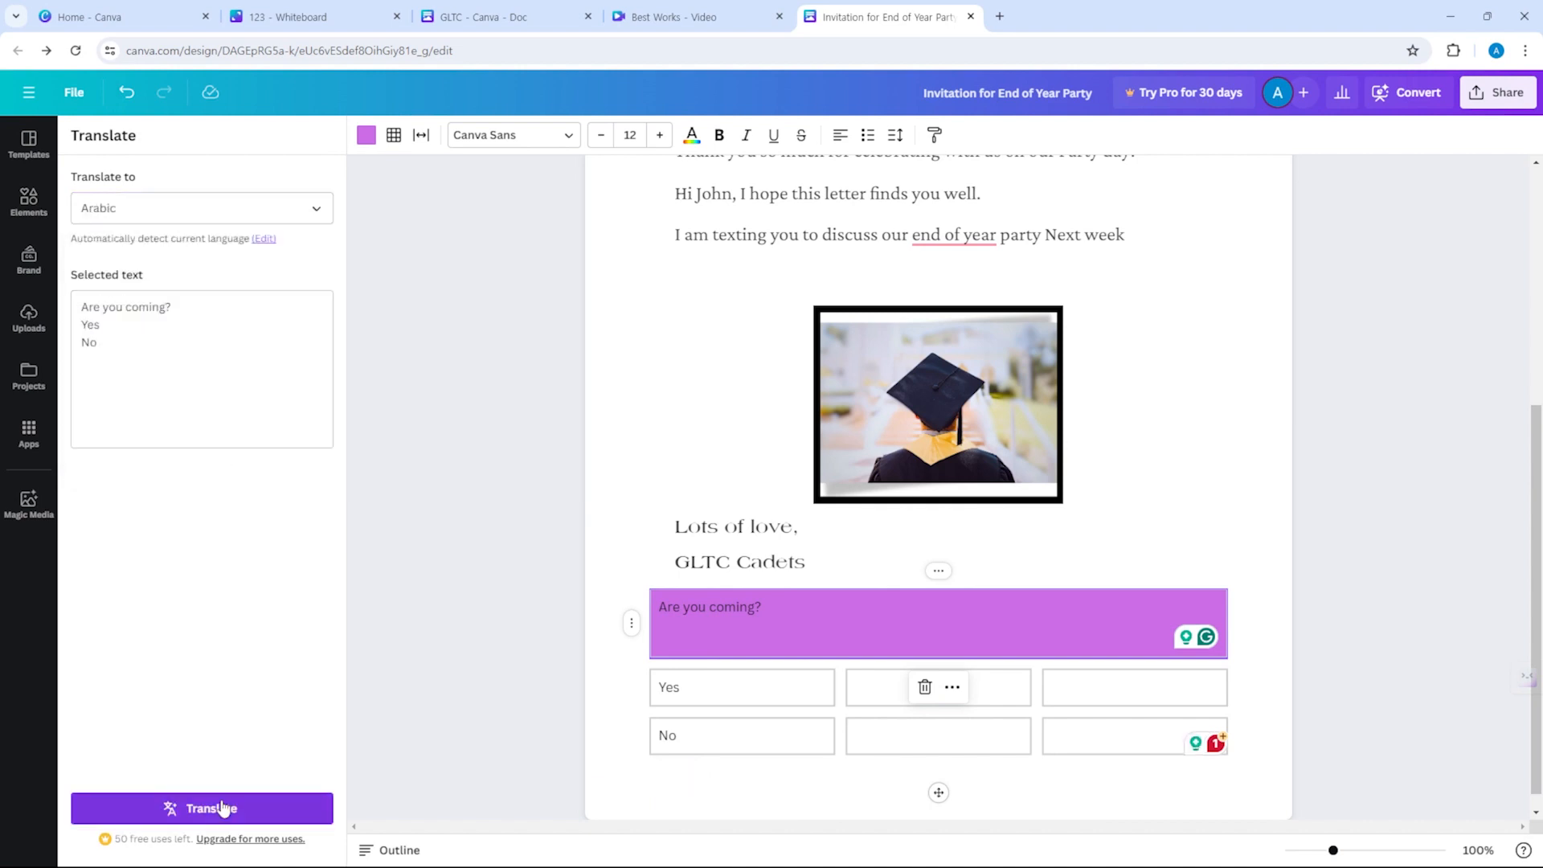
click(223, 808)
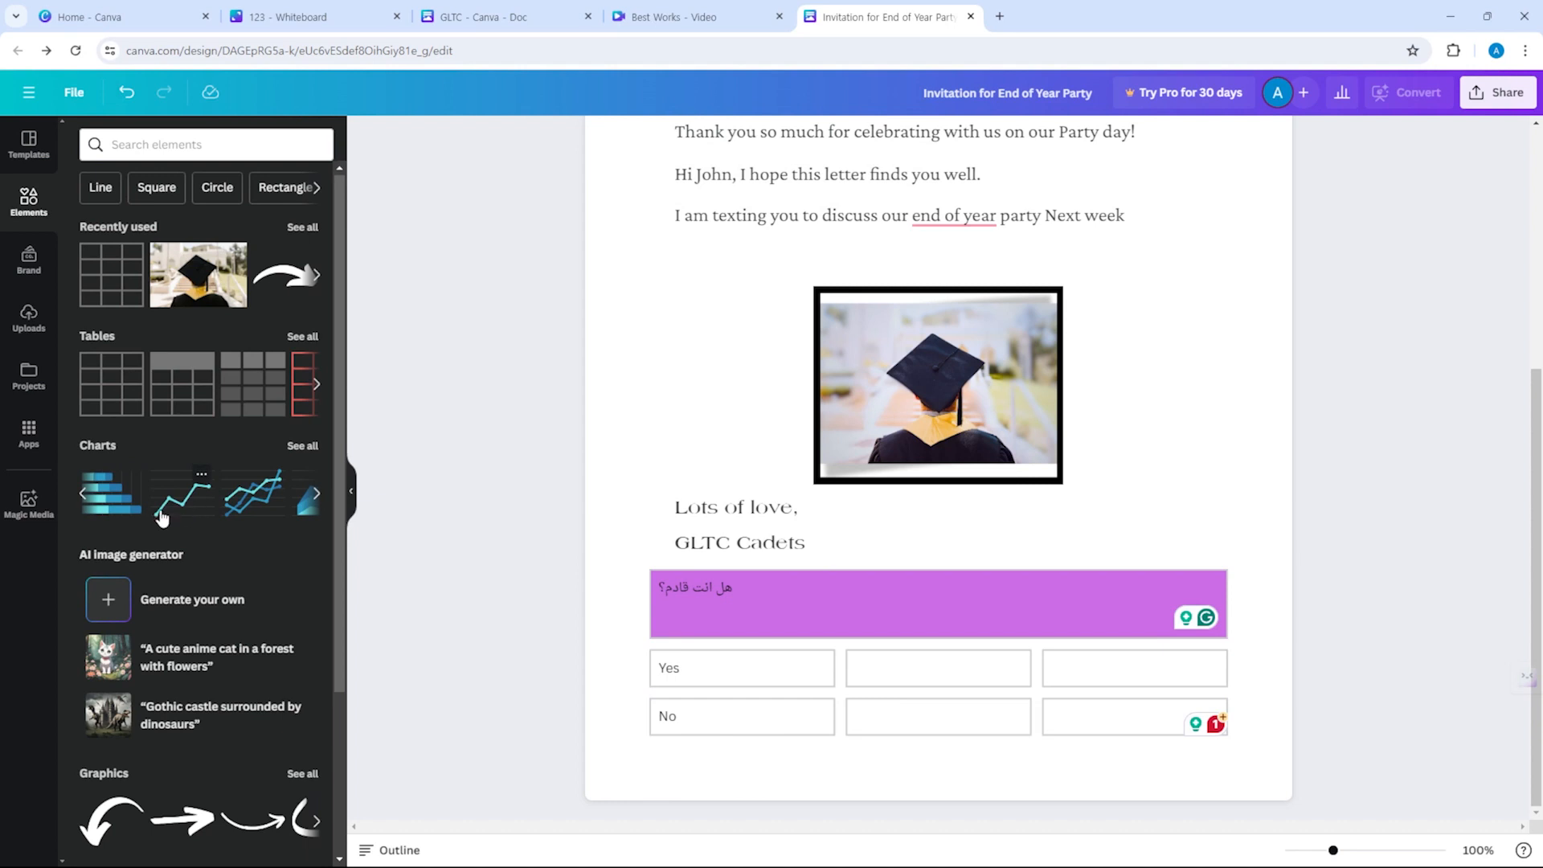
Insert a stacked row chart below the attendance table.
drag(147, 511, 731, 767)
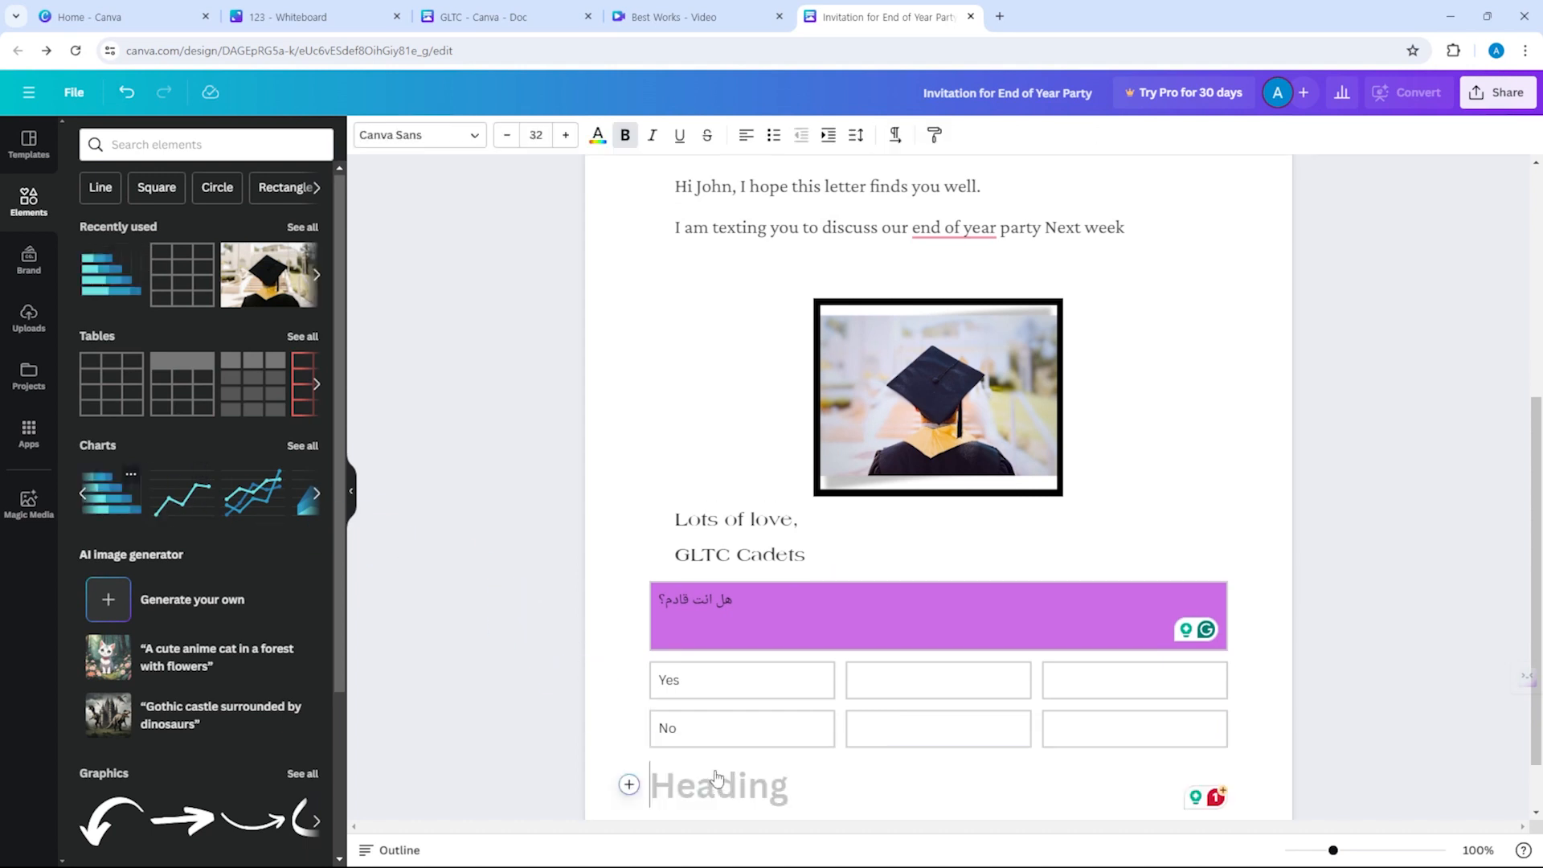
scroll(749, 623, up, 5)
scroll(677, 509, down, 5)
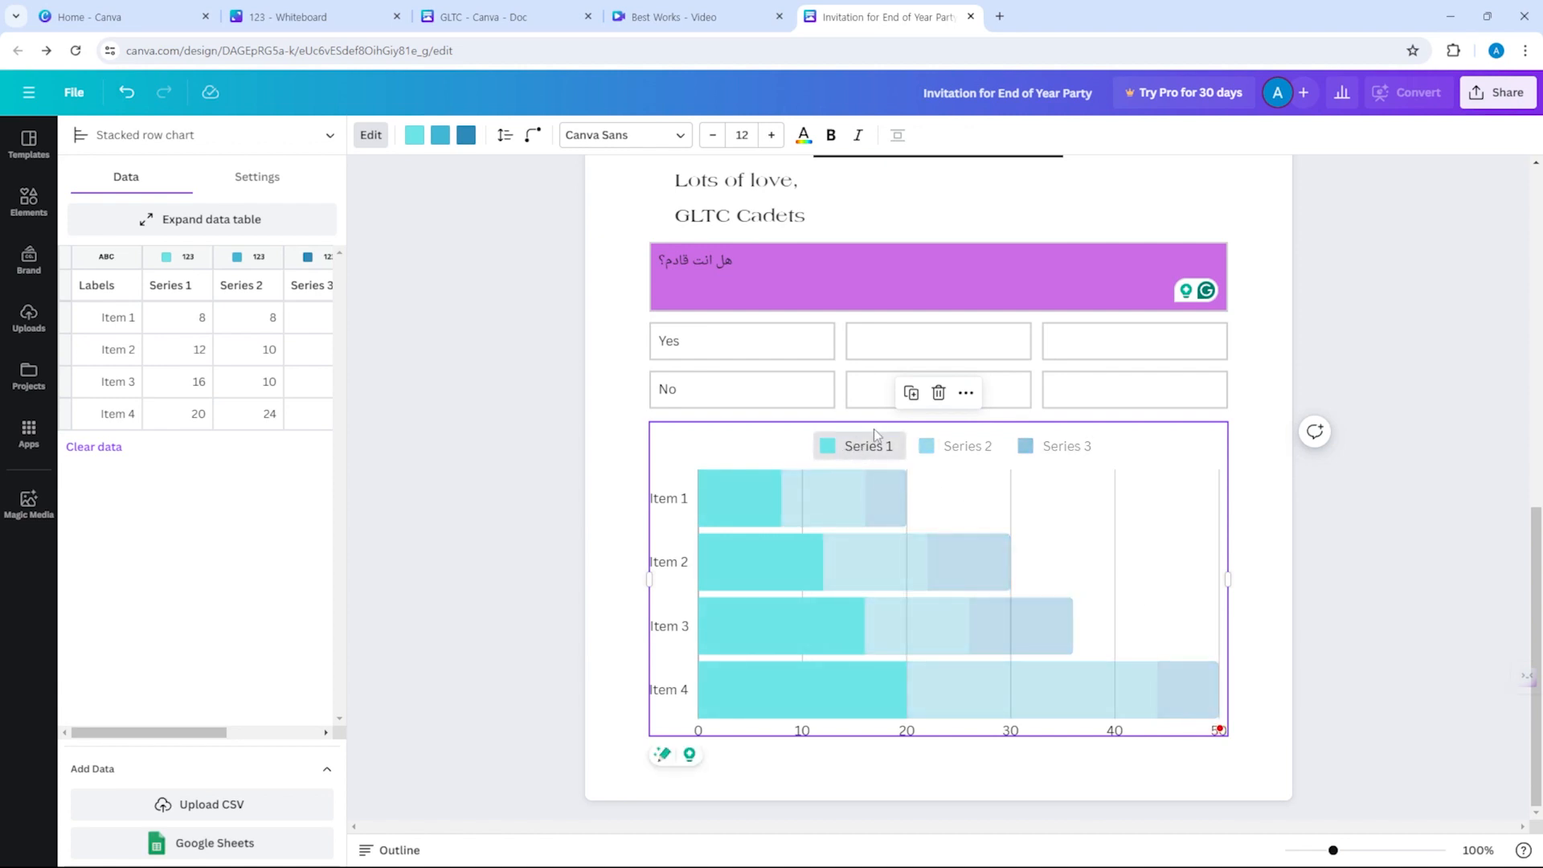
Rename the three series headers in the chart's data table as "Yes", "No" and "Maybe".
click(874, 428)
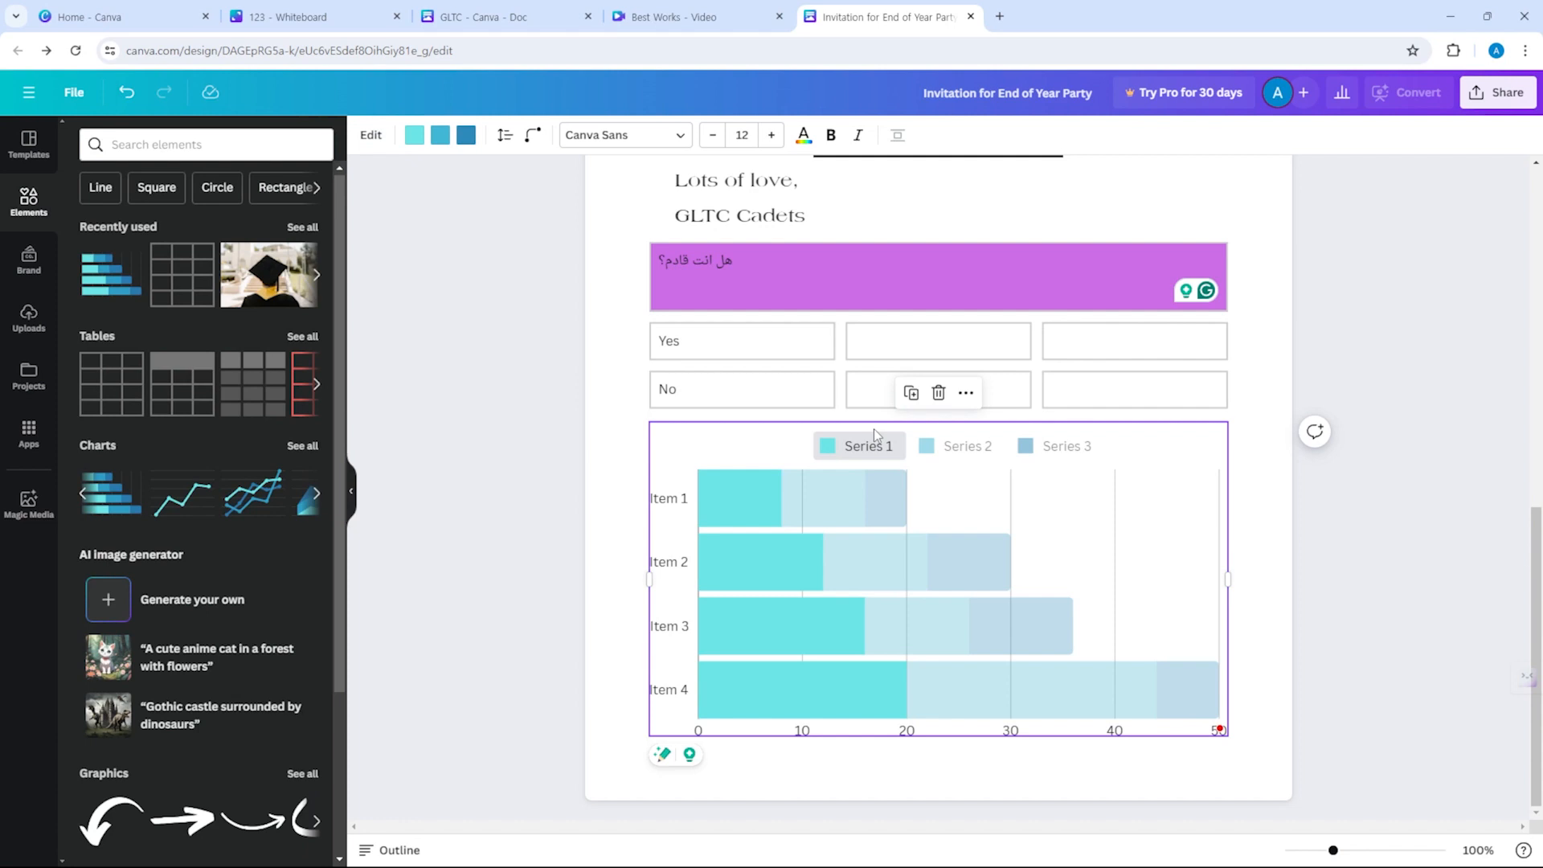
click(873, 453)
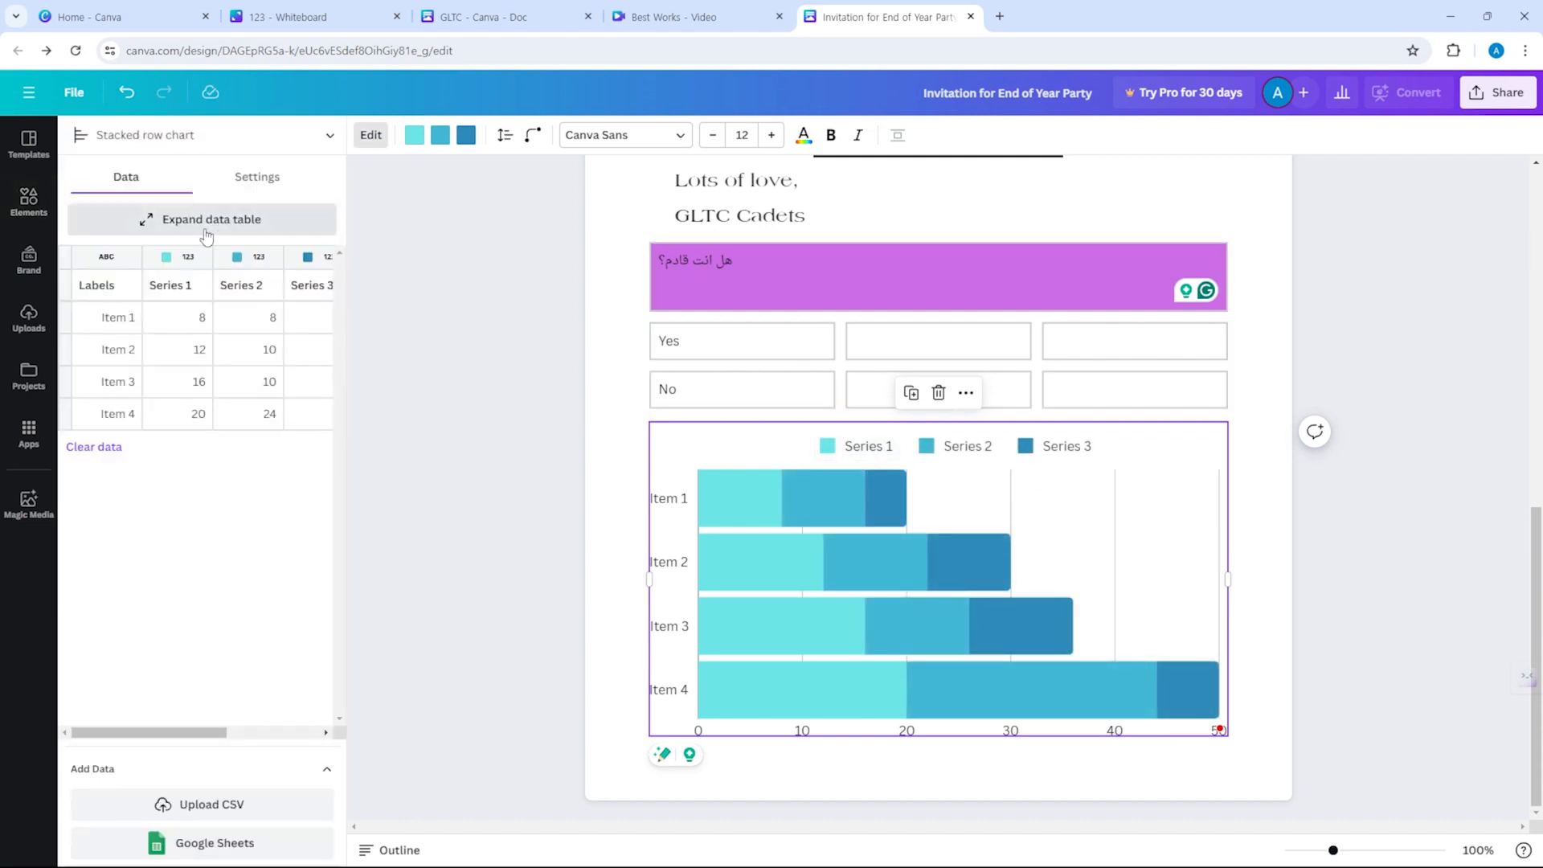
click(134, 294)
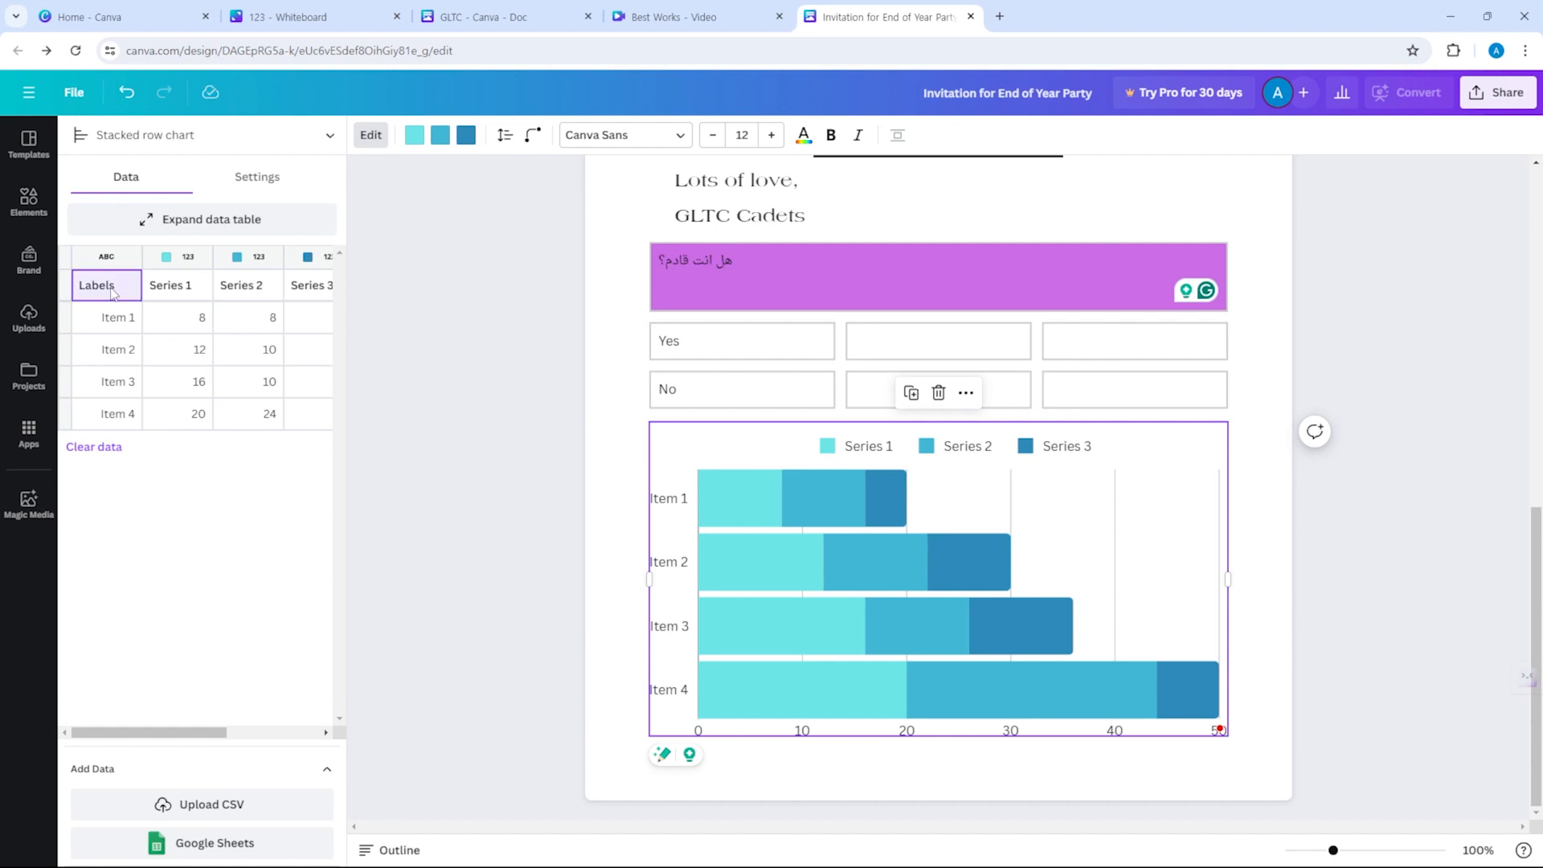
click(211, 295)
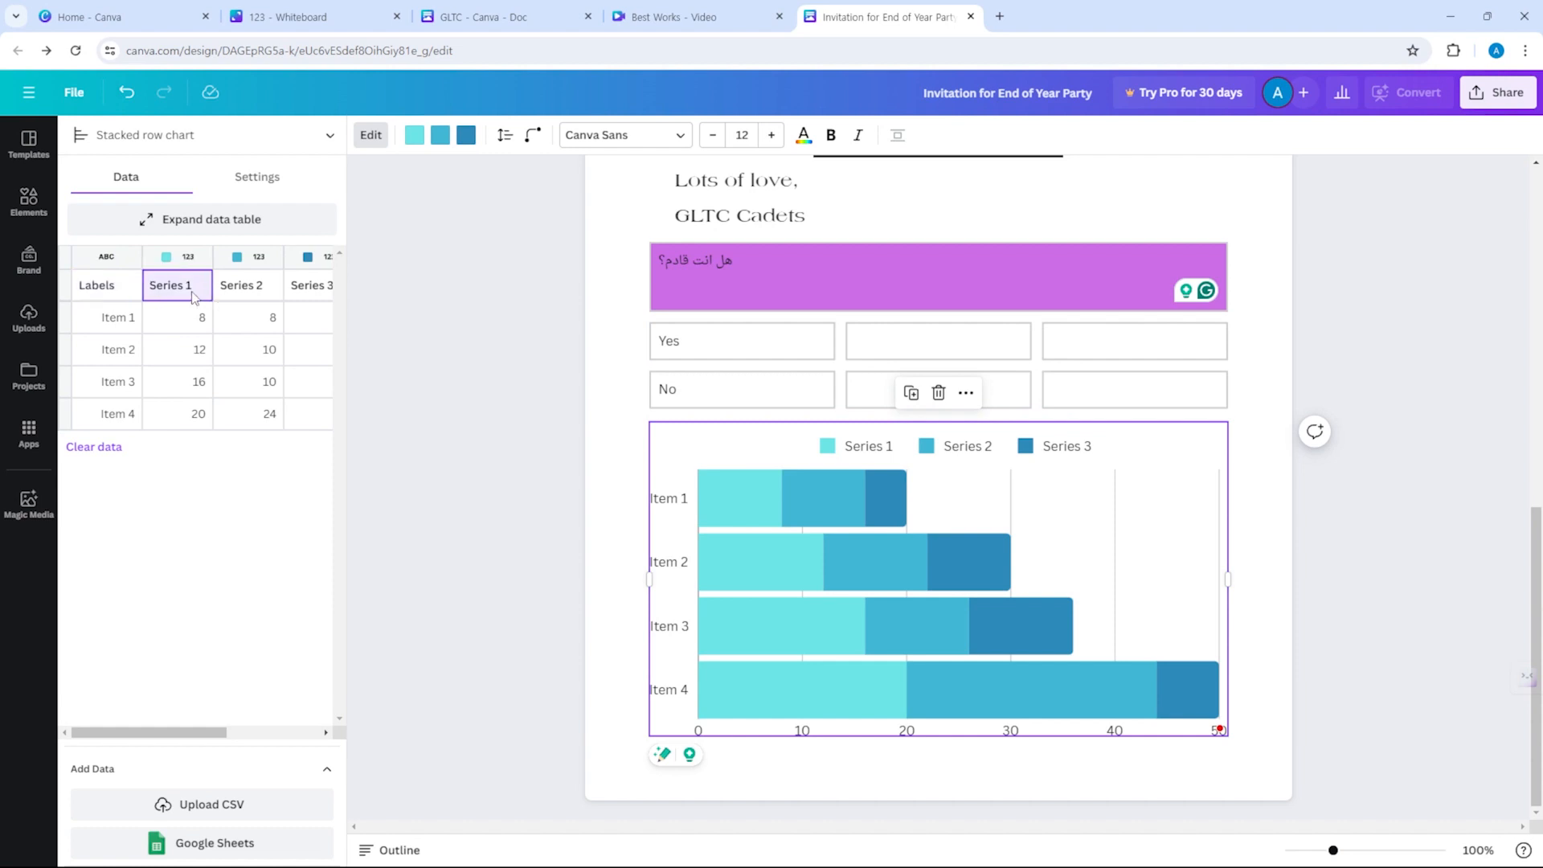
key(ctrl+a)
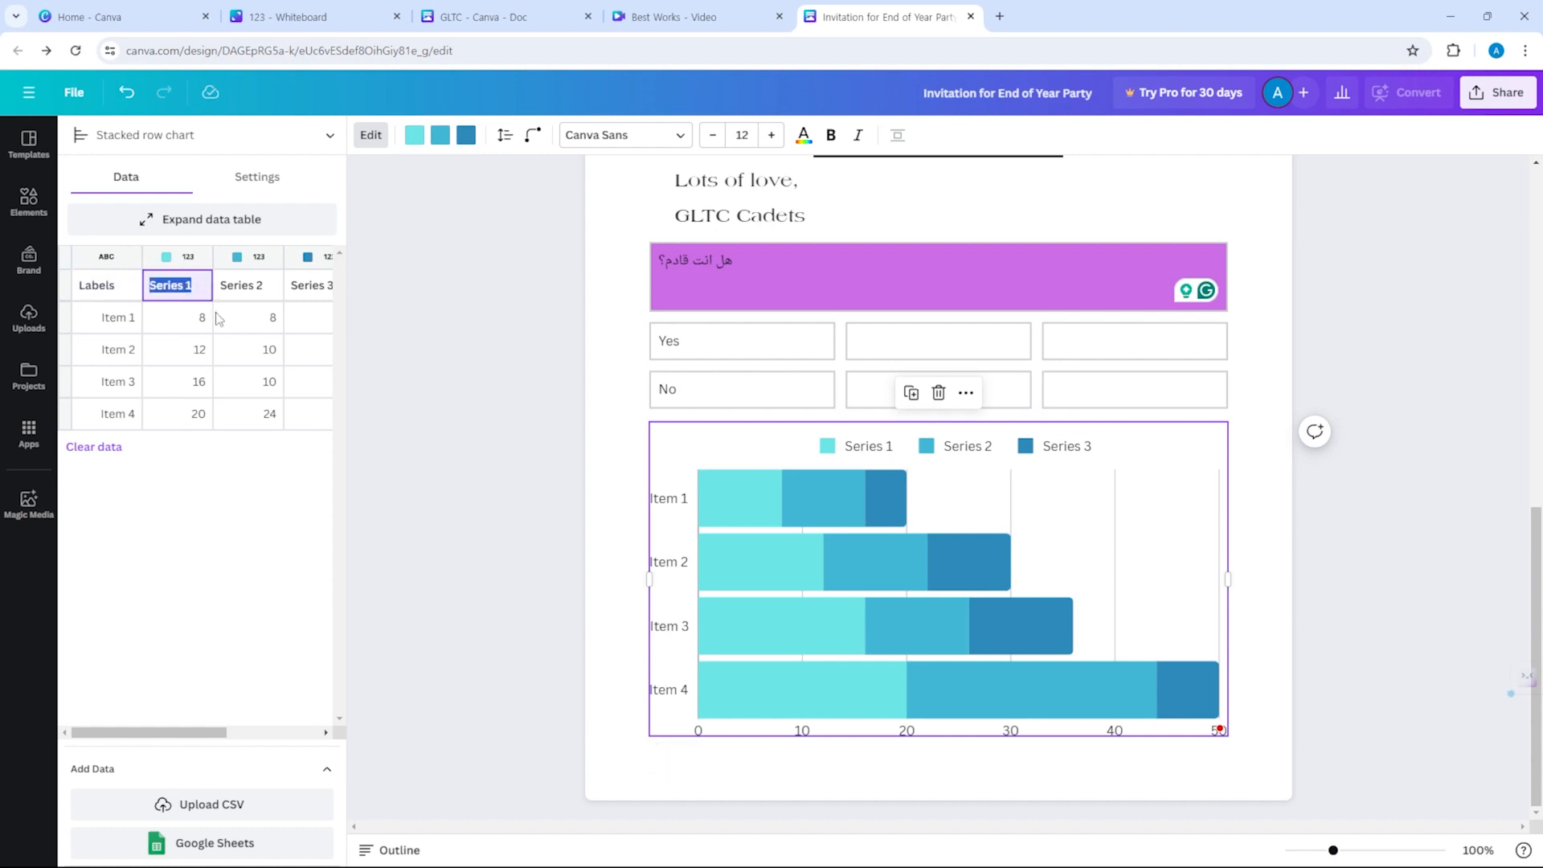
text(Yes)
key(Tab)
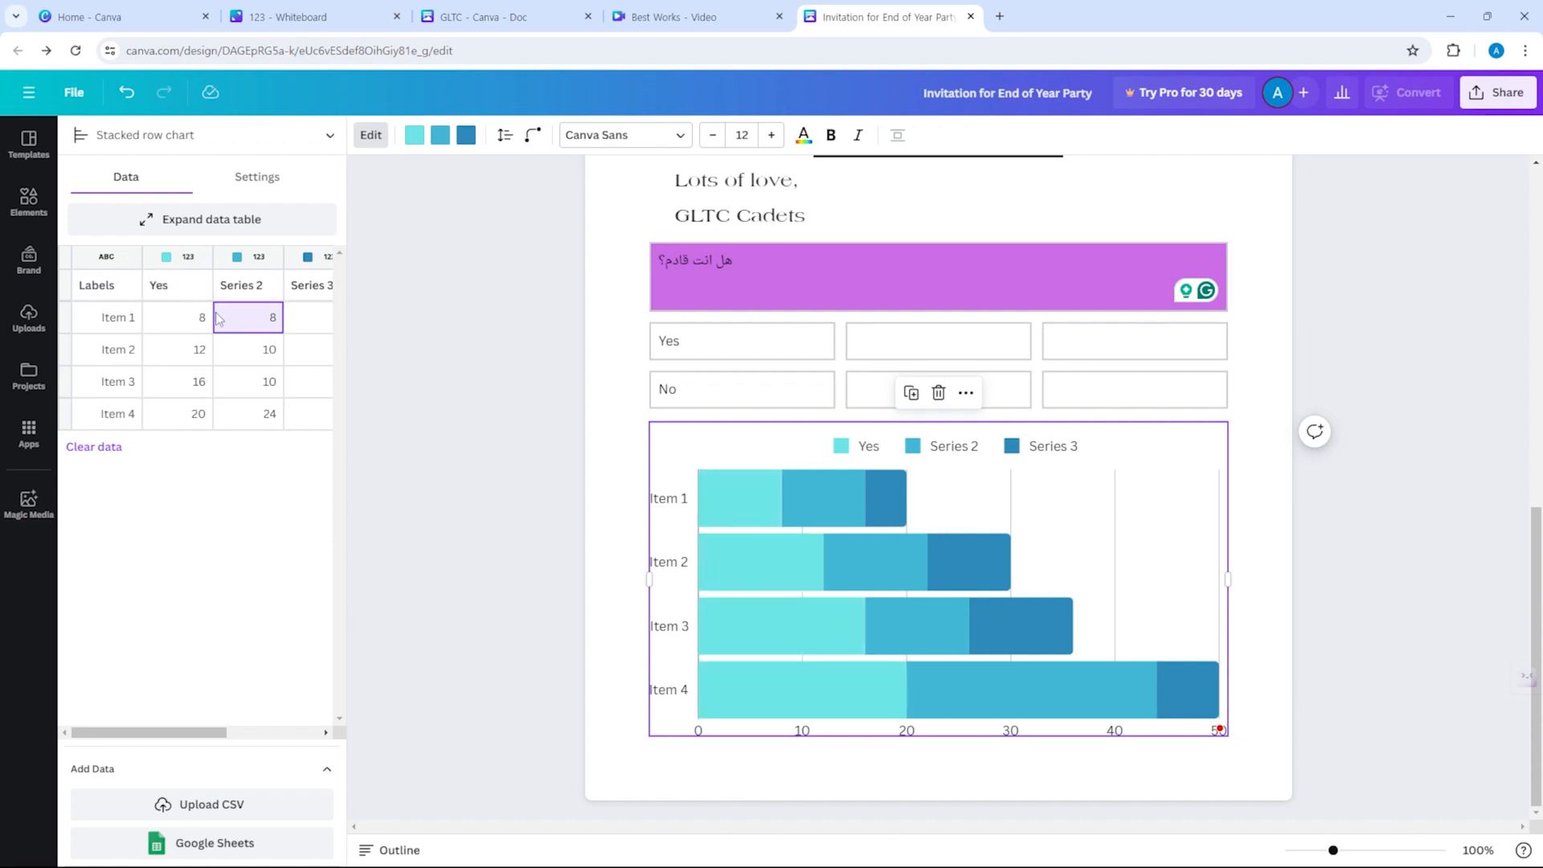
key(Up)
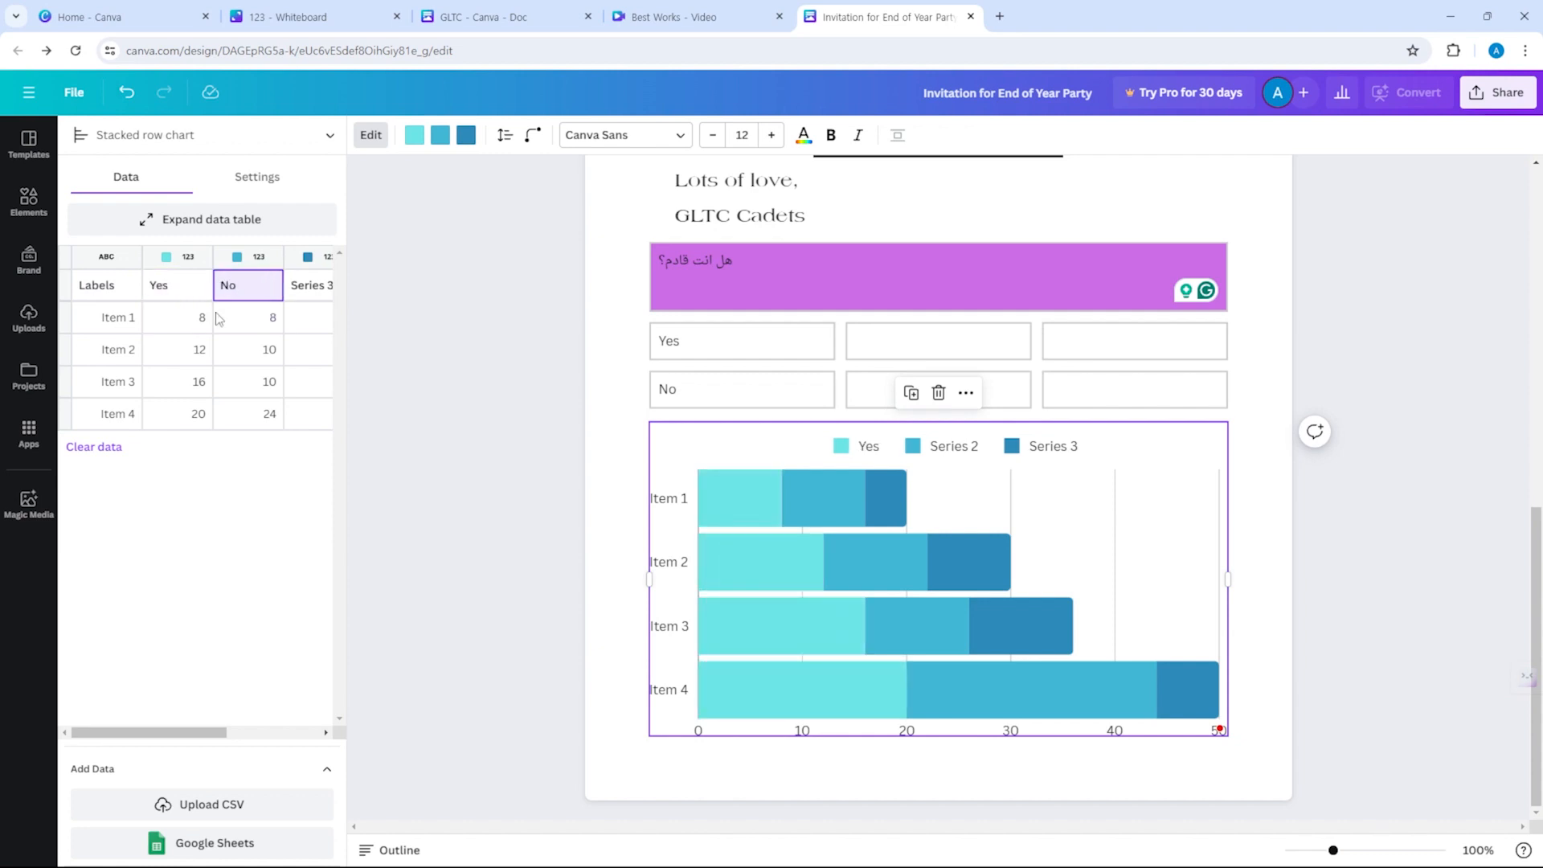
click(304, 289)
text(Maybe)
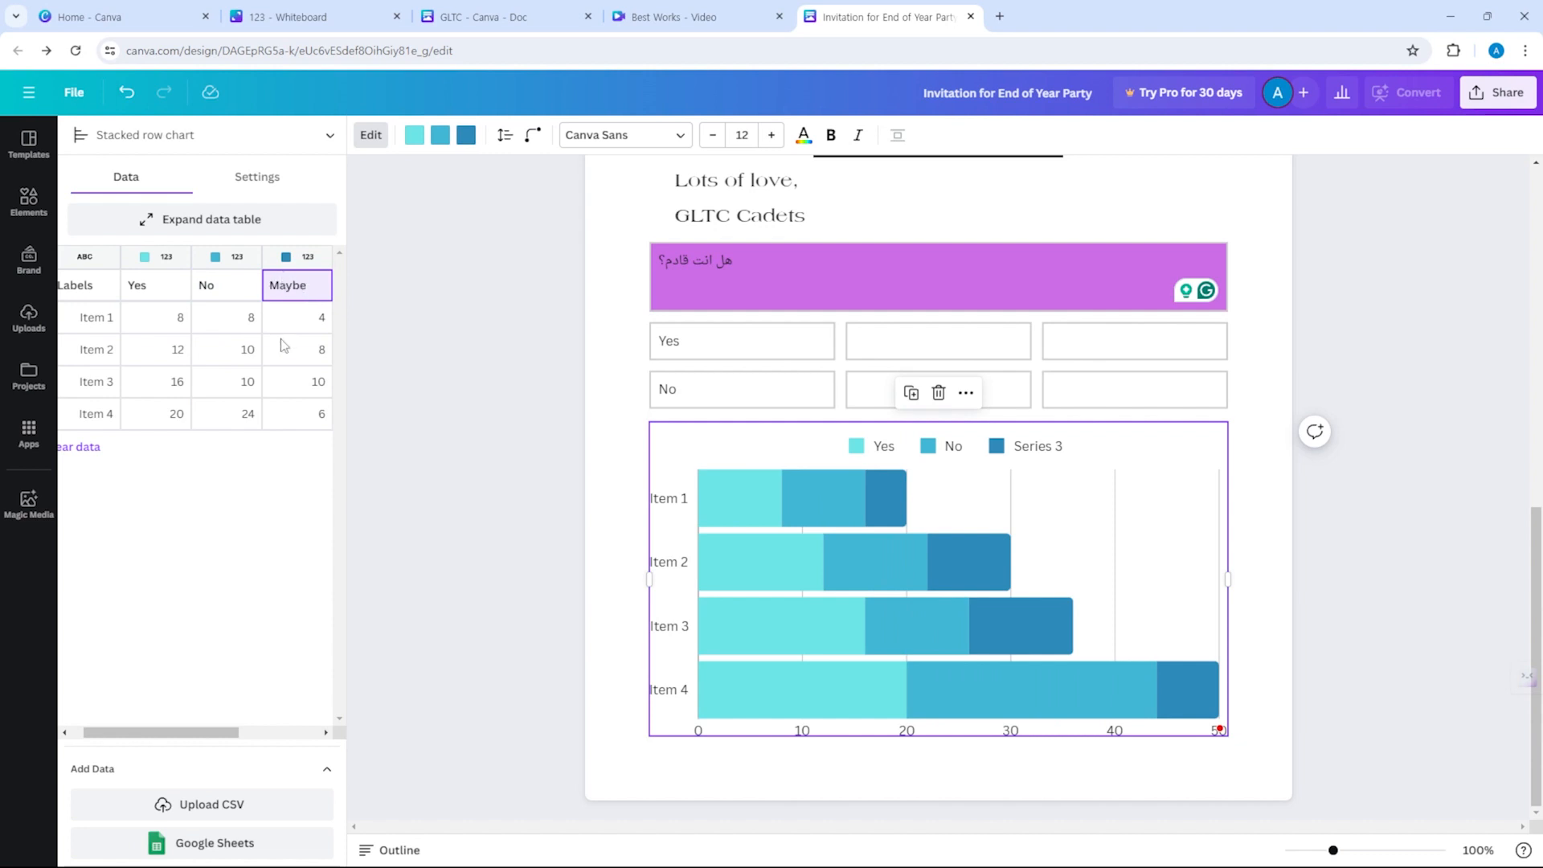
Replace the four item labels in the chart data with "Sunday", "Monday", "Tuesday" and "Friday".
click(108, 325)
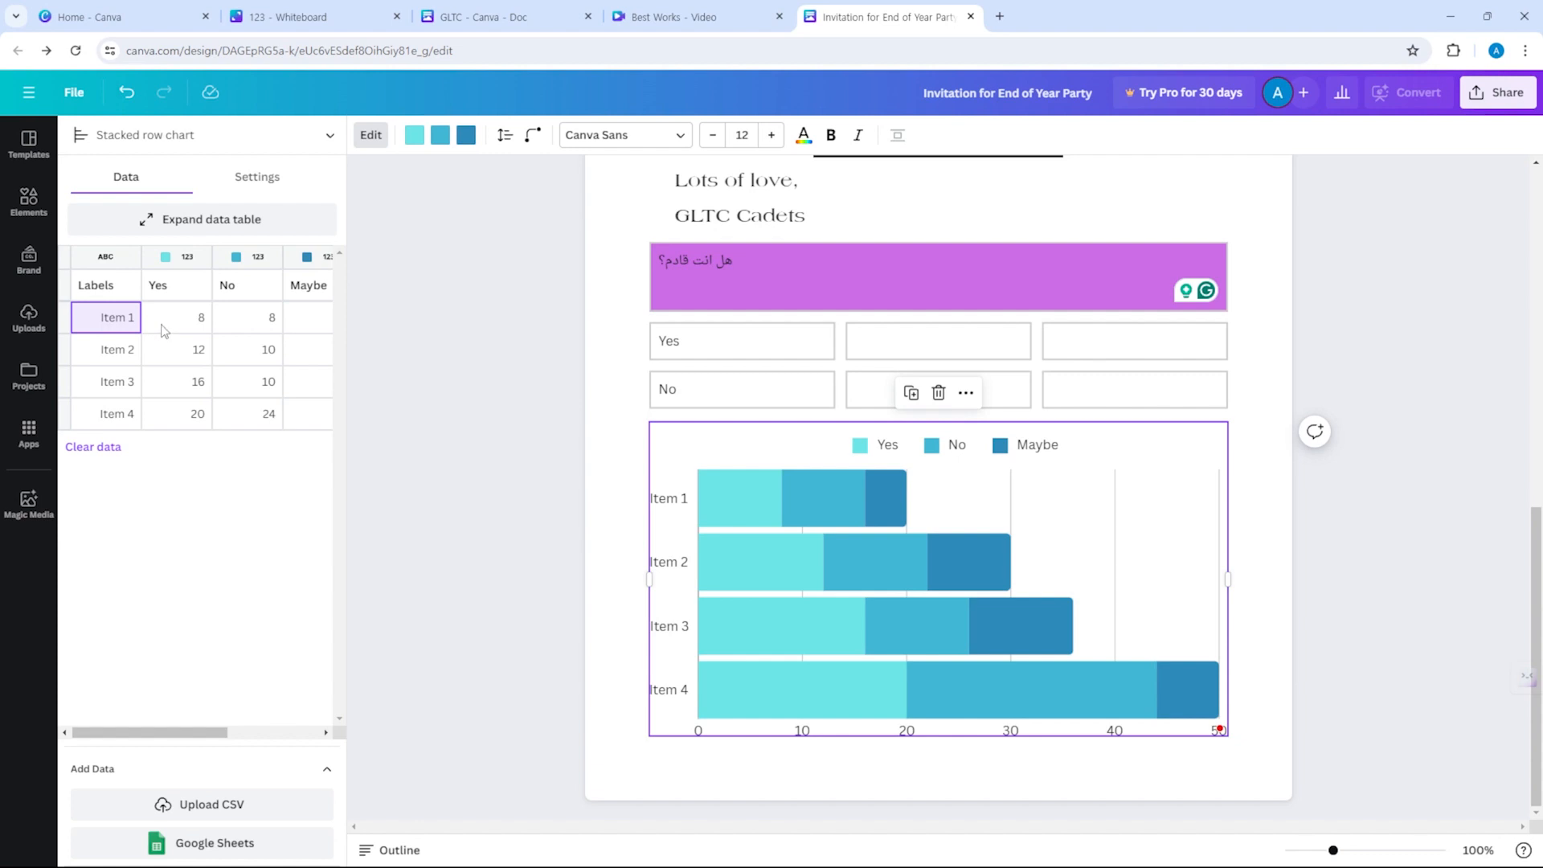
text(Sunday)
key(Return)
text(Monday)
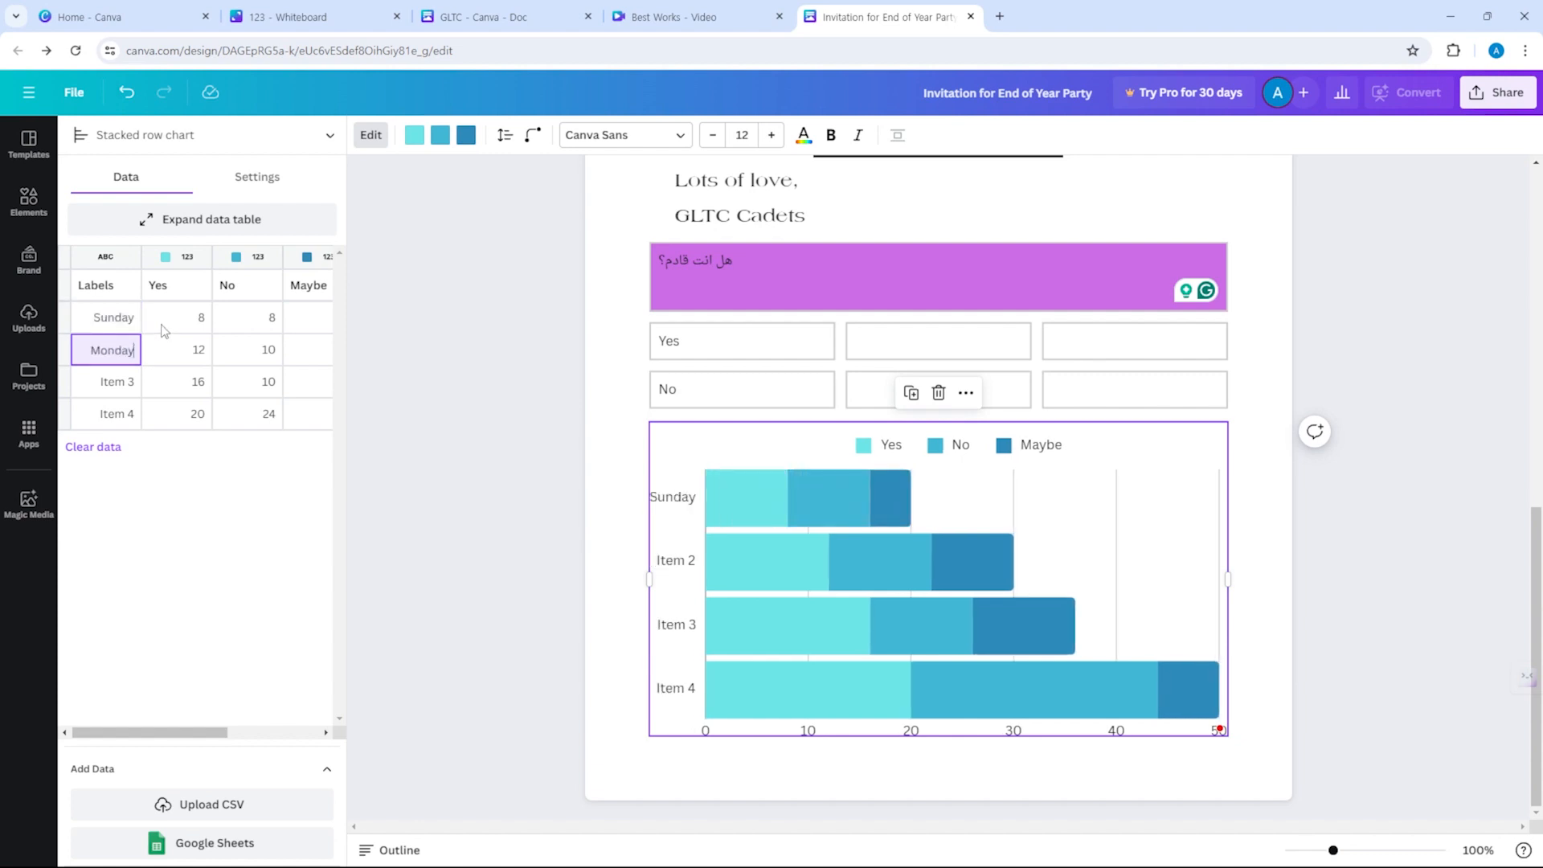
key(Return)
text(Tuesday)
key(Return)
text(Frida)
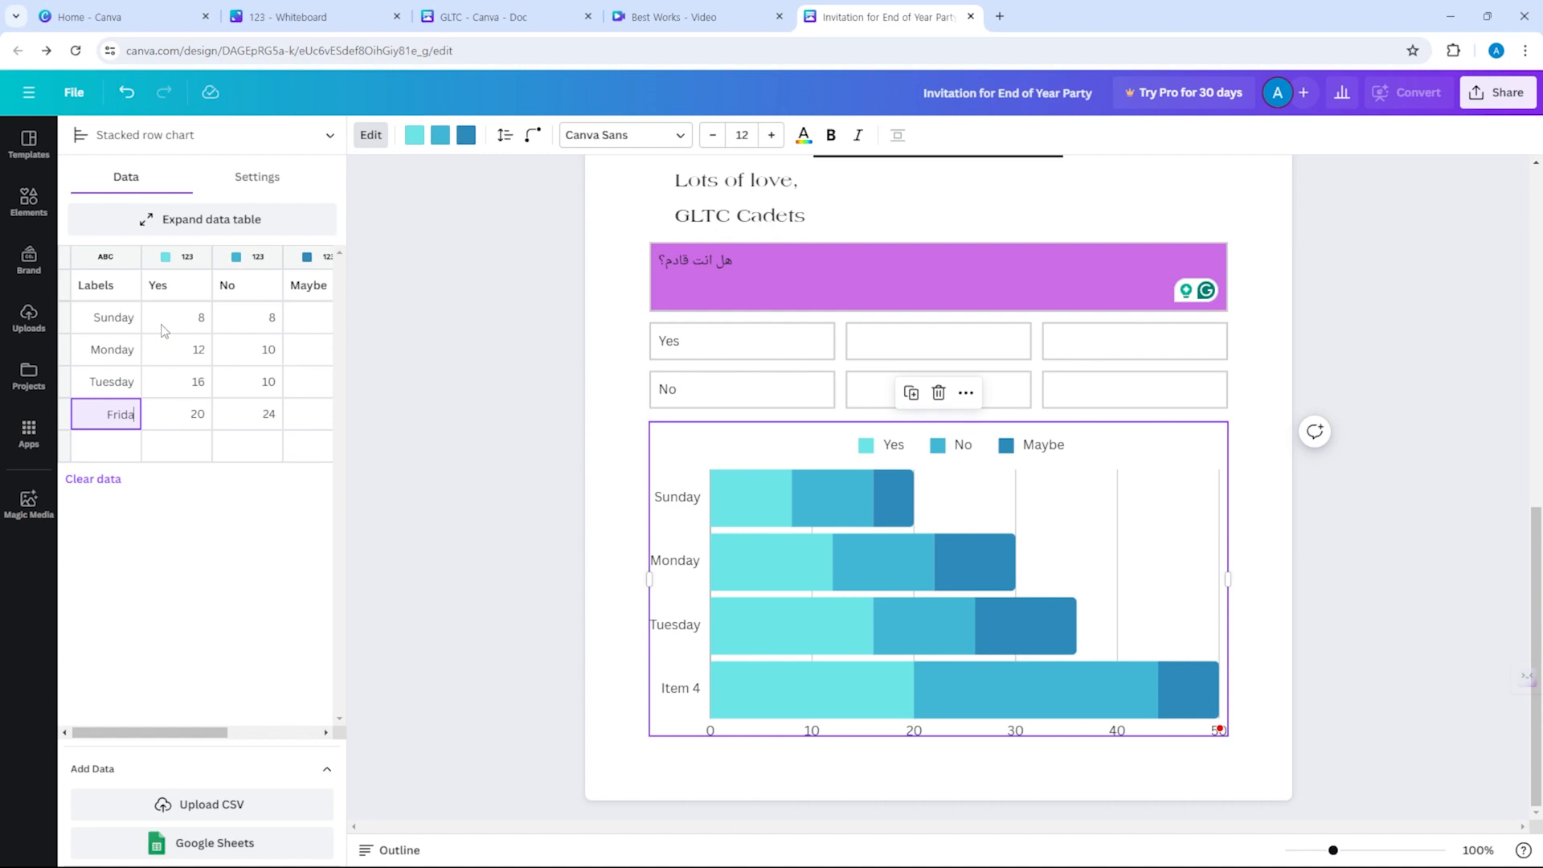
text(uyy)
key(Return)
Set the "Yes" values to 10 for Sunday, 5 for Monday, 7 for Tuesday and 2 for Friday.
key(Right)
key(Up)
key(Up)
key(Up)
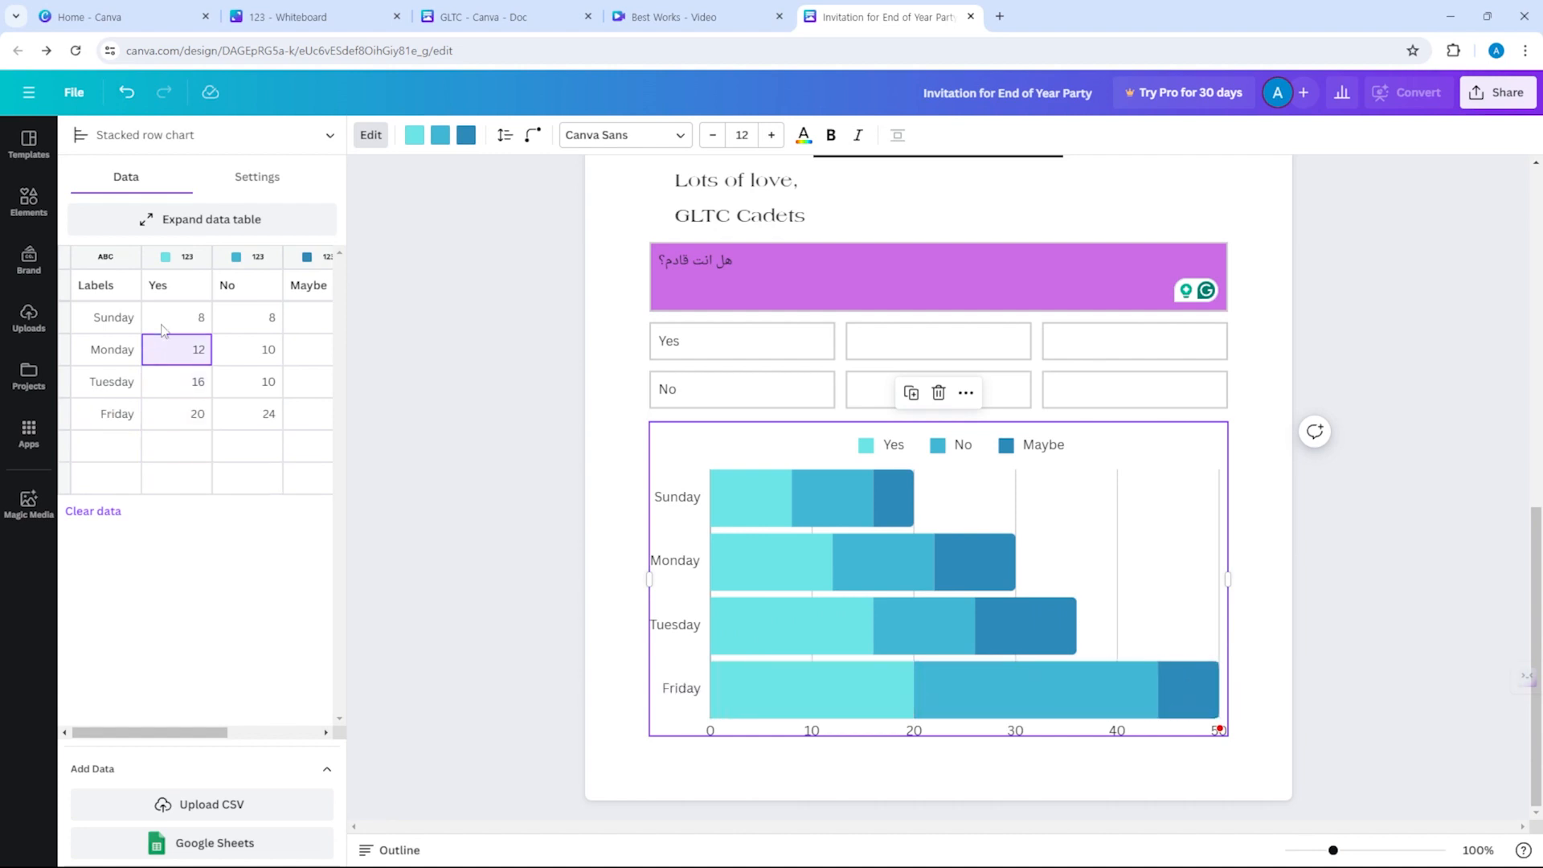
key(Up)
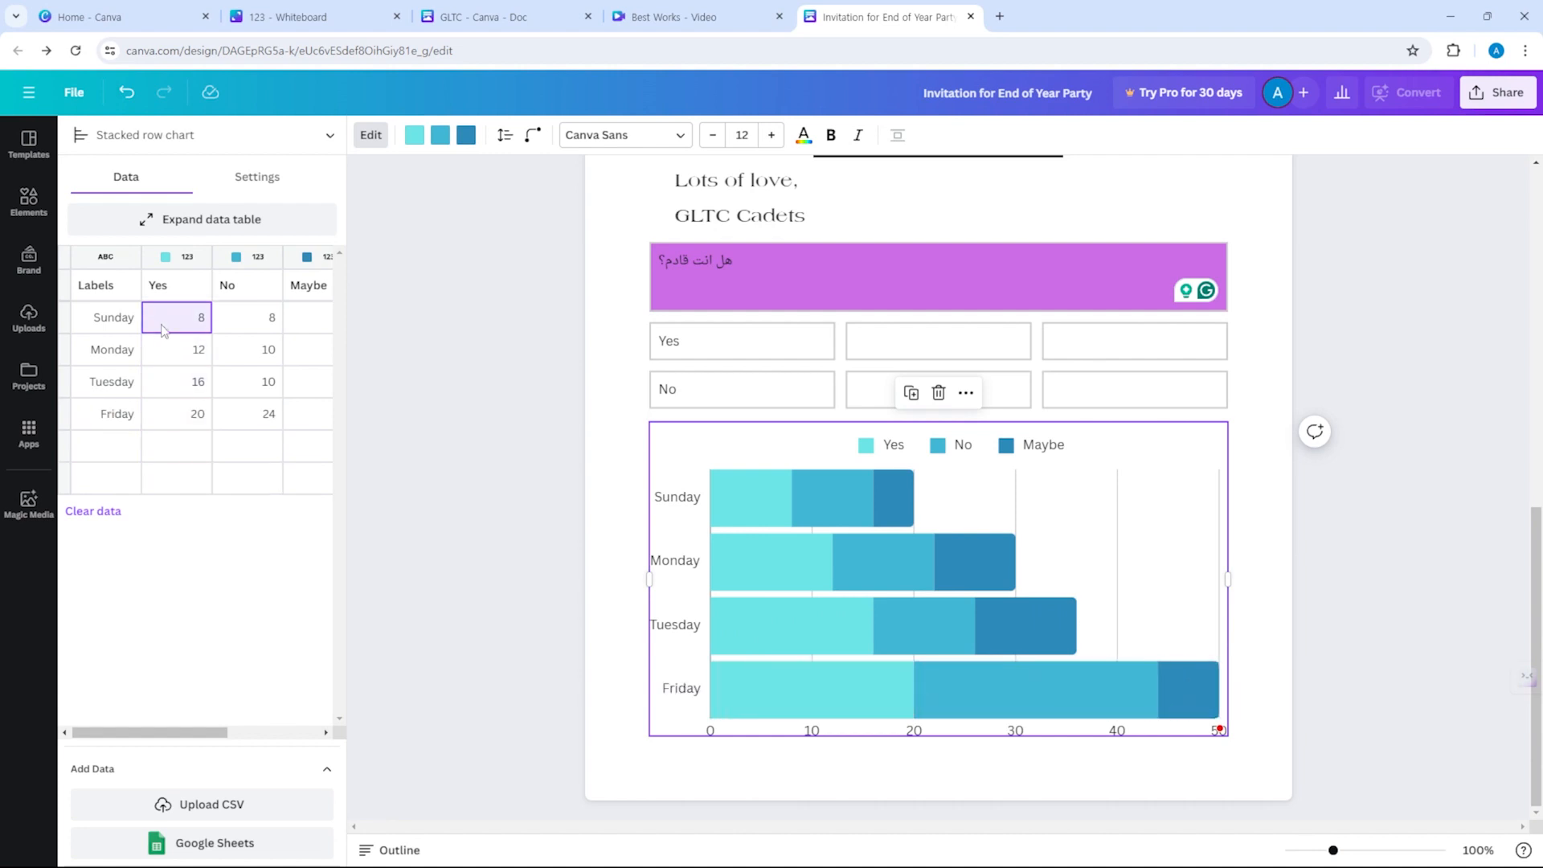
text(10)
key(Return)
text(5)
key(Return)
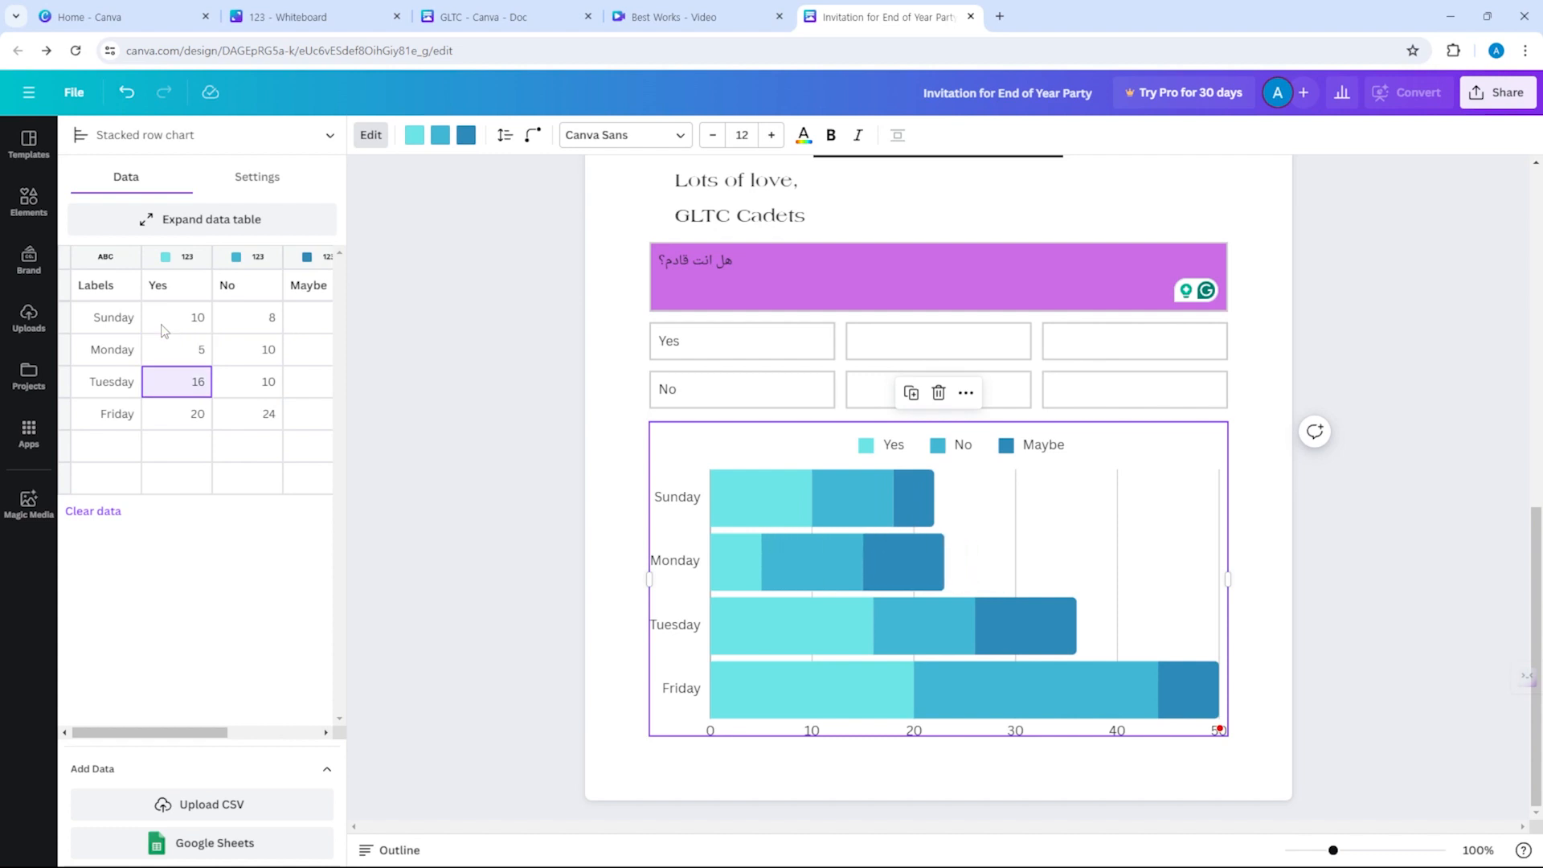
text(6)
key(BackSpace)
text(7)
key(Return)
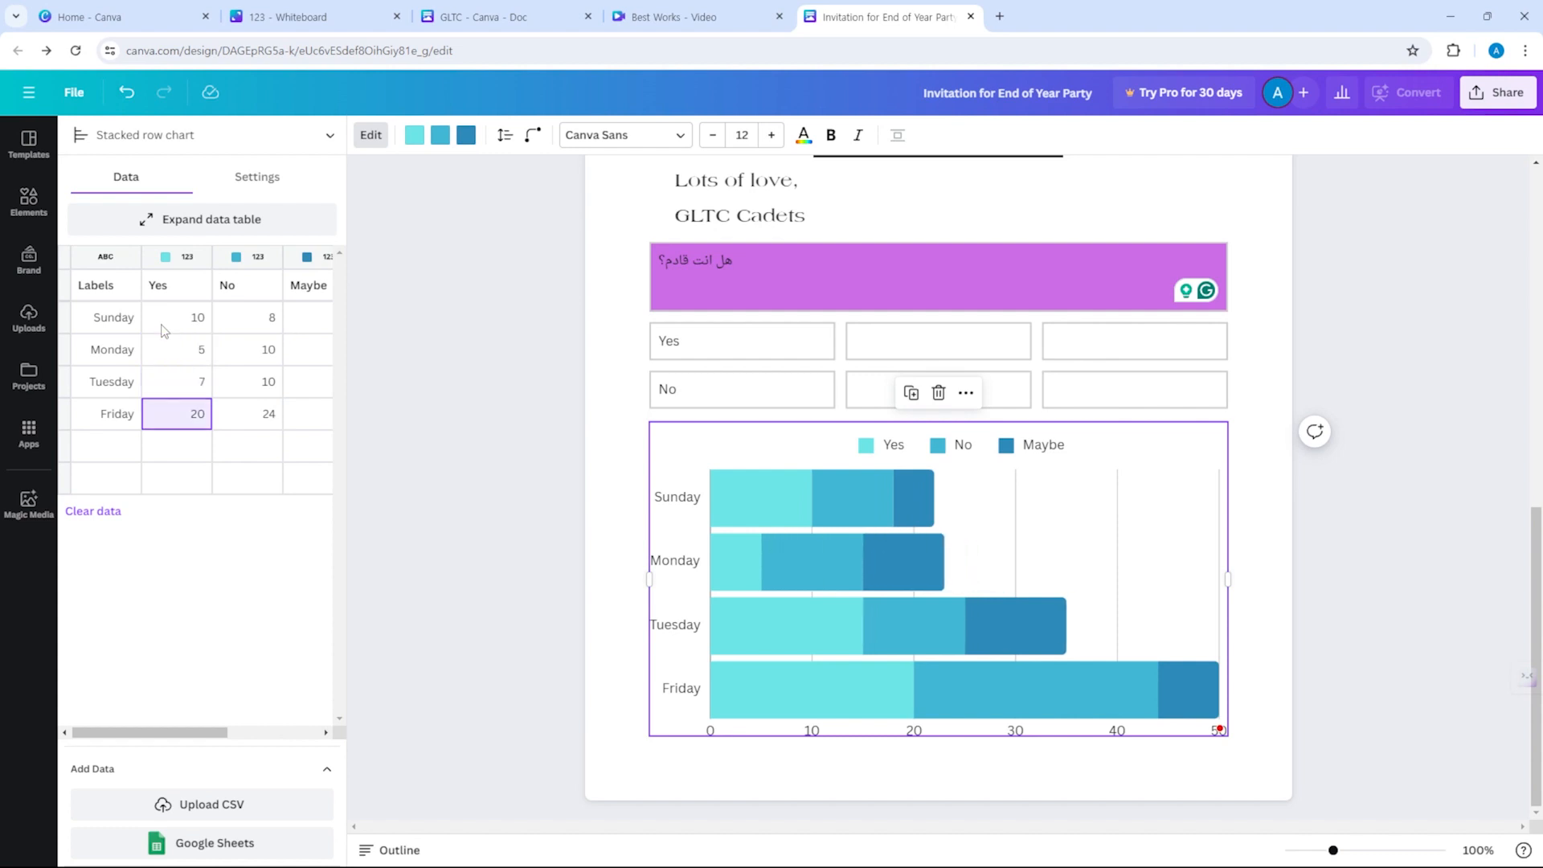
text(2)
key(Return)
Set the "No" values to 21 for Sunday, 2 for Monday, 1 for Tuesday and 5 for Friday.
key(Right)
key(Up)
key(Up)
key(Up)
key(Up)
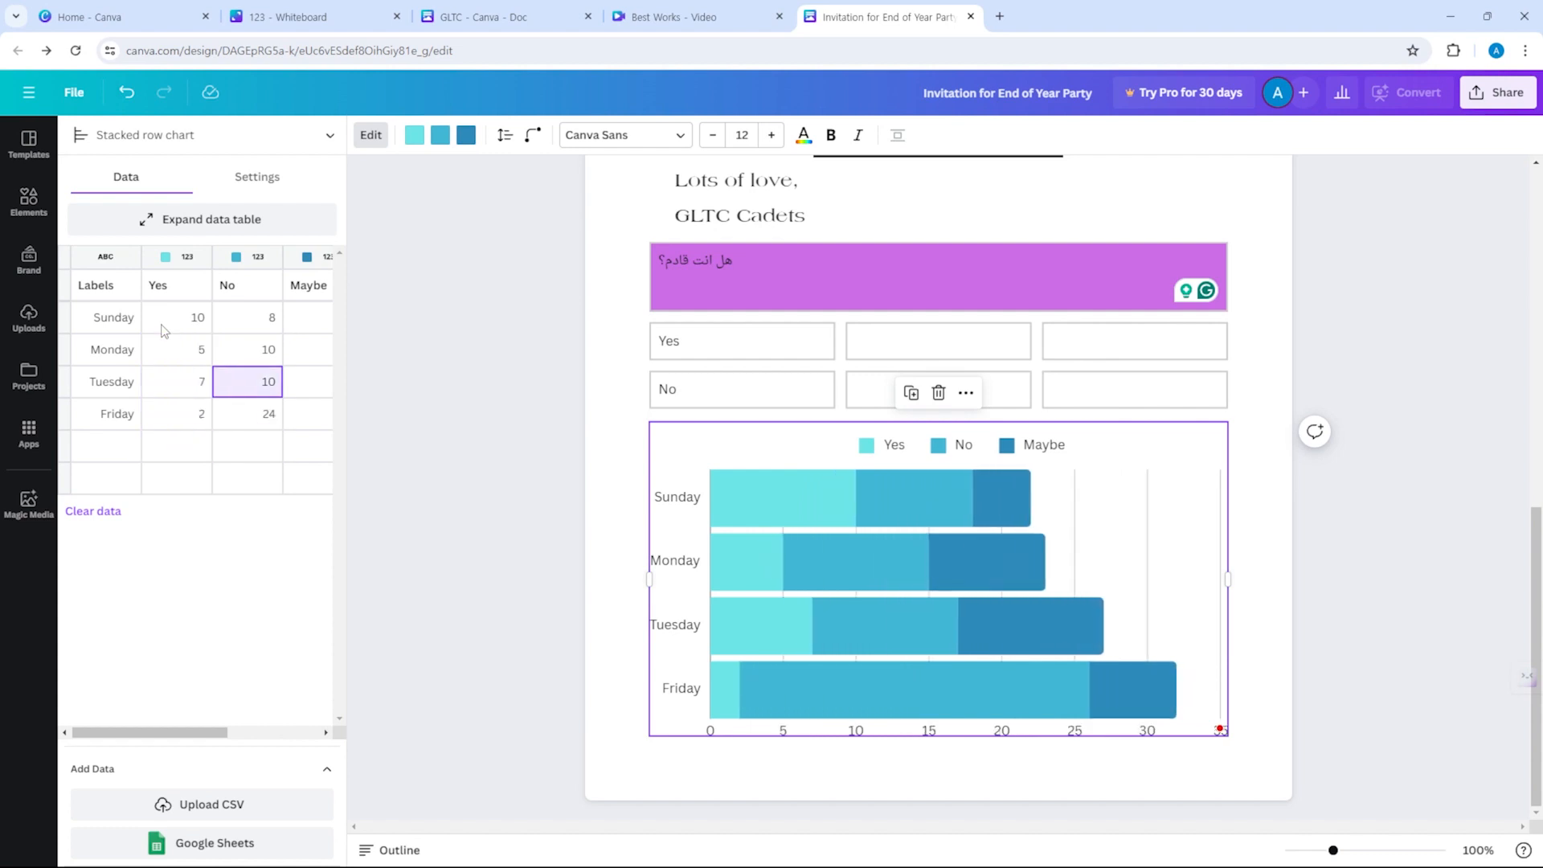
text(21)
key(Return)
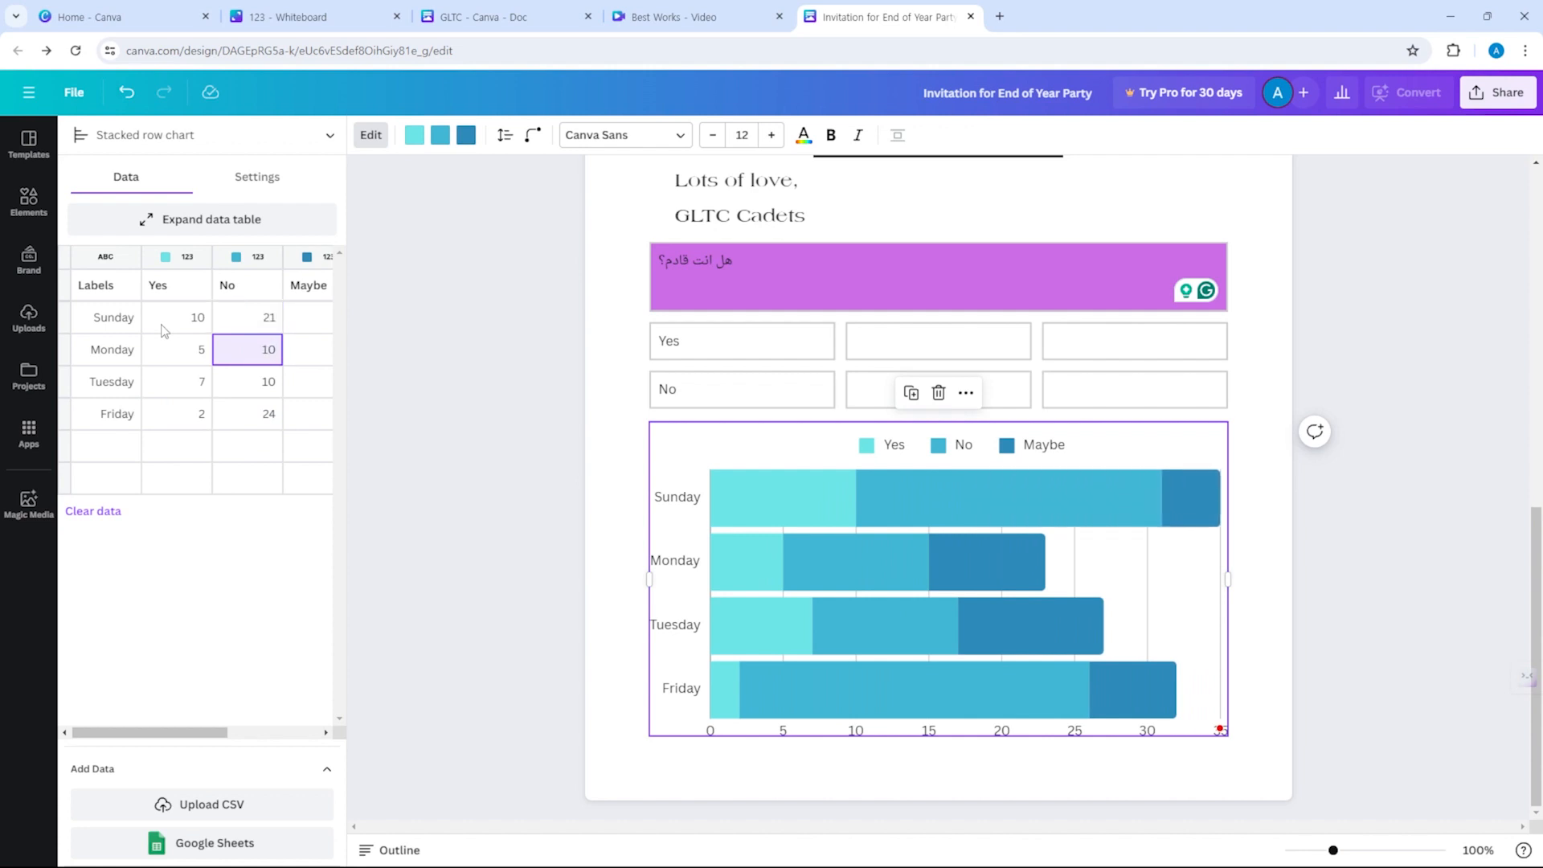
text(2)
key(Return)
text(1)
key(Return)
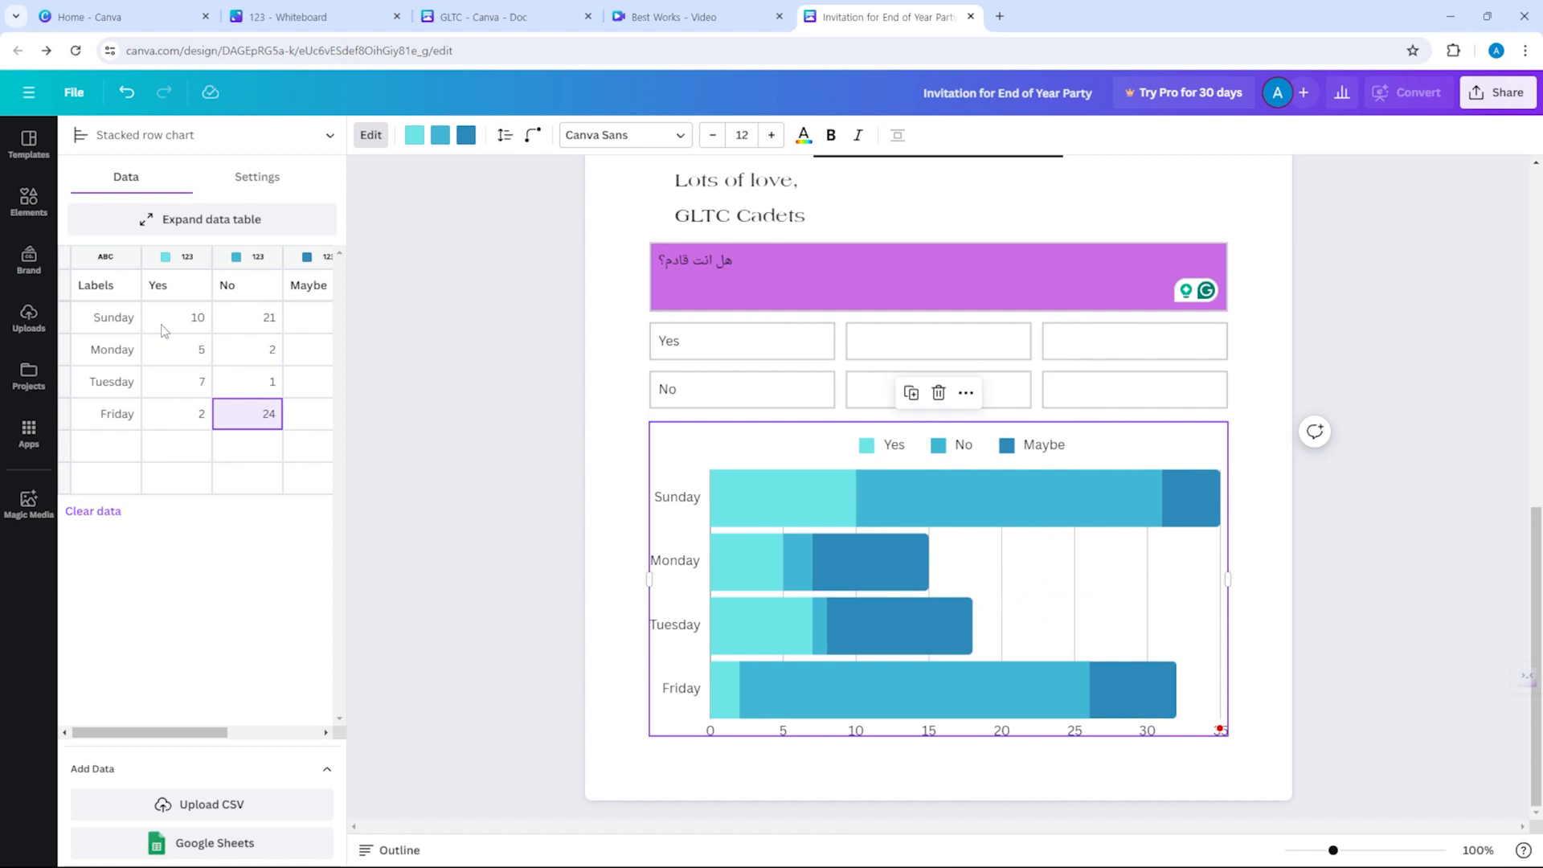
text(5)
key(Return)
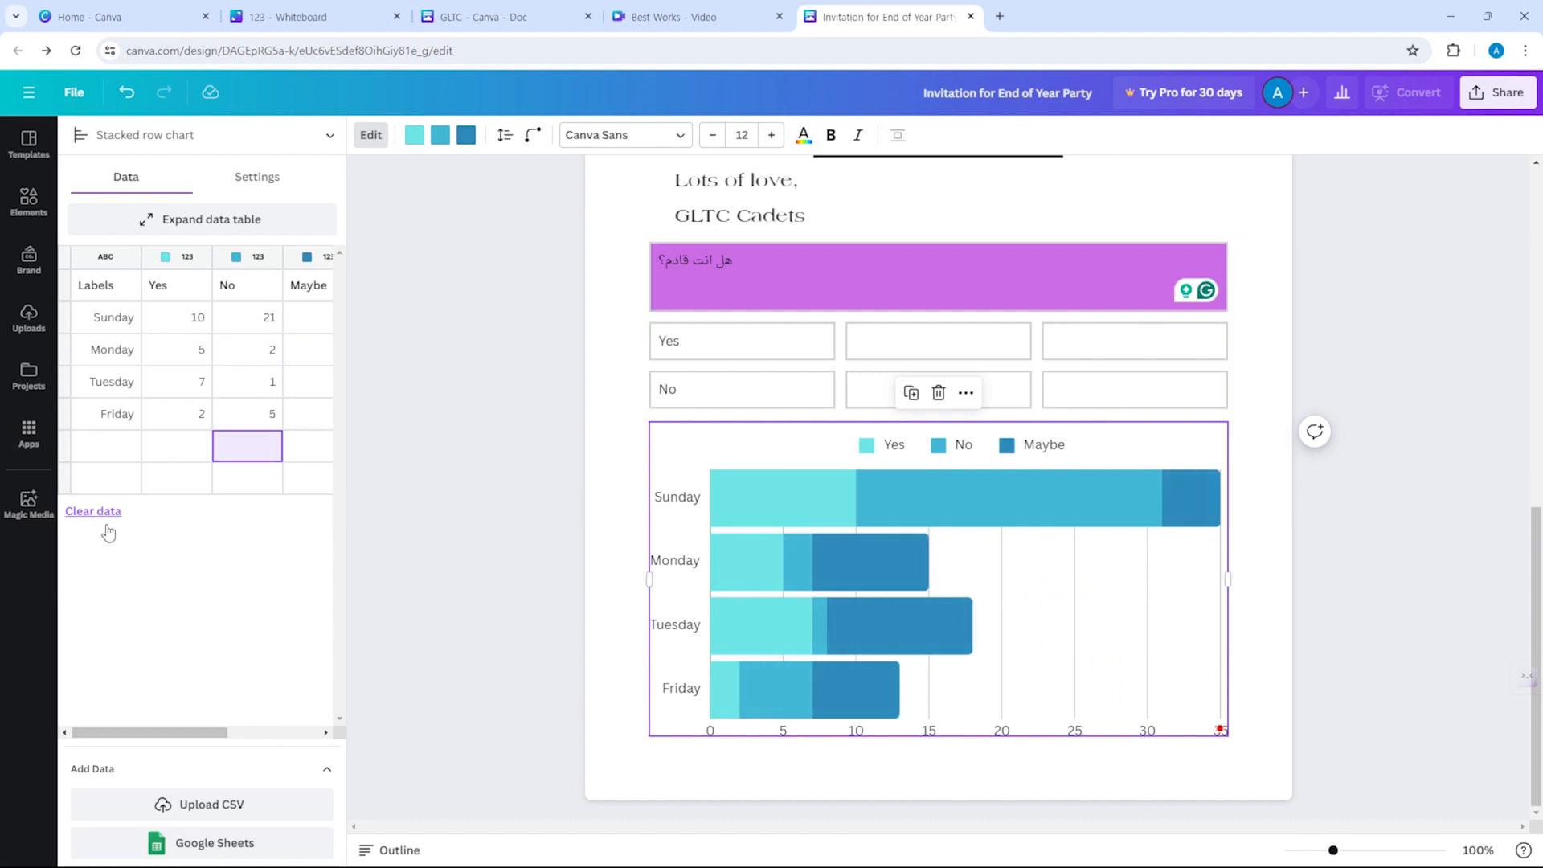
click(125, 444)
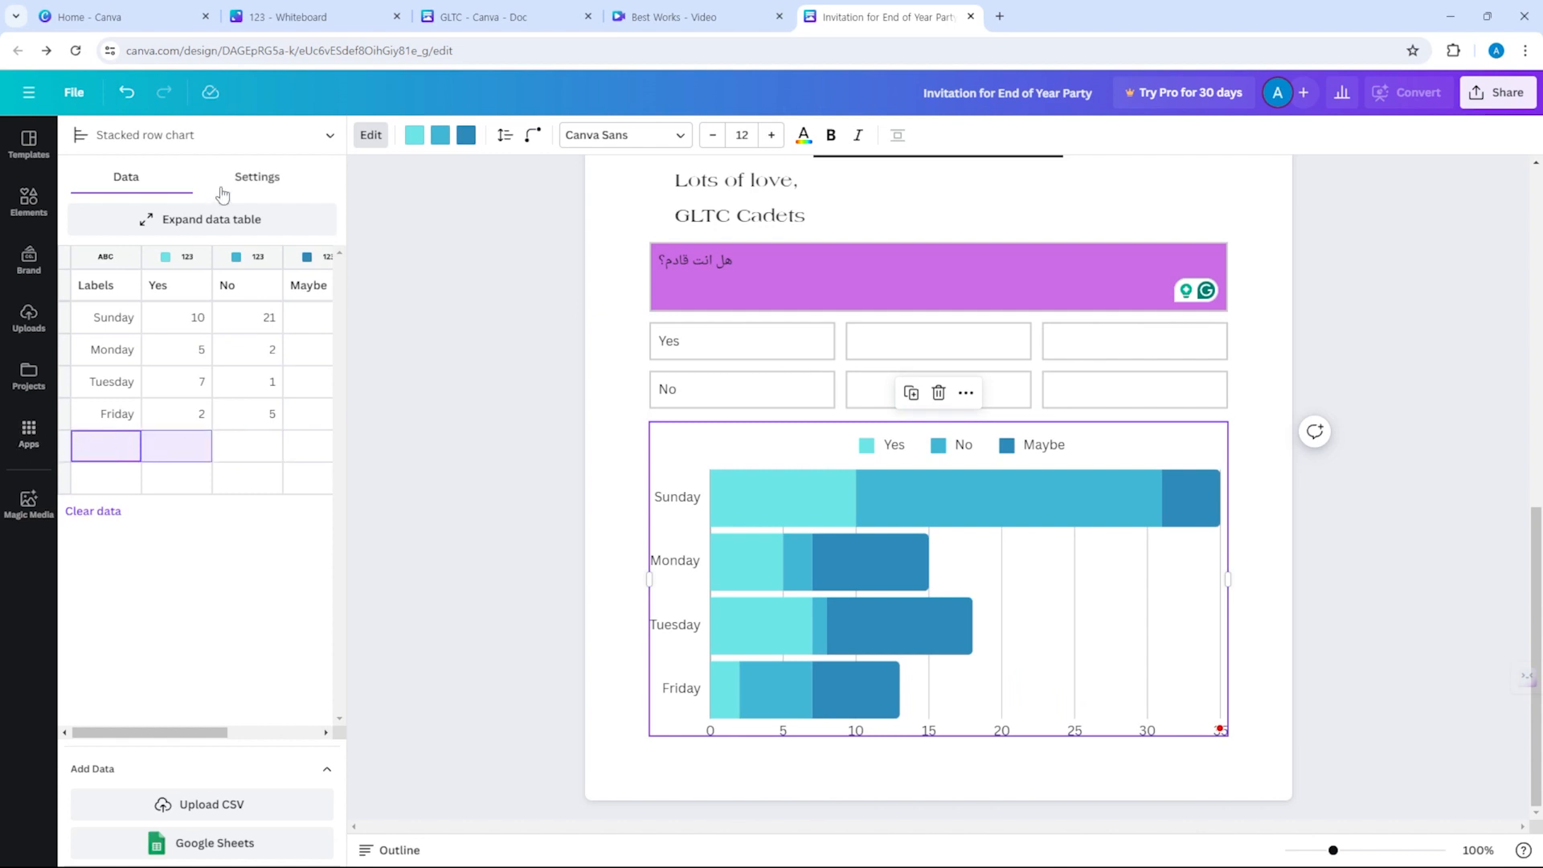
In the expanded data table, set the "Maybe" values to 2, 4, 3 and 1 from Sunday to Friday.
click(206, 228)
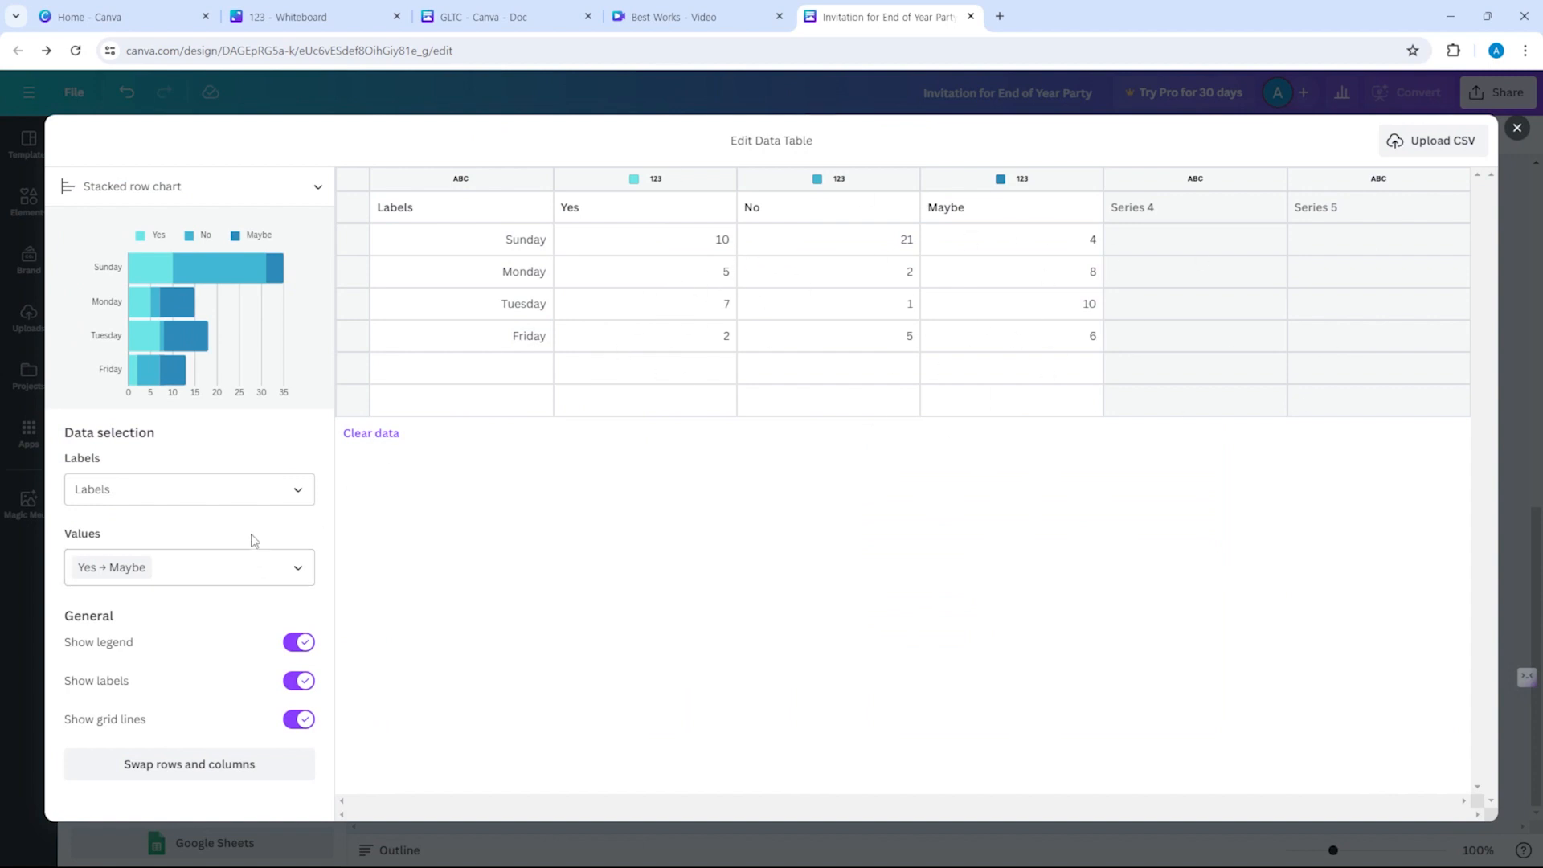
click(1062, 253)
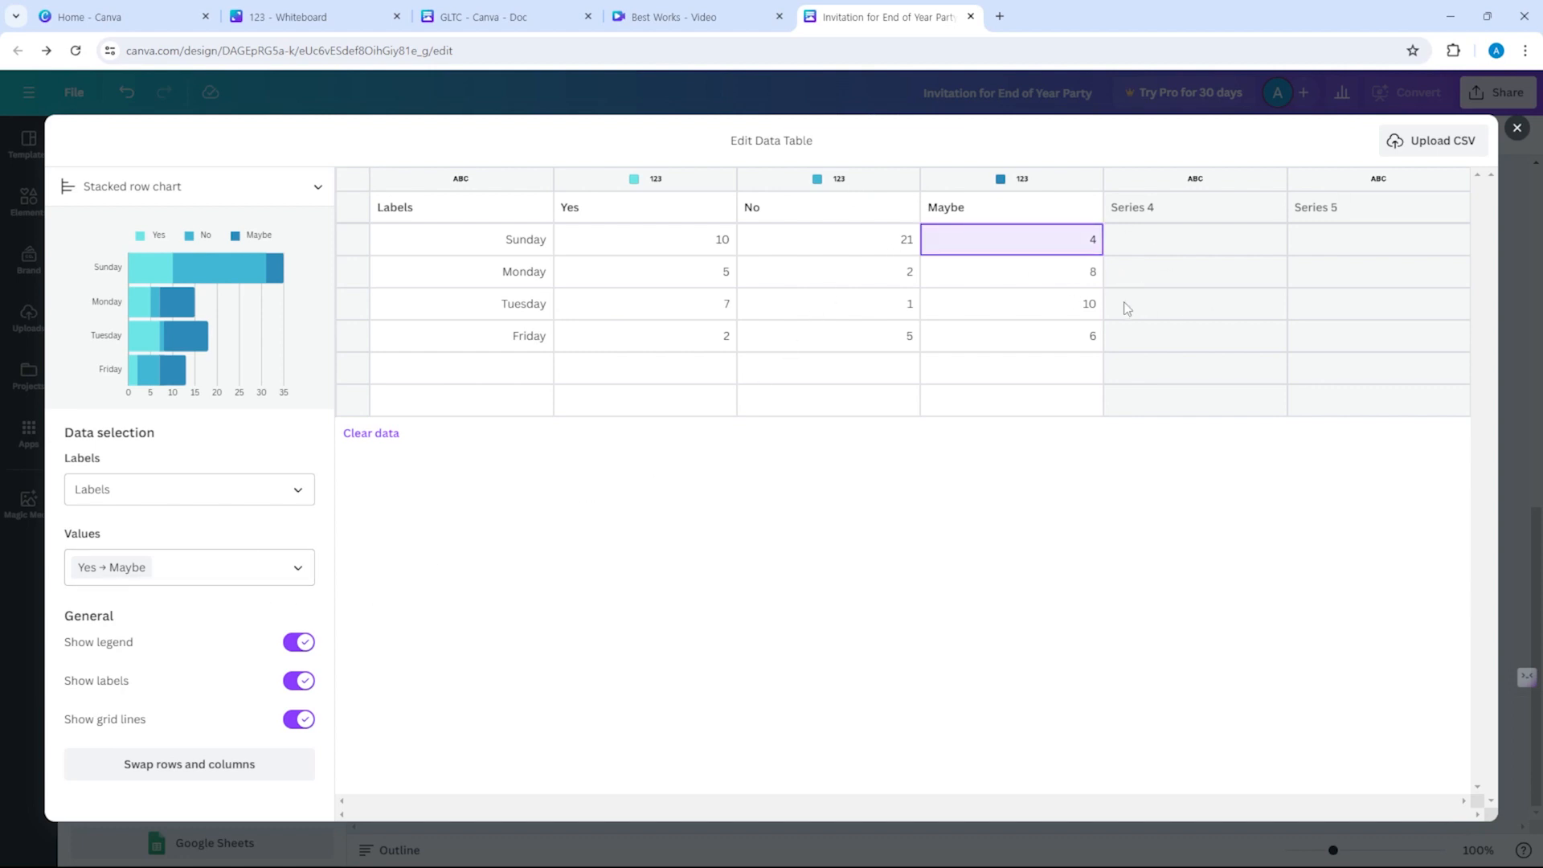
key(Return)
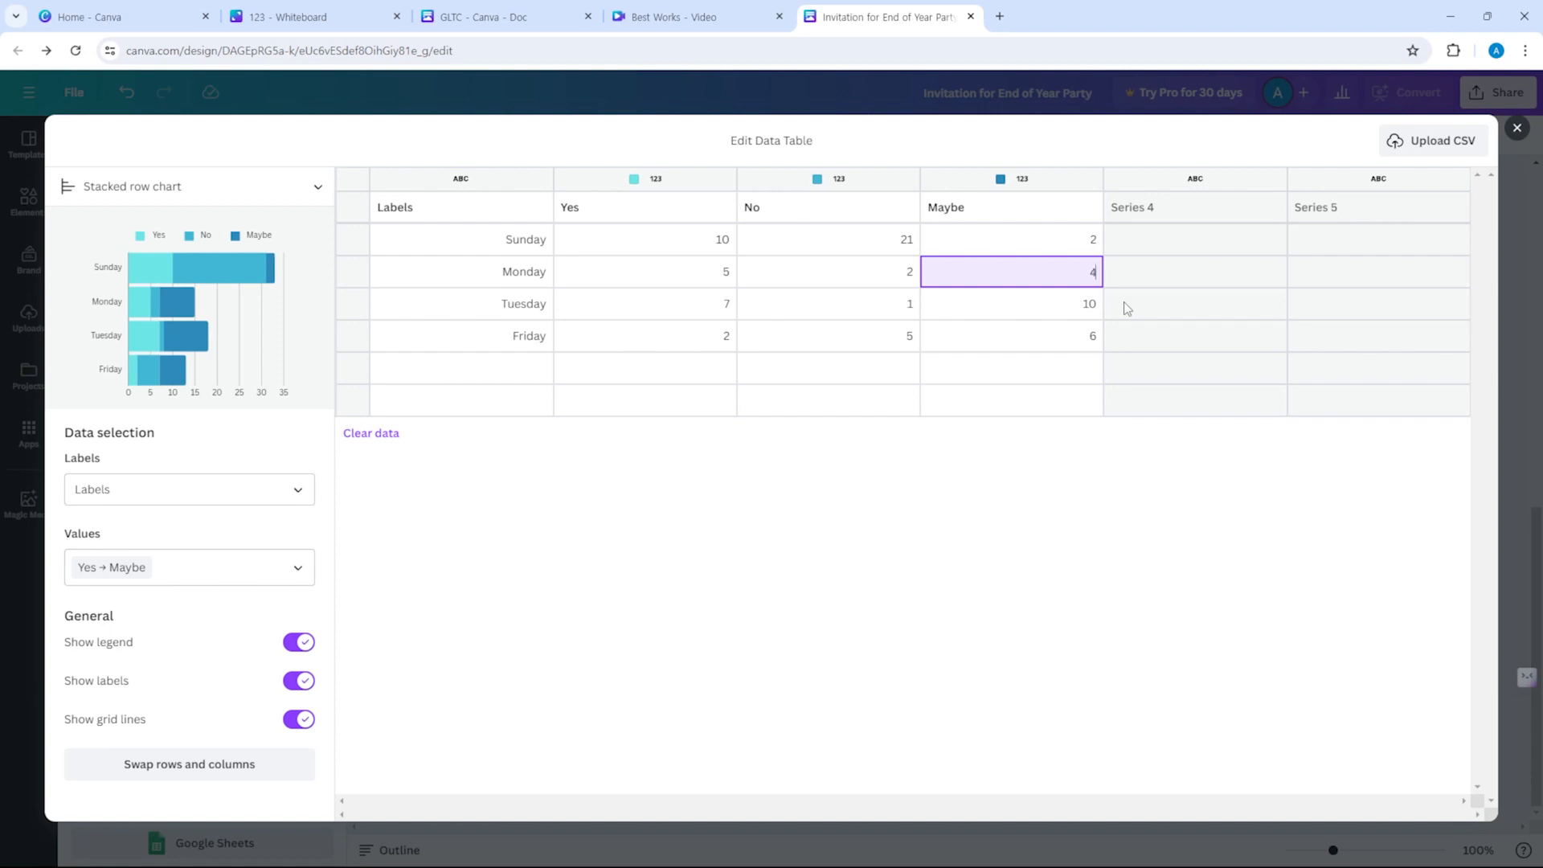
key(Return)
key(Return)
text(1)
key(Return)
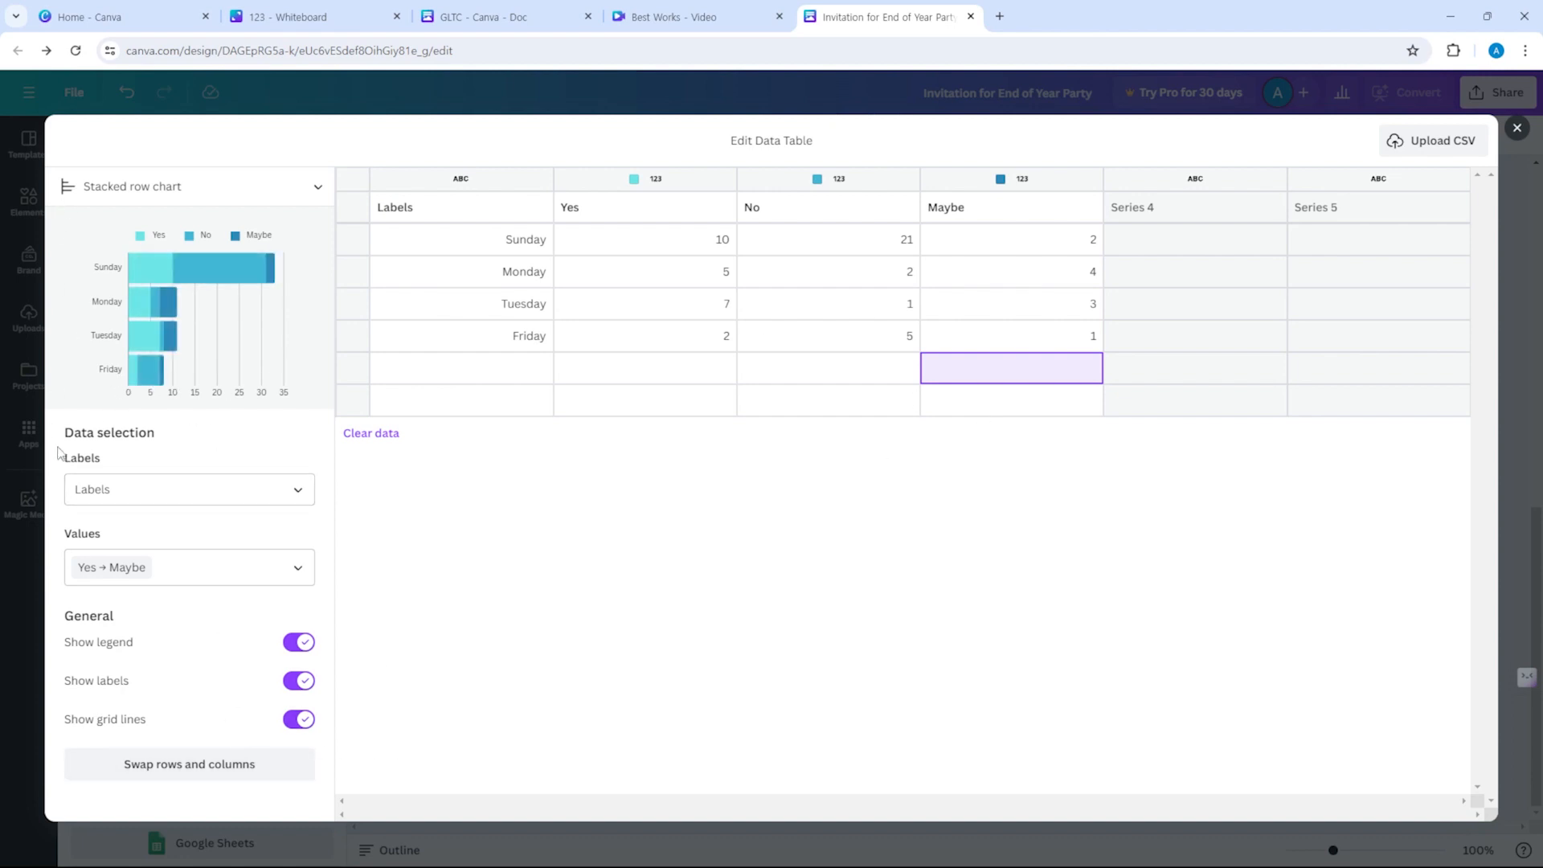
Swap the chart data's rows and columns so the days are the series and the answers are the row labels.
click(236, 765)
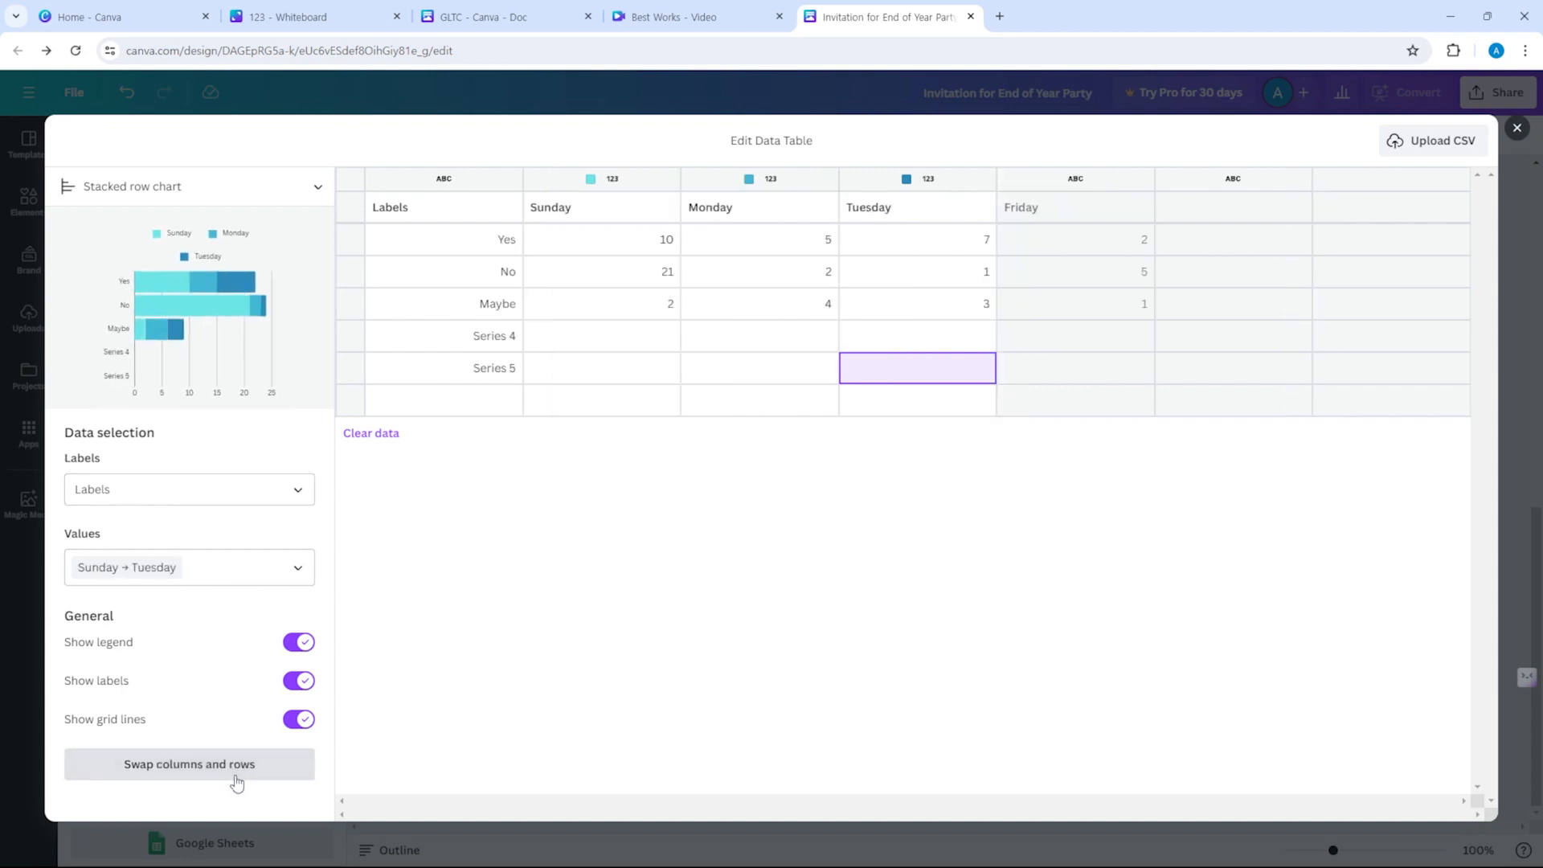
click(238, 779)
click(237, 780)
click(237, 779)
click(238, 780)
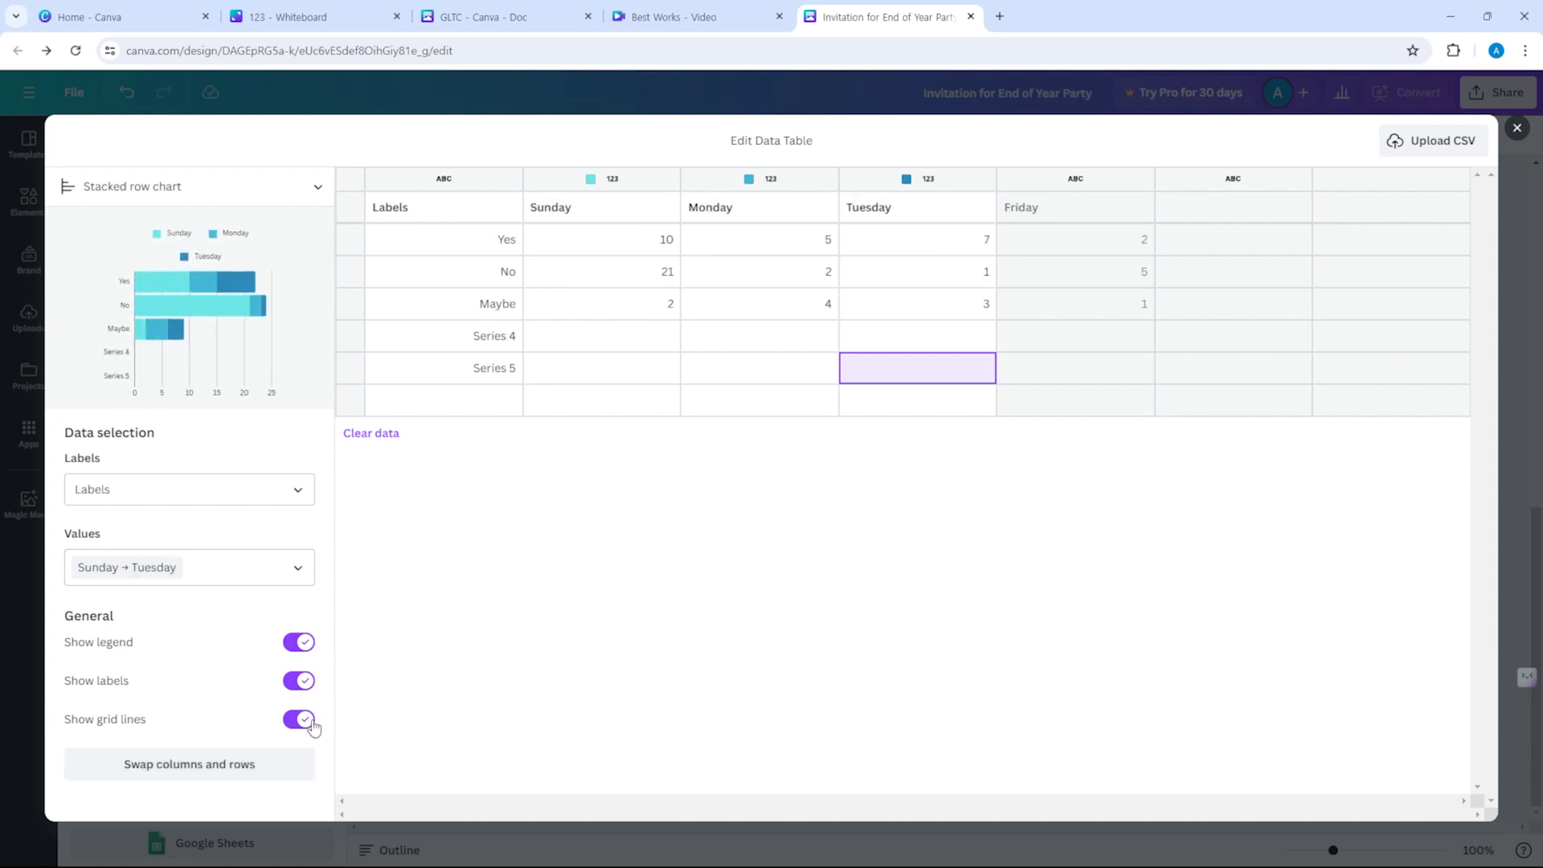
Clear the leftover "Series 4" and "Series 5" row labels and close the expanded data table.
click(474, 330)
key(Delete)
click(472, 371)
key(Delete)
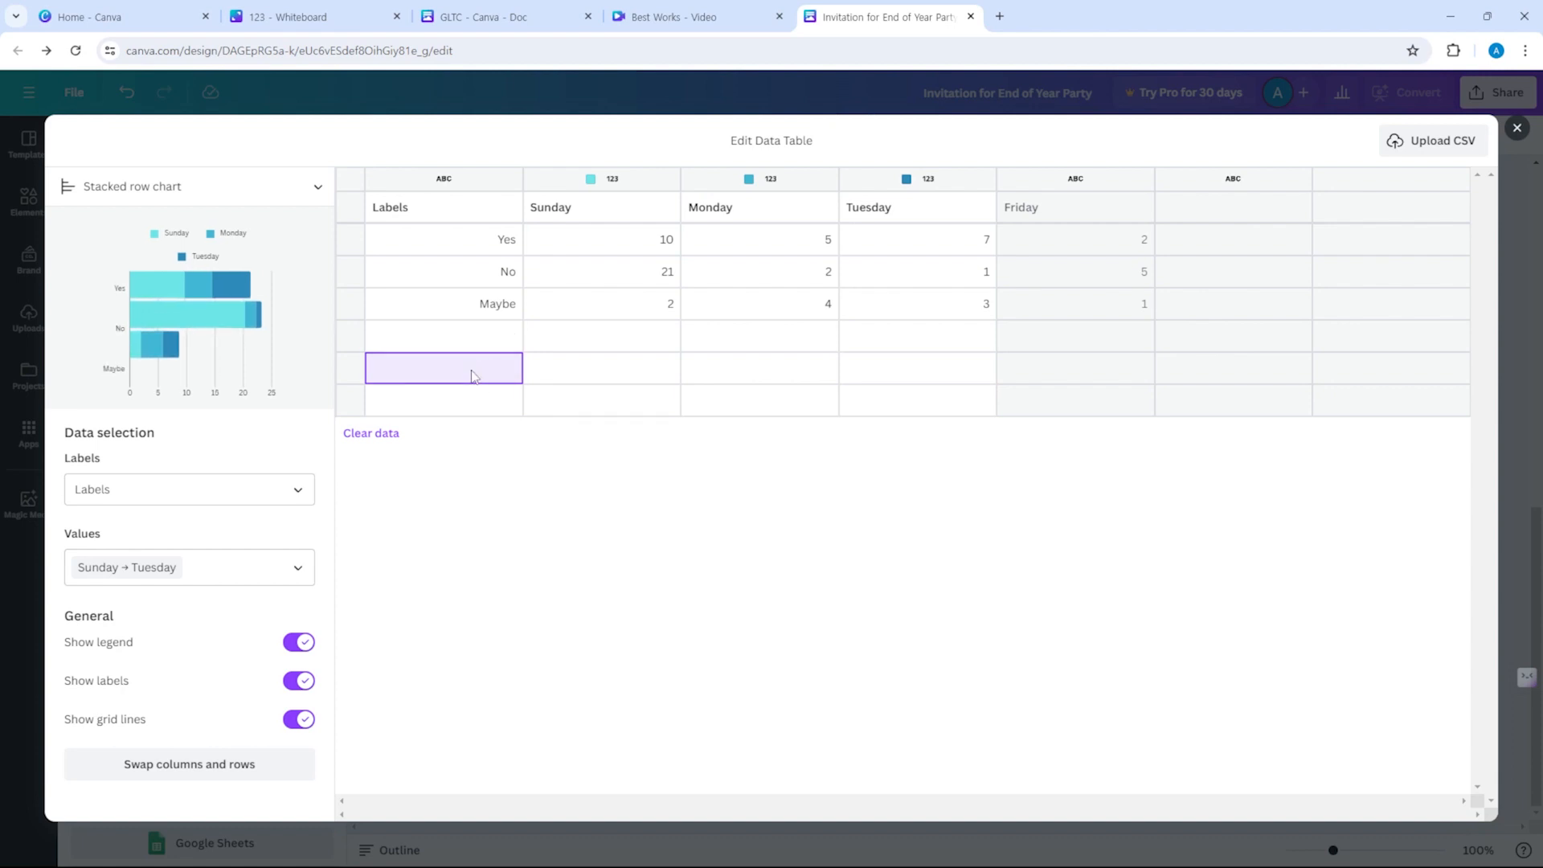
click(577, 345)
click(461, 344)
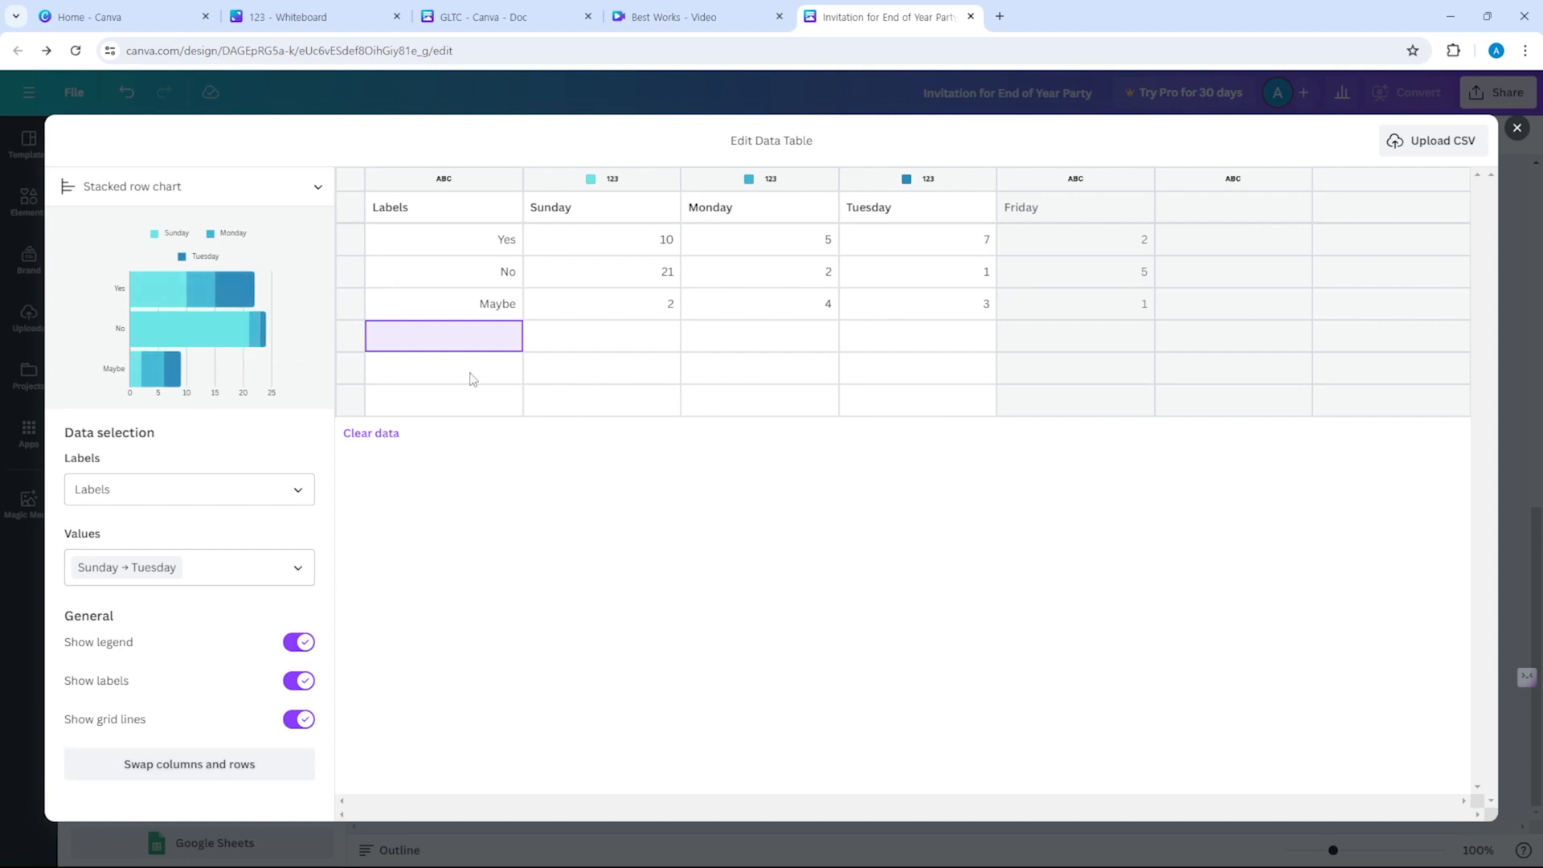
click(1517, 128)
mouse_move(960, 505)
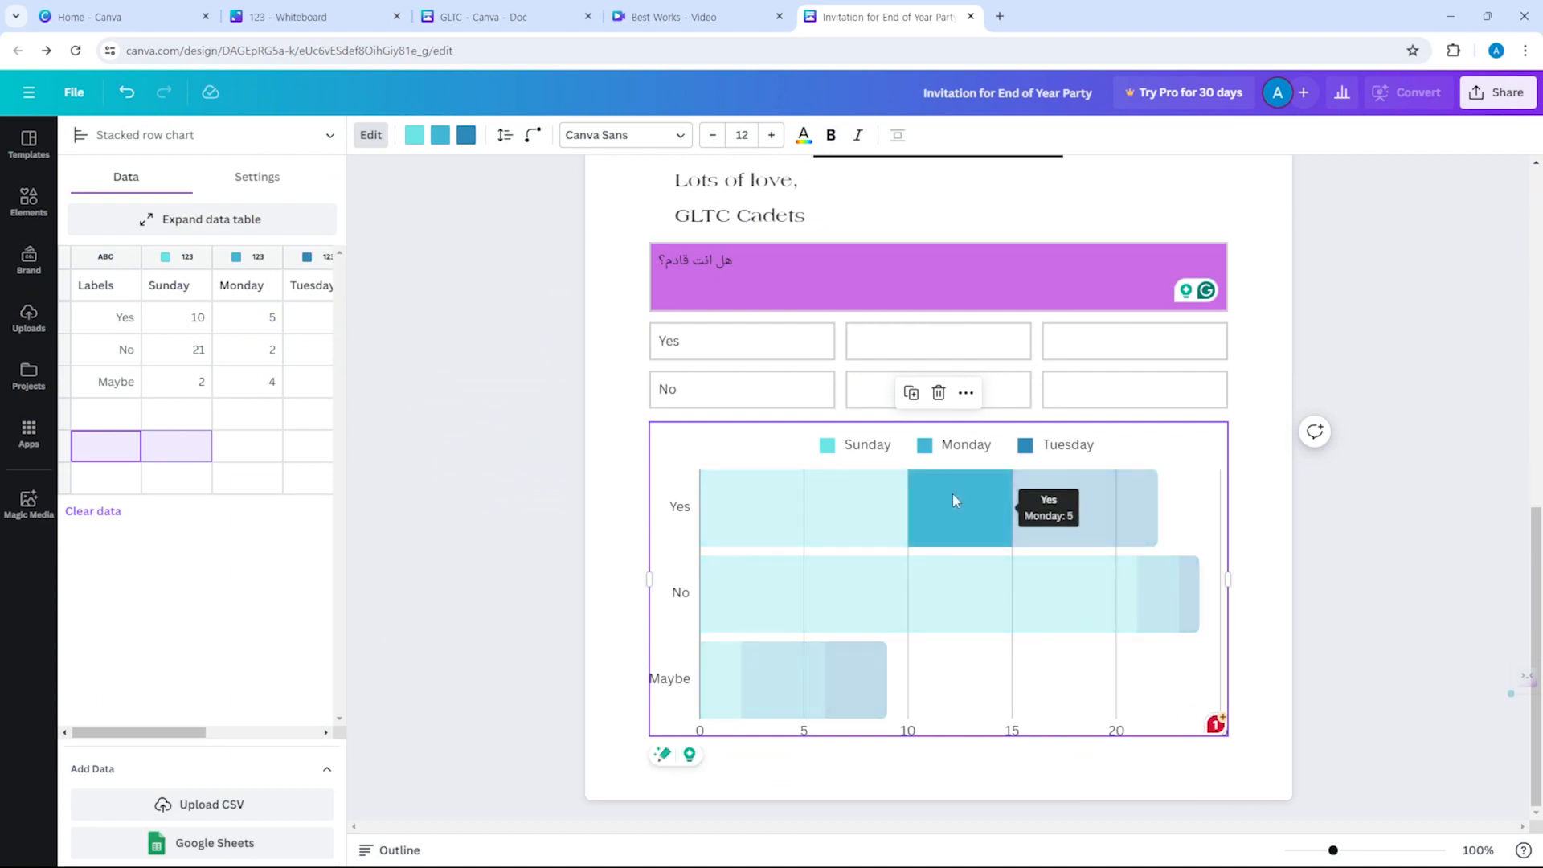
Check the chart's label and value selection settings and return to its data.
click(262, 176)
click(164, 274)
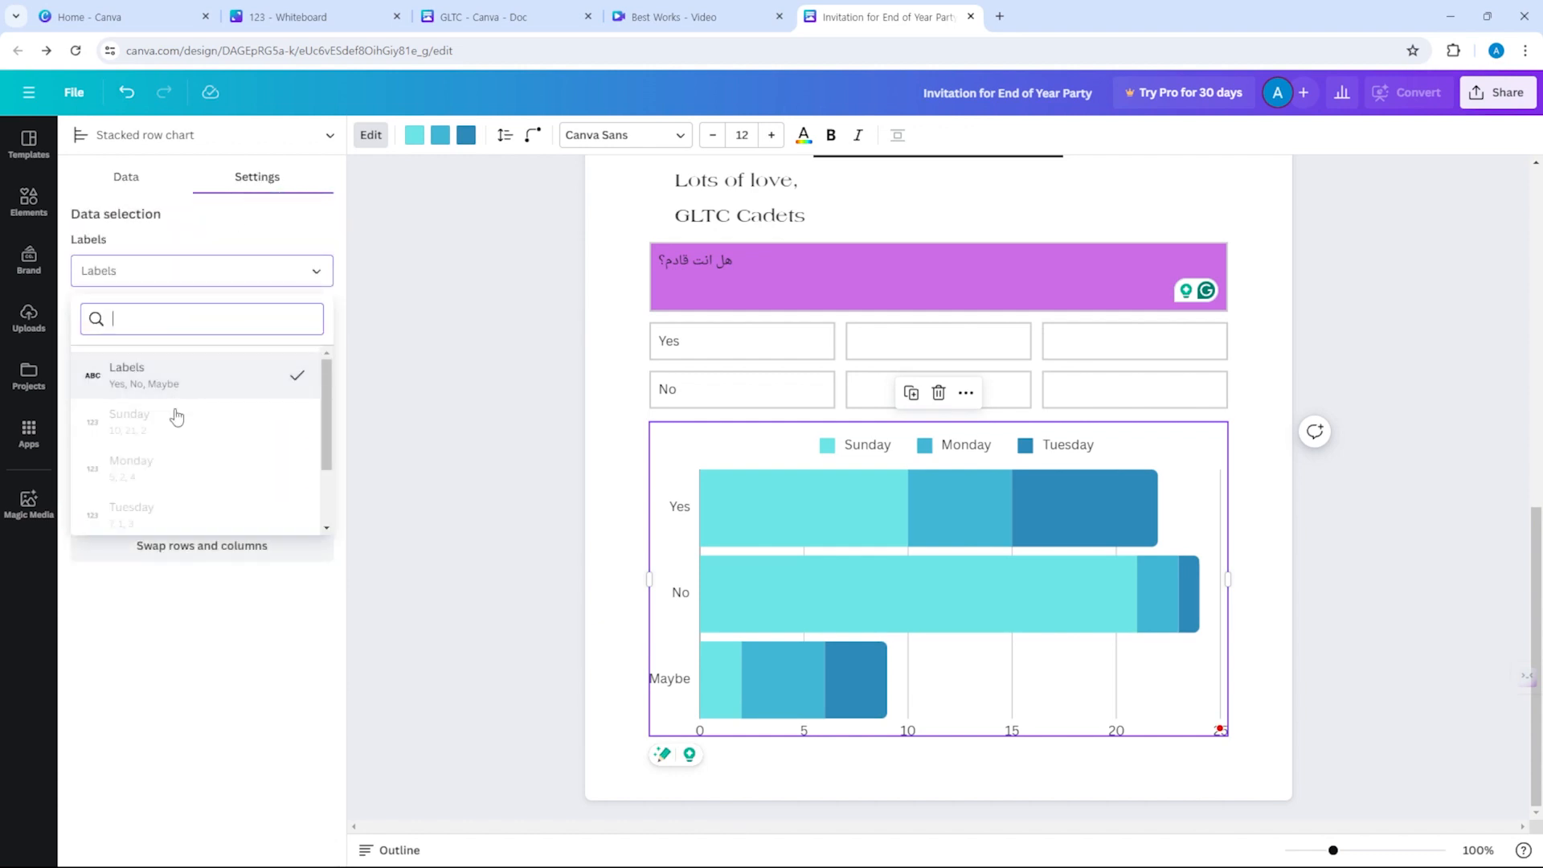
click(307, 231)
click(262, 350)
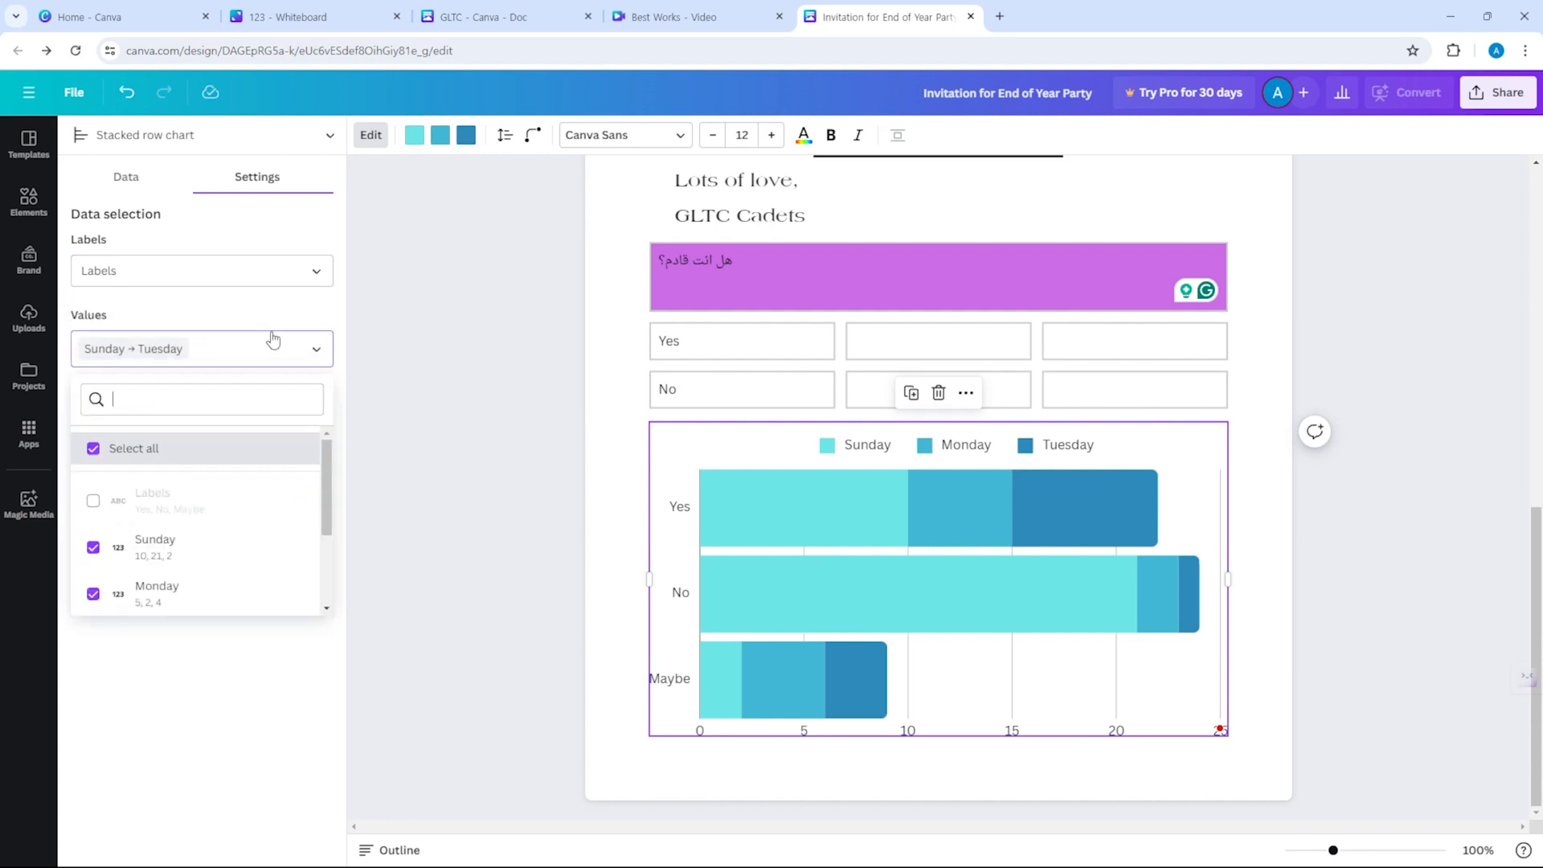
click(273, 342)
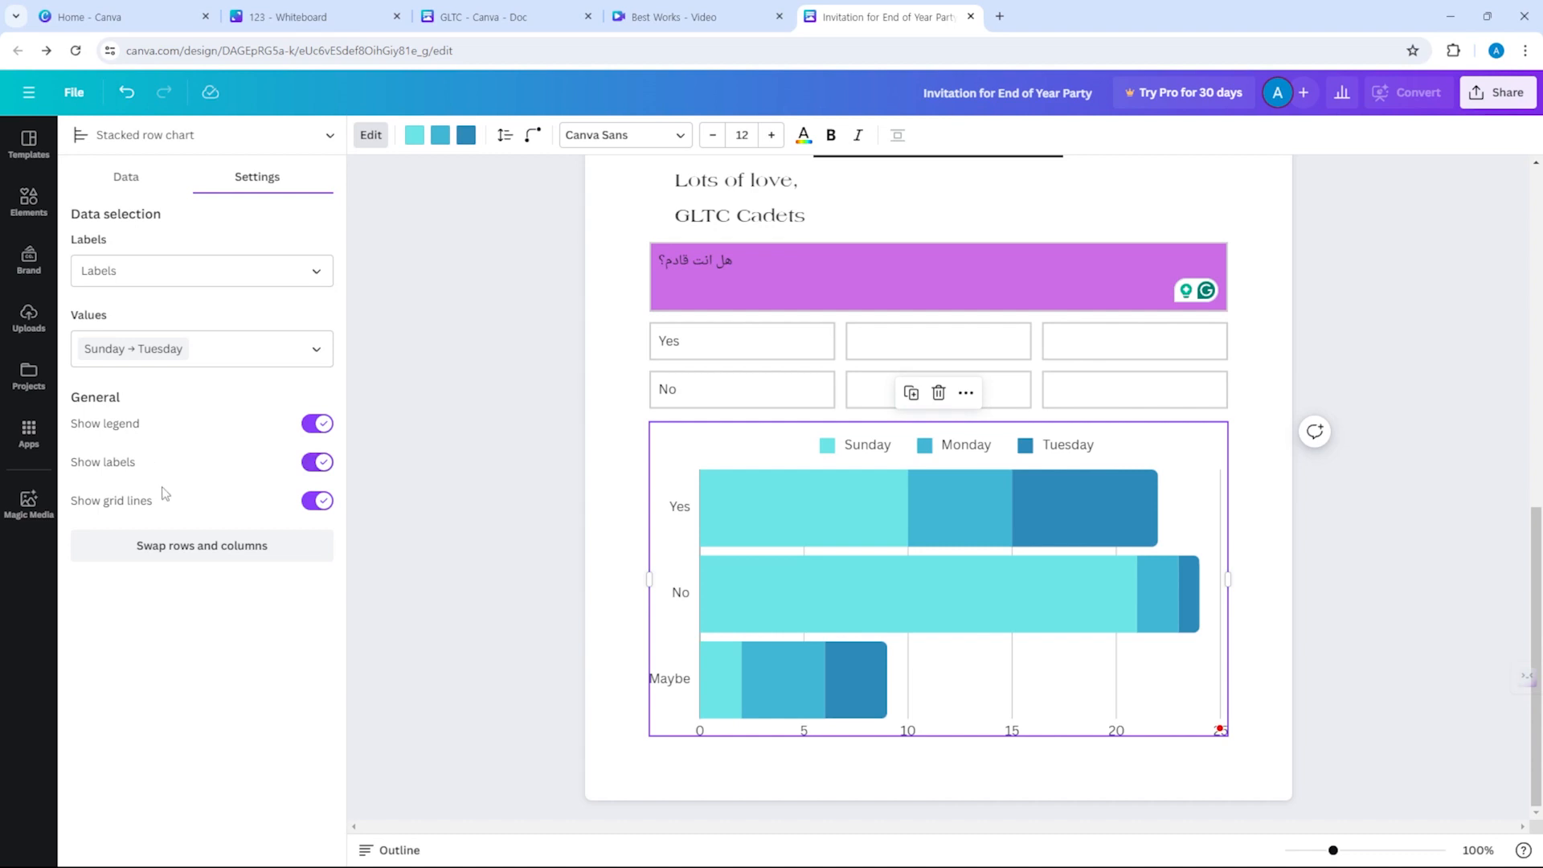
click(167, 182)
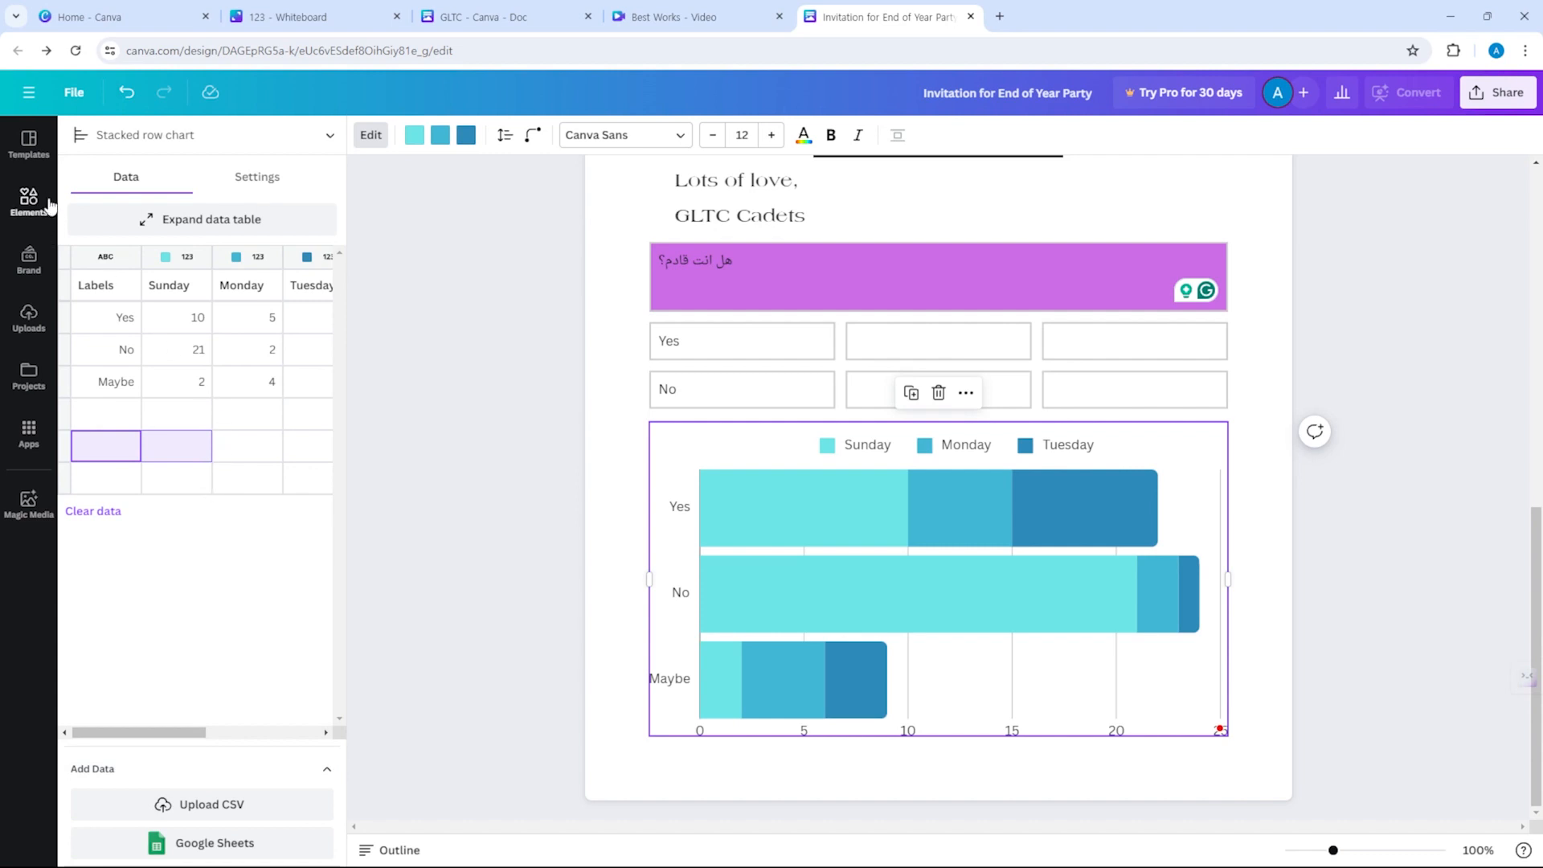
Try the attendance chart as a bar chart and switch it to a line chart.
click(306, 134)
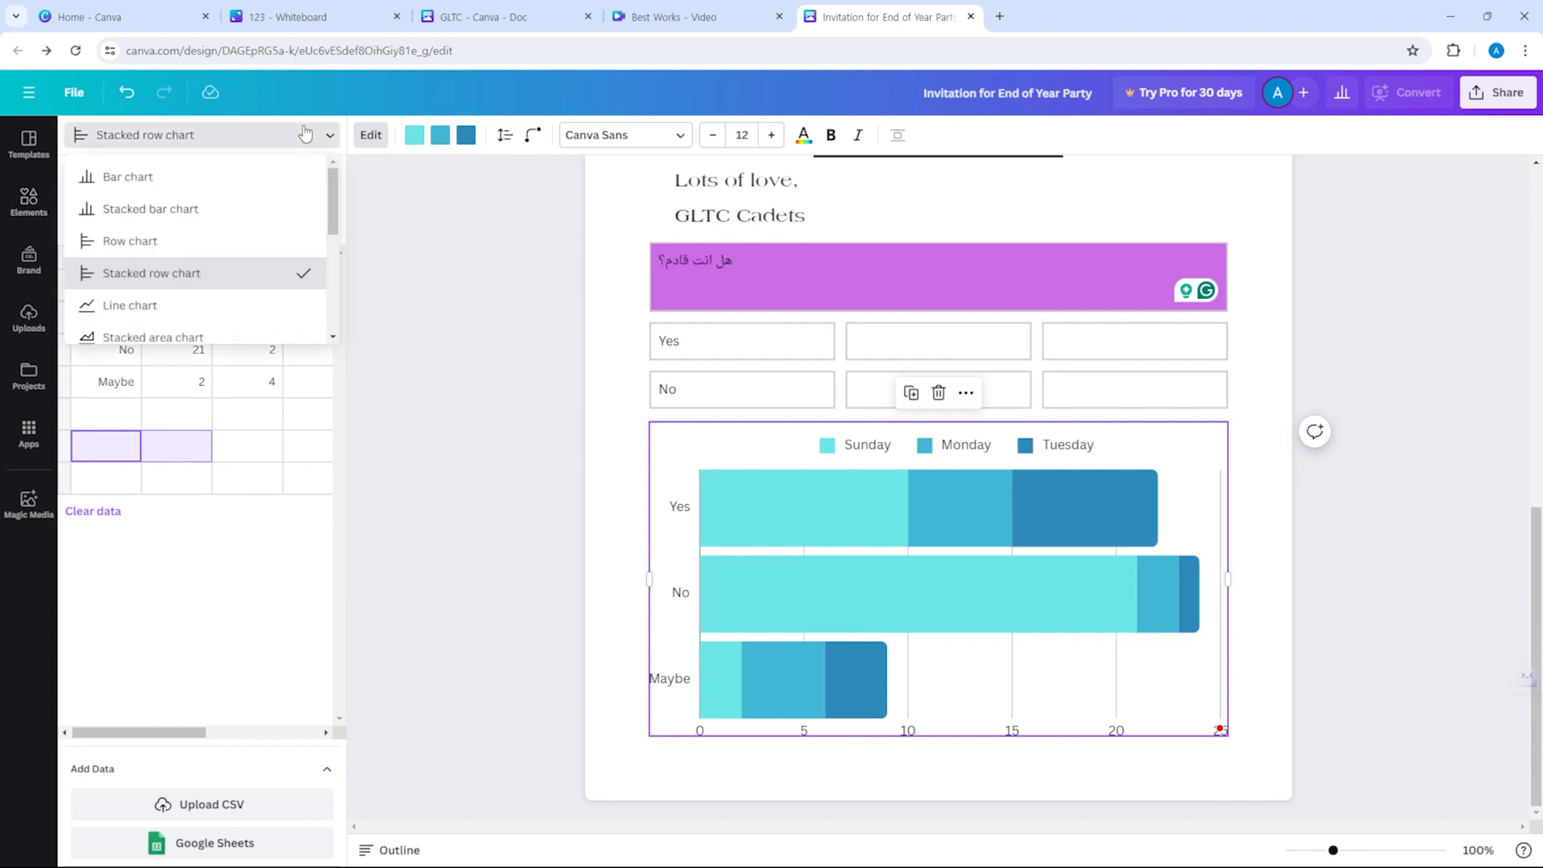
scroll(233, 273, down, 1)
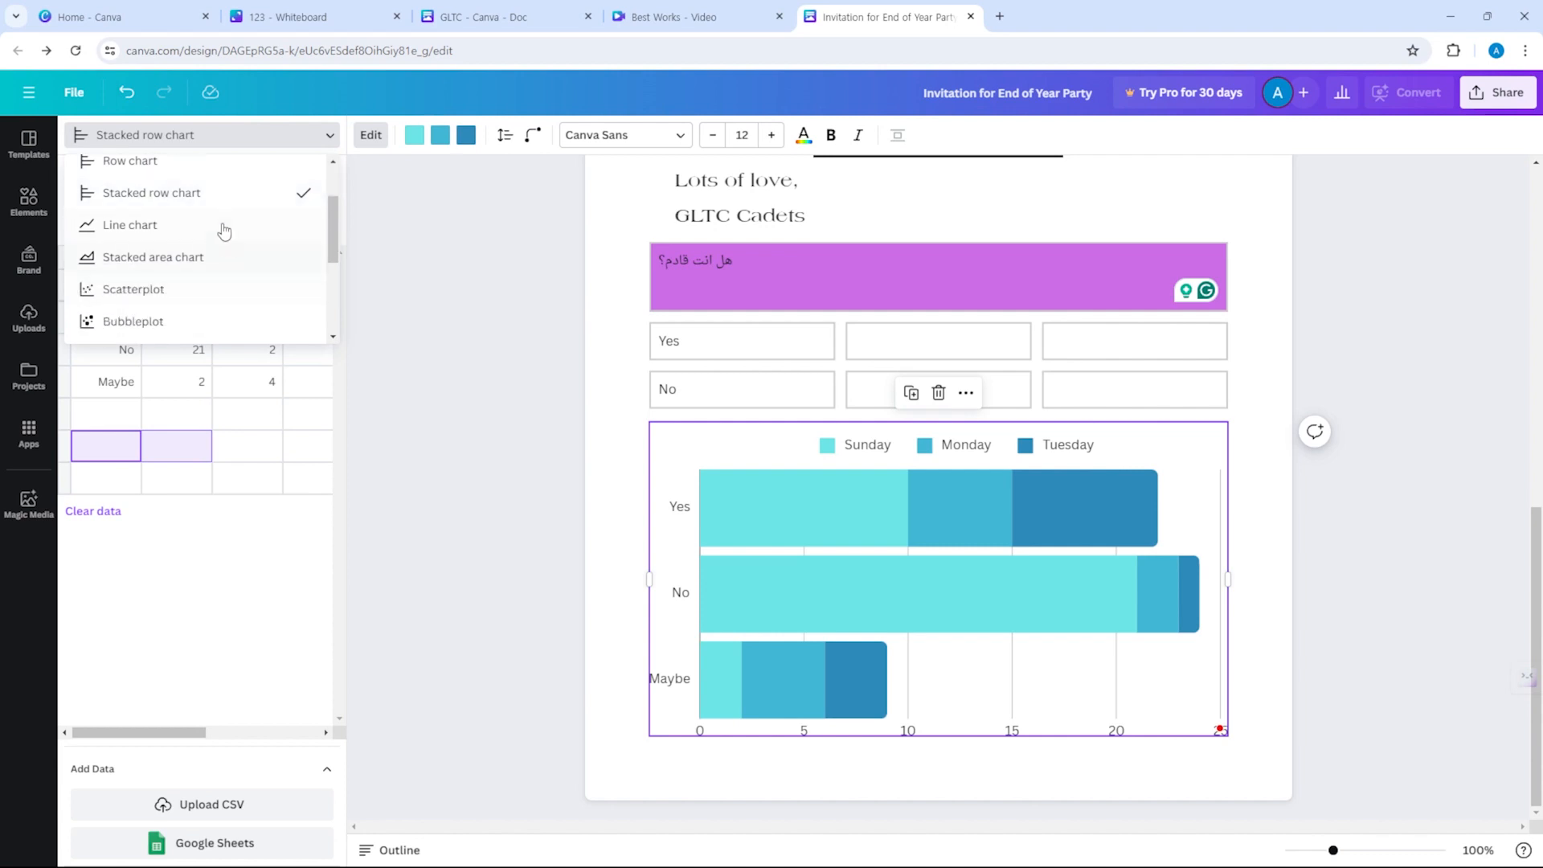
scroll(233, 201, up, 1)
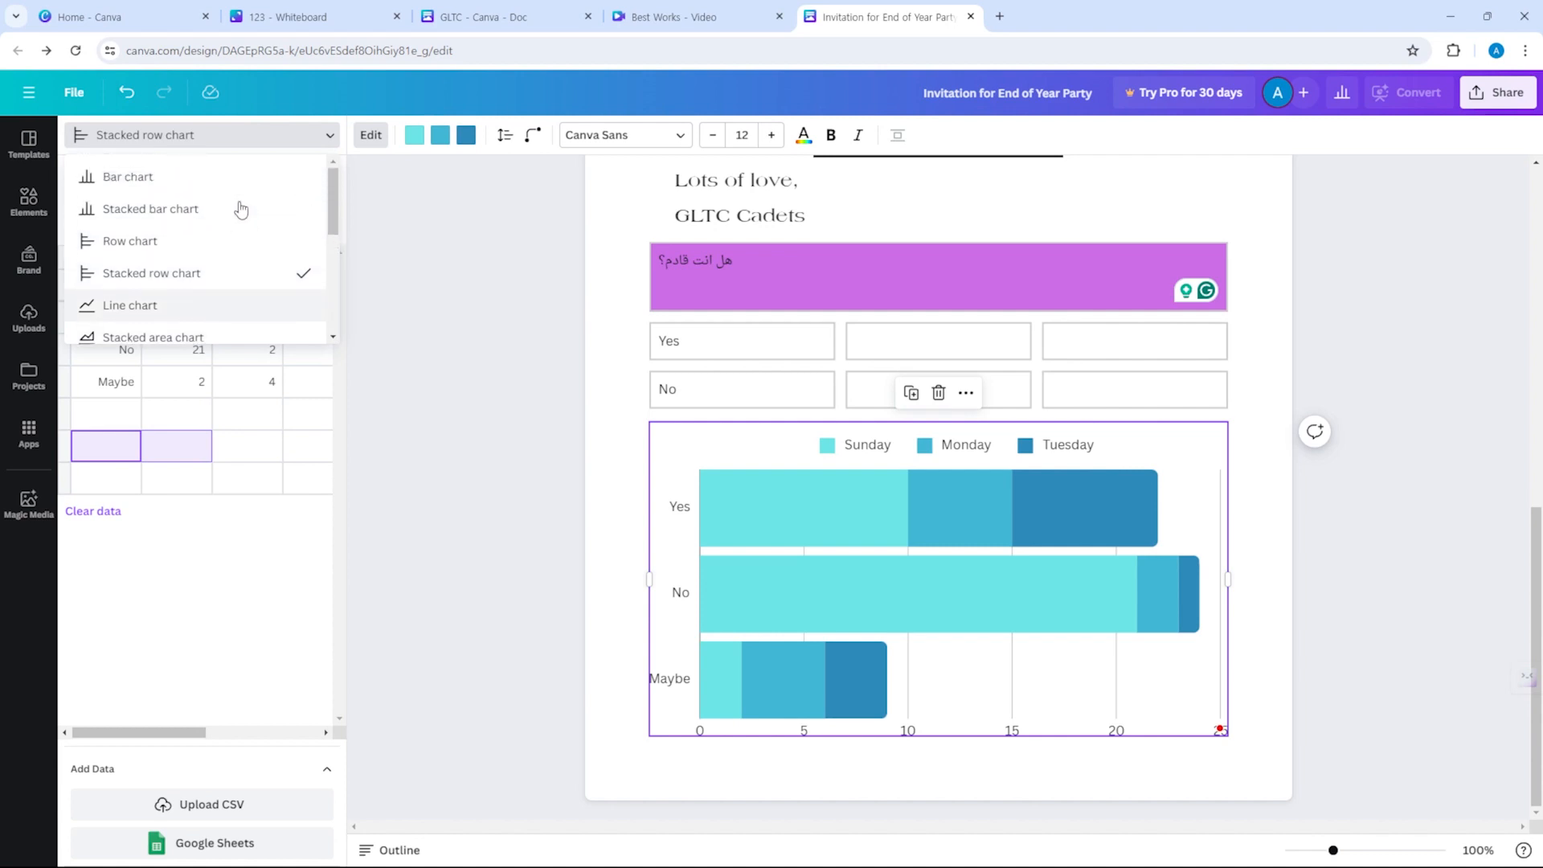
click(279, 146)
click(274, 142)
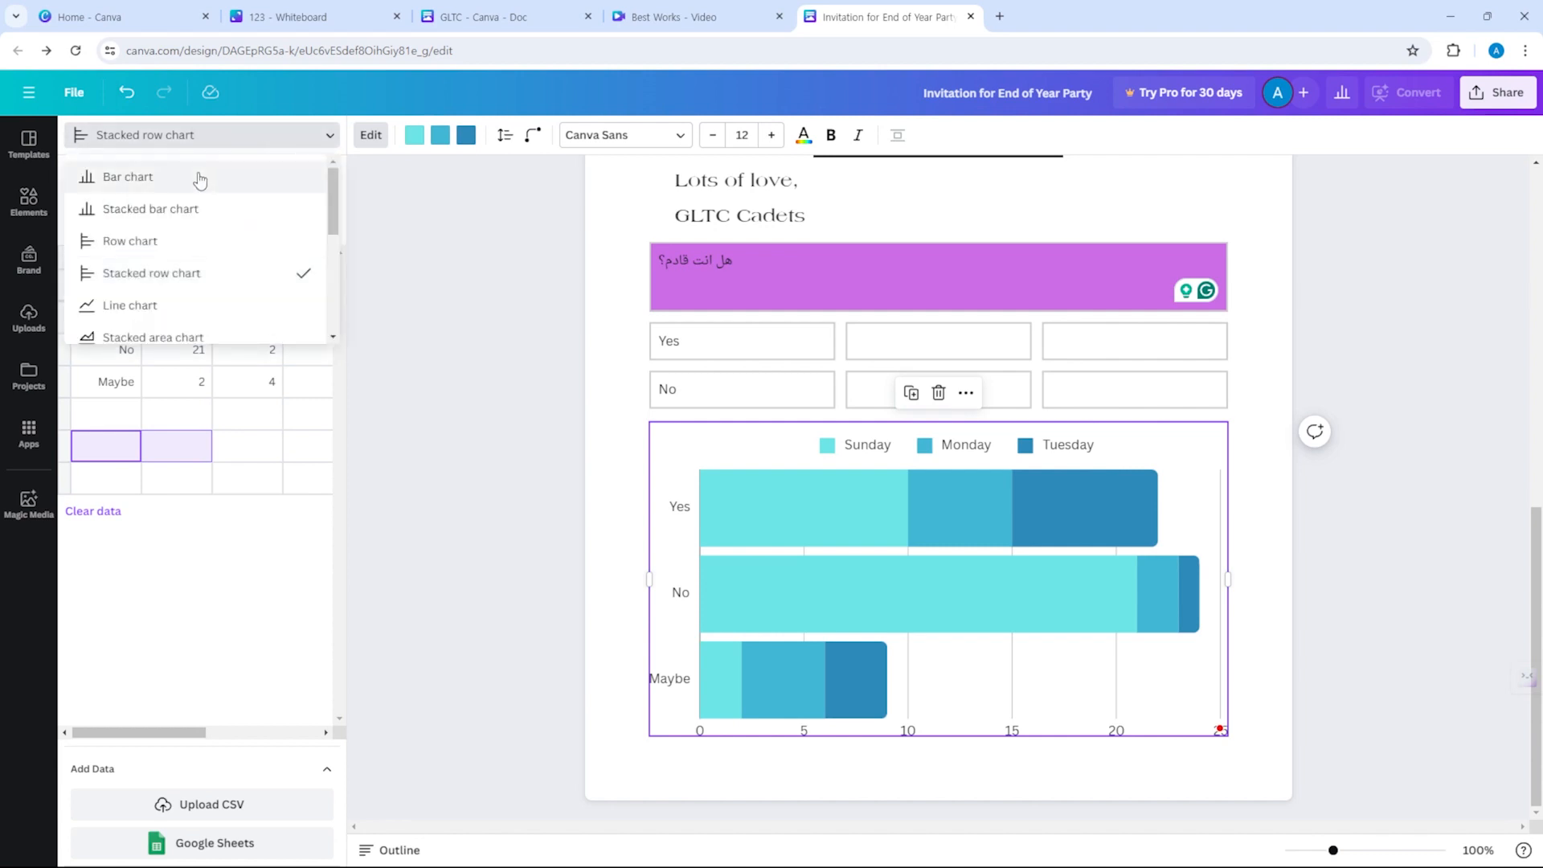
click(200, 176)
click(234, 142)
click(193, 306)
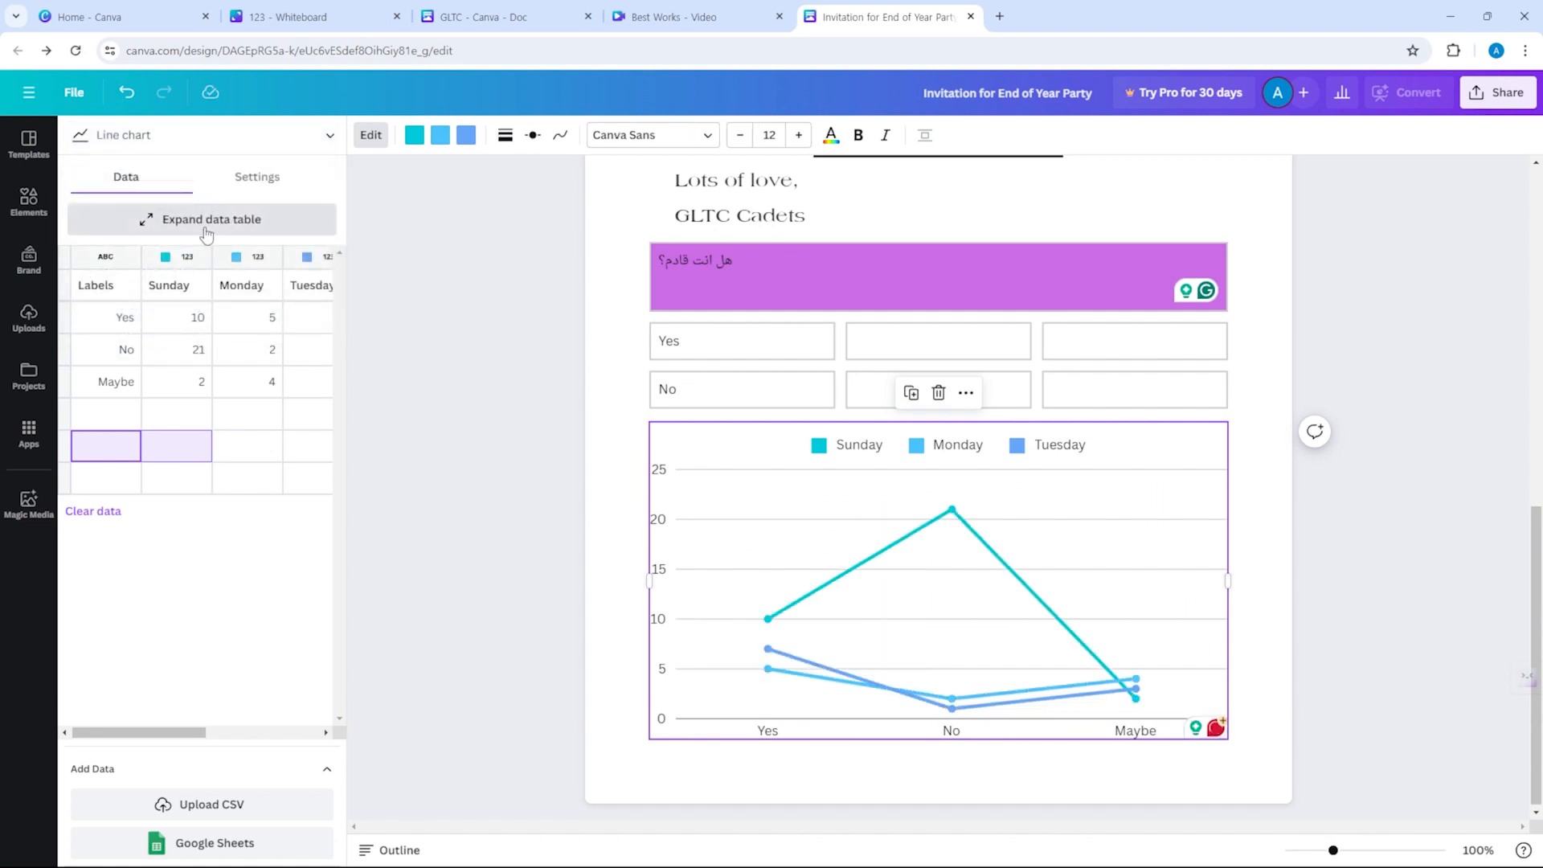
Check the available label columns in the line chart's expanded data table and close it.
click(206, 233)
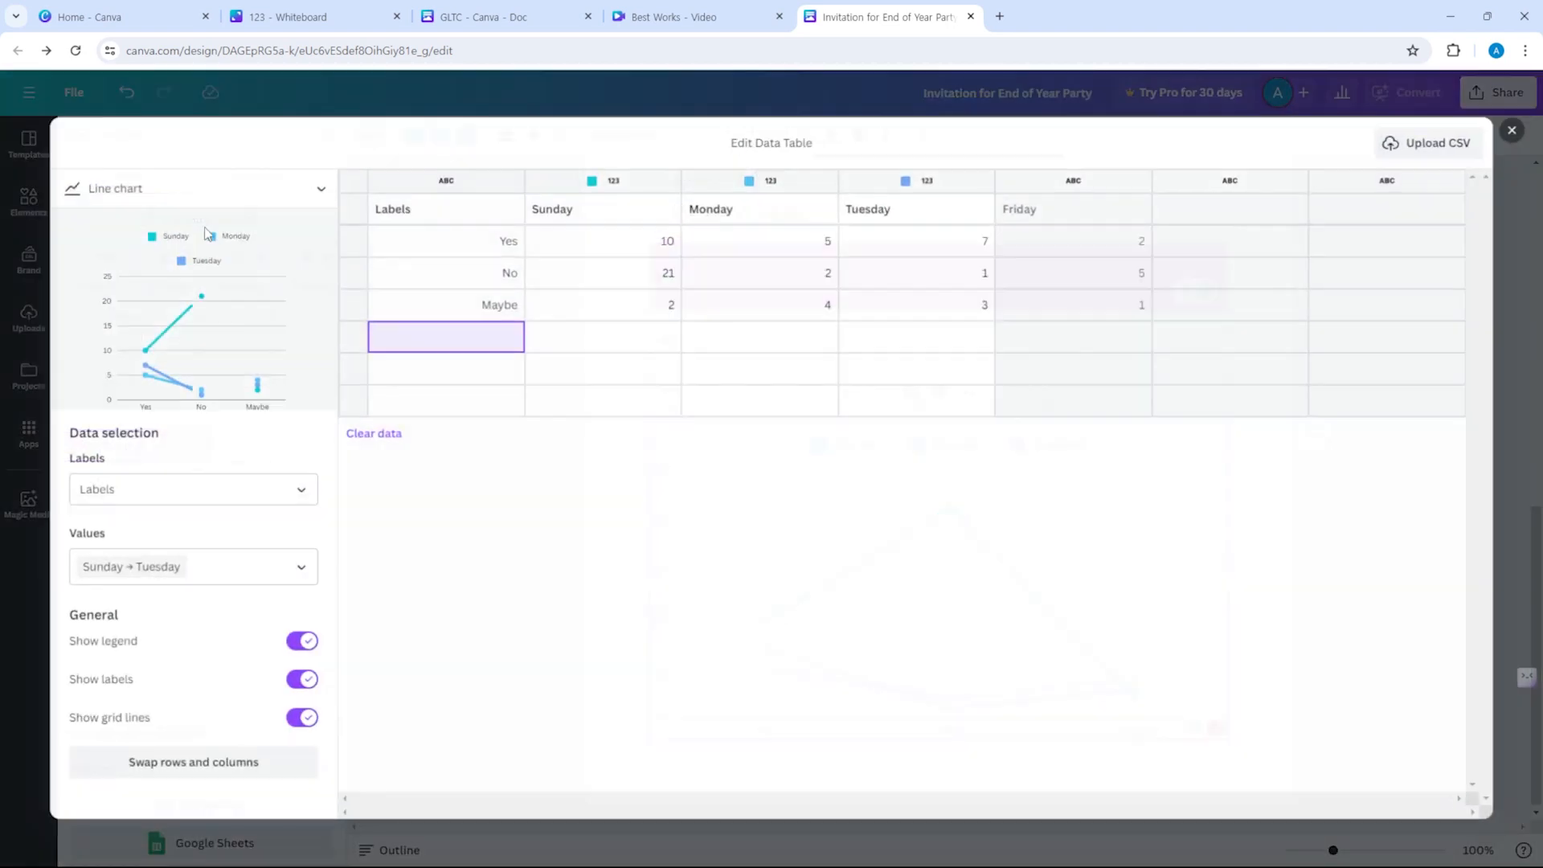
click(148, 501)
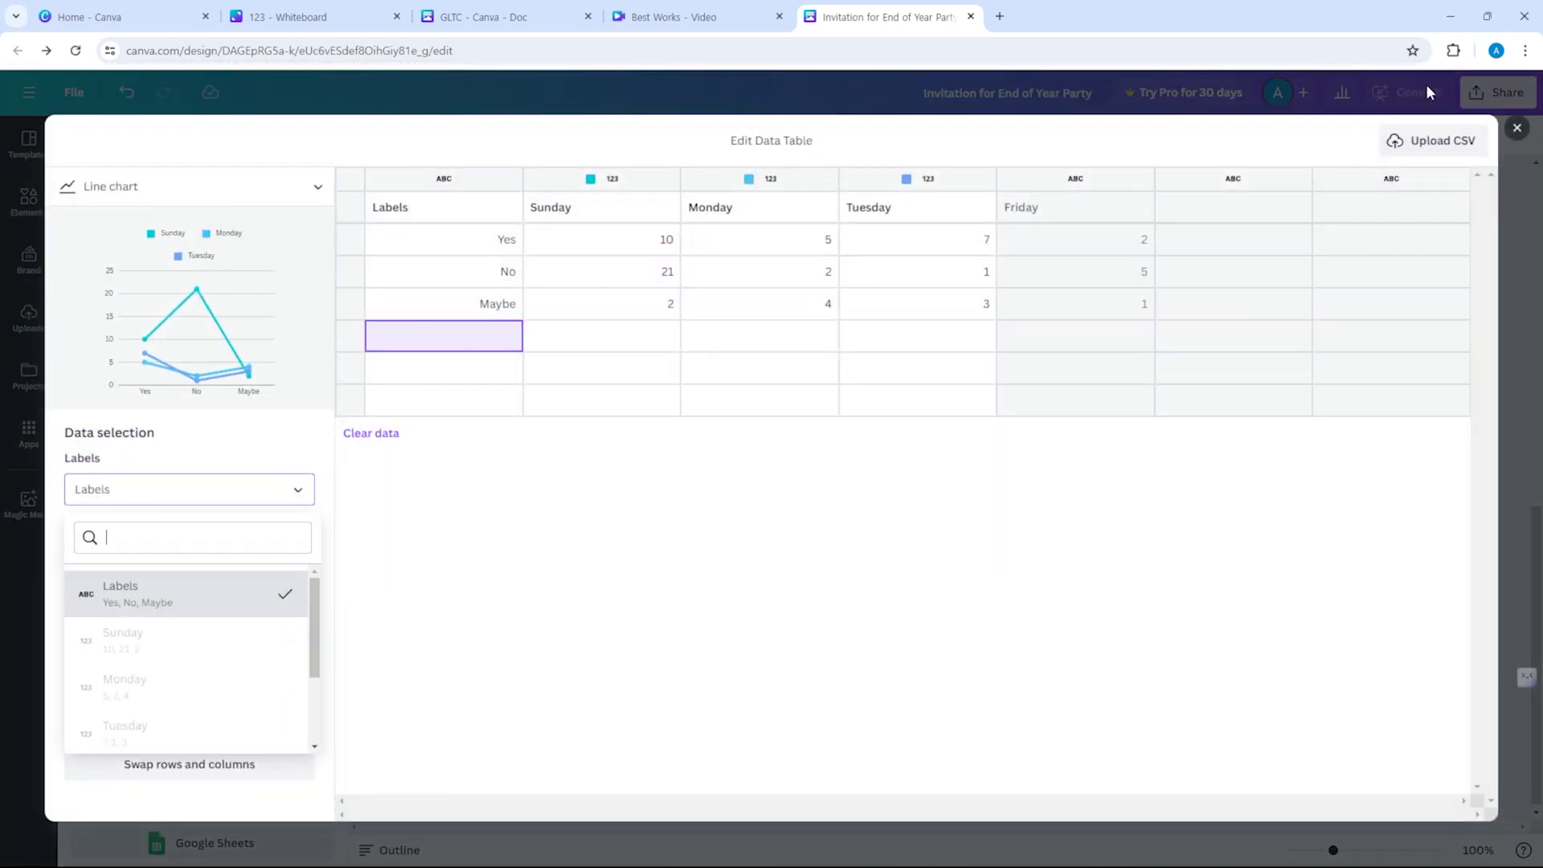
click(1516, 128)
Change the attendance chart's type to a pie chart.
click(180, 145)
scroll(210, 305, down, 4)
scroll(178, 263, down, 2)
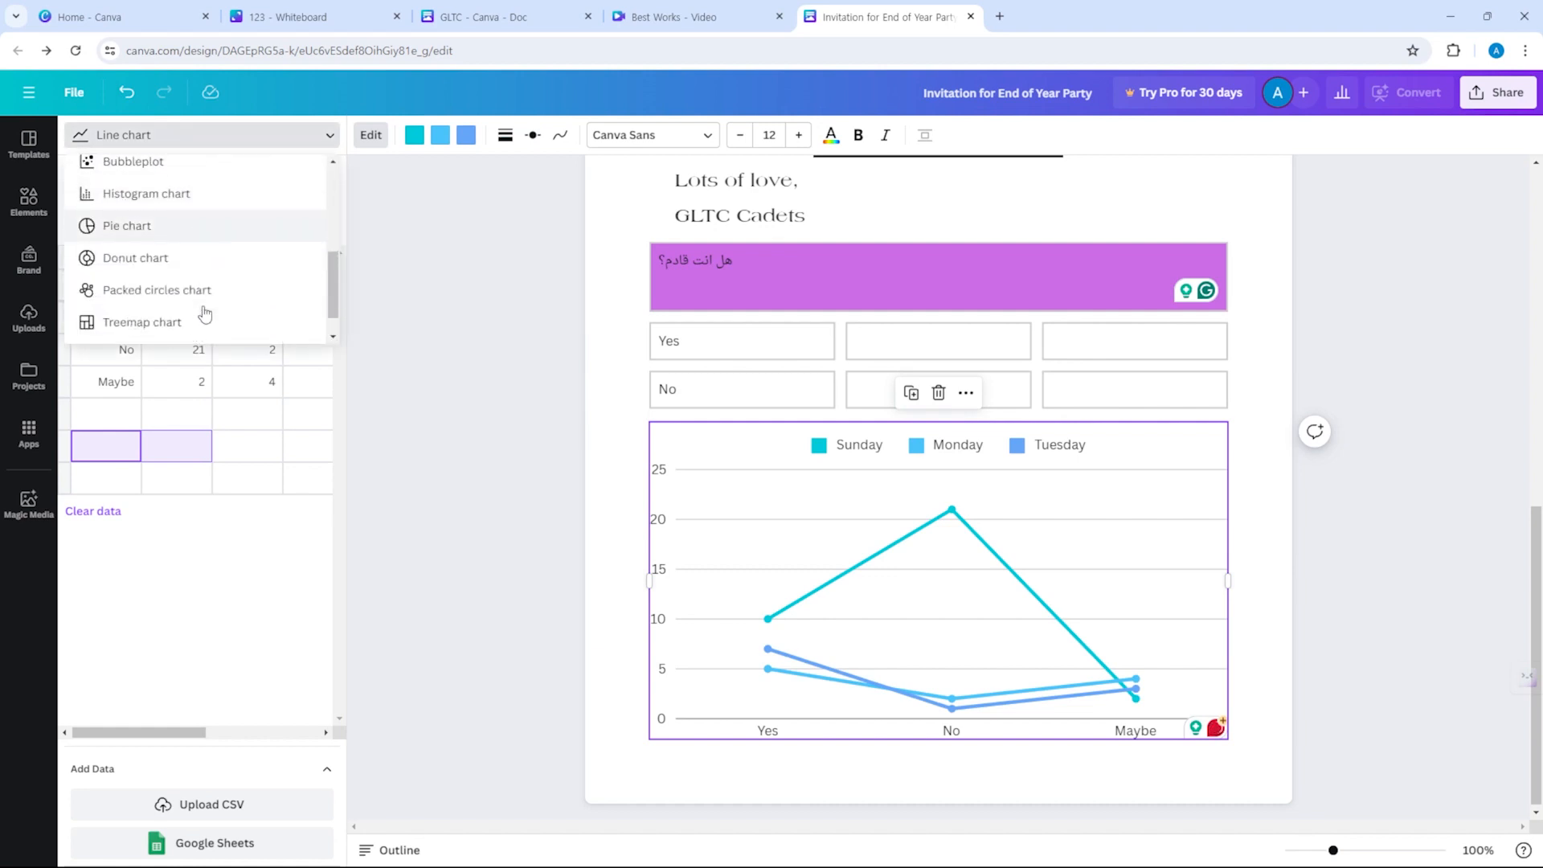
click(210, 229)
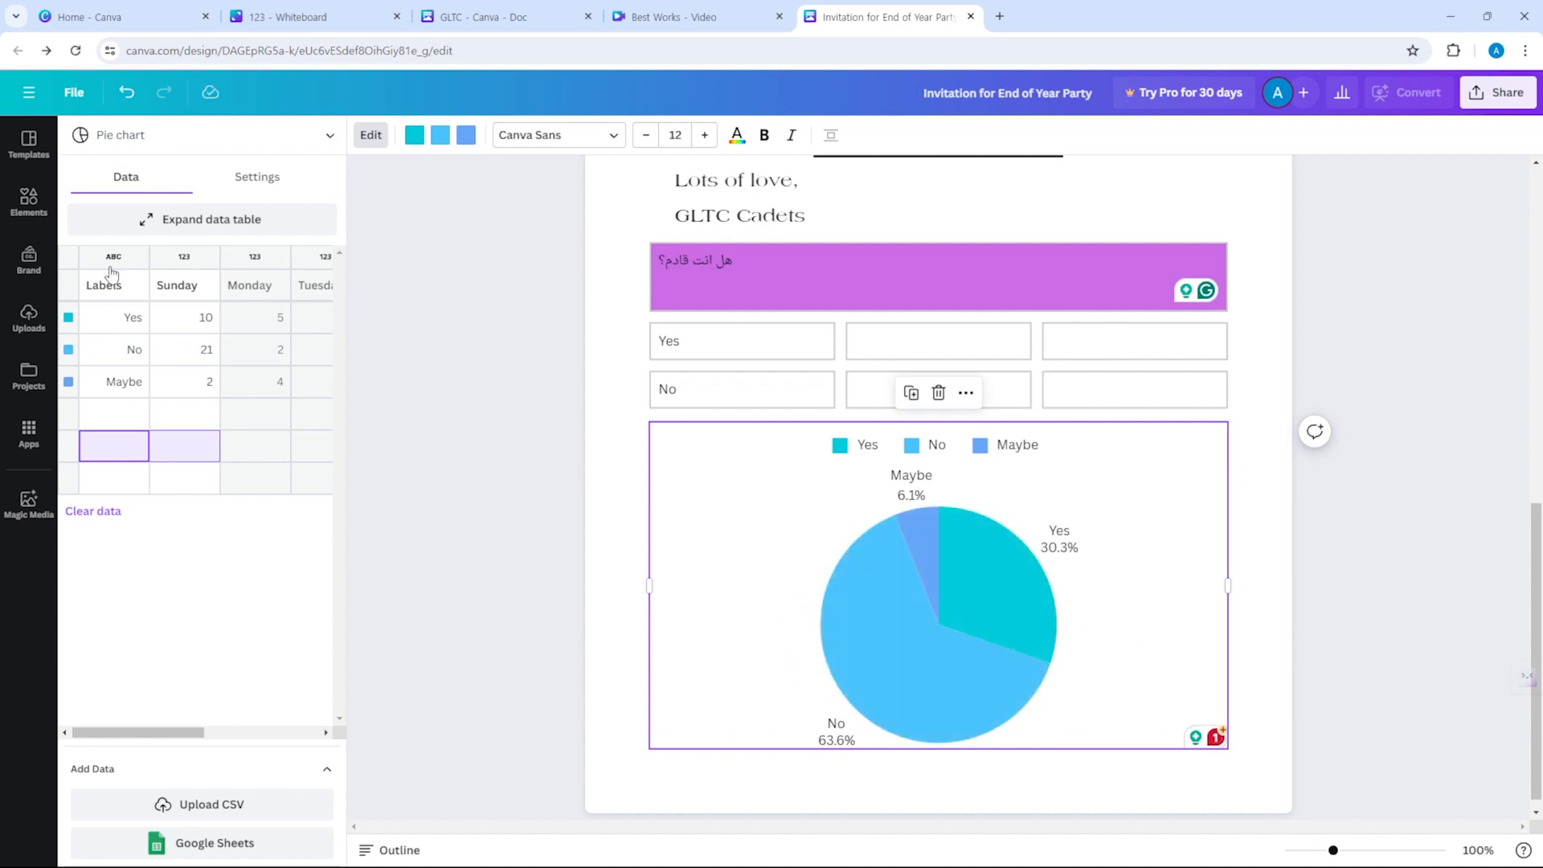
Start an AI-generated image with the description "Graduating, Party, Inviting, letter, lovely".
click(31, 223)
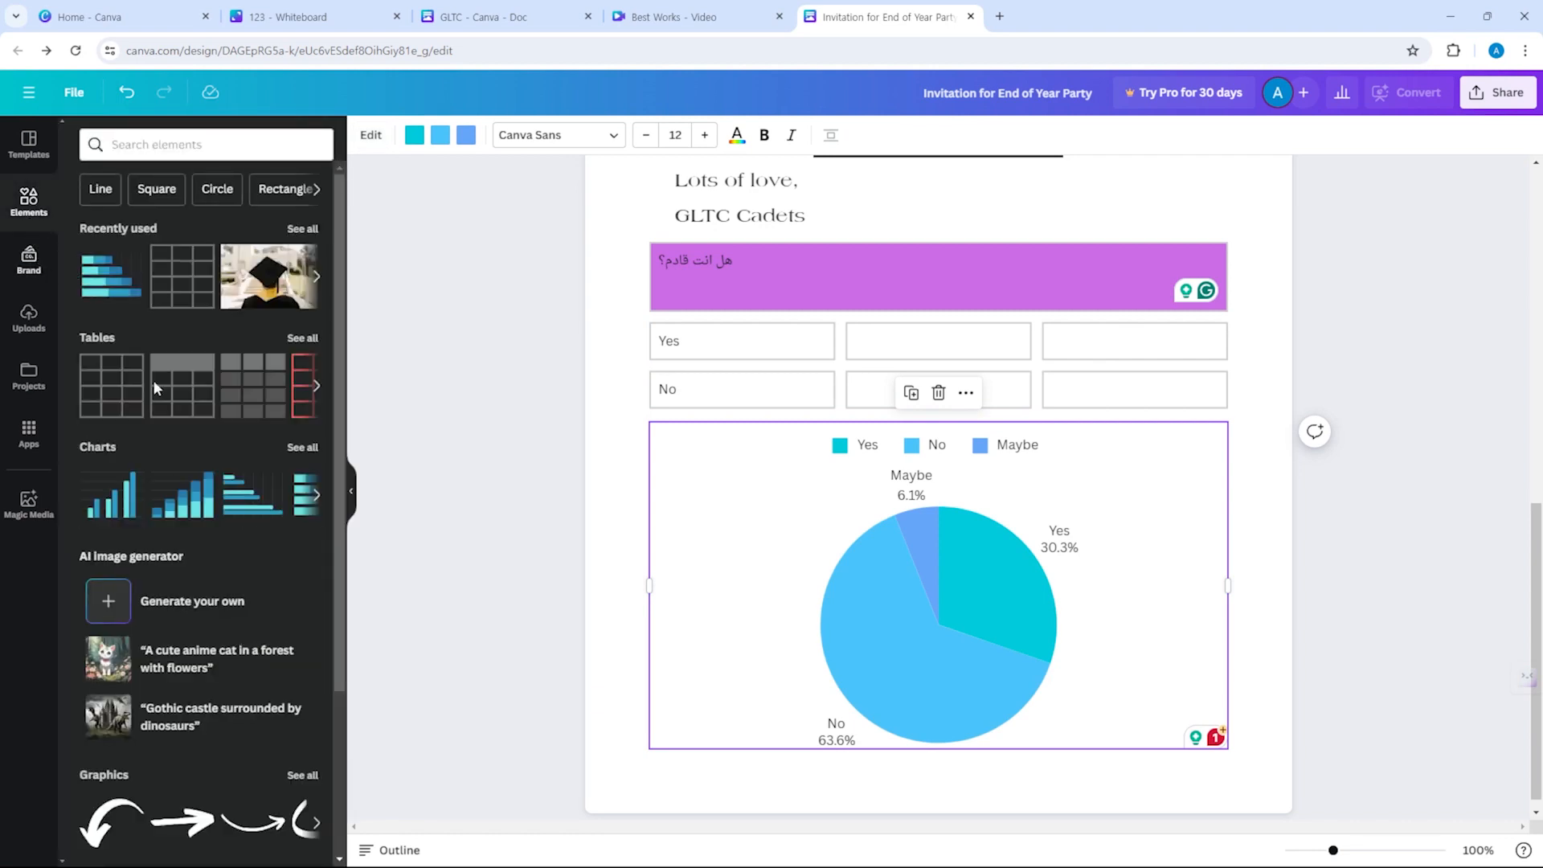
scroll(179, 482, down, 3)
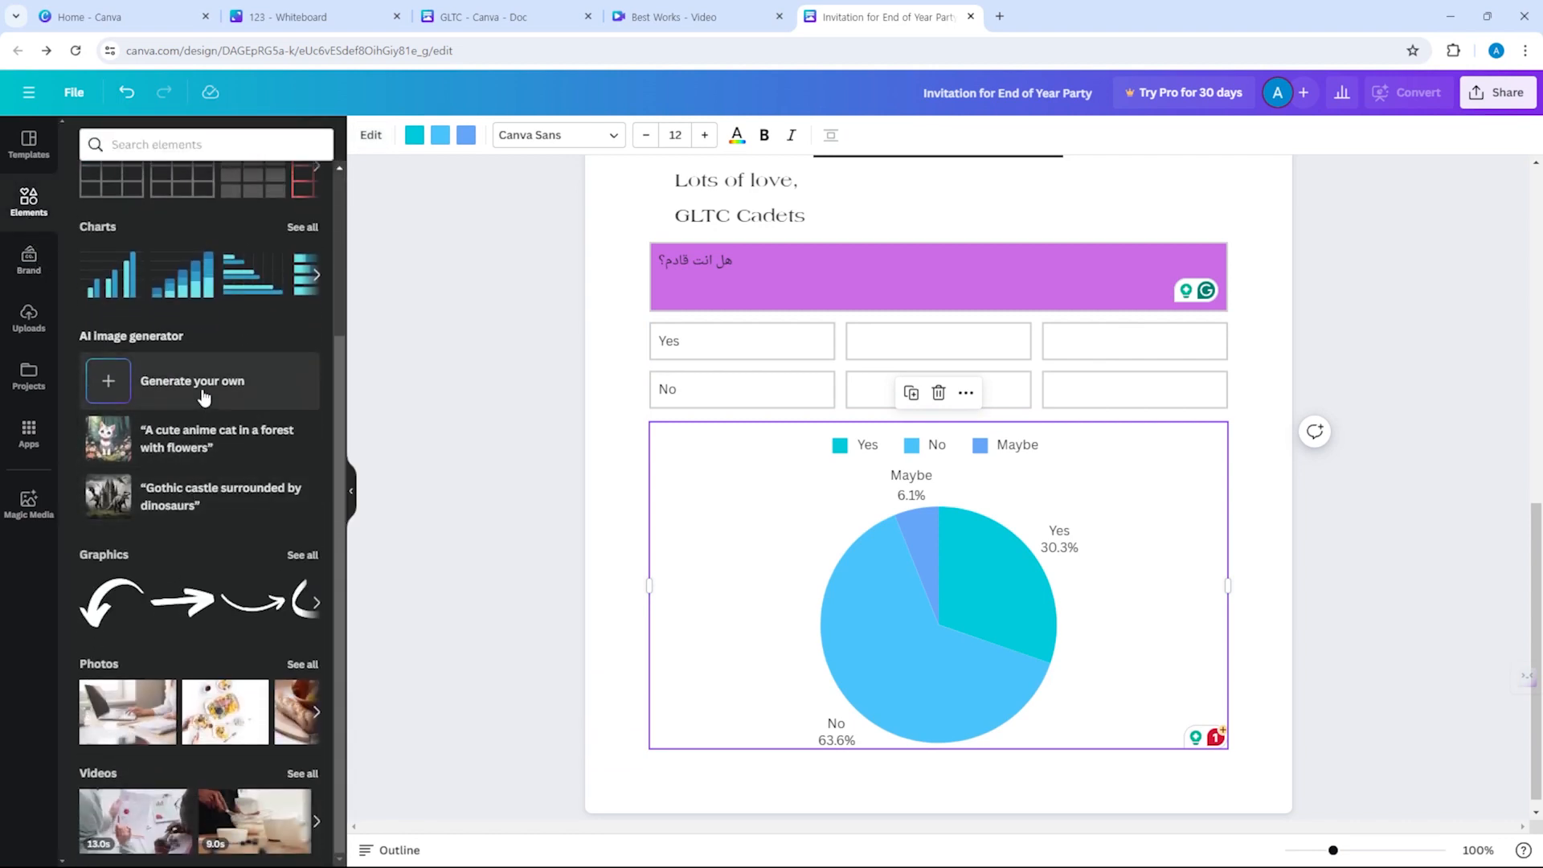
click(134, 394)
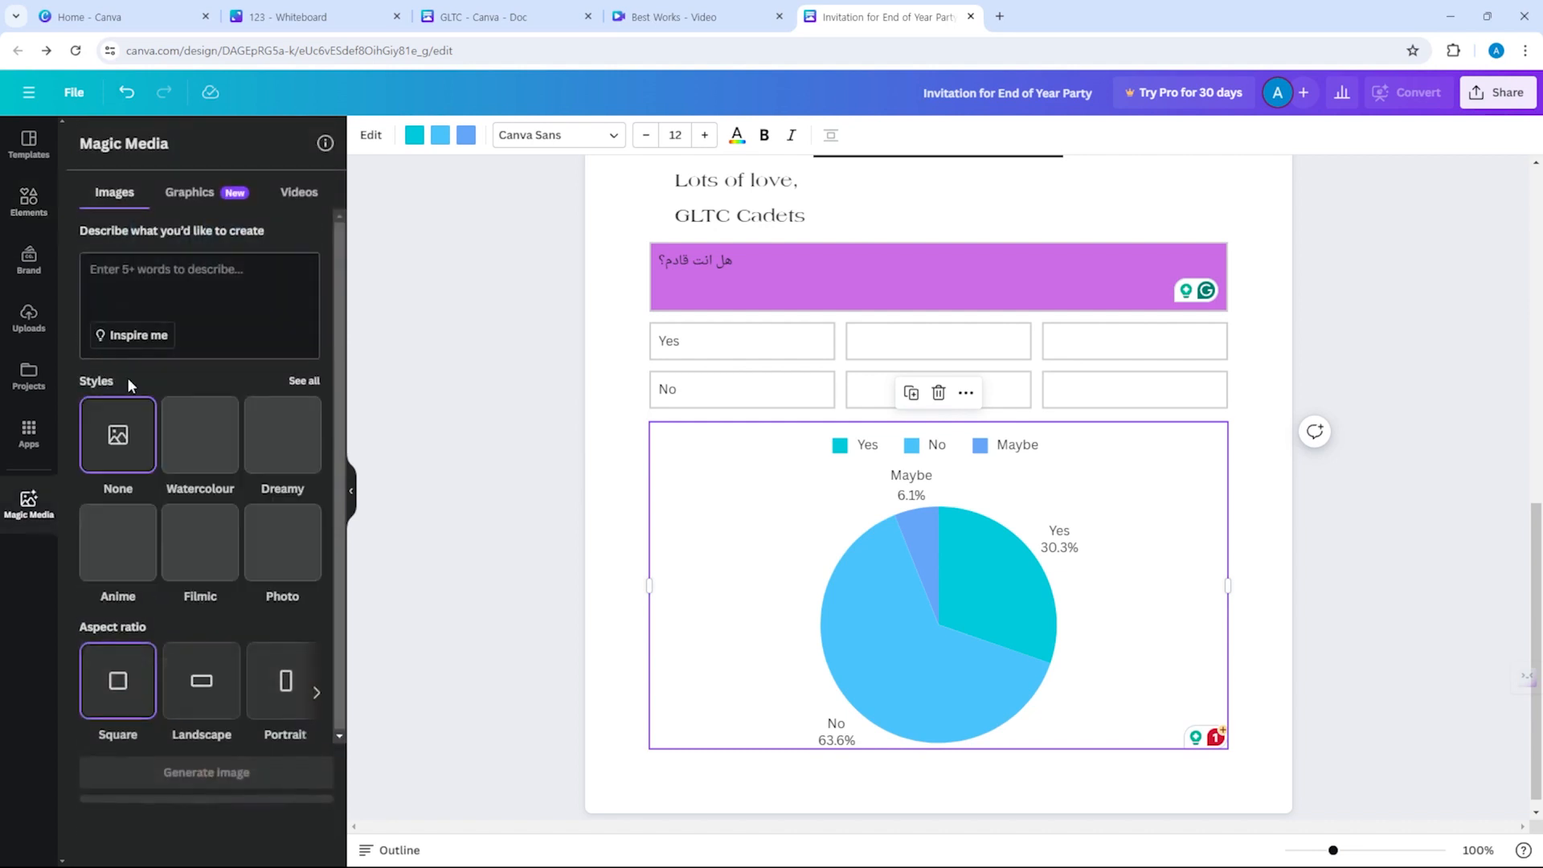
click(253, 258)
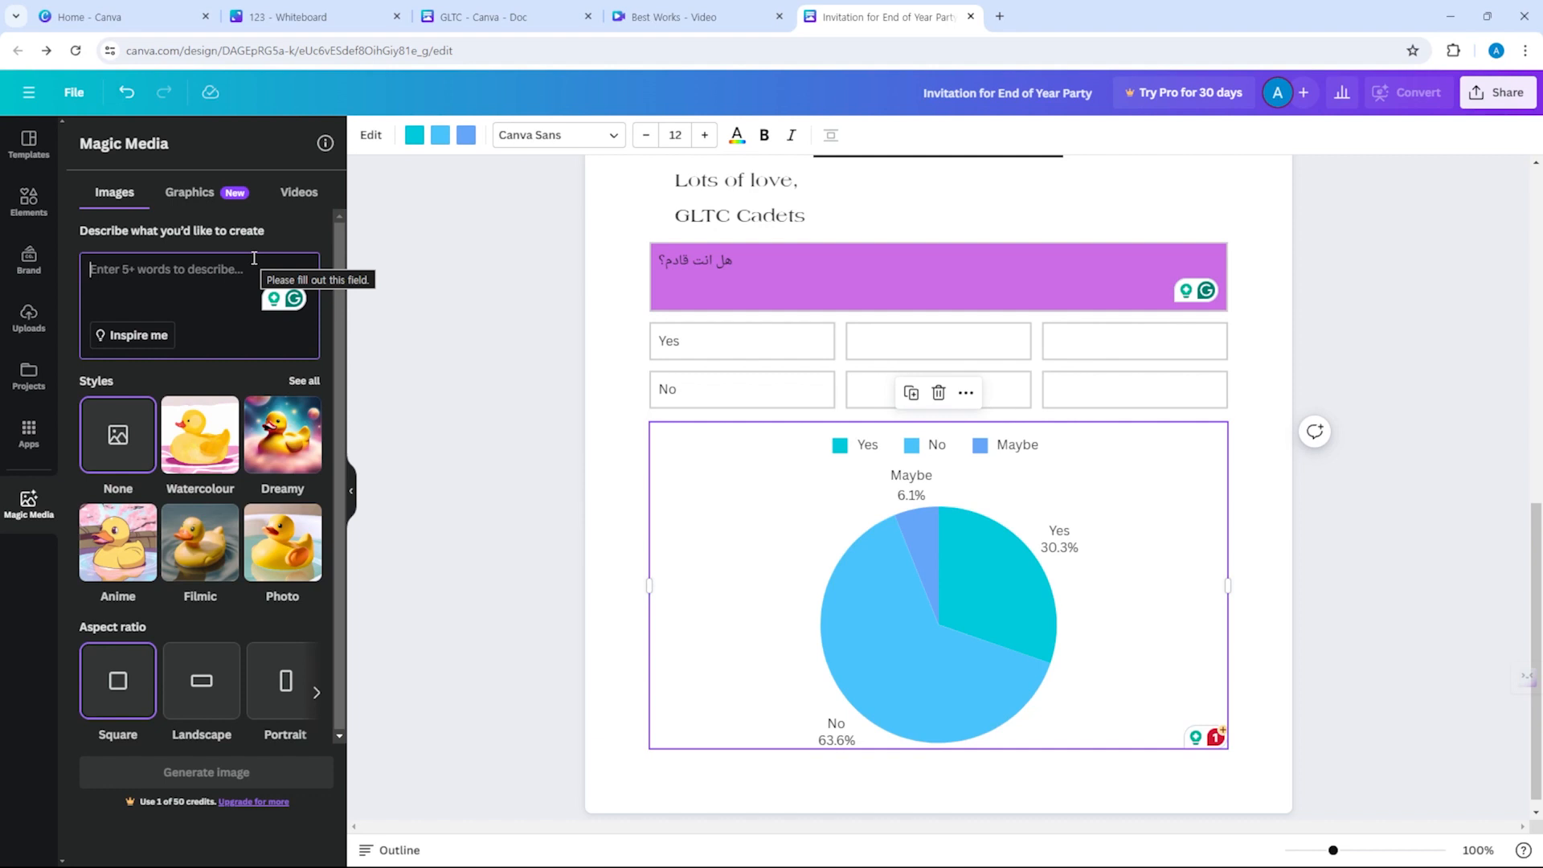
text(Gra)
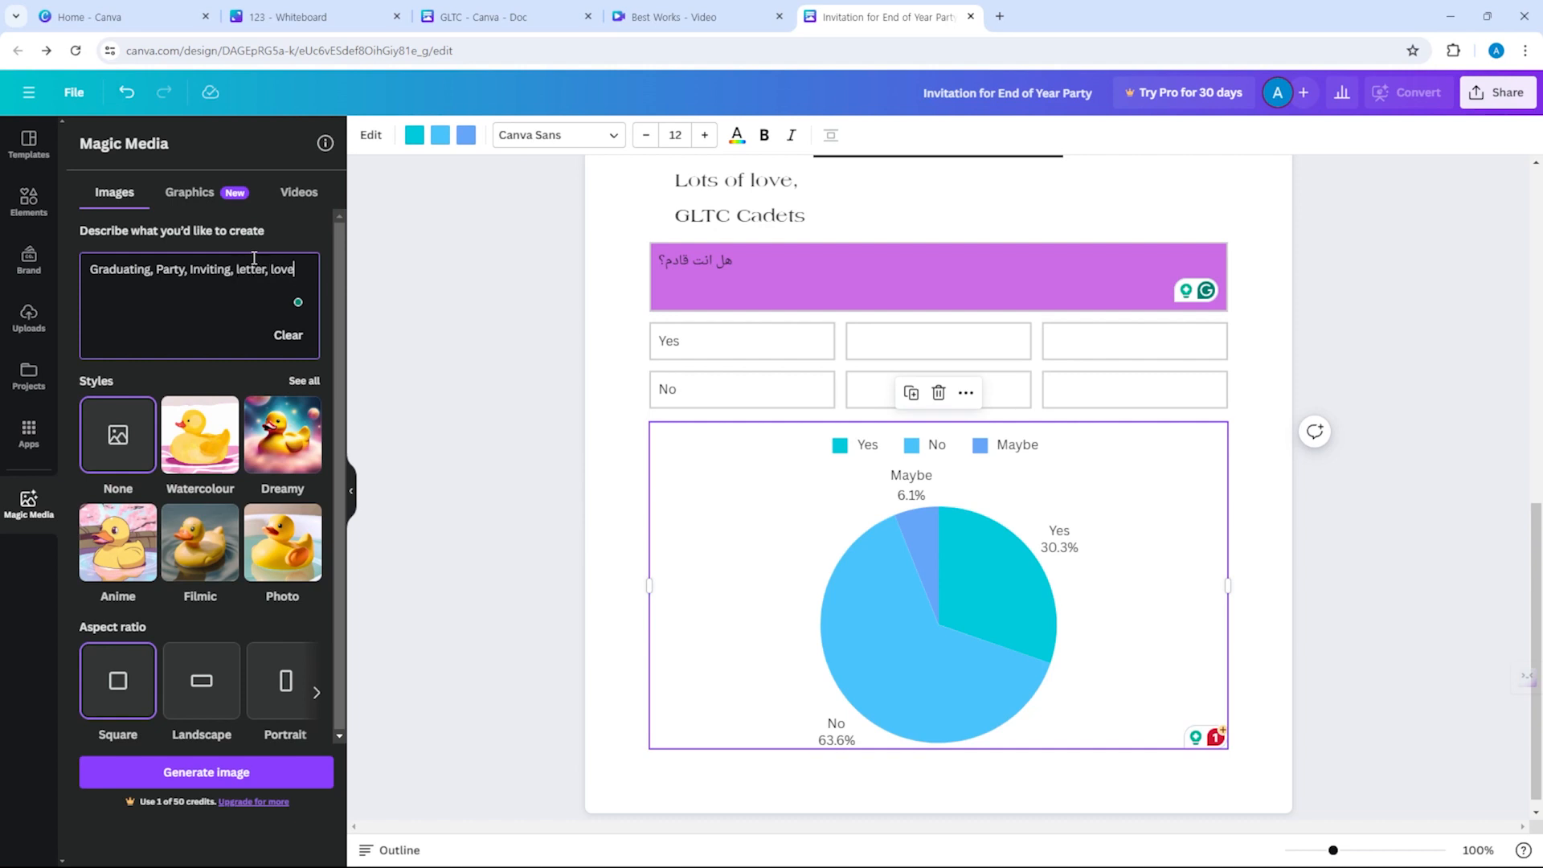
text(y)
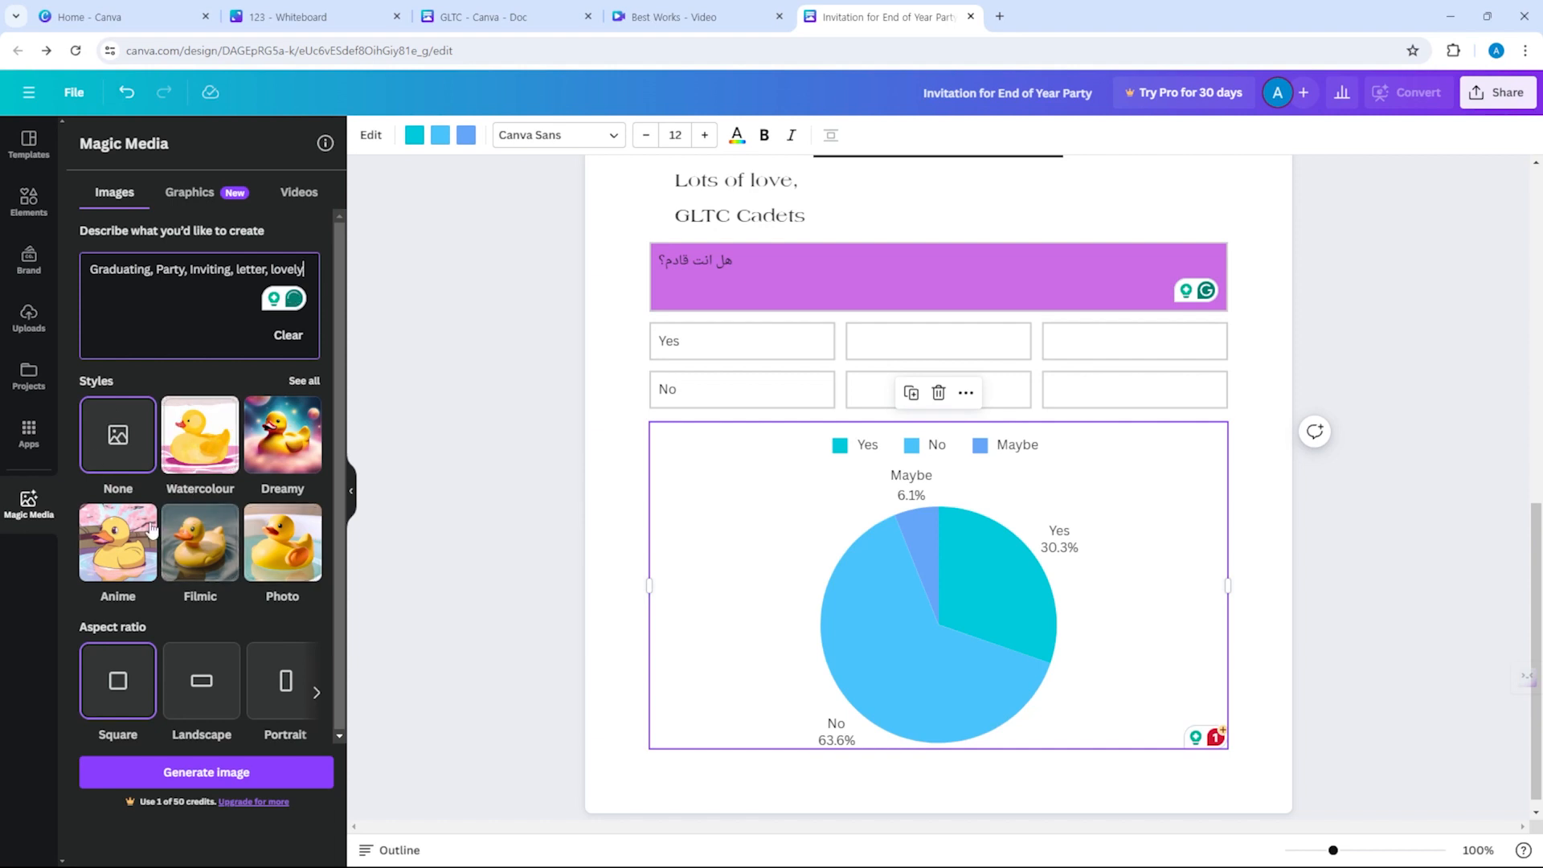
Compare the image styles, settle on Anime with the Square aspect ratio, and generate the images.
click(118, 543)
click(223, 567)
click(293, 563)
click(293, 456)
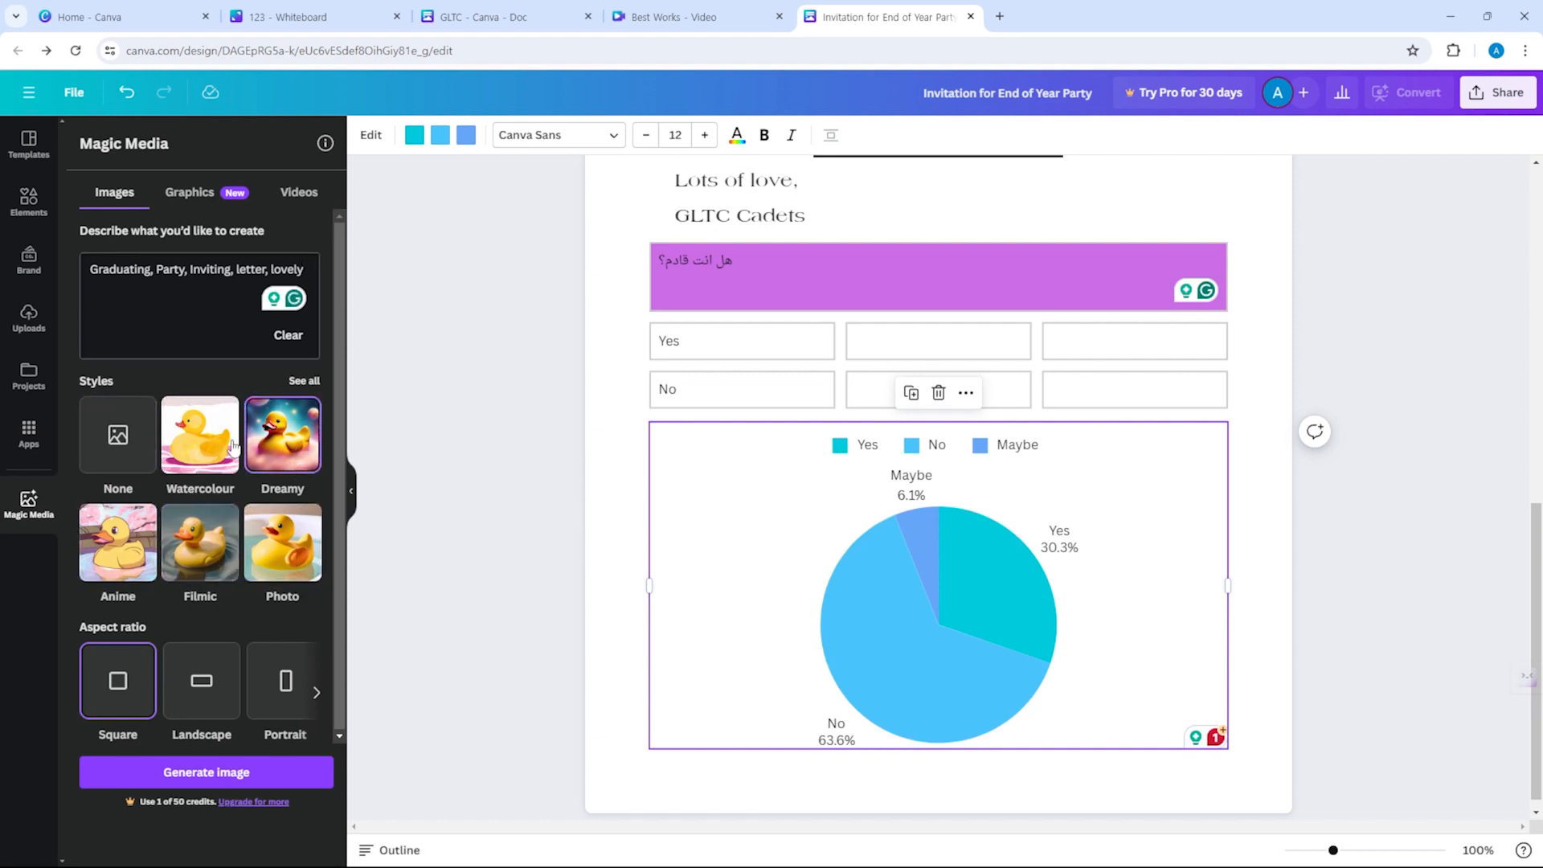
click(226, 447)
click(209, 538)
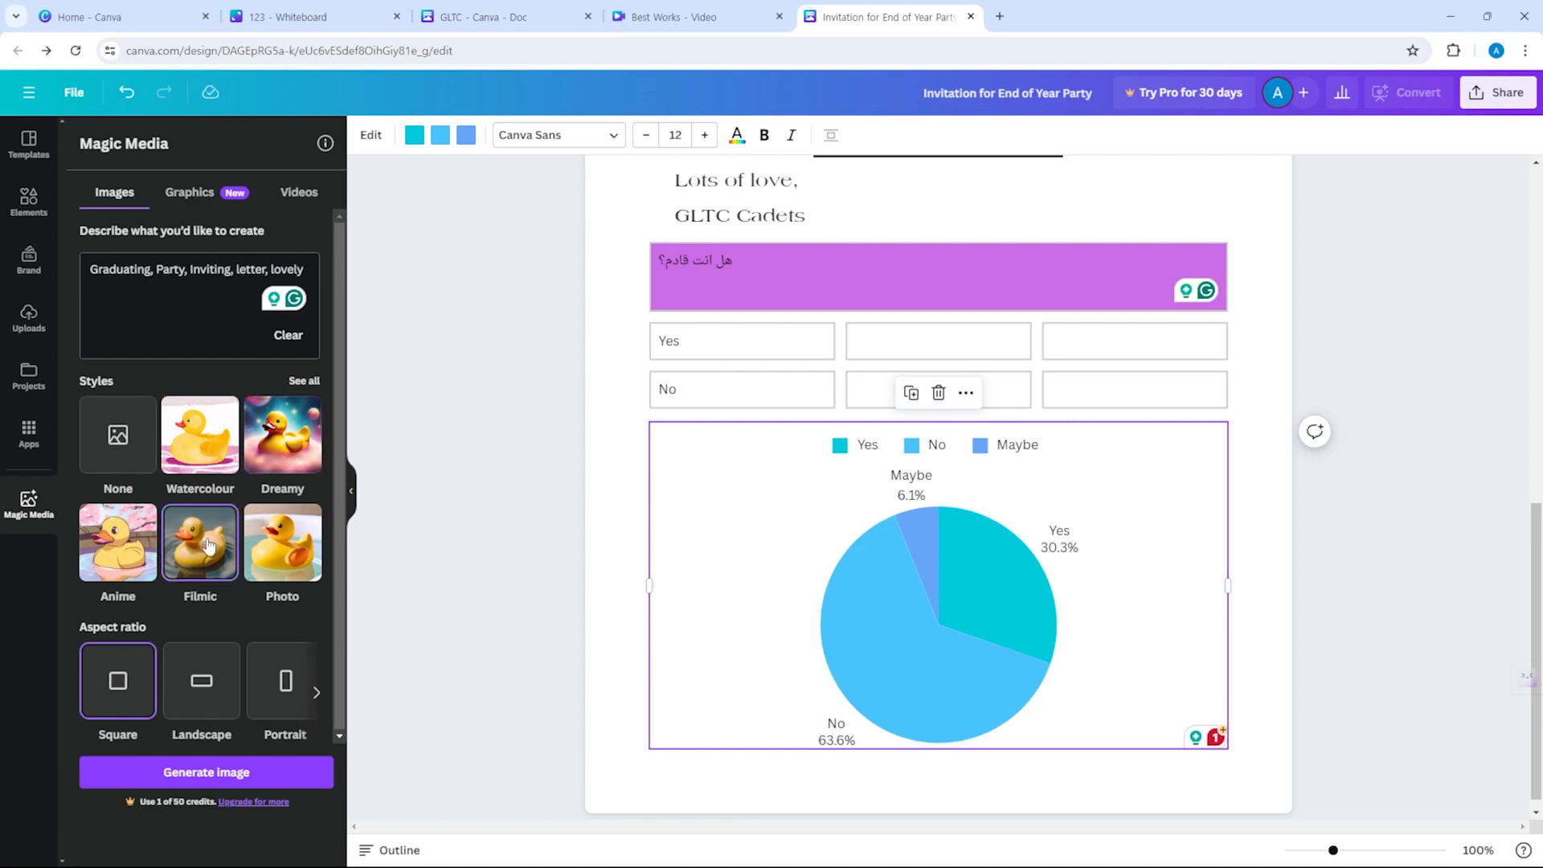
click(125, 559)
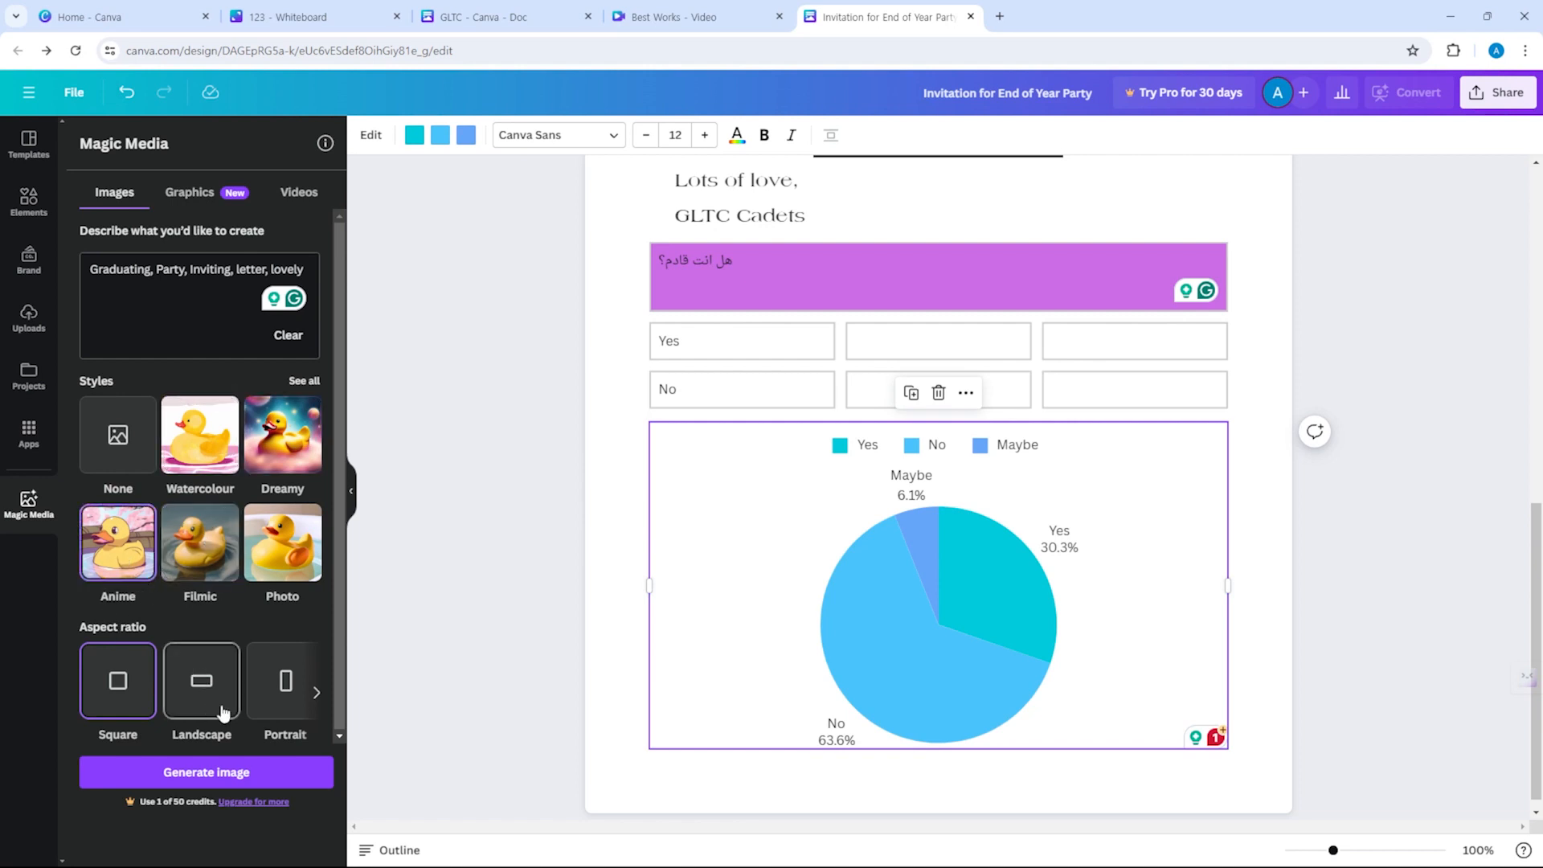
click(314, 694)
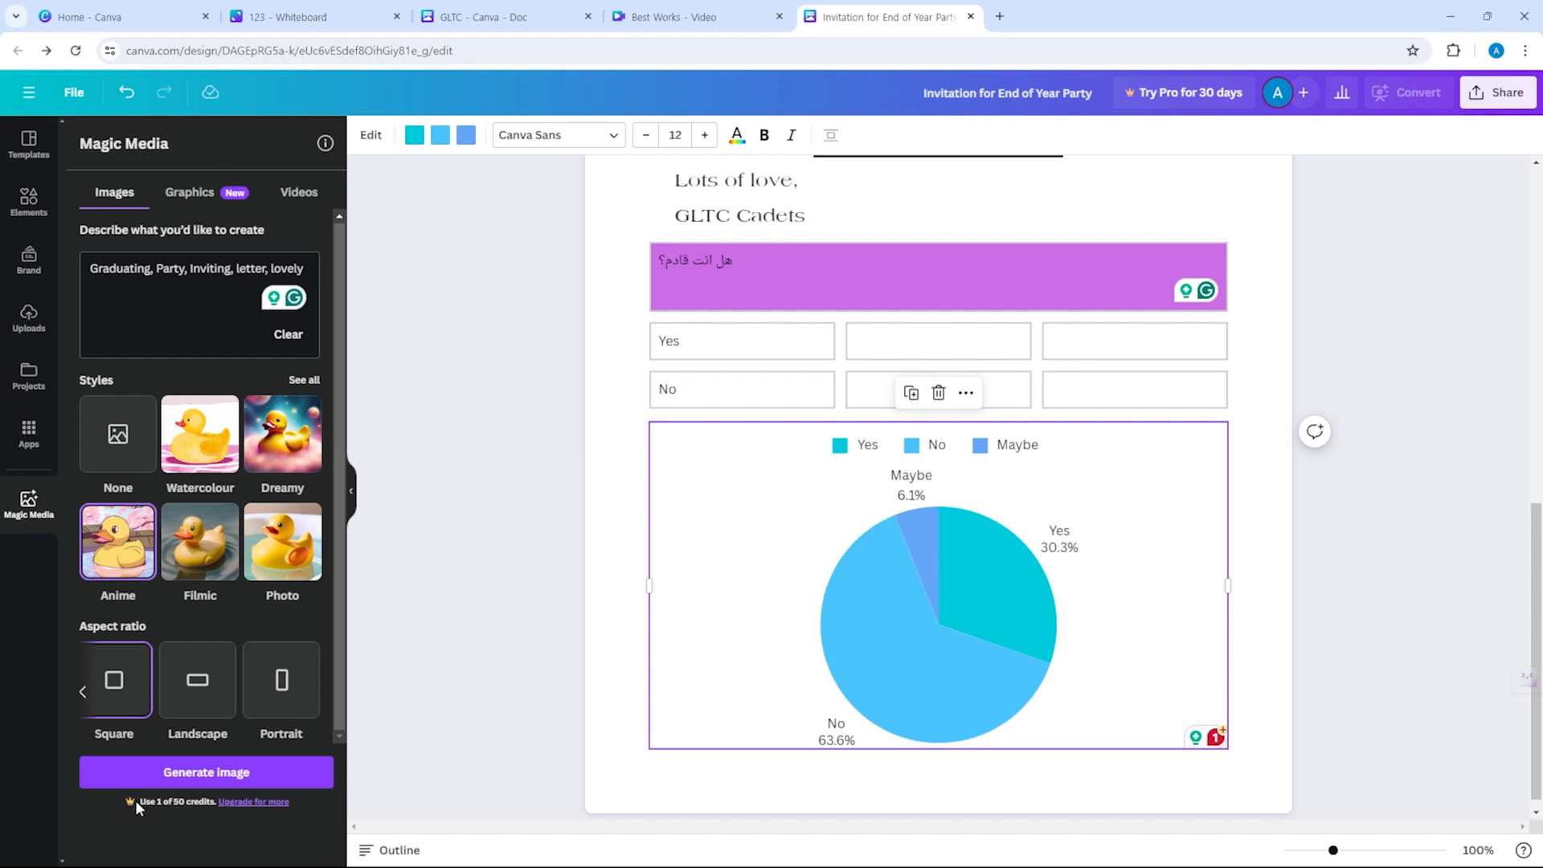
click(155, 773)
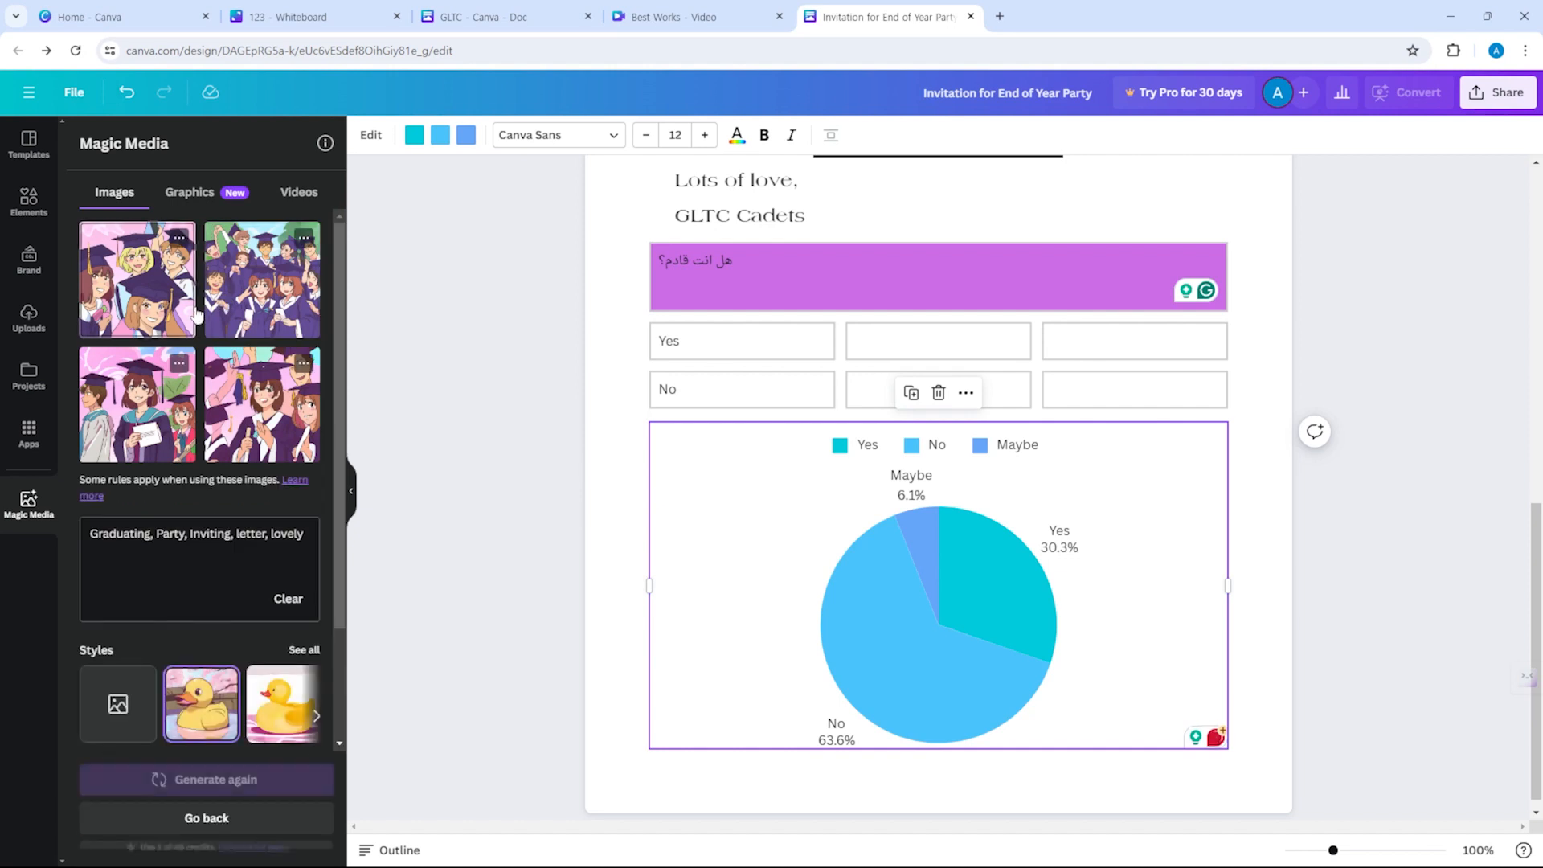
Insert the generated picture of the large graduate group in purple gowns below the pie chart and open its photo editing options.
drag(225, 293, 923, 740)
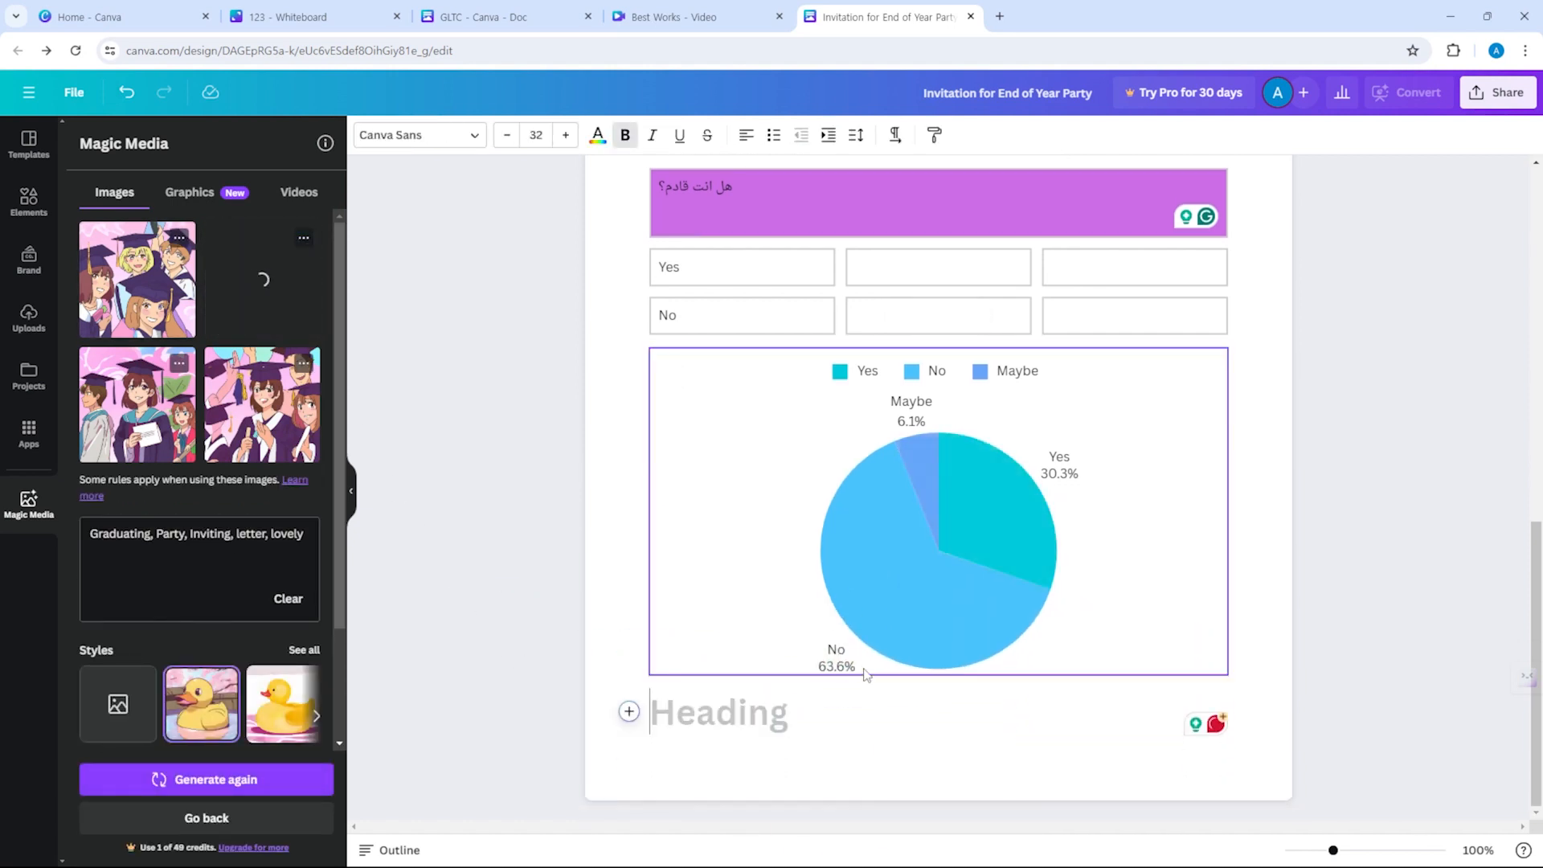
click(277, 311)
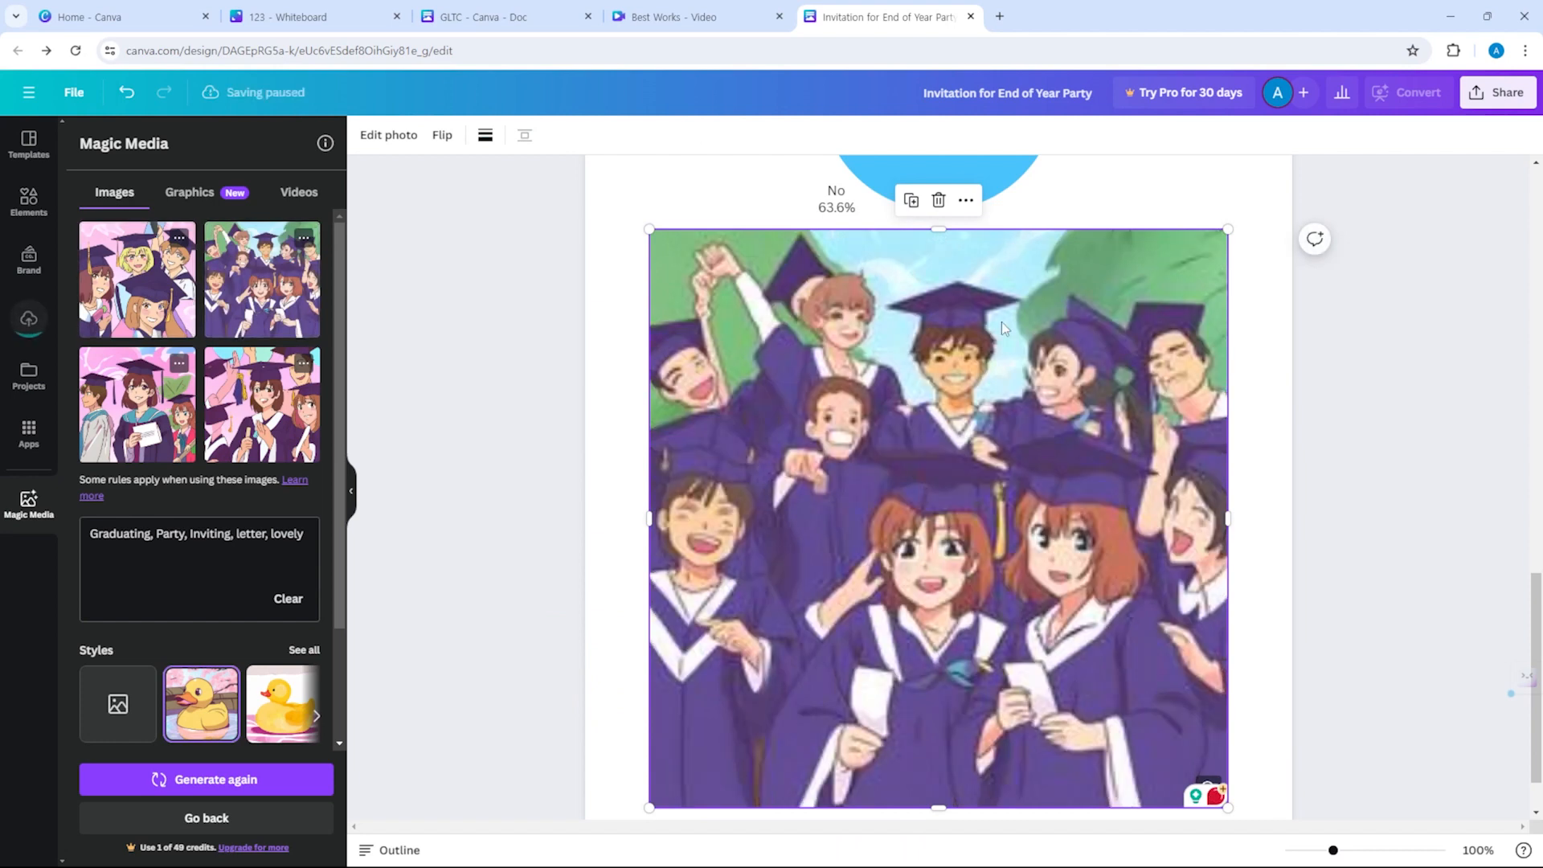
click(966, 200)
click(389, 137)
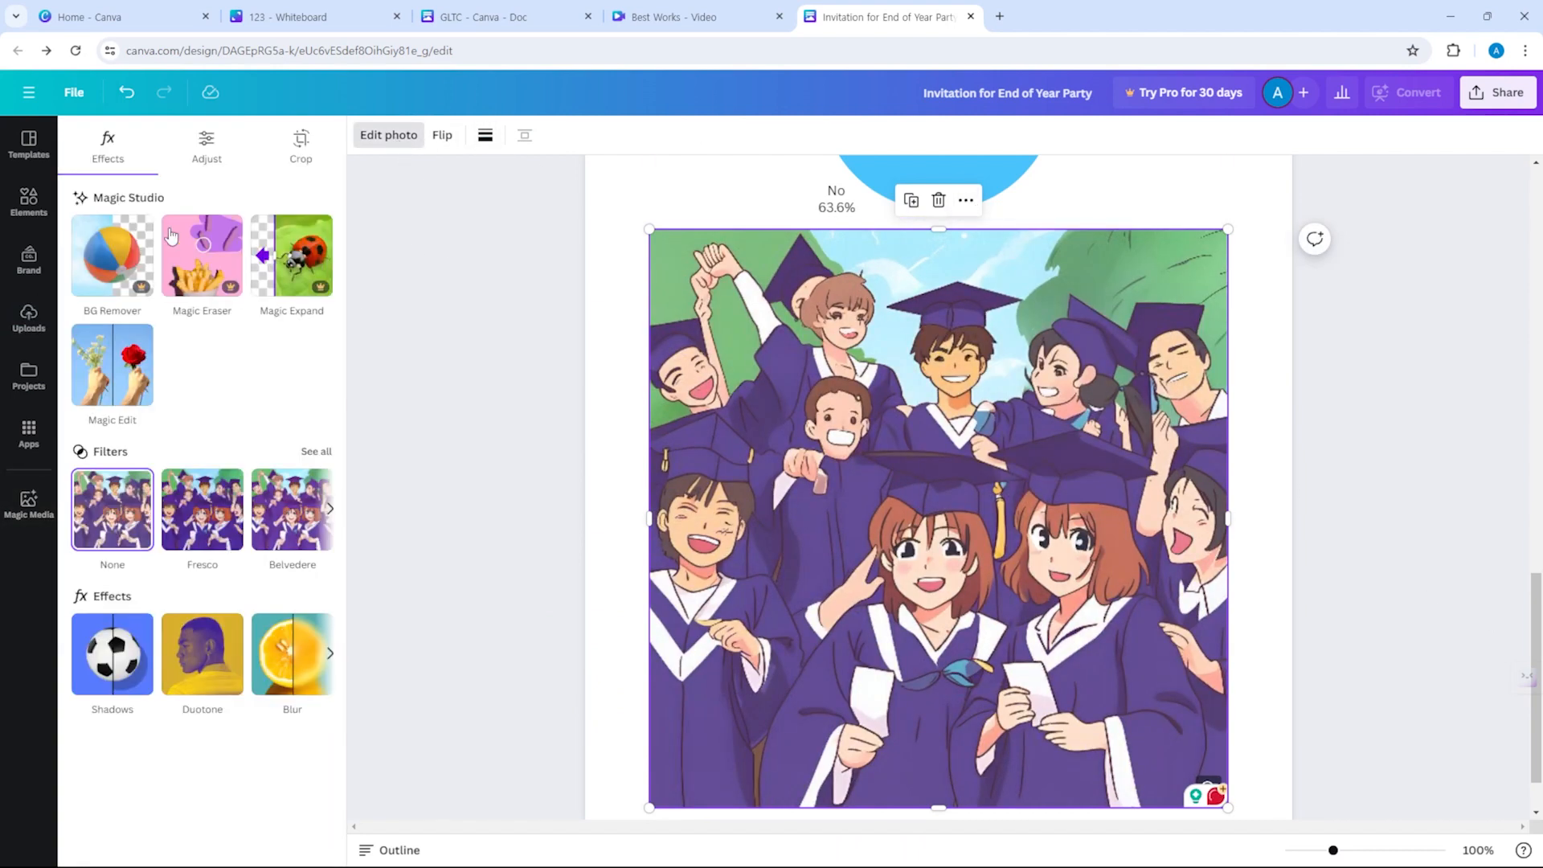
Try a curved arrow graphic above the graduates picture, look at its alternative text options, and delete it.
click(32, 261)
click(29, 201)
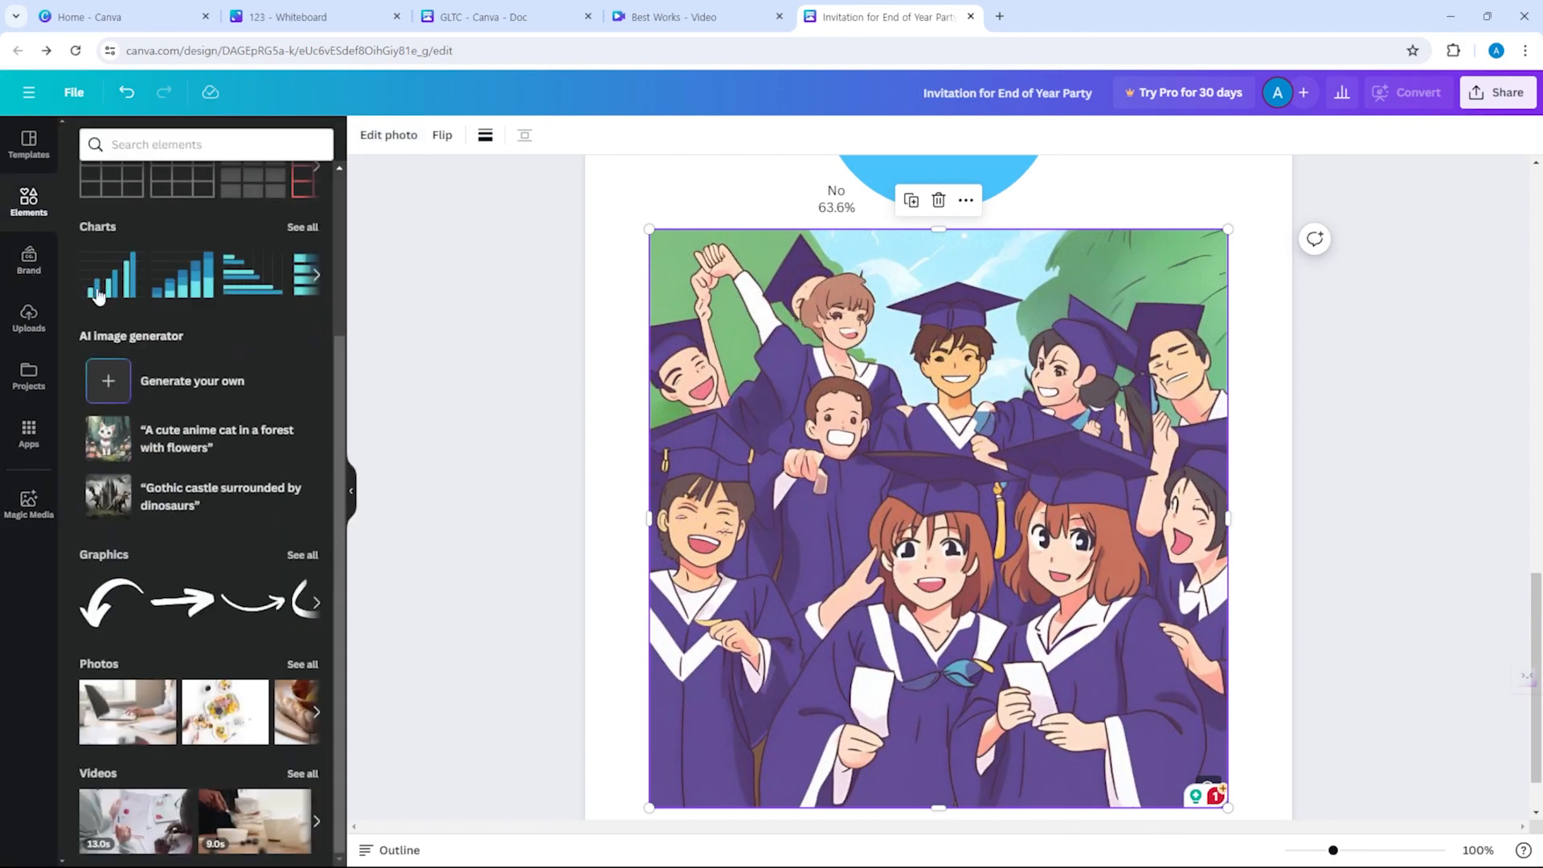
drag(113, 614, 1058, 444)
scroll(996, 635, down, 5)
scroll(1037, 337, up, 3)
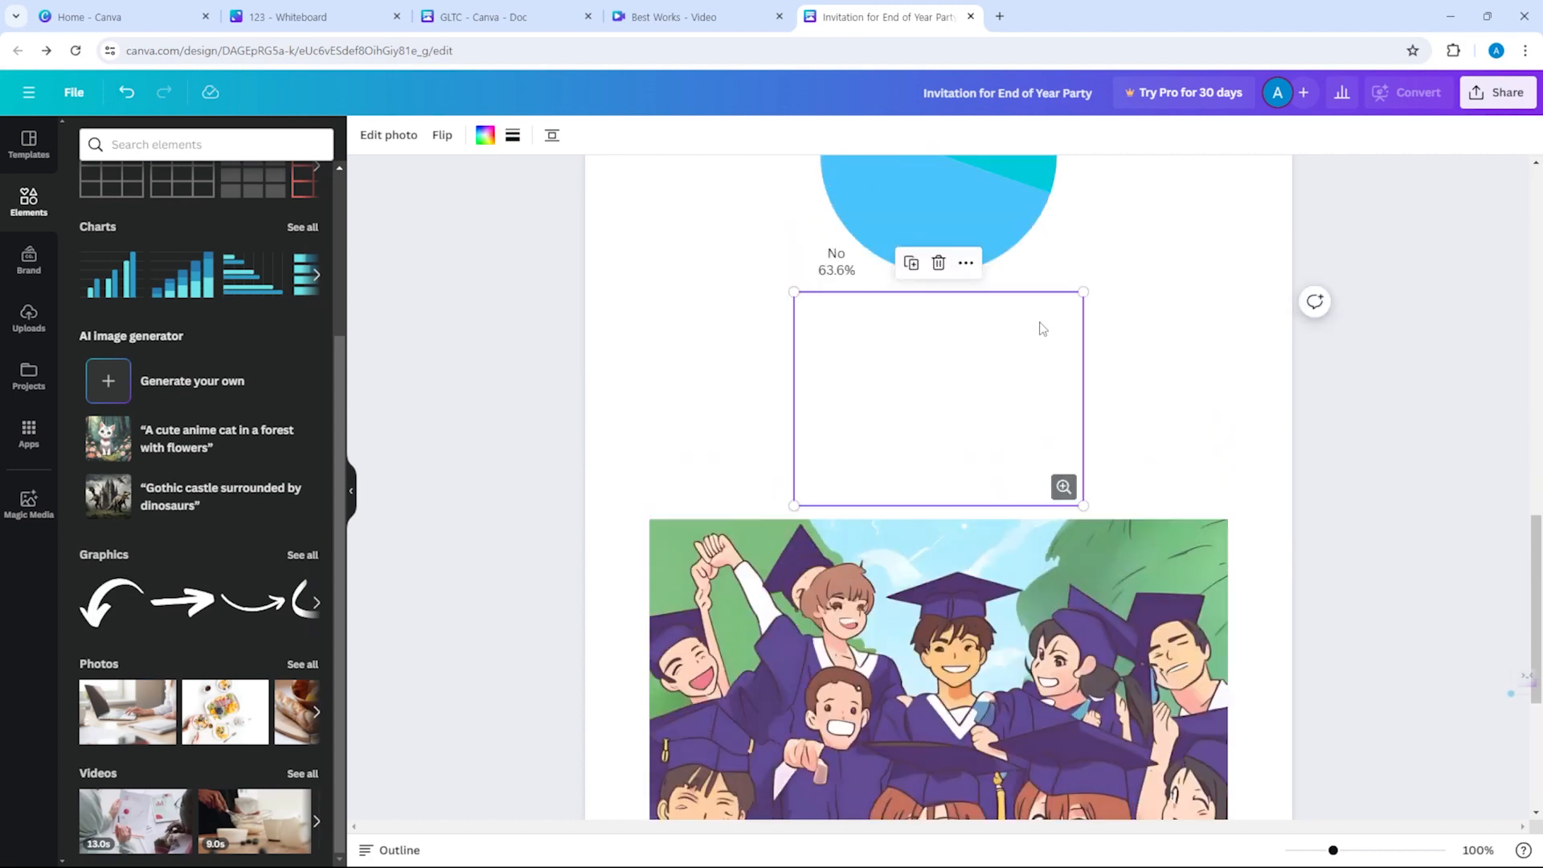
click(964, 404)
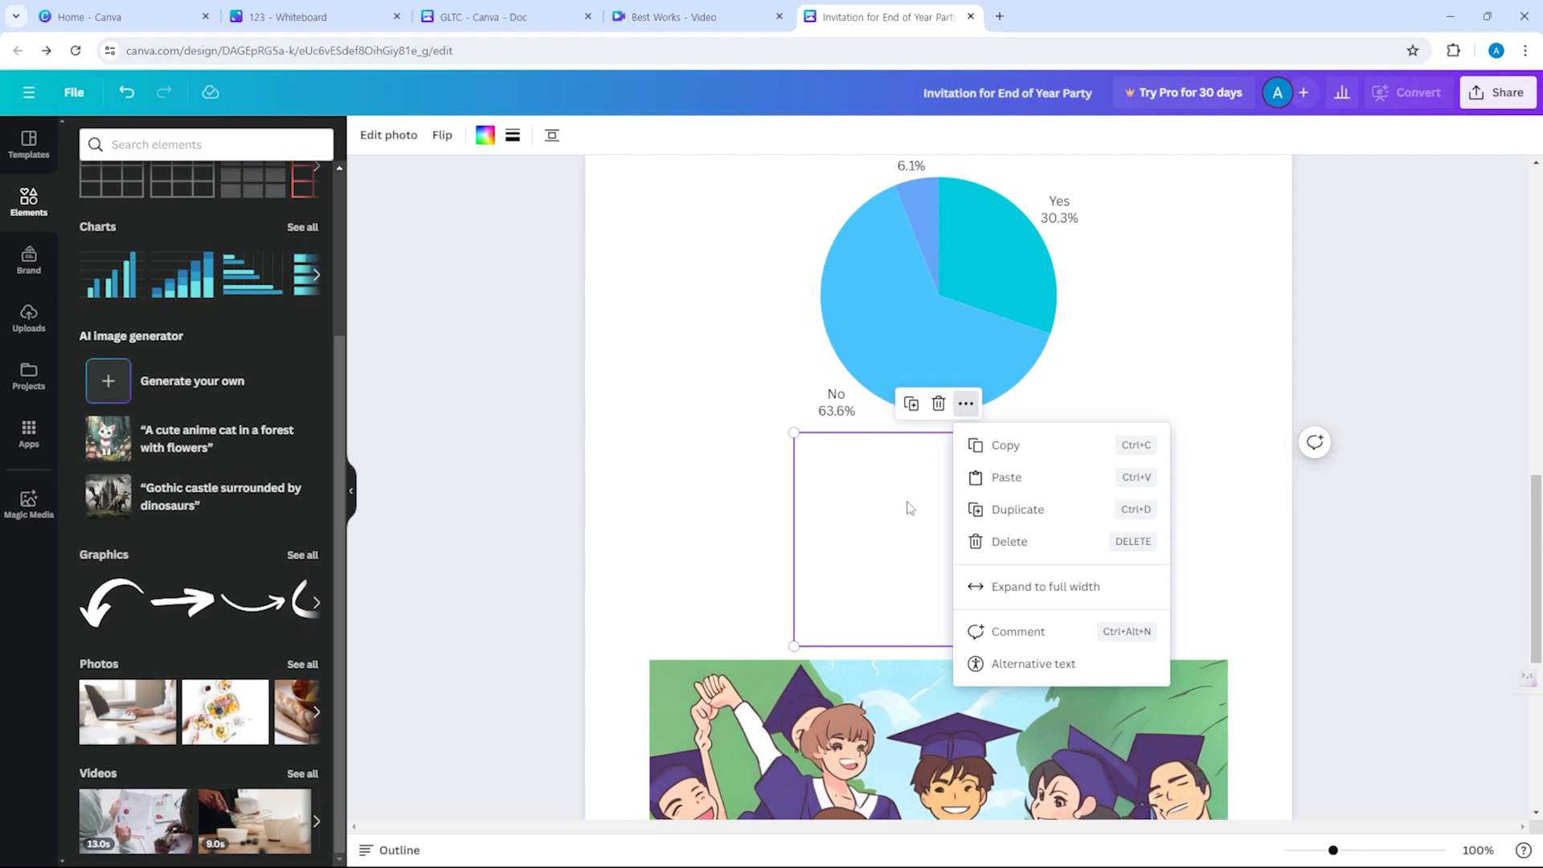
click(1048, 663)
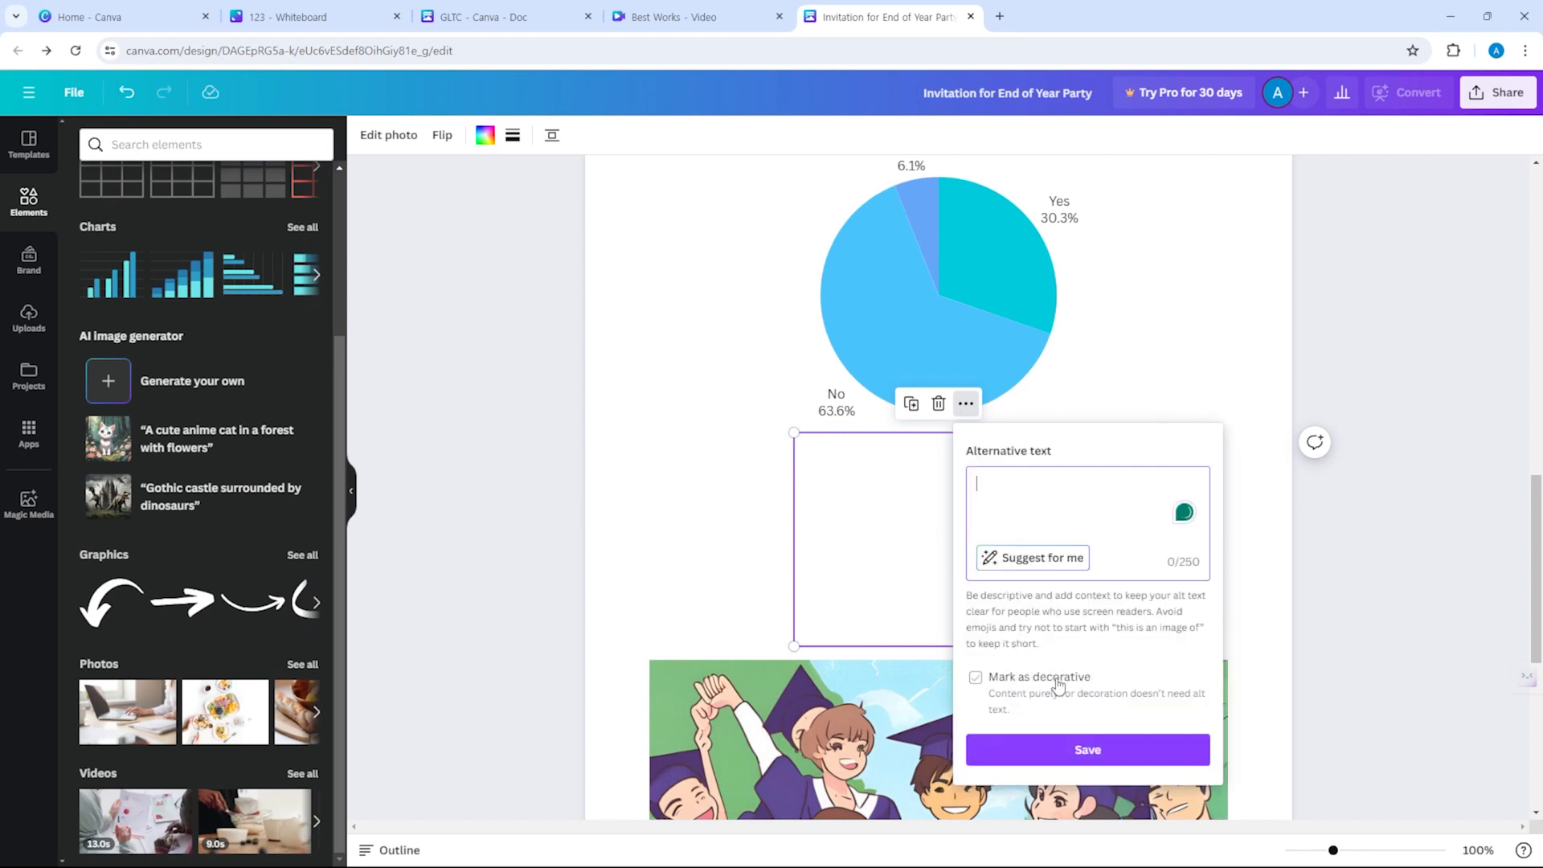
click(802, 506)
click(937, 403)
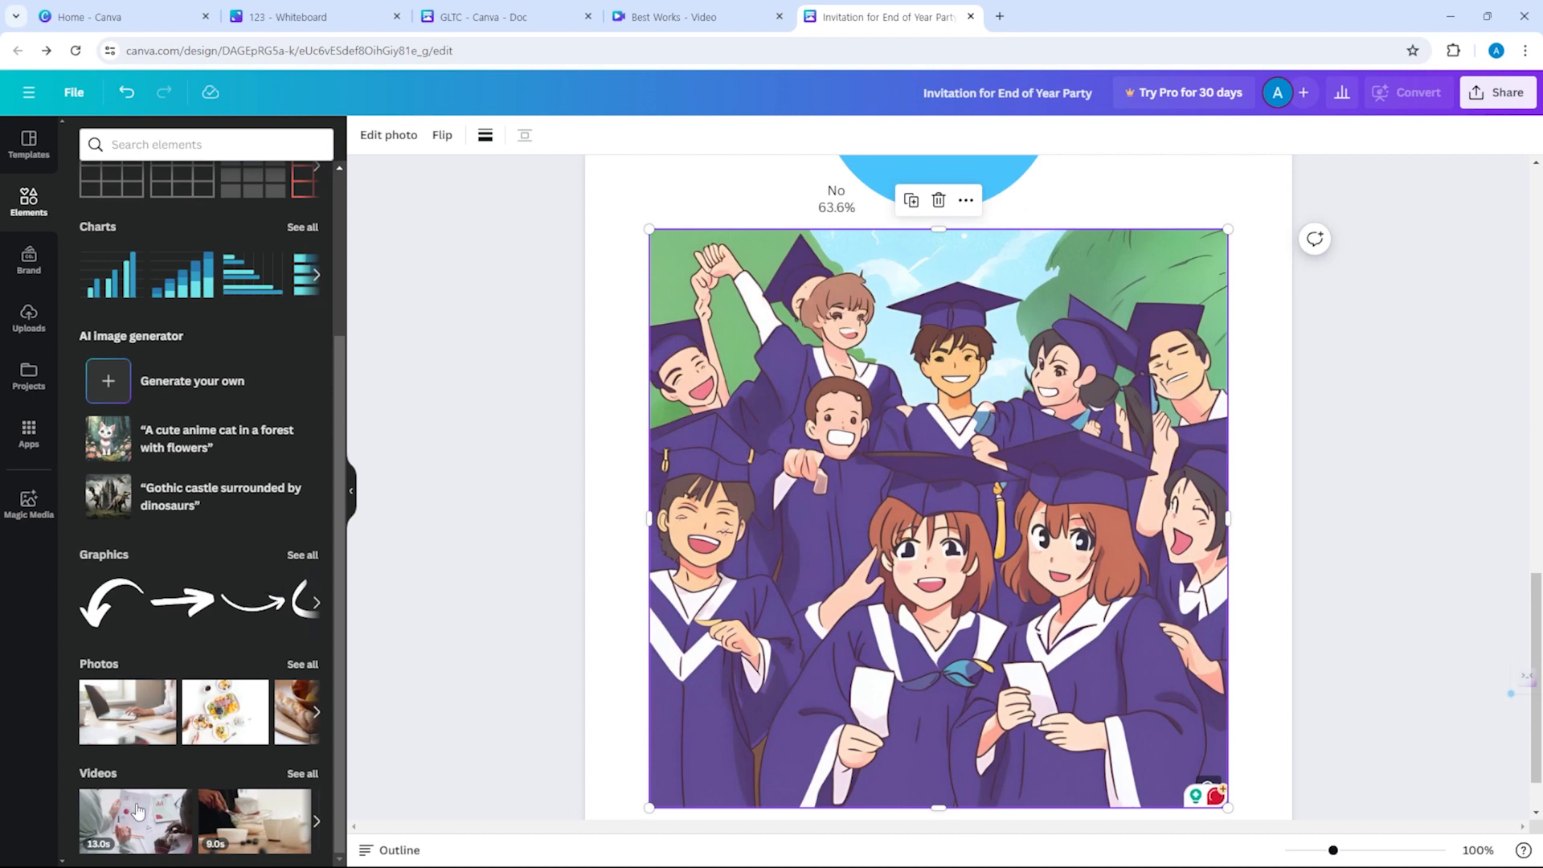
Search the video library for "graduation" and insert the 15-second clip of the graduate on the running track below the graduates picture.
click(302, 773)
click(224, 167)
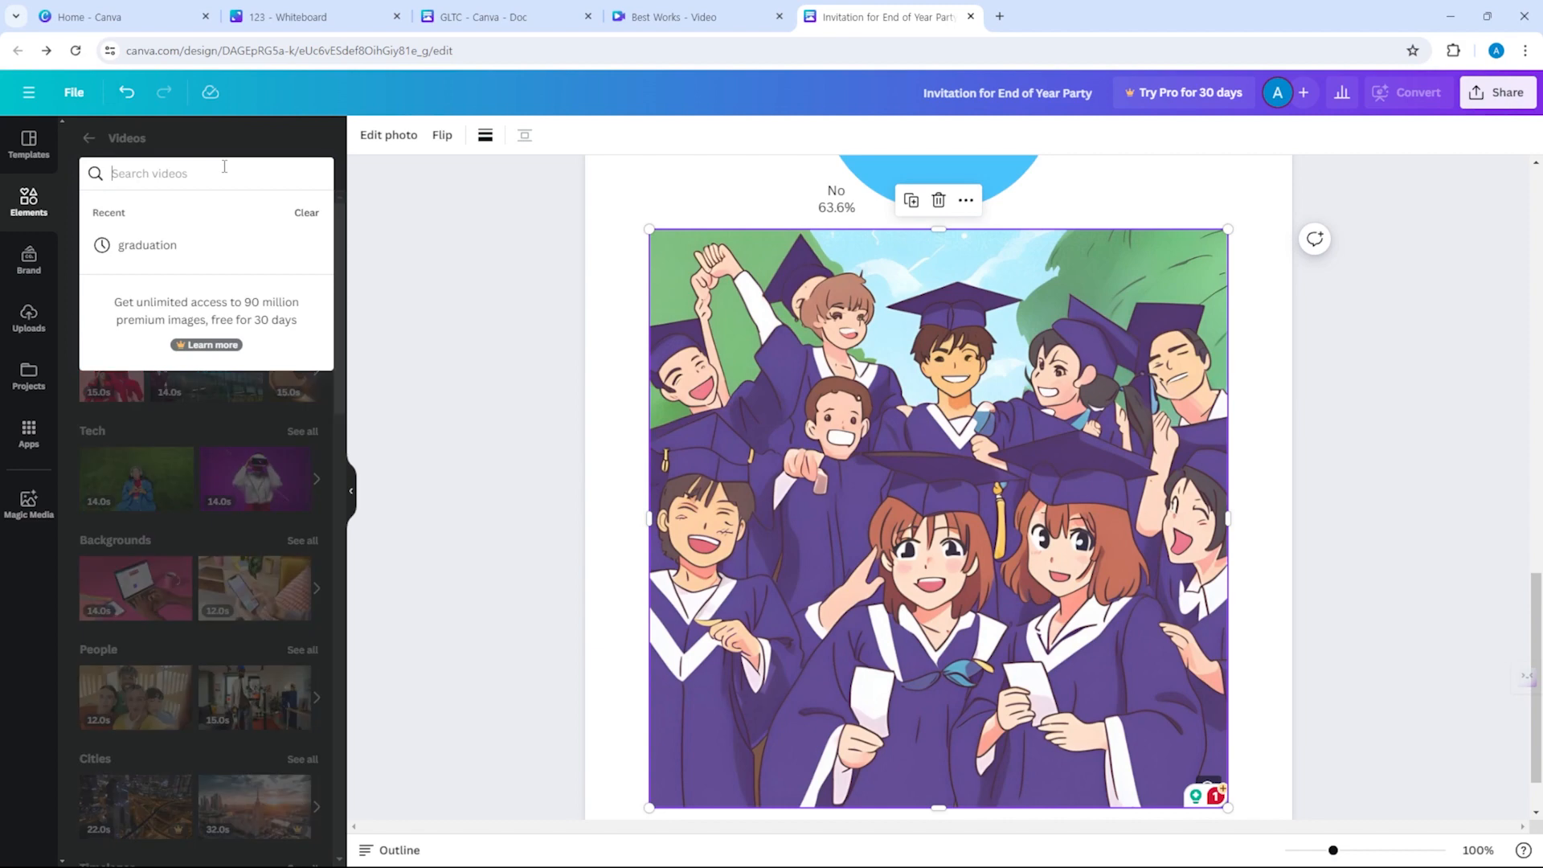
click(196, 243)
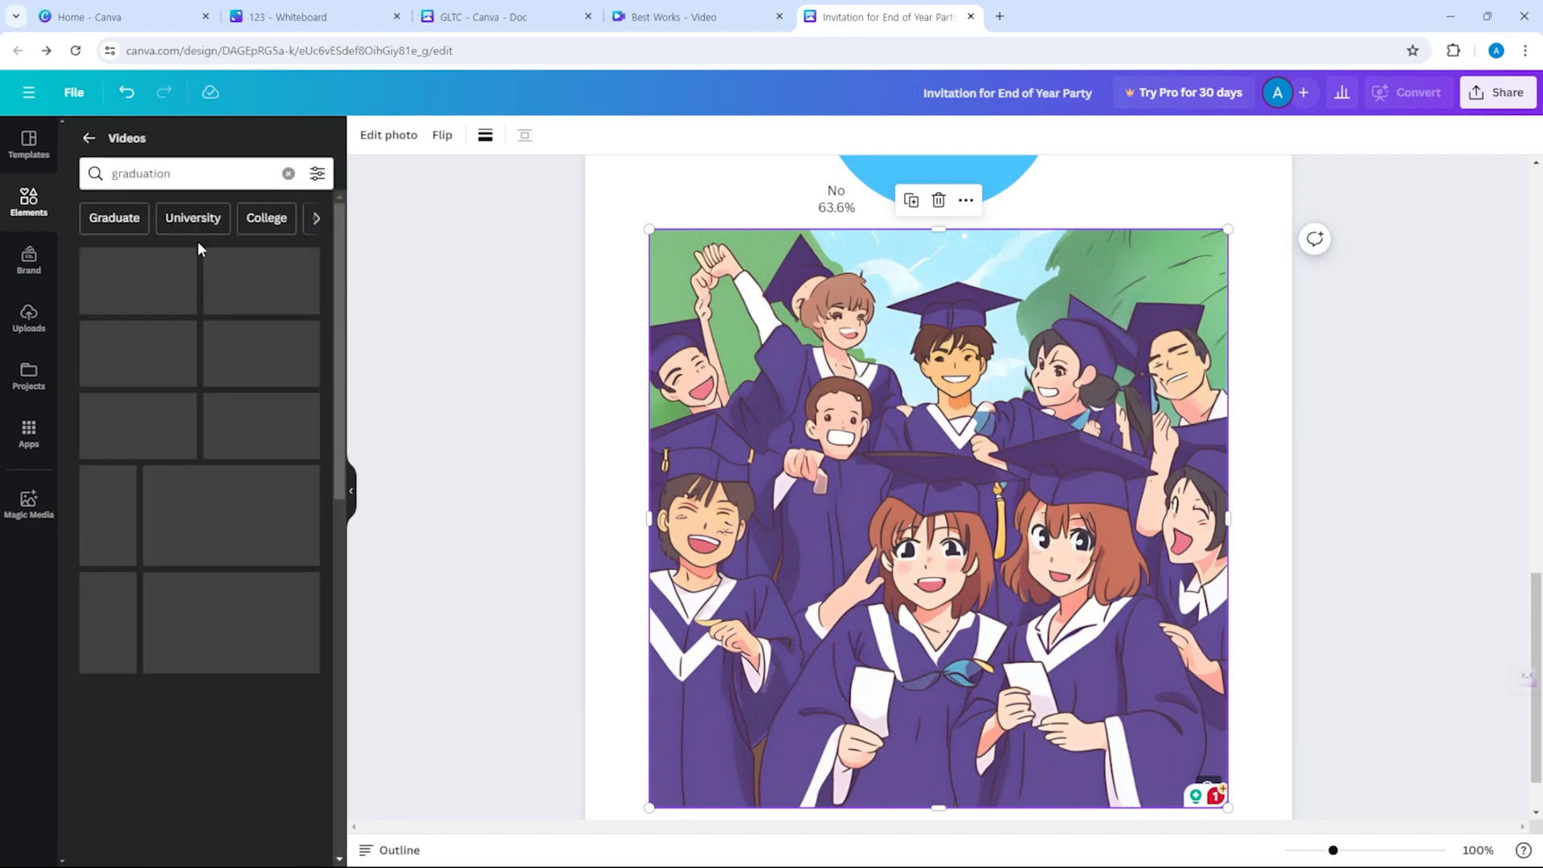
drag(150, 299, 929, 775)
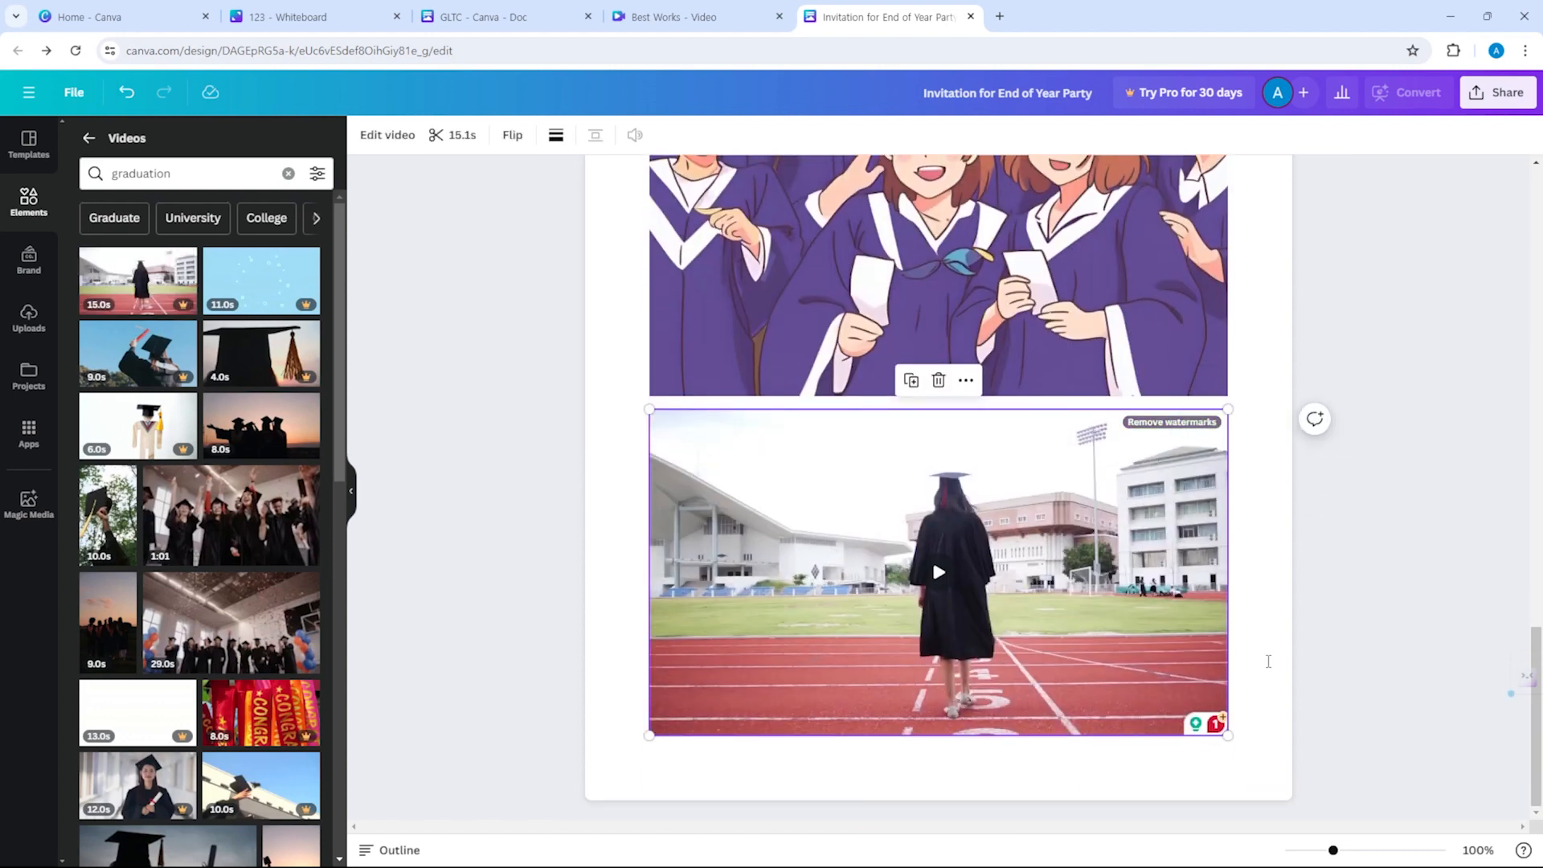
View the watermark removal details for the premium graduation video and close them.
click(1181, 423)
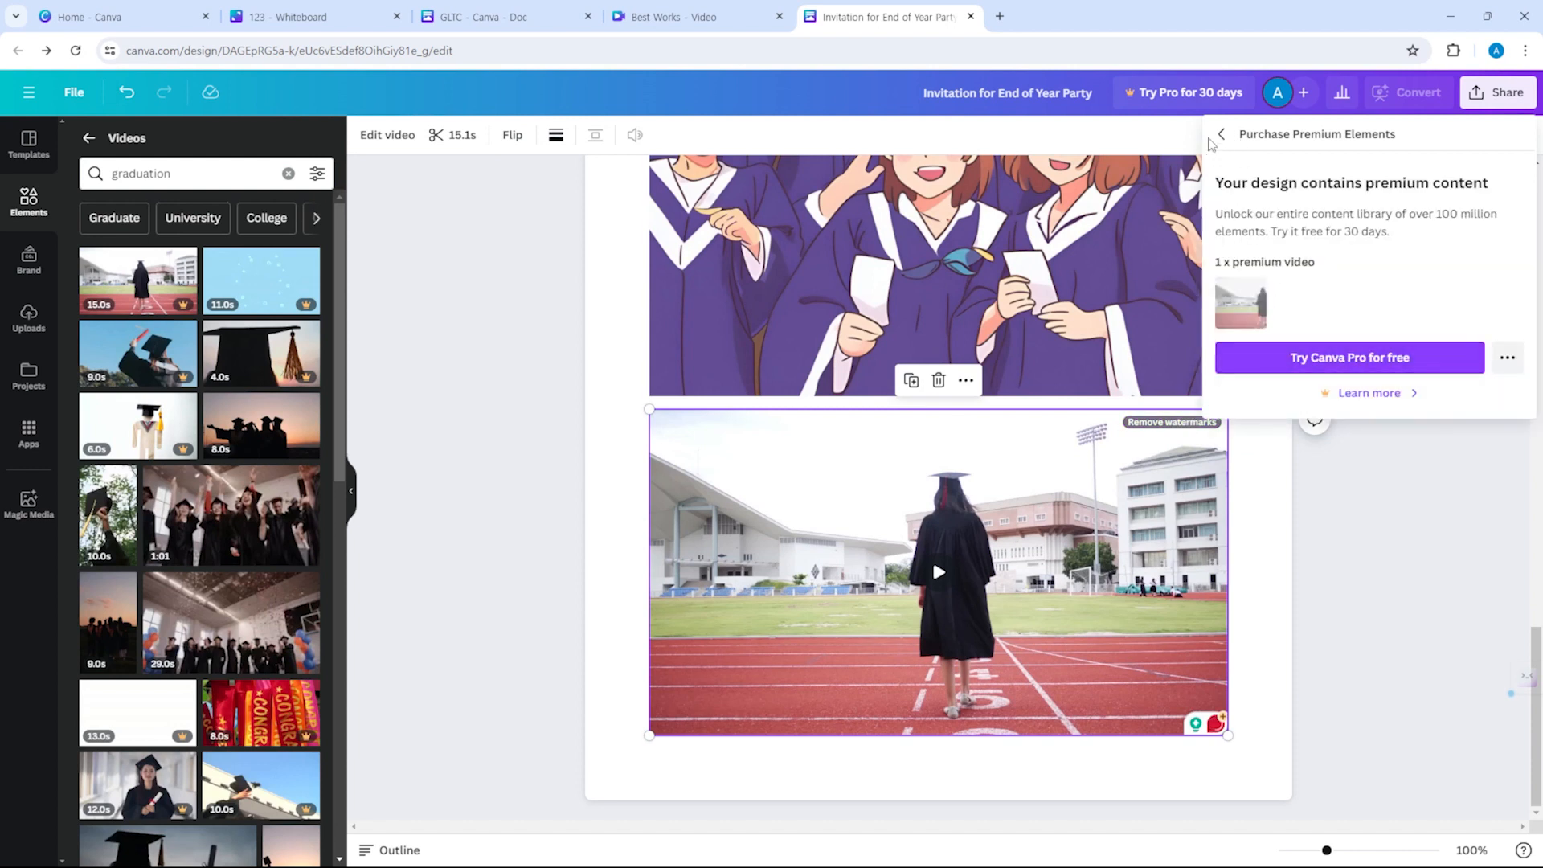
click(1220, 135)
click(1192, 185)
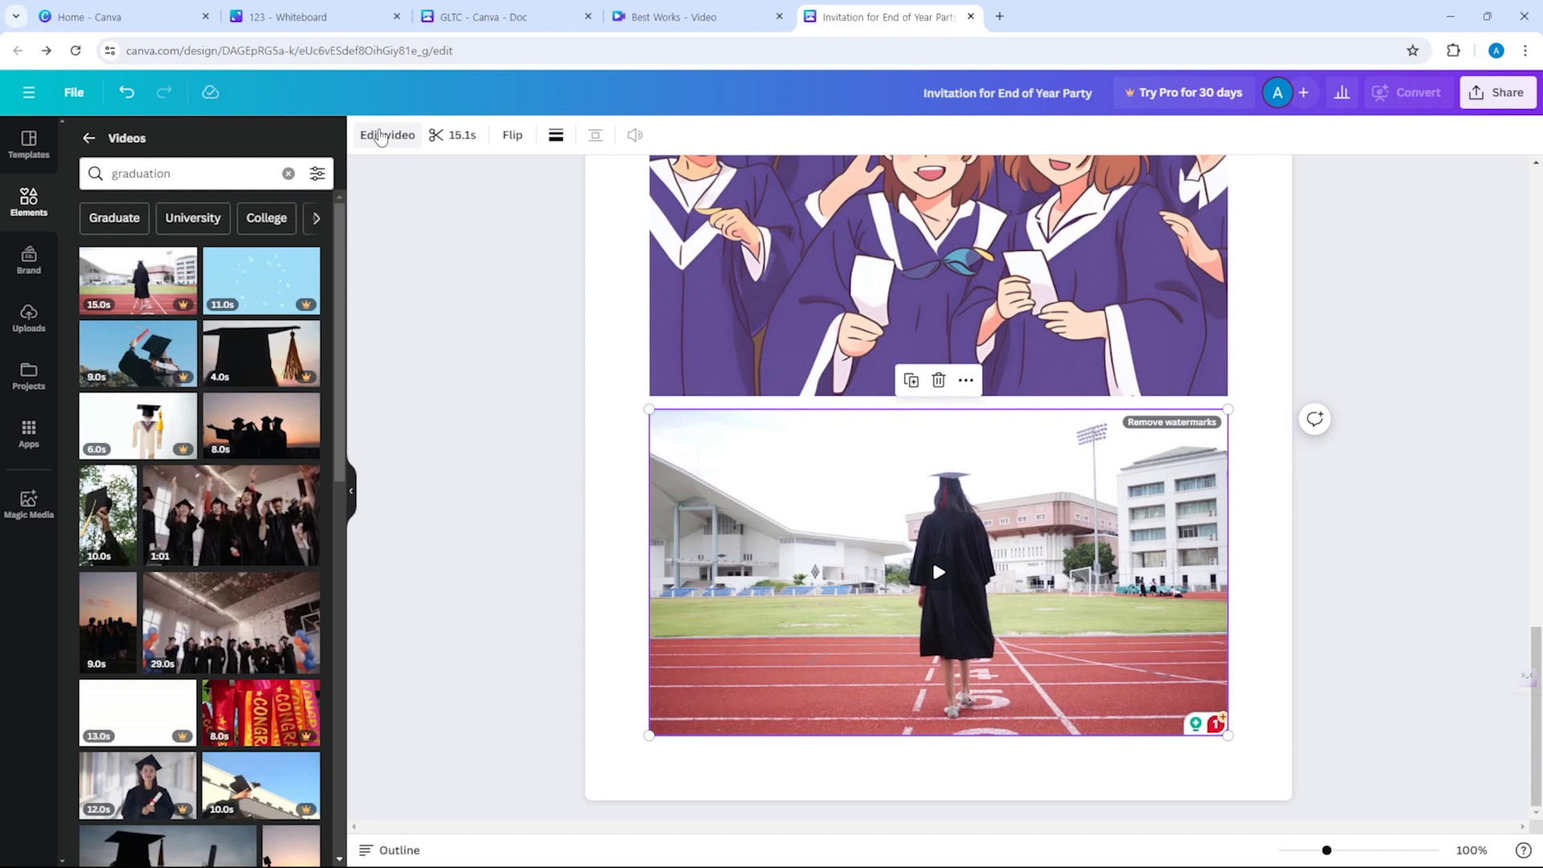
Try the Epic filter on the graduation video and apply the Festive filter instead.
click(381, 136)
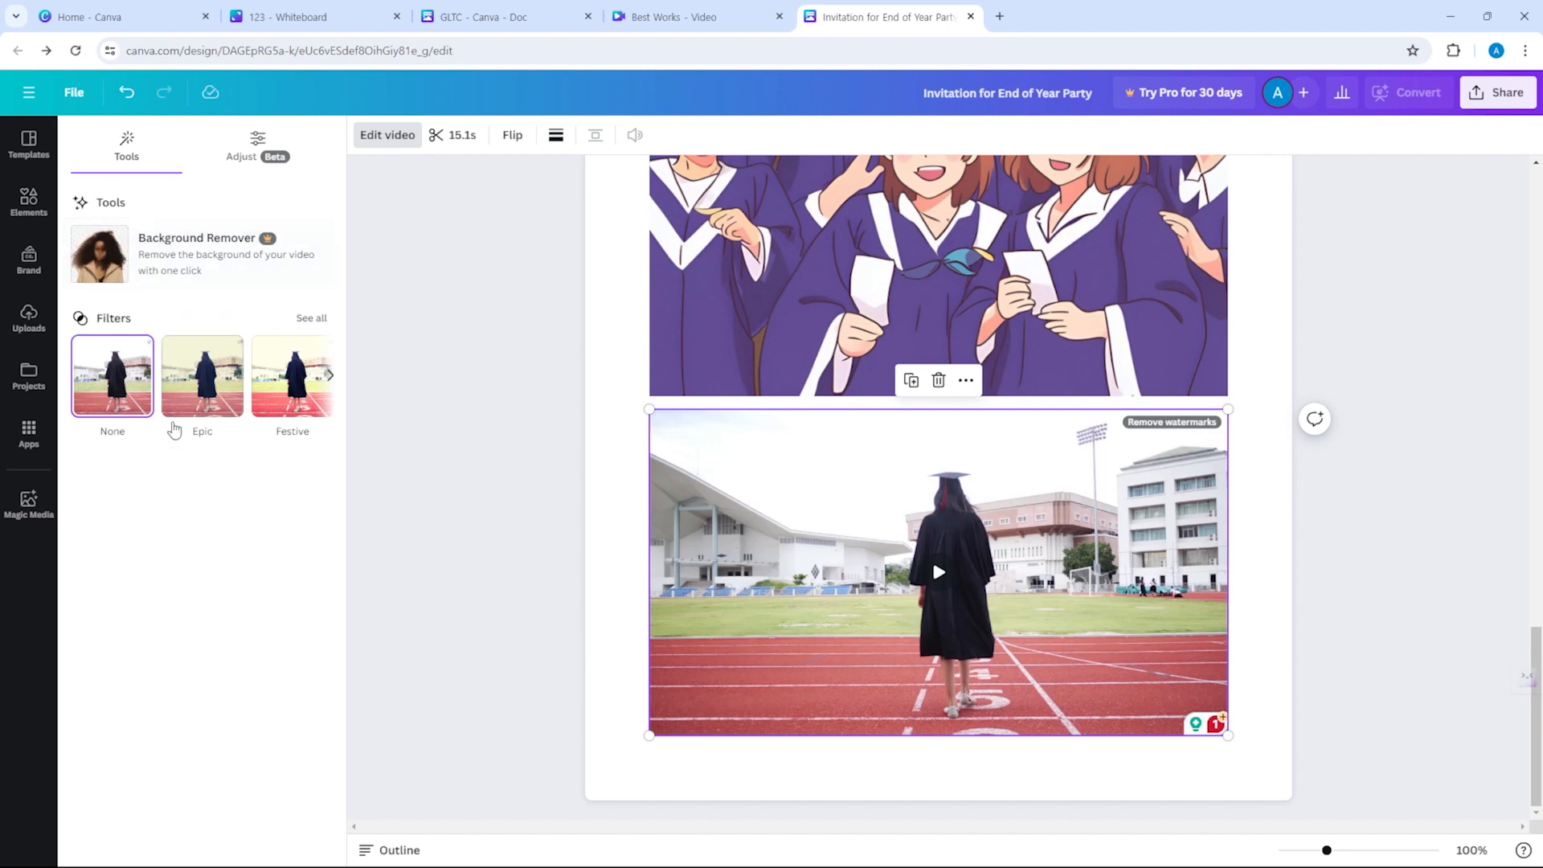
click(204, 377)
click(299, 389)
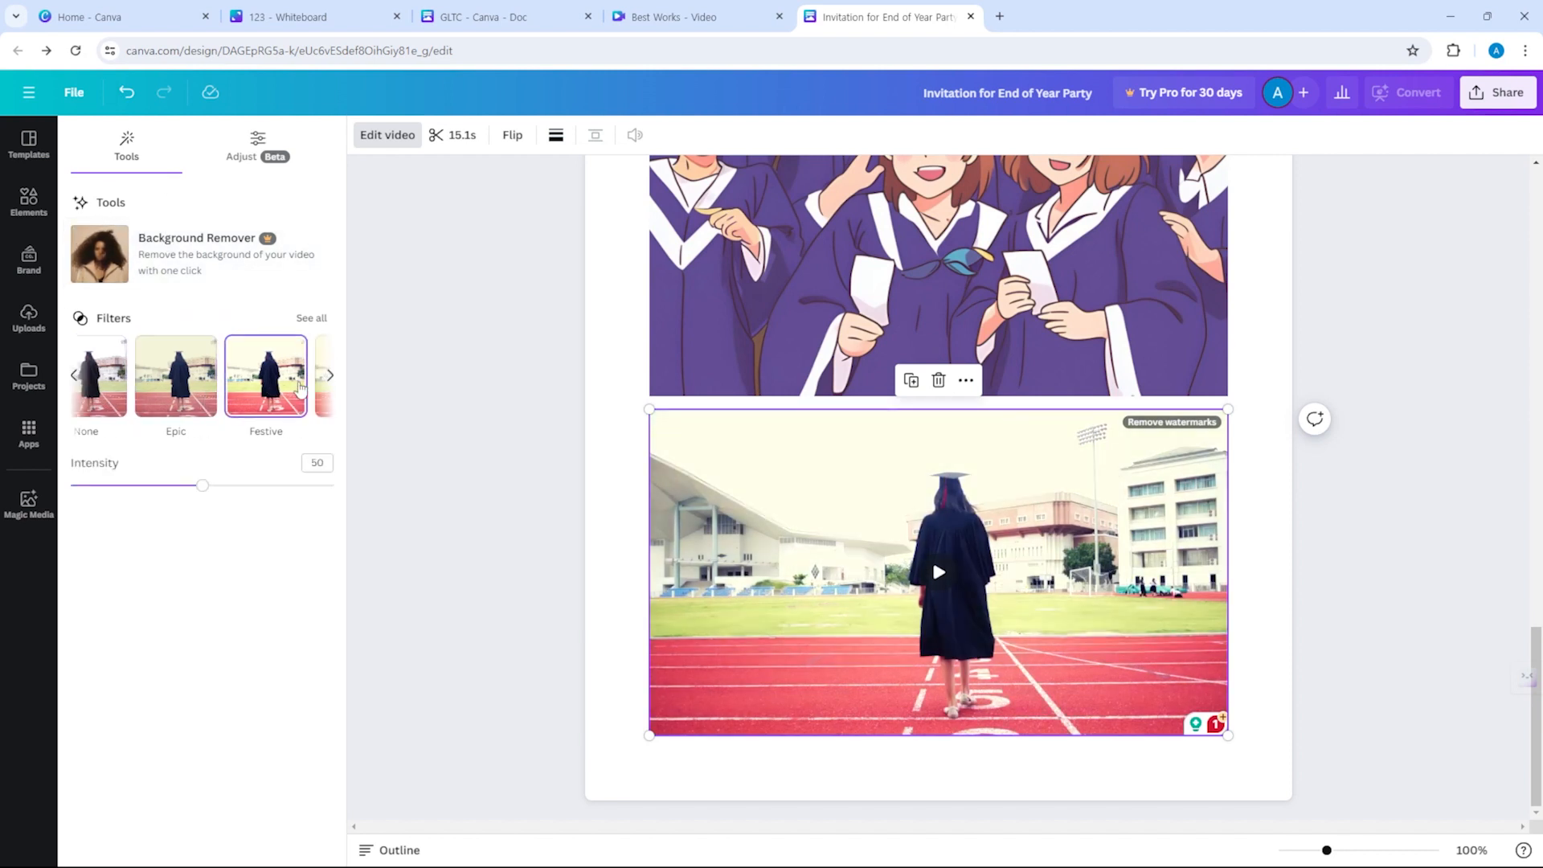
Try the Solar filter on the graduation video and apply The blues filter at intensity 21 instead.
click(311, 319)
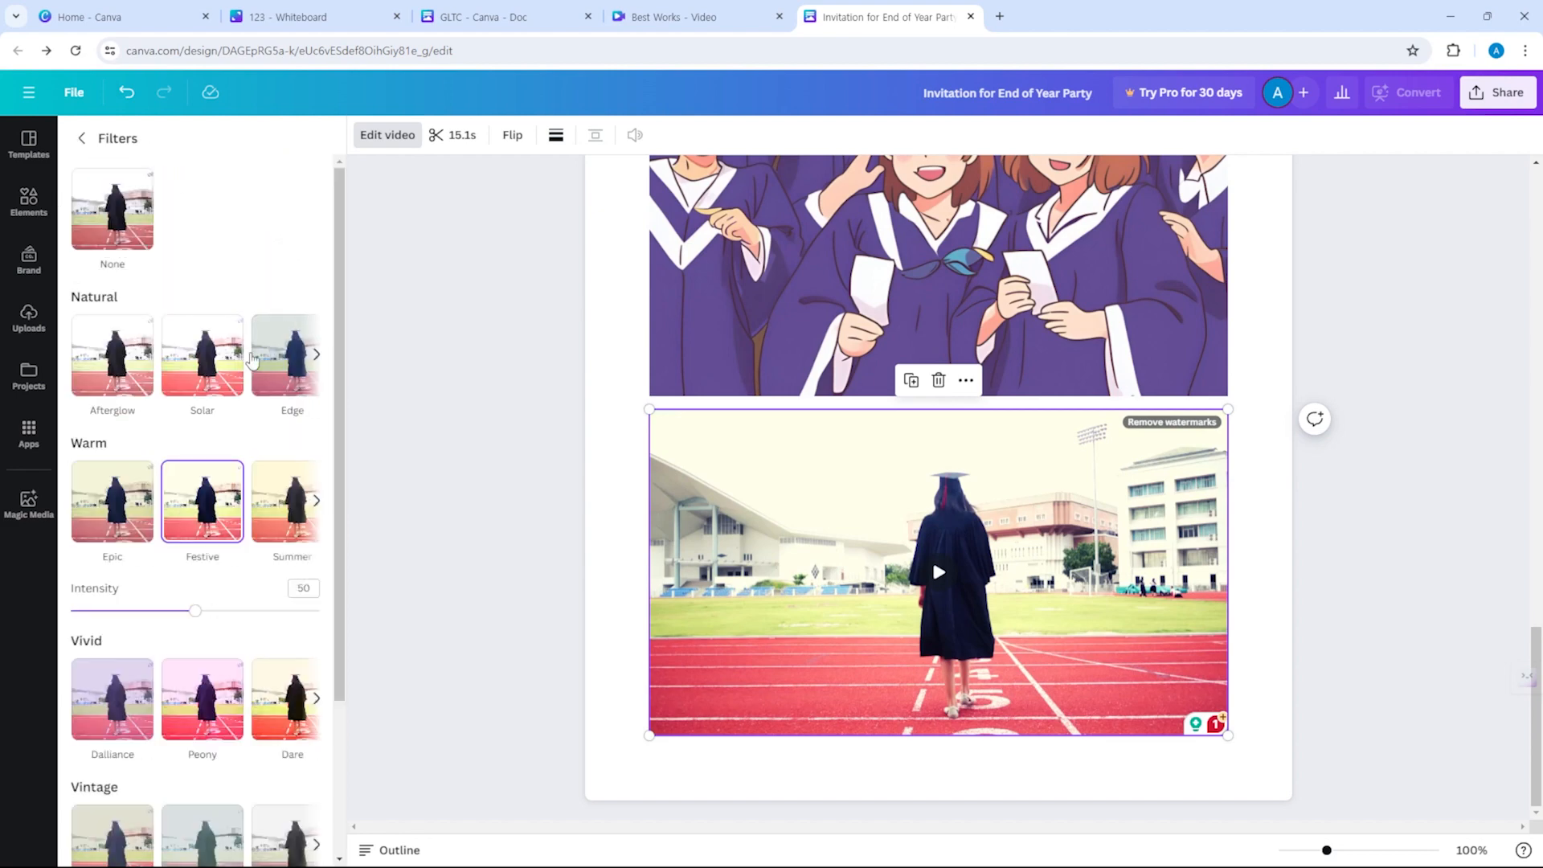
scroll(241, 545, down, 4)
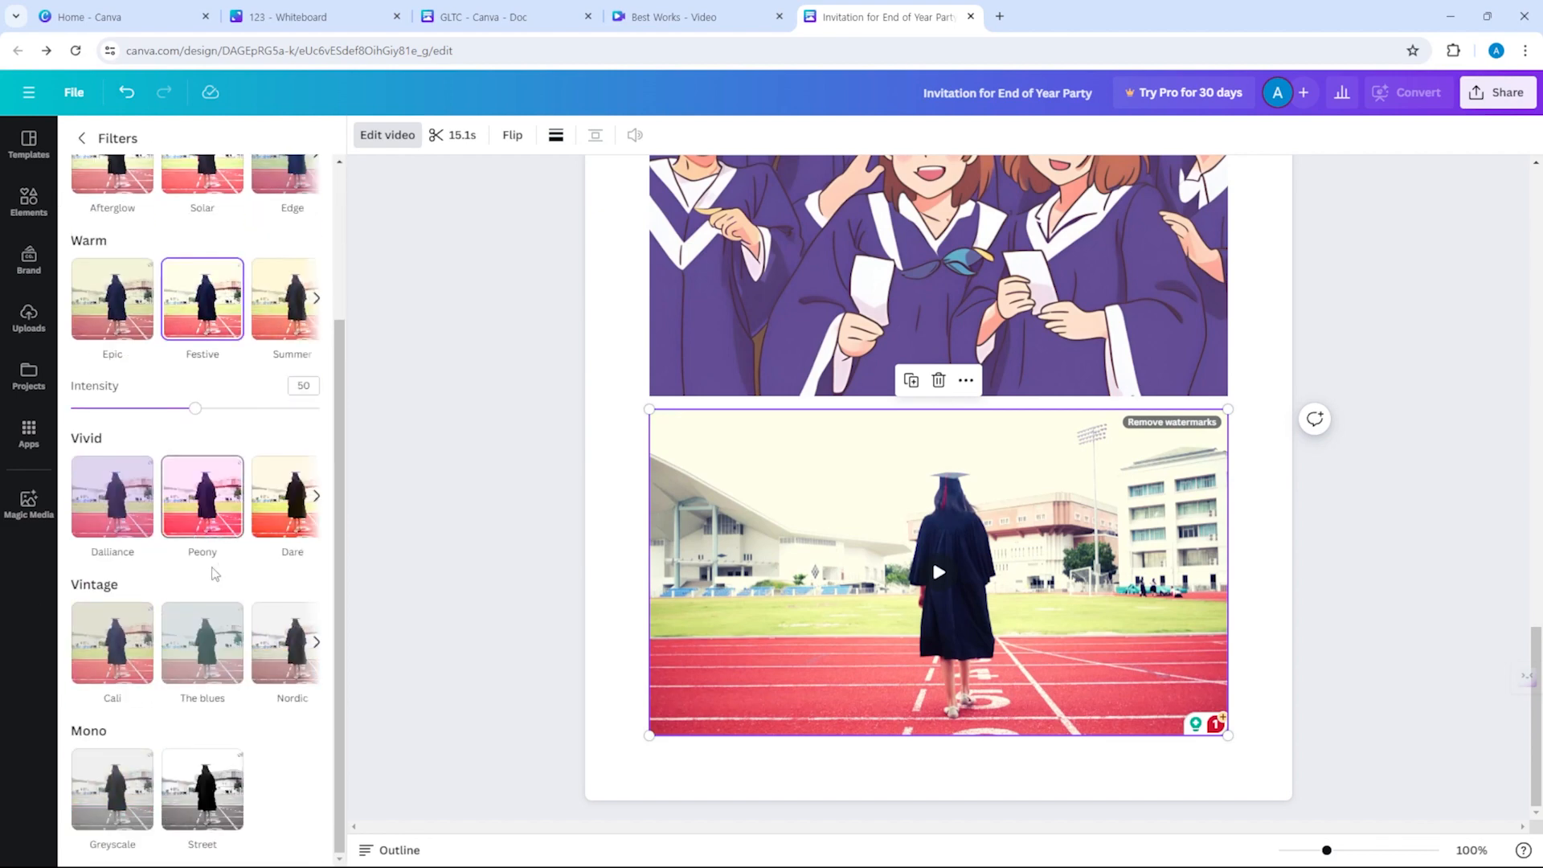
scroll(229, 346, up, 4)
click(229, 342)
scroll(274, 529, down, 2)
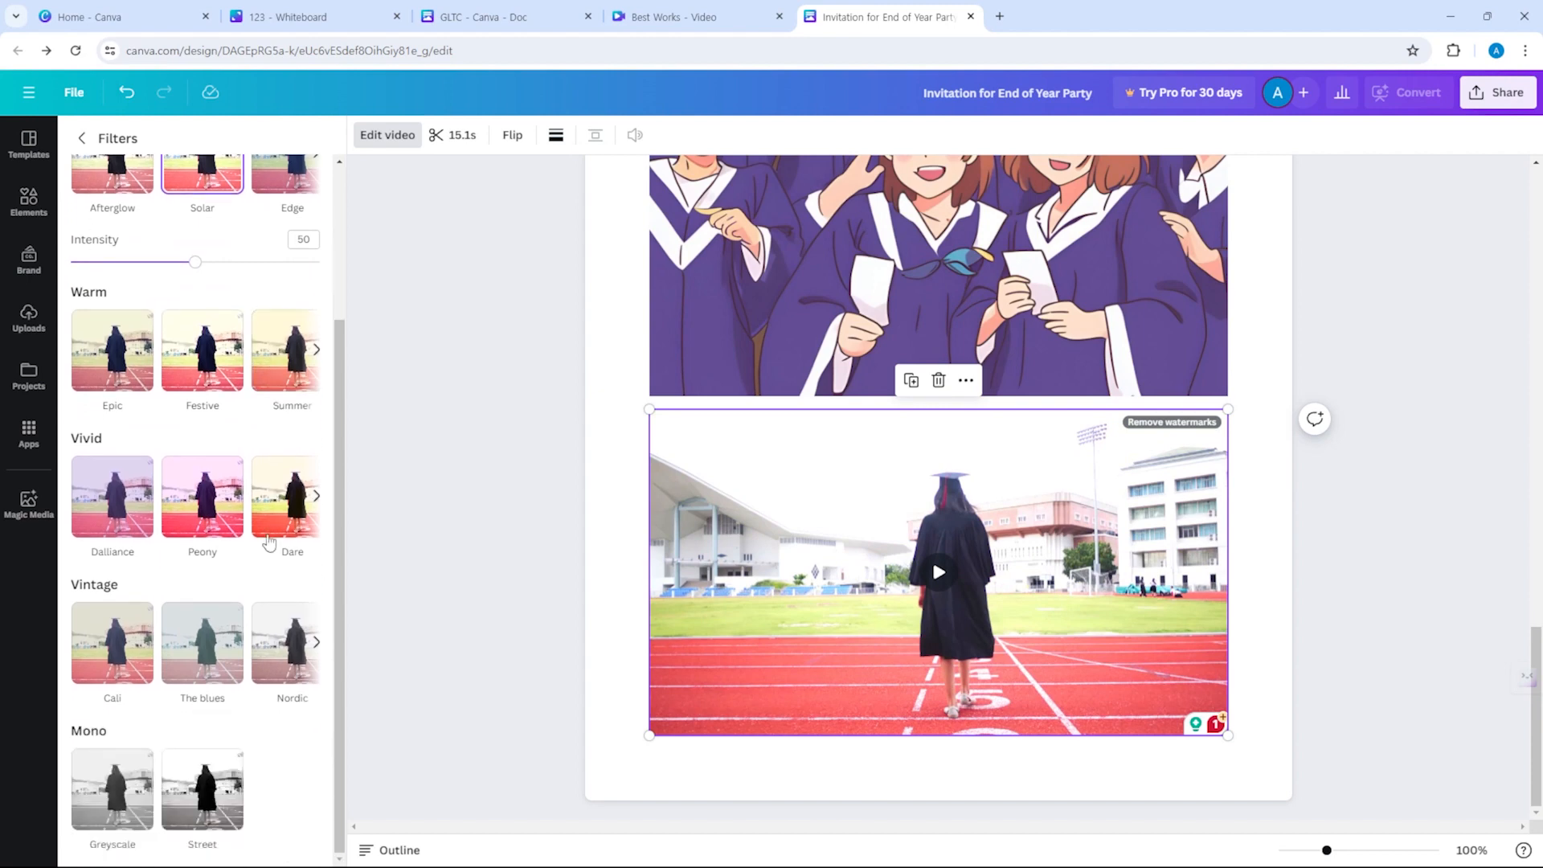
click(237, 617)
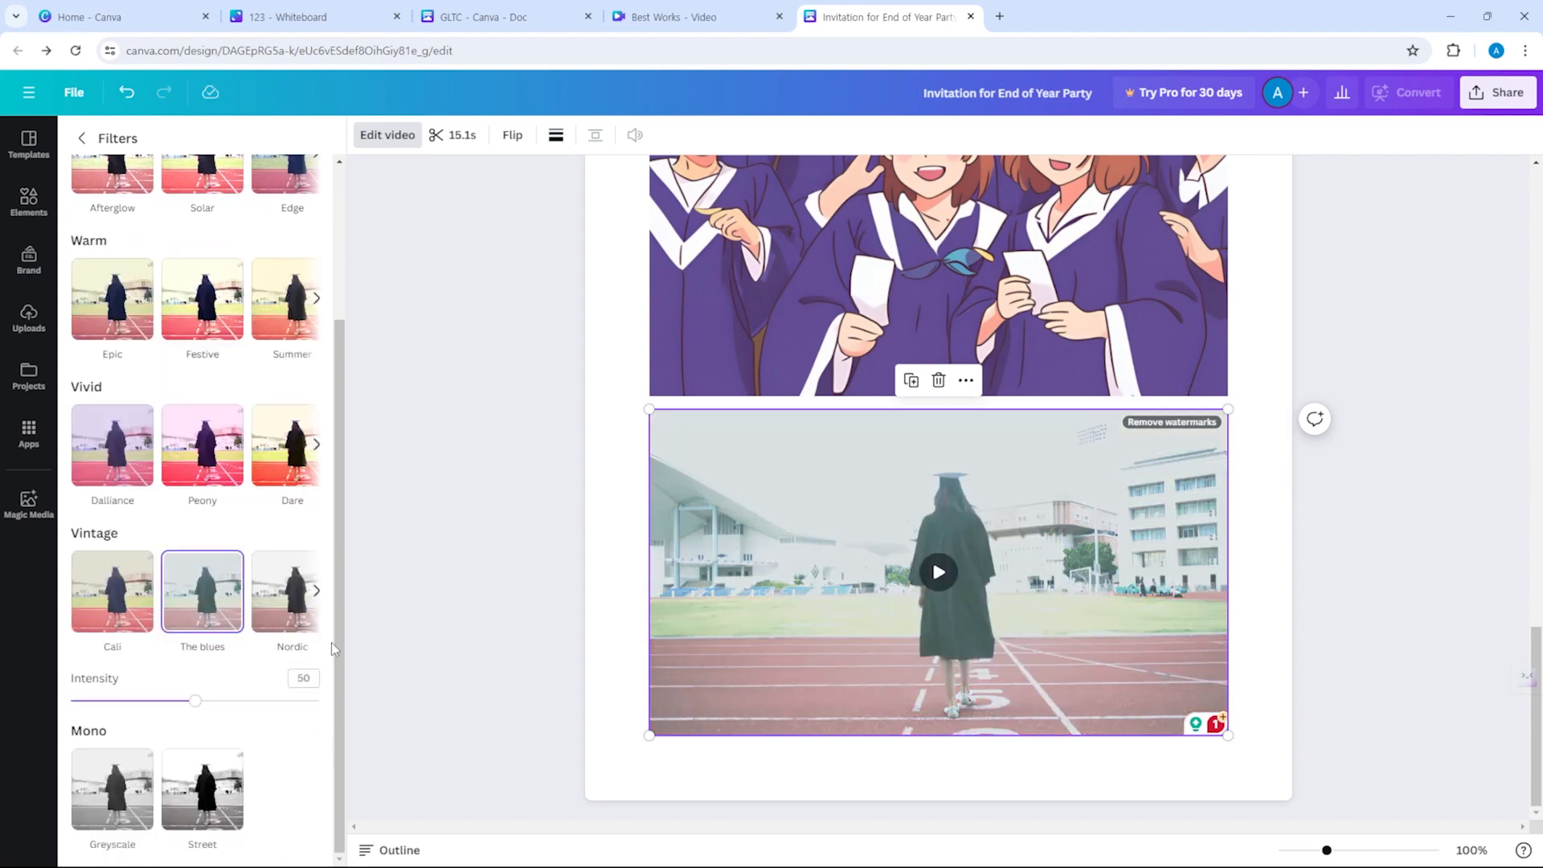
drag(195, 701, 126, 702)
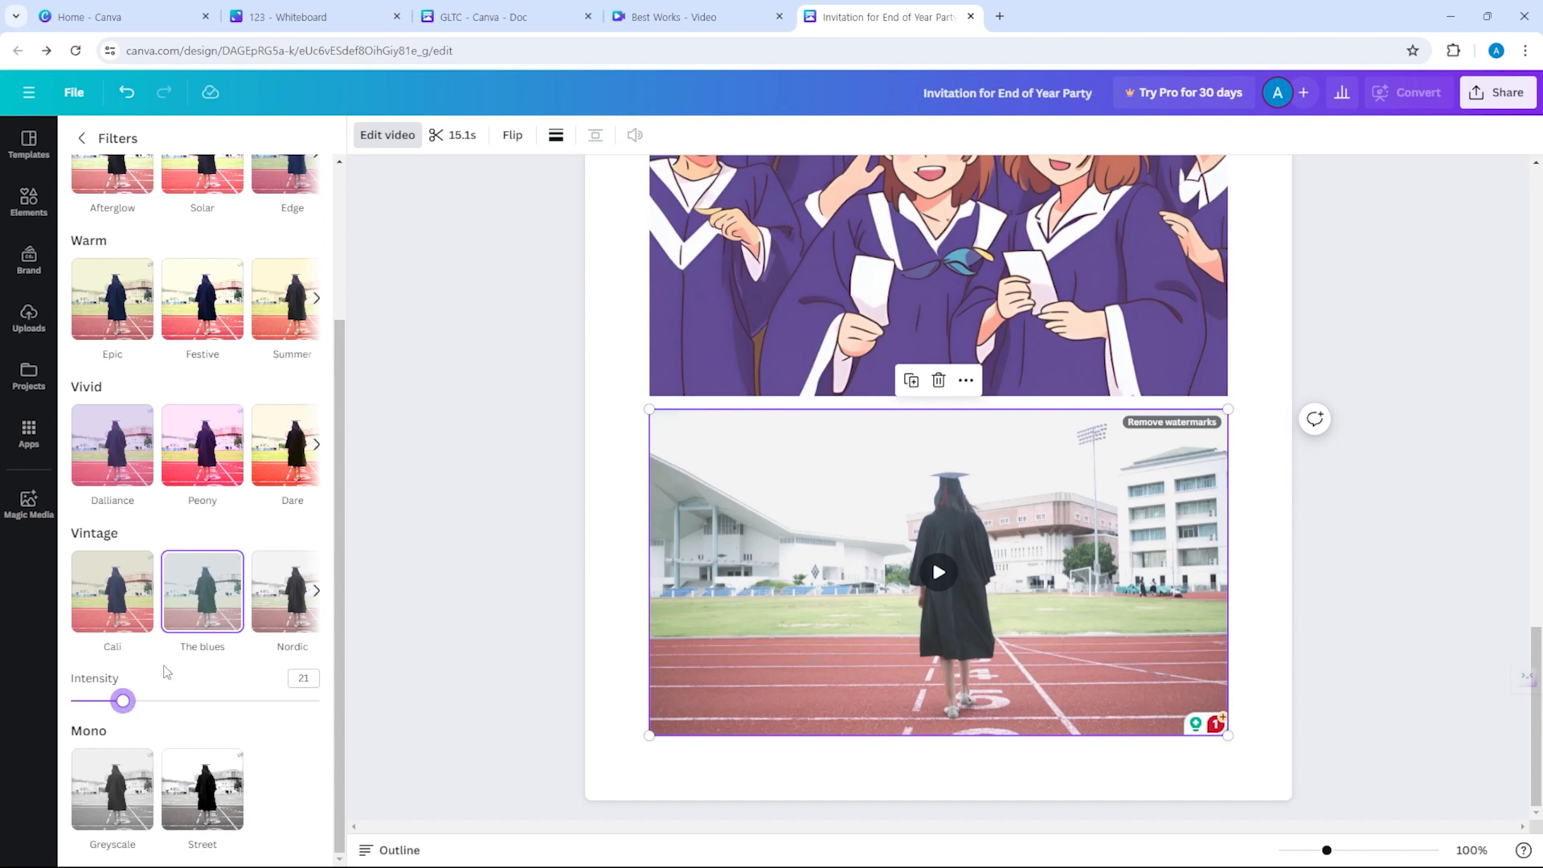
scroll(166, 671, up, 3)
click(81, 137)
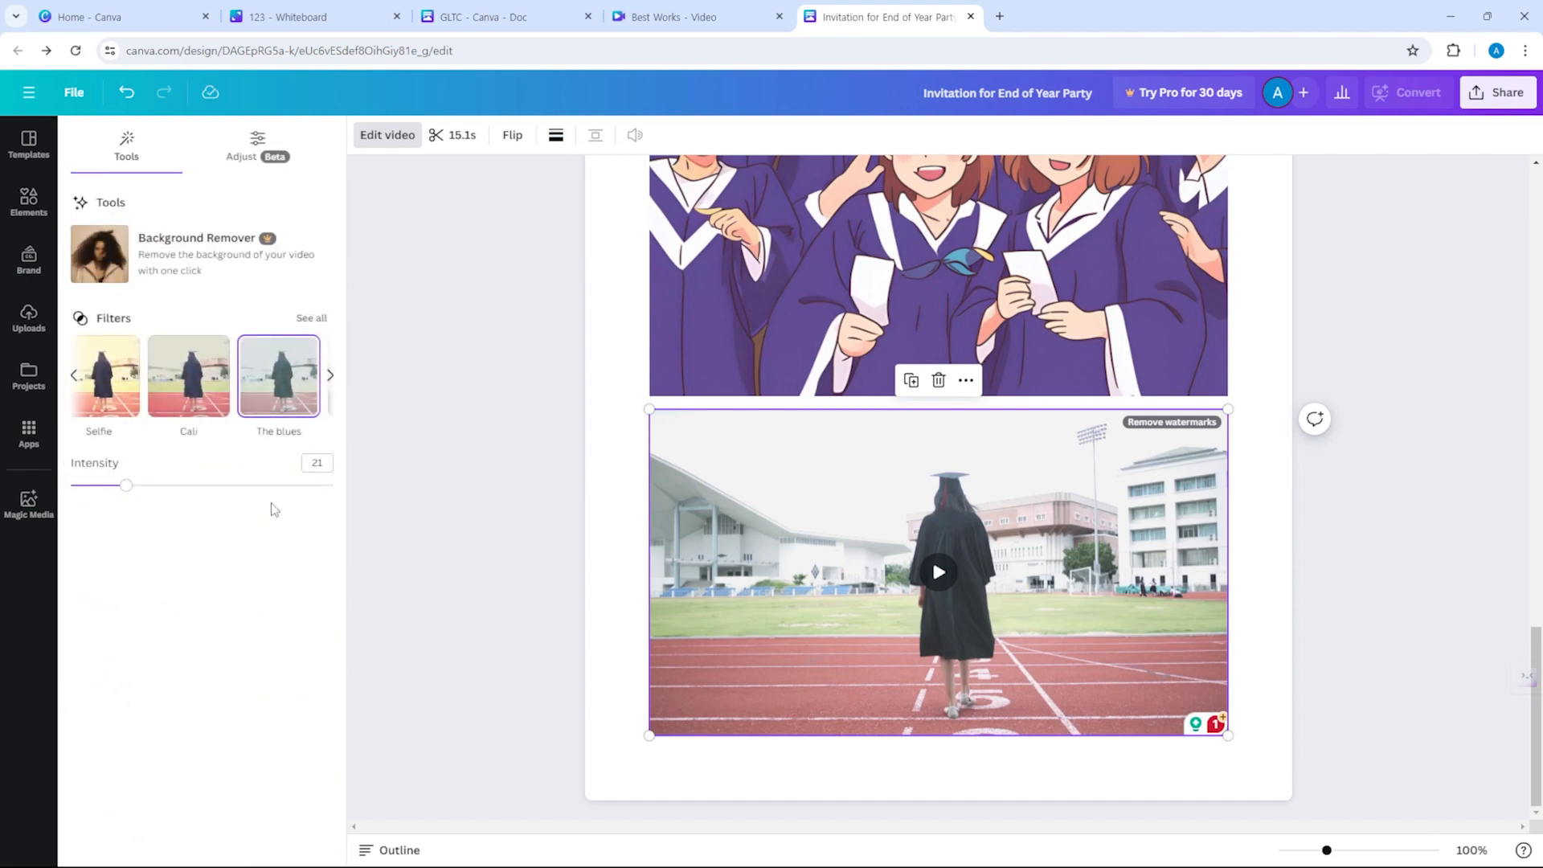
Adjust the video's warmth to 42, tint to 43, brightness to 6, contrast to 7, highlights to -14 and shadows to 40.
click(237, 160)
drag(188, 259, 249, 314)
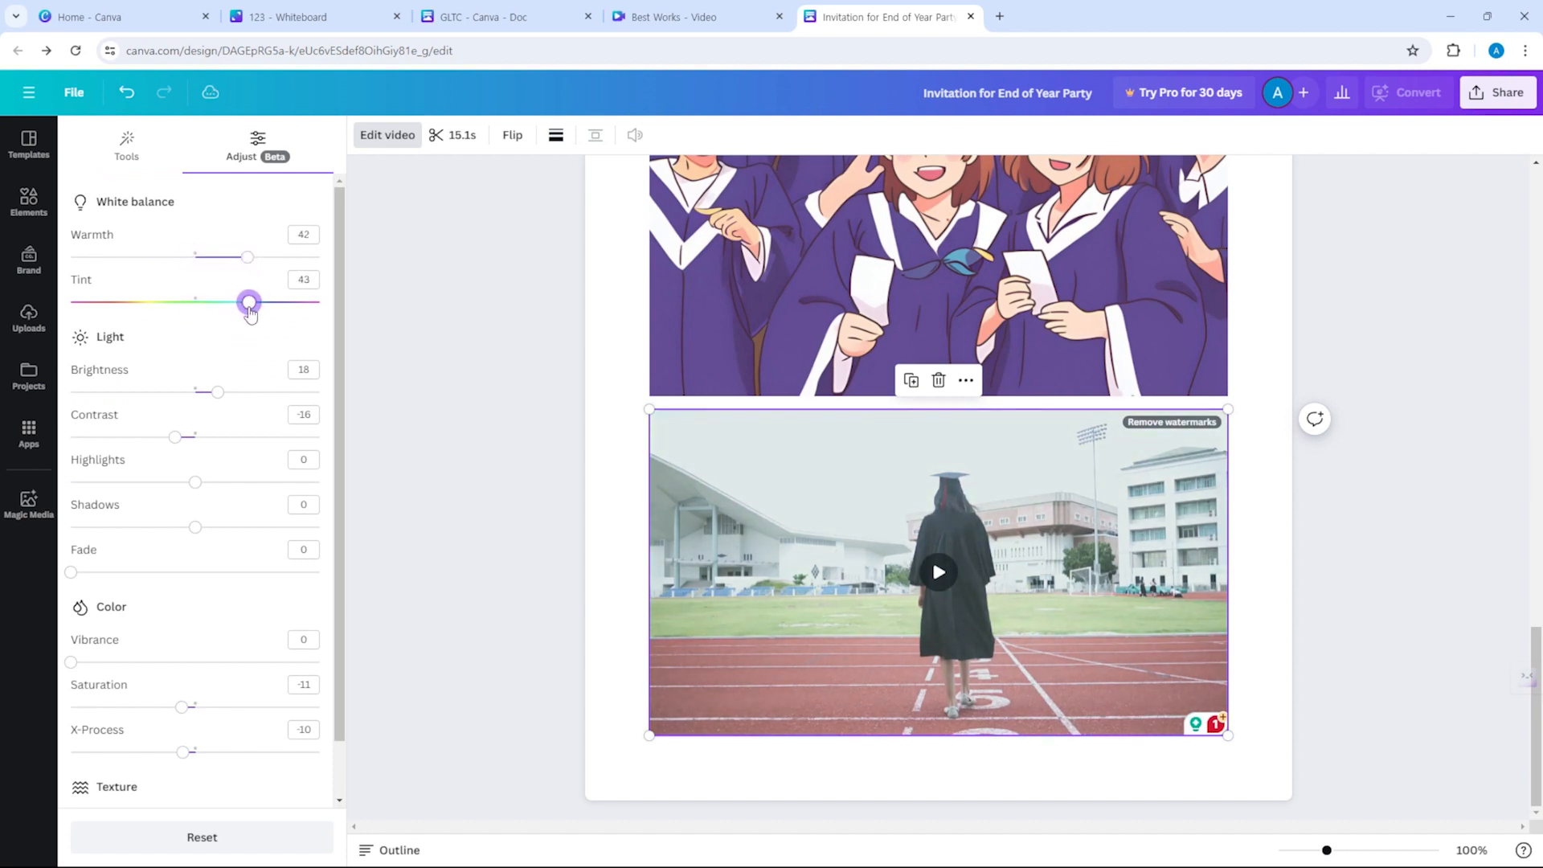
drag(219, 393, 245, 527)
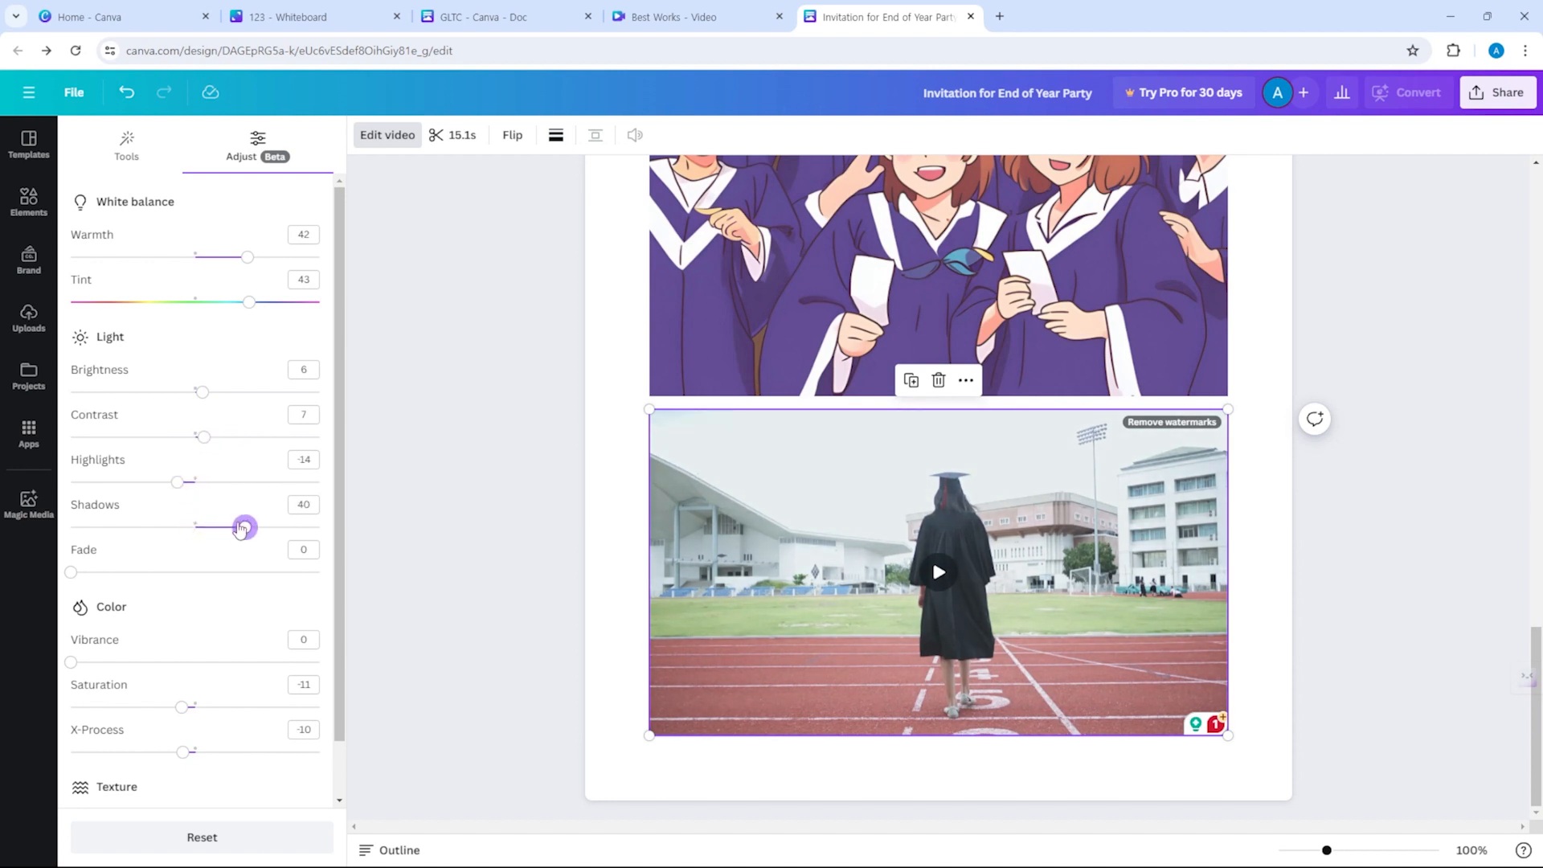
Set the video's fade to 0, vibrance to 100, saturation to 41 and X-Process to -48, and close the video editing options.
scroll(178, 533, down, 1)
drag(125, 520, 16, 553)
drag(70, 601, 339, 644)
drag(194, 657, 137, 695)
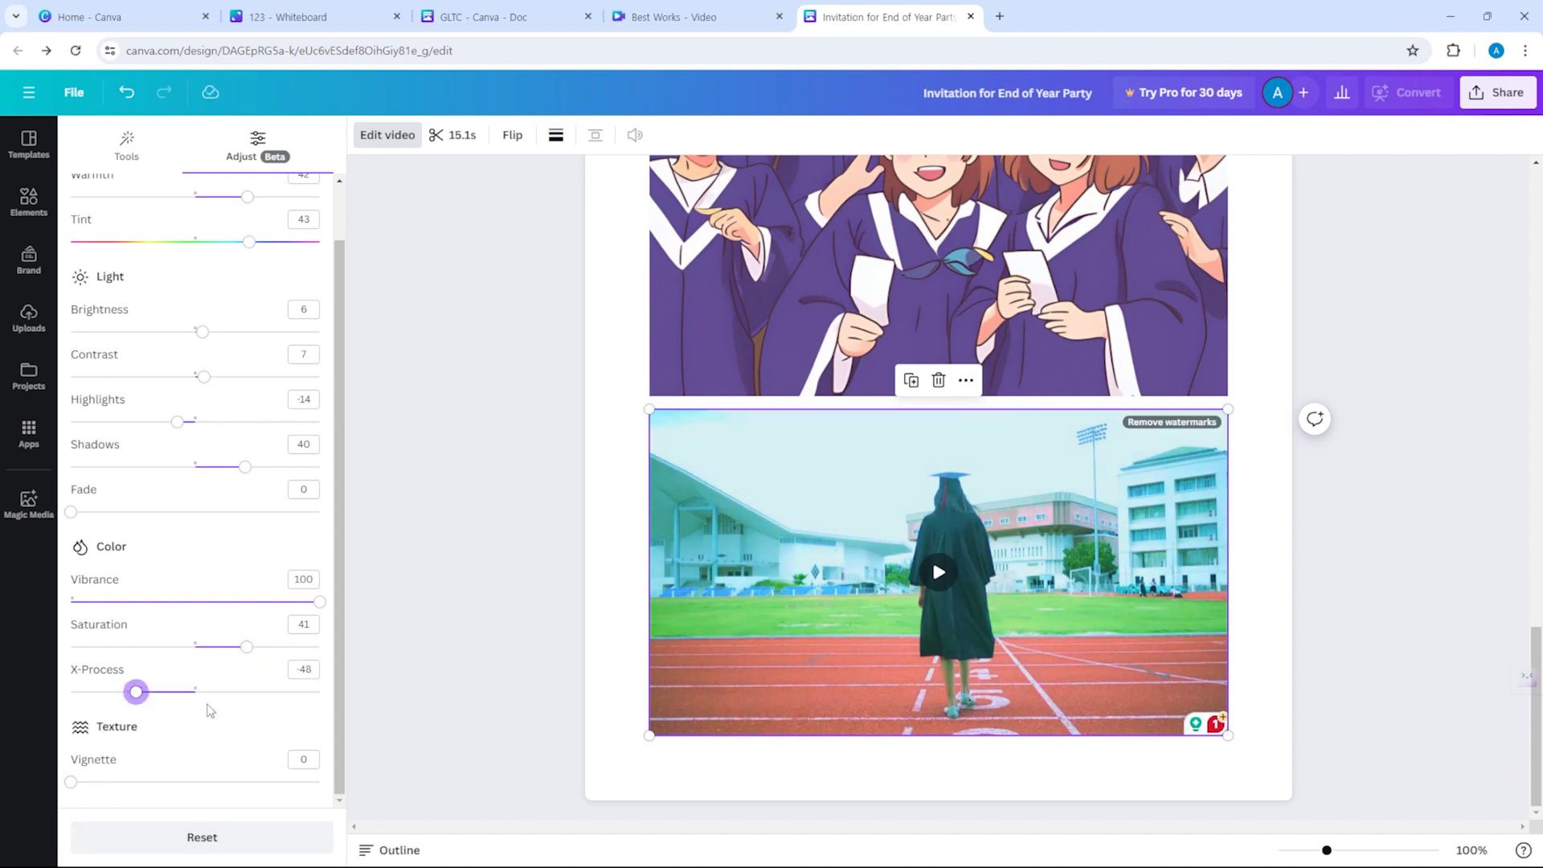
scroll(251, 585, up, 1)
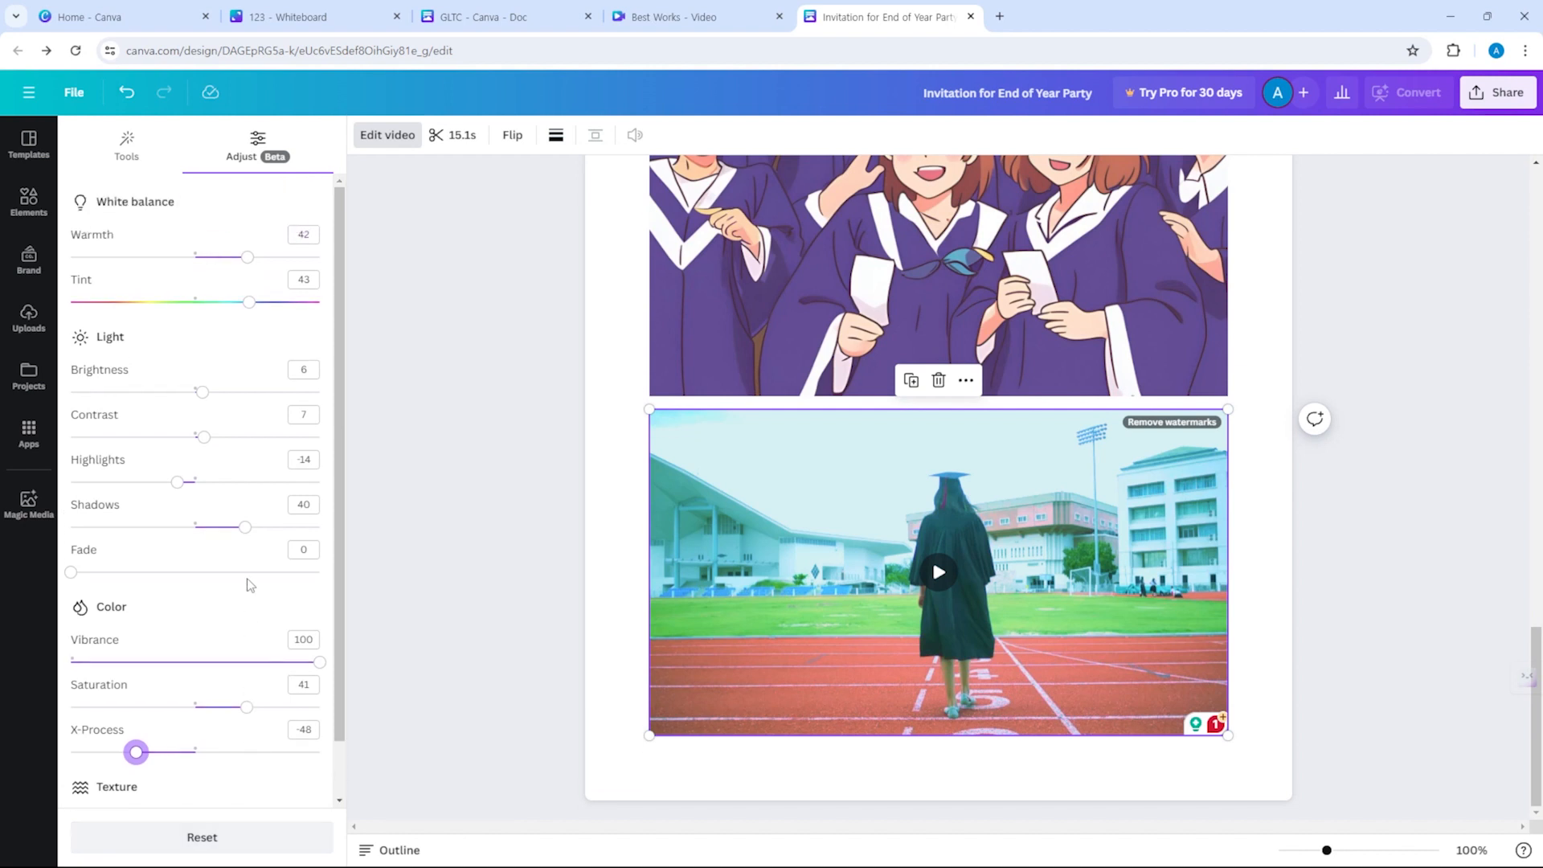
click(123, 173)
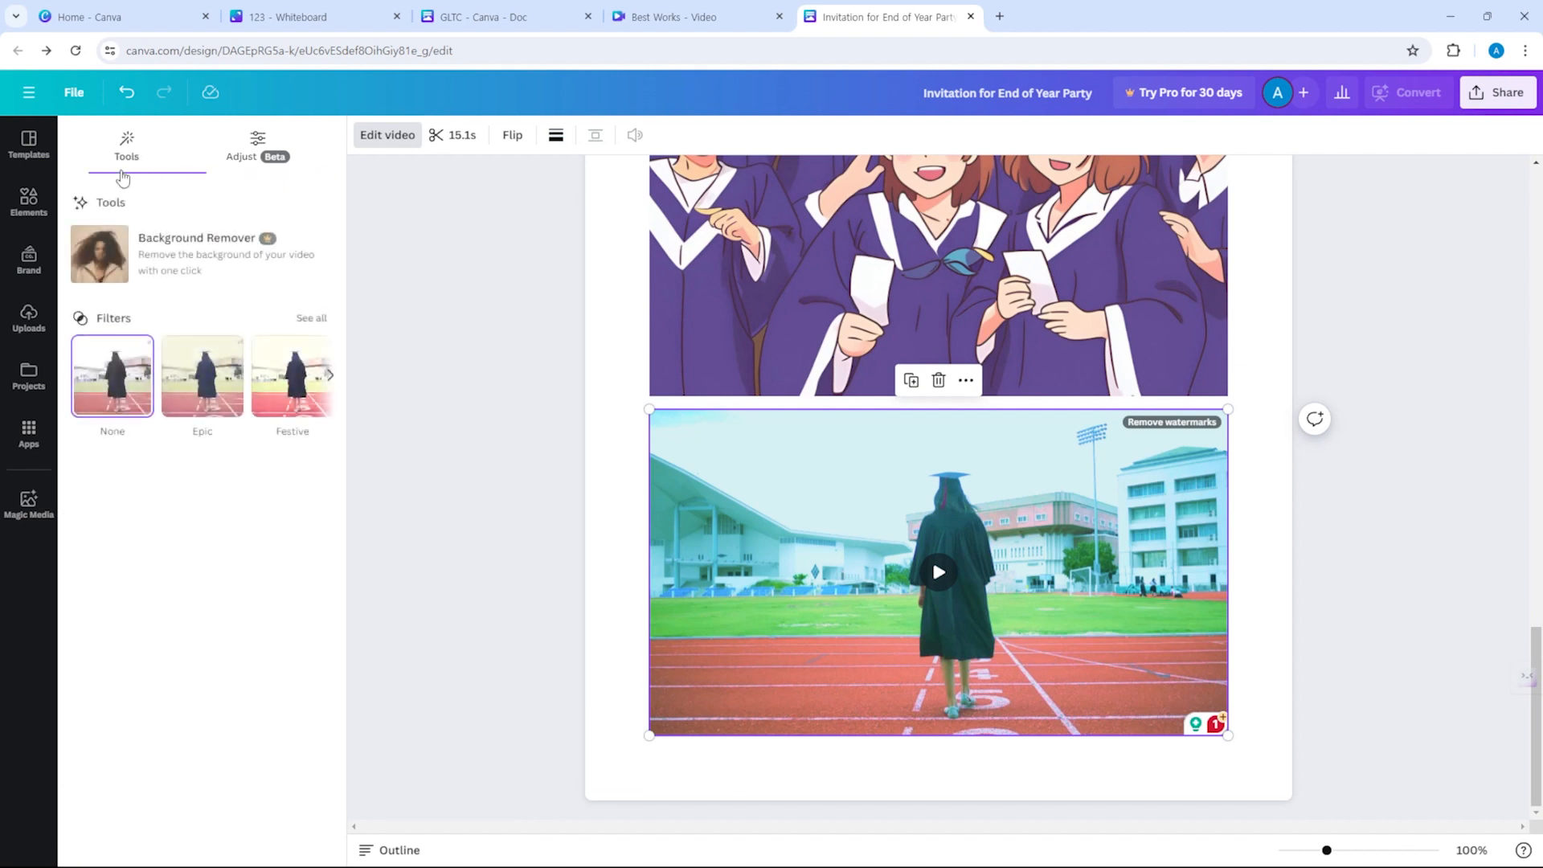
click(407, 136)
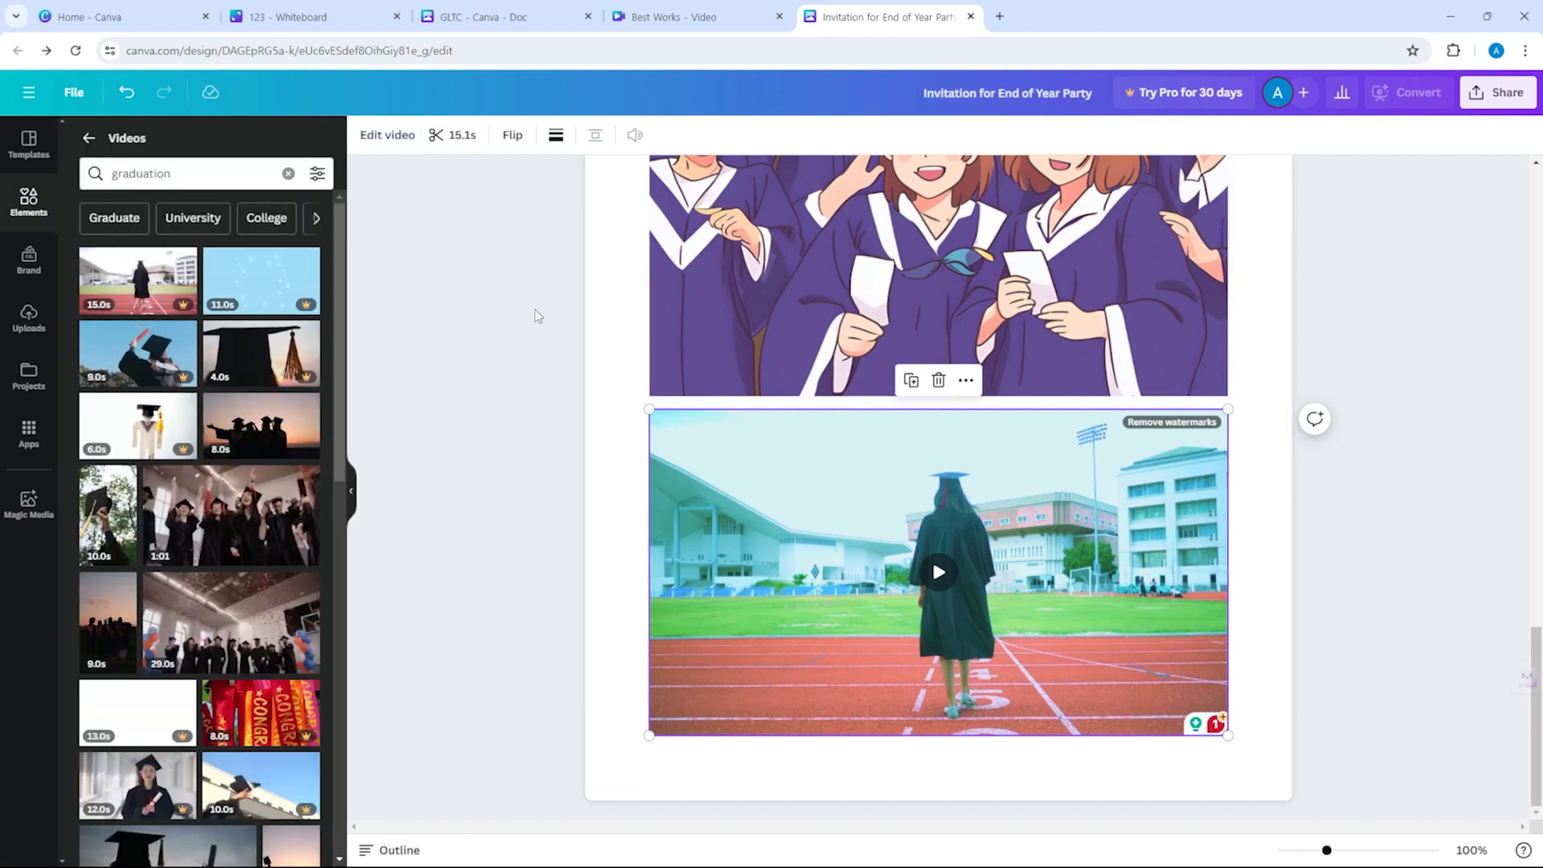
Trim both ends of the graduation video to a 6.3-second clip.
click(455, 137)
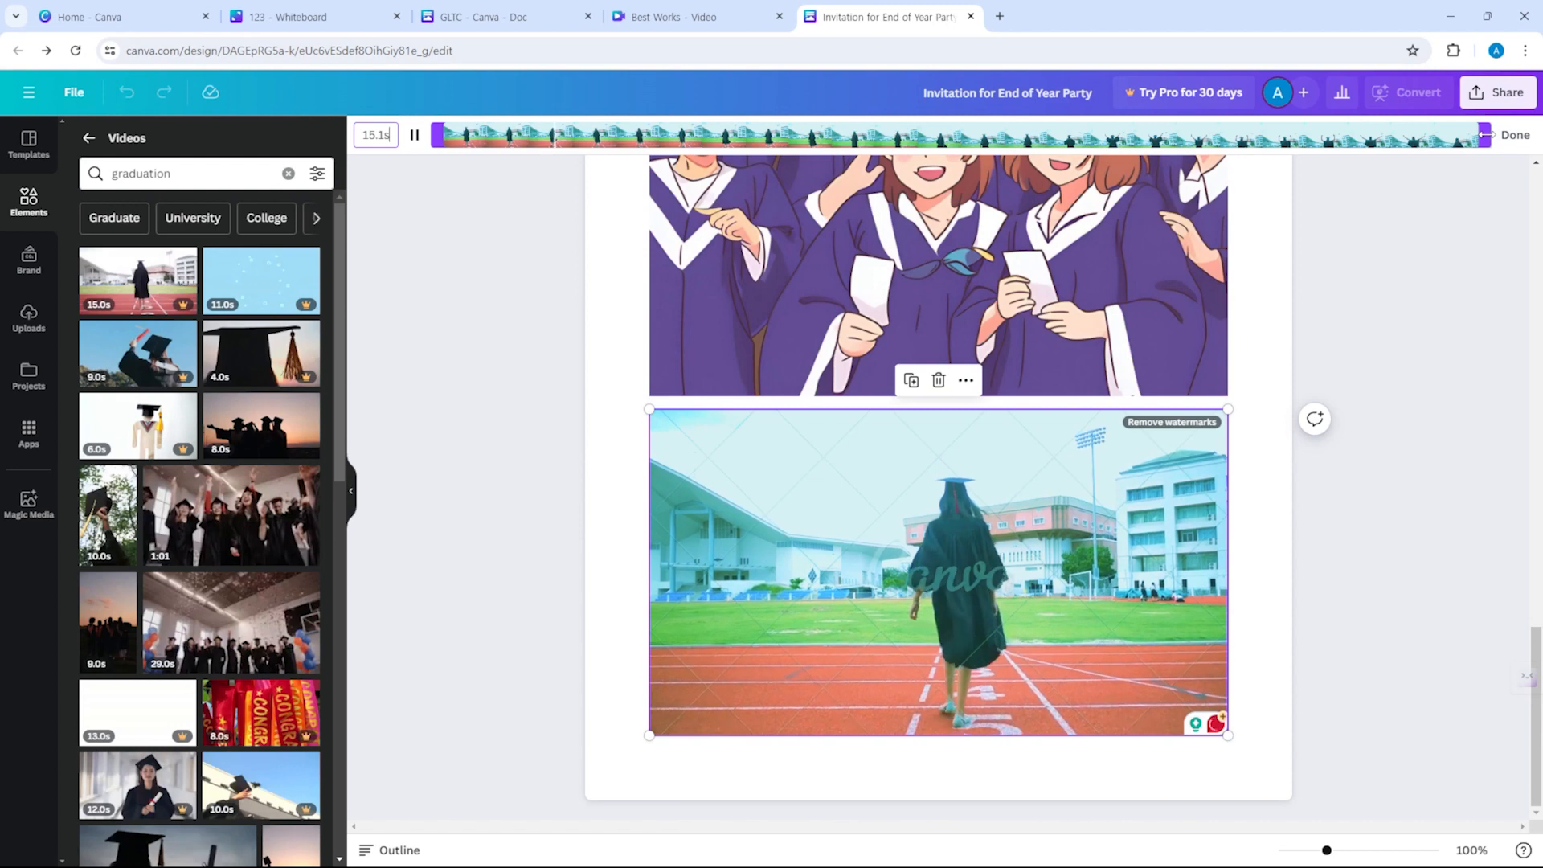
drag(1484, 135, 1158, 133)
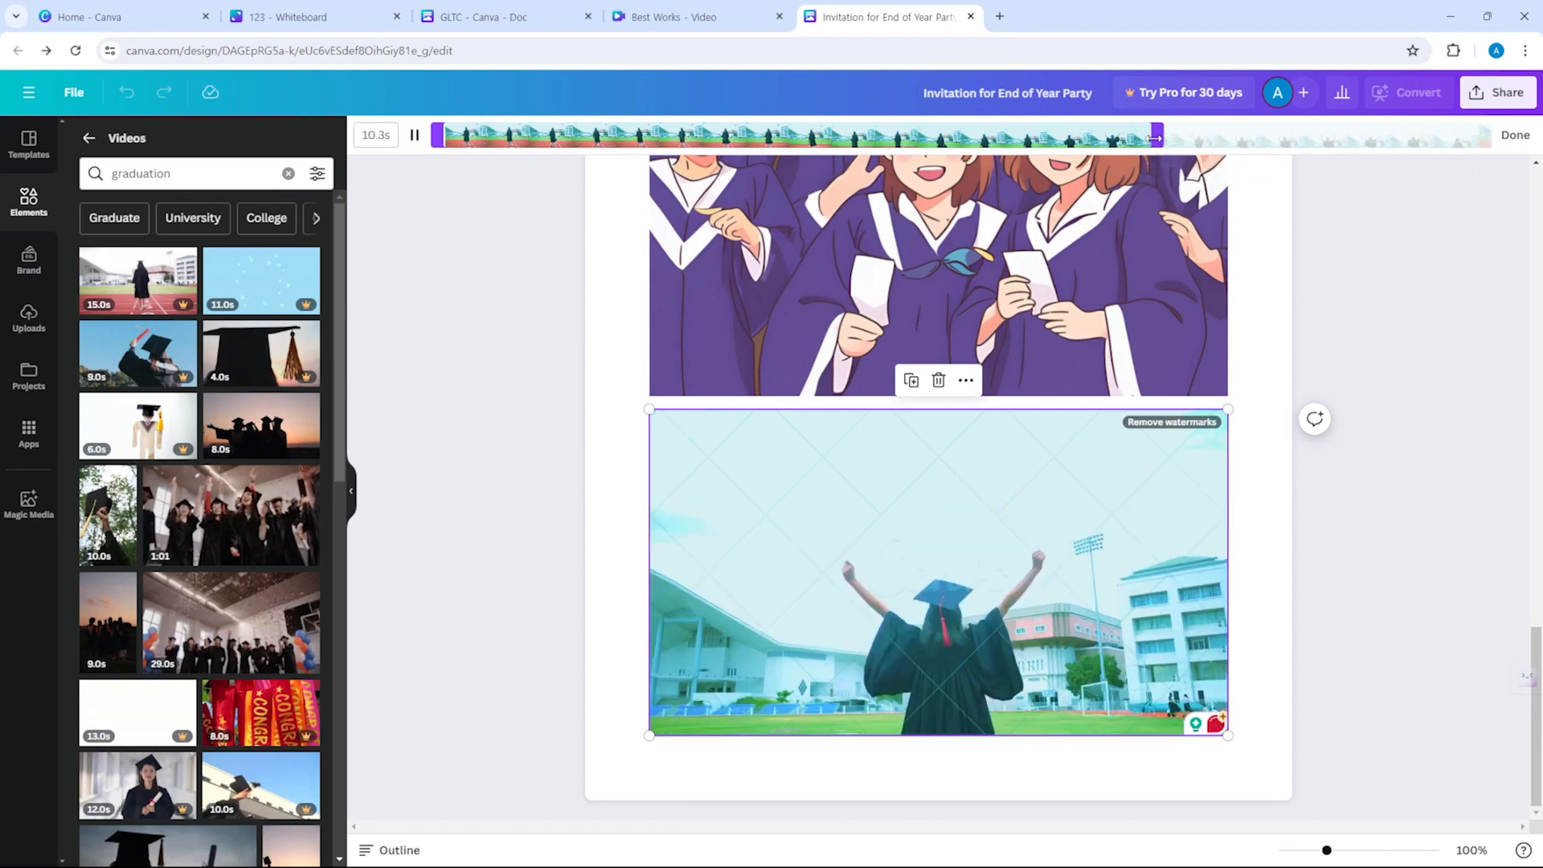
drag(451, 136, 714, 133)
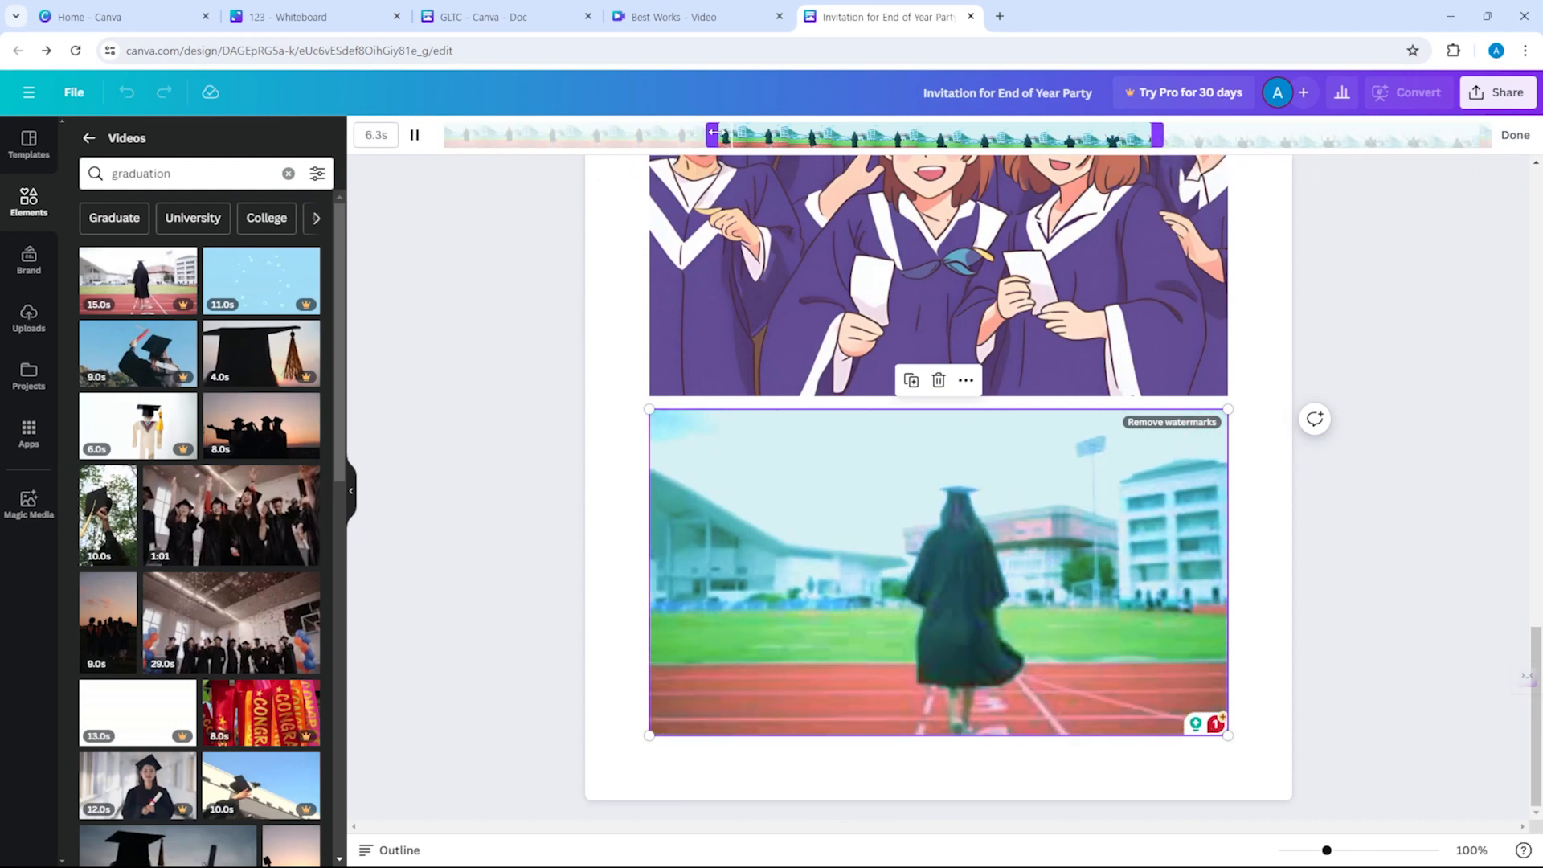
click(1516, 143)
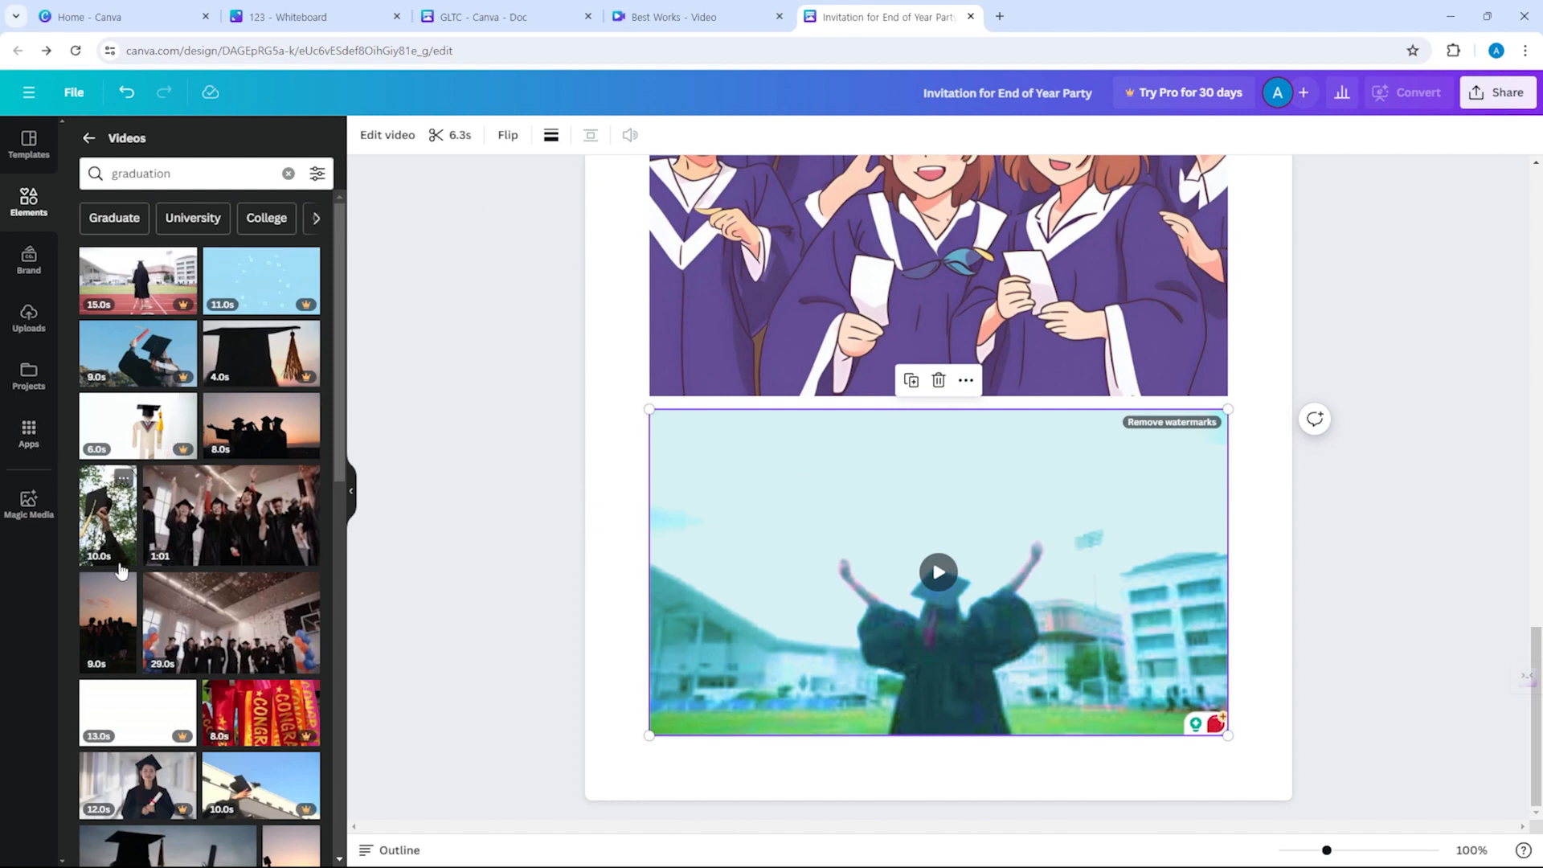
Look through the uploaded media, the saved projects and the Starred folder.
click(36, 268)
click(34, 329)
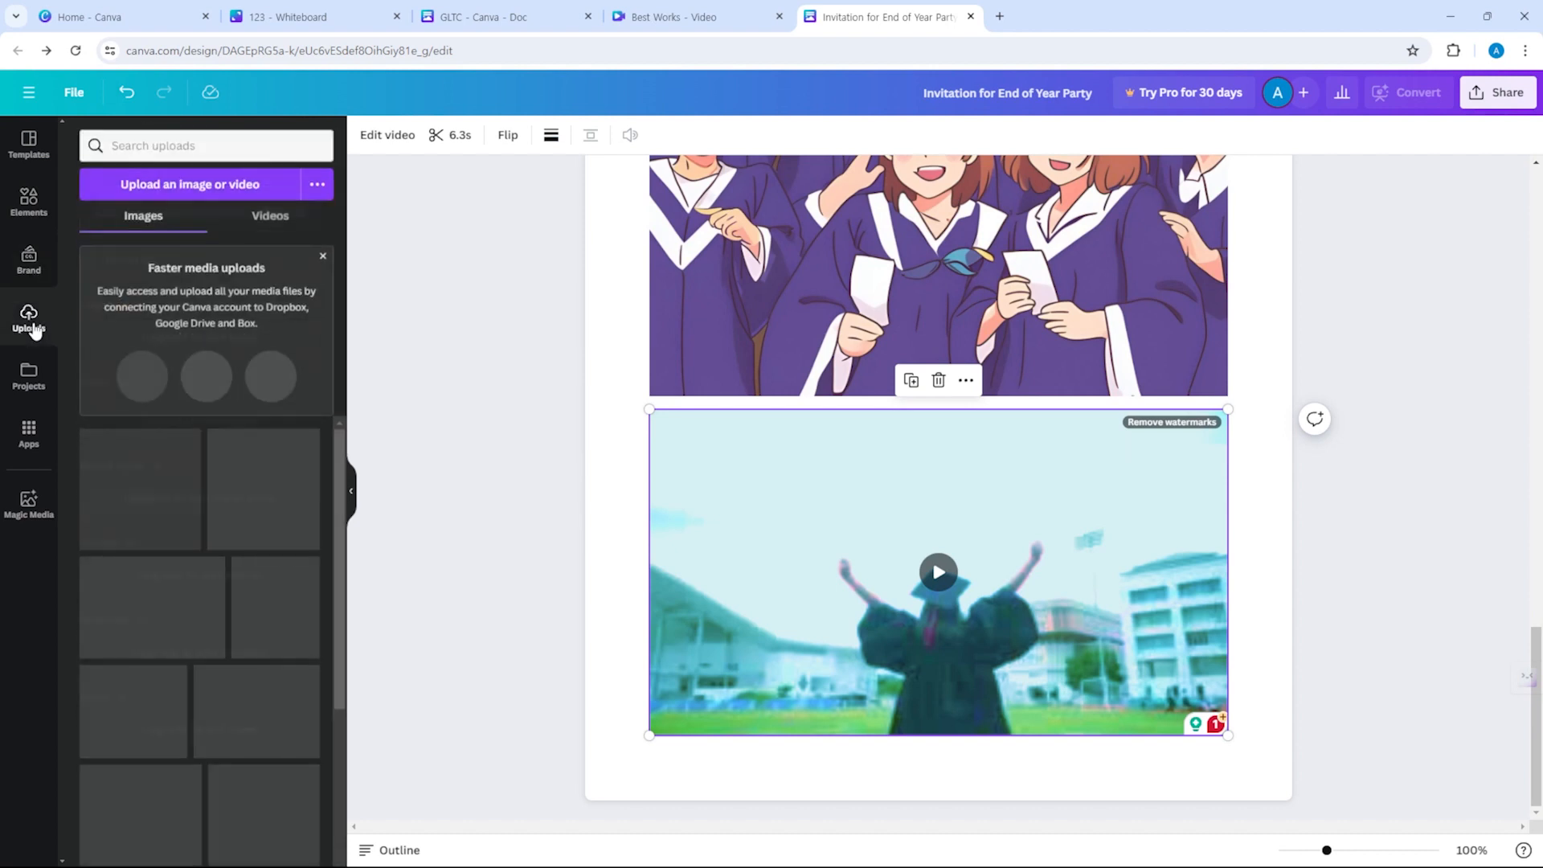
click(32, 397)
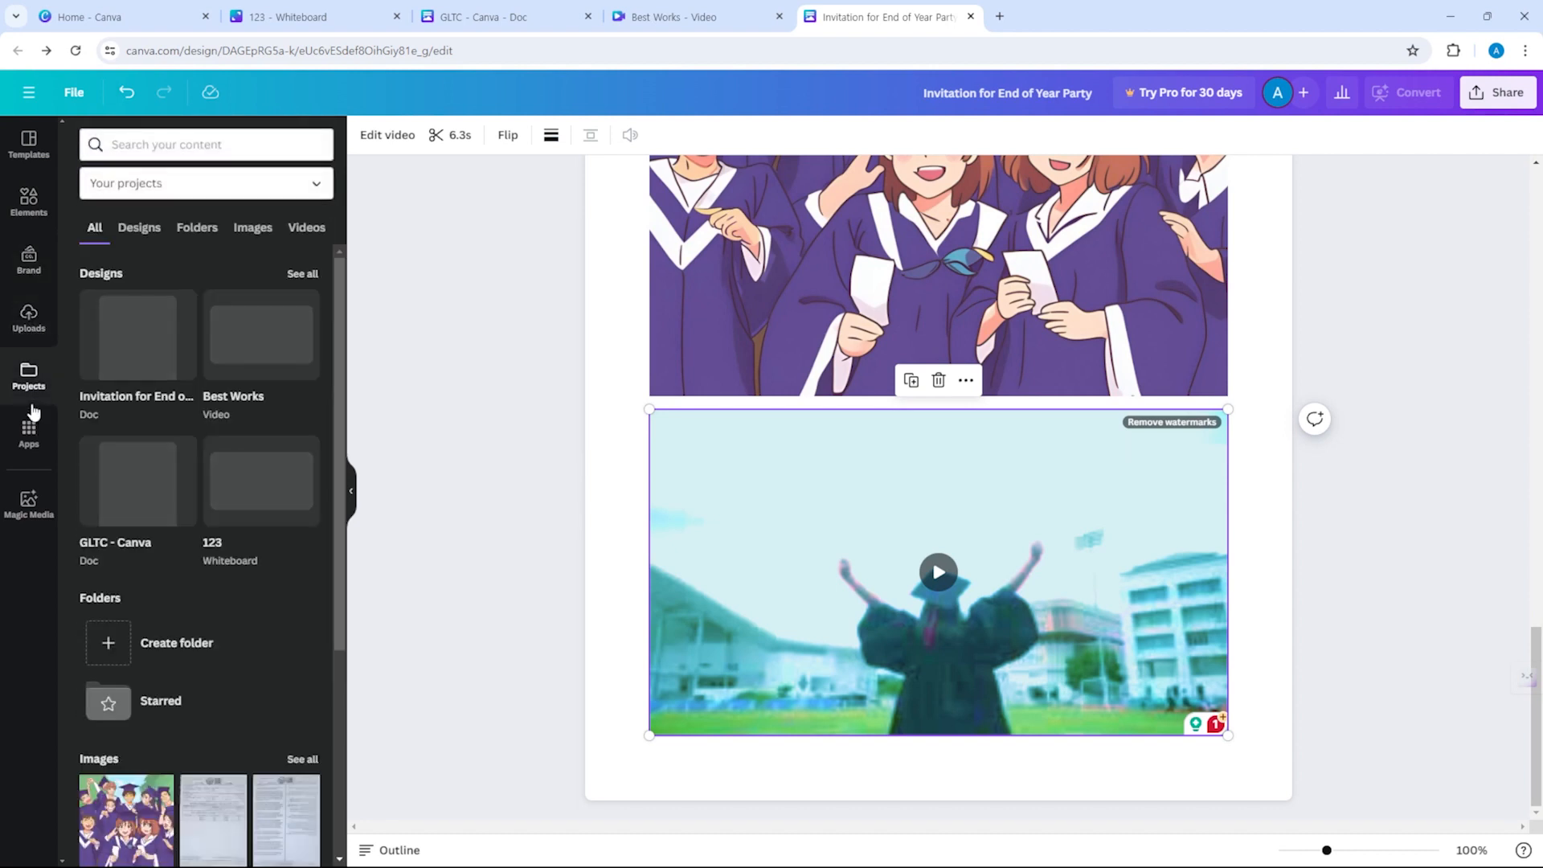
scroll(170, 538, down, 3)
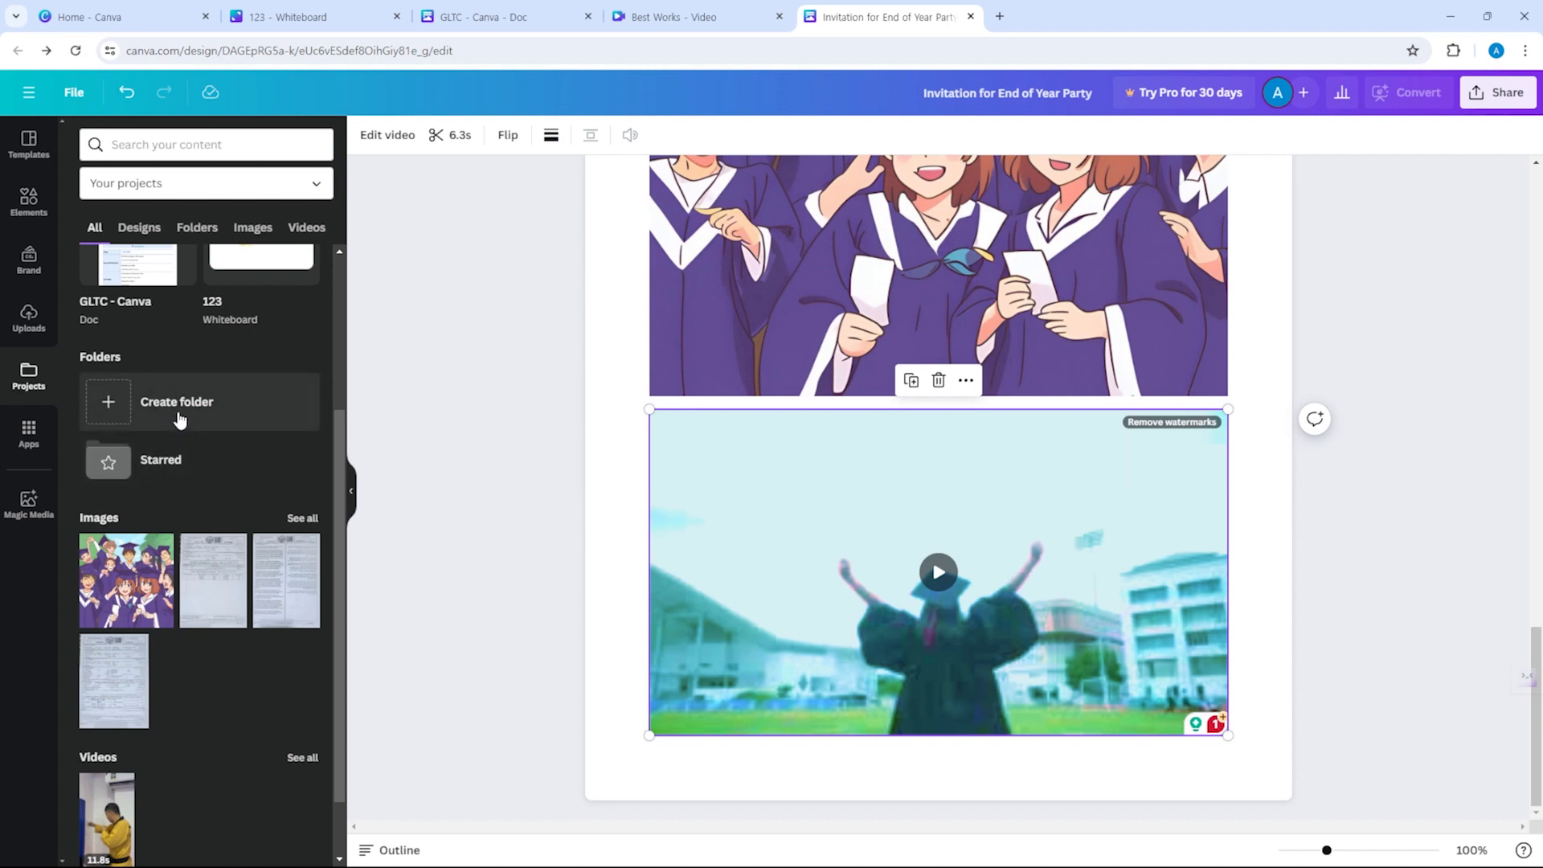
click(145, 471)
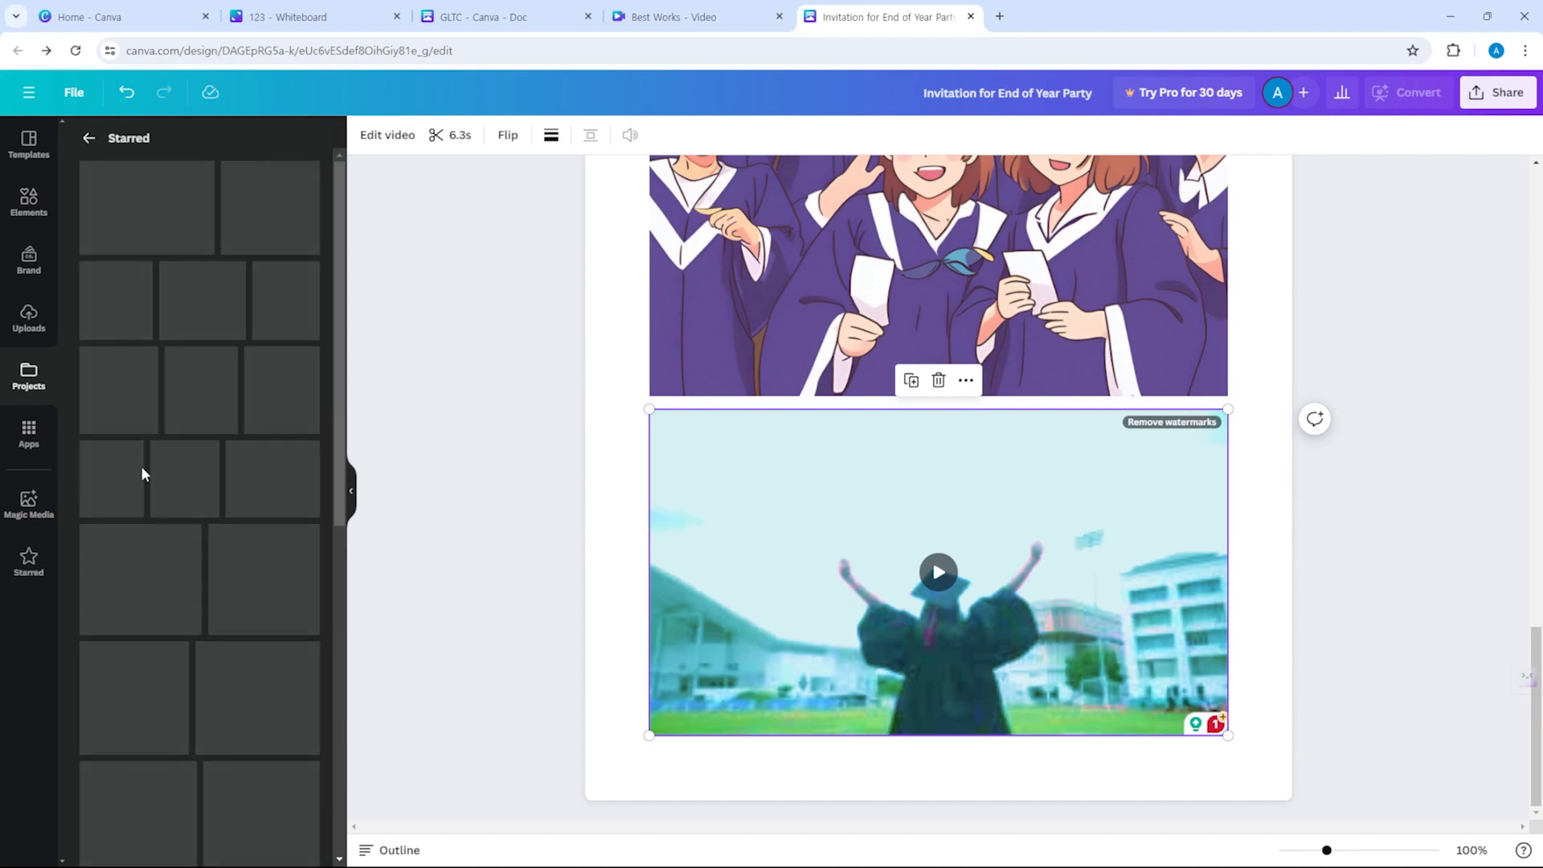
click(88, 137)
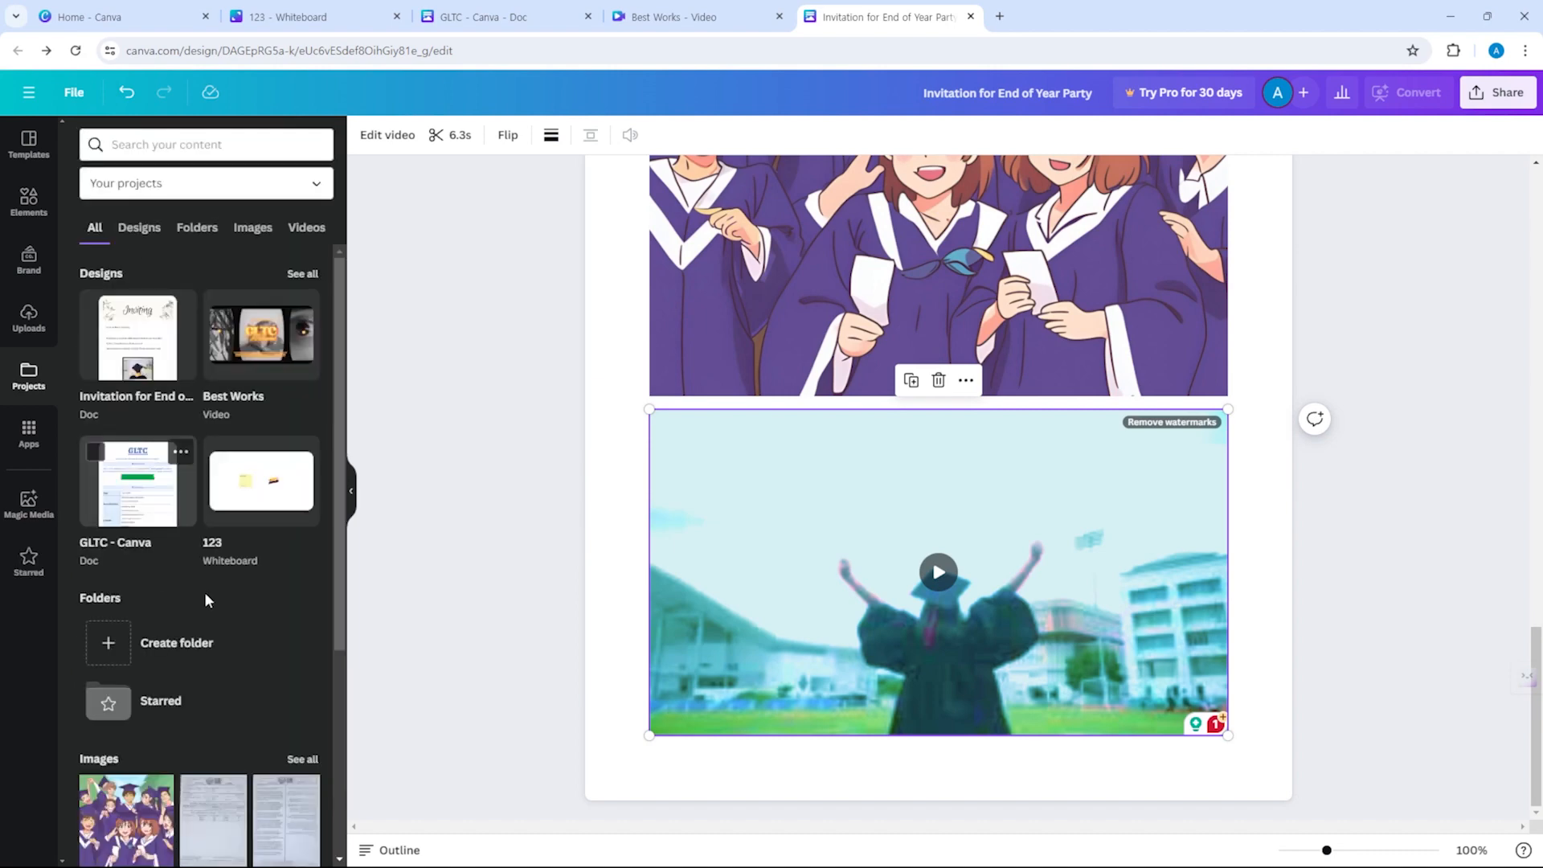
Create a project folder named GLTC Tutorial without sharing it, and check its contents.
click(130, 646)
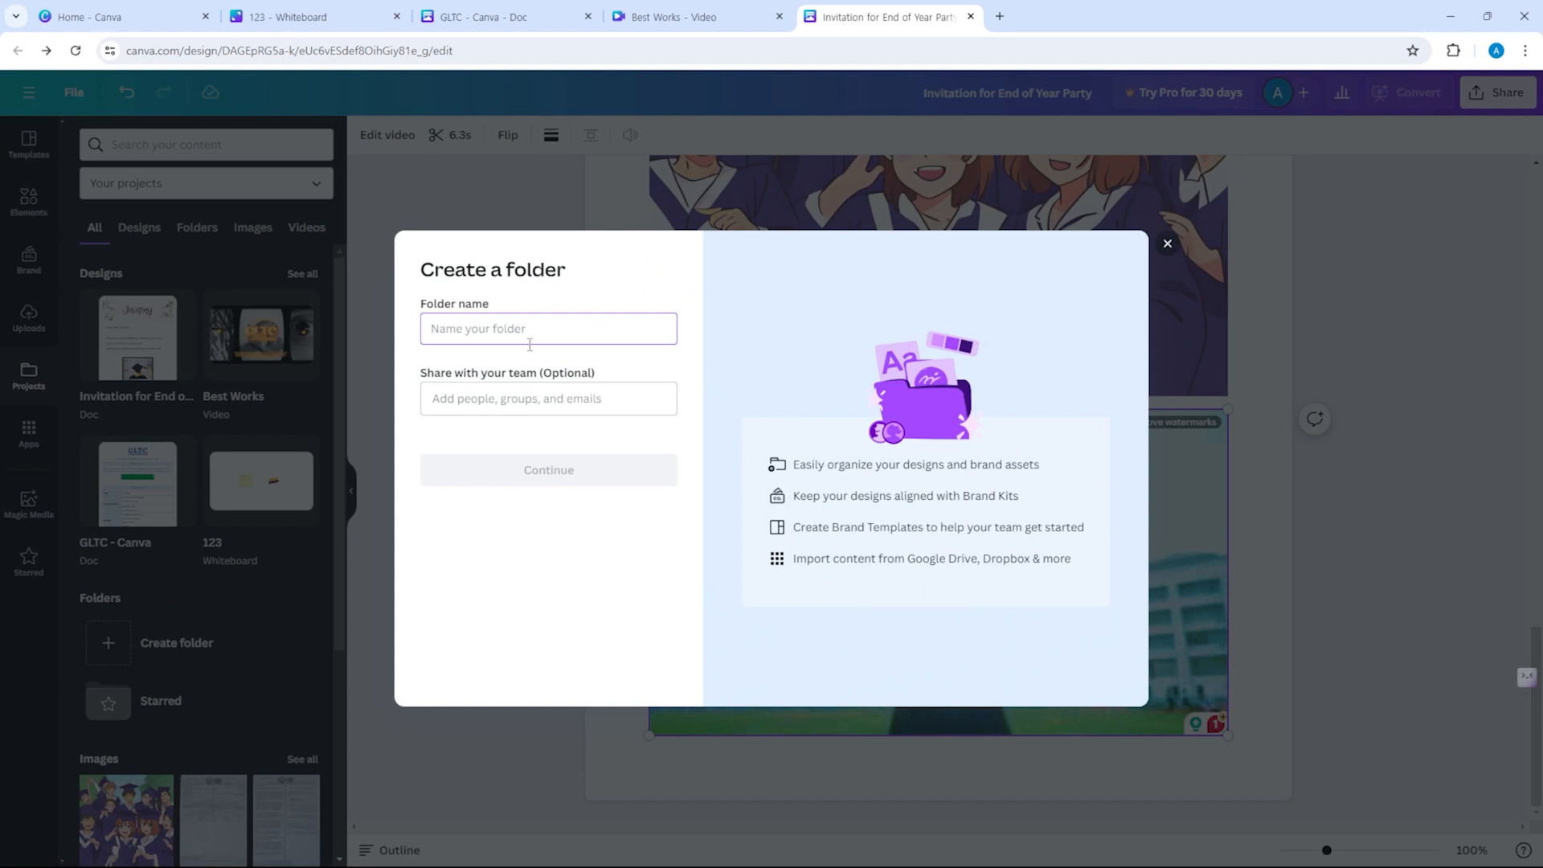
text(GLTC Tutorial)
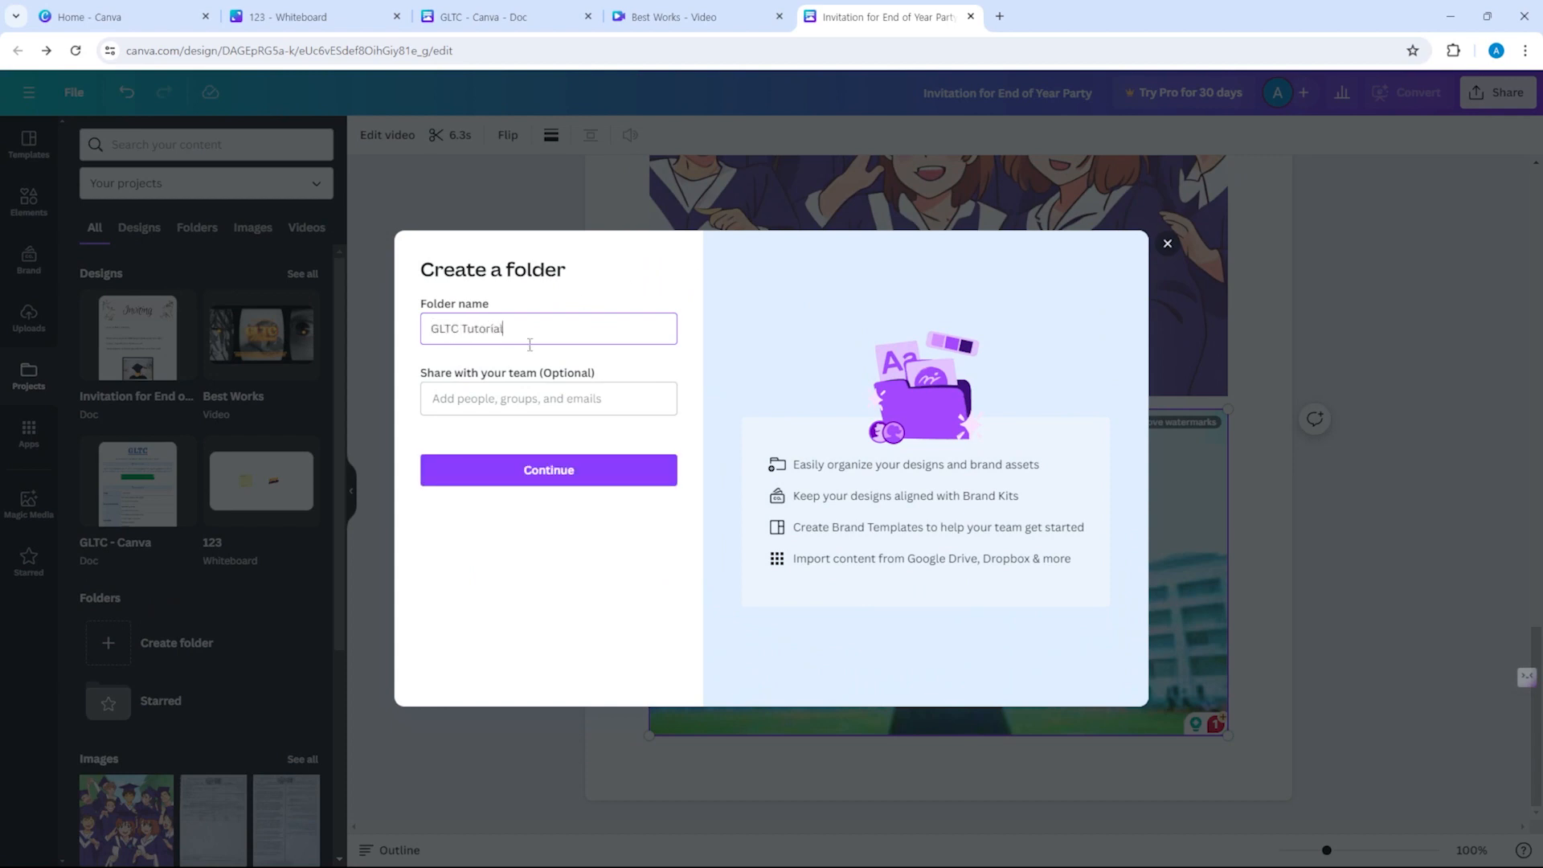
click(557, 397)
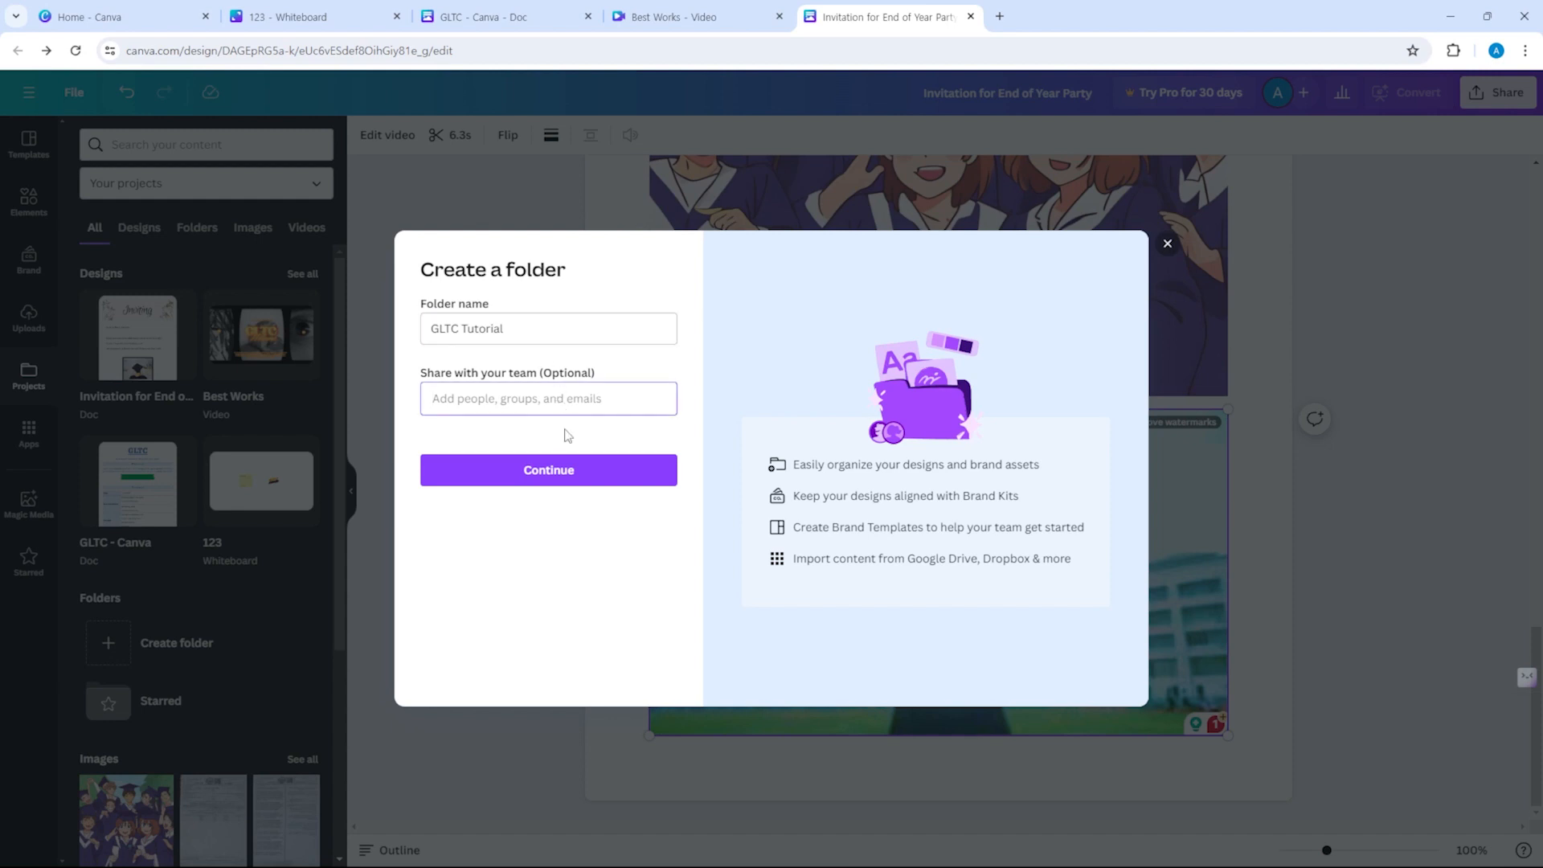
click(560, 471)
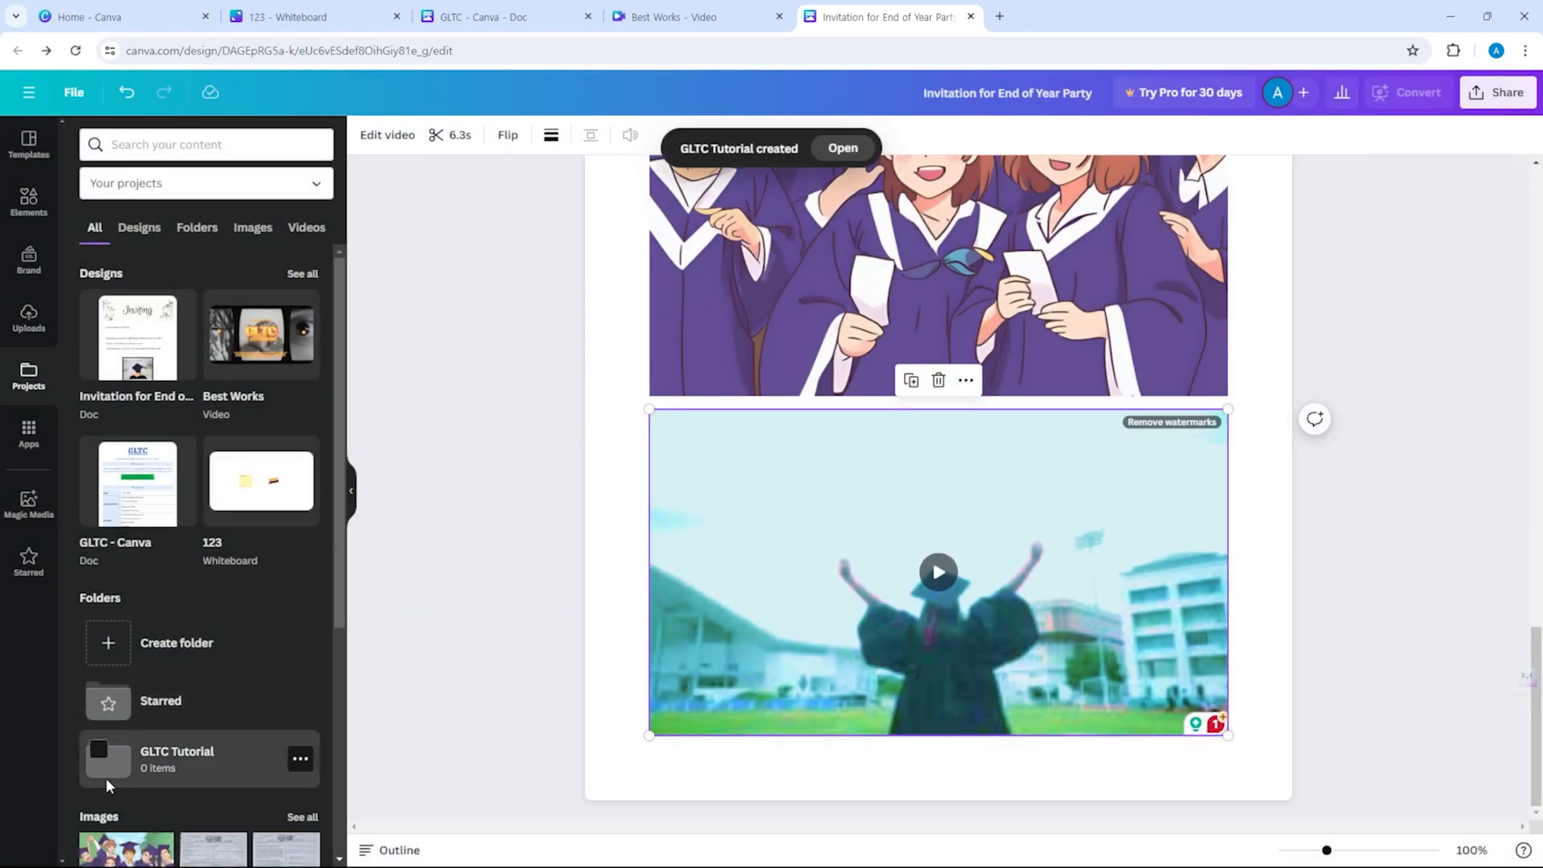
click(106, 772)
click(89, 140)
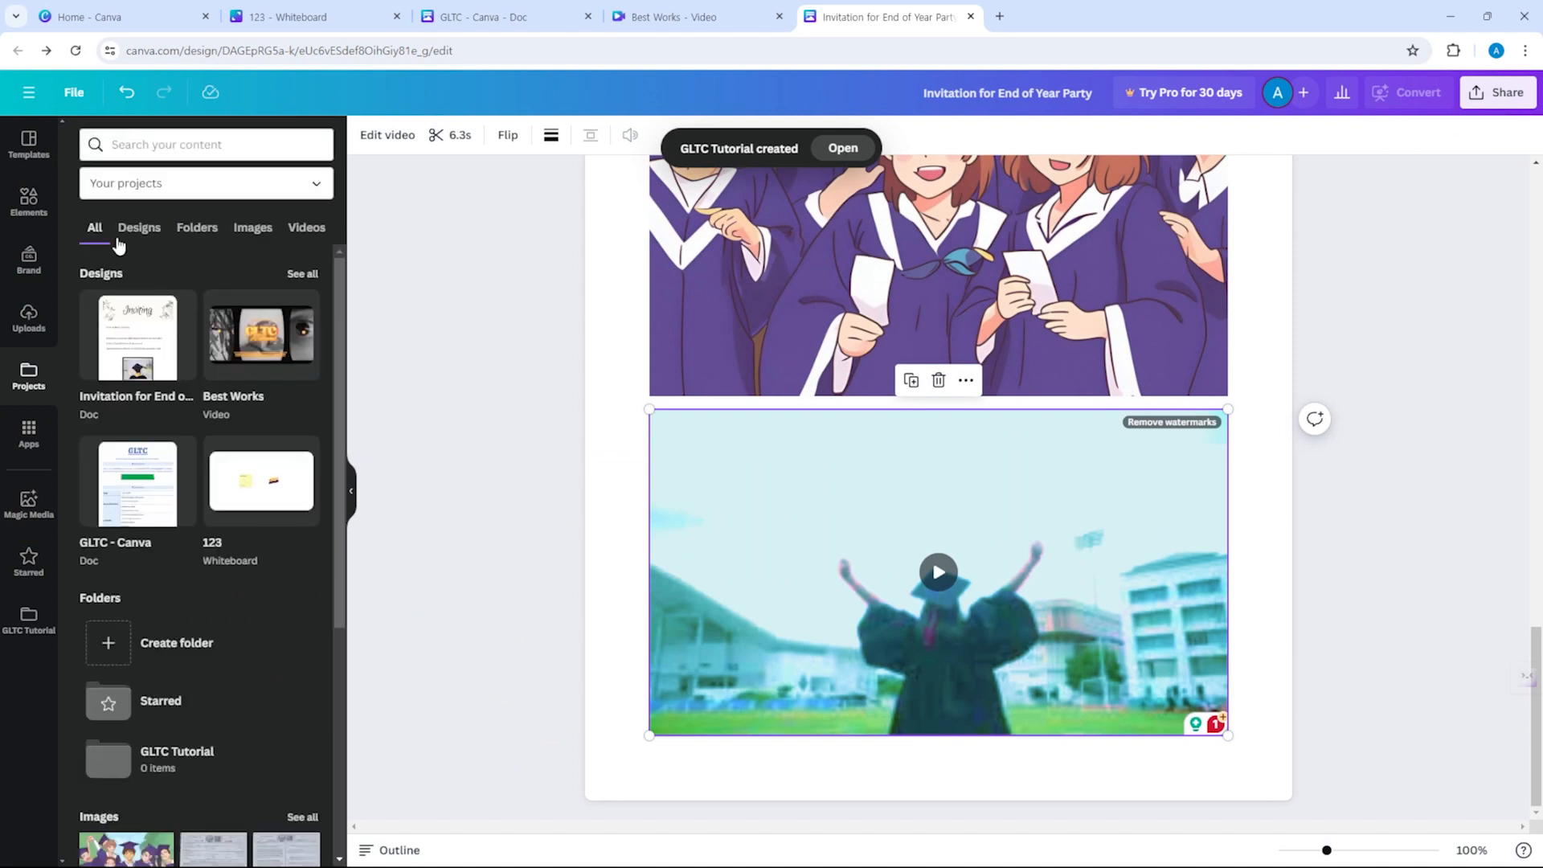
Select the GLTC Tutorial folder and move it into Your Projects.
click(103, 752)
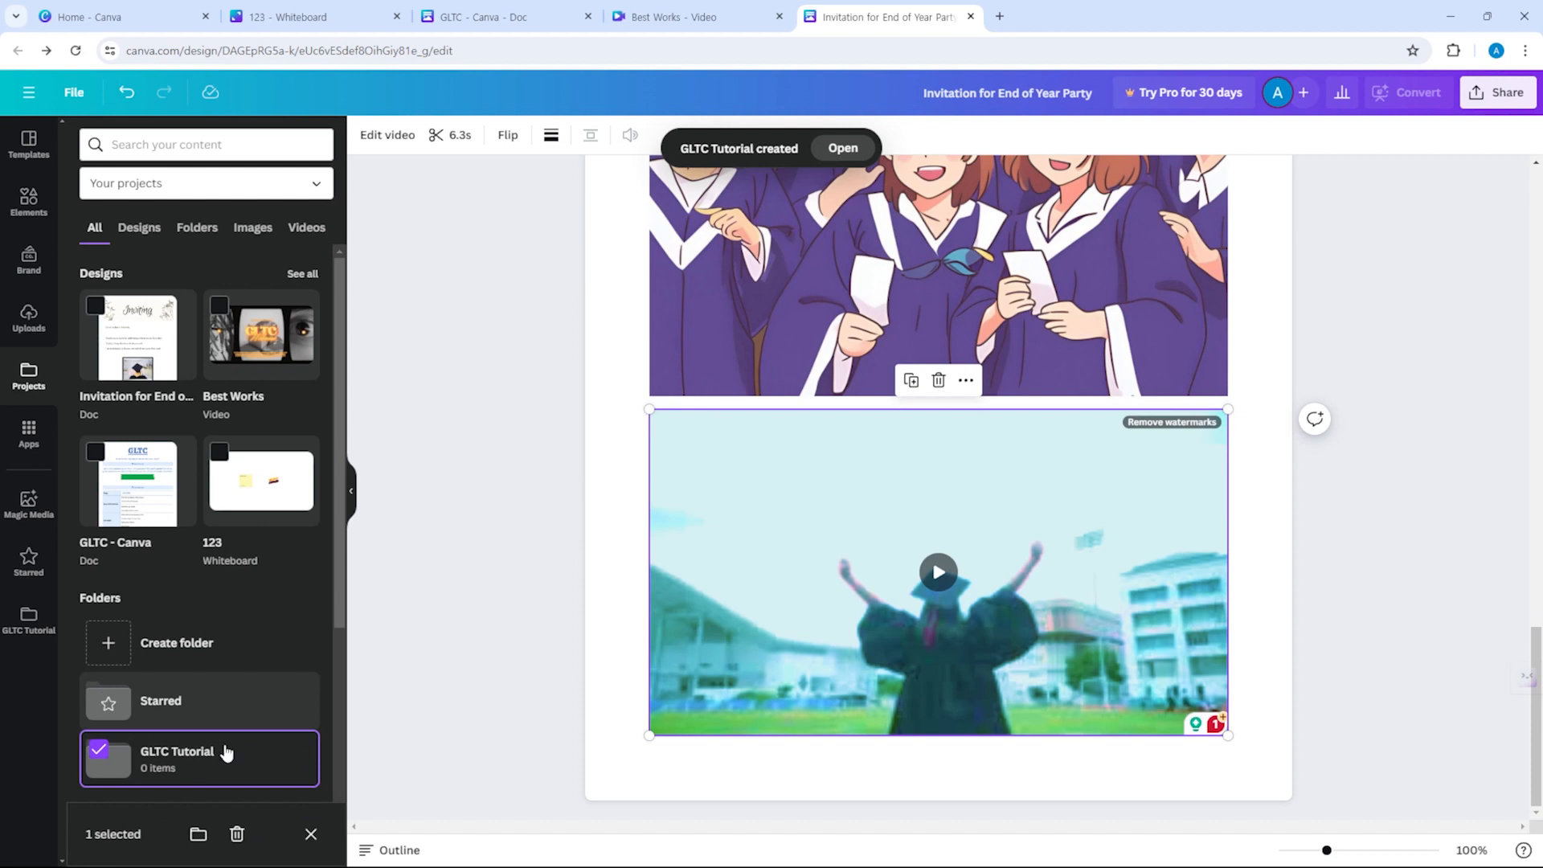
scroll(226, 752, down, 5)
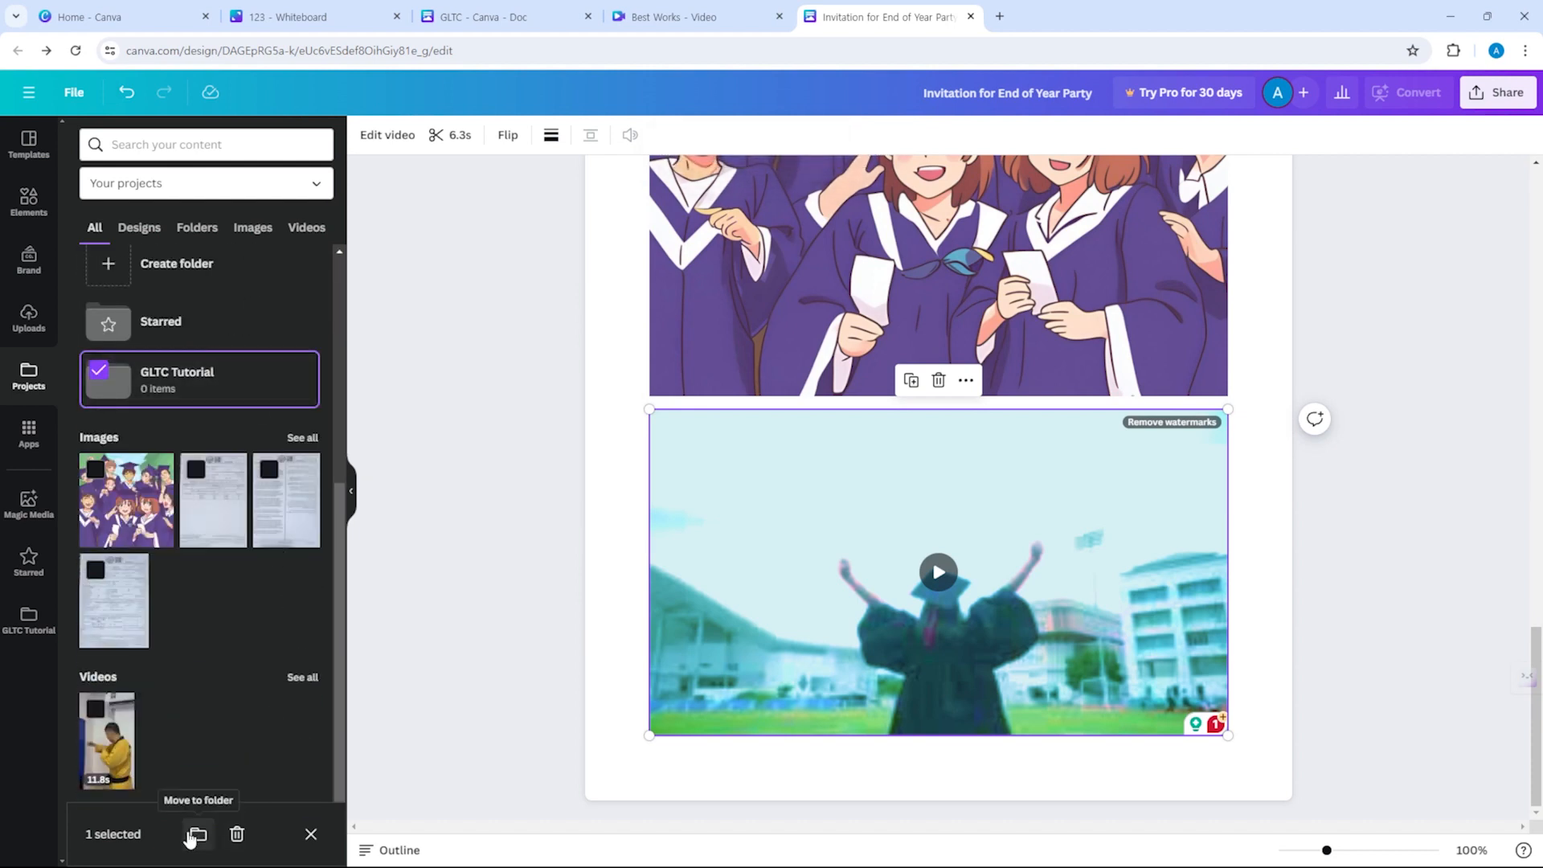
click(194, 834)
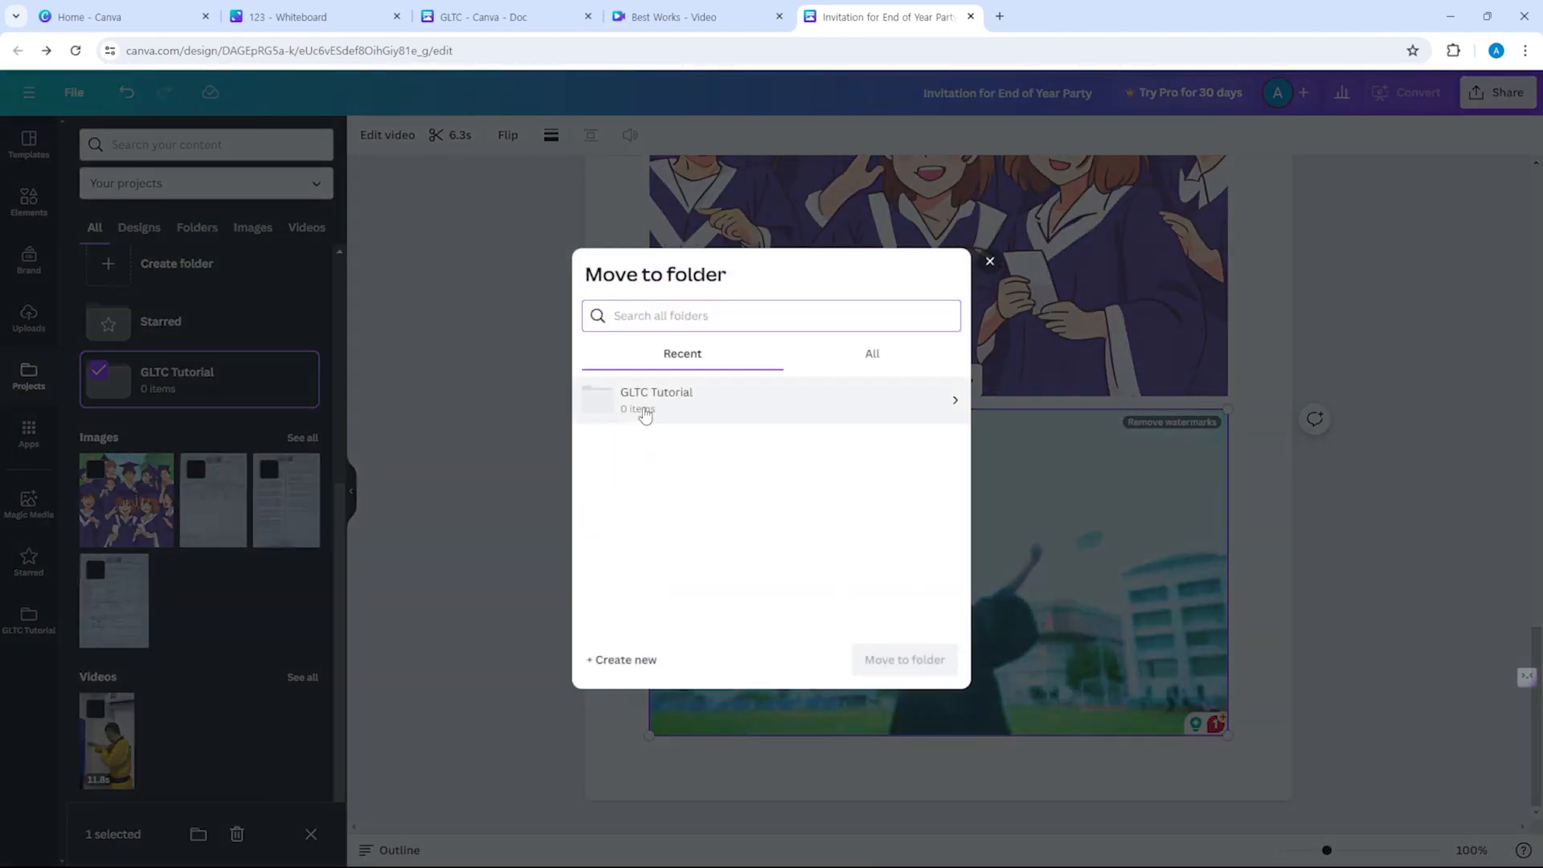
click(820, 407)
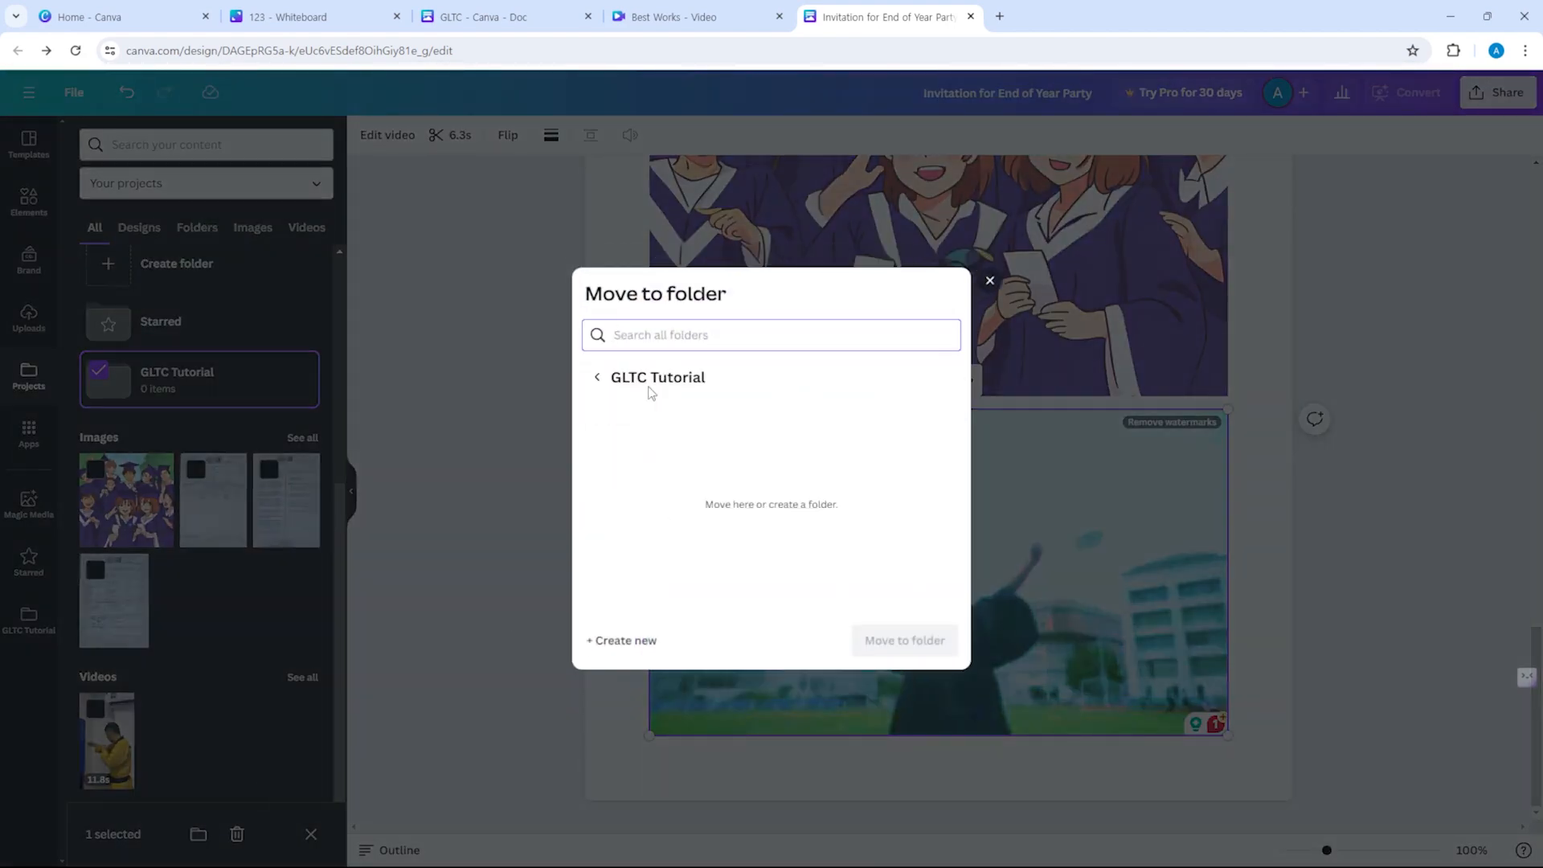
click(596, 375)
click(836, 354)
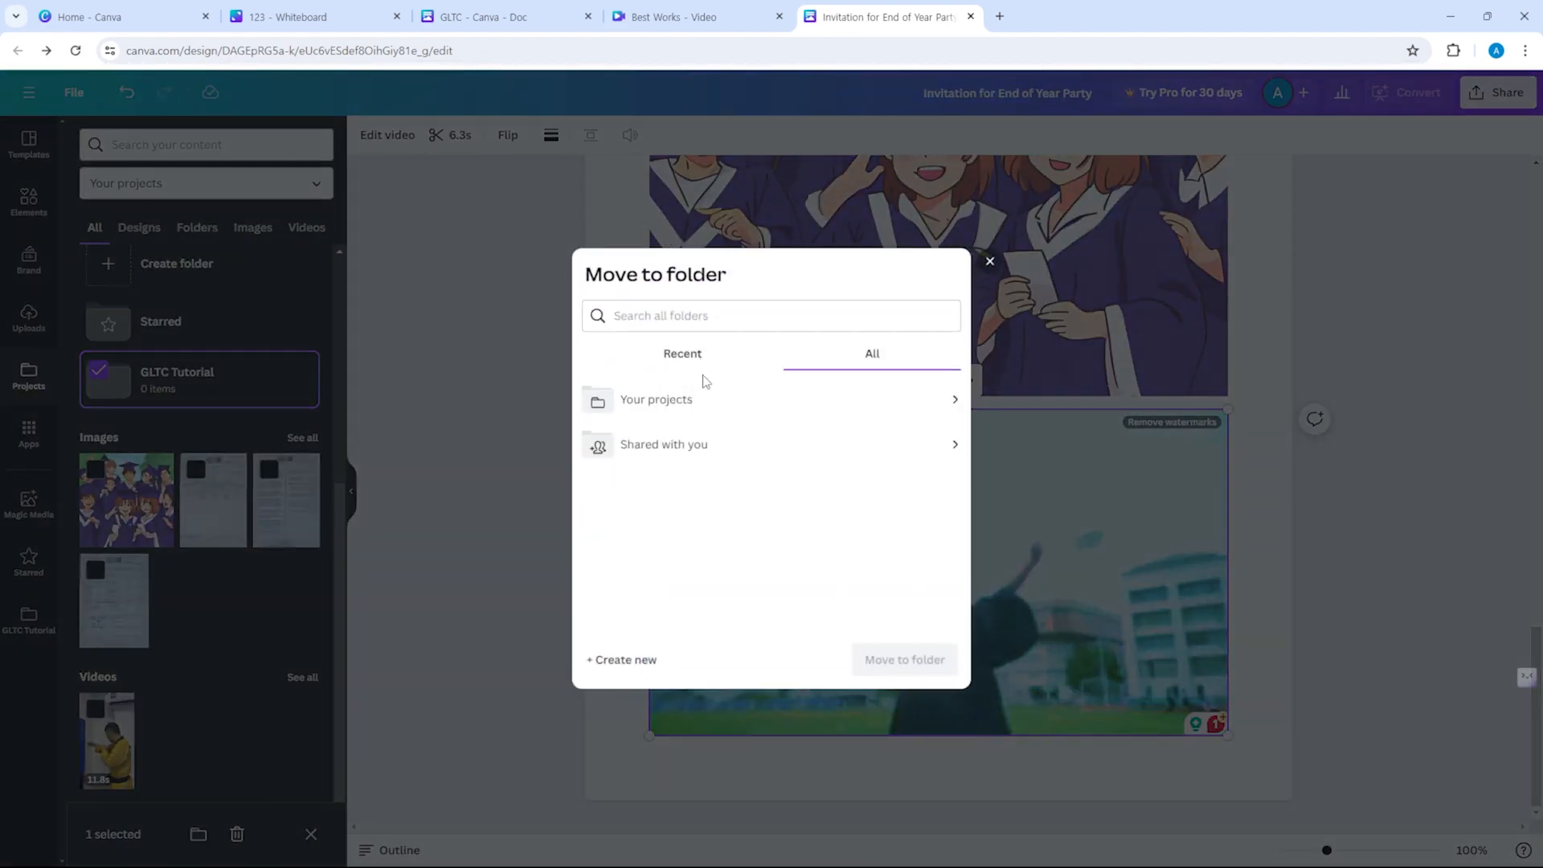
click(710, 405)
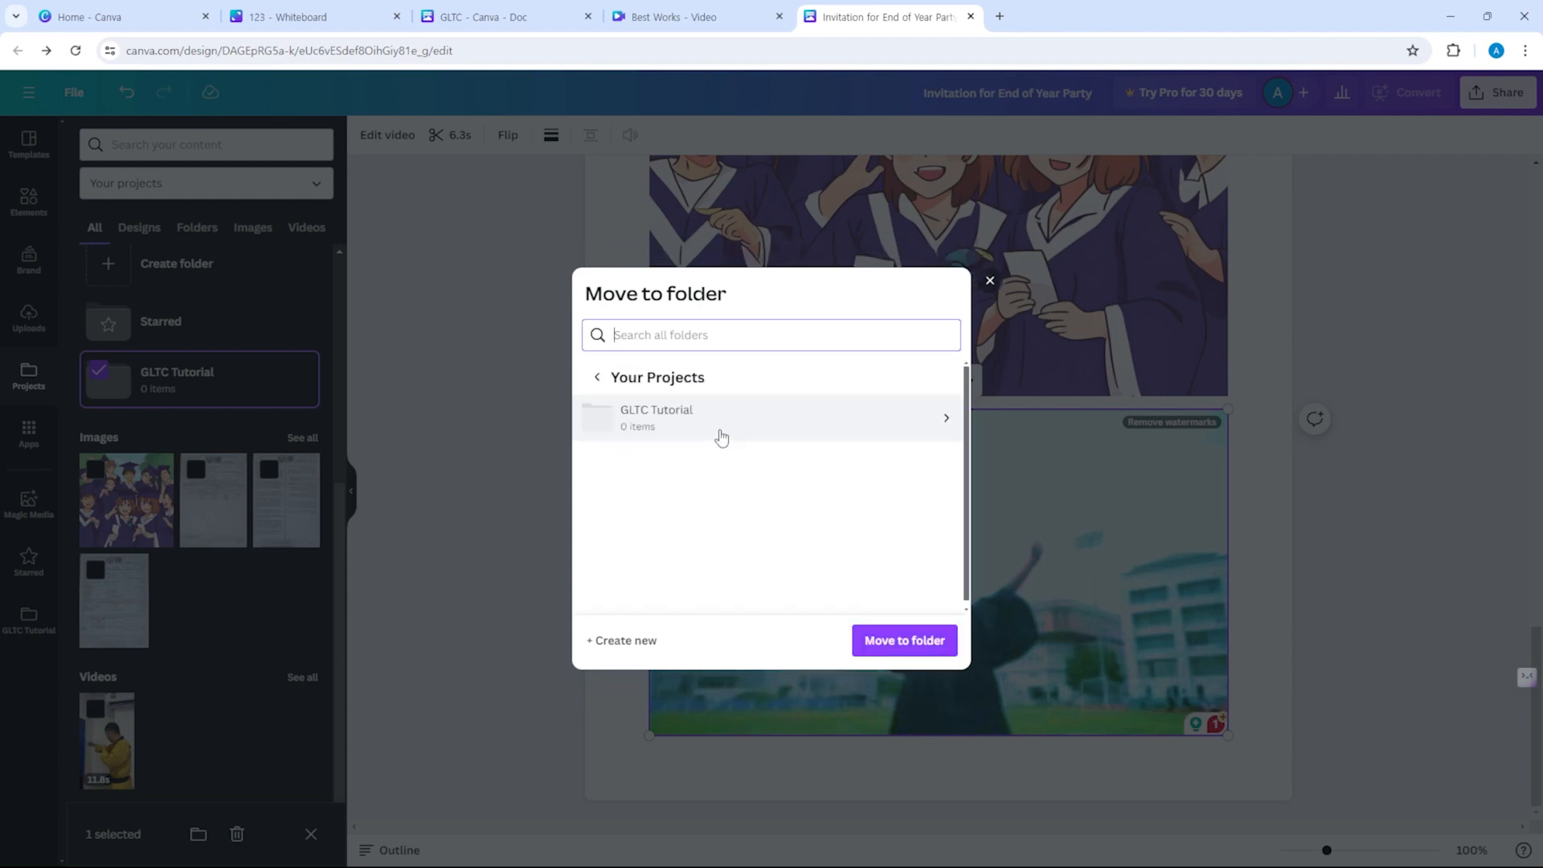
click(899, 642)
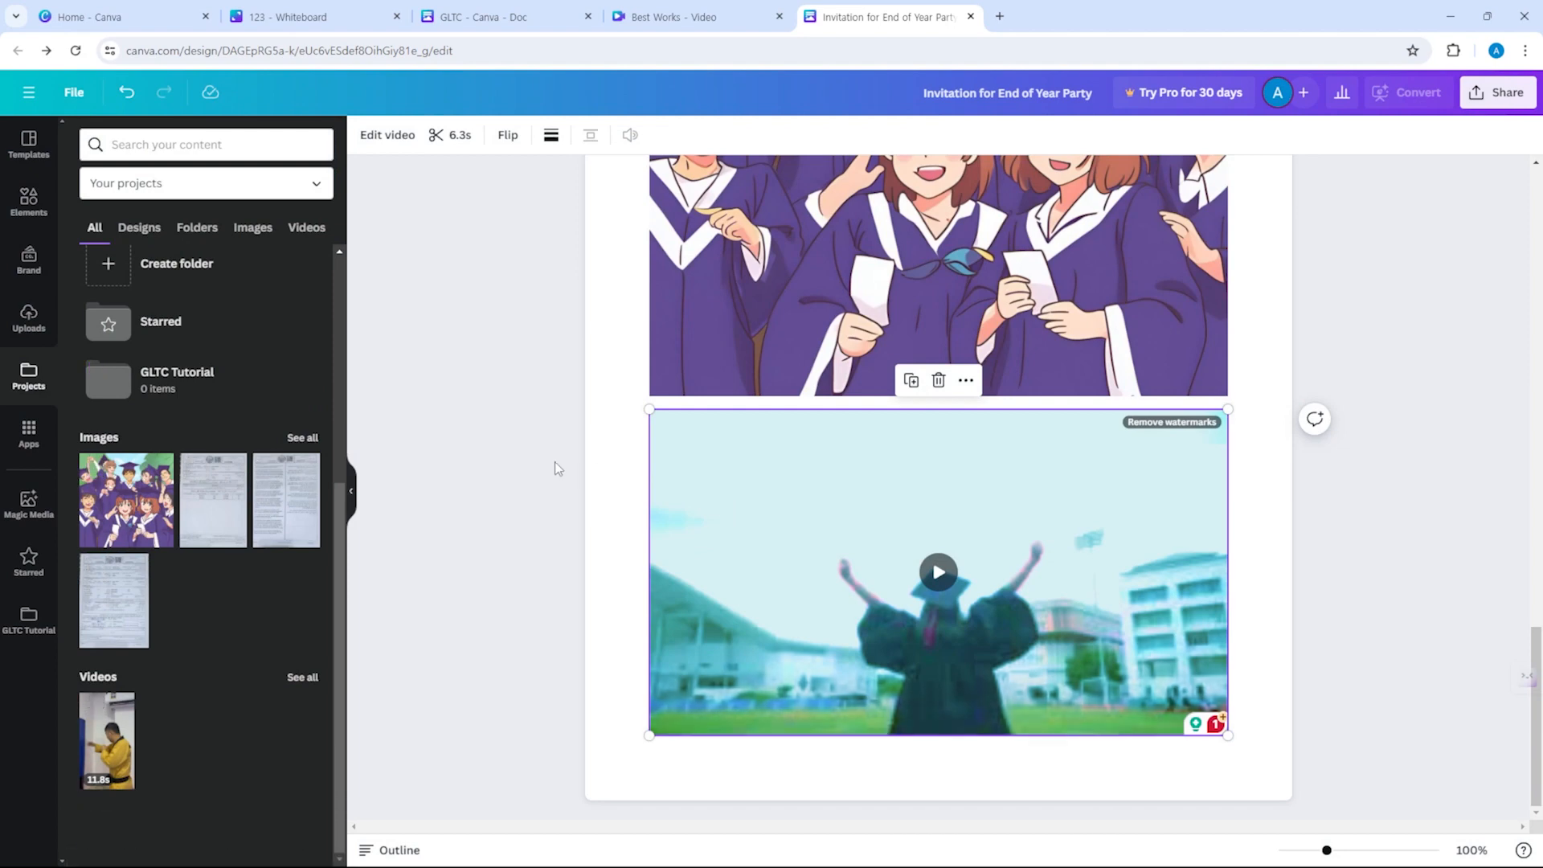
Open the GLTC Tutorial folder and look at its option for adding files without uploading any.
click(123, 376)
click(240, 452)
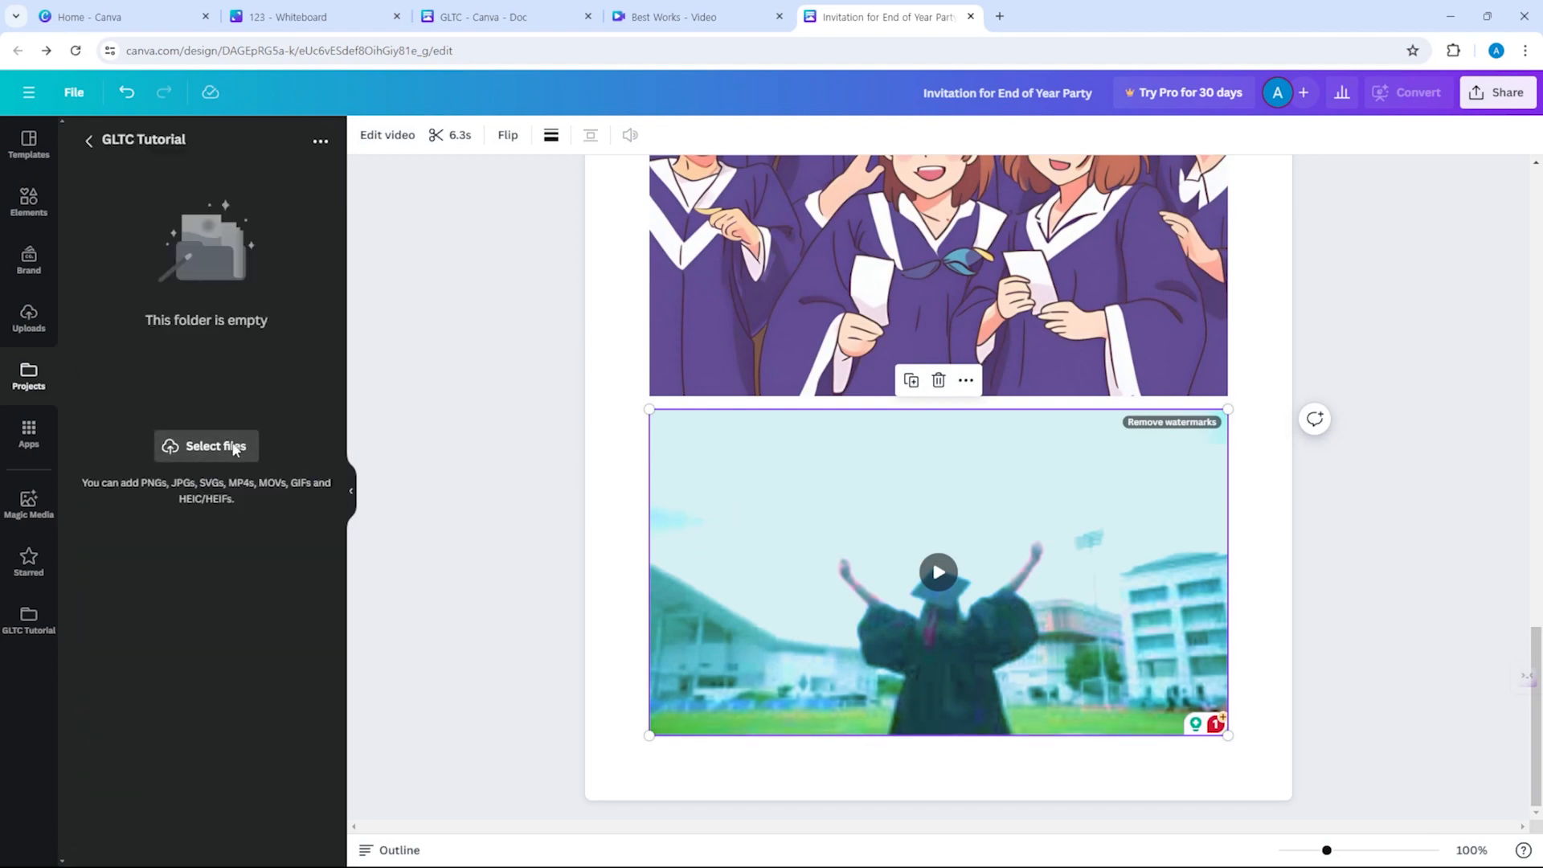
click(721, 407)
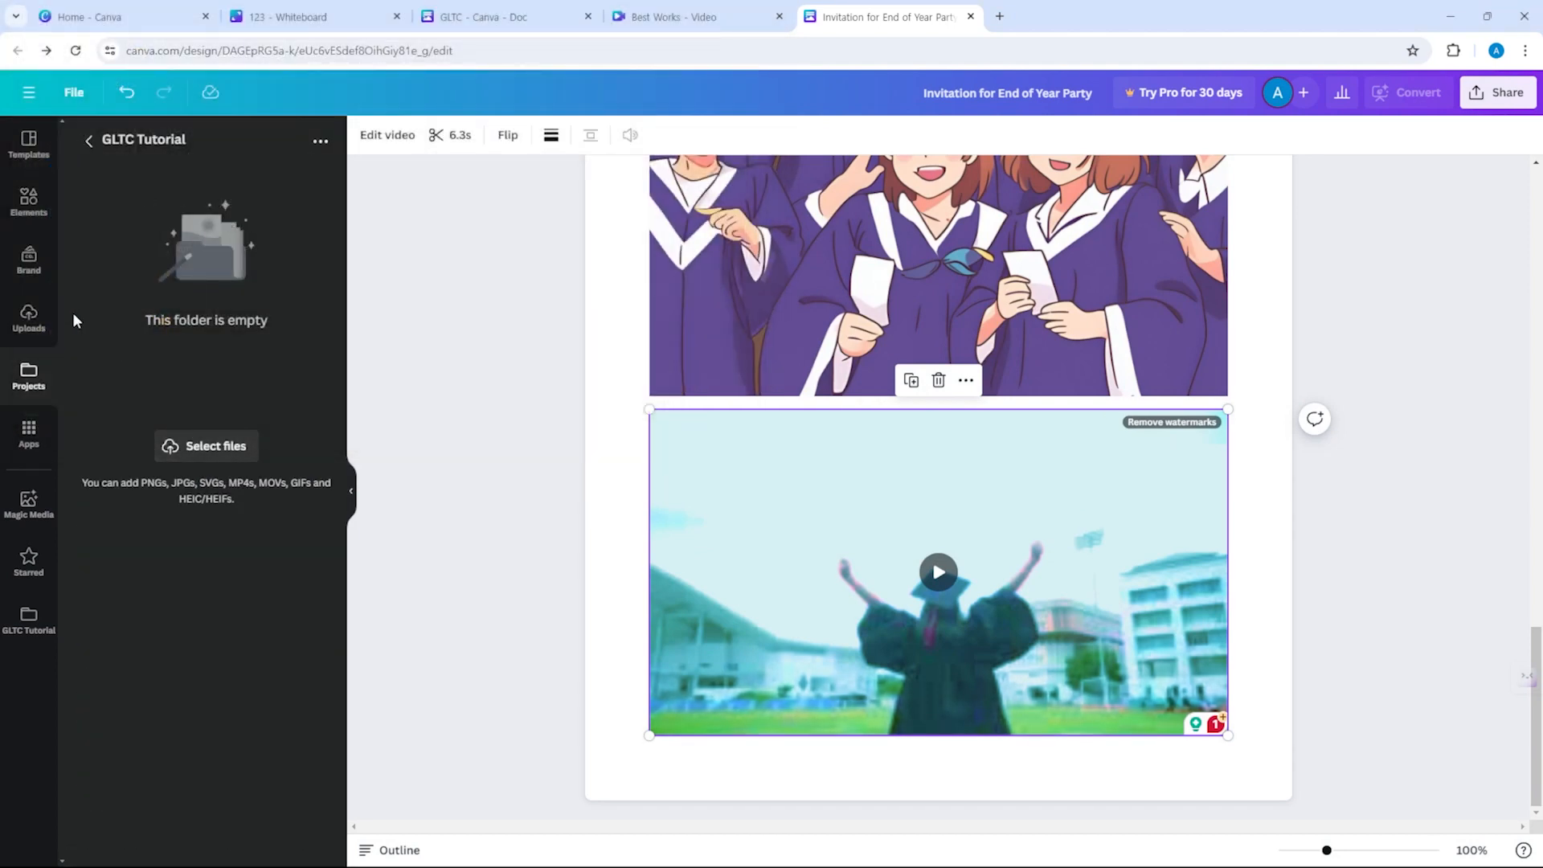
Select the Invitation for End of Year Party, Best Works, GLTC - Canva and 123 designs and move them into the GLTC Tutorial folder.
click(89, 141)
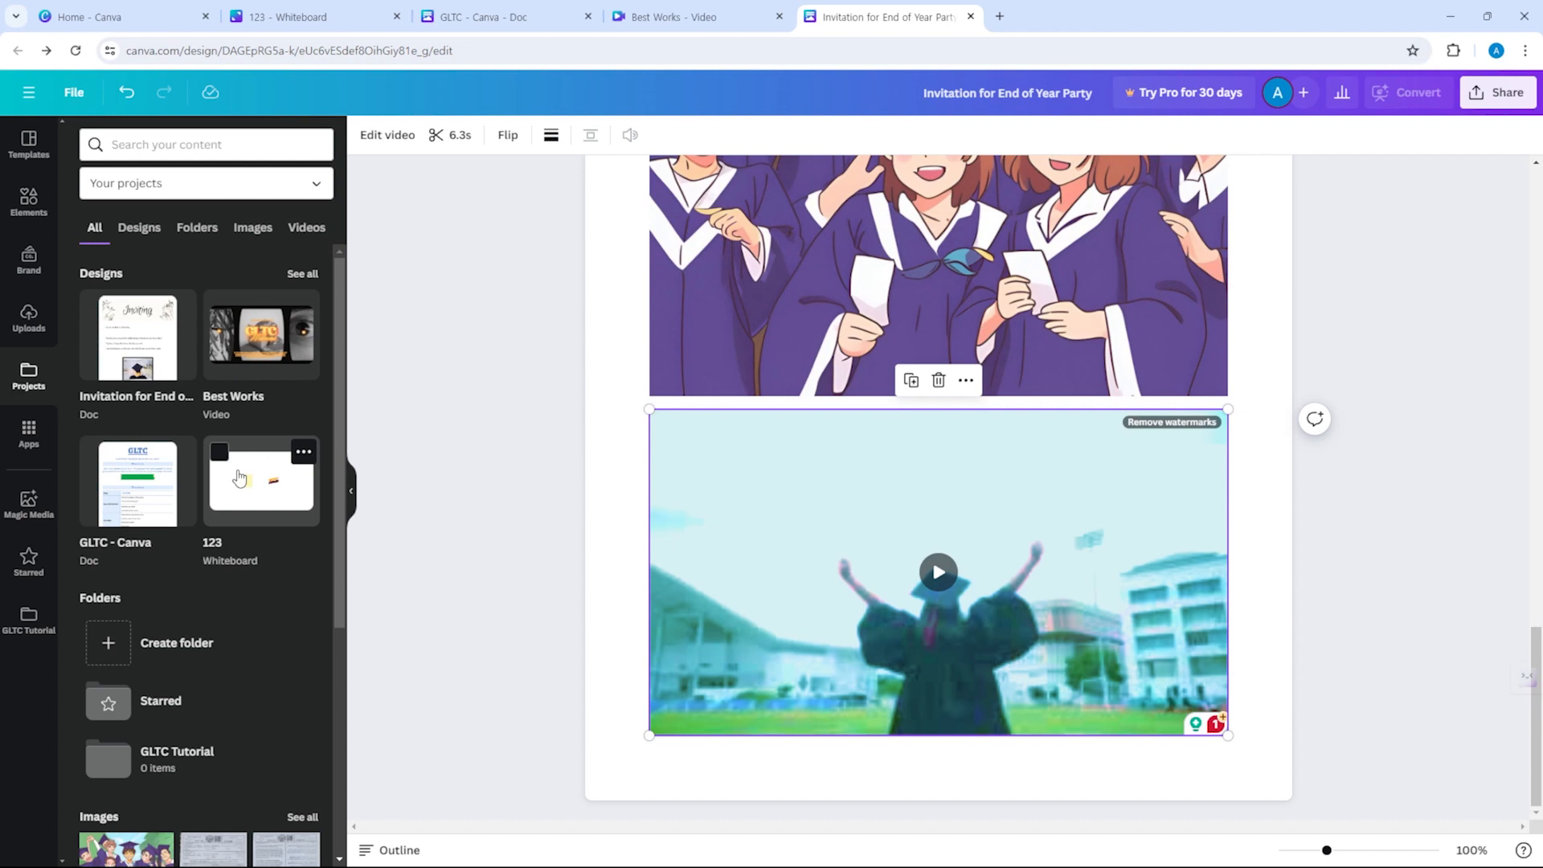
scroll(196, 524, down, 5)
scroll(161, 498, up, 5)
click(95, 455)
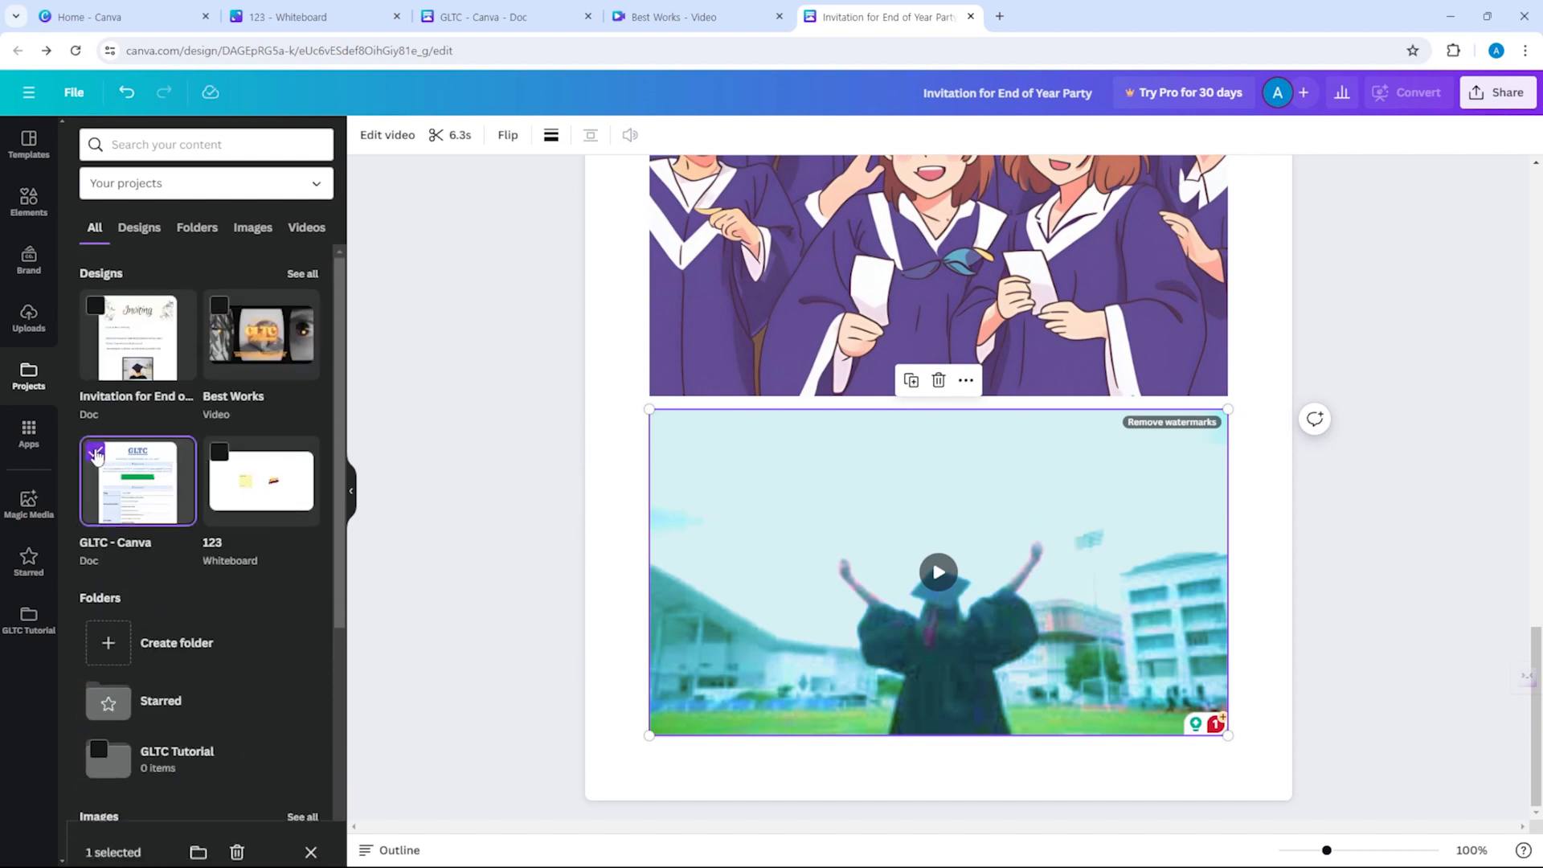
click(218, 451)
click(219, 306)
click(96, 305)
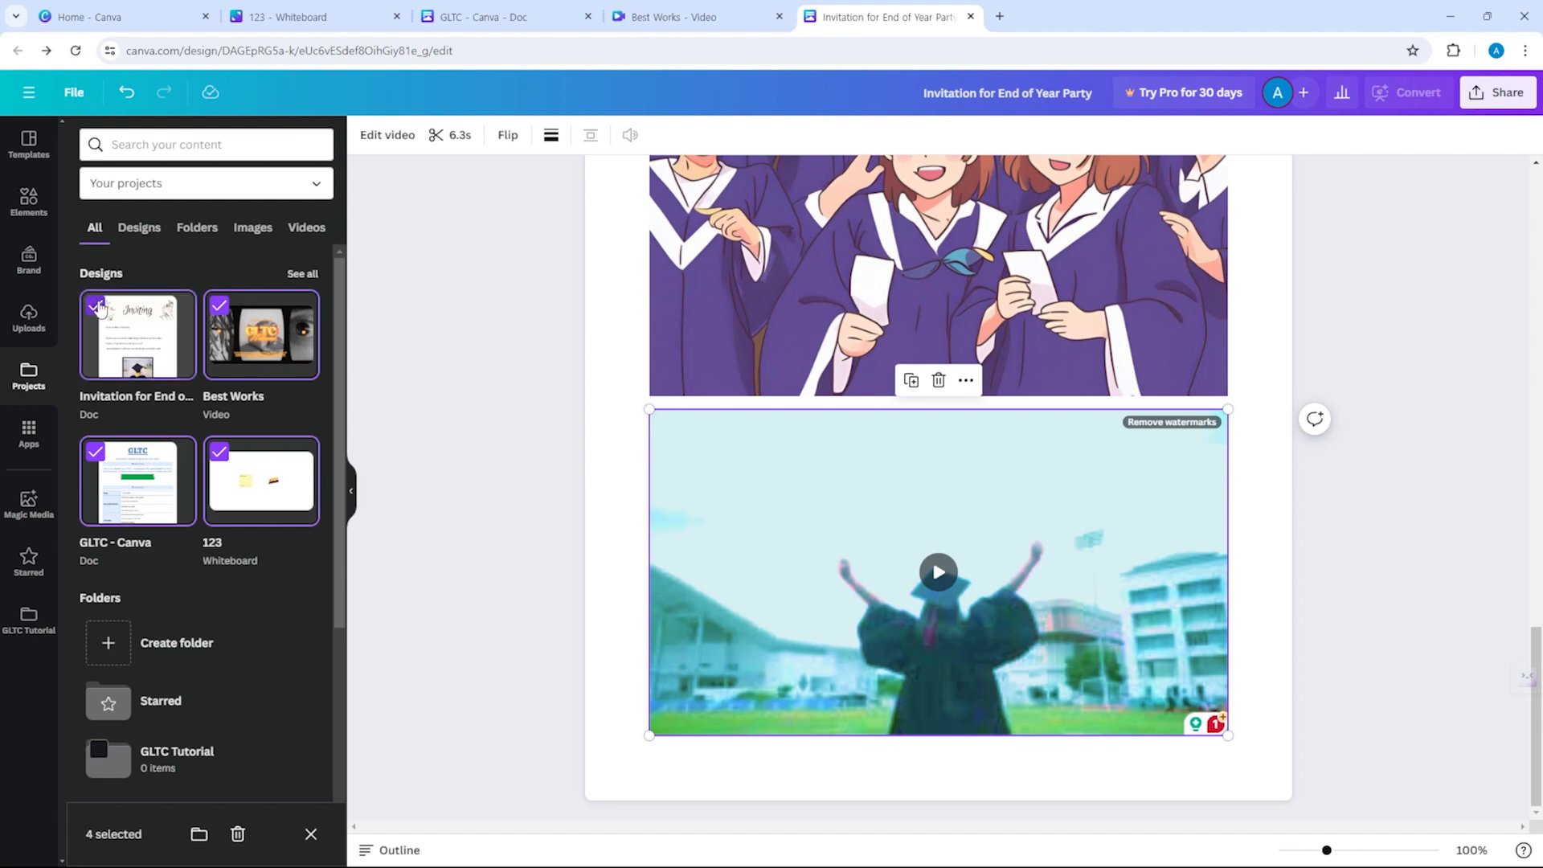
click(199, 835)
click(650, 411)
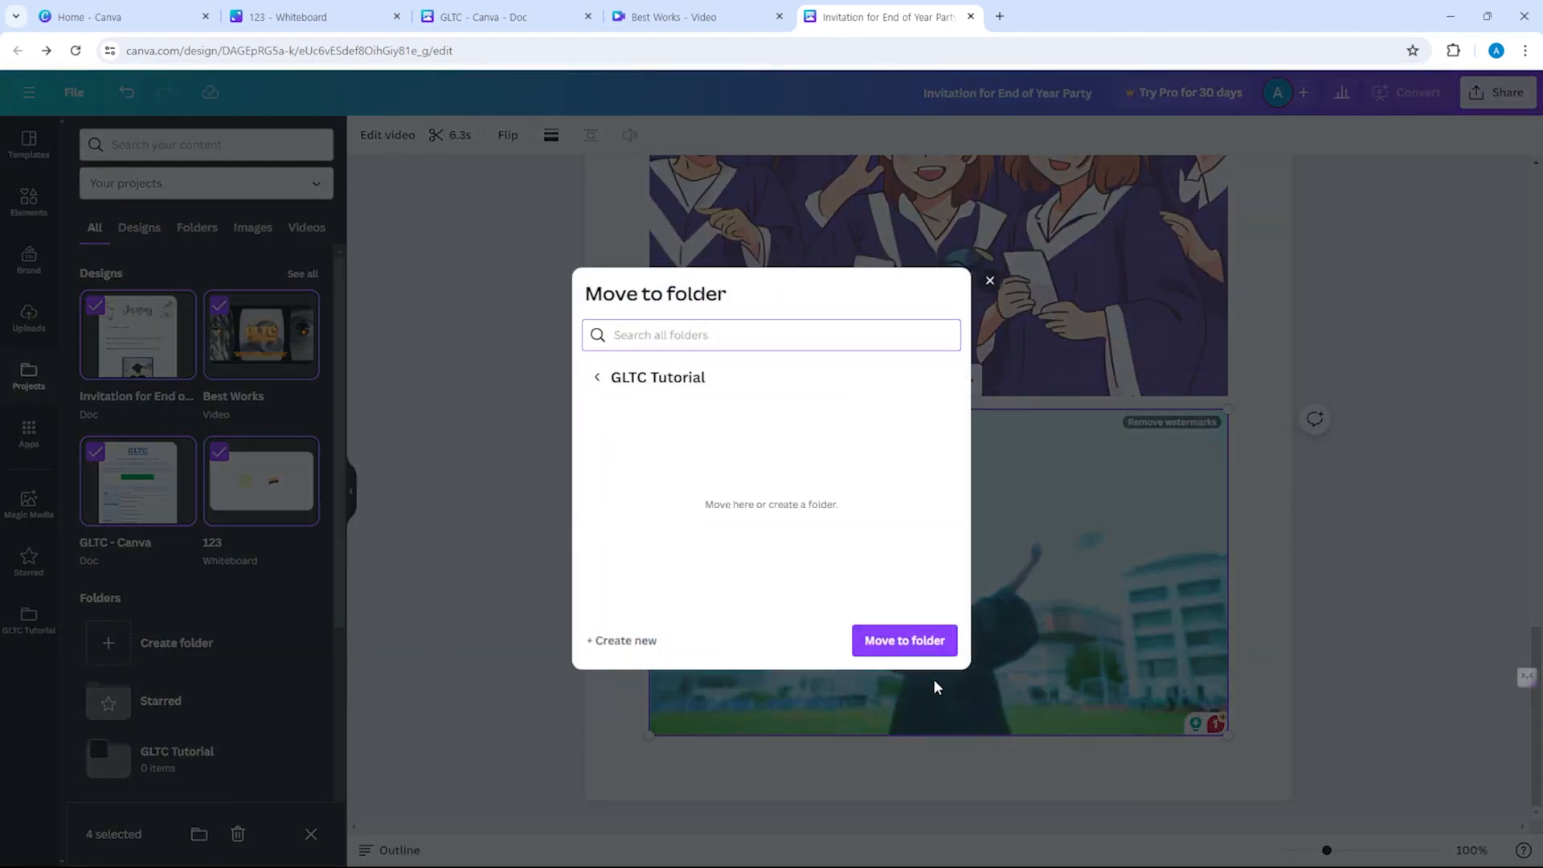
click(902, 641)
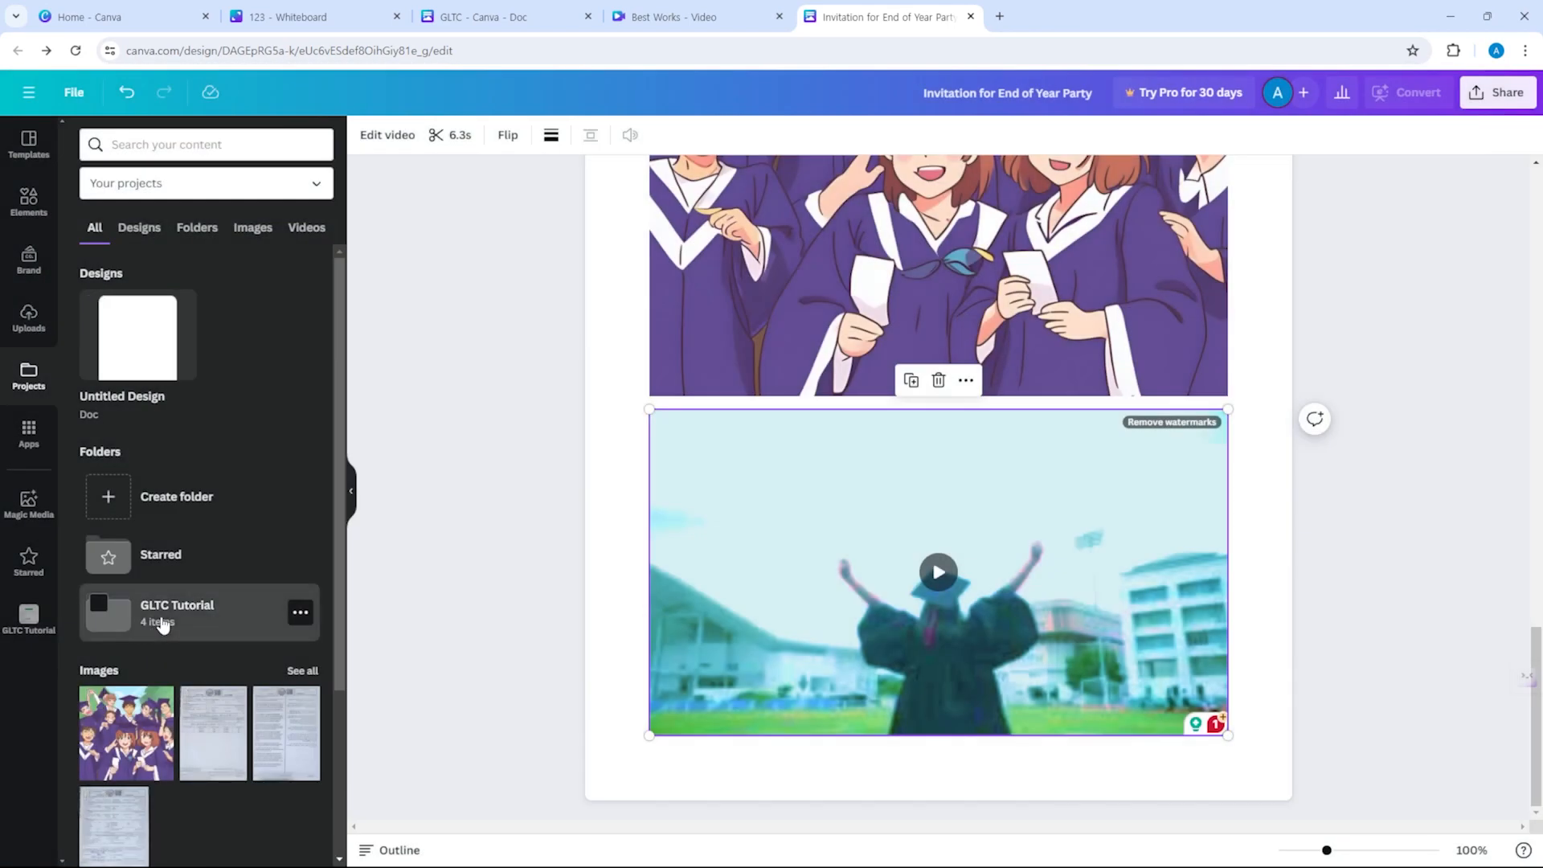
Open the GLTC Tutorial folder and look at its stored designs, including the pages of Best Works, without replacing the current design.
click(161, 619)
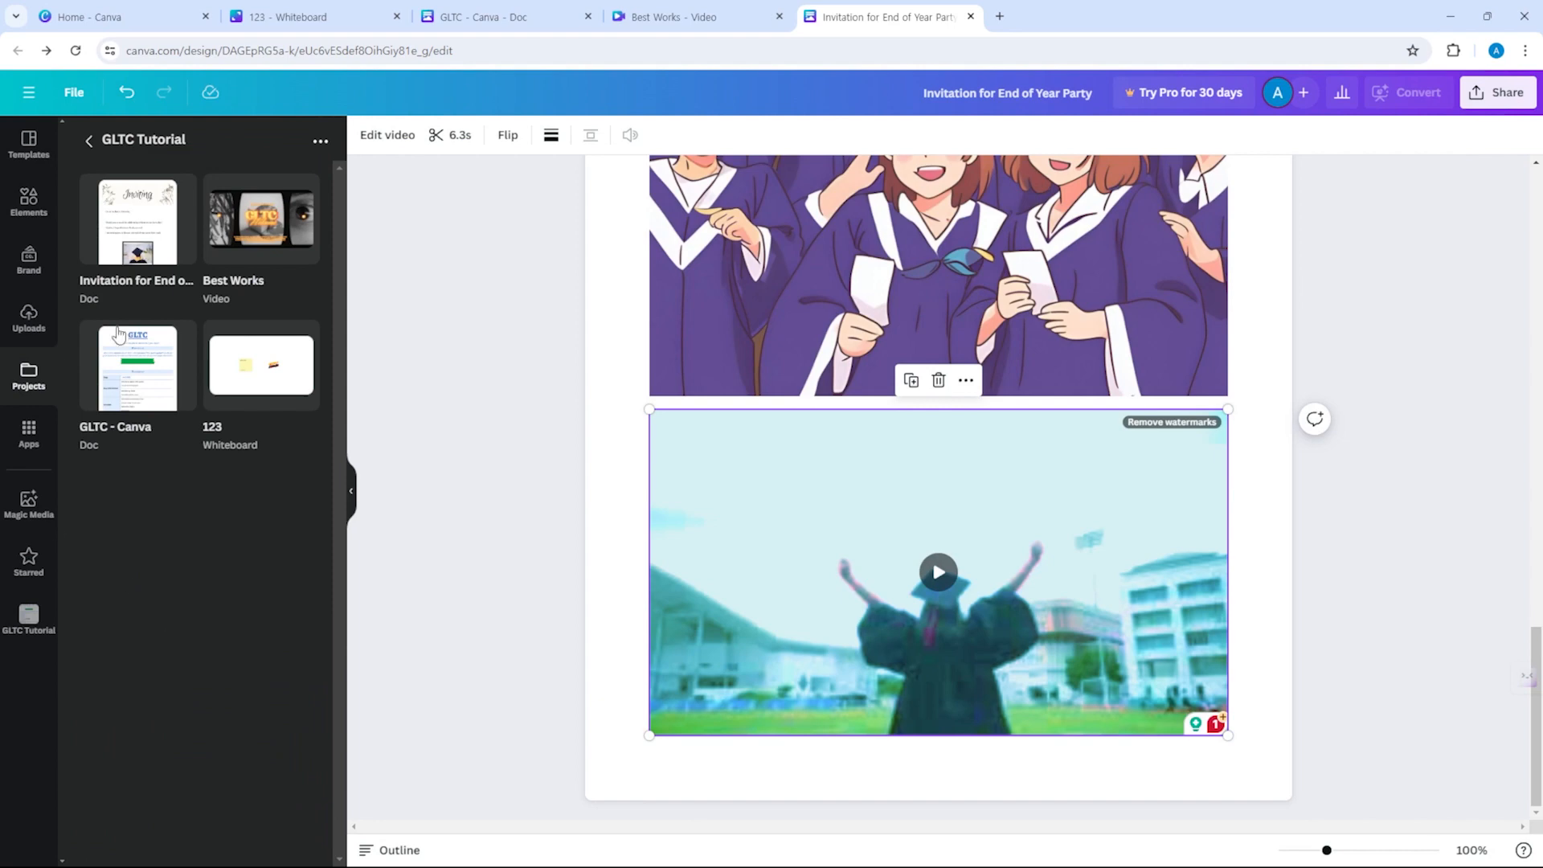
click(123, 233)
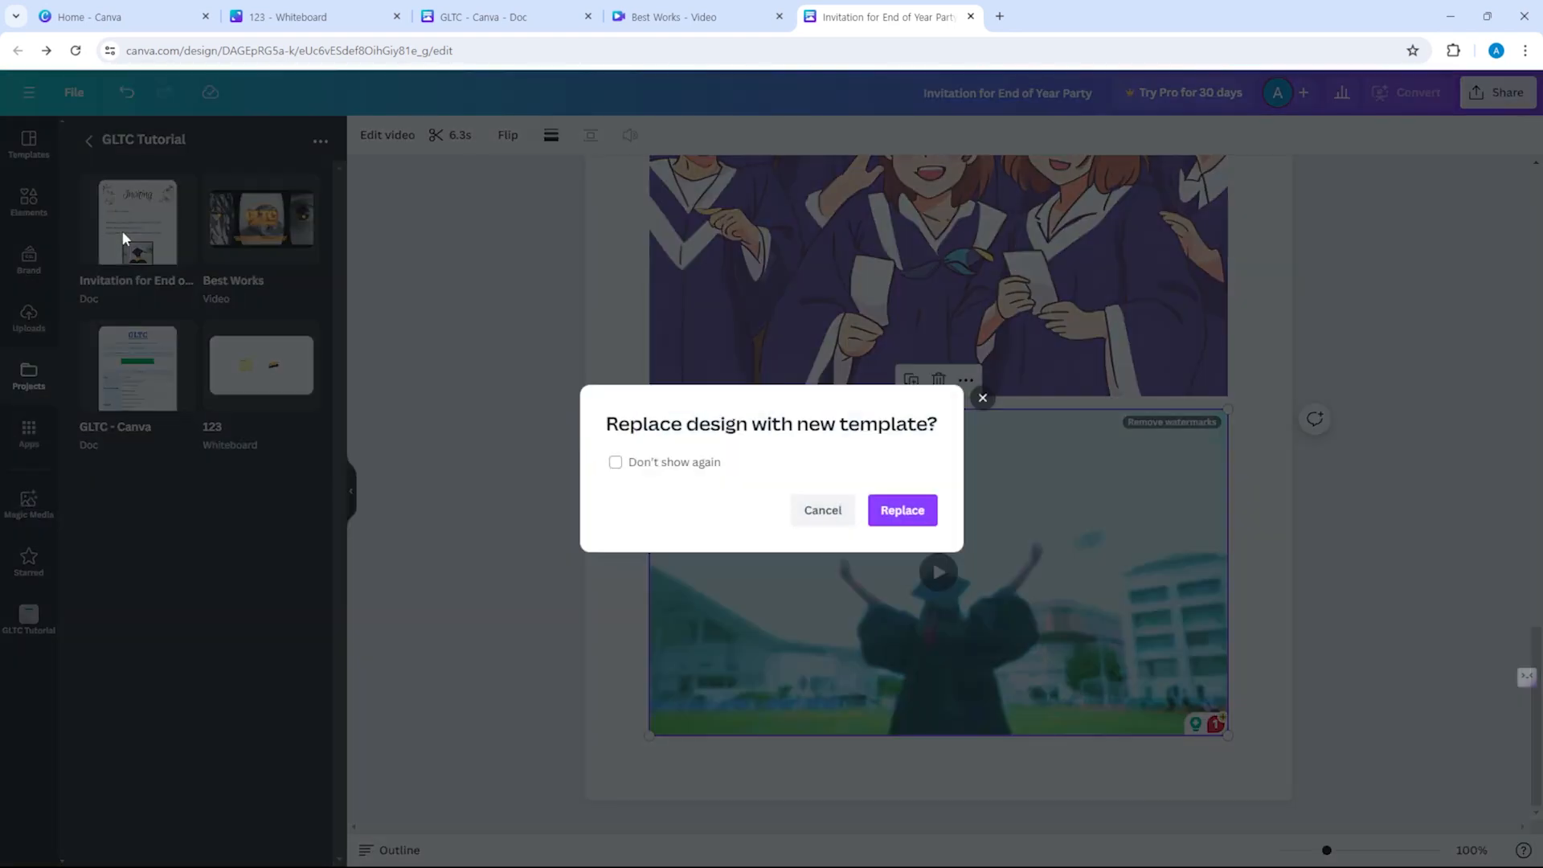
click(982, 398)
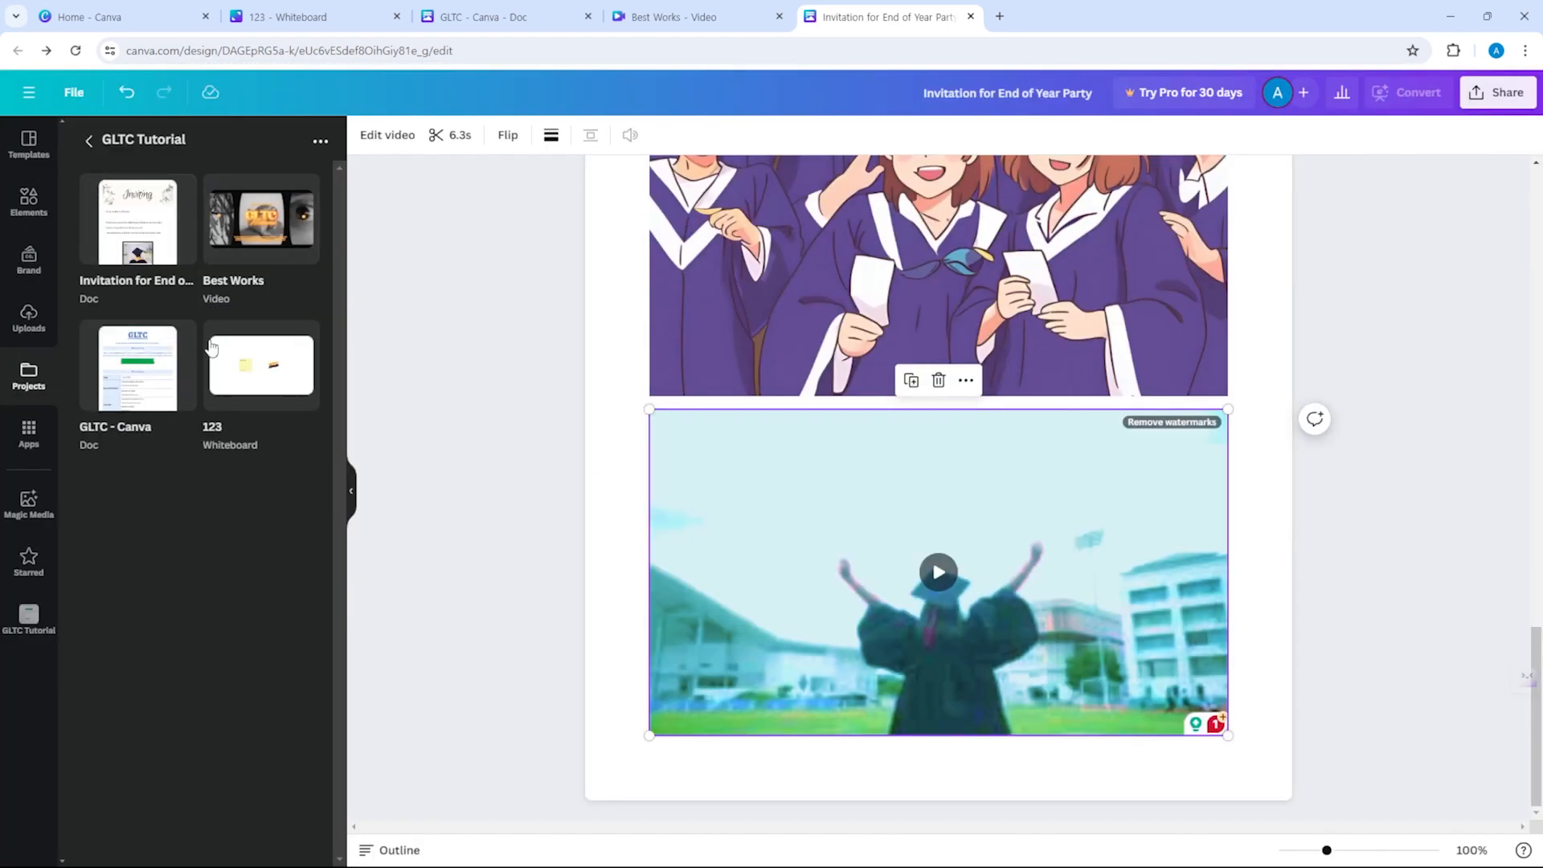
click(282, 253)
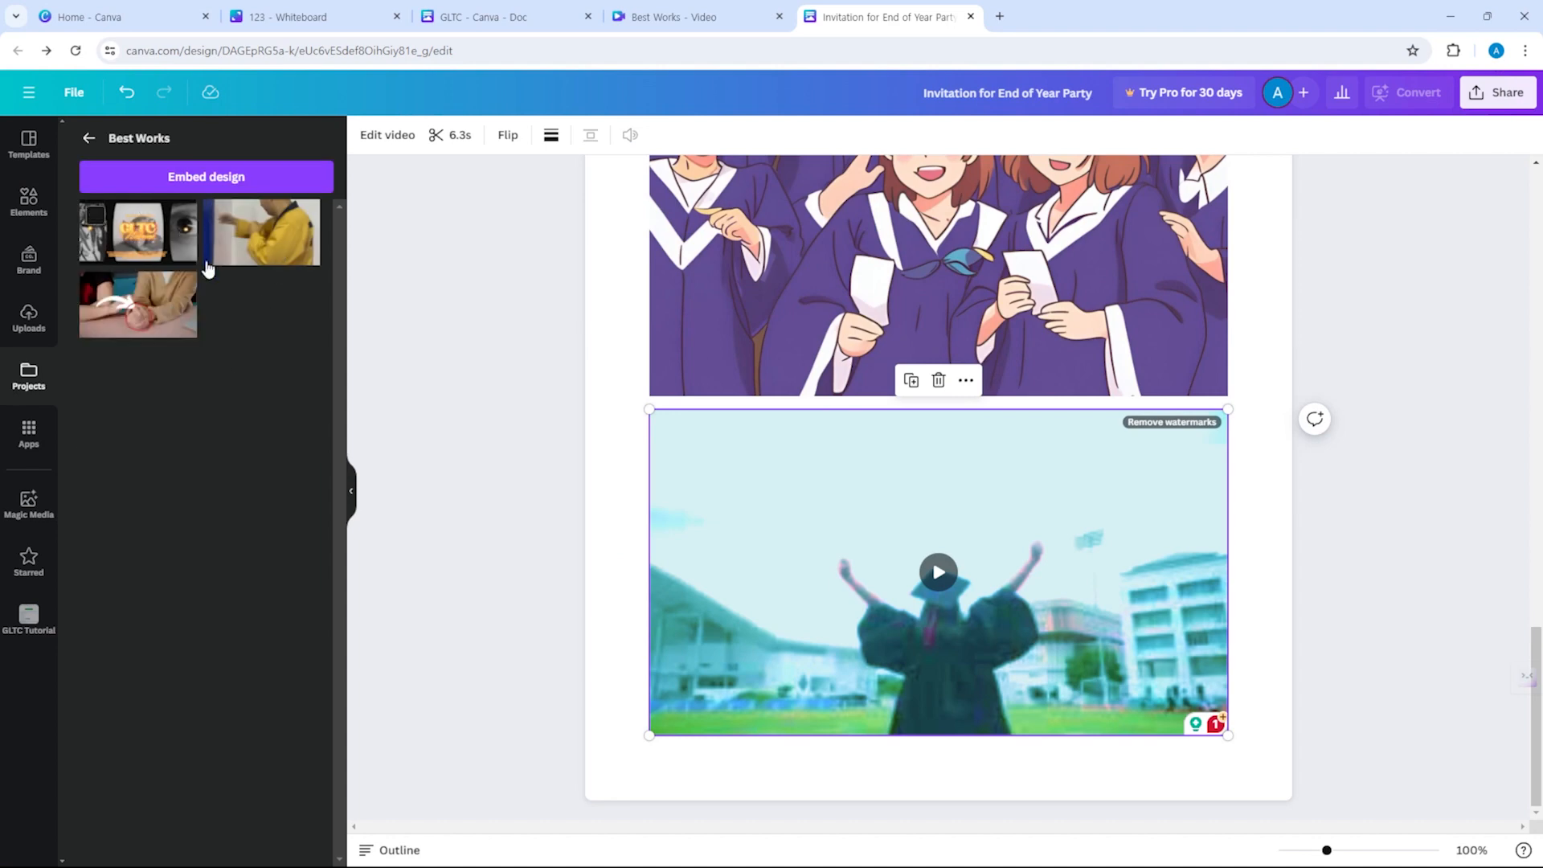
click(87, 142)
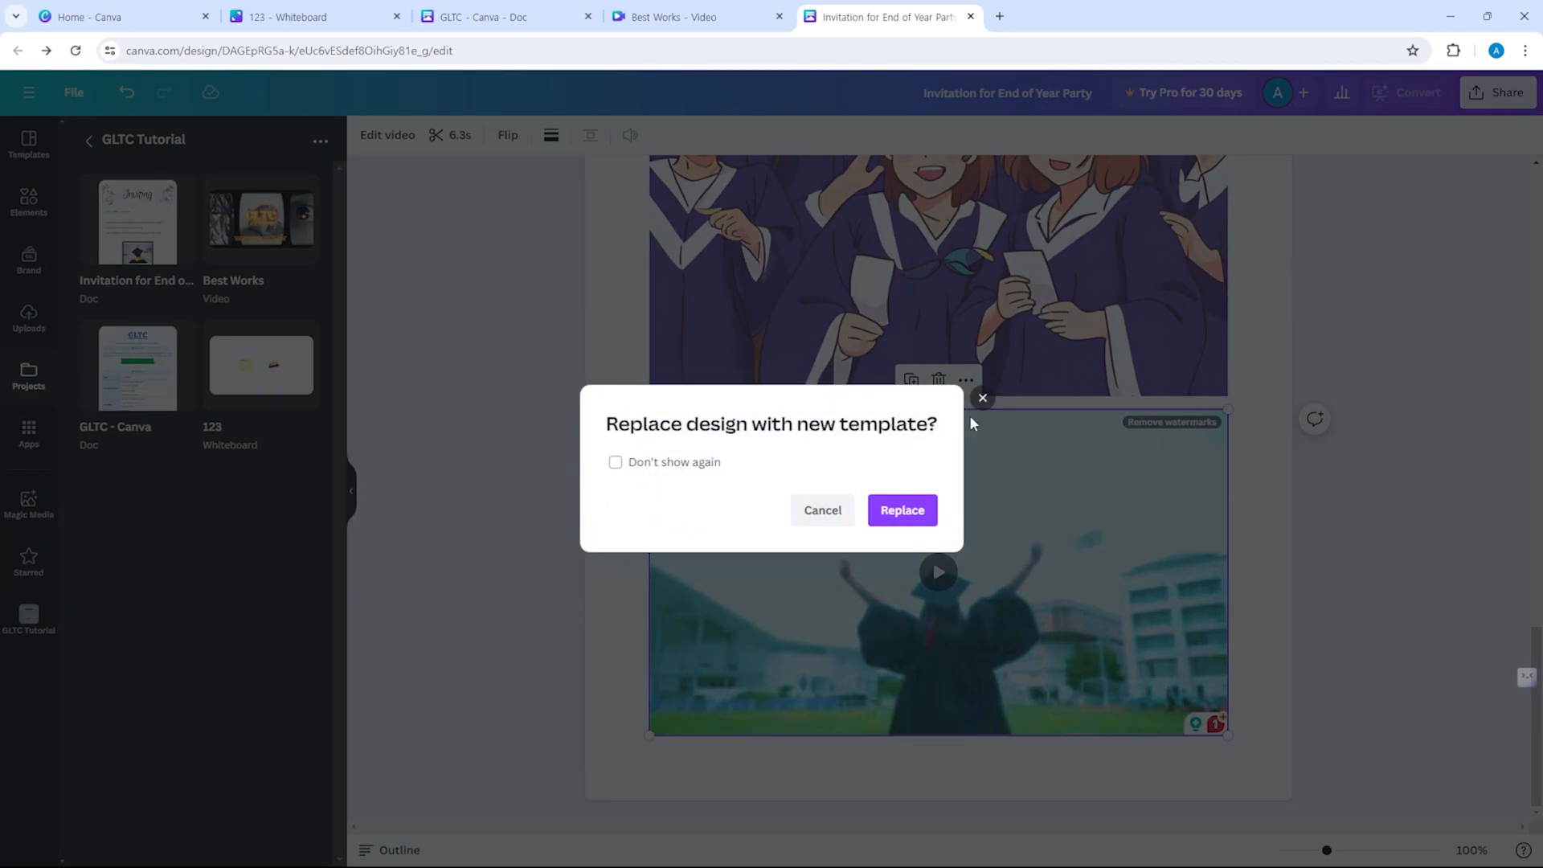
click(976, 398)
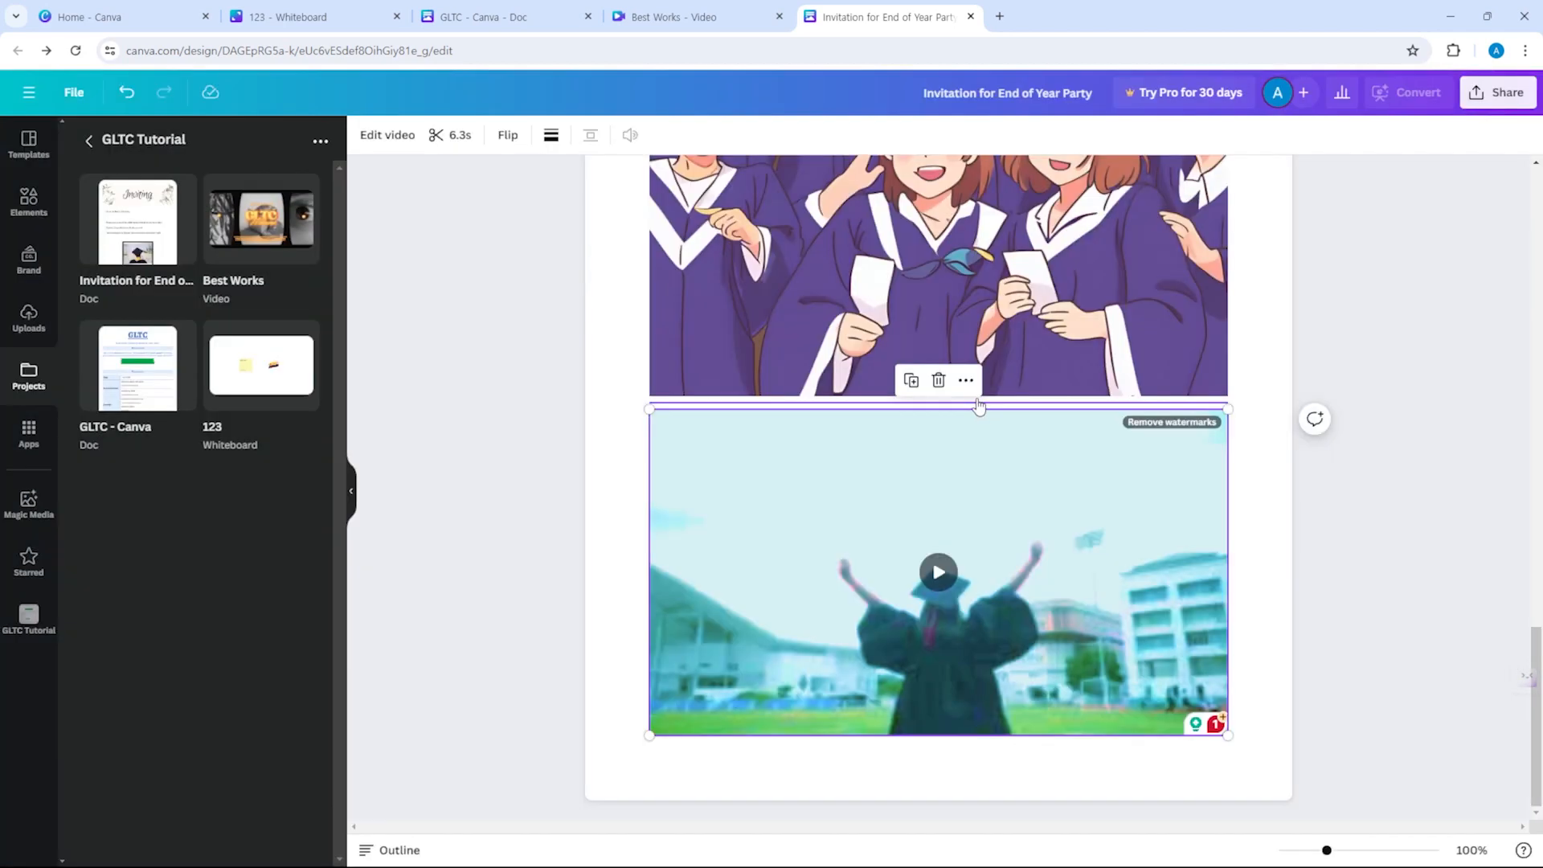
Embed the 123 whiteboard below the graduation video, look it over in the document and delete it.
click(312, 386)
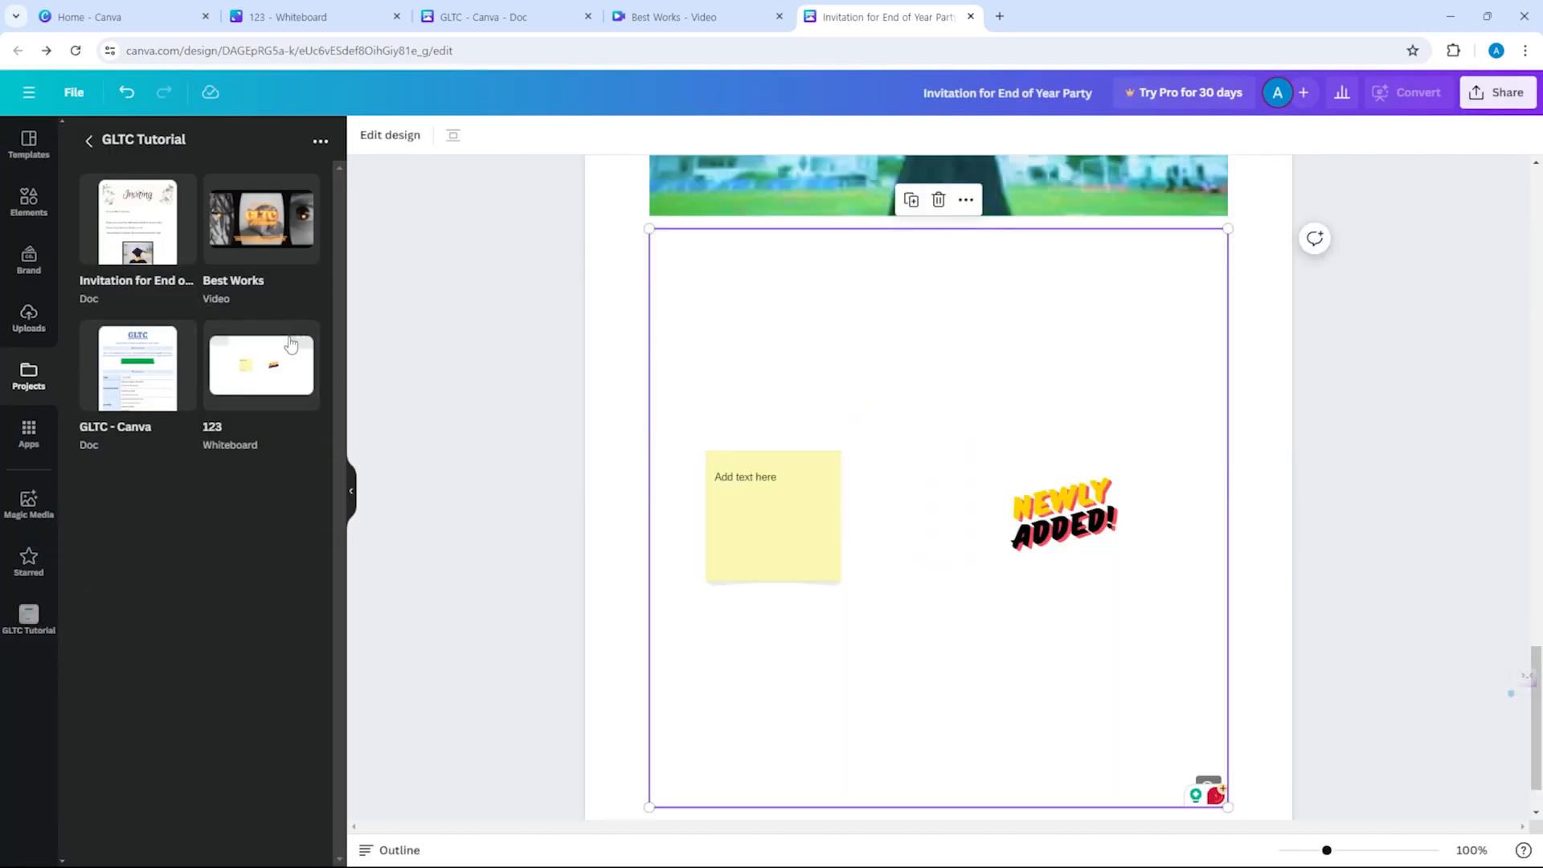
scroll(857, 453, up, 5)
scroll(857, 452, down, 5)
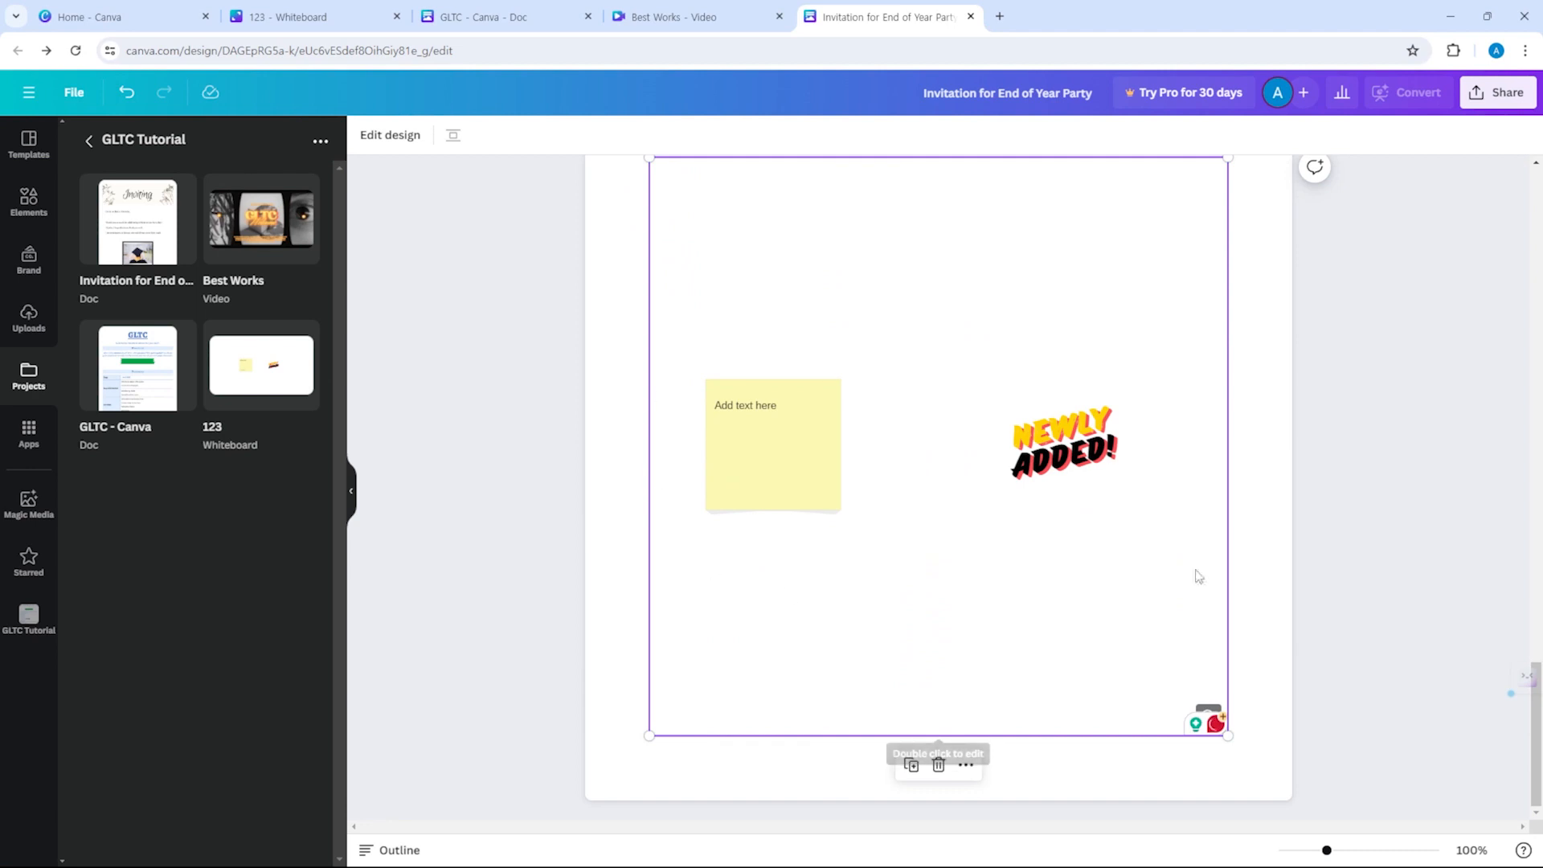
scroll(852, 506, up, 4)
scroll(852, 506, up, 2)
scroll(948, 659, down, 6)
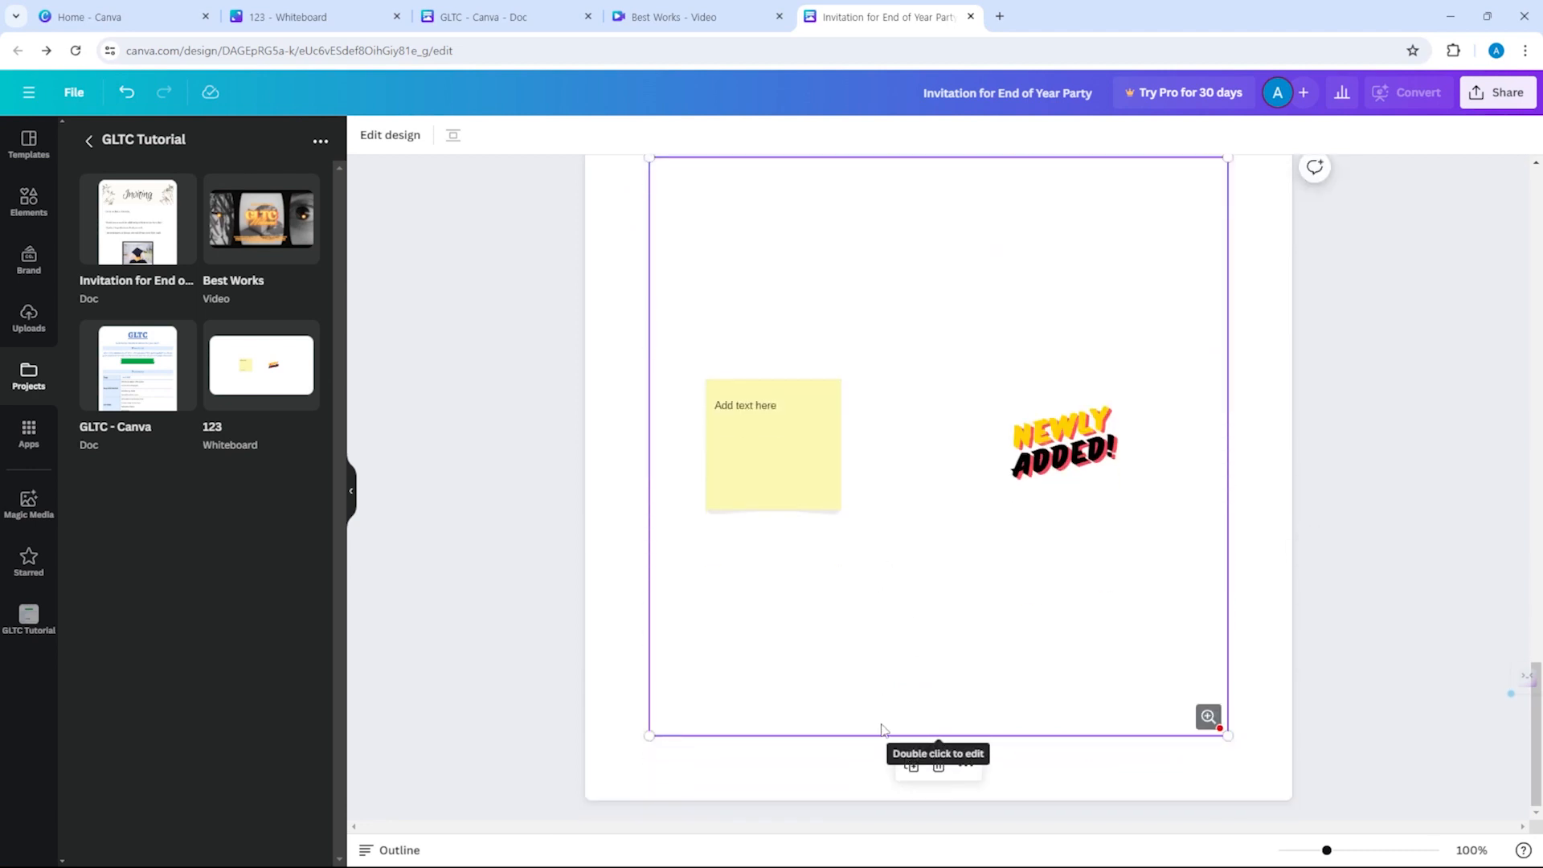
scroll(948, 659, up, 4)
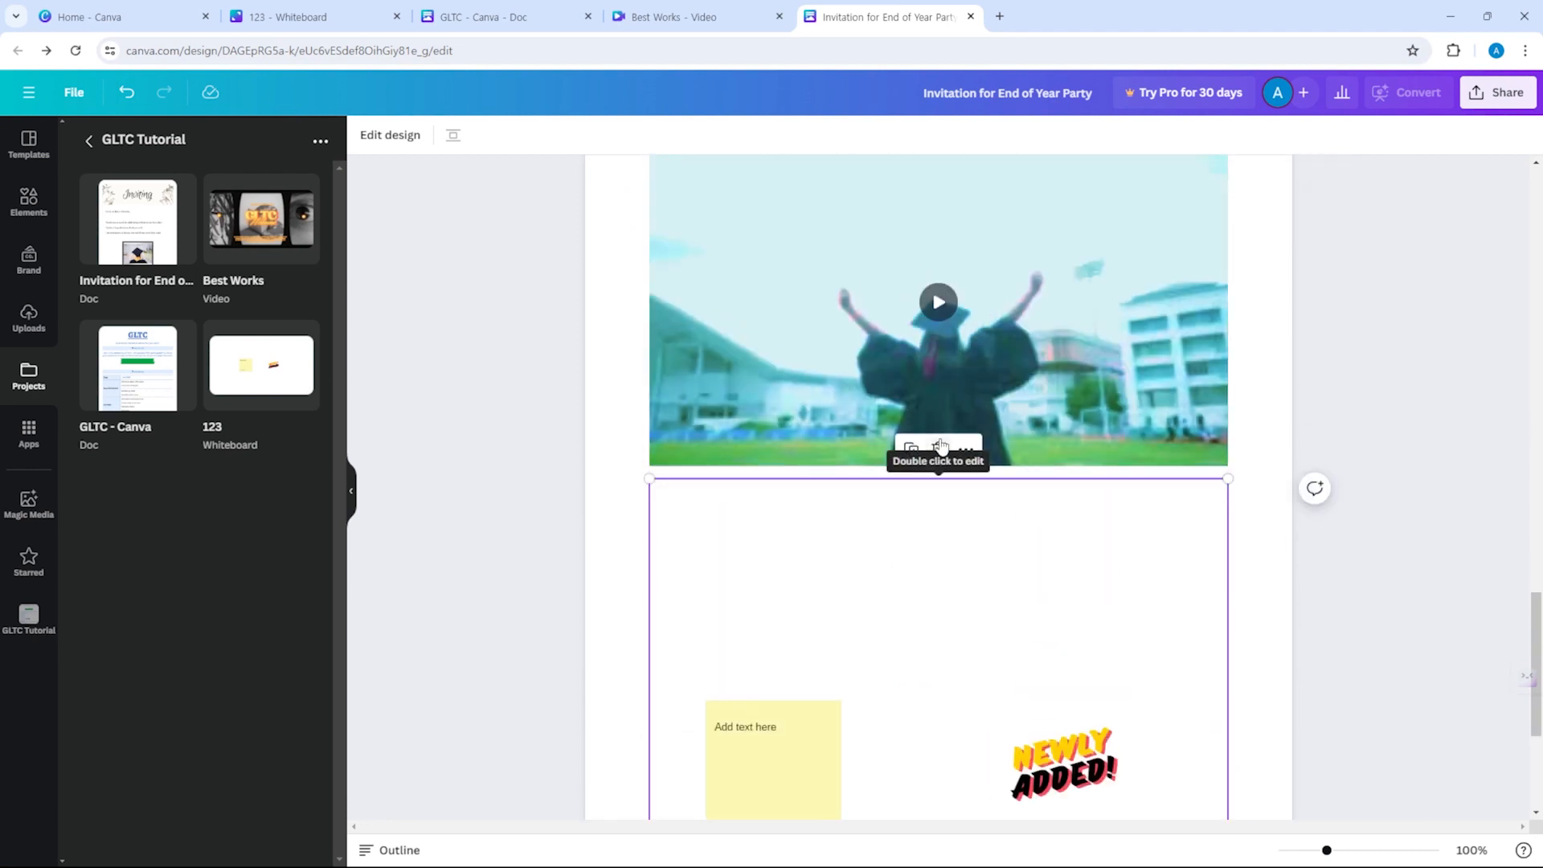
scroll(940, 437, up, 3)
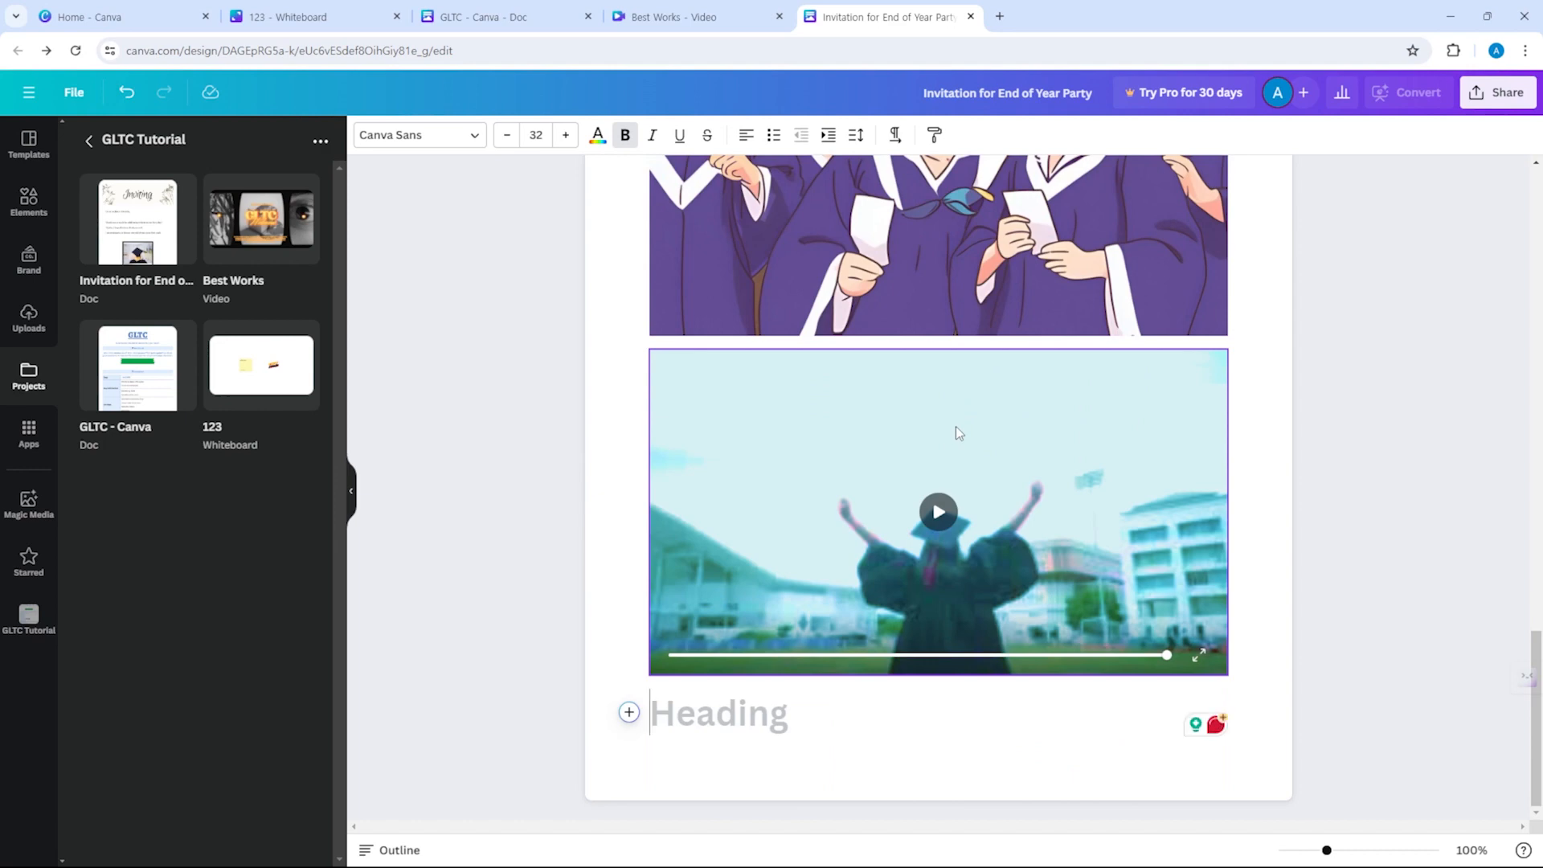